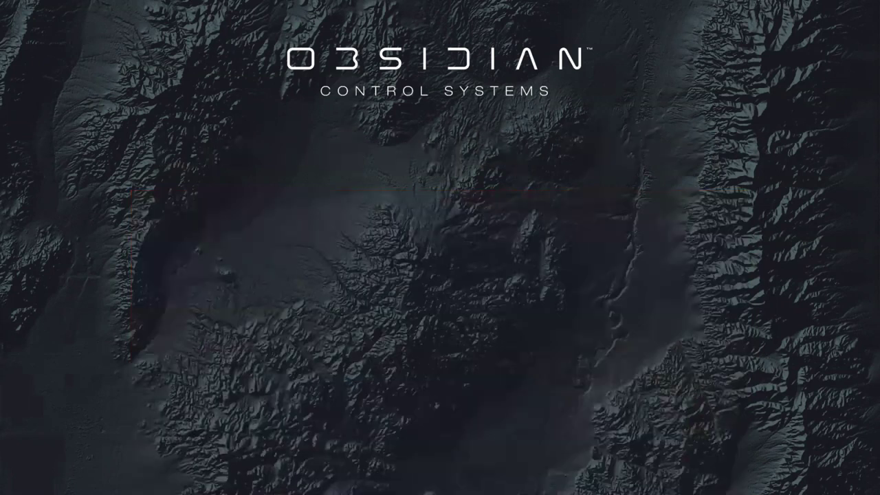
Switch to the ONYX console to show its start screen with New, Load, Join and Continue.
{"action": "key", "text": "alt+Tab"}
{"action": "key", "text": "alt+Tab"}
{"action": "key", "text": "alt+Tab"}
{"action": "key", "text": "alt+Tab"}
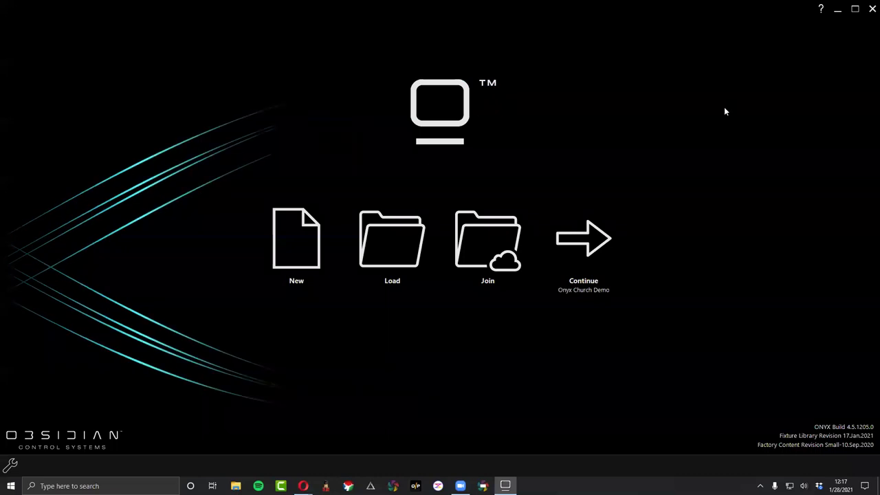
Restore the ONYX window to a smaller size and place the narrower, taller Capture visualiser on the right.
{"action": "double_click", "coordinate": [749, 13]}
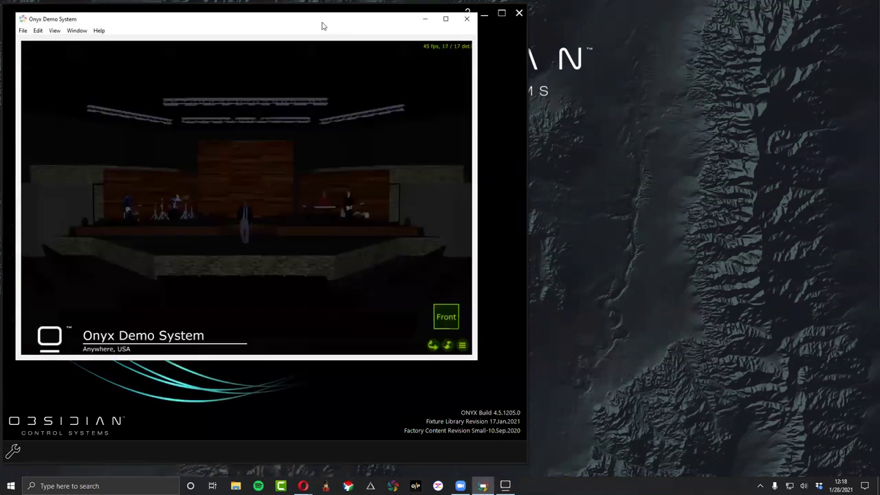
{"action": "left_click_drag", "start_coordinate": [373, 26], "coordinate": [773, 17]}
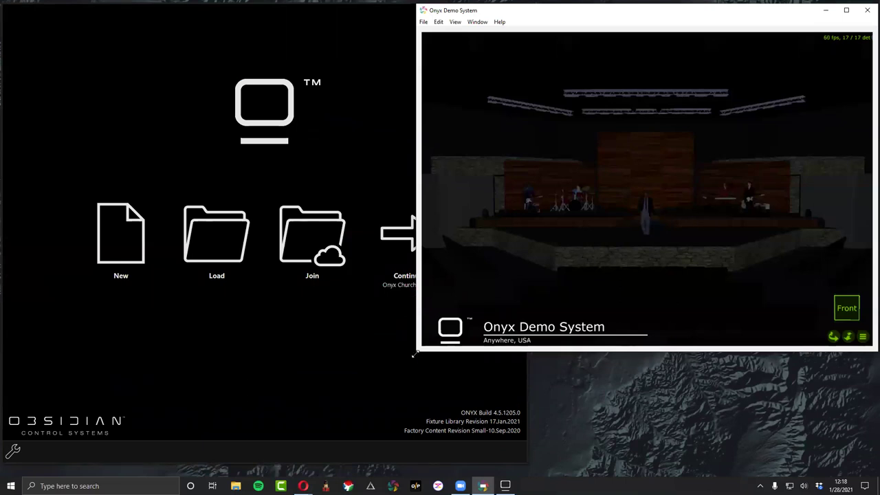
{"action": "left_click_drag", "start_coordinate": [414, 353], "coordinate": [534, 459]}
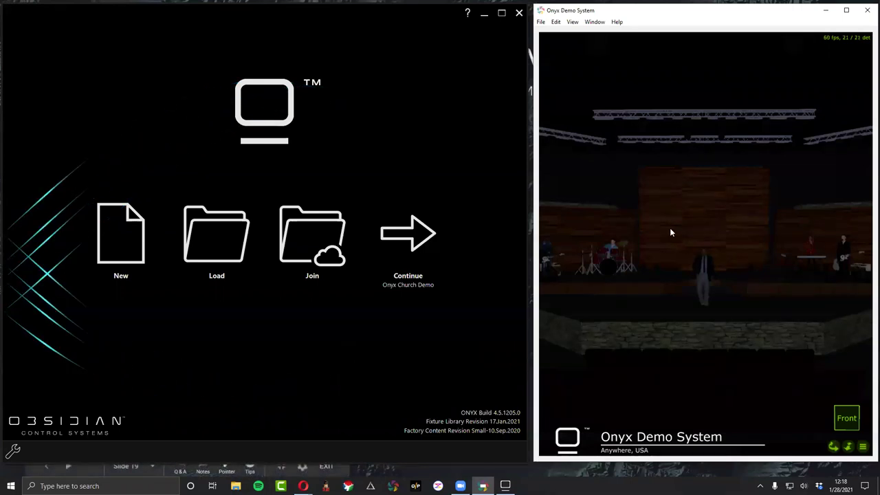
Start a new show, confirm clearing the current one, and name it 'Webinar 1-28'.
{"action": "left_click", "coordinate": [133, 248]}
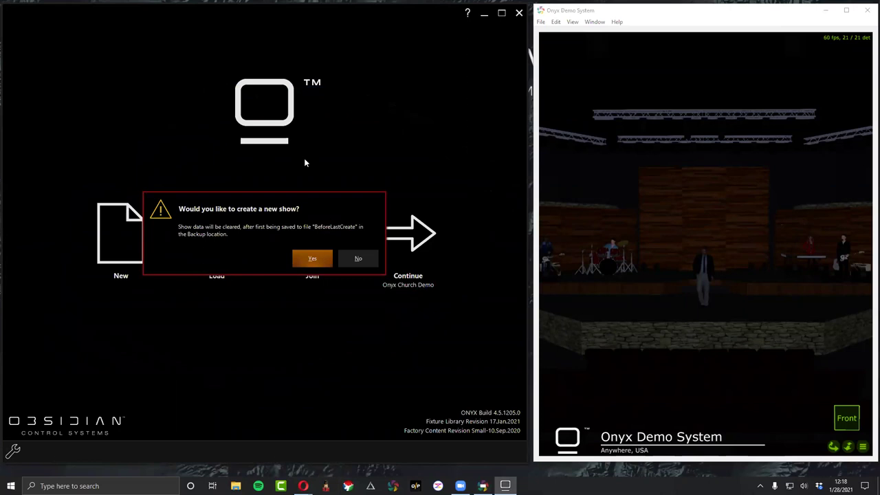
{"action": "left_click", "coordinate": [321, 264]}
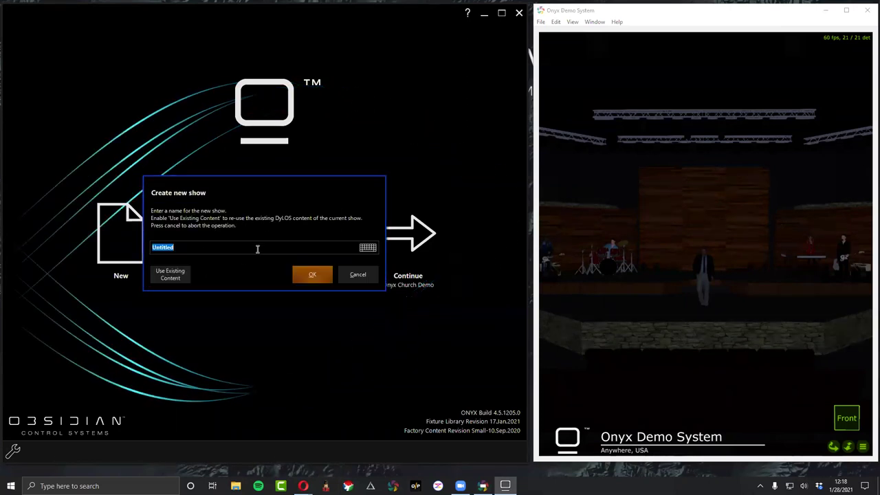
{"action": "type", "text": "Wevbi"}
{"action": "key", "text": "BackSpace"}
{"action": "key", "text": "BackSpace"}
{"action": "key", "text": "BackSpace"}
{"action": "type", "text": "binar "}
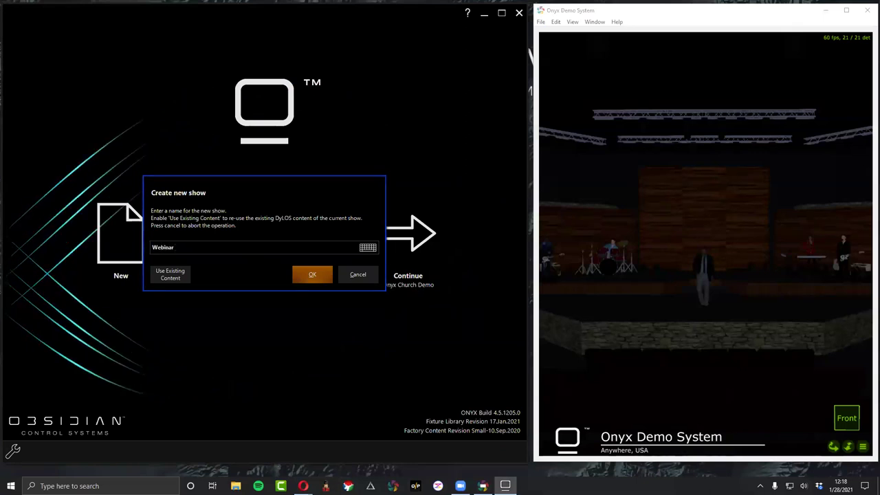
{"action": "type", "text": "1-278"}
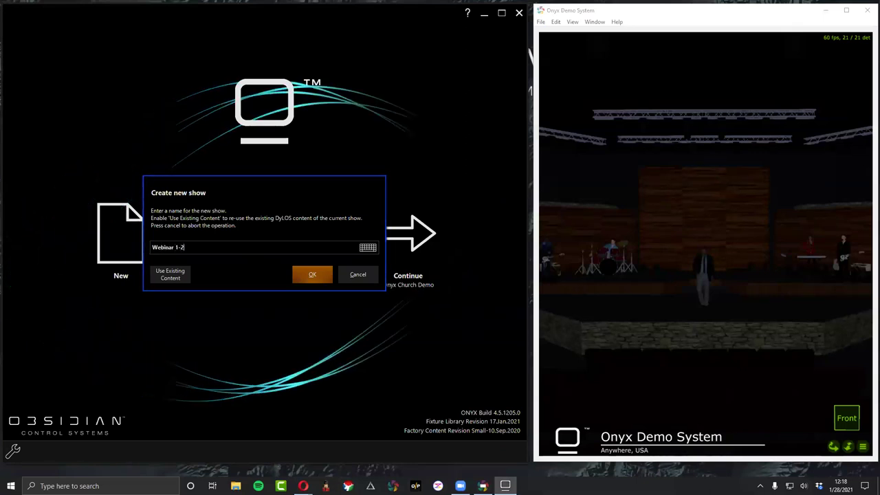
{"action": "key", "text": "Return"}
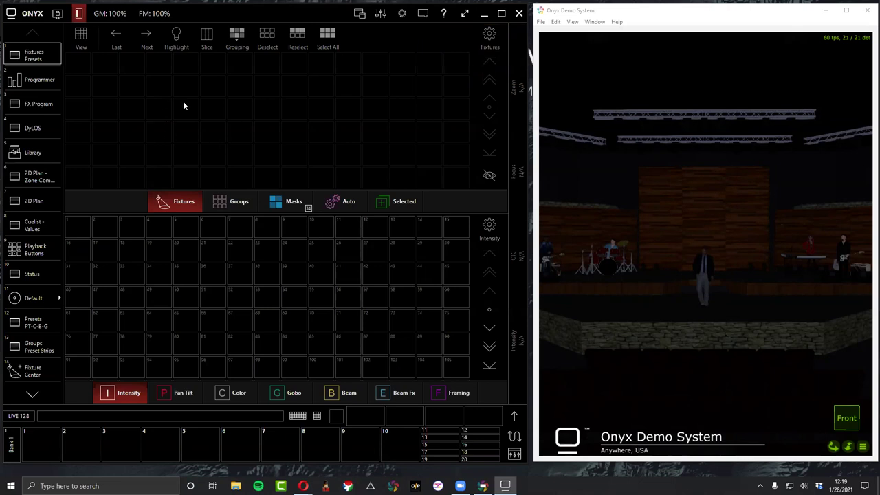
From the Onyx menu settings, review the EtherDMX and CITP pages and reach the Network settings.
{"action": "left_click", "coordinate": [28, 19]}
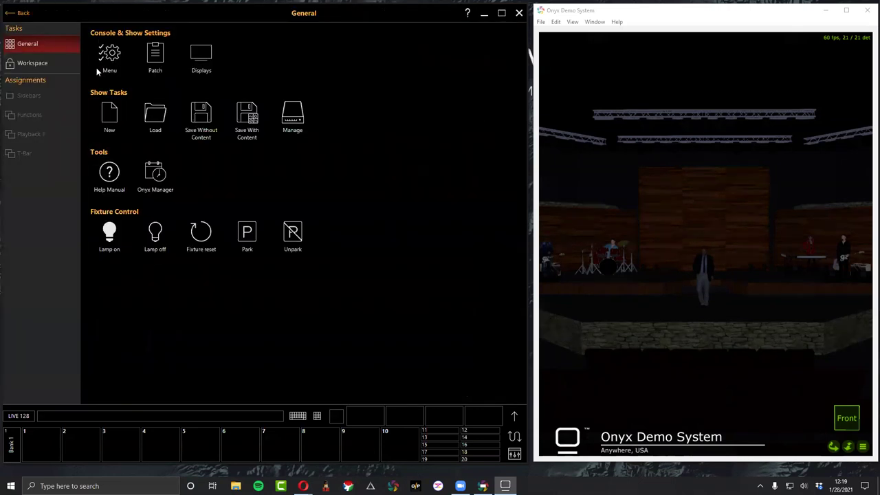
{"action": "left_click", "coordinate": [21, 13]}
{"action": "left_click", "coordinate": [28, 18]}
{"action": "left_click", "coordinate": [119, 61]}
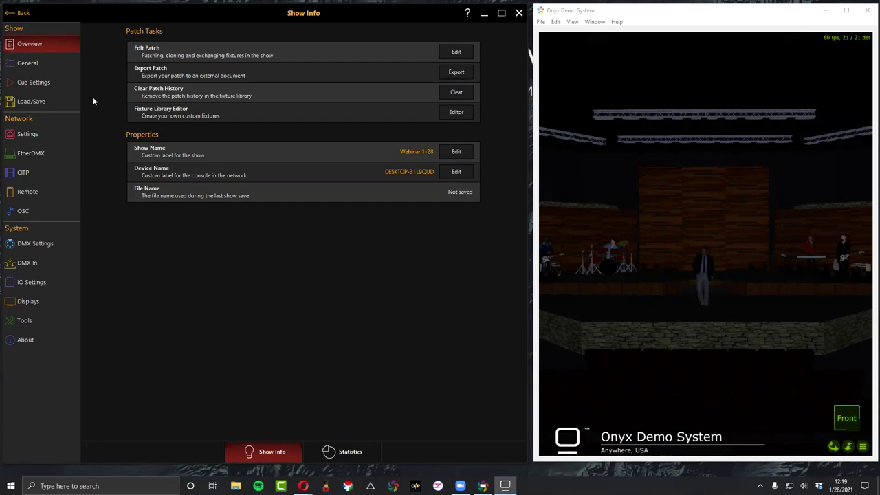
{"action": "left_click", "coordinate": [28, 158]}
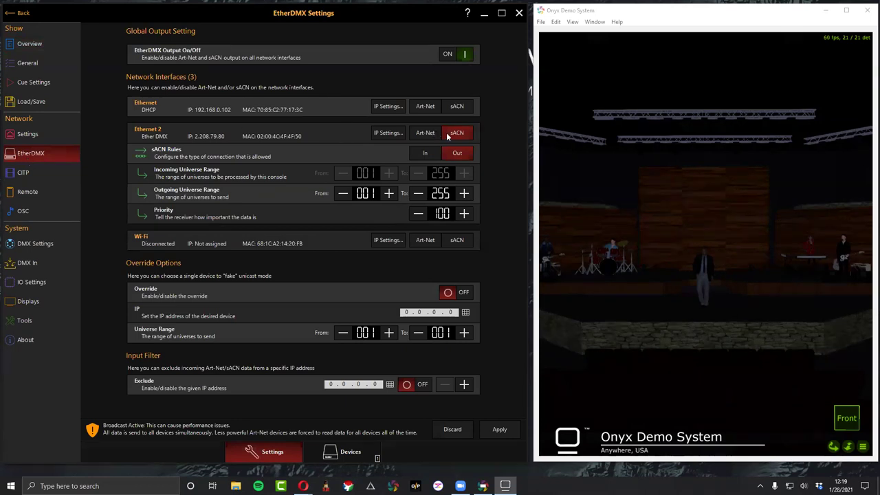
{"action": "left_click", "coordinate": [29, 167]}
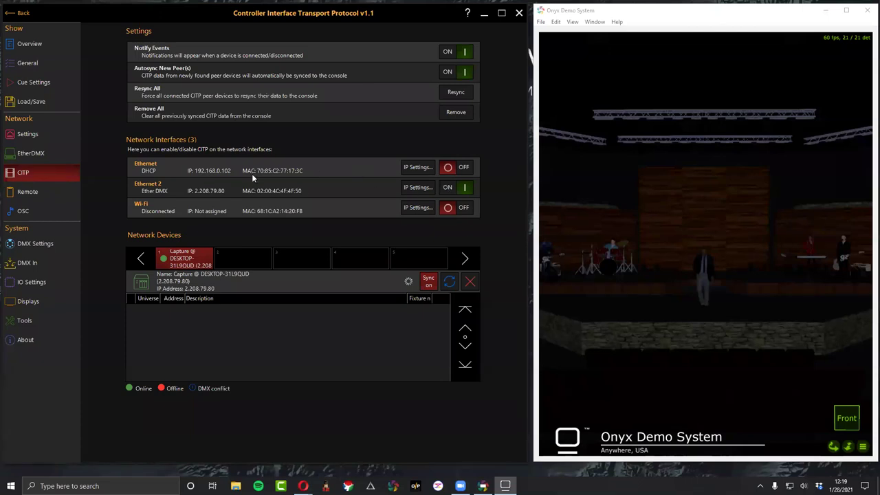
{"action": "left_click", "coordinate": [38, 154]}
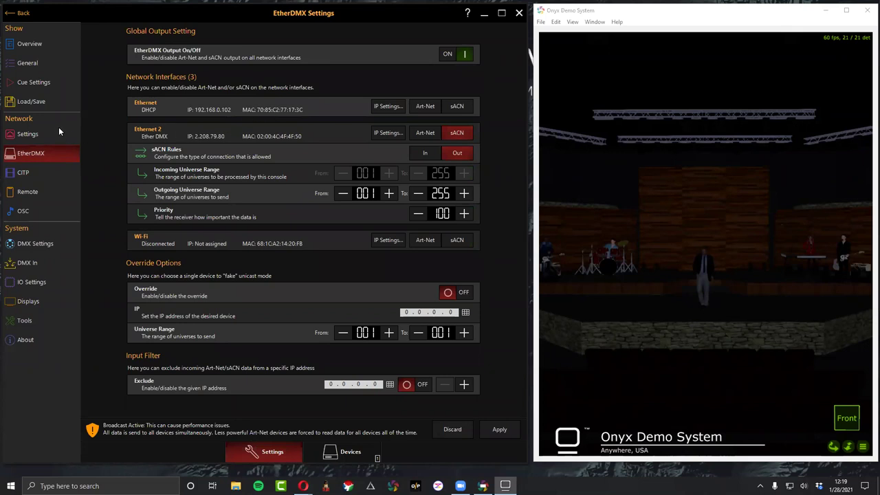
{"action": "left_click", "coordinate": [40, 136]}
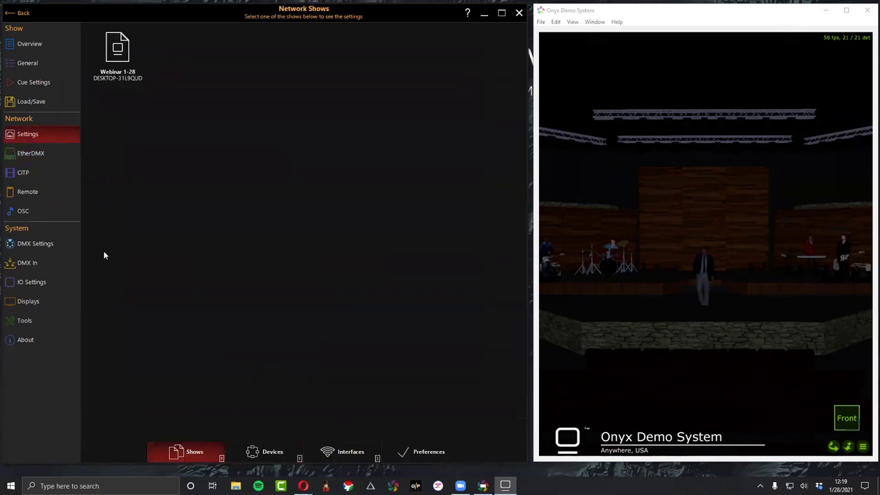
Check the Ethernet 2 interface settings, resize the settings window, and show the CITP page.
{"action": "left_click", "coordinate": [343, 451]}
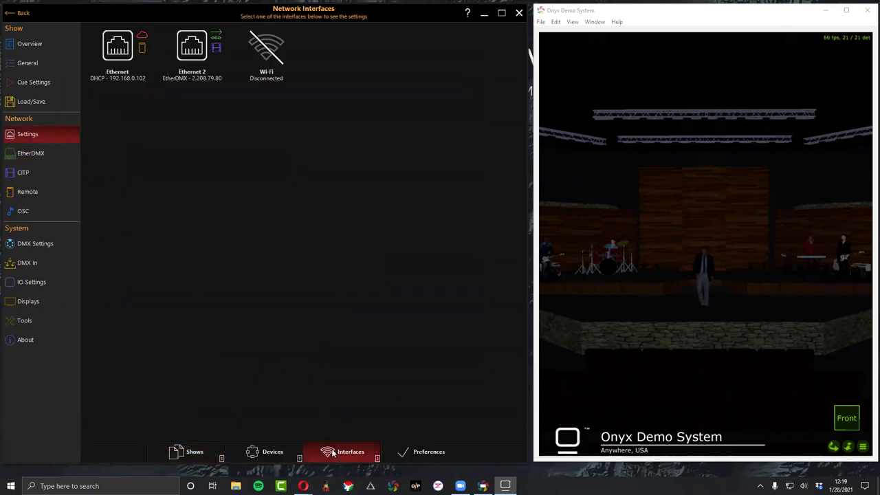
{"action": "left_click", "coordinate": [211, 64]}
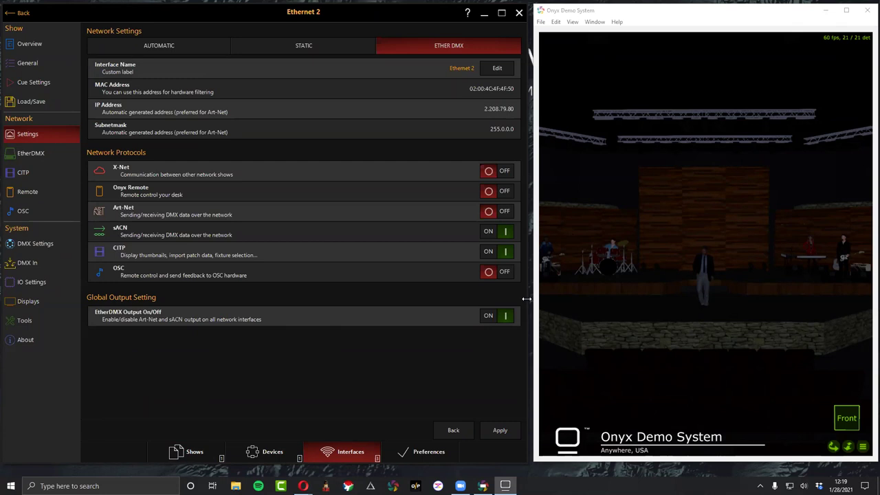
{"action": "left_click_drag", "start_coordinate": [525, 299], "coordinate": [683, 296]}
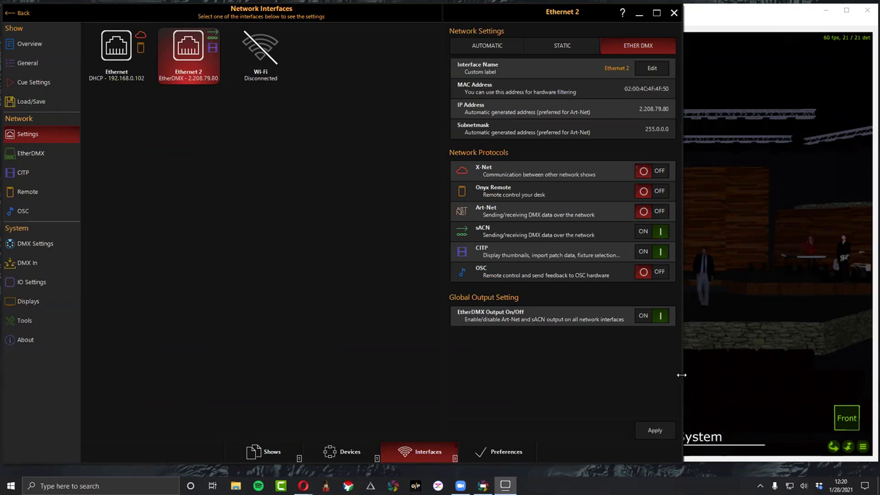
{"action": "left_click_drag", "start_coordinate": [681, 374], "coordinate": [539, 374]}
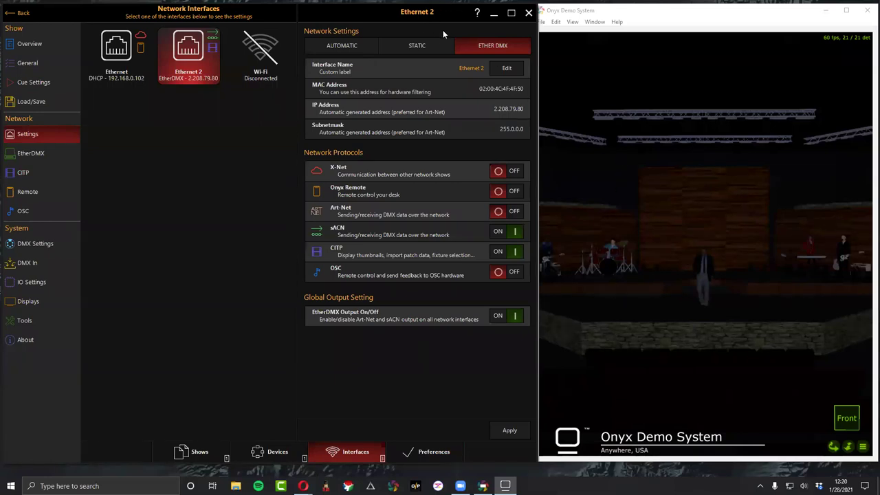
{"action": "left_click", "coordinate": [34, 173]}
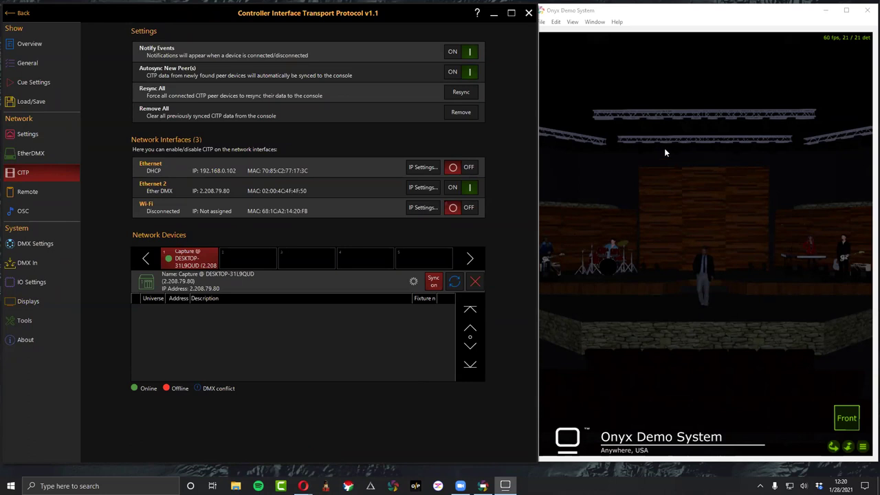
In Capture, open and enlarge the DMX universes list, sorted by external universe, previewing universe A.
{"action": "left_click", "coordinate": [609, 19]}
{"action": "left_click", "coordinate": [595, 22]}
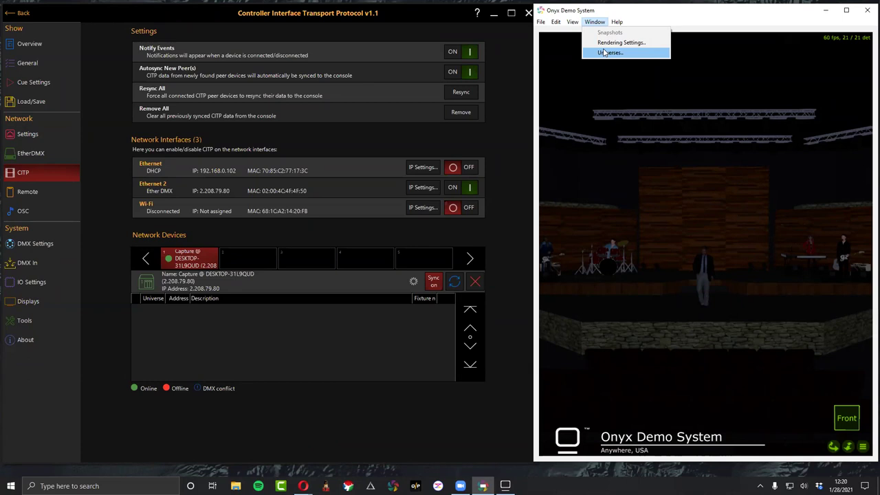
{"action": "left_click", "coordinate": [604, 53]}
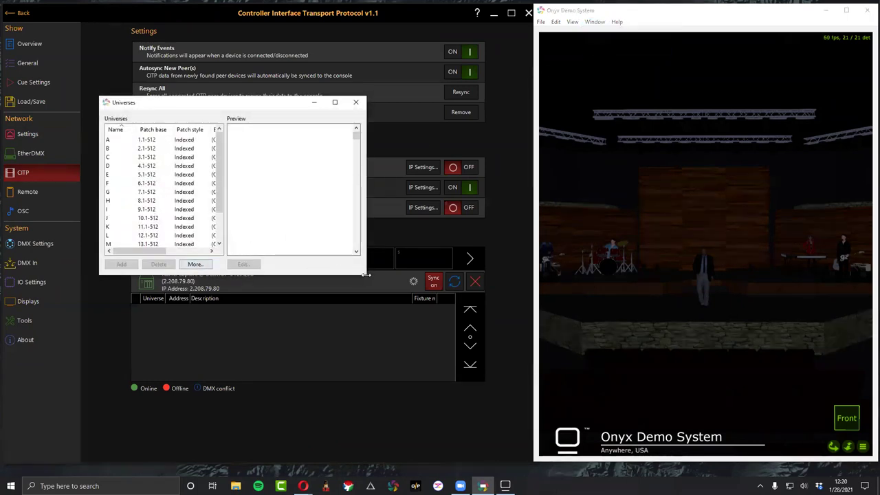
{"action": "left_click_drag", "start_coordinate": [366, 275], "coordinate": [624, 315]}
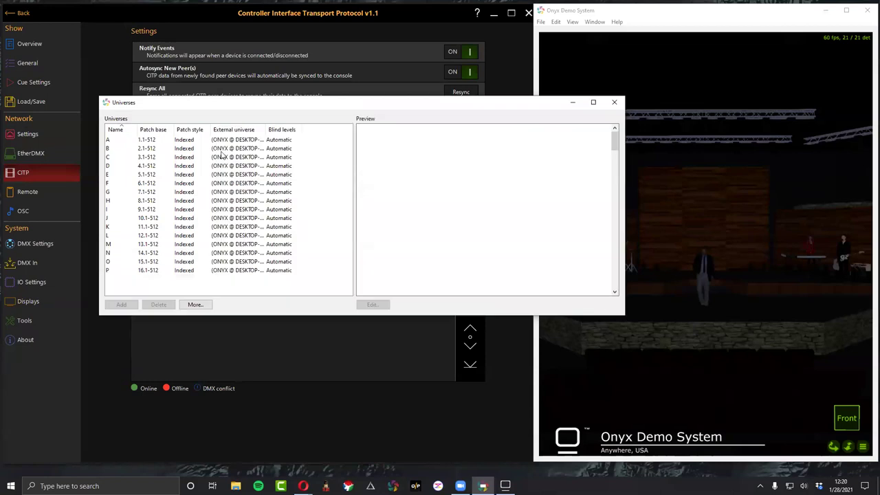
{"action": "double_click", "coordinate": [264, 128]}
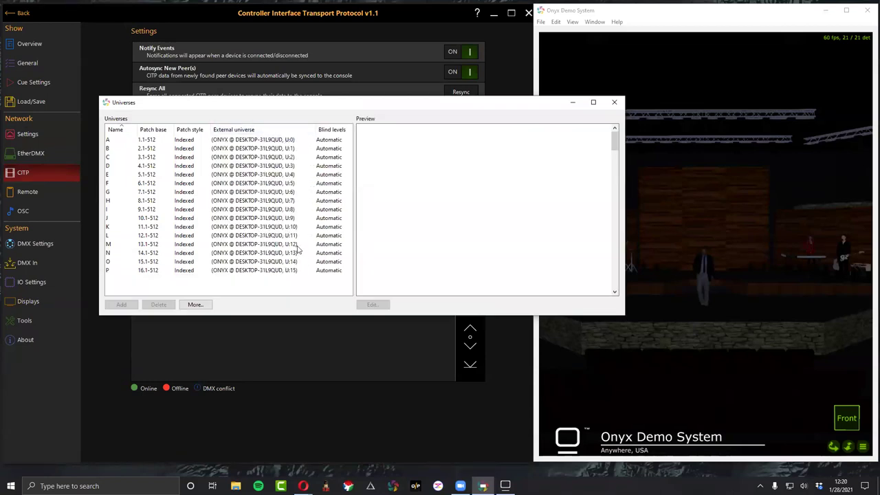
{"action": "left_click", "coordinate": [268, 131]}
{"action": "left_click", "coordinate": [268, 140]}
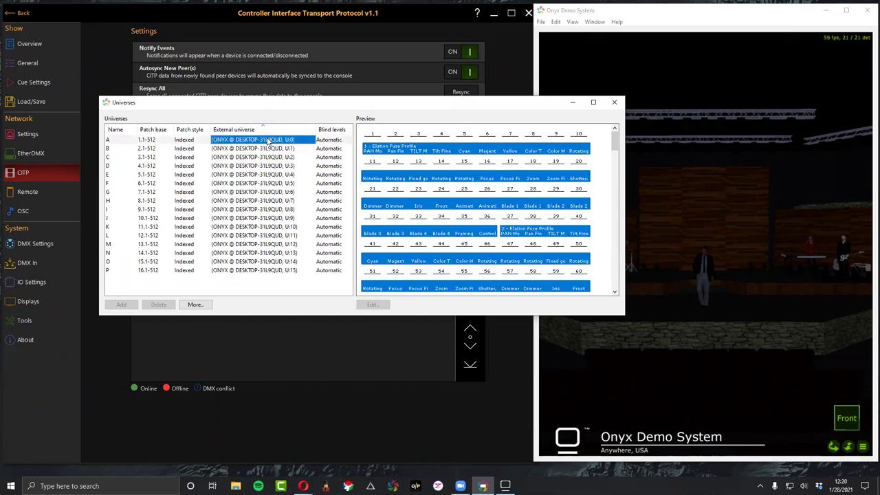
Bind Capture's CITP to Ethernet 2, close the options and universes windows, and dismiss the restart notice.
{"action": "left_click", "coordinate": [192, 304]}
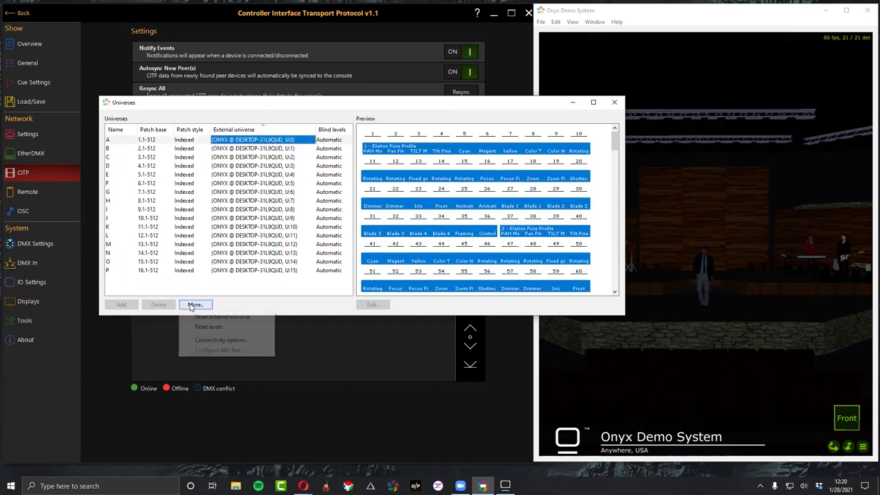
{"action": "left_click", "coordinate": [211, 340]}
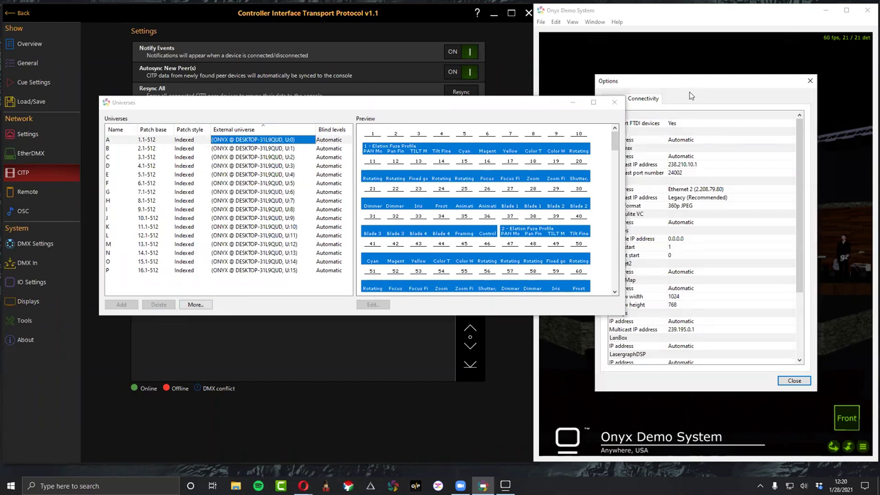
{"action": "left_click_drag", "start_coordinate": [693, 88], "coordinate": [721, 101]}
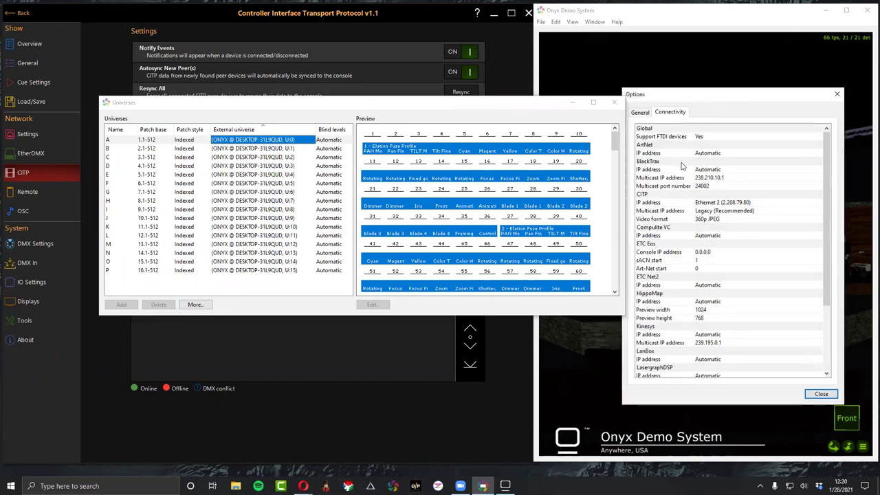
{"action": "left_click", "coordinate": [703, 203]}
{"action": "left_click", "coordinate": [702, 203]}
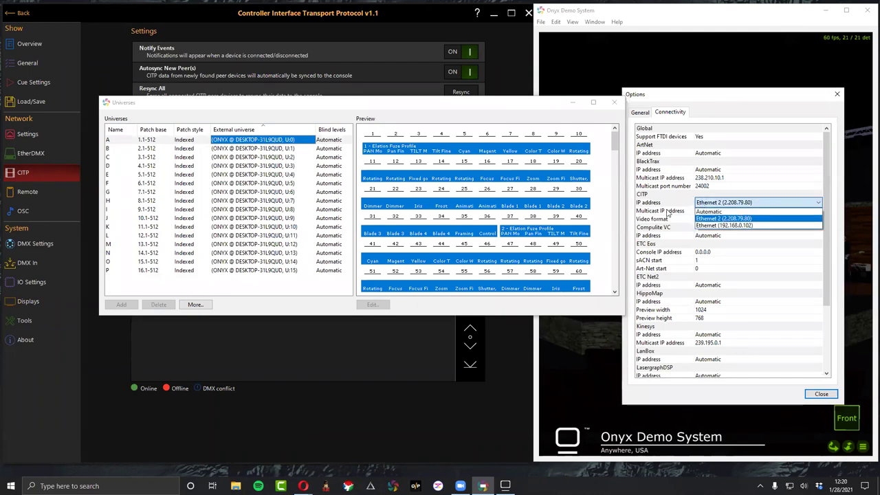
{"action": "left_click", "coordinate": [669, 206]}
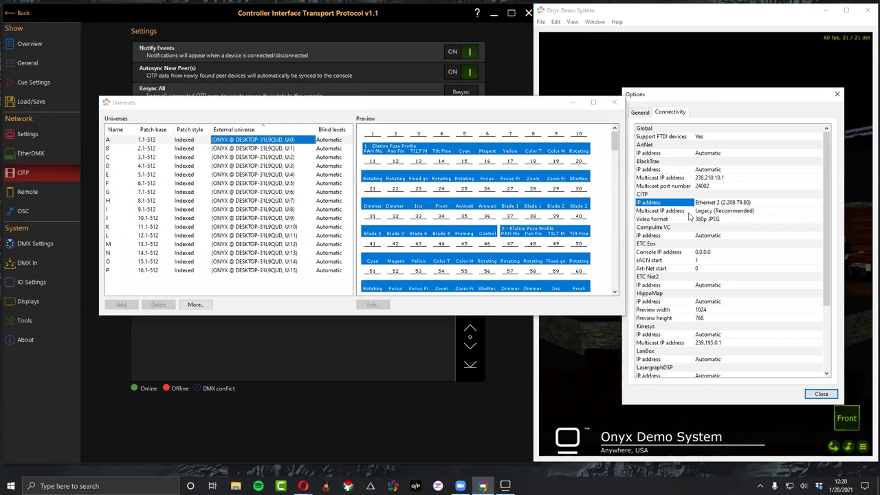
{"action": "left_click", "coordinate": [835, 95]}
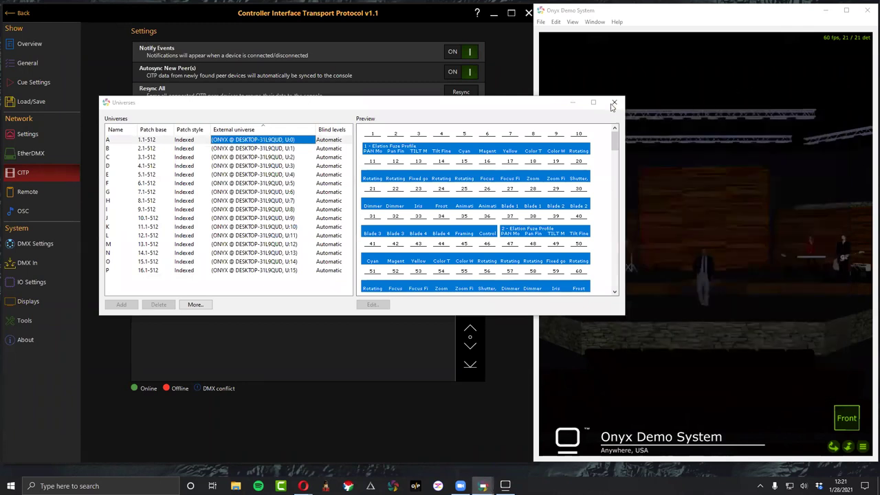
{"action": "left_click", "coordinate": [615, 104]}
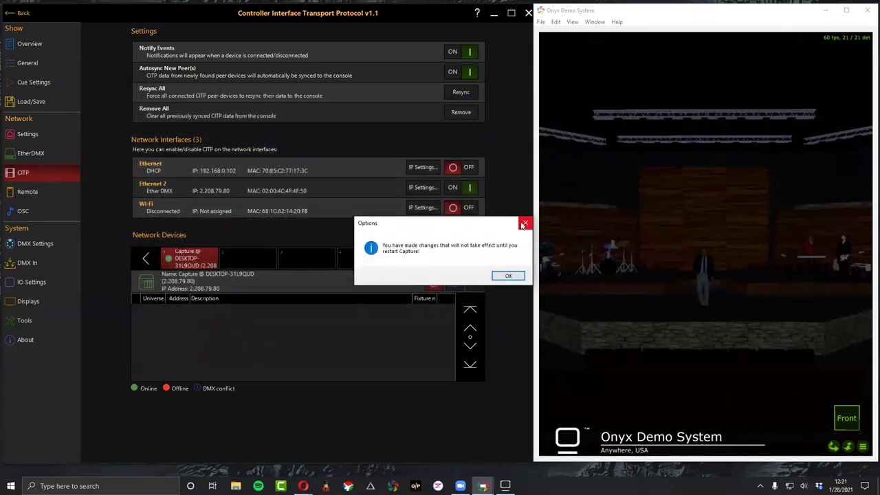
{"action": "left_click", "coordinate": [521, 224]}
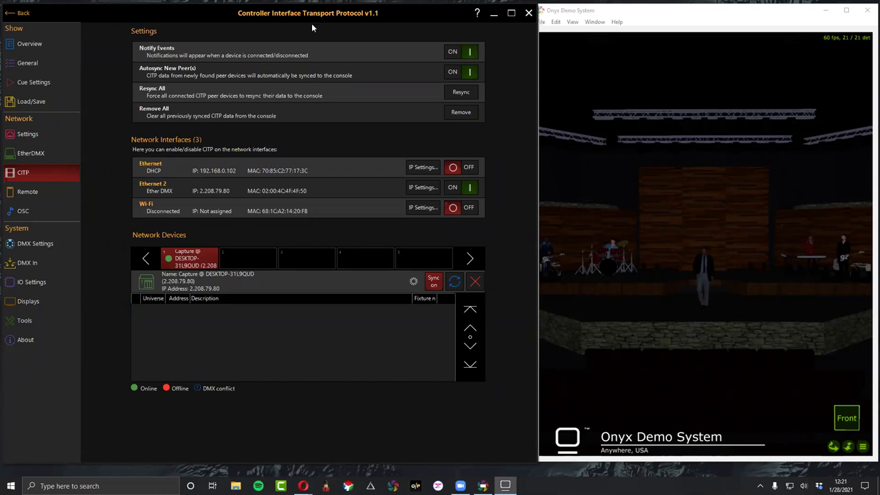
Go back from the CITP page to the Onyx programmer screen and refocus the Onyx window.
{"action": "left_click", "coordinate": [23, 14]}
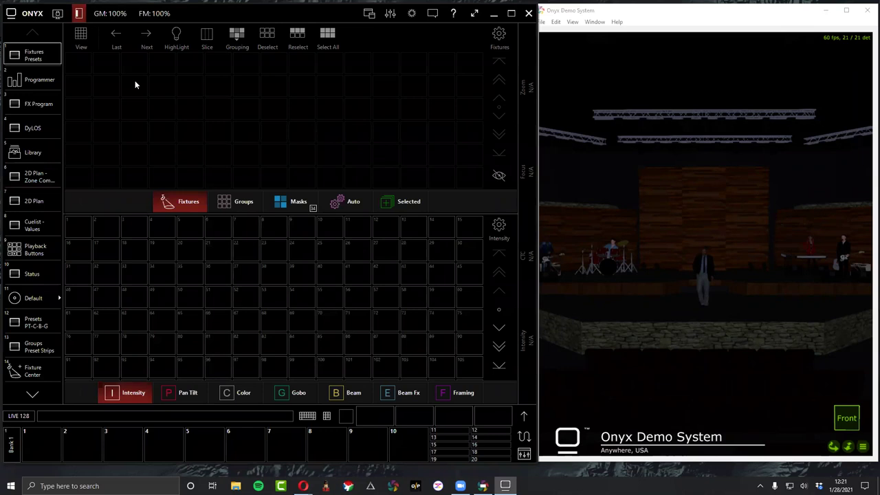
{"action": "left_click", "coordinate": [730, 22]}
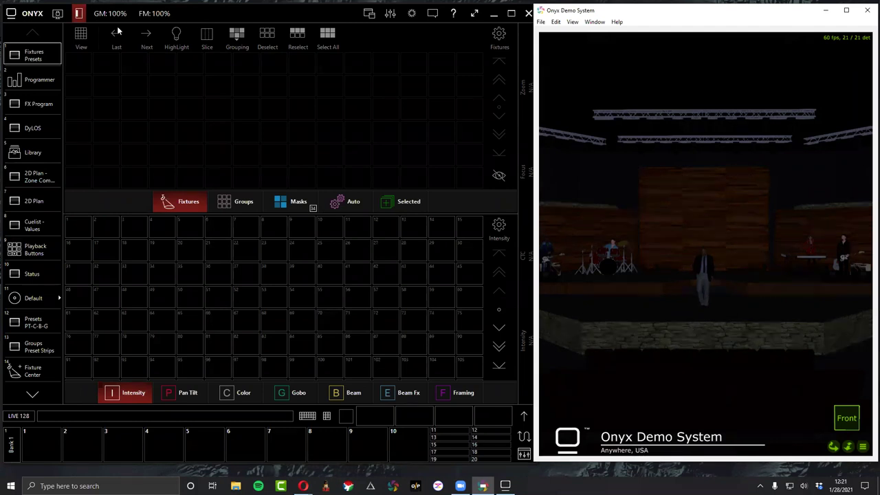
{"action": "left_click", "coordinate": [127, 70]}
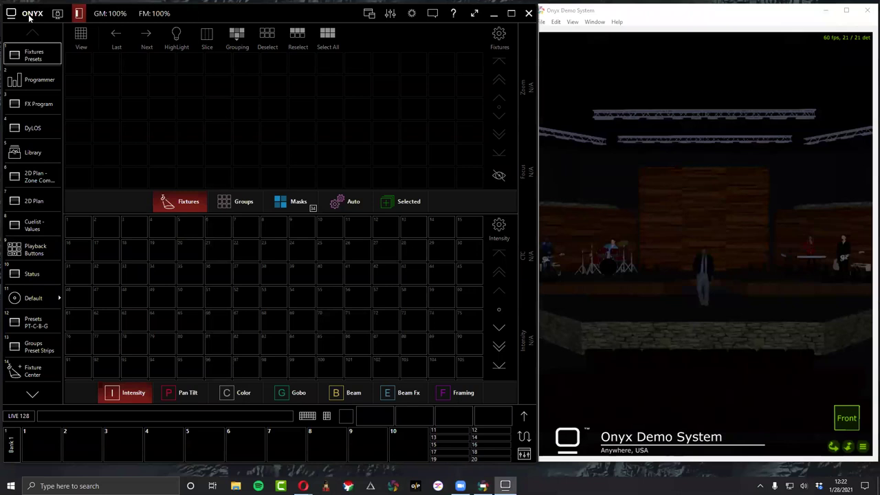
Open the Patch import task and scan Capture's fixture patch over CITP.
{"action": "left_click", "coordinate": [30, 18]}
{"action": "left_click", "coordinate": [162, 60]}
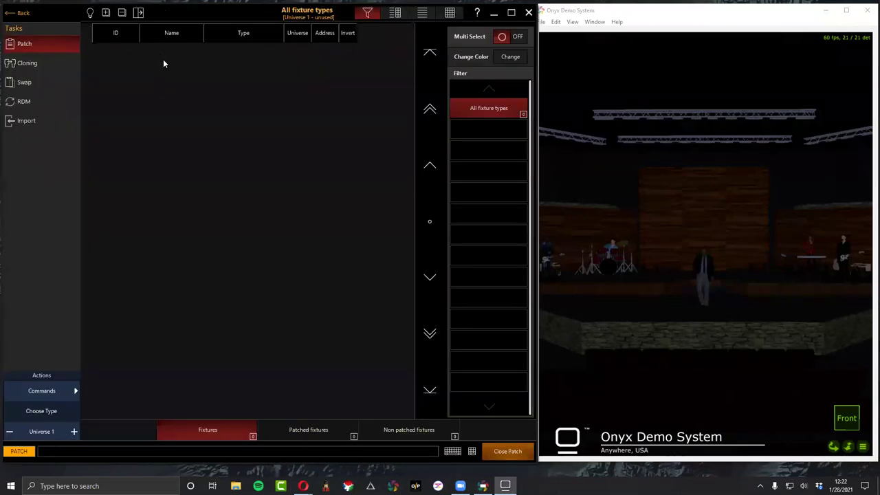
{"action": "left_click", "coordinate": [25, 121]}
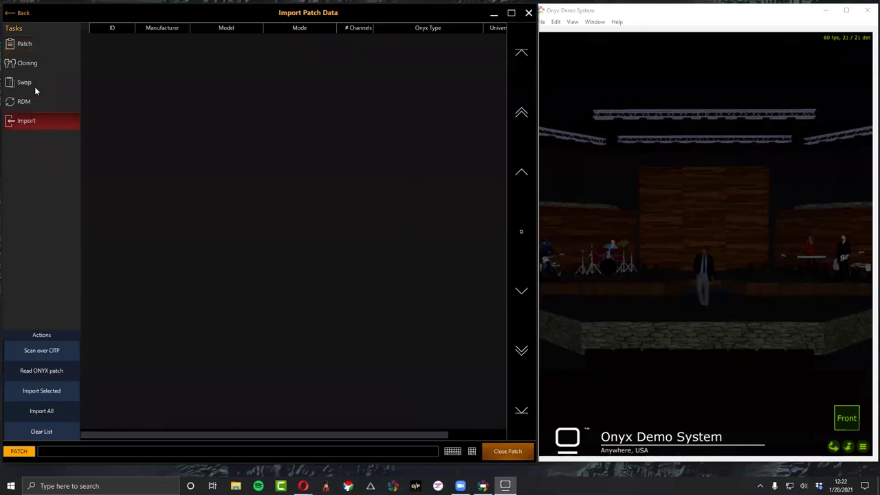
{"action": "left_click", "coordinate": [50, 352]}
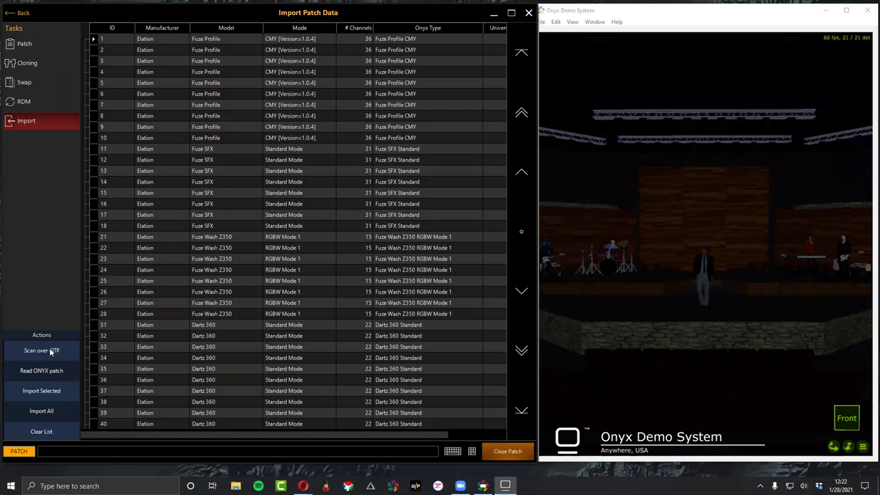
Review the scanned Elation fixtures, narrow the import window, and choose Import All.
{"action": "scroll", "coordinate": [338, 332], "scroll_direction": "down", "scroll_amount": 5}
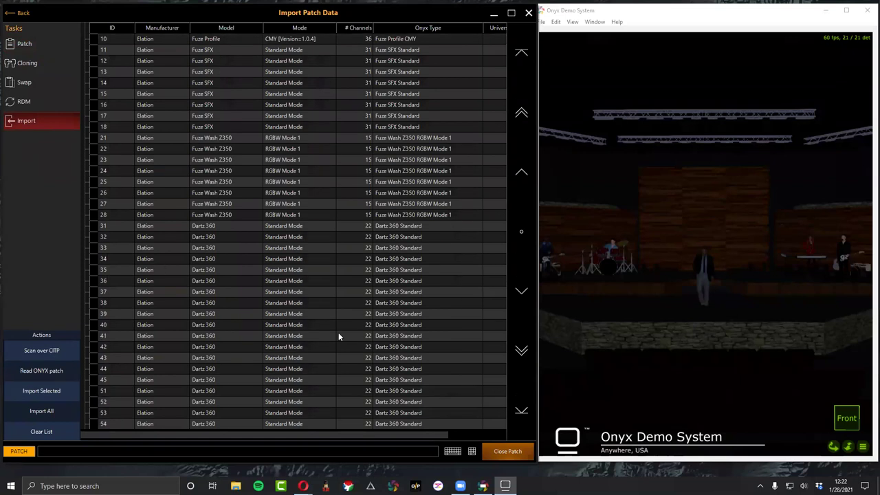
{"action": "scroll", "coordinate": [338, 335], "scroll_direction": "down", "scroll_amount": 10}
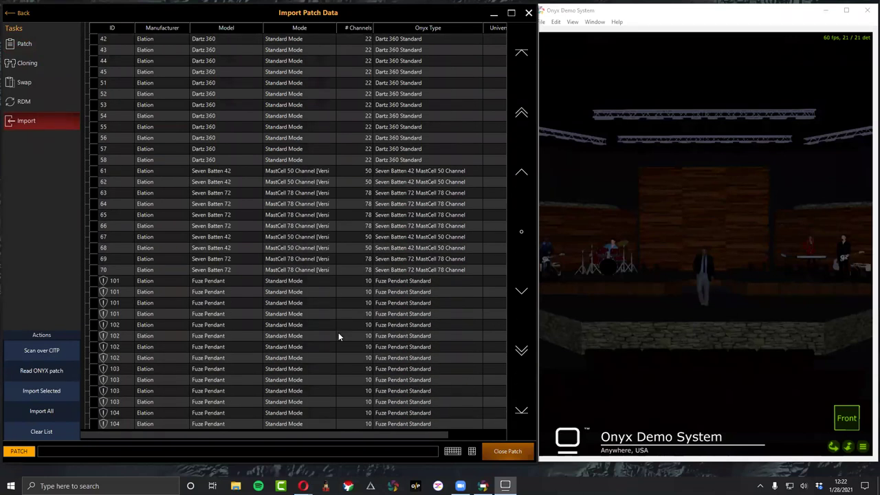
{"action": "scroll", "coordinate": [338, 335], "scroll_direction": "down", "scroll_amount": 3}
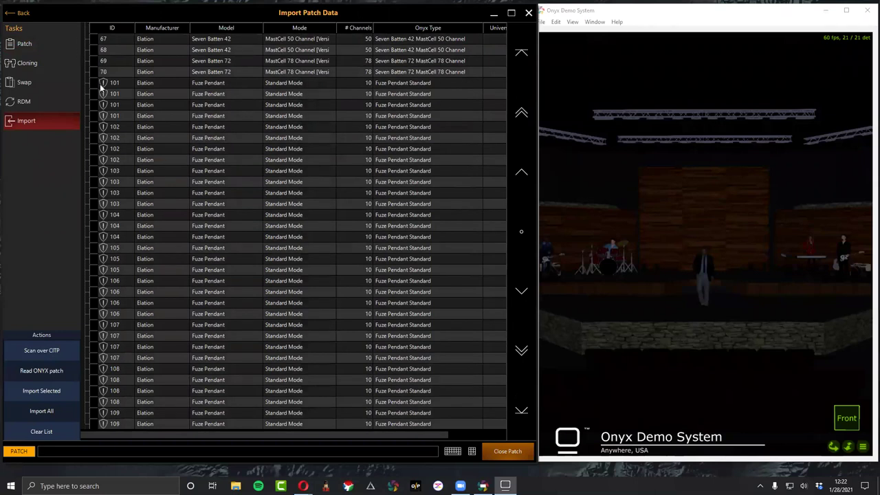
{"action": "left_click", "coordinate": [101, 83]}
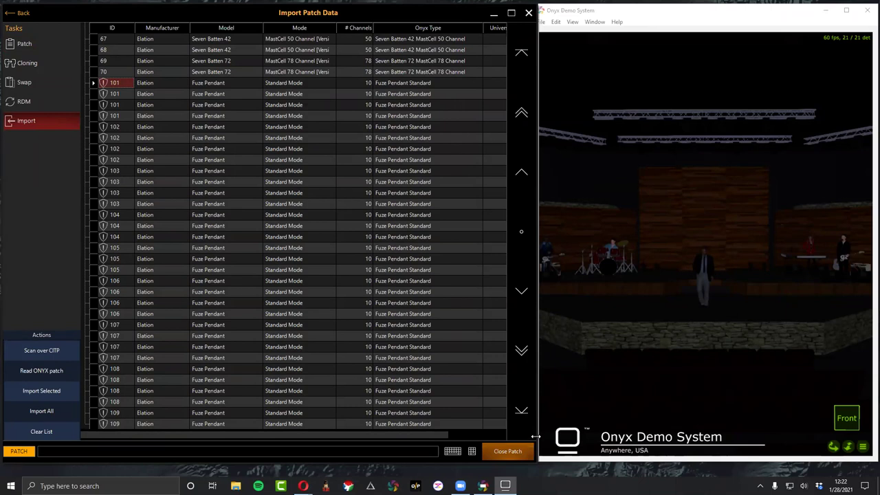
{"action": "left_click_drag", "start_coordinate": [535, 437], "coordinate": [852, 440]}
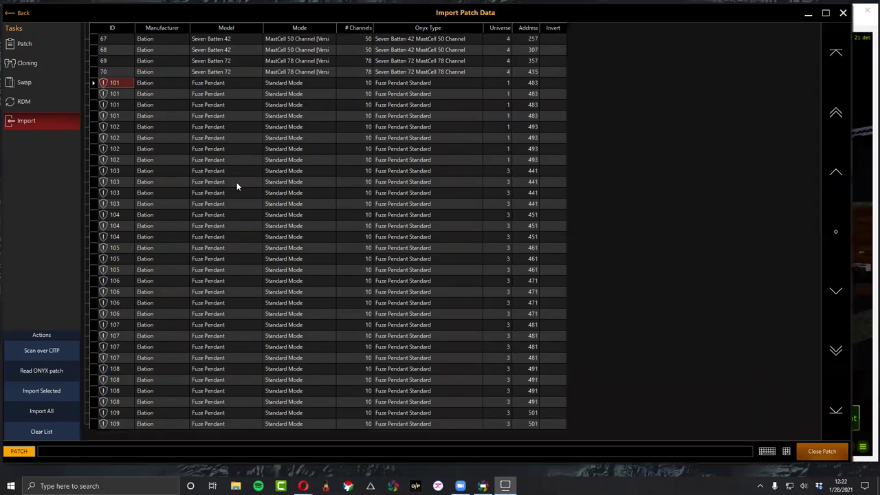
{"action": "scroll", "coordinate": [237, 182], "scroll_direction": "up", "scroll_amount": 2}
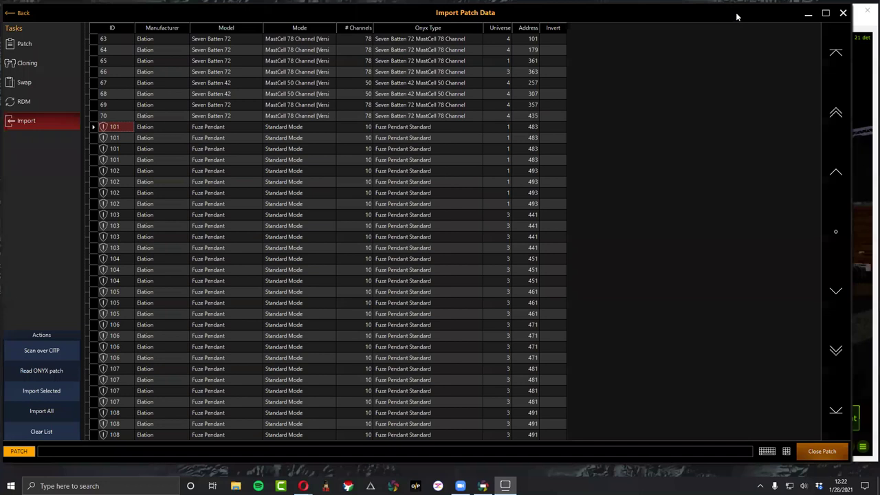
{"action": "left_click_drag", "start_coordinate": [736, 14], "coordinate": [733, 14]}
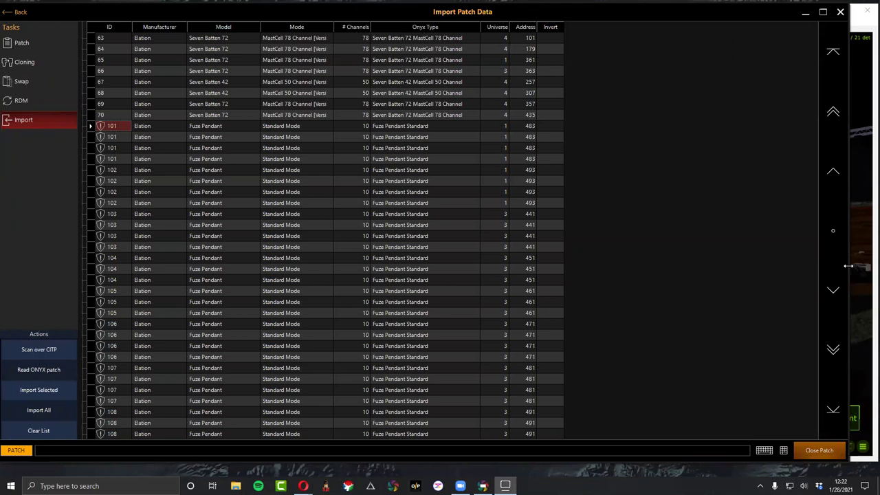
{"action": "left_click_drag", "start_coordinate": [848, 266], "coordinate": [531, 278]}
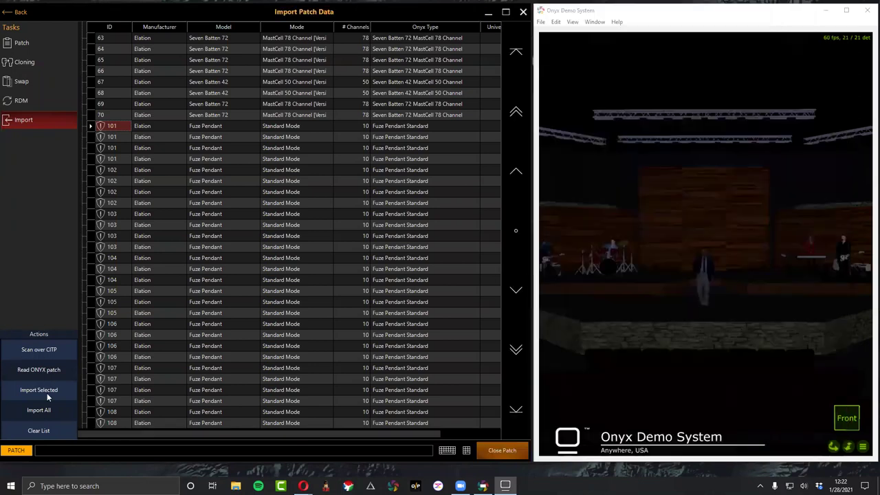
{"action": "left_click", "coordinate": [48, 414]}
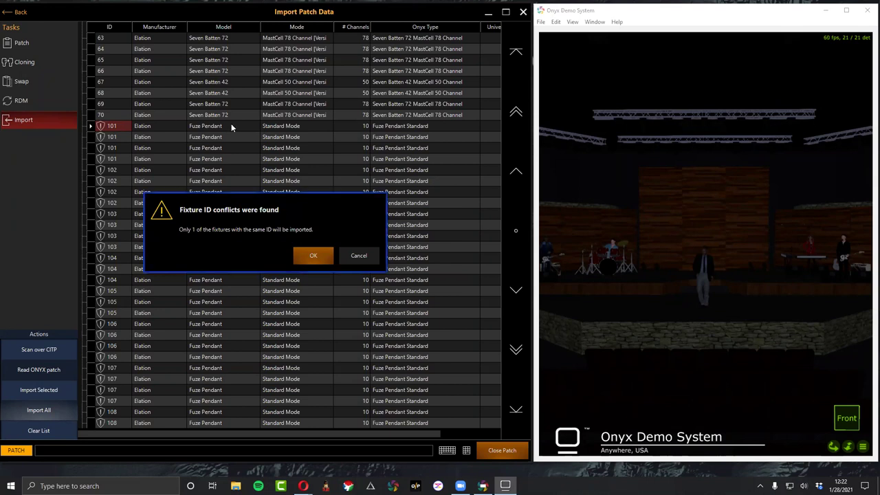
Accept importing one fixture per duplicate ID and maximize the Import Patch Data window.
{"action": "left_click", "coordinate": [307, 255]}
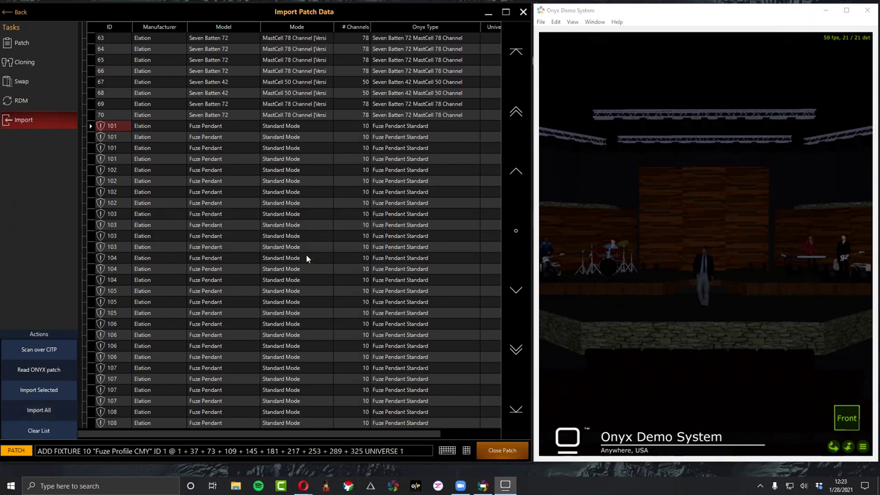
{"action": "scroll", "coordinate": [319, 156], "scroll_direction": "down", "scroll_amount": 1}
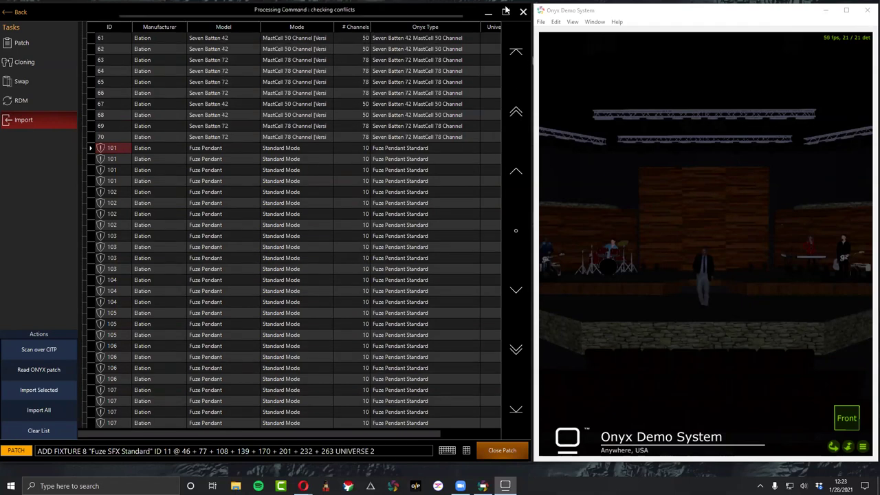
{"action": "left_click", "coordinate": [506, 12]}
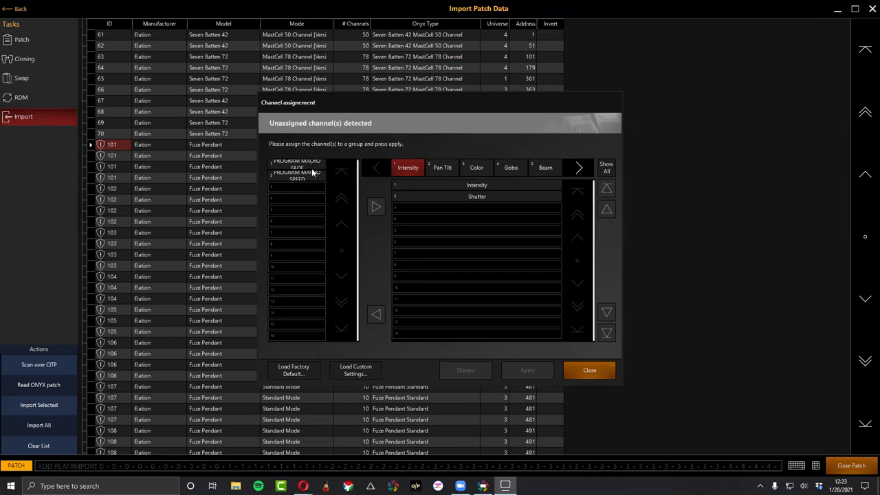
Load the factory default channel groups and trial the PROGRAM MACRO channels in Framing, then unassign them.
{"action": "left_click", "coordinate": [299, 371]}
{"action": "left_click", "coordinate": [488, 261]}
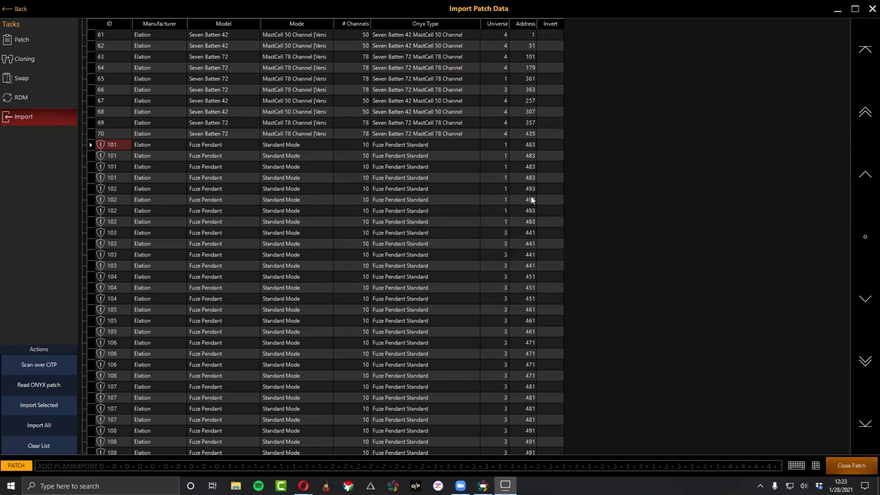
{"action": "left_click", "coordinate": [310, 165]}
{"action": "left_click", "coordinate": [311, 176]}
{"action": "left_click", "coordinate": [305, 162]}
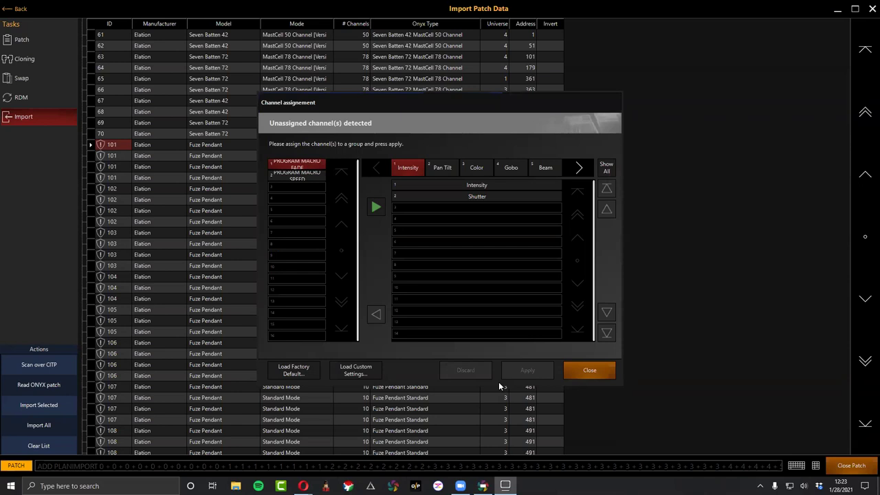
{"action": "left_click", "coordinate": [577, 171]}
{"action": "left_click", "coordinate": [444, 169]}
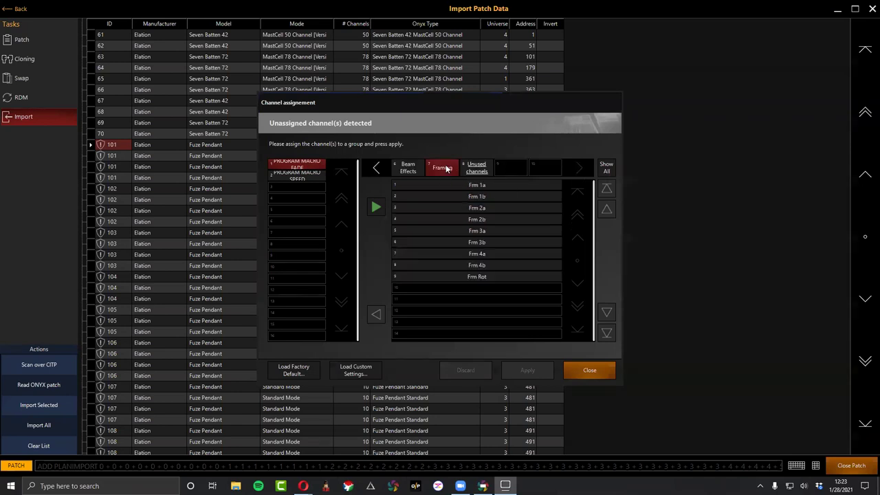
{"action": "left_click", "coordinate": [376, 206]}
{"action": "left_click", "coordinate": [376, 207]}
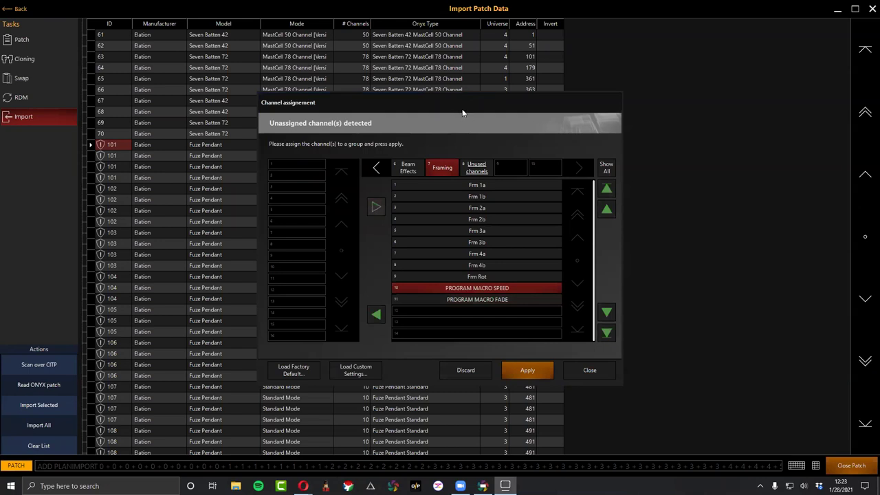
{"action": "left_click", "coordinate": [488, 309]}
{"action": "left_click", "coordinate": [487, 291]}
{"action": "left_click", "coordinate": [376, 314]}
{"action": "left_click", "coordinate": [376, 316]}
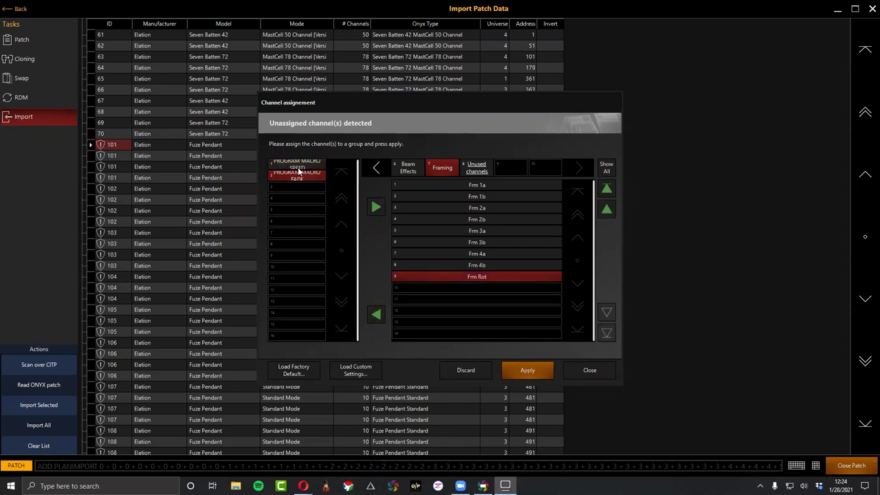
{"action": "left_click", "coordinate": [410, 296]}
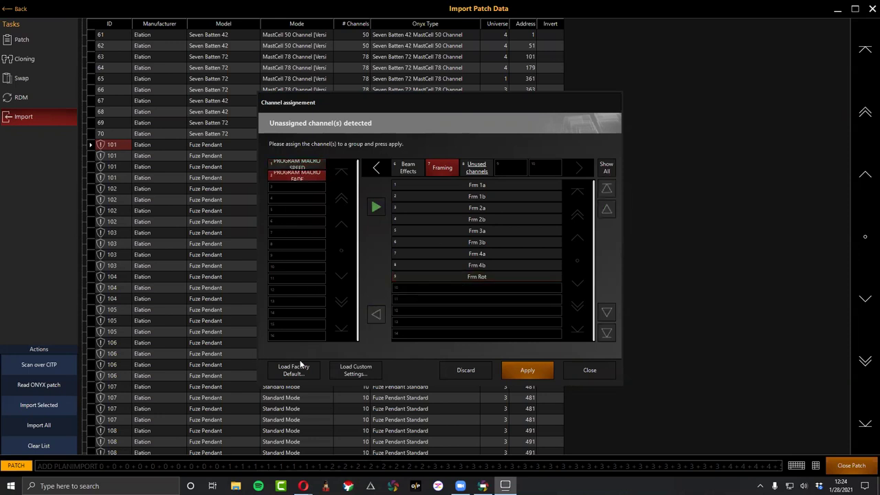
Assign PROGRAM MACRO SPEED and FADE to Beam Effects and apply the Fuze Pendant channel assignment.
{"action": "left_click", "coordinate": [407, 171]}
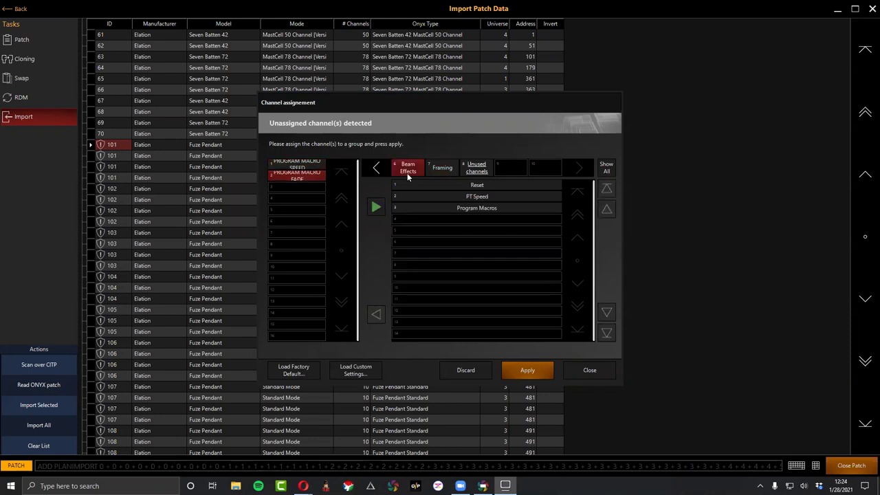
{"action": "left_click", "coordinate": [279, 165]}
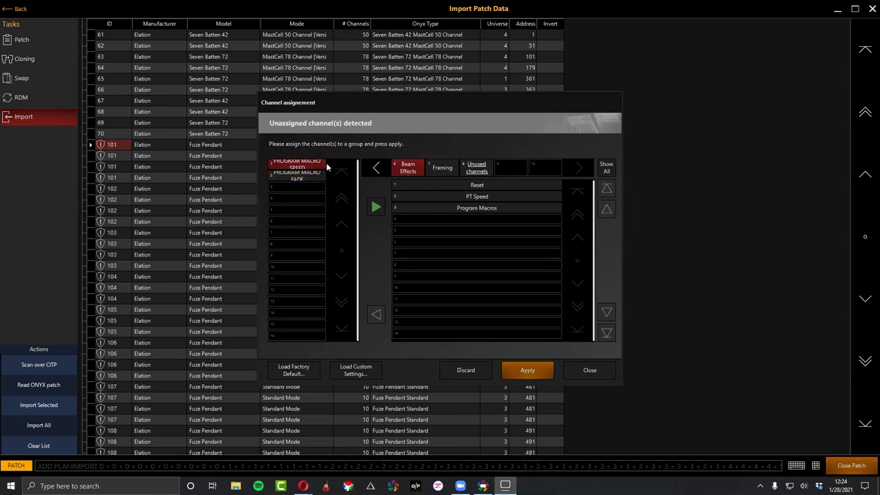
{"action": "left_click", "coordinate": [369, 207]}
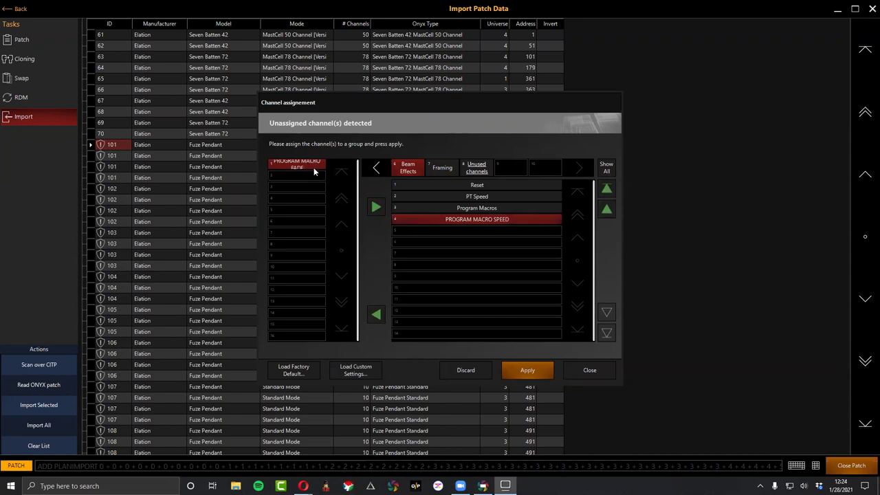
{"action": "left_click", "coordinate": [376, 208]}
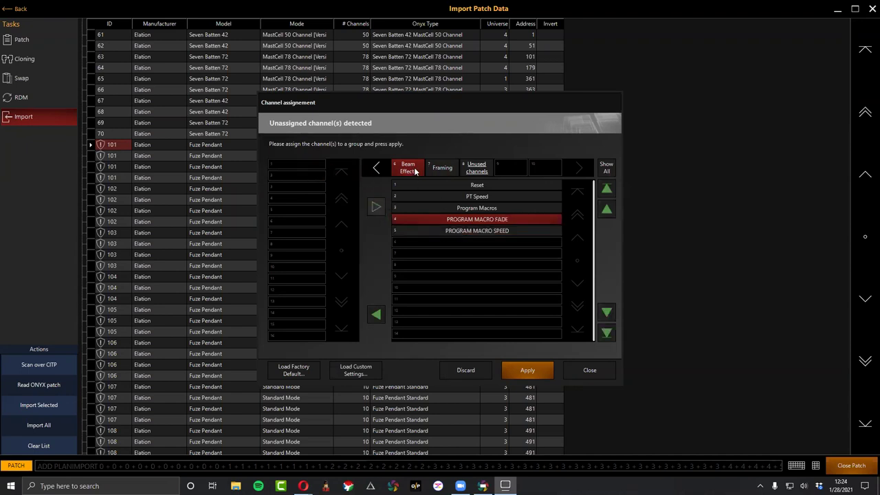
{"action": "left_click", "coordinate": [372, 171]}
{"action": "left_click", "coordinate": [570, 168]}
{"action": "left_click", "coordinate": [415, 231]}
{"action": "left_click", "coordinate": [400, 265]}
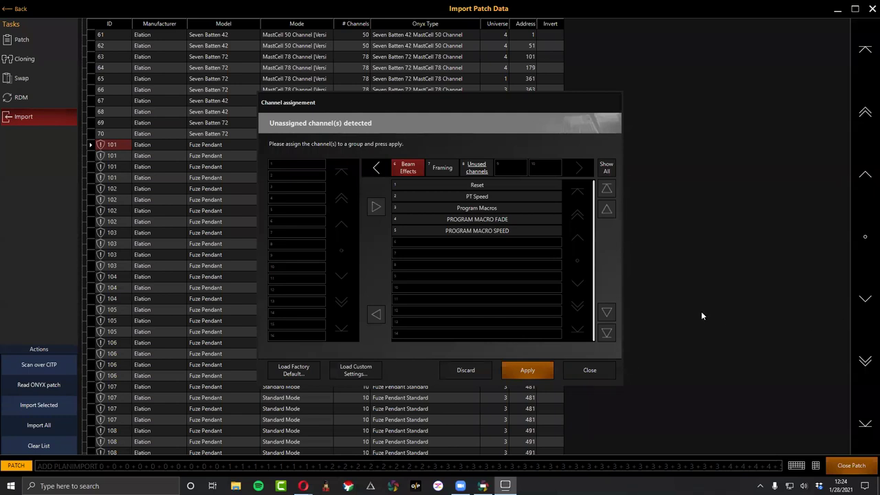
{"action": "left_click", "coordinate": [527, 370]}
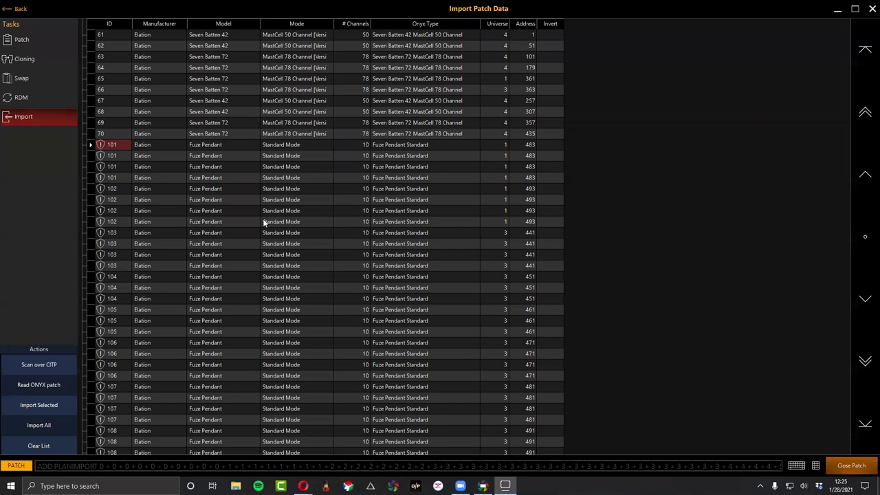
Leave Patch for the main view listing the Fuze Profile, SFX, Wash, Dartz 360 and Seven Batten fixtures.
{"action": "left_click", "coordinate": [26, 48]}
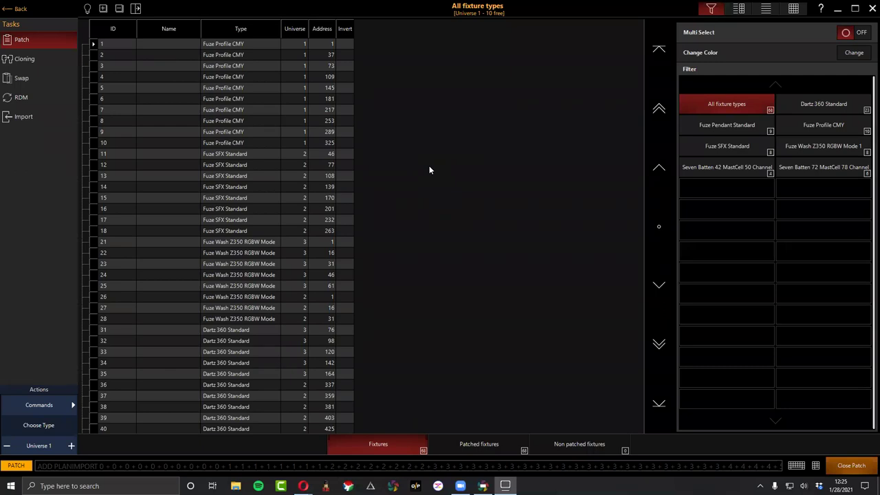
{"action": "left_click", "coordinate": [10, 9]}
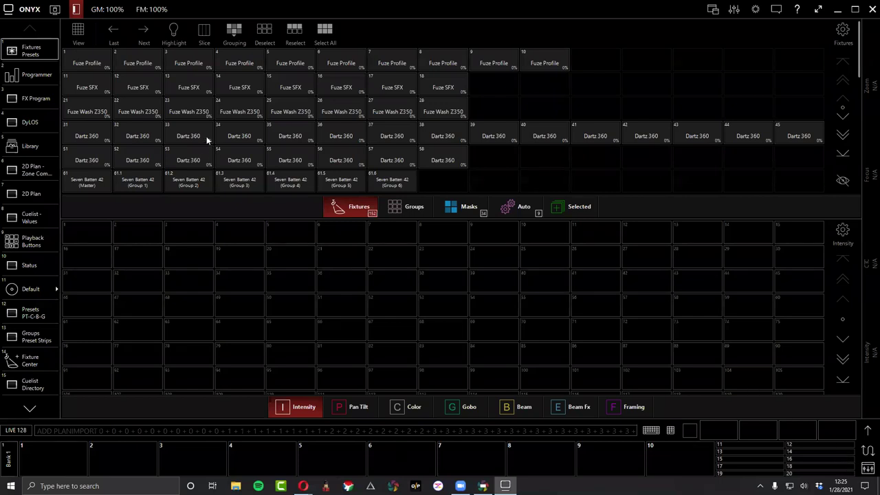
Open the 2D Plan and compare the Capture : Top and Capture : Front pages.
{"action": "left_click", "coordinate": [32, 193]}
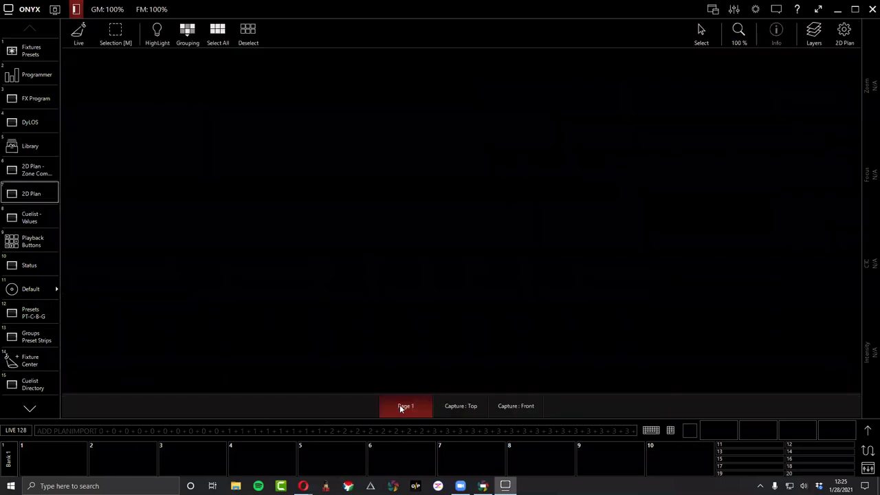
{"action": "left_click", "coordinate": [454, 408]}
{"action": "left_click", "coordinate": [511, 406]}
{"action": "left_click", "coordinate": [467, 406]}
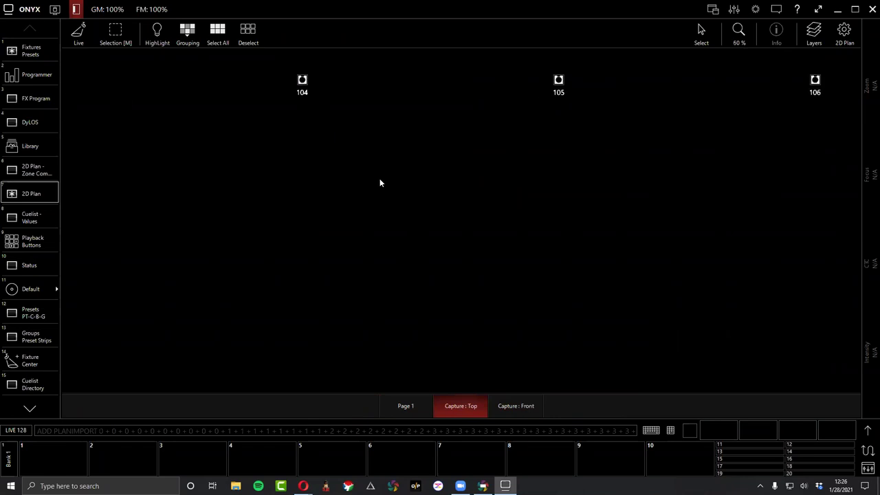
{"action": "scroll", "coordinate": [358, 152], "scroll_direction": "up", "scroll_amount": 2}
{"action": "scroll", "coordinate": [323, 137], "scroll_direction": "up", "scroll_amount": 1}
{"action": "left_click", "coordinate": [513, 404]}
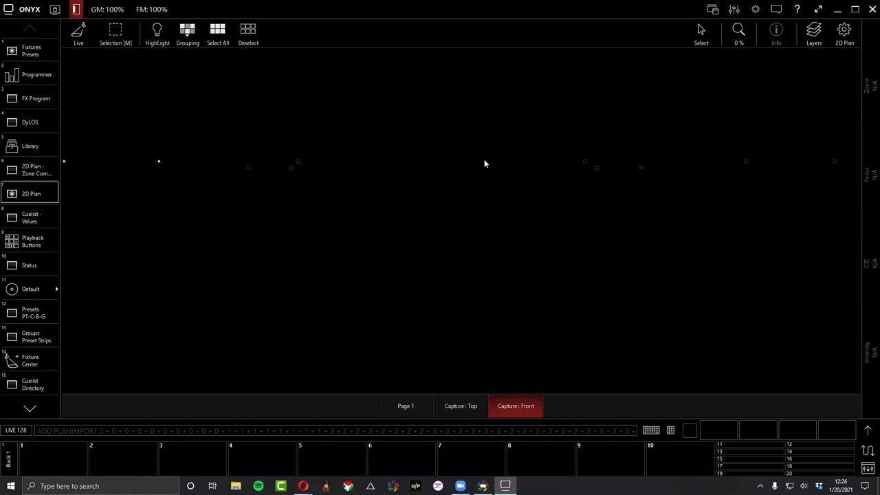
{"action": "left_click", "coordinate": [460, 406]}
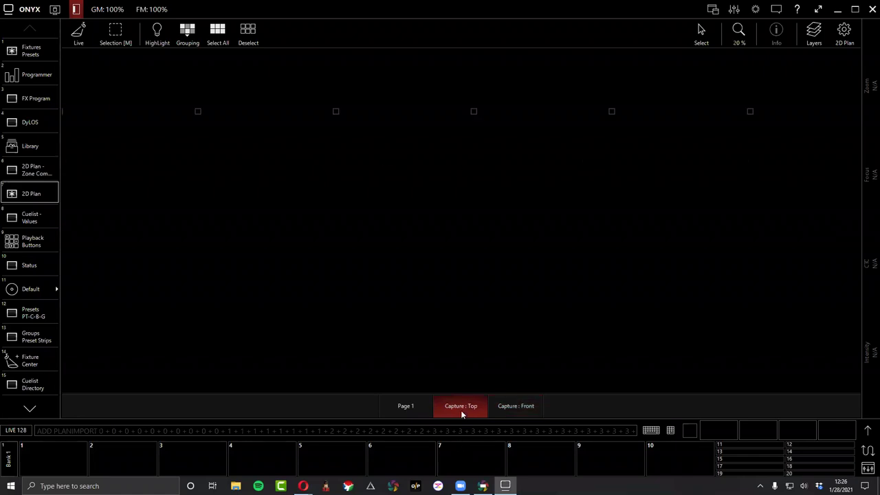
Select and deselect the Capture : Top fixtures, then settle on the empty Page 1.
{"action": "left_click_drag", "start_coordinate": [718, 187], "coordinate": [109, 46]}
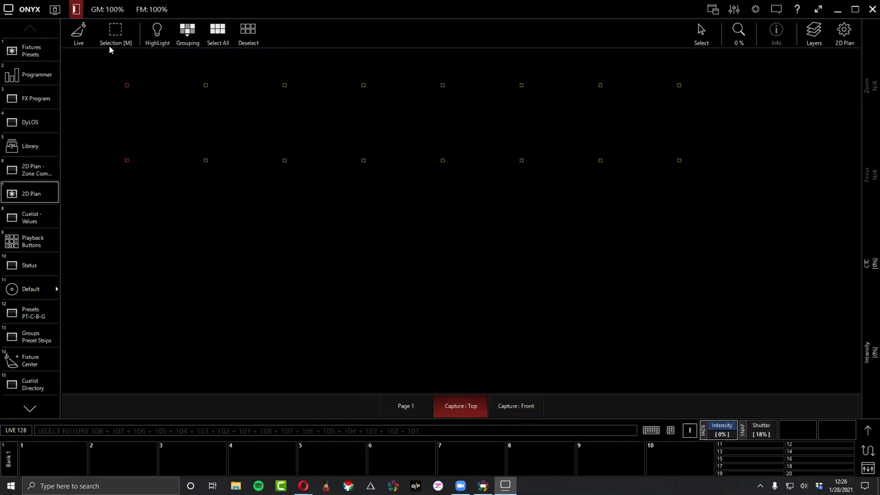
{"action": "left_click", "coordinate": [124, 80]}
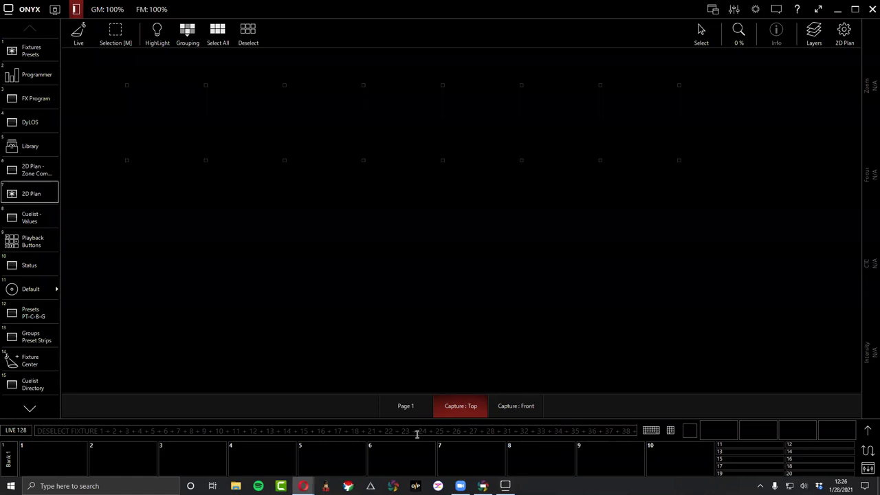
{"action": "left_click", "coordinate": [405, 406]}
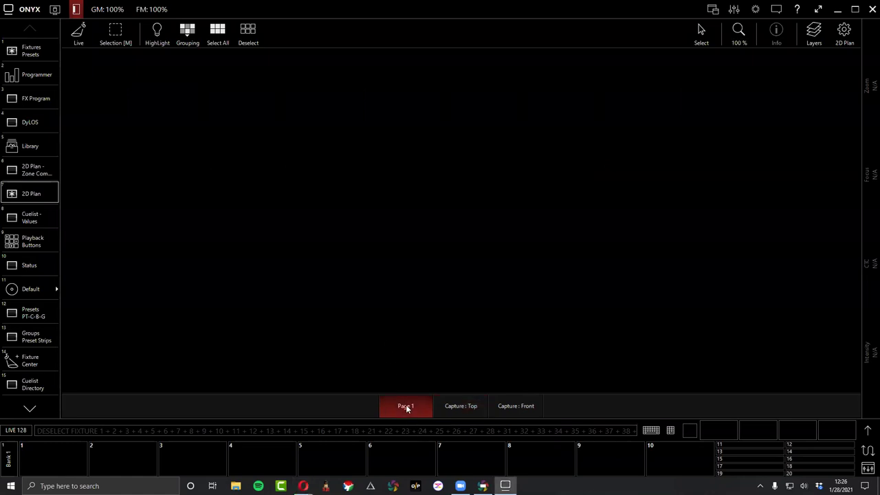
{"action": "left_click", "coordinate": [467, 410]}
{"action": "left_click", "coordinate": [505, 409]}
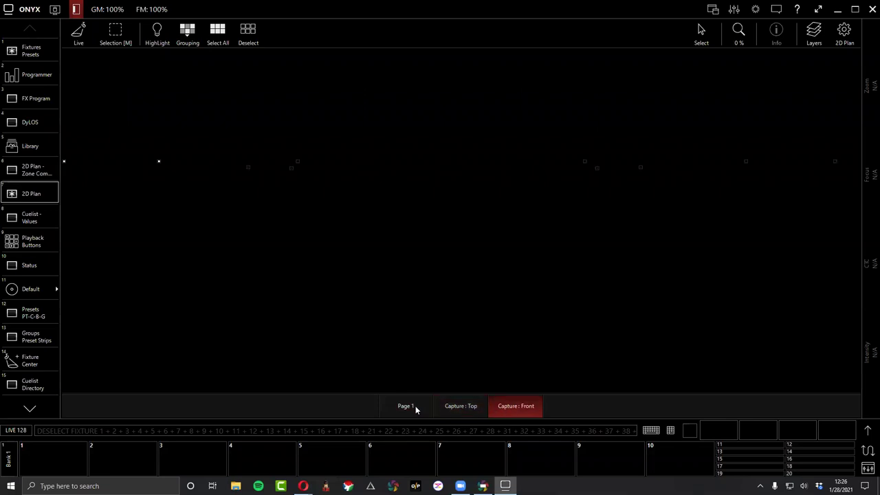
{"action": "left_click", "coordinate": [412, 406]}
{"action": "scroll", "coordinate": [317, 110], "scroll_direction": "up", "scroll_amount": 4}
{"action": "scroll", "coordinate": [317, 110], "scroll_direction": "down", "scroll_amount": 5}
{"action": "scroll", "coordinate": [317, 112], "scroll_direction": "up", "scroll_amount": 1}
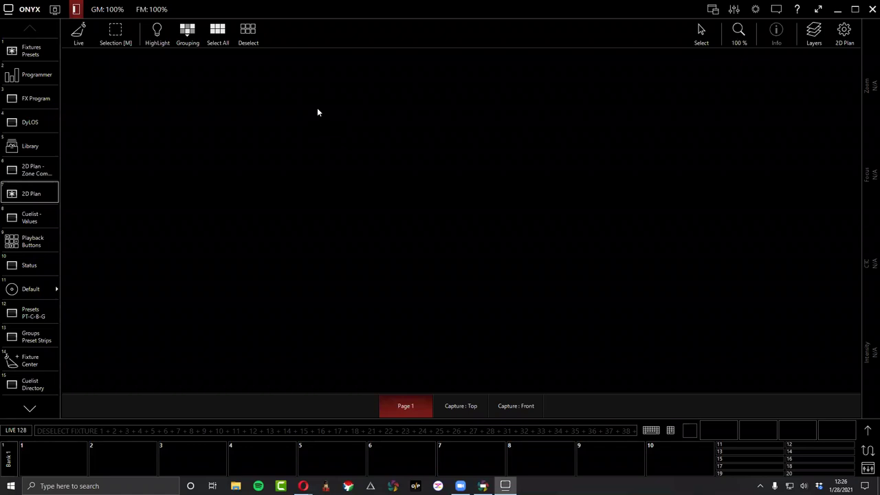
Switch the 2D Plan from Live to Edit mode.
{"action": "left_click", "coordinate": [78, 35]}
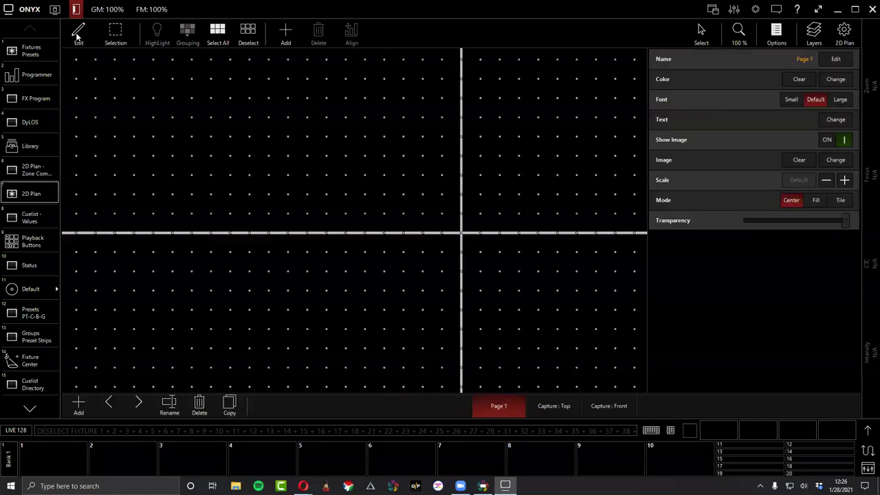
{"action": "left_click", "coordinate": [80, 36]}
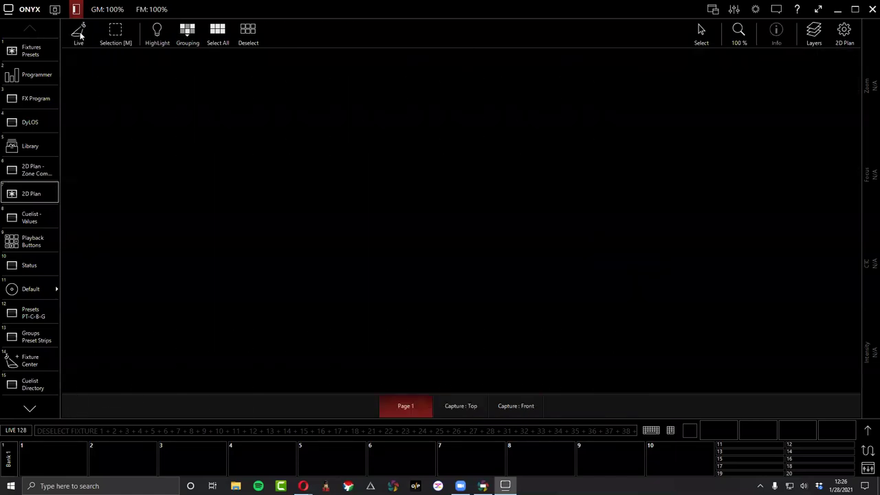
{"action": "left_click", "coordinate": [79, 35]}
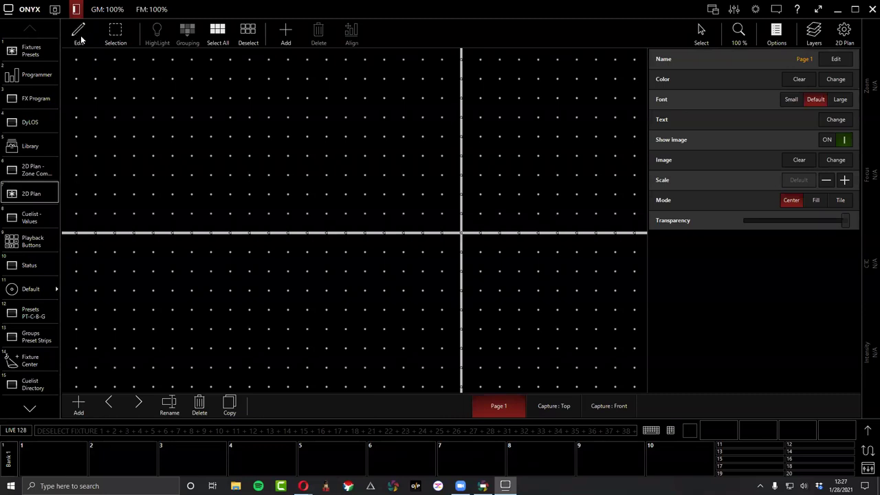
Select the ten Fuze Profile CMY fixtures from the Auto groups and return to the 2D Plan.
{"action": "left_click", "coordinate": [43, 51]}
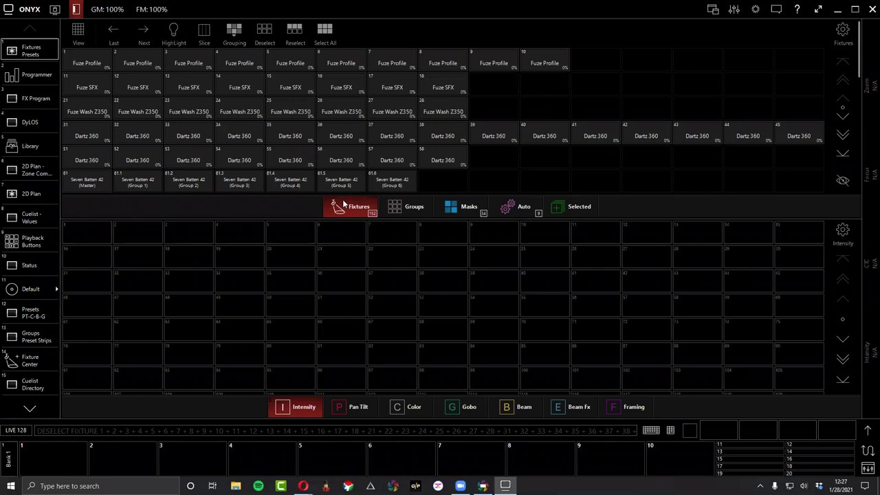
{"action": "left_click", "coordinate": [515, 211]}
{"action": "left_click", "coordinate": [89, 62]}
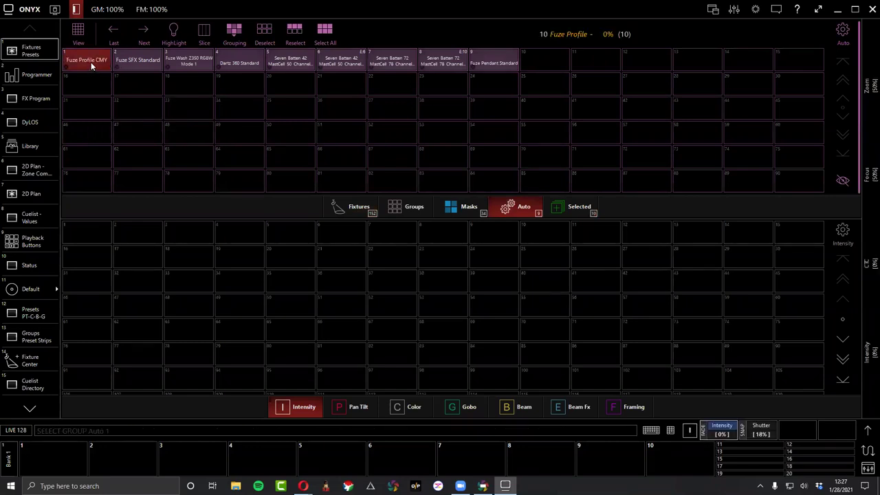
{"action": "left_click", "coordinate": [30, 187]}
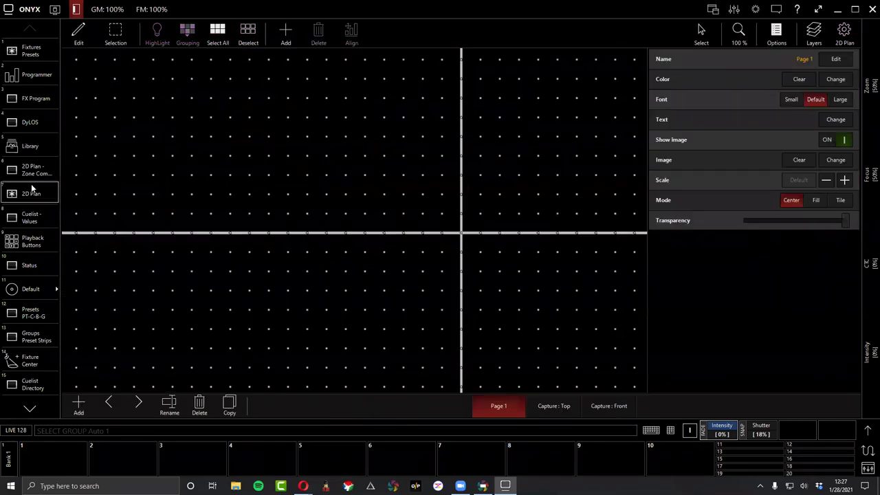
Choose the line add mode, after trying the others, and start placing the ten Fuze Profiles.
{"action": "left_click", "coordinate": [285, 38]}
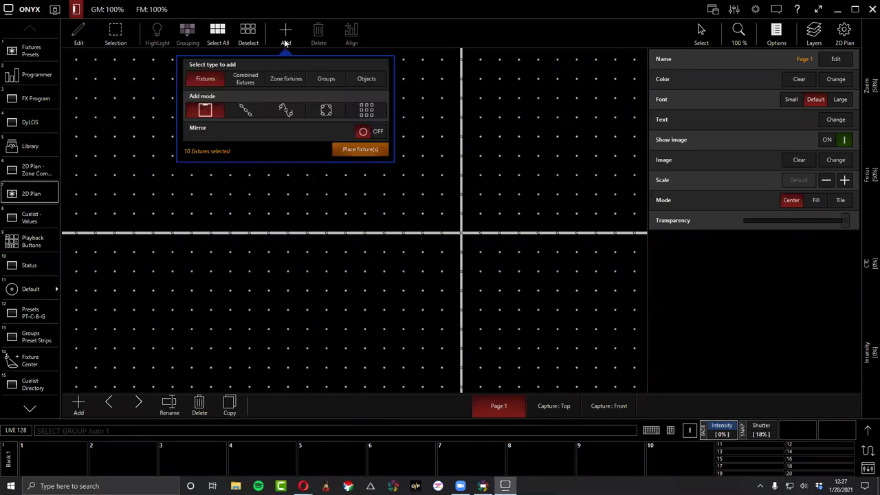
{"action": "left_click", "coordinate": [244, 112]}
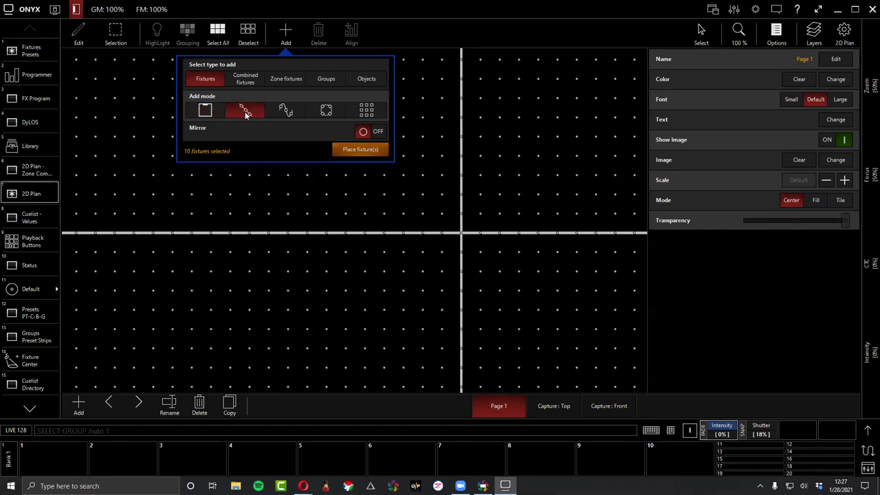
{"action": "left_click", "coordinate": [210, 111]}
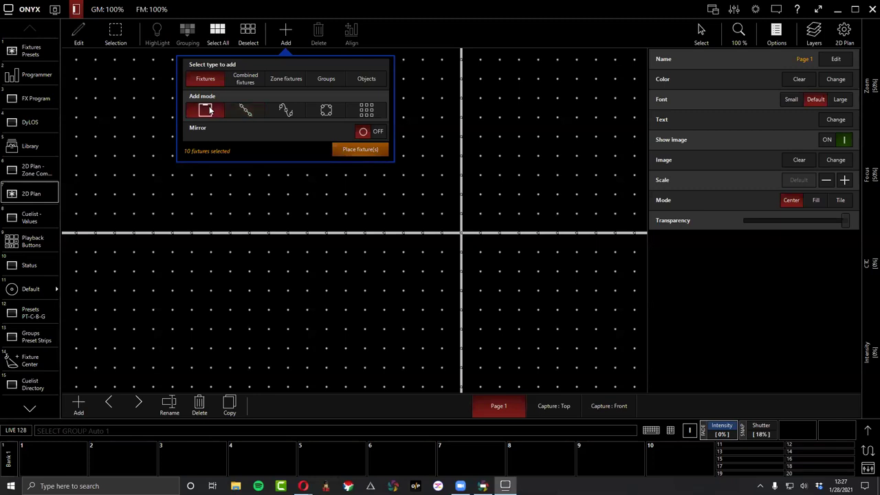
{"action": "left_click", "coordinate": [238, 112]}
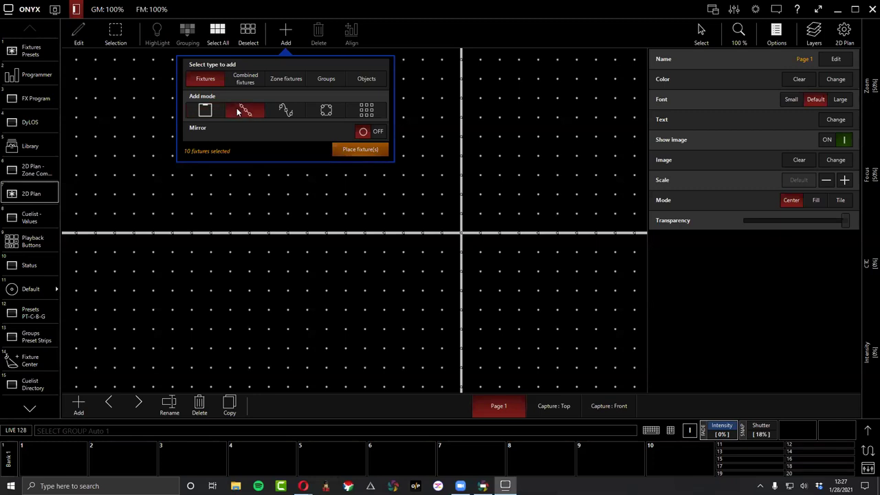
{"action": "left_click", "coordinate": [288, 114]}
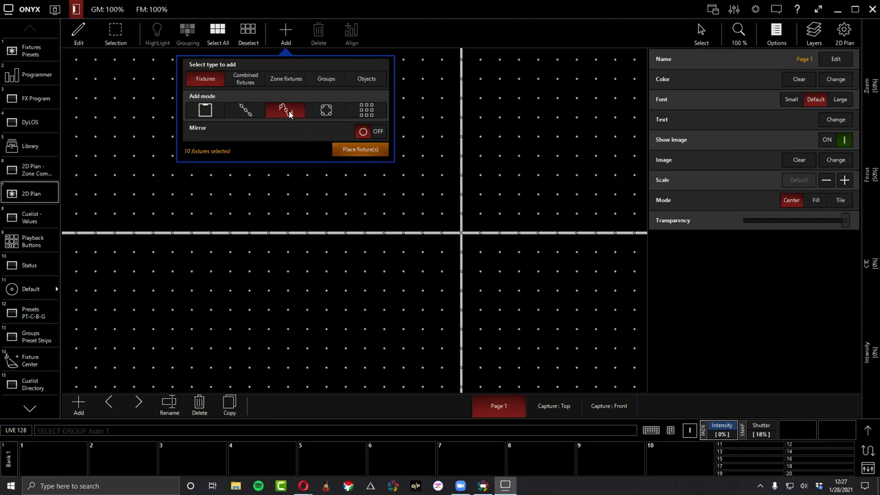
{"action": "left_click", "coordinate": [323, 112]}
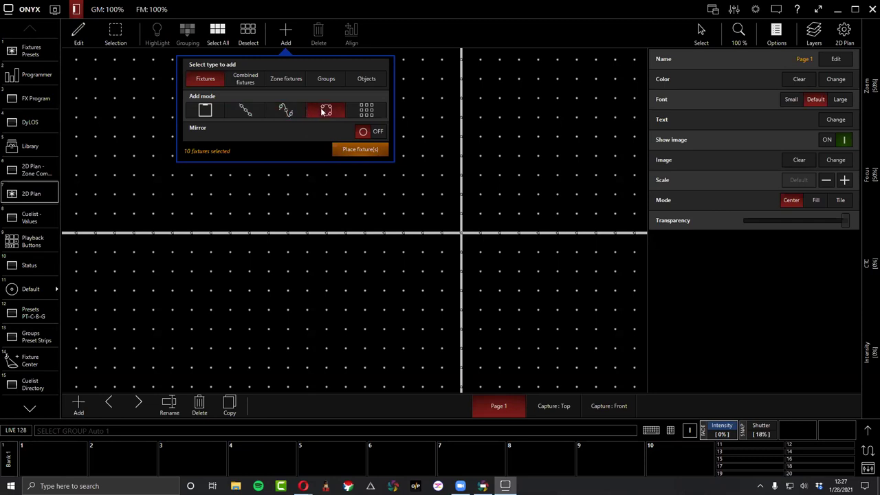
{"action": "left_click", "coordinate": [349, 114]}
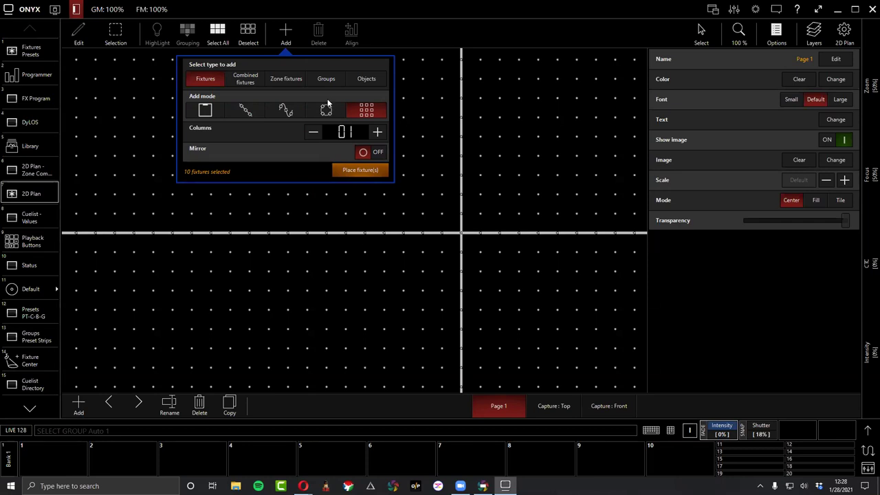
{"action": "left_click", "coordinate": [247, 113]}
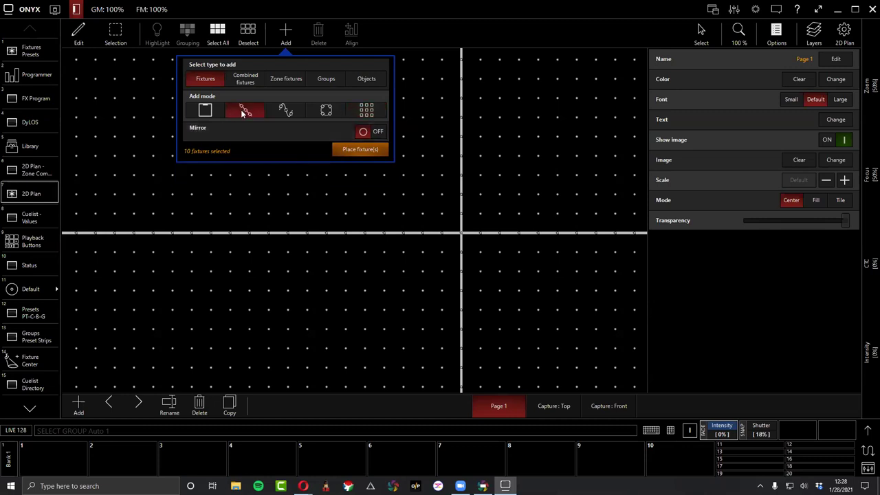
{"action": "left_click", "coordinate": [372, 150]}
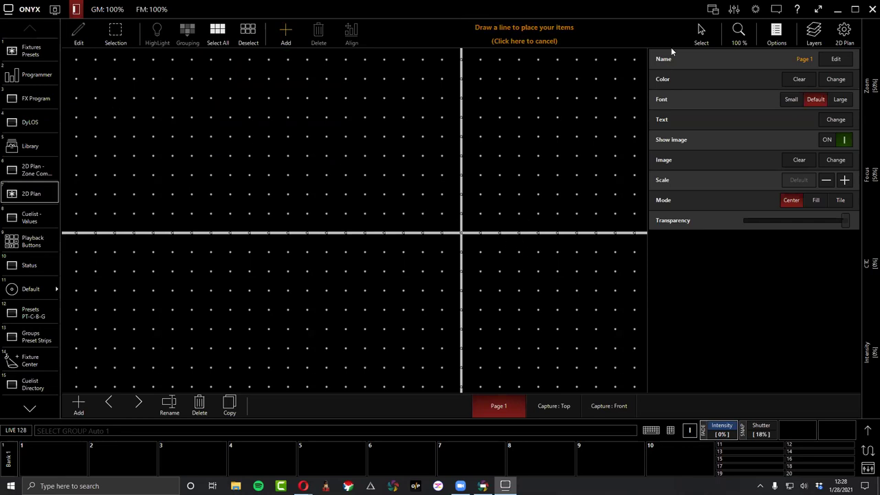
Draw the placement line laying fixtures 1–10 across the plan.
{"action": "left_click", "coordinate": [701, 31]}
{"action": "mouse_move", "coordinate": [266, 128]}
{"action": "left_mouse_down"}
{"action": "mouse_move", "coordinate": [359, 182]}
{"action": "mouse_move", "coordinate": [536, 119]}
{"action": "mouse_move", "coordinate": [627, 135]}
{"action": "left_mouse_up"}
{"action": "scroll", "coordinate": [631, 170], "scroll_direction": "down", "scroll_amount": 4}
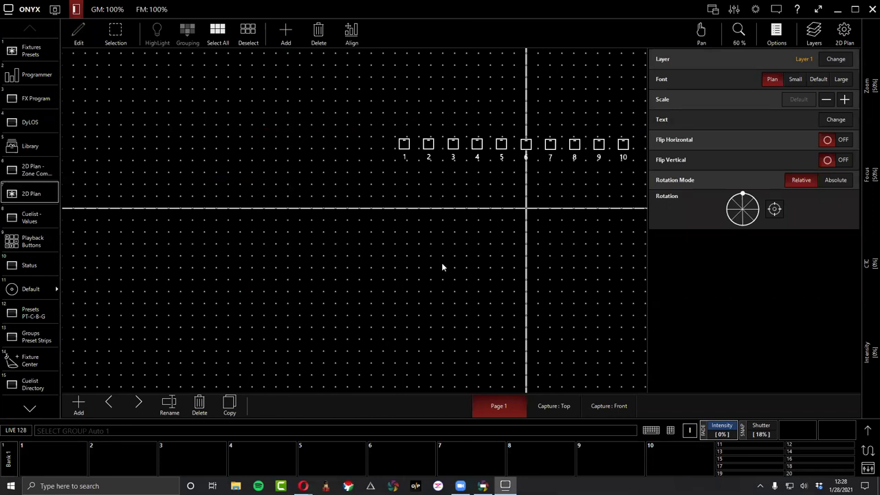
{"action": "scroll", "coordinate": [442, 267], "scroll_direction": "up", "scroll_amount": 1}
Move the row of icons 1–10 near the top of the plan and deselect them.
{"action": "left_click_drag", "start_coordinate": [445, 137], "coordinate": [168, 234]}
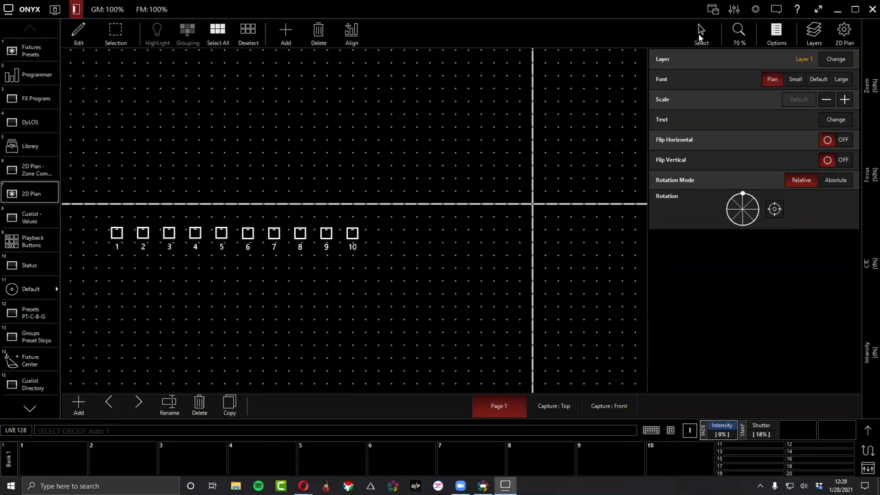
{"action": "left_click_drag", "start_coordinate": [443, 268], "coordinate": [596, 87]}
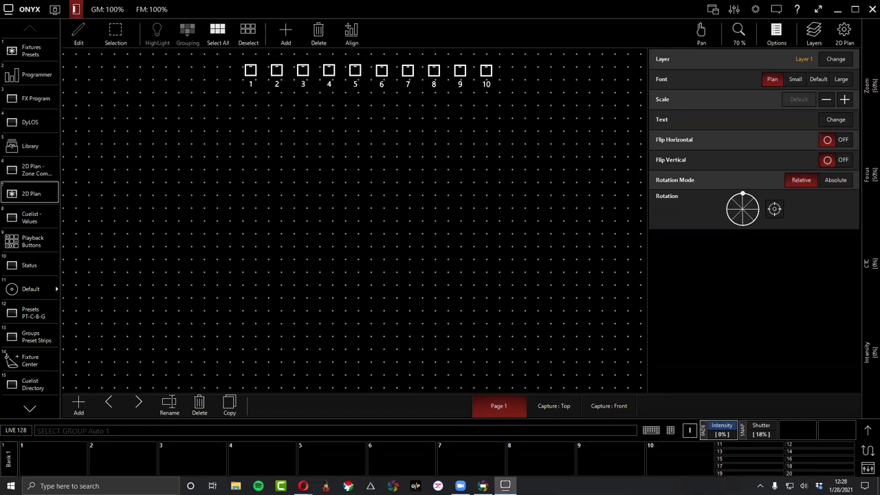
{"action": "left_click", "coordinate": [481, 64]}
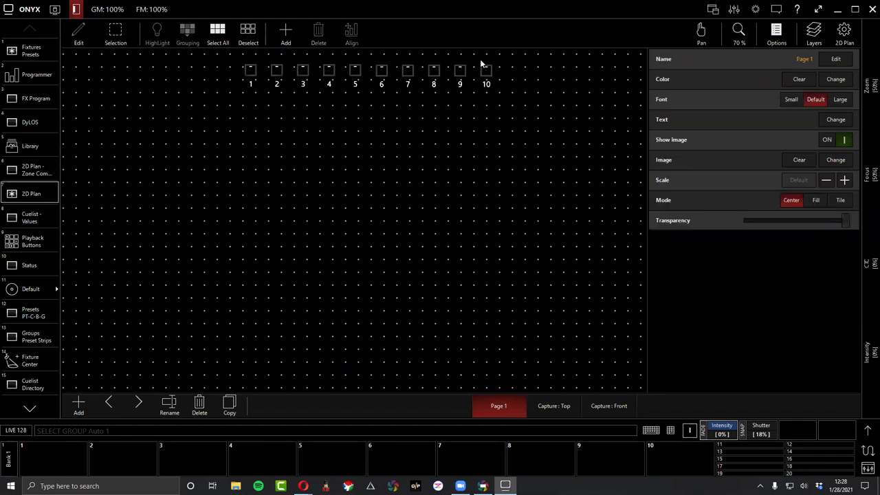
{"action": "left_click", "coordinate": [285, 39]}
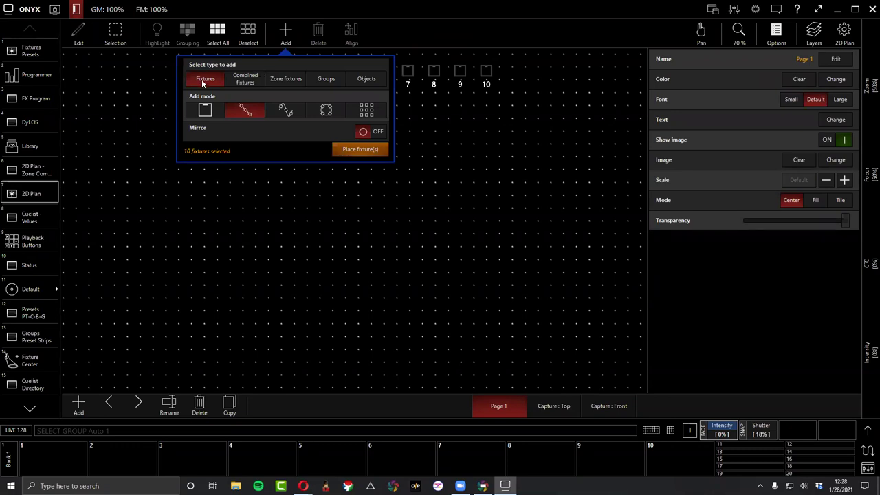
Browse the add-item tabs and end on Combined fixtures showing Seven Batten units 61–70.
{"action": "left_click", "coordinate": [241, 79]}
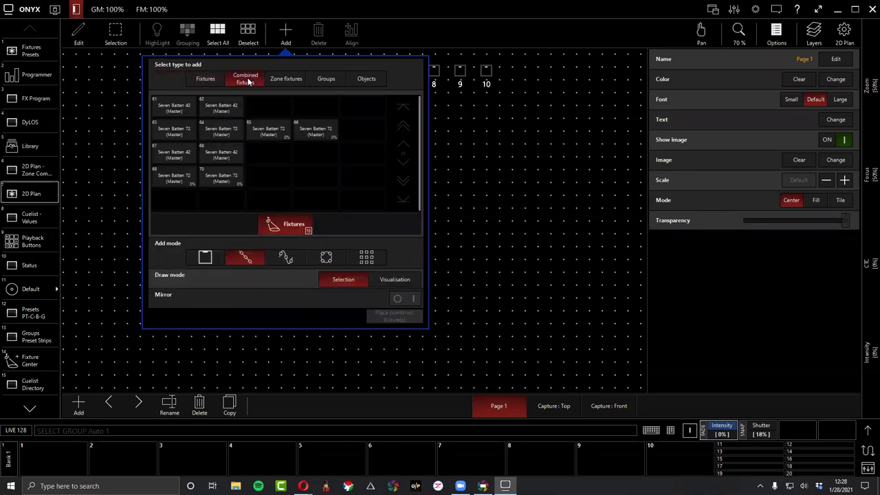
{"action": "left_click", "coordinate": [287, 79]}
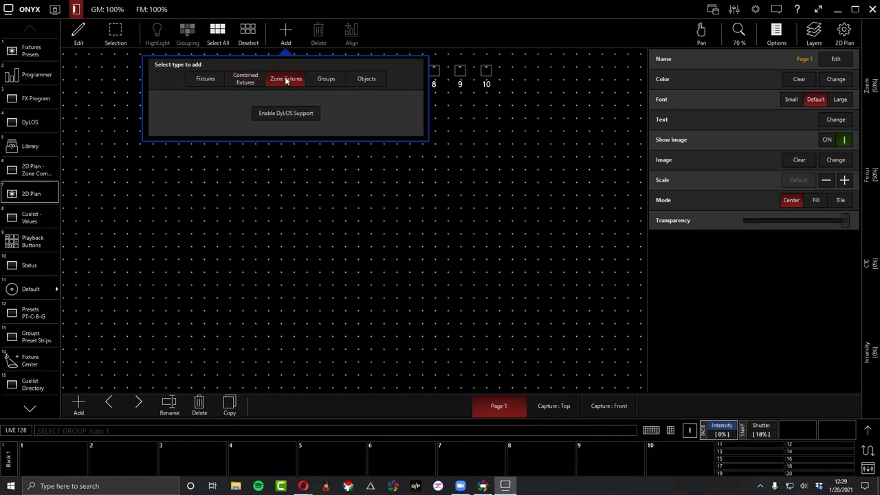
{"action": "left_click", "coordinate": [330, 80]}
{"action": "left_click", "coordinate": [366, 80]}
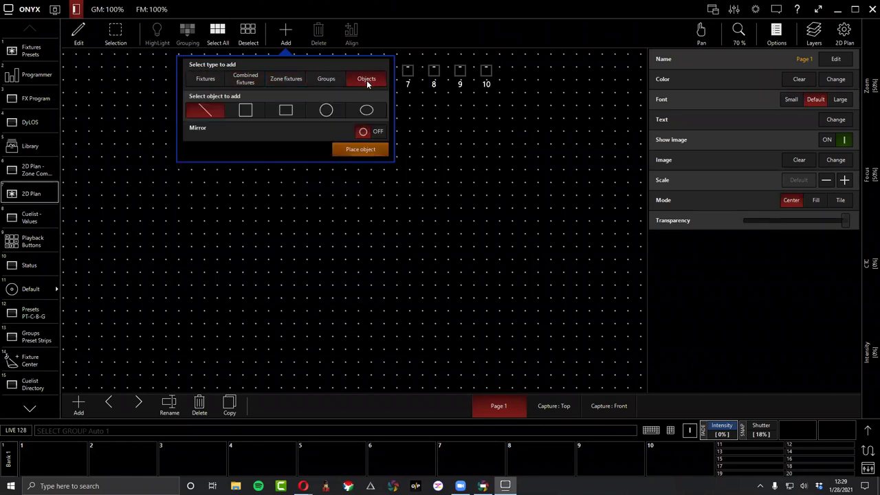
{"action": "left_click", "coordinate": [206, 80]}
{"action": "left_click", "coordinate": [236, 82]}
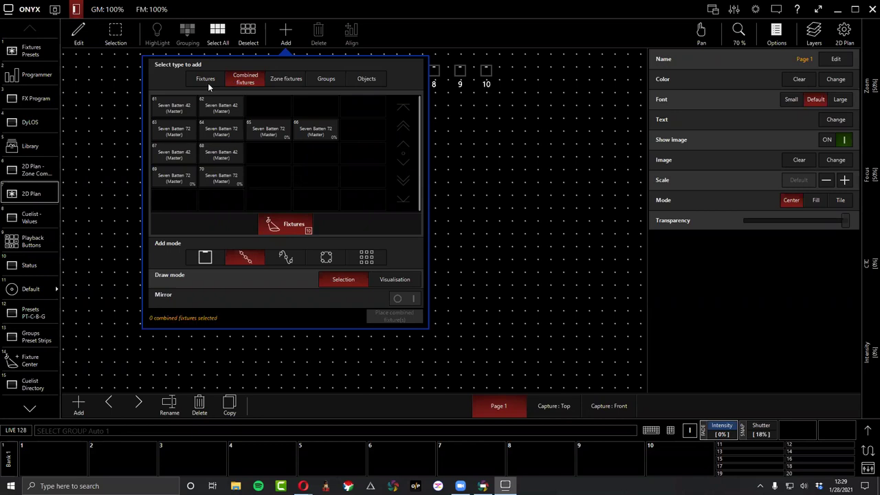
{"action": "left_click", "coordinate": [207, 81]}
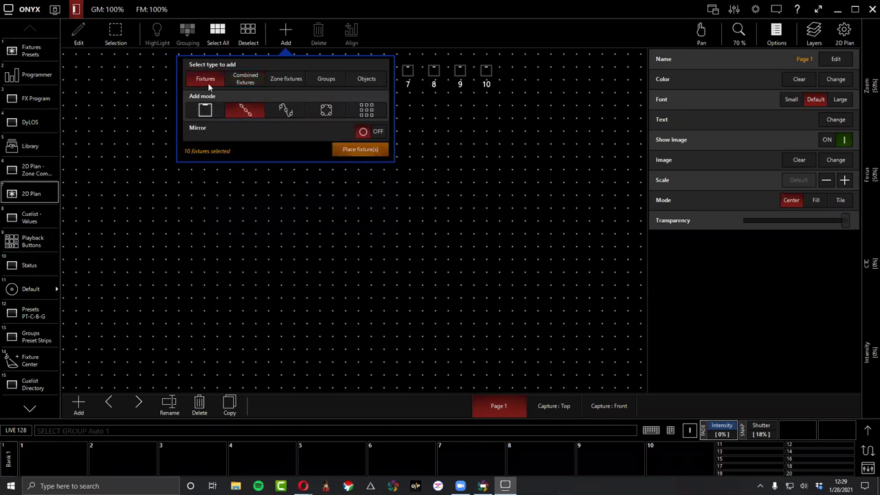
{"action": "left_click", "coordinate": [246, 78]}
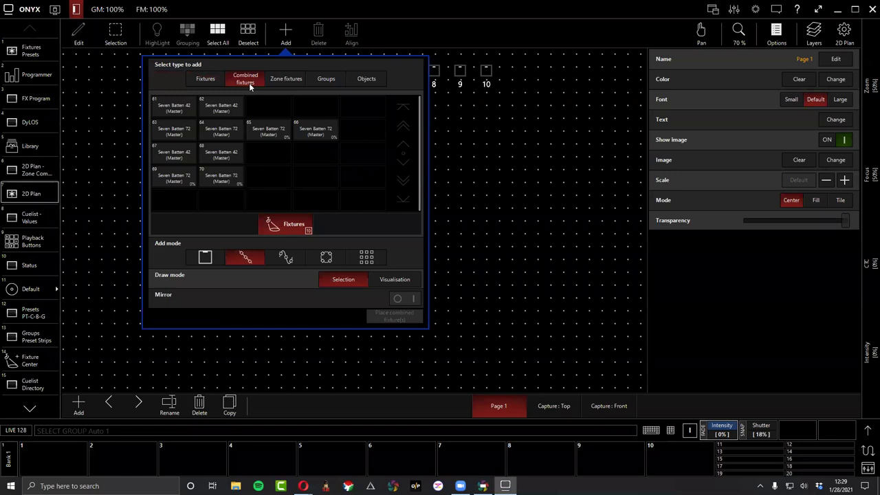
Select combined battens 61–70 and lay them along a line below the group icons.
{"action": "left_click", "coordinate": [180, 112]}
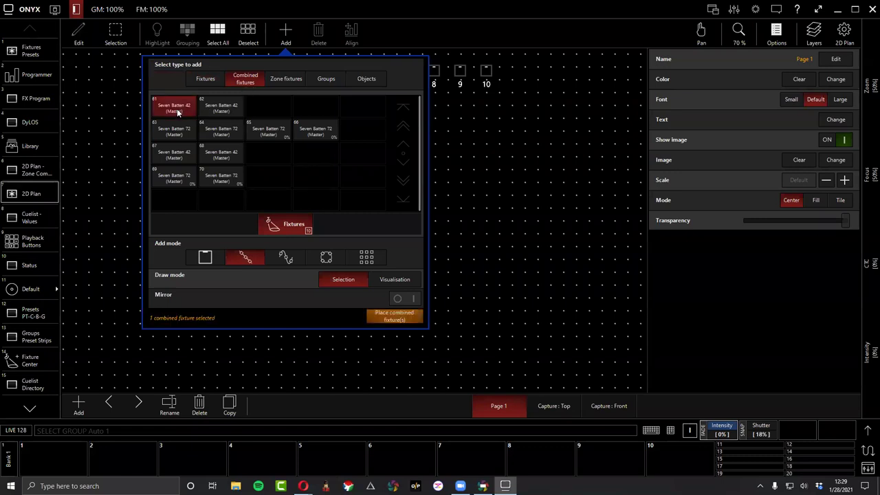
{"action": "left_click", "coordinate": [218, 110]}
{"action": "left_click", "coordinate": [182, 134]}
{"action": "left_click", "coordinate": [218, 133]}
{"action": "left_click", "coordinate": [268, 131]}
{"action": "left_click", "coordinate": [314, 131]}
{"action": "left_click", "coordinate": [160, 157]}
{"action": "left_click", "coordinate": [219, 155]}
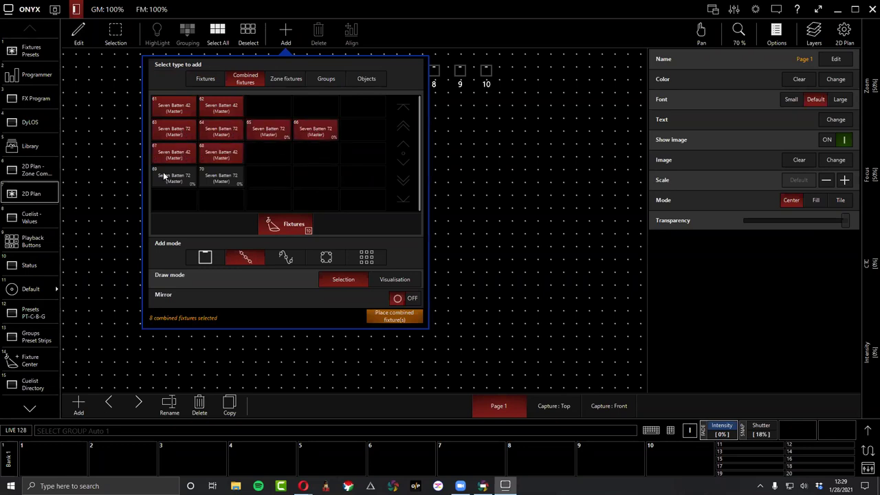
{"action": "left_click", "coordinate": [168, 177]}
{"action": "left_click", "coordinate": [220, 178]}
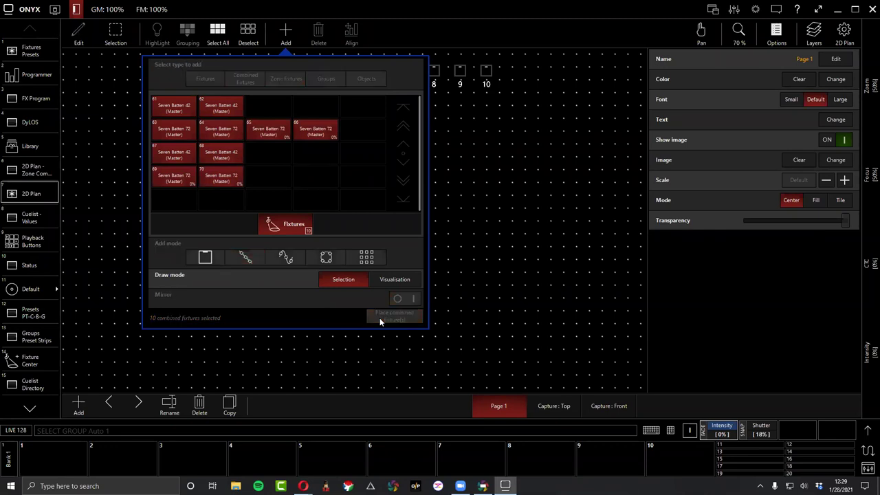
{"action": "left_click", "coordinate": [380, 317]}
{"action": "mouse_move", "coordinate": [133, 122]}
{"action": "left_mouse_down"}
{"action": "mouse_move", "coordinate": [380, 148]}
{"action": "mouse_move", "coordinate": [436, 122]}
{"action": "mouse_move", "coordinate": [492, 126]}
{"action": "left_mouse_up"}
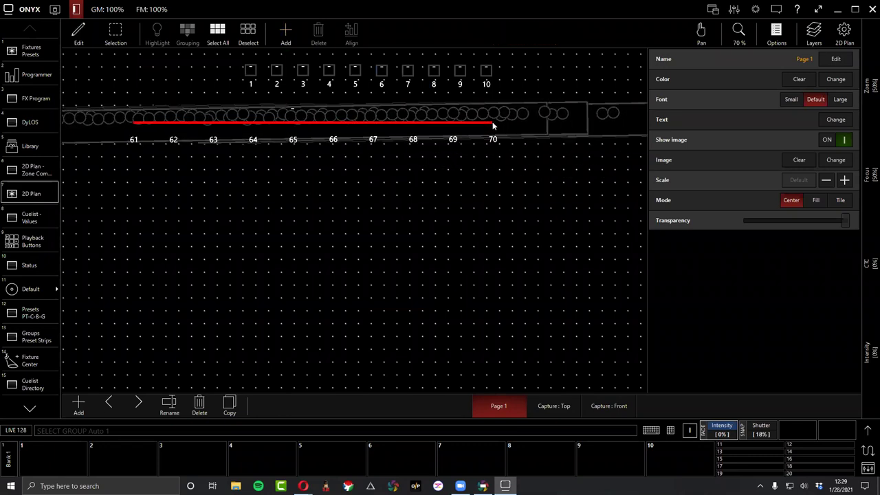
Rotate battens 61–70 by 90° so they stand vertically.
{"action": "scroll", "coordinate": [482, 129], "scroll_direction": "down", "scroll_amount": 3}
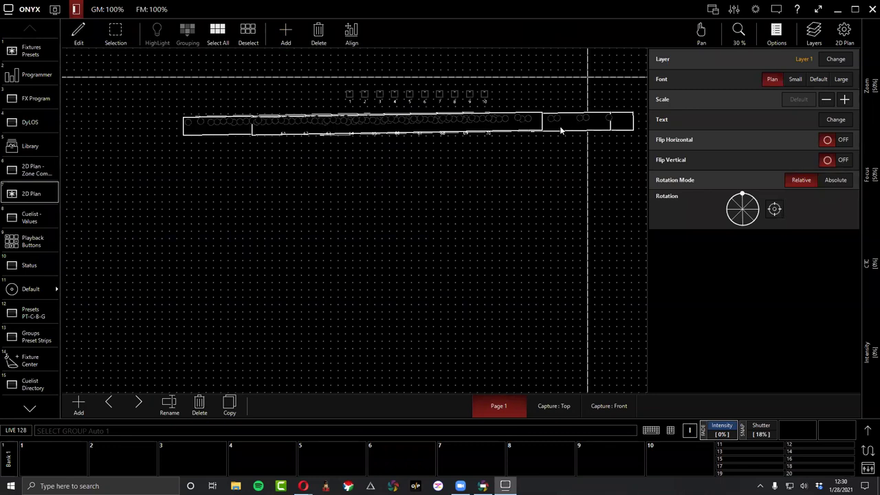
{"action": "scroll", "coordinate": [552, 119], "scroll_direction": "up", "scroll_amount": 1}
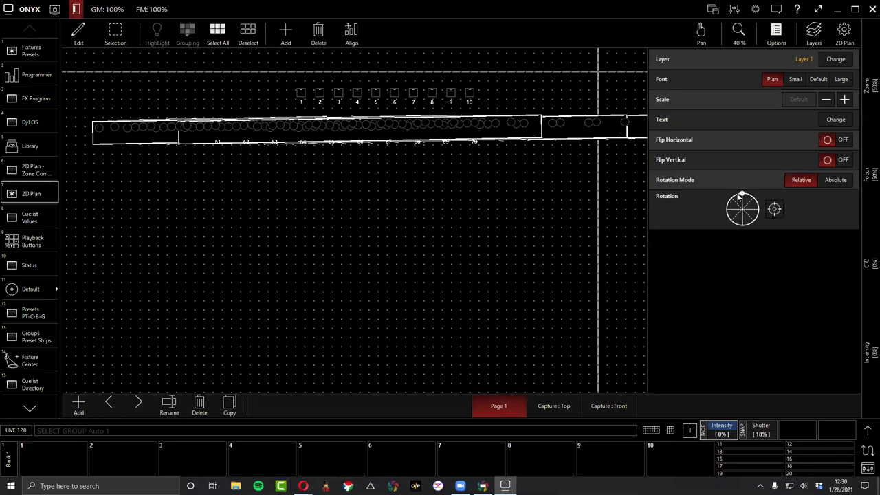
{"action": "left_click", "coordinate": [776, 38]}
{"action": "left_click", "coordinate": [777, 39]}
{"action": "left_click", "coordinate": [777, 38]}
{"action": "left_click", "coordinate": [776, 38]}
{"action": "left_click", "coordinate": [777, 39]}
{"action": "left_click", "coordinate": [776, 39]}
{"action": "left_click_drag", "start_coordinate": [742, 197], "coordinate": [761, 213]}
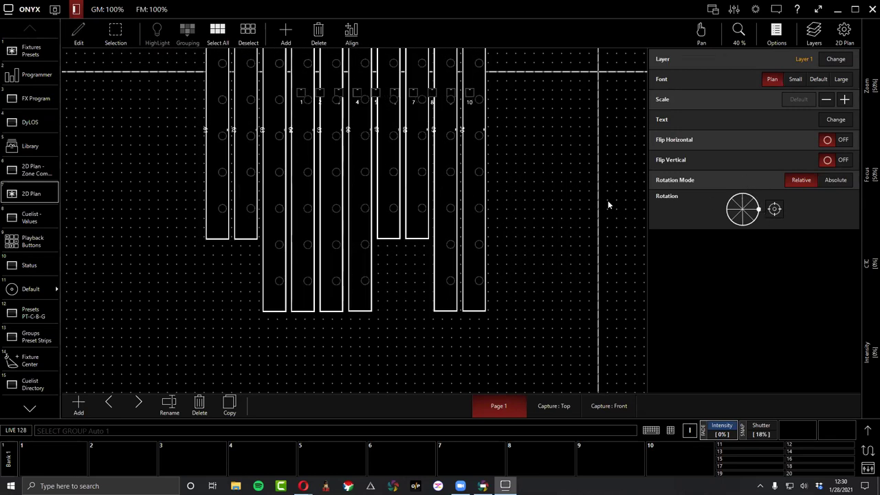
Shrink the battens with Scale minus and position them under the group icons.
{"action": "left_click_drag", "start_coordinate": [360, 195], "coordinate": [406, 366]}
{"action": "left_click", "coordinate": [825, 99]}
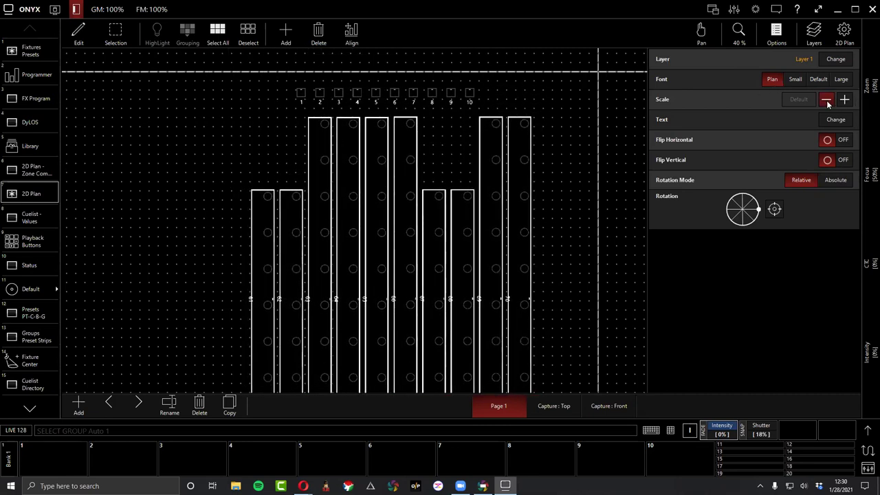
{"action": "left_click_drag", "start_coordinate": [402, 275], "coordinate": [408, 182]}
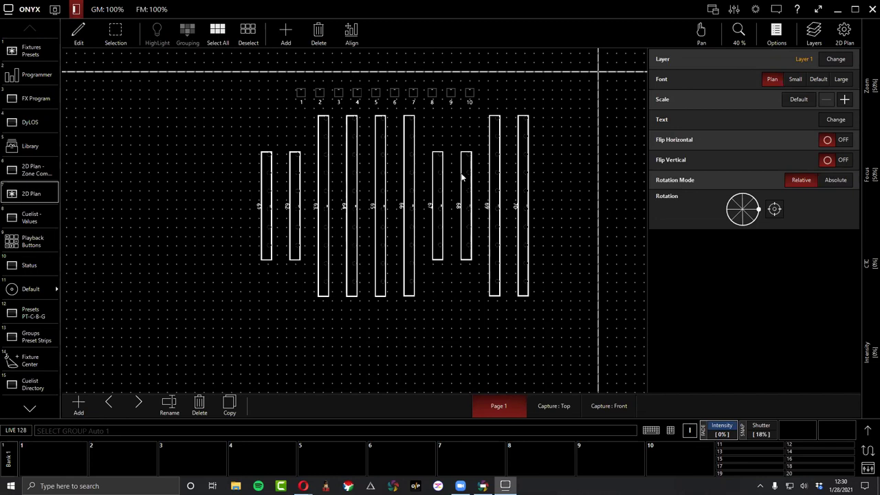
{"action": "left_click", "coordinate": [552, 174]}
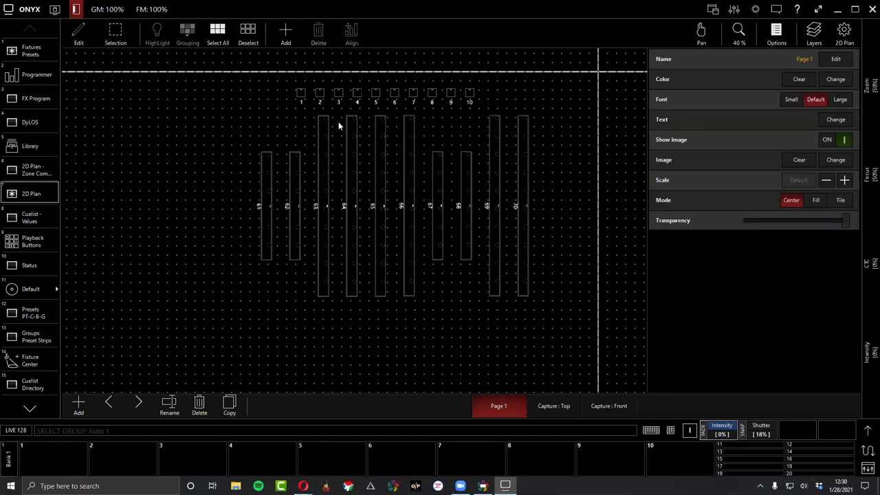
Switch the plan from panning to selecting and marquee-select battens 67 and 68.
{"action": "scroll", "coordinate": [338, 124], "scroll_direction": "up", "scroll_amount": 2}
{"action": "left_click", "coordinate": [395, 273]}
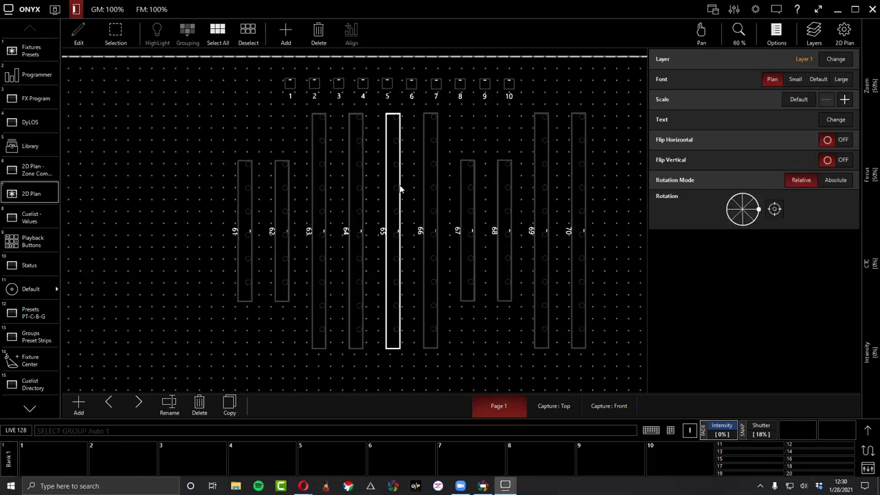
{"action": "left_click", "coordinate": [492, 137]}
{"action": "left_click_drag", "start_coordinate": [454, 148], "coordinate": [432, 136]}
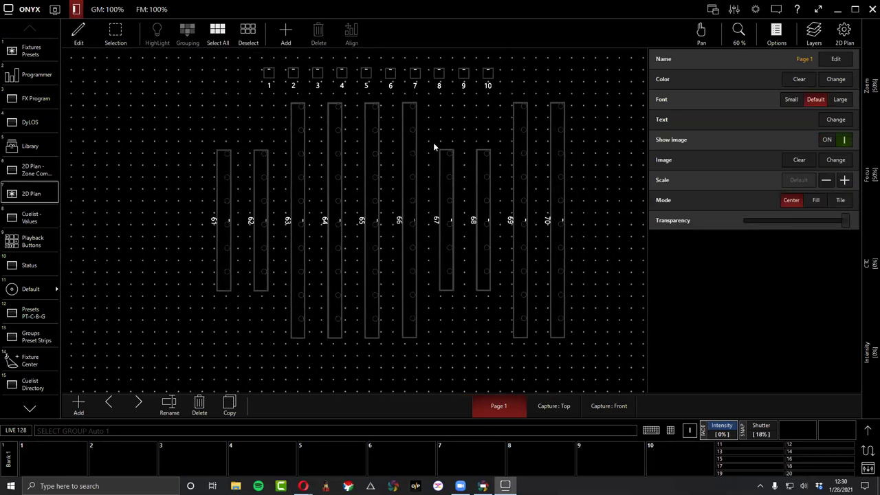
{"action": "left_click", "coordinate": [701, 30]}
{"action": "left_click_drag", "start_coordinate": [438, 118], "coordinate": [288, 205]}
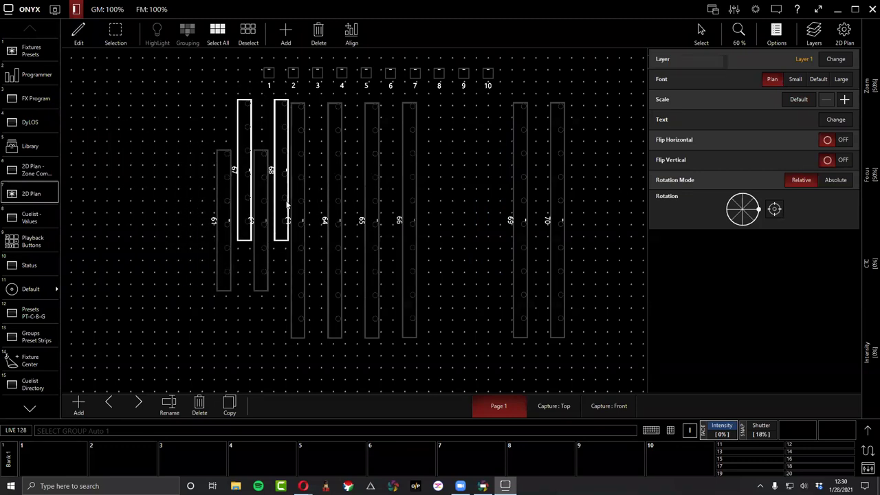
Move battens 61 and 62 left and place 67 and 68 beside them.
{"action": "left_click", "coordinate": [223, 274]}
{"action": "left_click", "coordinate": [262, 277], "text": "ctrl"}
{"action": "left_click_drag", "start_coordinate": [263, 276], "coordinate": [184, 272]}
{"action": "left_click", "coordinate": [238, 217]}
{"action": "left_click", "coordinate": [281, 223], "text": "ctrl"}
{"action": "left_click_drag", "start_coordinate": [247, 207], "coordinate": [220, 242]}
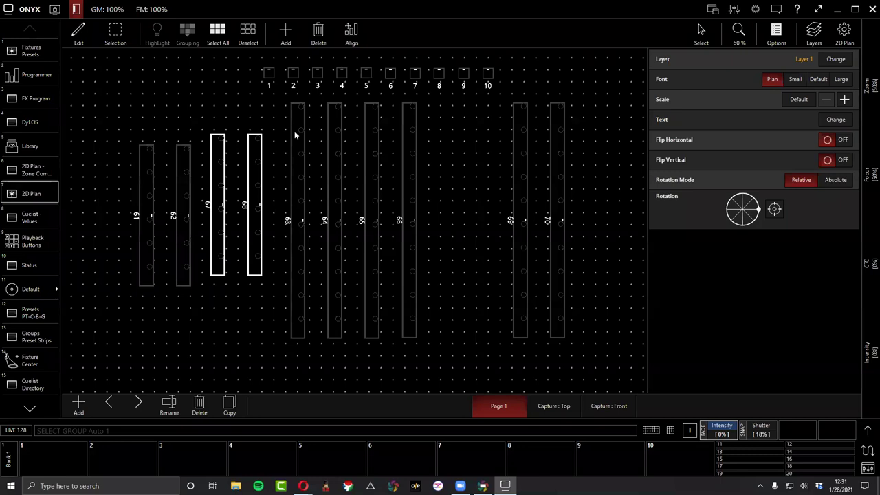
Shift battens 63–66 to the right, then select the left group 61, 62, 67, 68.
{"action": "left_click_drag", "start_coordinate": [283, 96], "coordinate": [420, 354]}
{"action": "left_click_drag", "start_coordinate": [376, 302], "coordinate": [448, 304]}
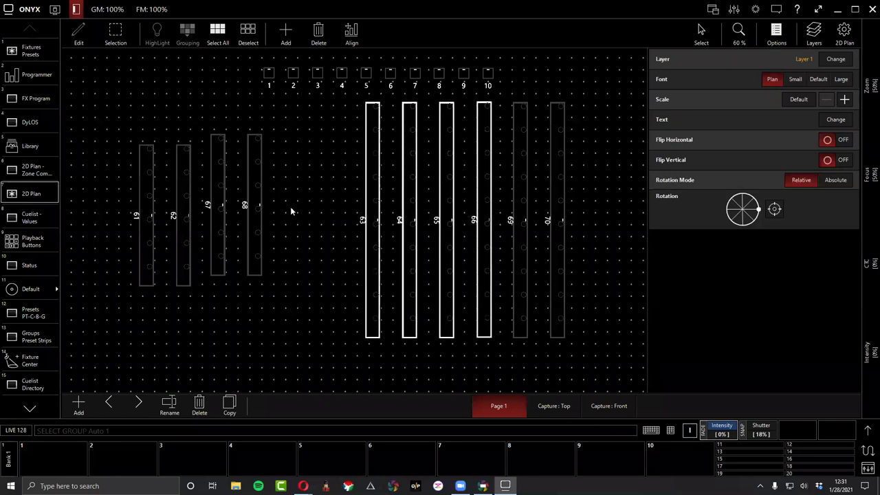
{"action": "left_click", "coordinate": [135, 101]}
{"action": "left_click_drag", "start_coordinate": [132, 103], "coordinate": [334, 99]}
{"action": "left_click", "coordinate": [351, 35]}
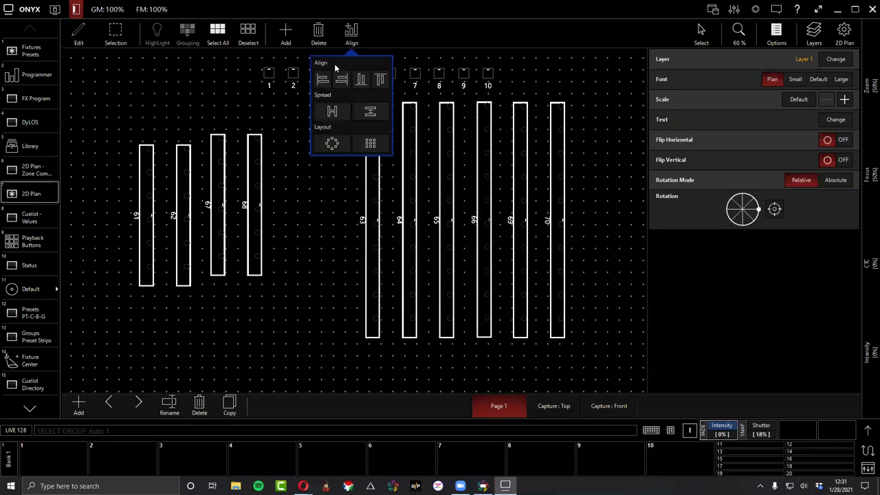
Align the left battens at one height and space them evenly.
{"action": "left_click", "coordinate": [360, 80]}
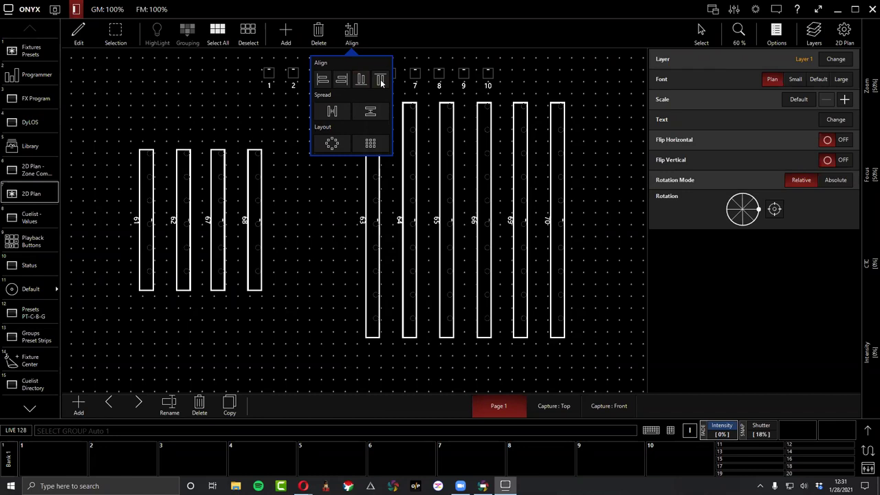
{"action": "left_click", "coordinate": [333, 113]}
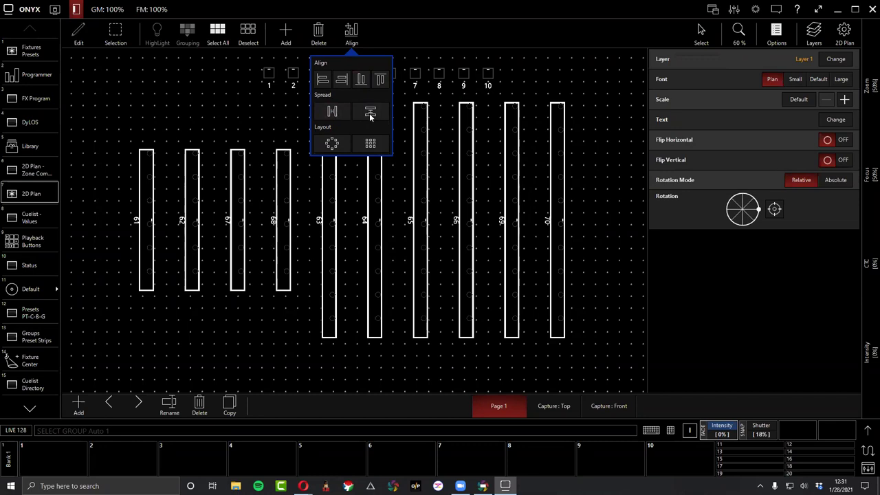
{"action": "left_click", "coordinate": [332, 142]}
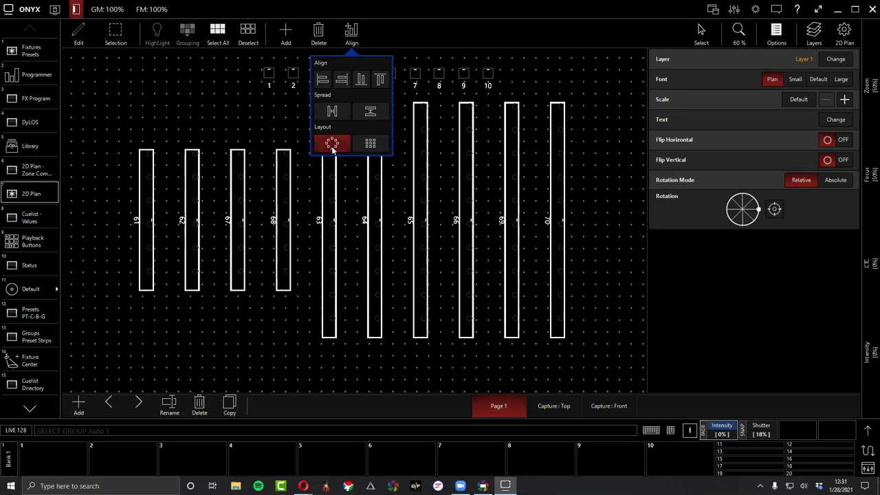
Close the grid layout settings without applying them and deselect all fixtures.
{"action": "left_click", "coordinate": [358, 35]}
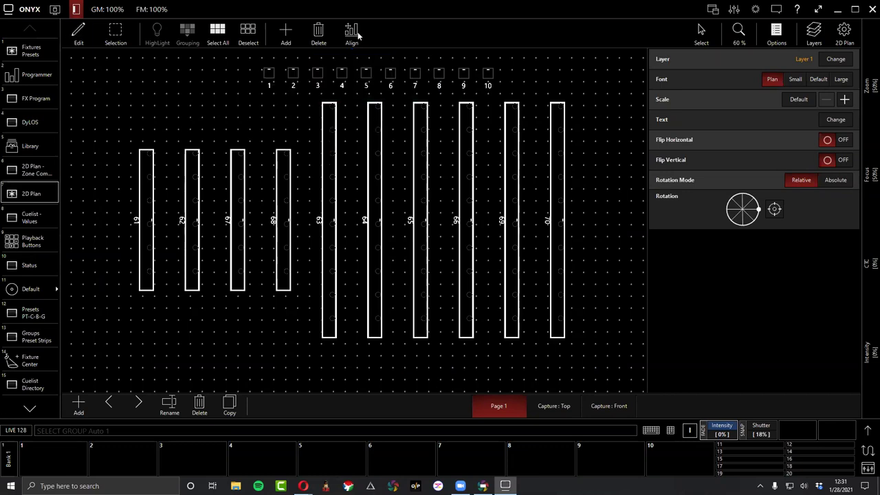
{"action": "left_click", "coordinate": [357, 36]}
{"action": "left_click", "coordinate": [366, 141]}
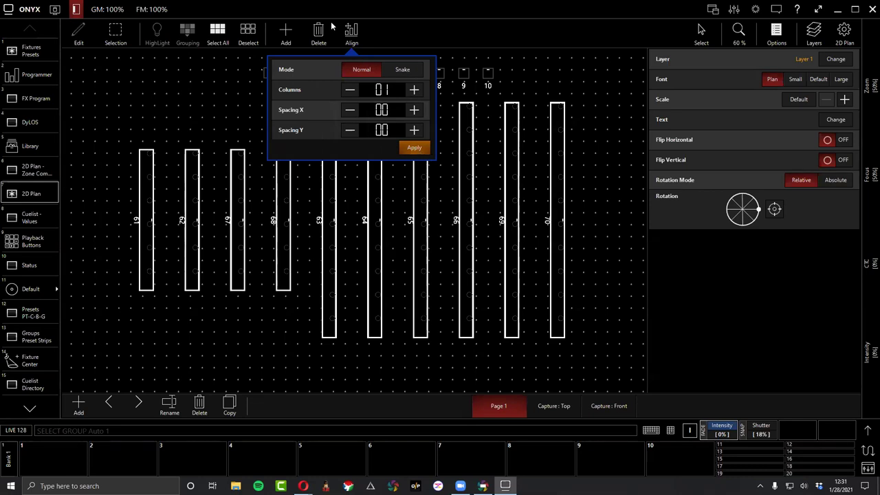
{"action": "left_click", "coordinate": [354, 34]}
{"action": "left_click", "coordinate": [569, 120]}
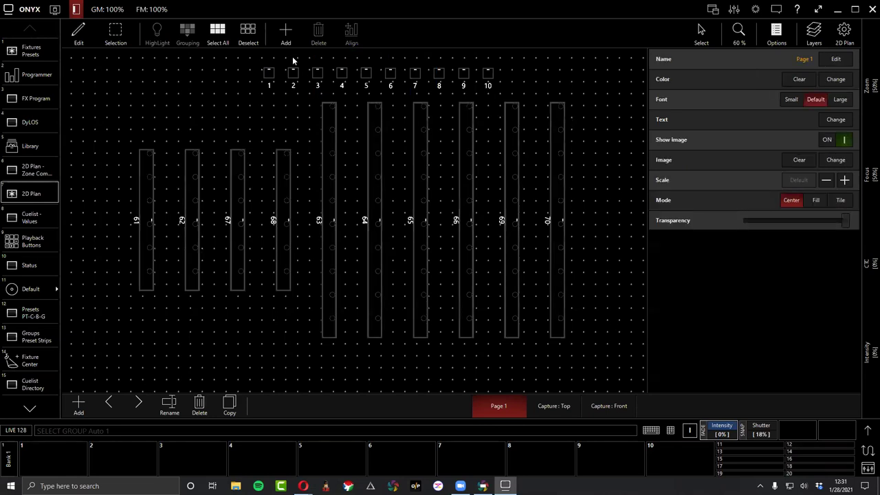
Browse the Add panel's Zone fixtures, Groups, Objects and Fixtures tabs, then close it.
{"action": "left_click", "coordinate": [281, 32]}
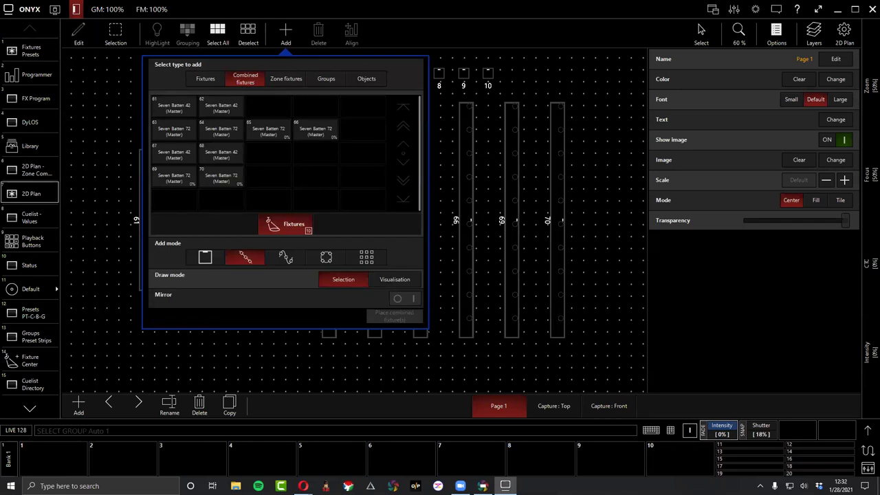
{"action": "key", "text": "Escape"}
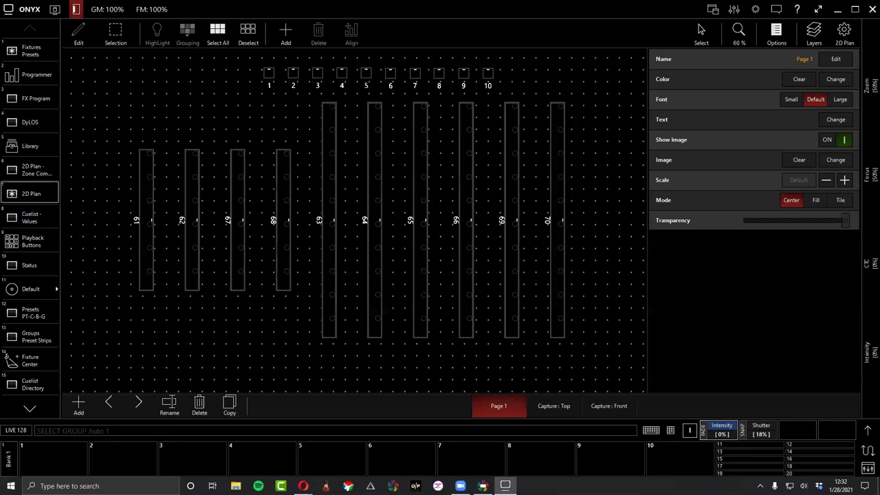
{"action": "left_click", "coordinate": [281, 33]}
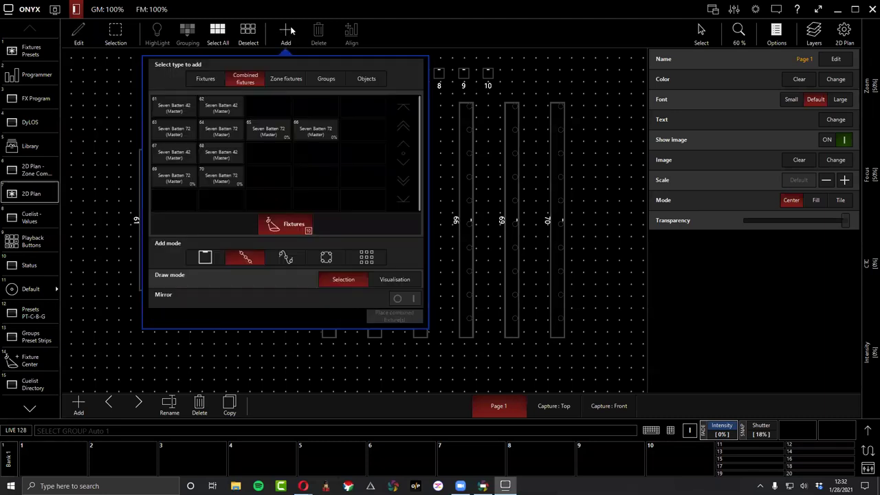
{"action": "left_click", "coordinate": [288, 79]}
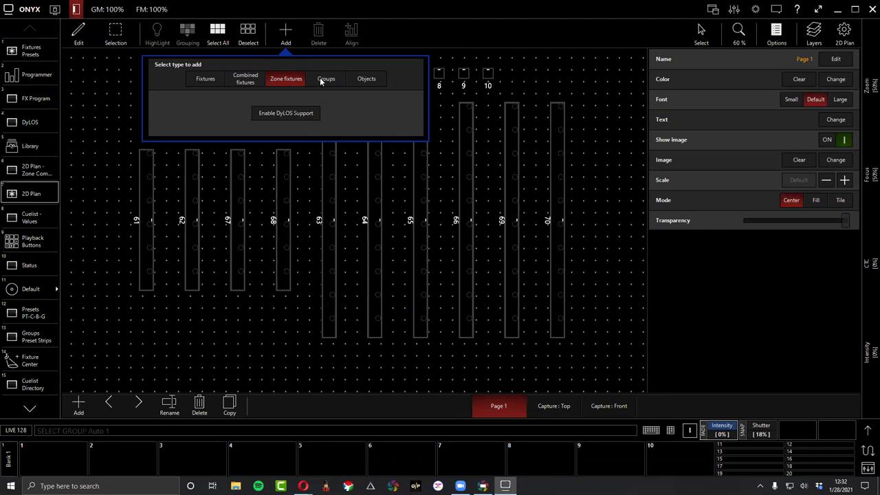
{"action": "left_click", "coordinate": [320, 81]}
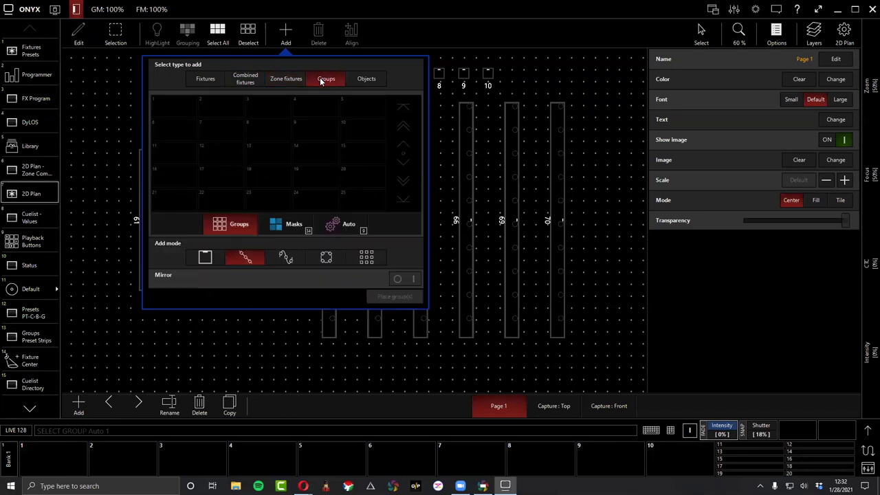
{"action": "left_click", "coordinate": [364, 80]}
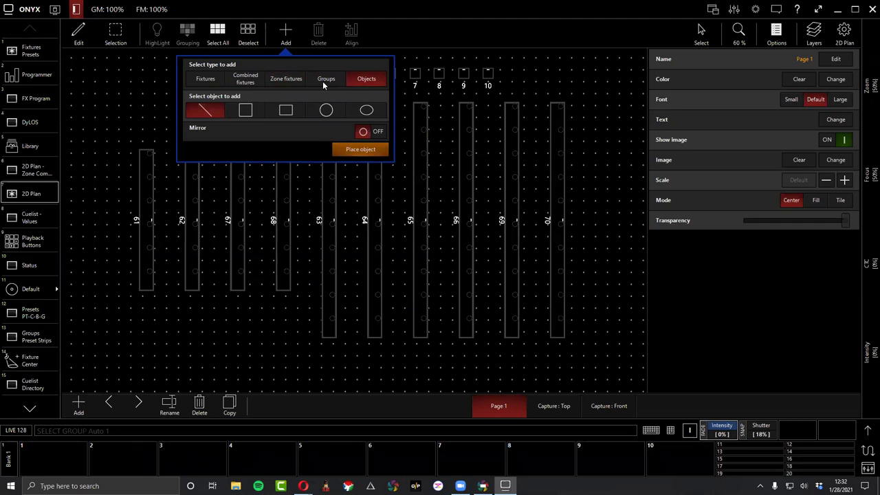
{"action": "left_click", "coordinate": [206, 78]}
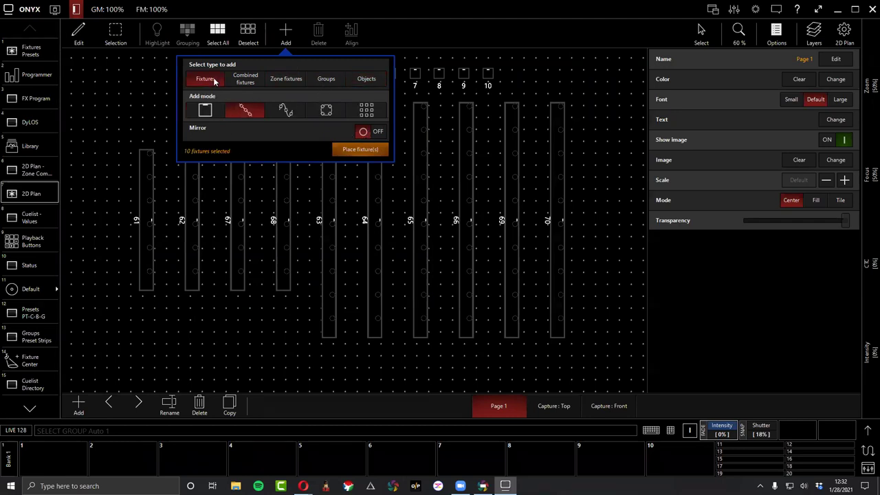
{"action": "left_click", "coordinate": [89, 49]}
Return the 2D plan to Live, deselect all fixtures, and list individual fixtures in Fixtures Presets.
{"action": "left_click", "coordinate": [78, 33]}
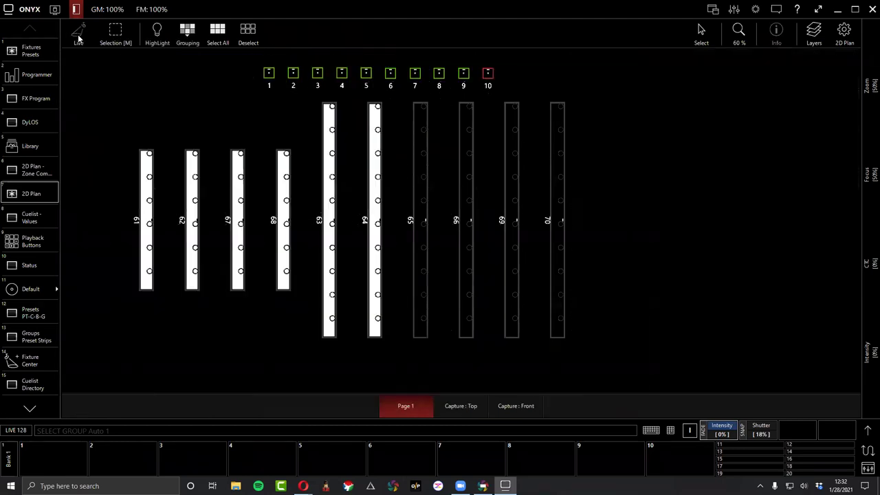
{"action": "left_click", "coordinate": [191, 108]}
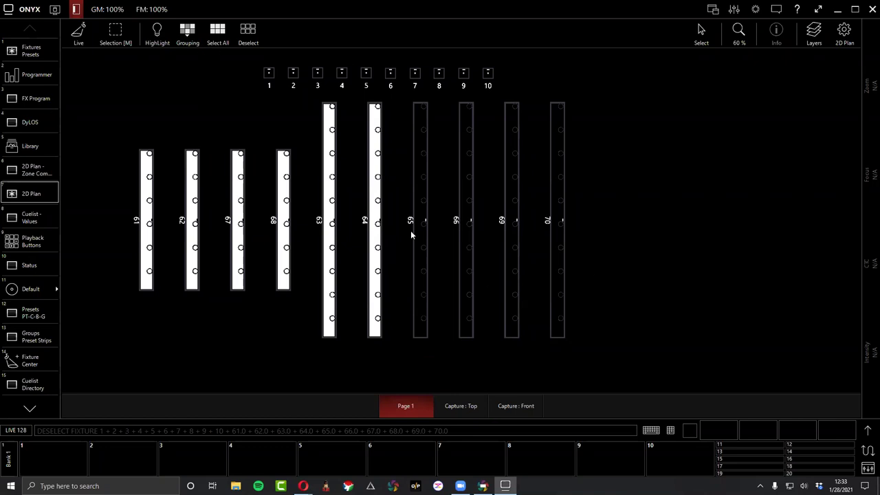
{"action": "left_click", "coordinate": [48, 52]}
{"action": "left_click", "coordinate": [350, 206]}
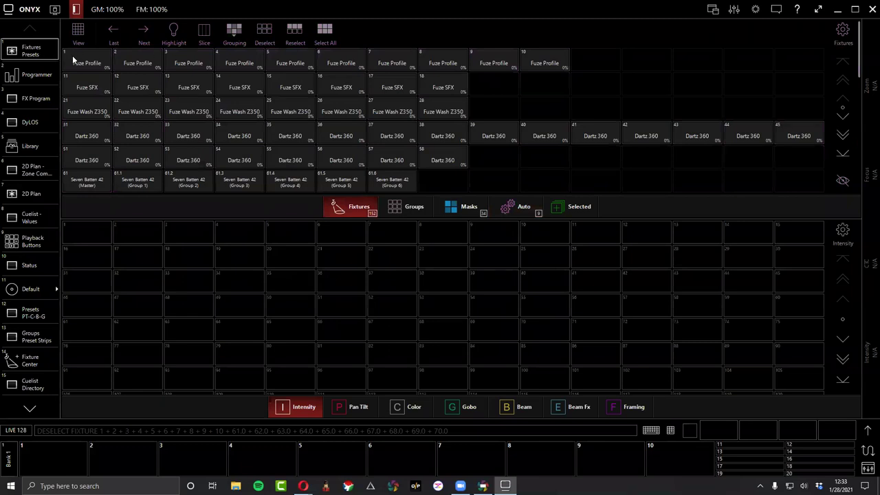
Record the Fuze Profile CMY auto group as user group 1 named 'Spots'.
{"action": "left_click", "coordinate": [690, 430]}
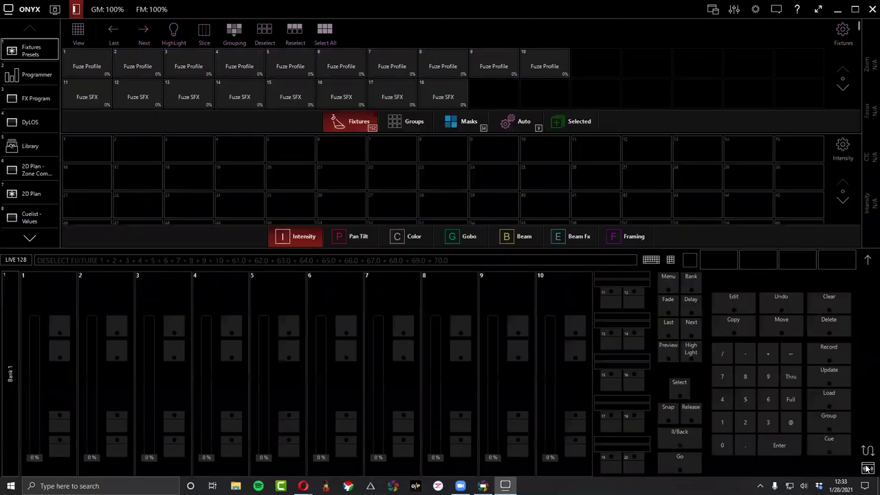
{"action": "left_click", "coordinate": [523, 123]}
{"action": "left_click", "coordinate": [82, 64]}
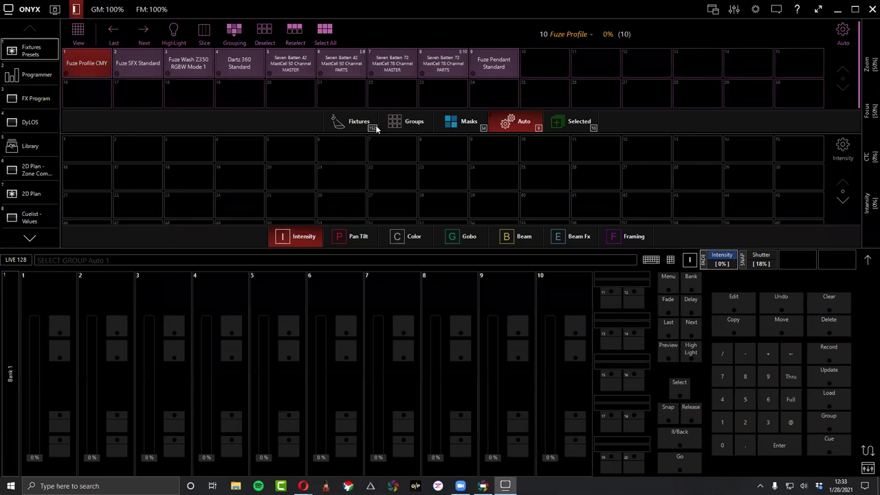
{"action": "left_click", "coordinate": [817, 356]}
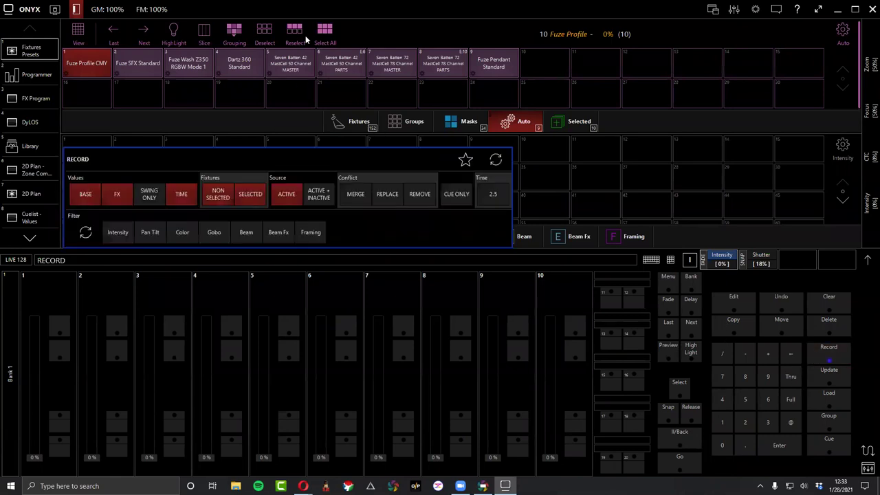
{"action": "left_click", "coordinate": [400, 123]}
{"action": "left_click", "coordinate": [86, 68]}
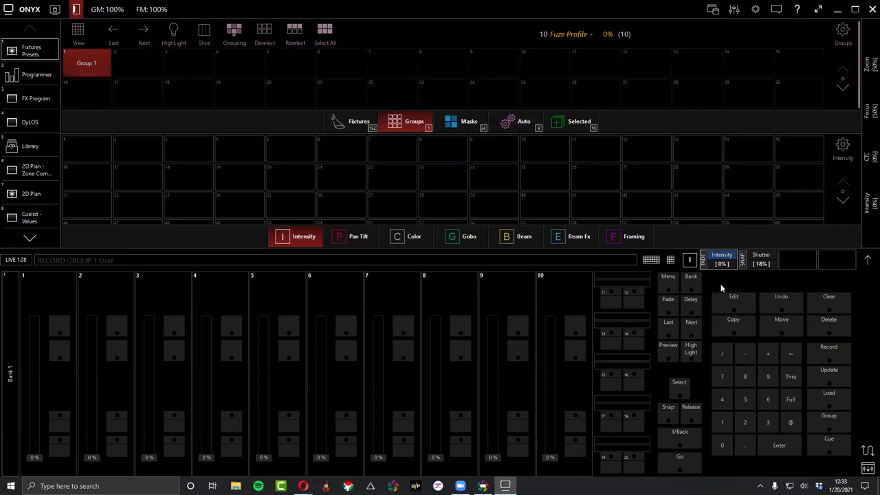
{"action": "type", "text": "Spots"}
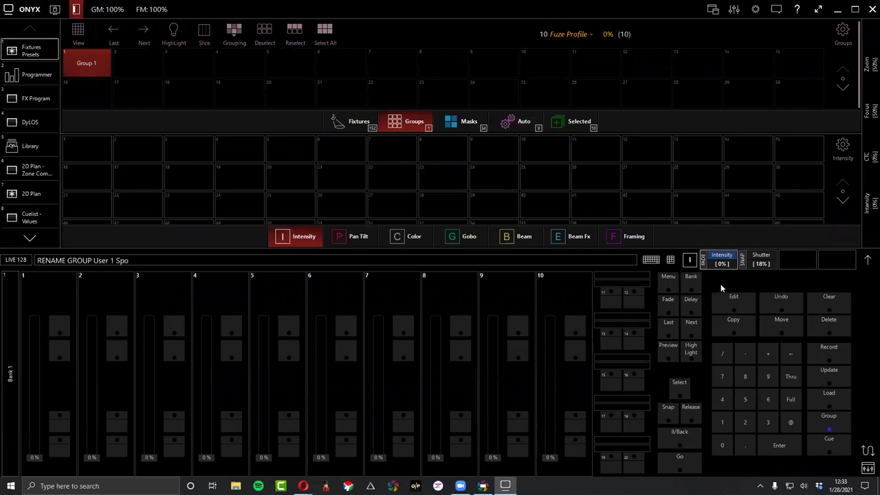
{"action": "key", "text": "Return"}
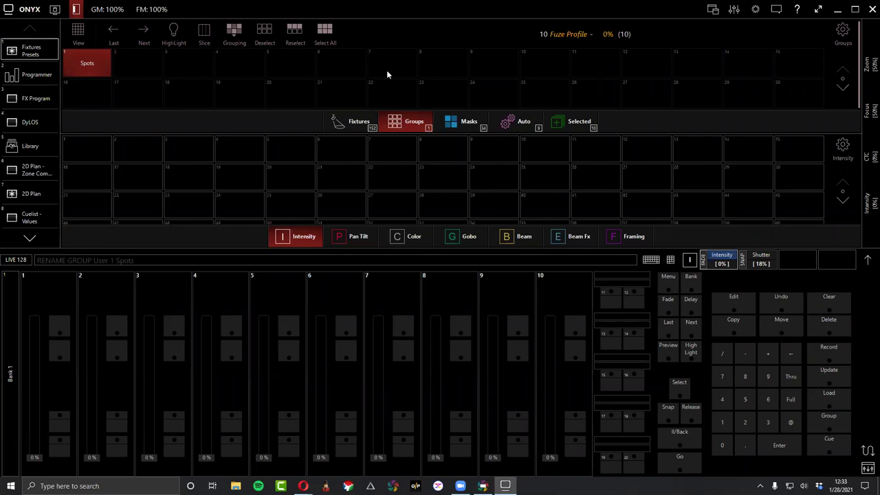
Clear the selection and begin a new keypad selection at fixture 11.
{"action": "left_click", "coordinate": [356, 122]}
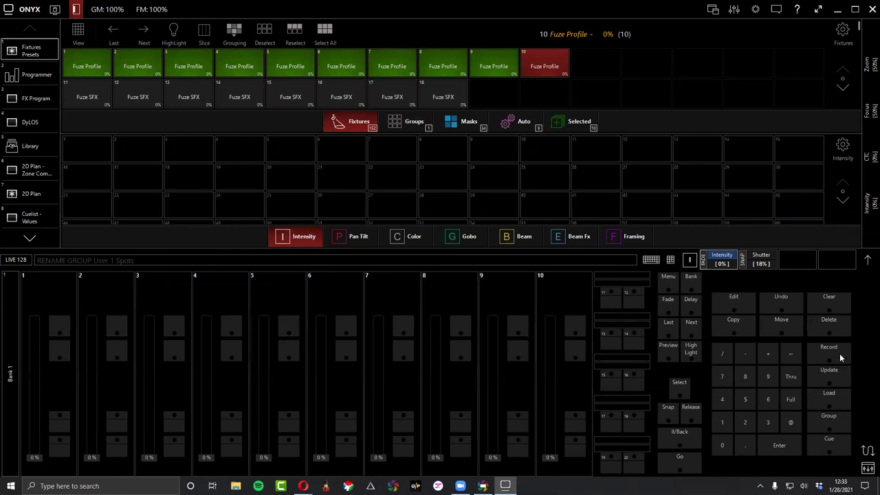
{"action": "left_click", "coordinate": [825, 304]}
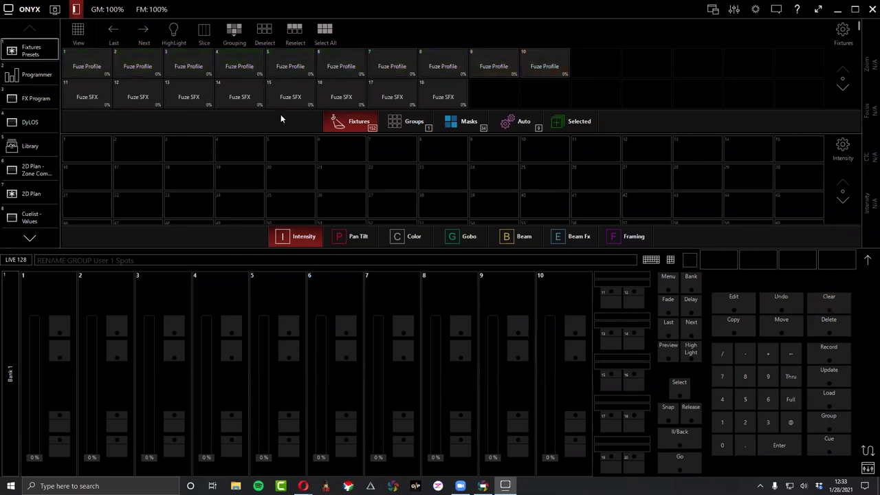
{"action": "left_click", "coordinate": [722, 422]}
{"action": "left_click", "coordinate": [722, 422]}
Record fixtures 11 through 18 as group 2 named 'Fuse SFX'.
{"action": "left_click", "coordinate": [790, 375]}
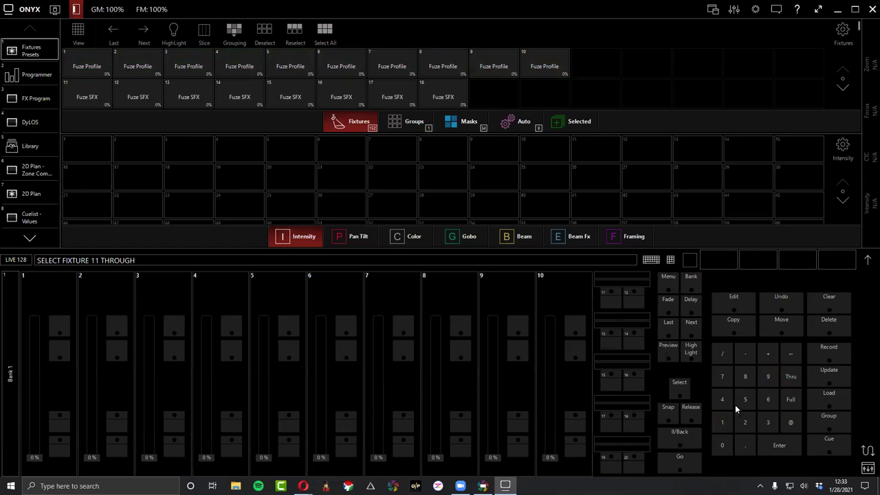
{"action": "left_click", "coordinate": [745, 378]}
{"action": "left_click", "coordinate": [767, 448]}
{"action": "left_click", "coordinate": [816, 351]}
{"action": "left_click", "coordinate": [824, 416]}
{"action": "left_click", "coordinate": [745, 422]}
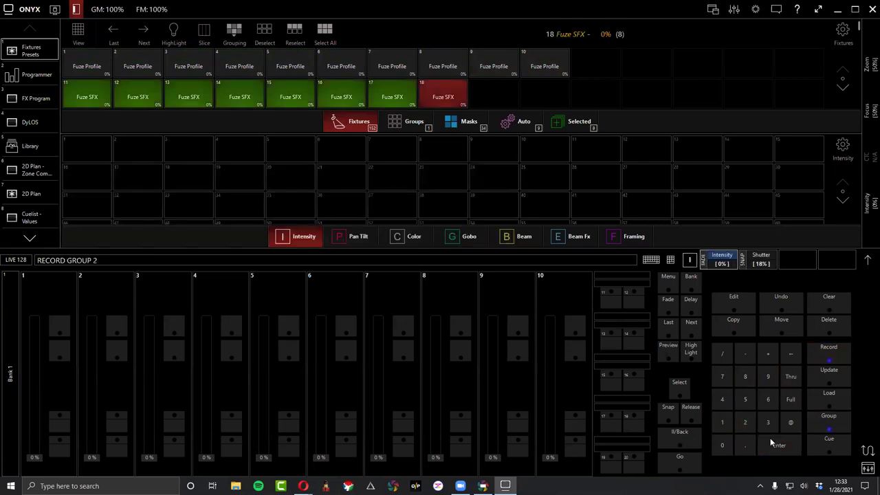
{"action": "left_click", "coordinate": [772, 445]}
{"action": "left_click", "coordinate": [409, 122]}
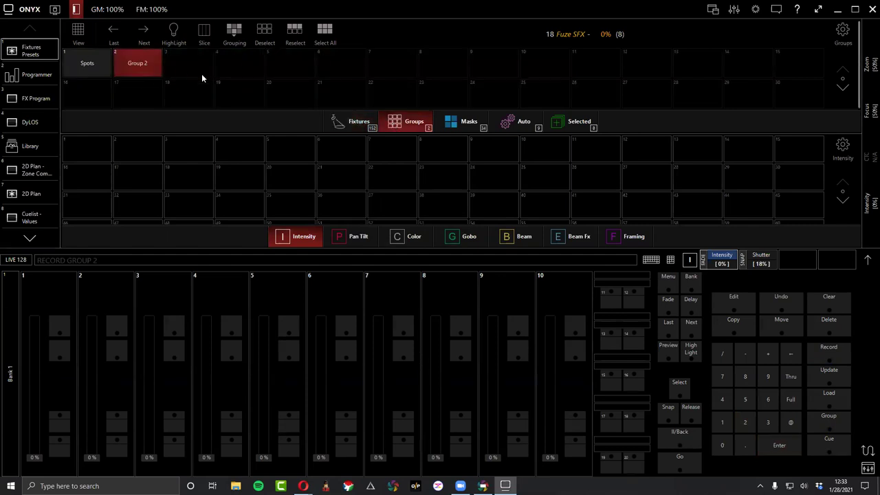
{"action": "left_click", "coordinate": [355, 123]}
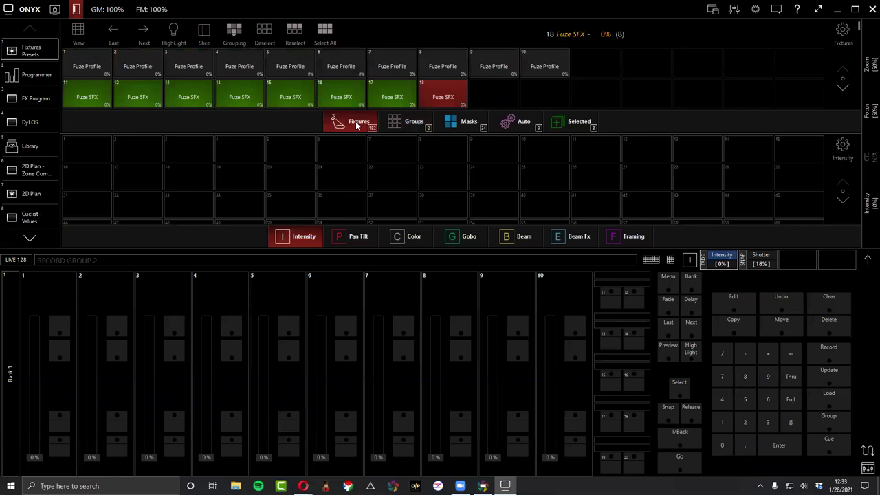
{"action": "type", "text": "Fuse SFX"}
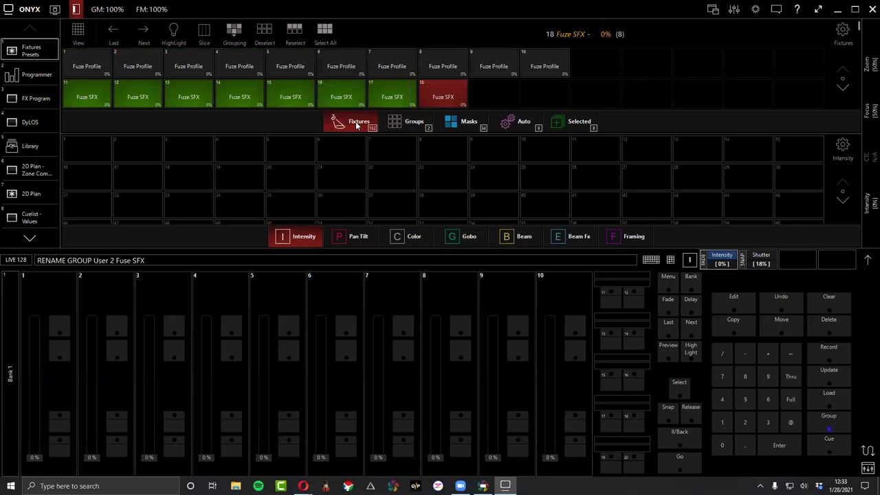
{"action": "key", "text": "Return"}
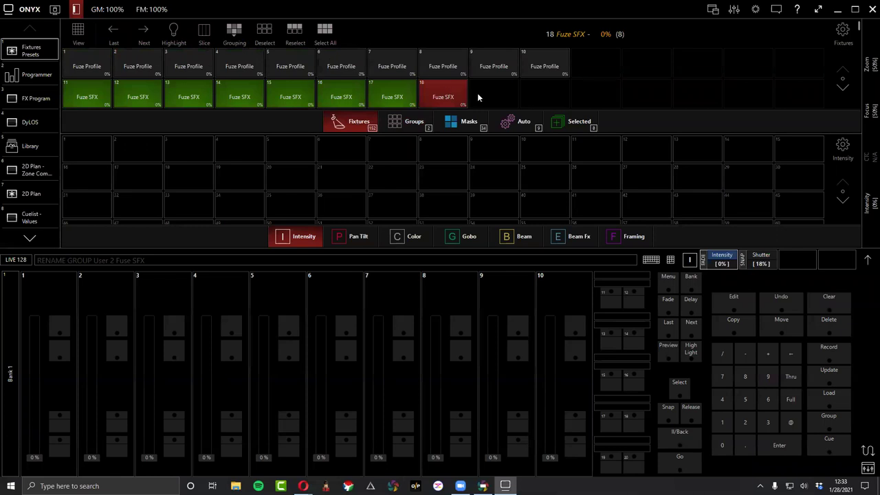
Clear the selection and select the Fuze Wash Z350 fixtures as a range starting at 21.
{"action": "scroll", "coordinate": [478, 97], "scroll_direction": "down", "scroll_amount": 1}
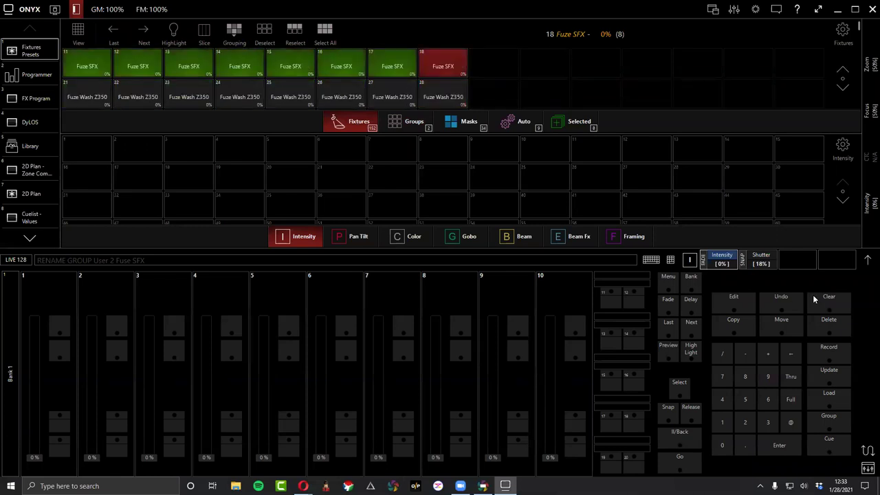
{"action": "left_click", "coordinate": [832, 306]}
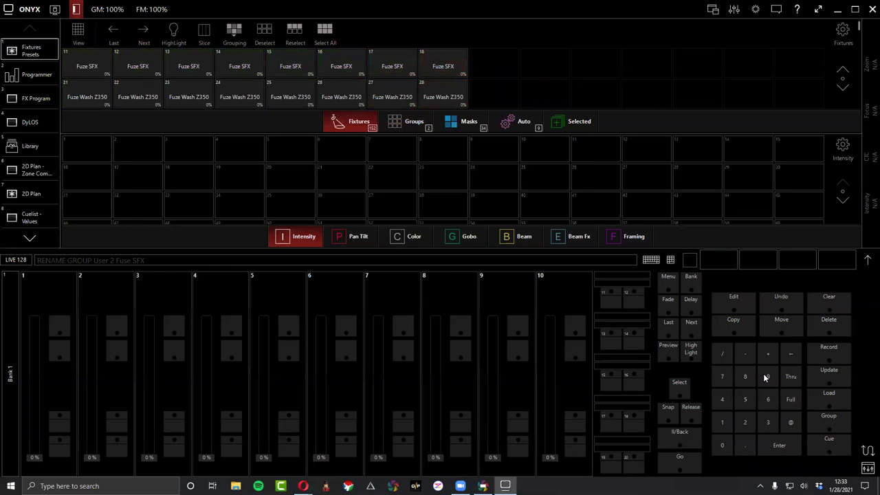
{"action": "left_click", "coordinate": [751, 421]}
{"action": "left_click", "coordinate": [721, 422]}
{"action": "left_click", "coordinate": [790, 376]}
{"action": "left_click", "coordinate": [767, 422]}
{"action": "left_click", "coordinate": [714, 450]}
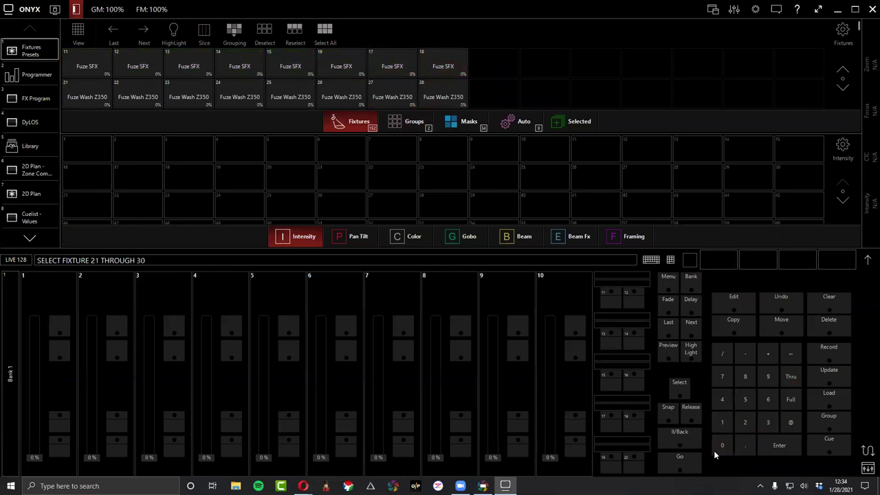
{"action": "left_click", "coordinate": [764, 447]}
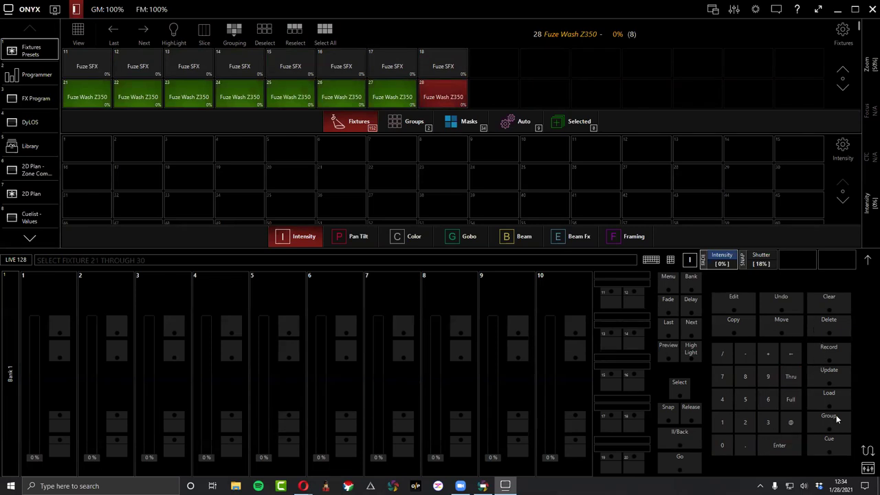
Record the selected washes as group 3 named 'Fuze Wash'.
{"action": "left_click", "coordinate": [818, 353]}
{"action": "left_click", "coordinate": [825, 419]}
{"action": "left_click", "coordinate": [770, 421]}
{"action": "left_click", "coordinate": [776, 446]}
{"action": "type", "text": "Fuze Was"}
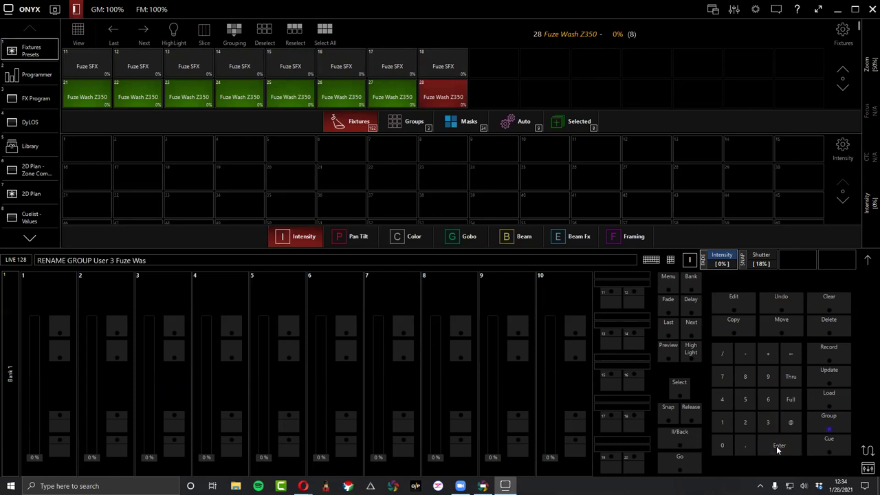
{"action": "key", "text": "Return"}
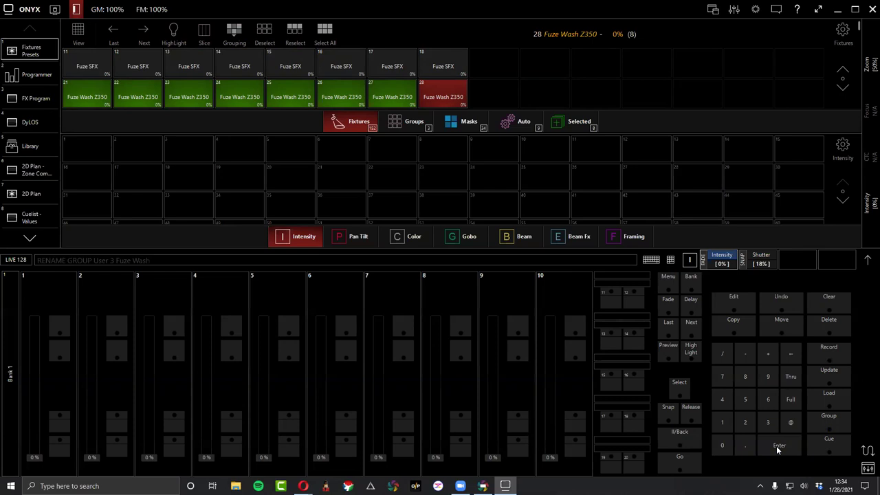
Clear the selection and select the Dartz 360 Standard auto group.
{"action": "left_click", "coordinate": [409, 124]}
{"action": "left_click", "coordinate": [354, 122]}
{"action": "scroll", "coordinate": [385, 93], "scroll_direction": "down", "scroll_amount": 1}
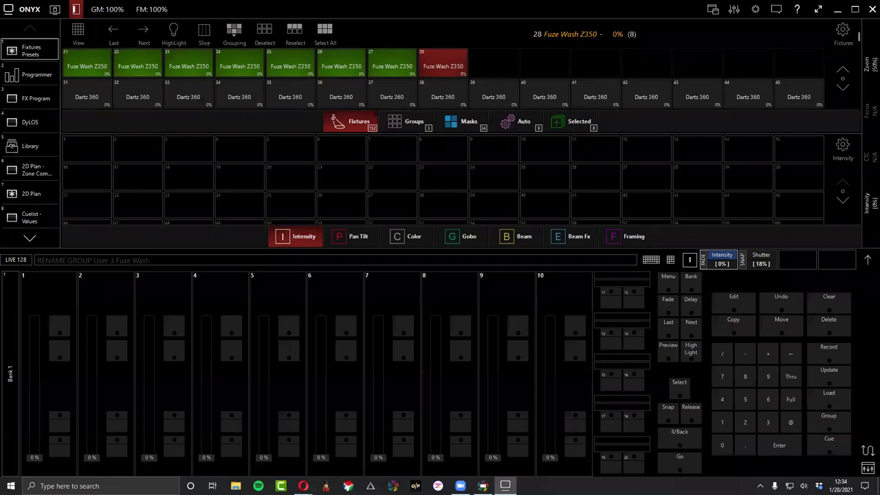
{"action": "left_click", "coordinate": [830, 308]}
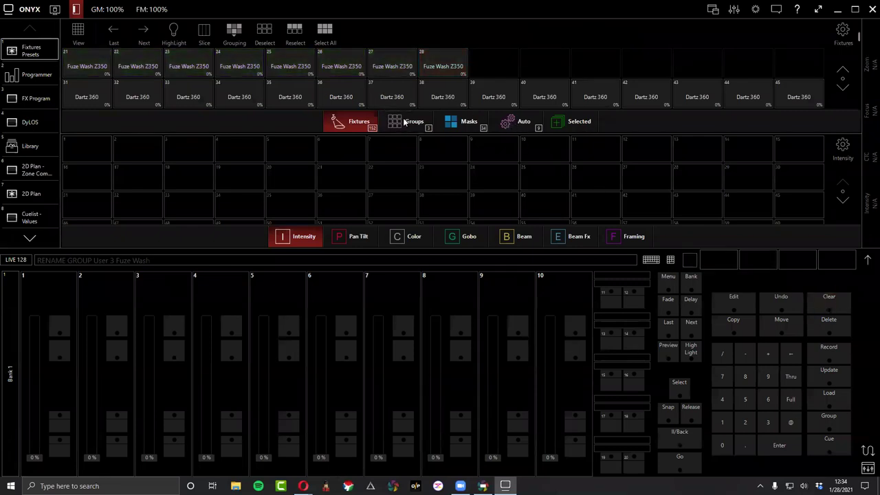
{"action": "left_click", "coordinate": [405, 123]}
{"action": "left_click", "coordinate": [527, 122]}
{"action": "left_click", "coordinate": [228, 58]}
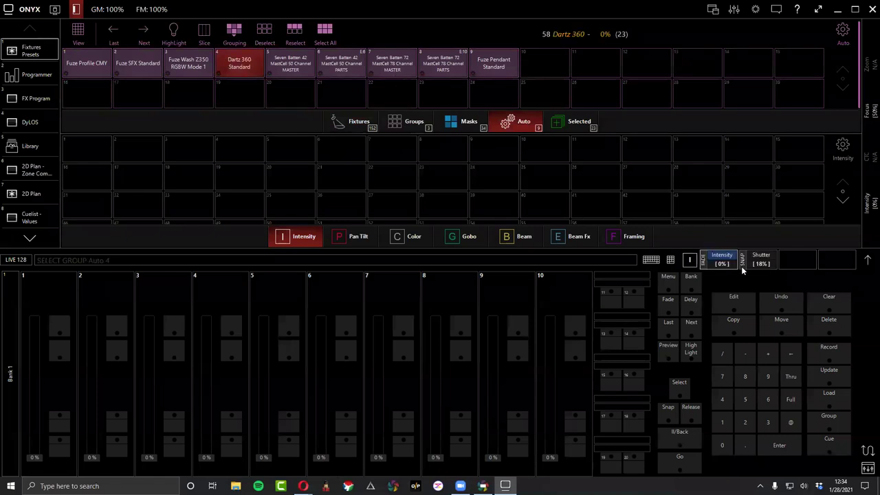
Record the Dartz fixtures into group slot 4 named 'Dartz' and close the keypad.
{"action": "left_click", "coordinate": [670, 259]}
{"action": "left_click", "coordinate": [577, 137]}
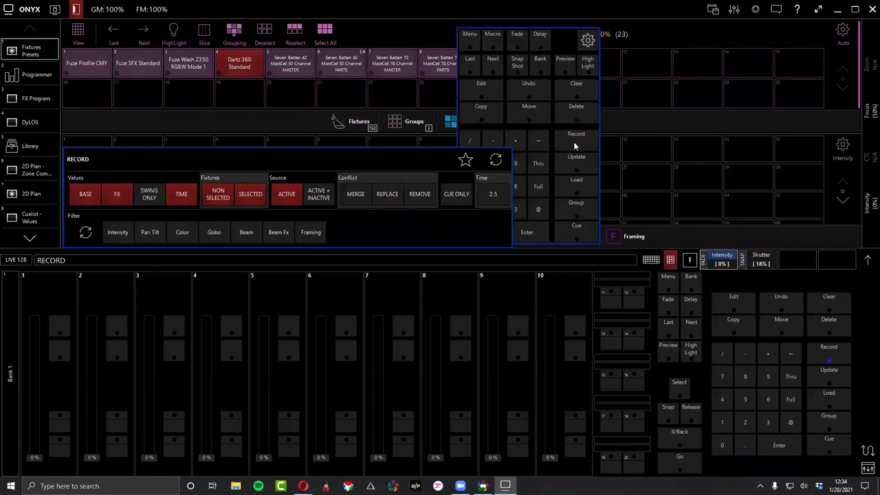
{"action": "left_click", "coordinate": [415, 124]}
{"action": "left_click", "coordinate": [231, 61]}
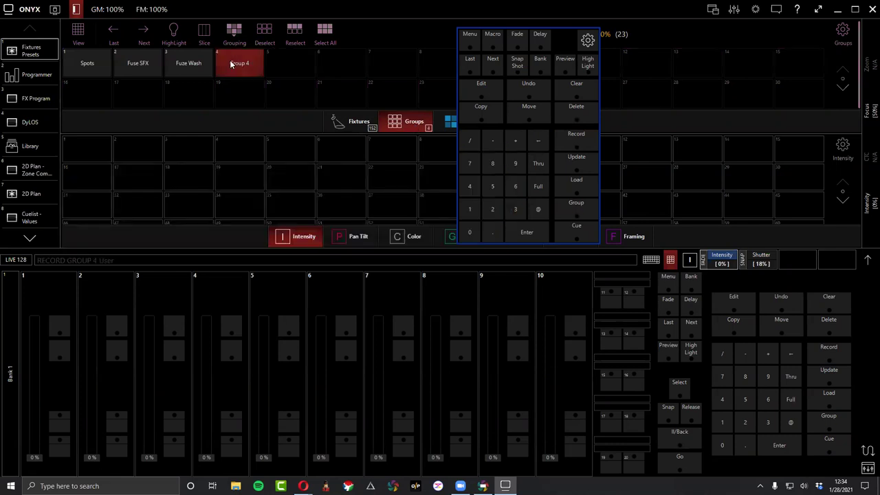
{"action": "type", "text": "Dartz"}
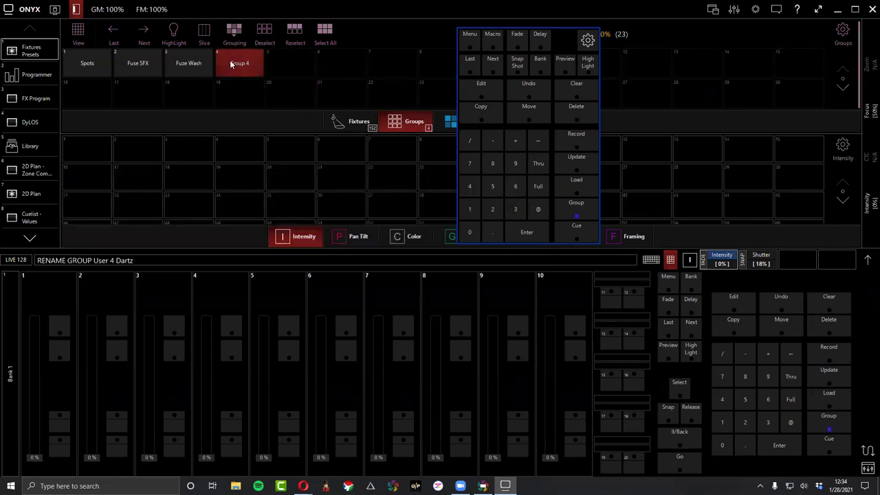
{"action": "key", "text": "Return"}
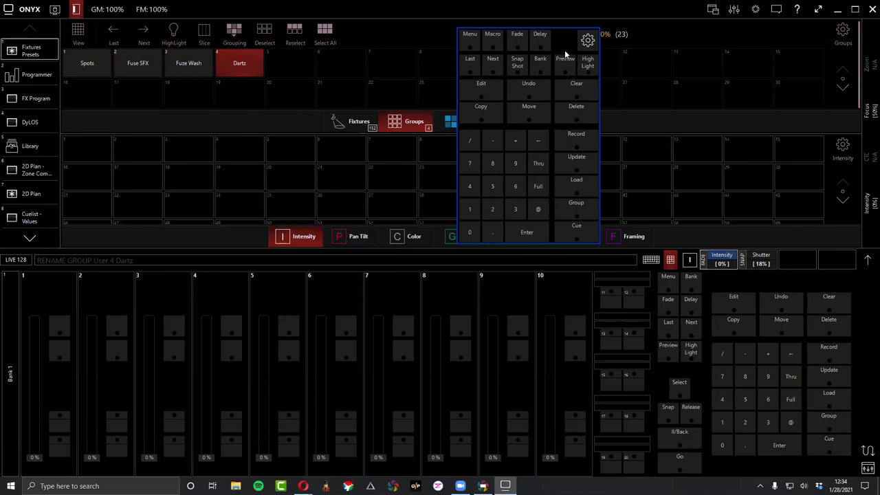
{"action": "left_click", "coordinate": [671, 260]}
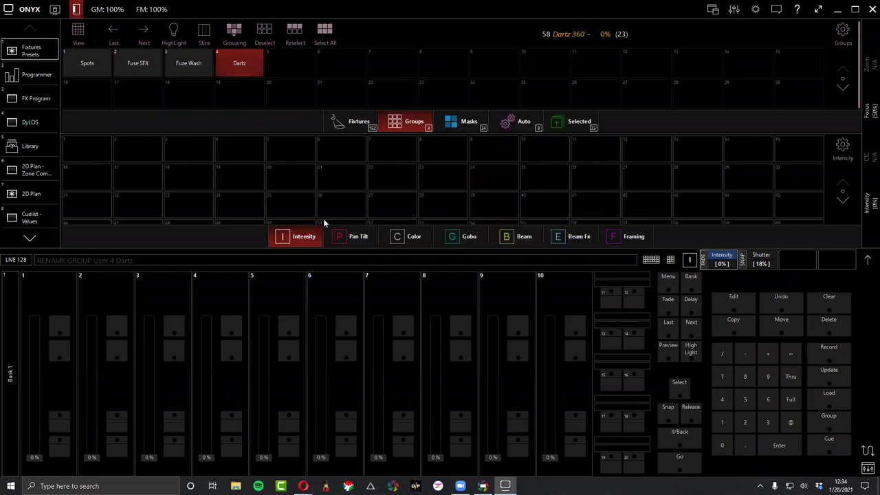
{"action": "left_click", "coordinate": [342, 121]}
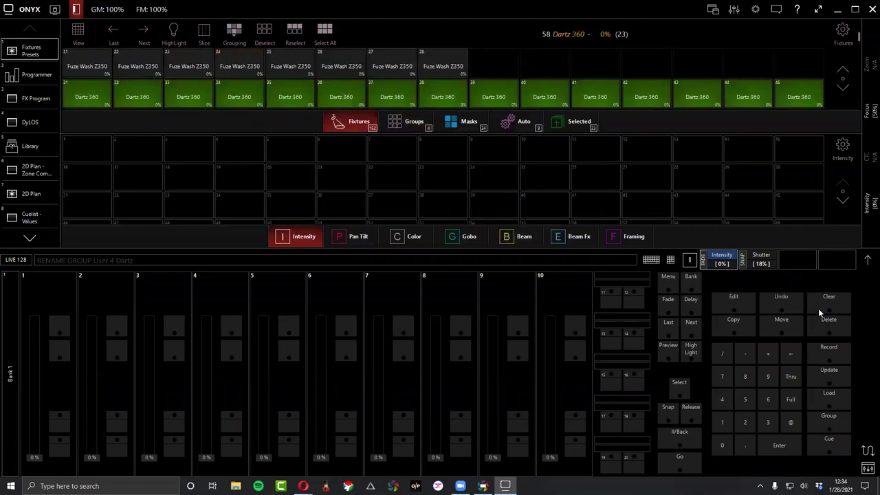
{"action": "left_click", "coordinate": [507, 122]}
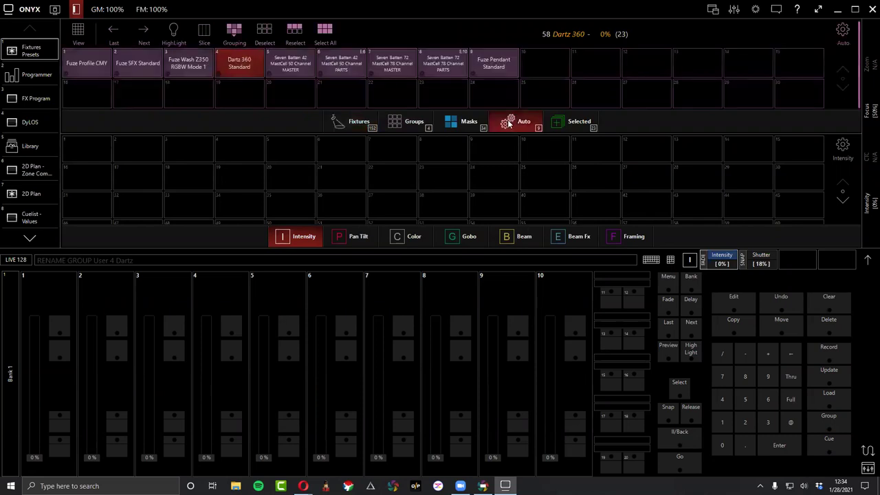
Swap the Dartz selection for the Seven Batten 42 and 72 Master auto groups.
{"action": "left_click", "coordinate": [227, 62]}
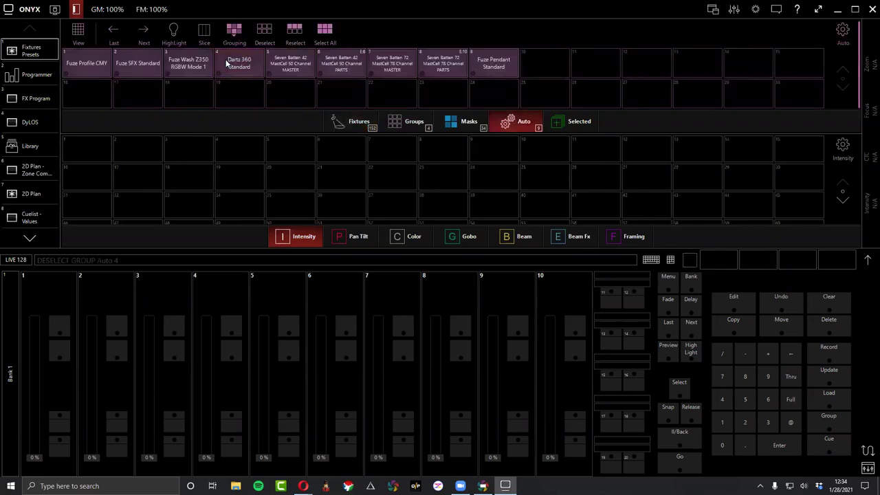
{"action": "left_click", "coordinate": [286, 63]}
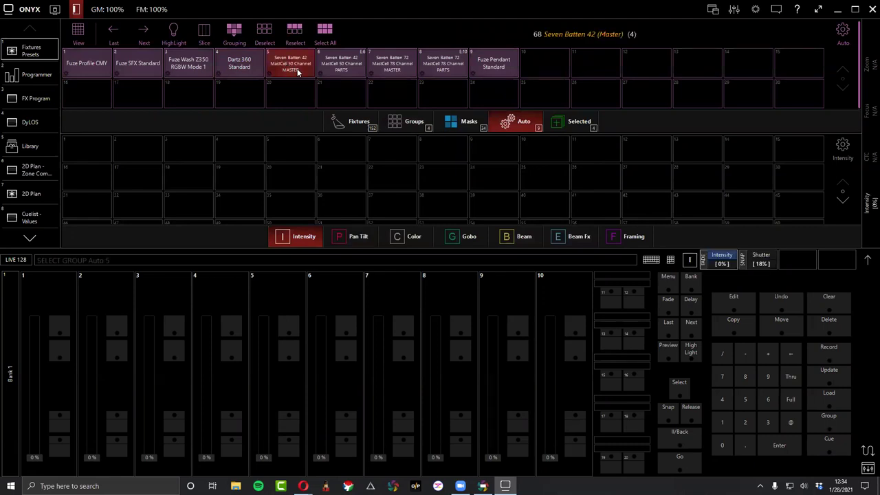
{"action": "left_click", "coordinate": [401, 70]}
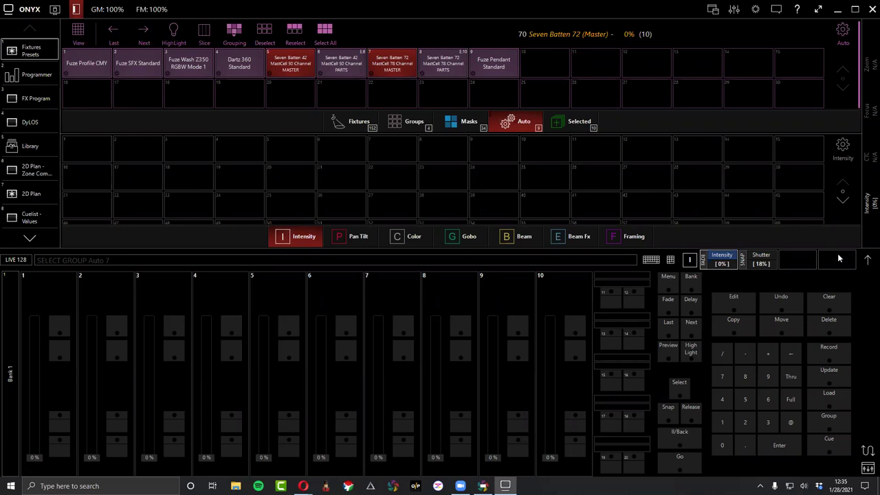
Record the selection as group 5 named '7Batten Master', then deselect the Seven Batten 42 masters.
{"action": "left_click", "coordinate": [417, 119]}
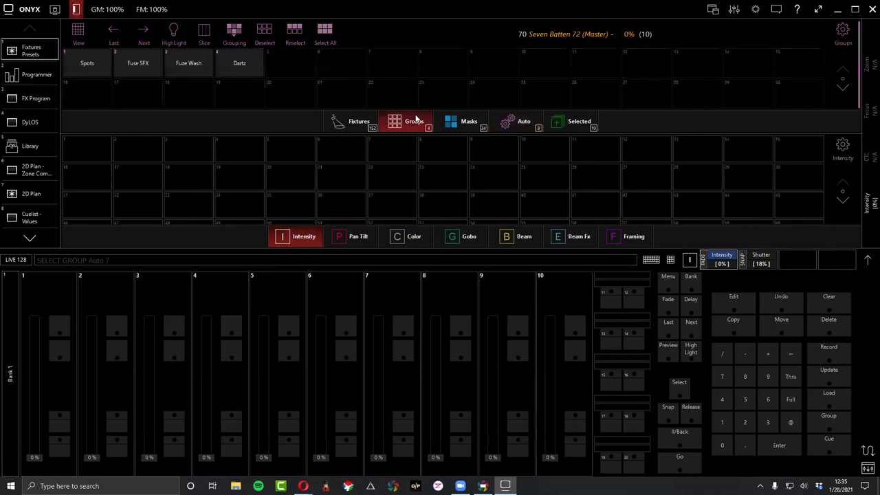
{"action": "left_click", "coordinate": [819, 349]}
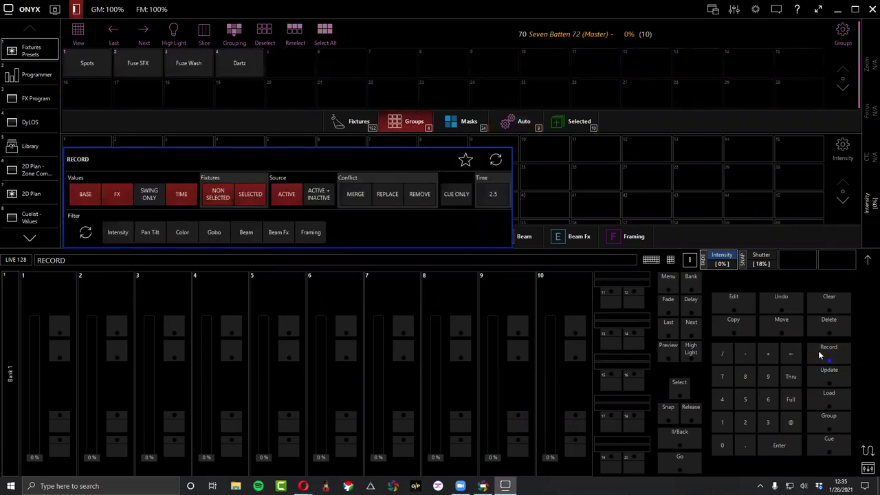
{"action": "left_click", "coordinate": [828, 424]}
{"action": "left_click", "coordinate": [745, 400]}
{"action": "left_click", "coordinate": [780, 445]}
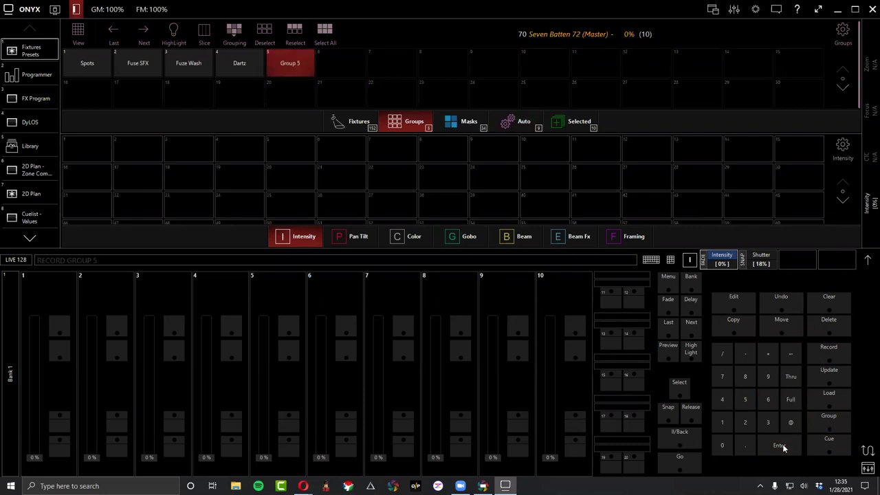
{"action": "type", "text": "7Batt"}
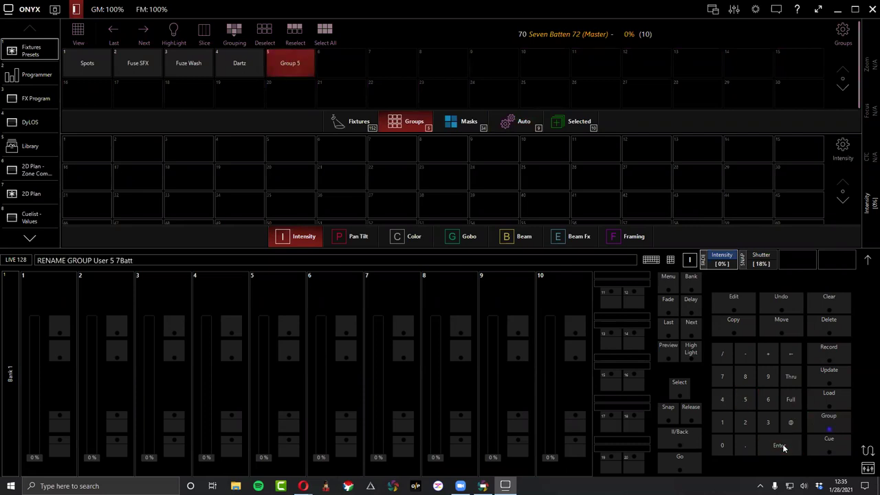
{"action": "type", "text": "en Master"}
{"action": "key", "text": "Return"}
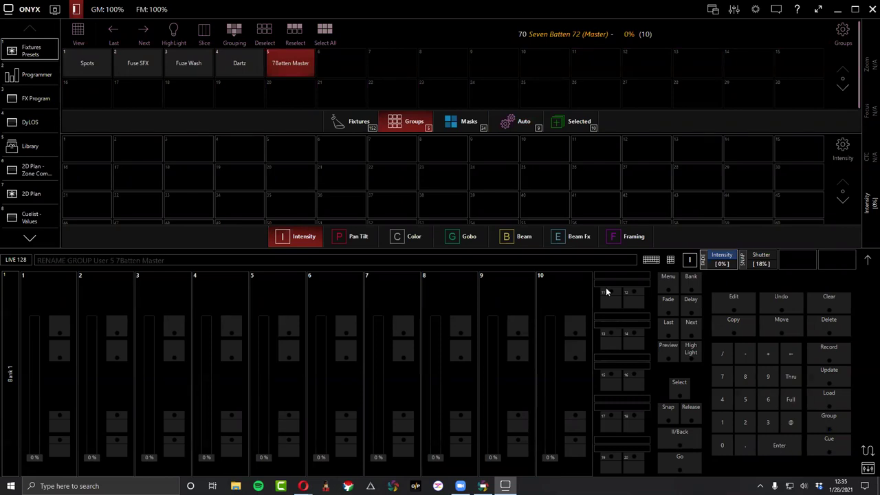
{"action": "left_click", "coordinate": [514, 126]}
{"action": "left_click", "coordinate": [312, 62]}
Select the Seven Batten 42 and 72 parts and record them as group 6 named '7Batten Parts'.
{"action": "left_click", "coordinate": [344, 64]}
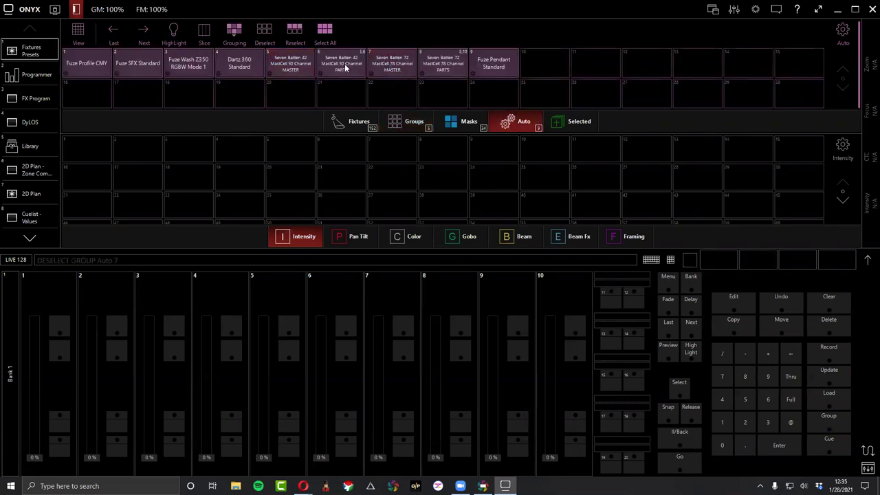
{"action": "left_click", "coordinate": [391, 66]}
{"action": "left_click", "coordinate": [444, 68]}
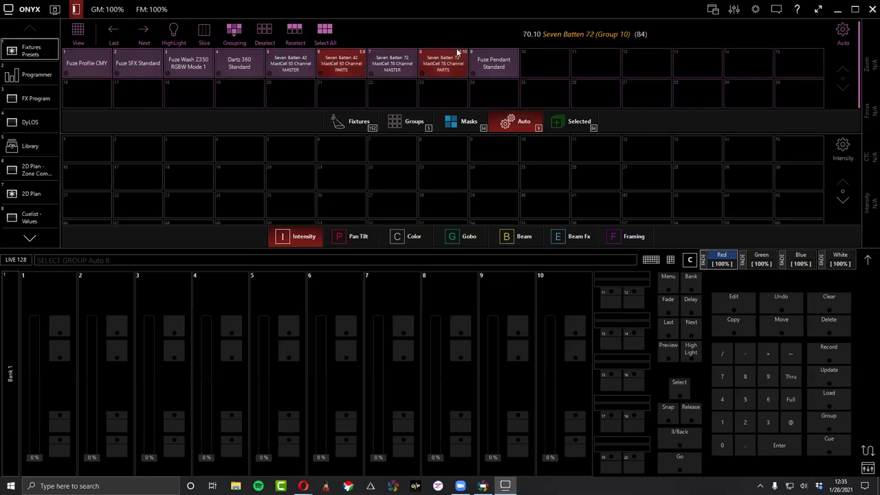
{"action": "left_click", "coordinate": [826, 353]}
{"action": "left_click", "coordinate": [815, 419]}
{"action": "left_click", "coordinate": [763, 402]}
{"action": "left_click", "coordinate": [781, 444]}
{"action": "type", "text": "7Batten Parts"}
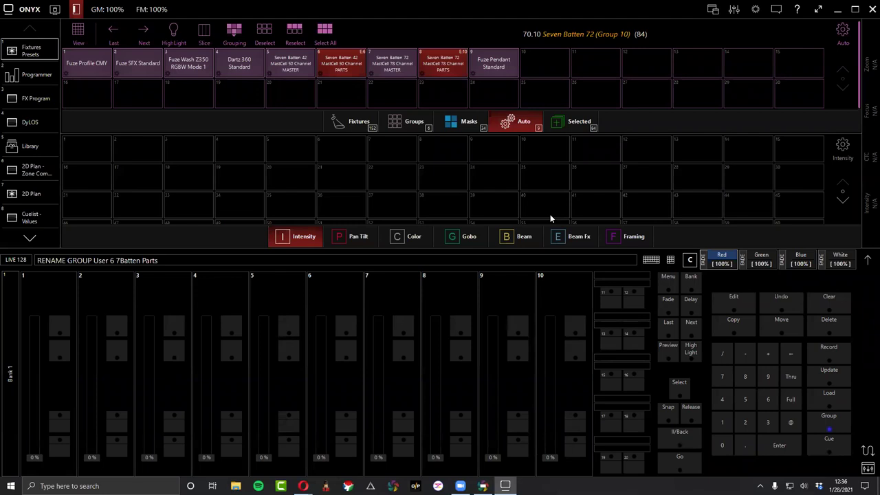
{"action": "key", "text": "Return"}
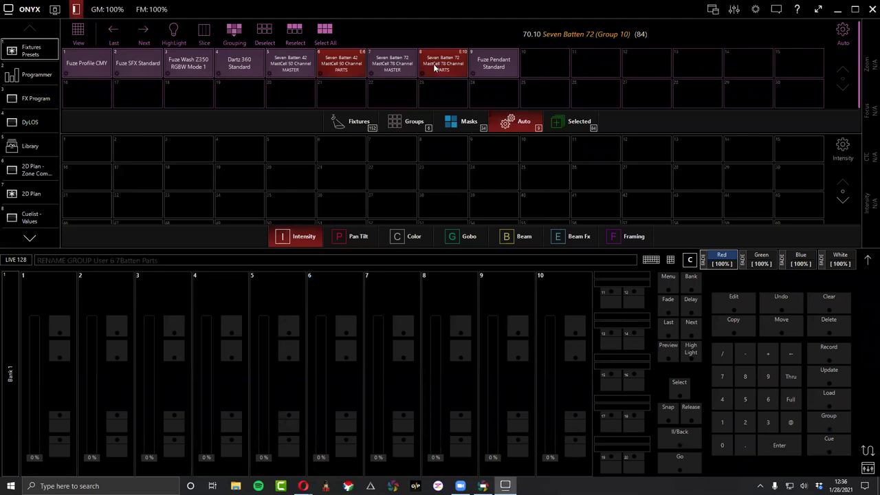
Record the Fuze Pendant fixtures into group slot 15 named 'Houselights', then deselect it.
{"action": "left_click", "coordinate": [823, 305]}
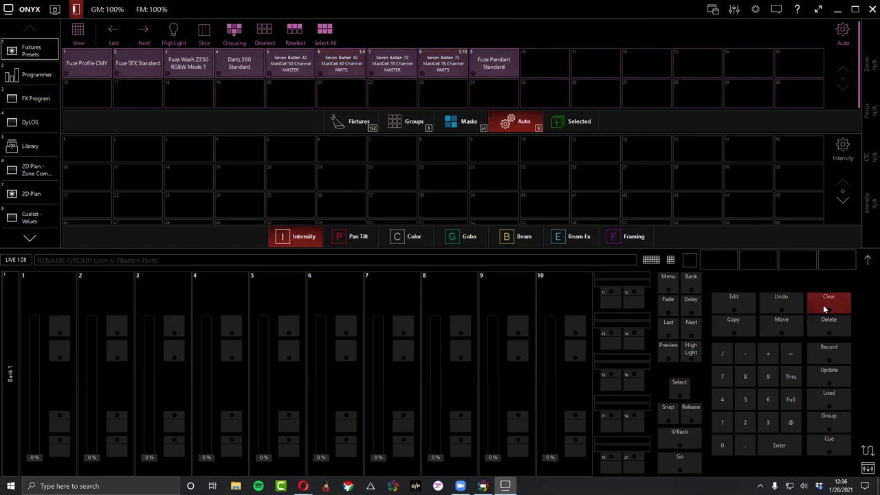
{"action": "left_click", "coordinate": [486, 51]}
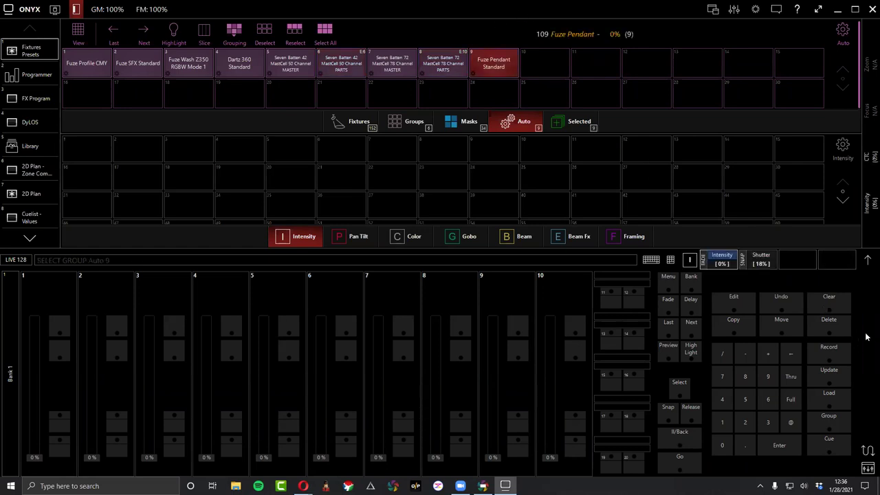
{"action": "left_click", "coordinate": [408, 123]}
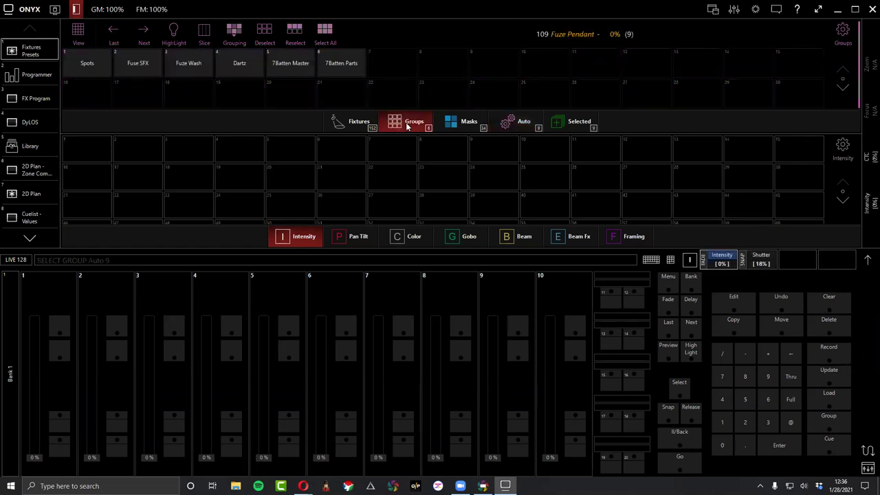
{"action": "left_click", "coordinate": [830, 348]}
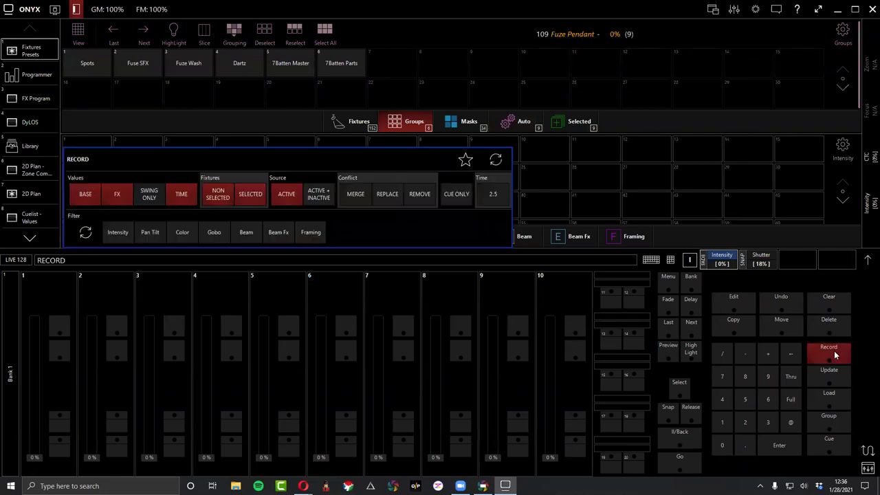
{"action": "left_click", "coordinate": [798, 62]}
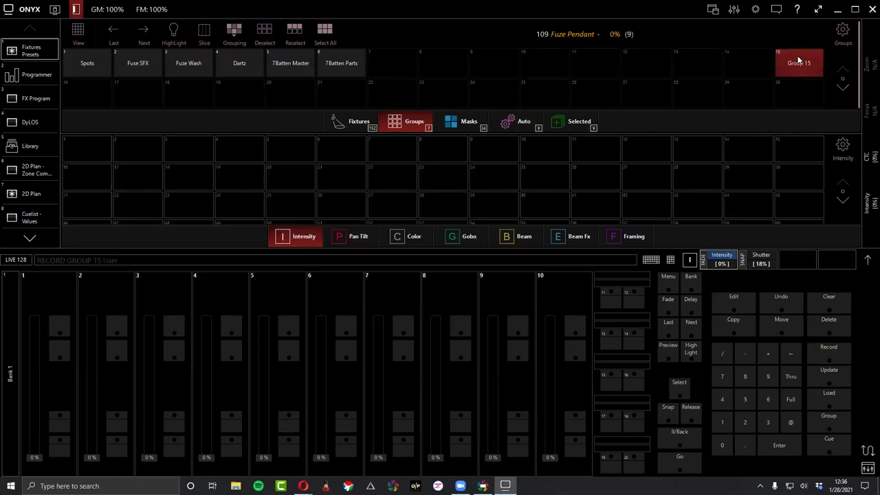
{"action": "type", "text": "Houselight"}
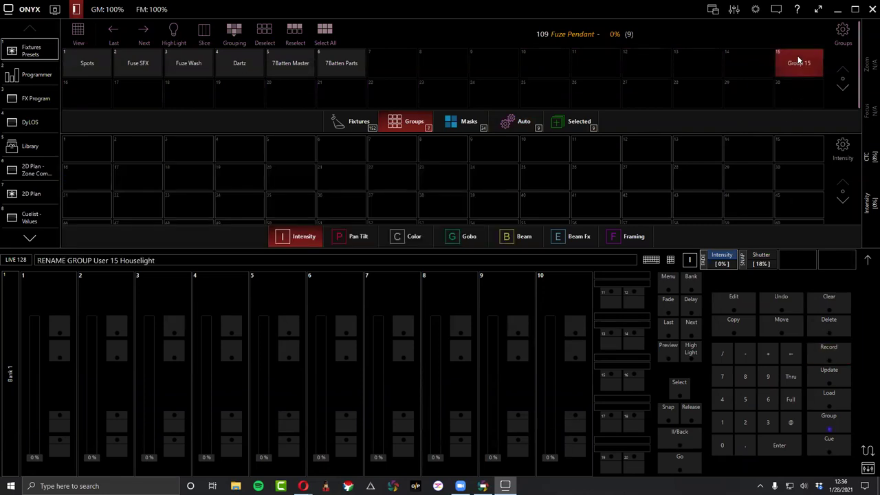
{"action": "type", "text": "s"}
{"action": "key", "text": "Return"}
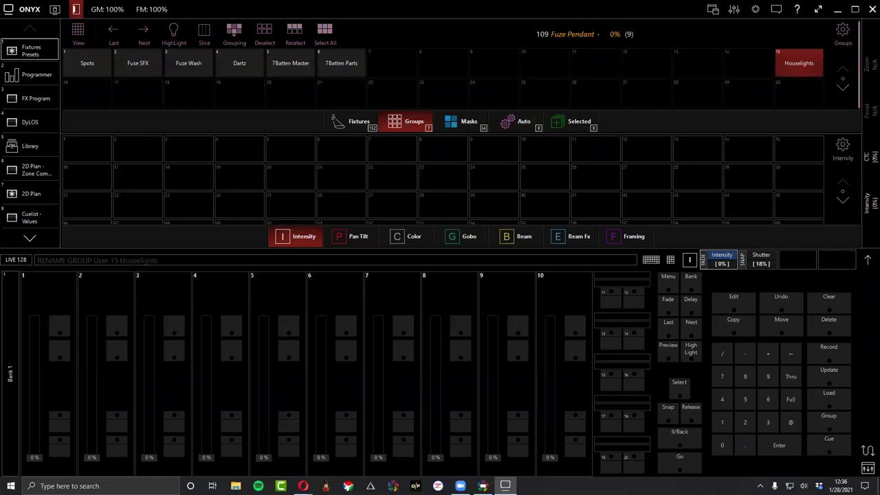
{"action": "left_click", "coordinate": [795, 63]}
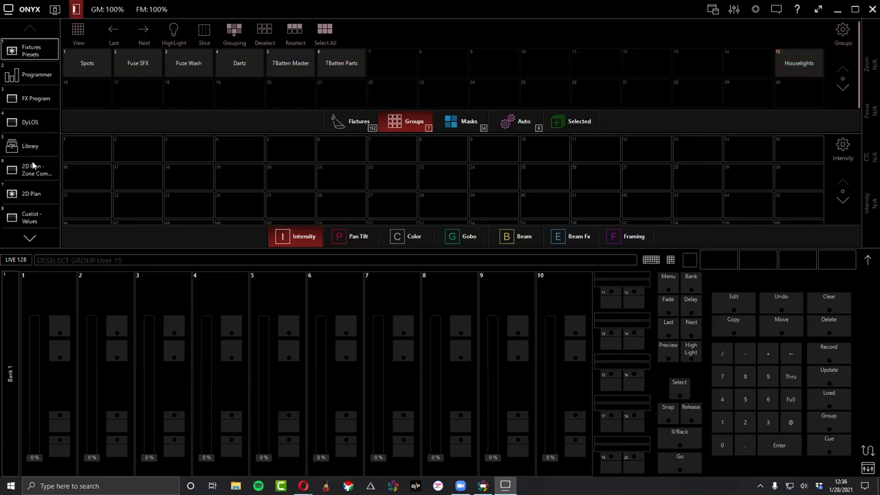
Collapse the faders and open the 2D Plan in Edit mode.
{"action": "left_click", "coordinate": [867, 469]}
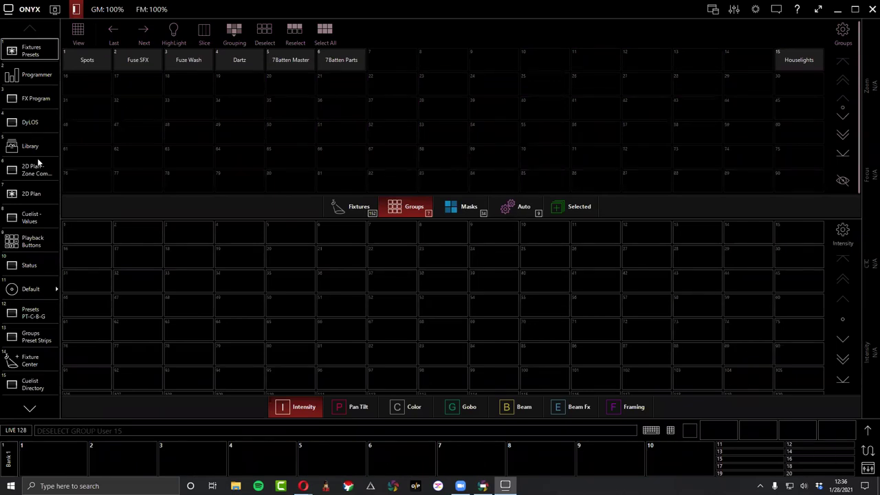
{"action": "left_click", "coordinate": [28, 195]}
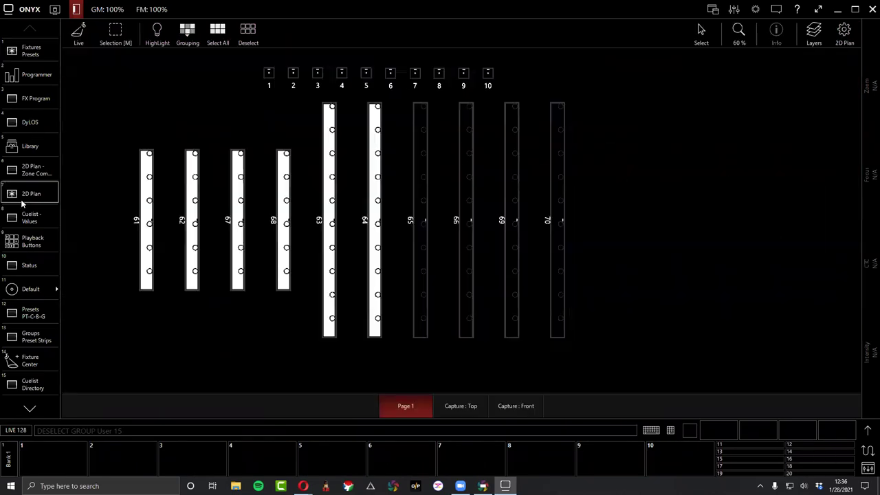
{"action": "left_click", "coordinate": [78, 32]}
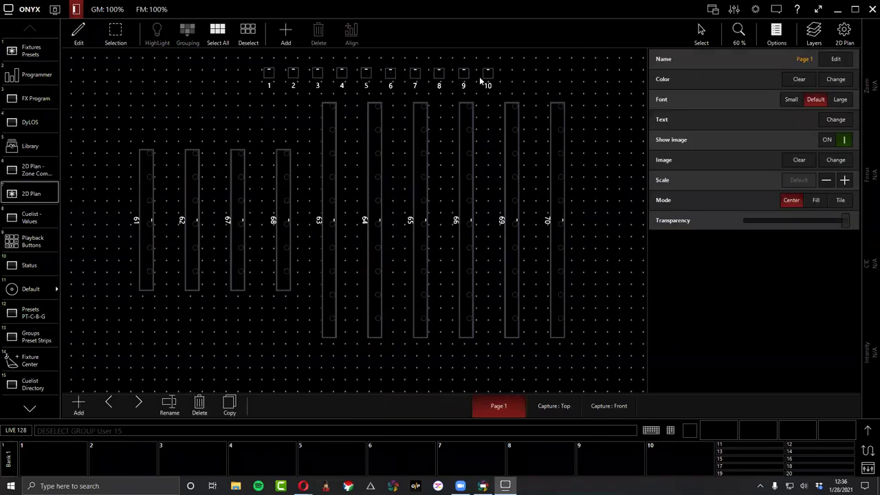
In the Add Groups list, choose all seven groups from Spots through Houselights.
{"action": "left_click", "coordinate": [280, 42]}
{"action": "left_click", "coordinate": [326, 79]}
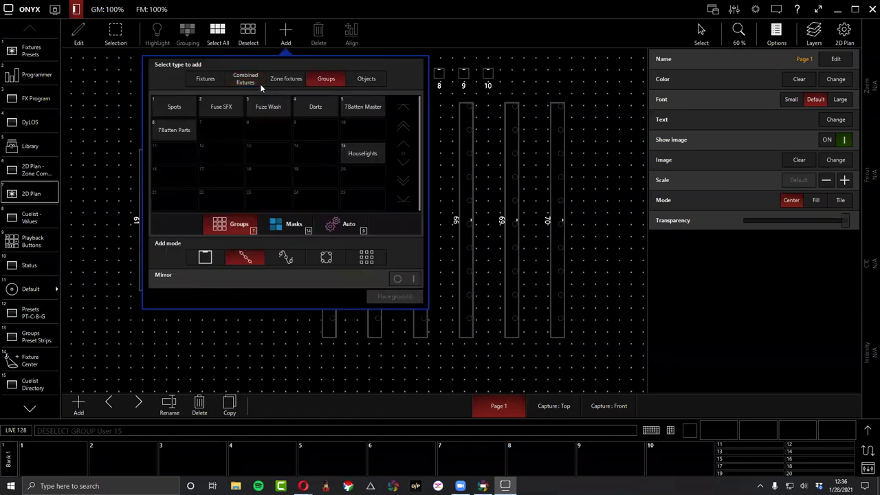
{"action": "left_click", "coordinate": [253, 82]}
{"action": "left_click", "coordinate": [315, 82]}
{"action": "left_click", "coordinate": [180, 110]}
{"action": "left_click", "coordinate": [218, 110]}
{"action": "left_click", "coordinate": [256, 110]}
{"action": "left_click", "coordinate": [310, 108]}
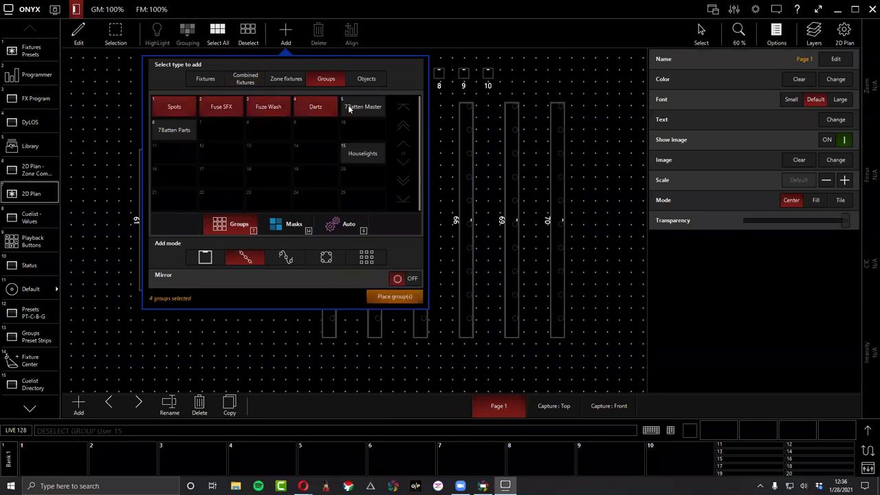
{"action": "left_click", "coordinate": [349, 108]}
{"action": "left_click", "coordinate": [193, 126]}
{"action": "left_click", "coordinate": [362, 153]}
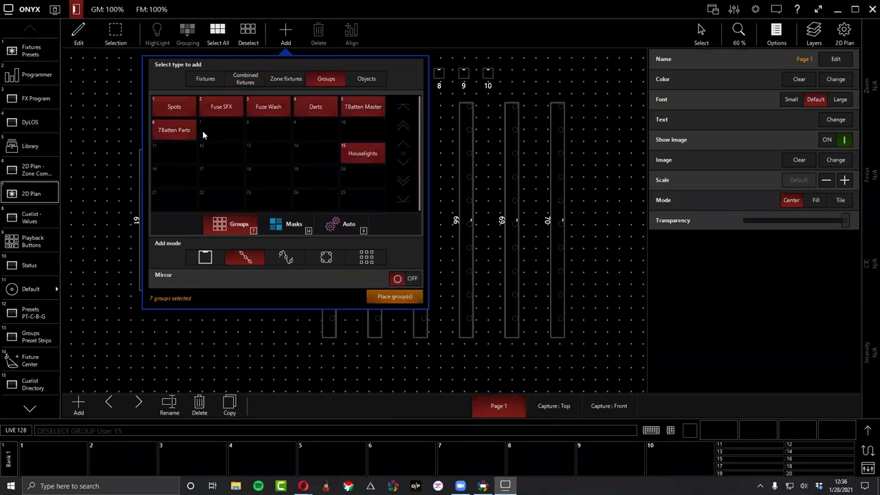
Set the placement to Grid mode with 4 columns and start placing the groups.
{"action": "left_click", "coordinate": [365, 260]}
{"action": "left_click", "coordinate": [410, 278]}
{"action": "left_click", "coordinate": [411, 278]}
{"action": "left_click", "coordinate": [410, 279]}
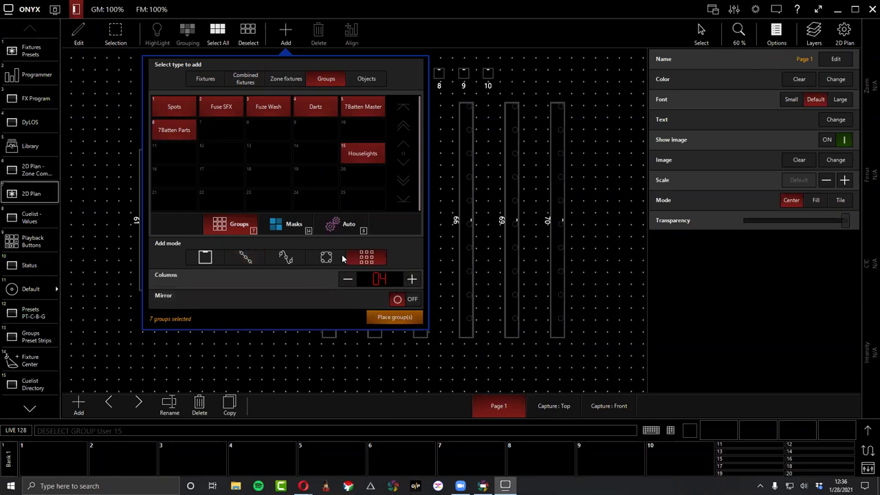
{"action": "left_click", "coordinate": [398, 317]}
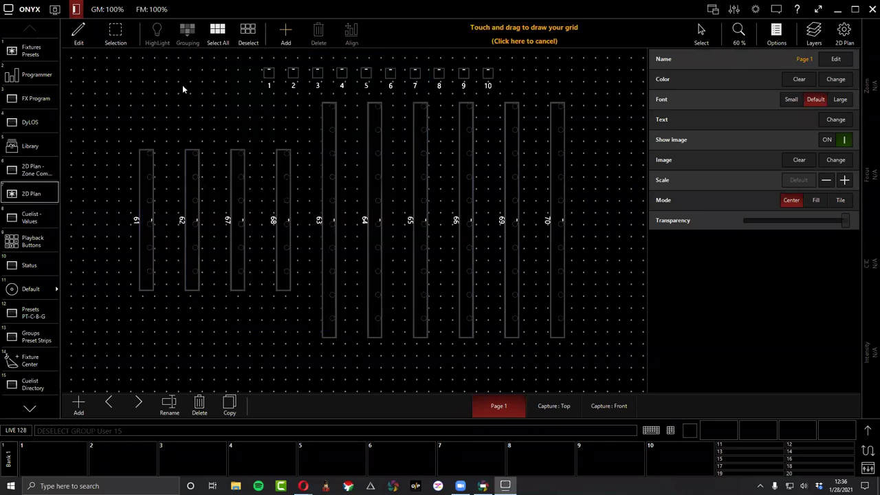
Draw the group icon grid at top left, move it above the battens, and pan slightly.
{"action": "scroll", "coordinate": [219, 227], "scroll_direction": "down", "scroll_amount": 2}
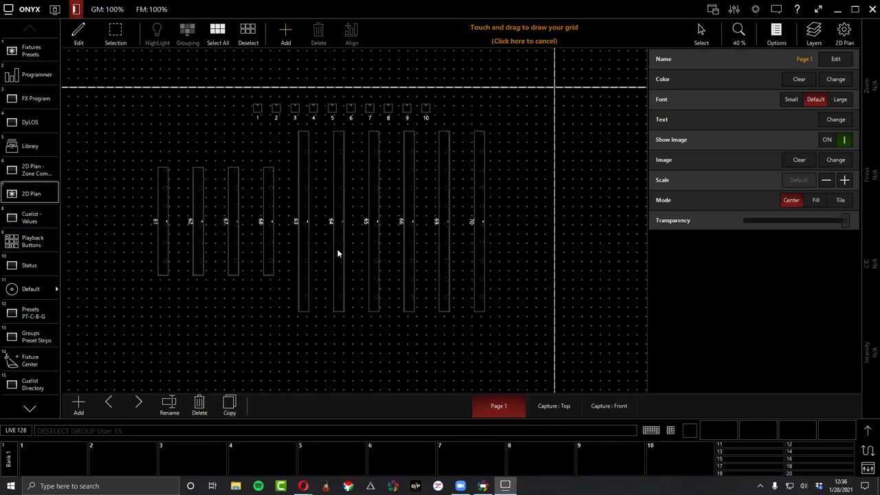
{"action": "scroll", "coordinate": [474, 238], "scroll_direction": "down", "scroll_amount": 2}
{"action": "scroll", "coordinate": [260, 244], "scroll_direction": "up", "scroll_amount": 2}
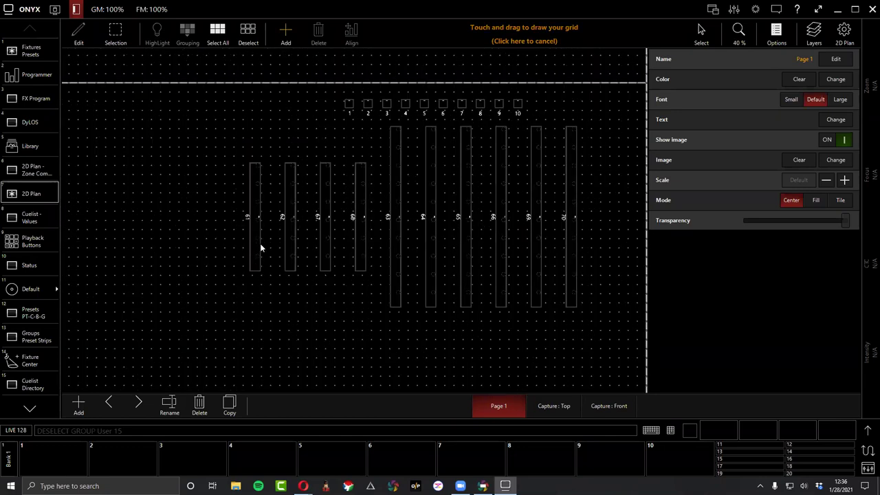
{"action": "scroll", "coordinate": [260, 247], "scroll_direction": "up", "scroll_amount": 1}
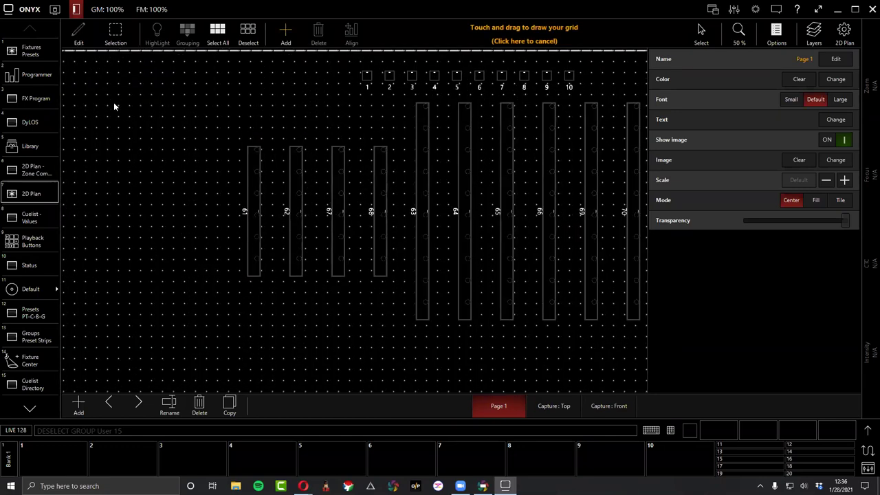
{"action": "left_click_drag", "start_coordinate": [95, 76], "coordinate": [232, 105]}
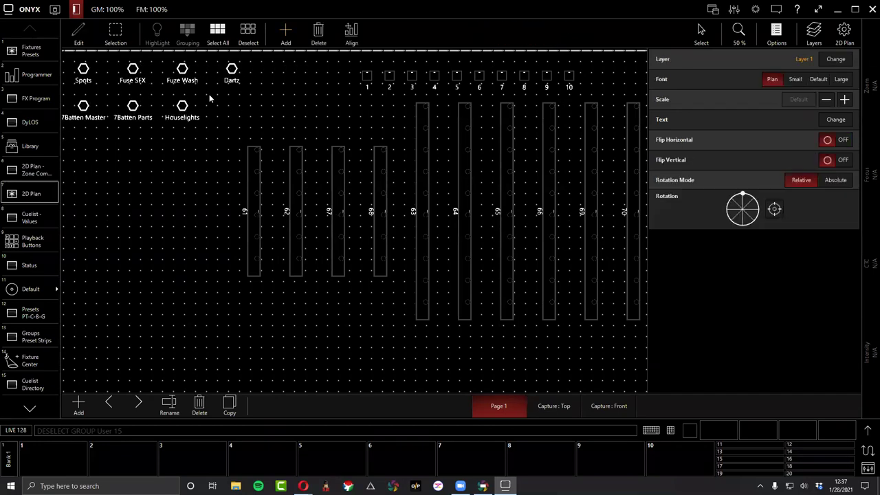
{"action": "left_click_drag", "start_coordinate": [185, 71], "coordinate": [289, 79]}
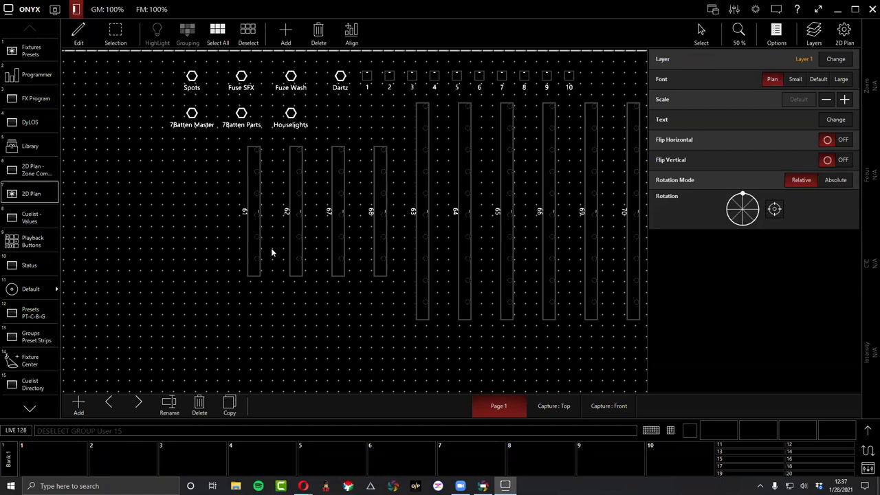
{"action": "left_click", "coordinate": [255, 312]}
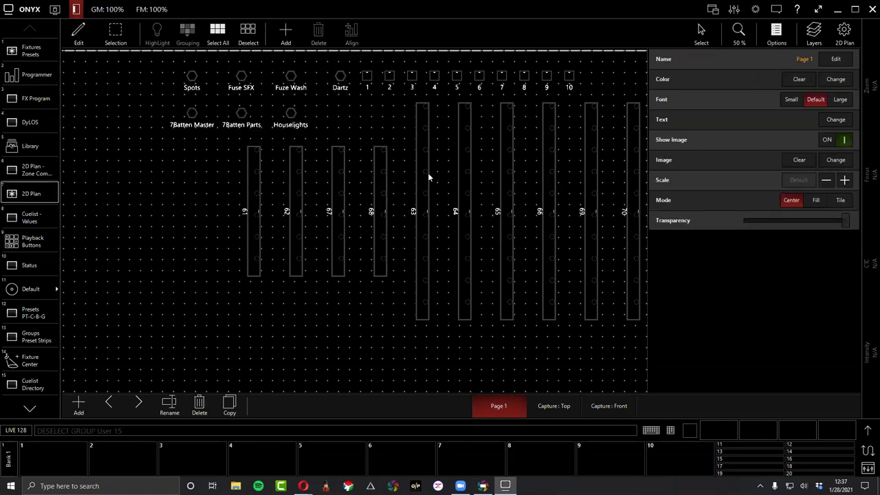
{"action": "left_click", "coordinate": [701, 30]}
{"action": "left_click_drag", "start_coordinate": [602, 73], "coordinate": [569, 66]}
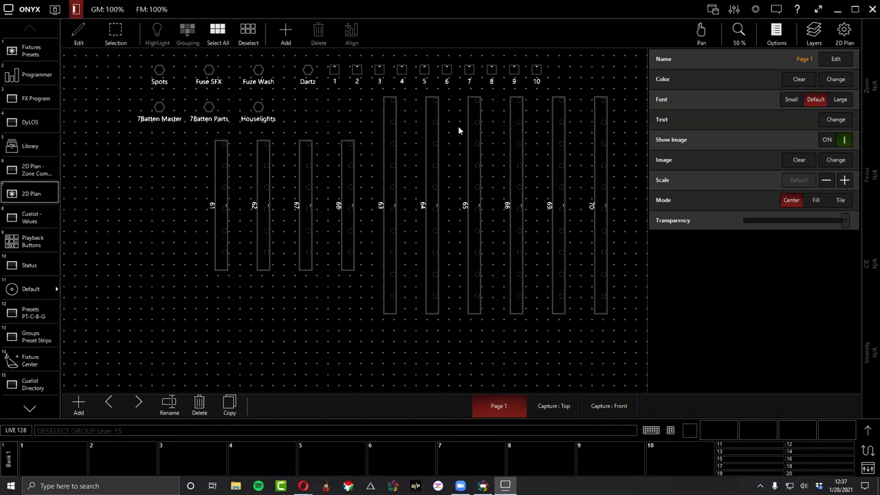
{"action": "left_click", "coordinate": [550, 403]}
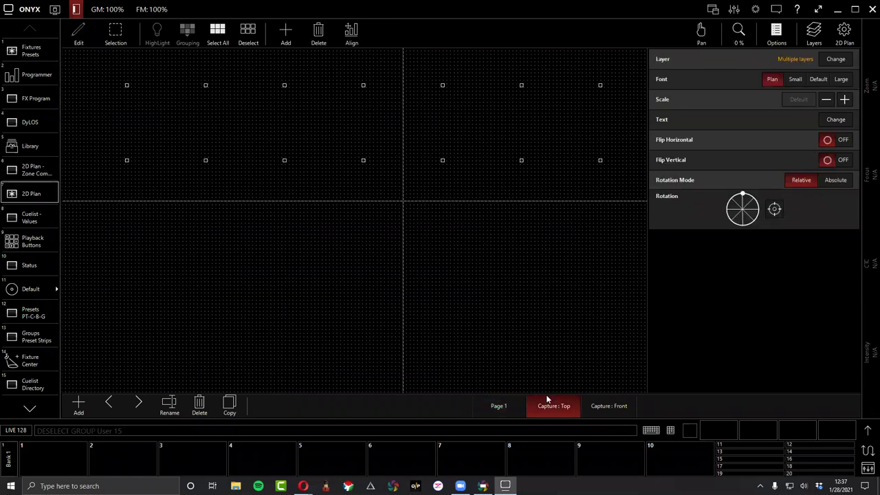
{"action": "left_click", "coordinate": [607, 405]}
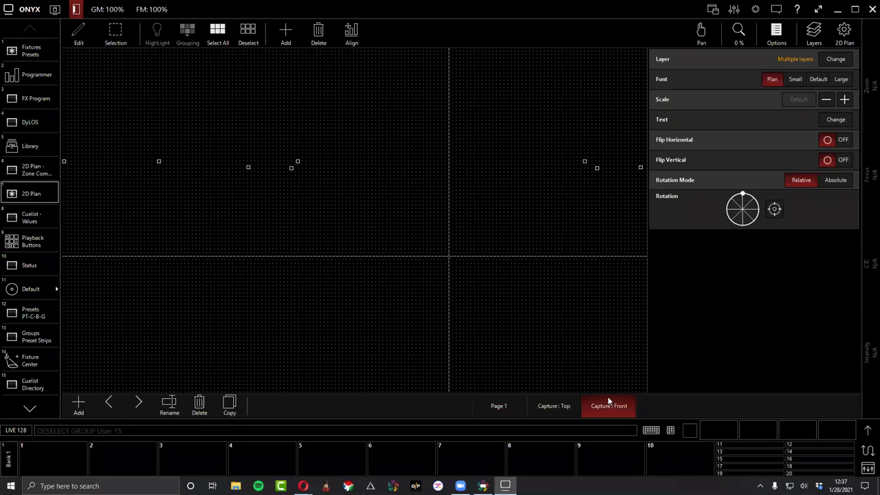
{"action": "left_click", "coordinate": [500, 408]}
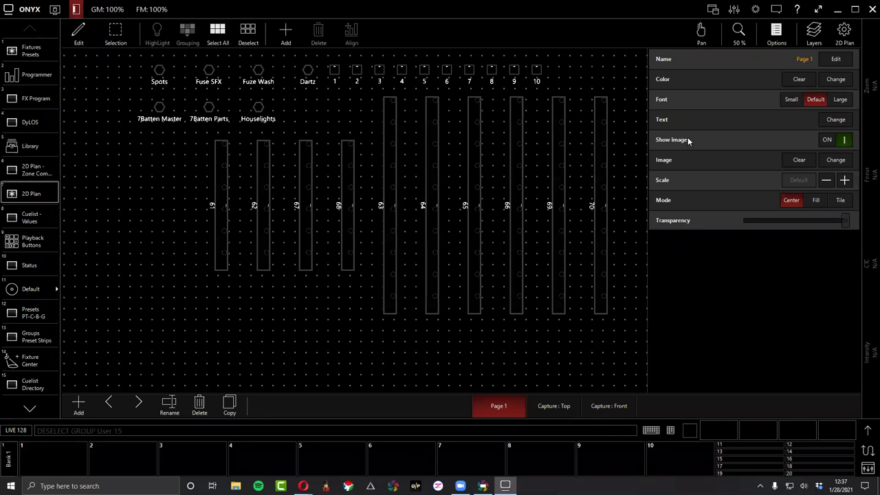
Load onyxland.png from Samples > Background Images as Page 1's background image.
{"action": "left_click", "coordinate": [842, 161]}
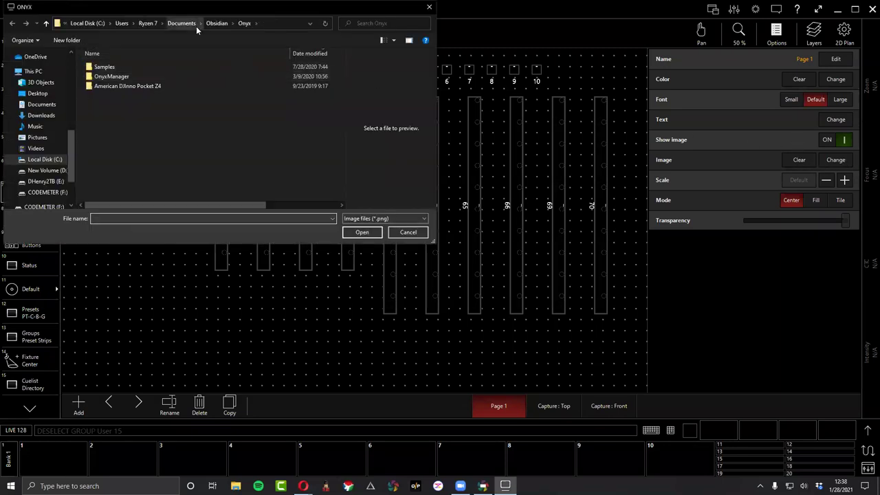
{"action": "double_click", "coordinate": [112, 67]}
{"action": "double_click", "coordinate": [112, 67]}
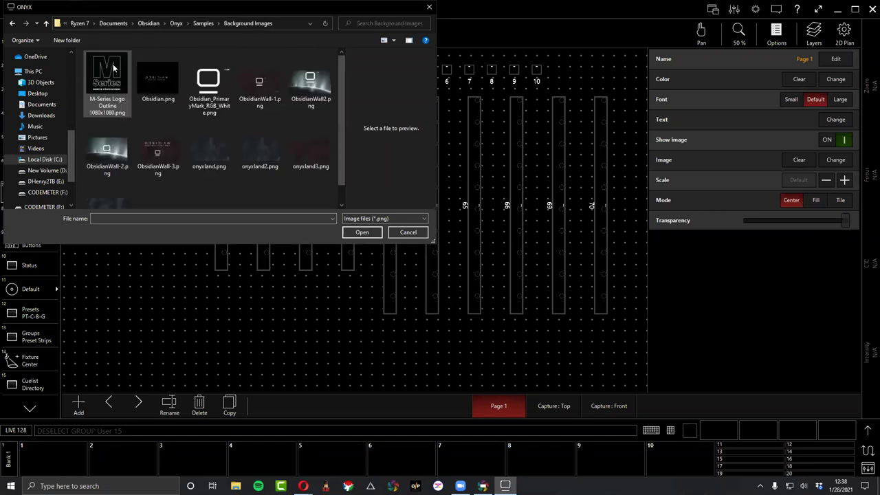
{"action": "scroll", "coordinate": [306, 106], "scroll_direction": "down", "scroll_amount": 1}
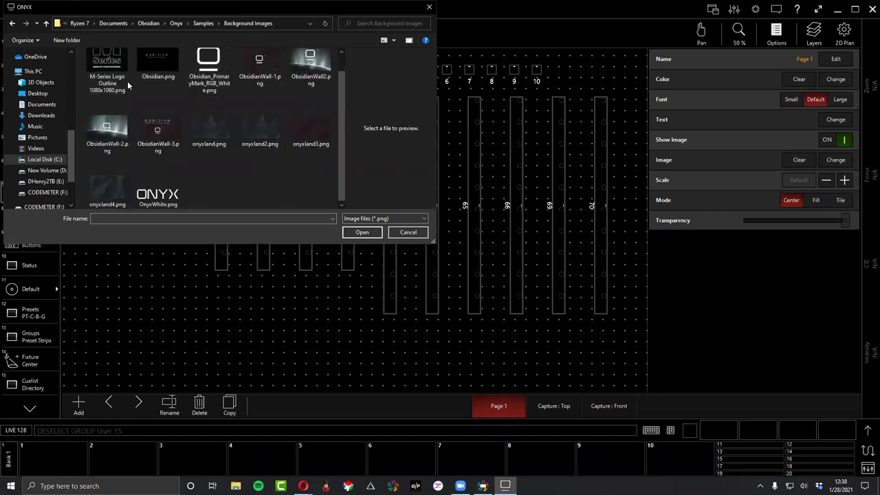
{"action": "scroll", "coordinate": [279, 149], "scroll_direction": "up", "scroll_amount": 1}
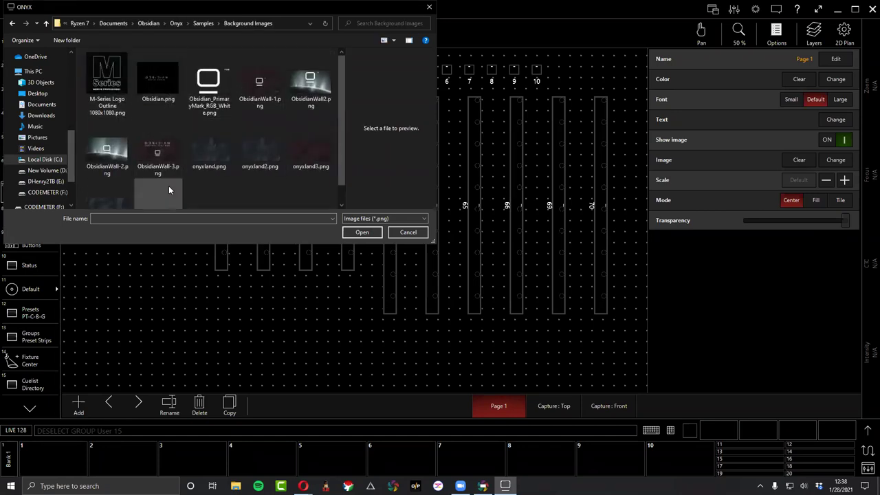
{"action": "scroll", "coordinate": [139, 150], "scroll_direction": "down", "scroll_amount": 1}
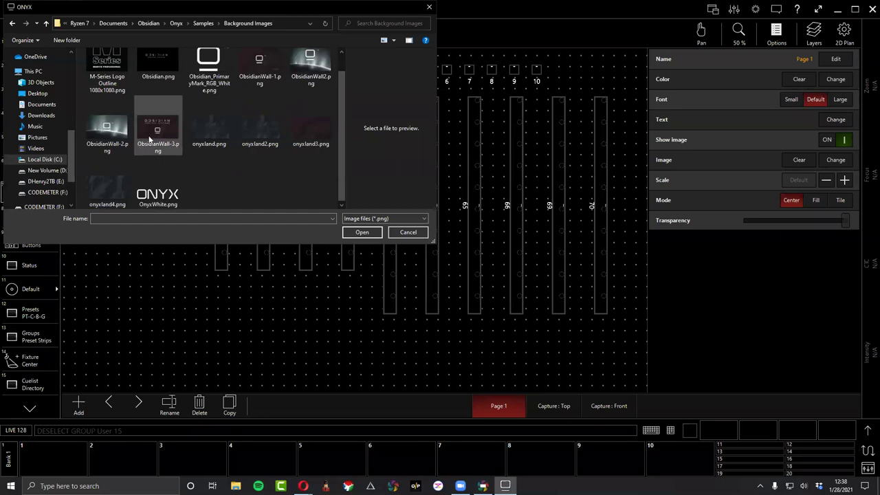
{"action": "left_click", "coordinate": [201, 130]}
{"action": "double_click", "coordinate": [201, 129]}
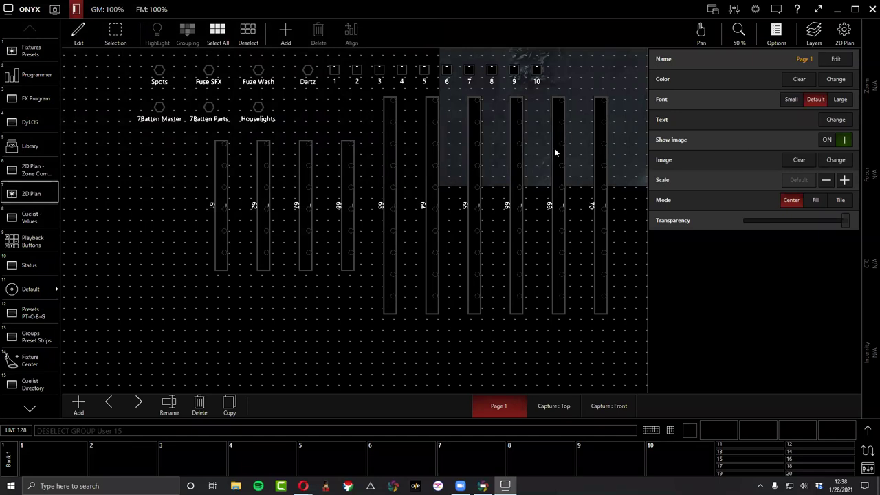
{"action": "scroll", "coordinate": [502, 223], "scroll_direction": "down", "scroll_amount": 5}
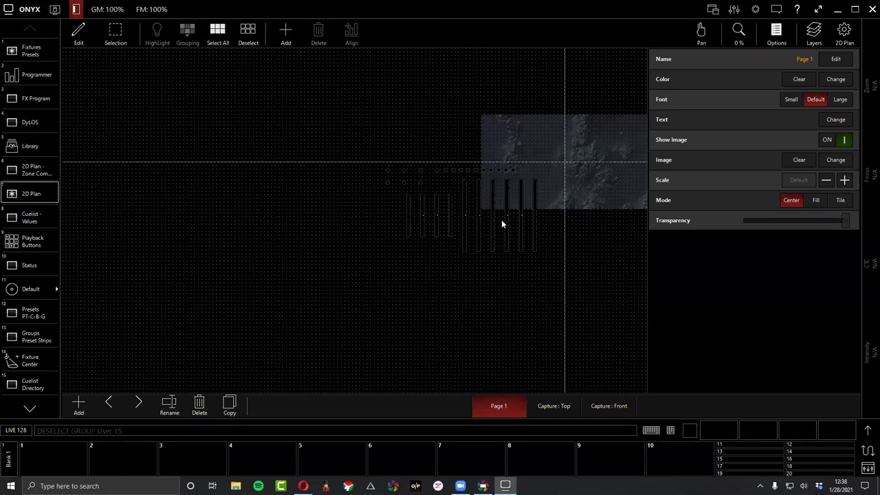
{"action": "scroll", "coordinate": [533, 192], "scroll_direction": "up", "scroll_amount": 4}
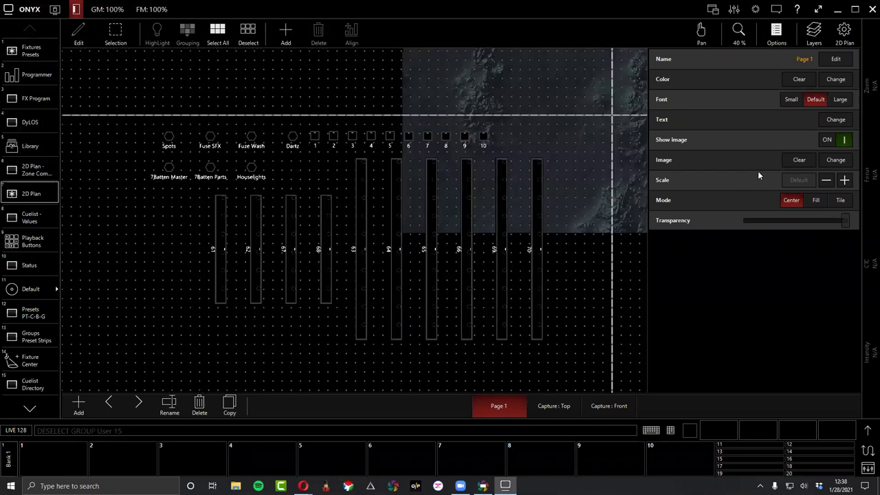
Set the background image Mode to Center and adjust its Scale to cover the plan.
{"action": "left_click", "coordinate": [846, 181]}
{"action": "left_click", "coordinate": [845, 181]}
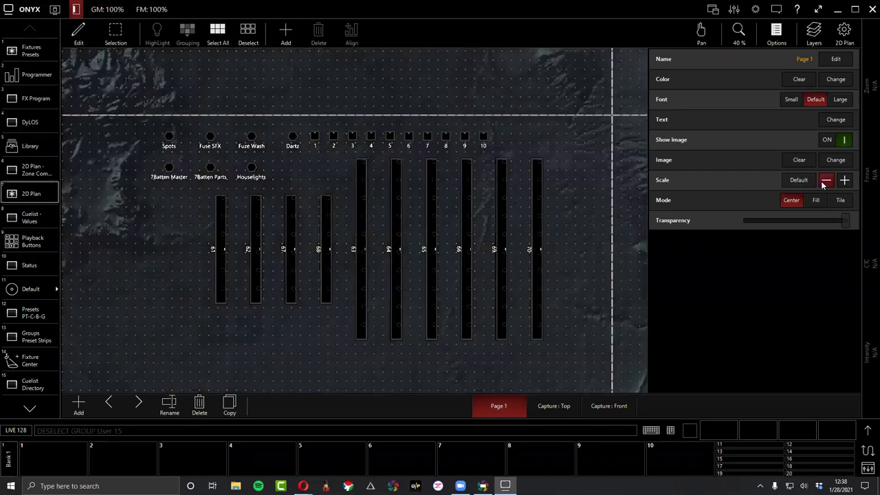
{"action": "left_click", "coordinate": [825, 180]}
{"action": "left_click", "coordinate": [826, 181]}
{"action": "left_click", "coordinate": [817, 200]}
{"action": "left_click", "coordinate": [845, 180]}
{"action": "left_click", "coordinate": [844, 180]}
{"action": "left_click", "coordinate": [844, 180]}
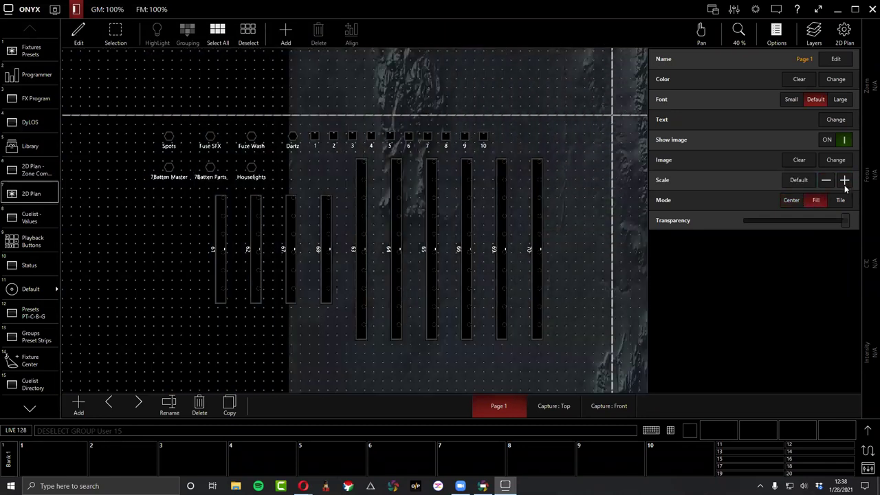
{"action": "left_click", "coordinate": [841, 200]}
{"action": "left_click", "coordinate": [789, 200]}
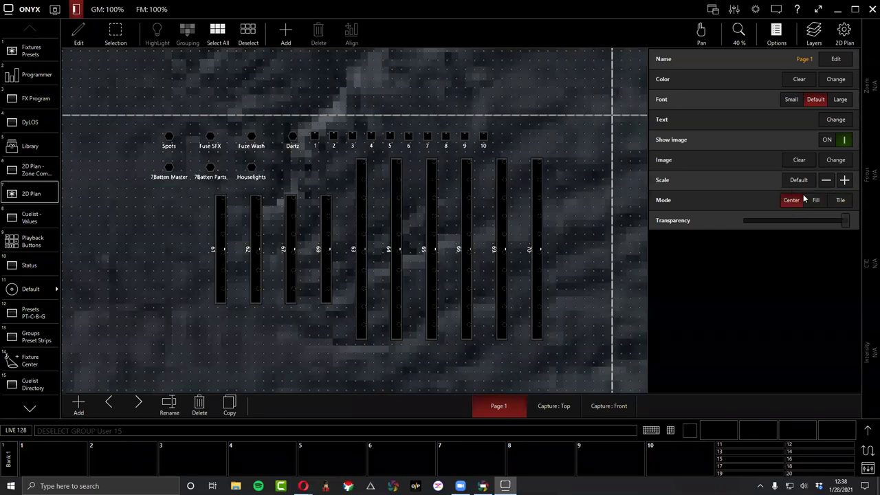
{"action": "left_click", "coordinate": [821, 183]}
{"action": "left_click", "coordinate": [822, 183]}
{"action": "left_click", "coordinate": [821, 183]}
{"action": "left_click", "coordinate": [821, 183]}
{"action": "left_click", "coordinate": [844, 181]}
{"action": "left_click", "coordinate": [843, 181]}
{"action": "left_click", "coordinate": [843, 181]}
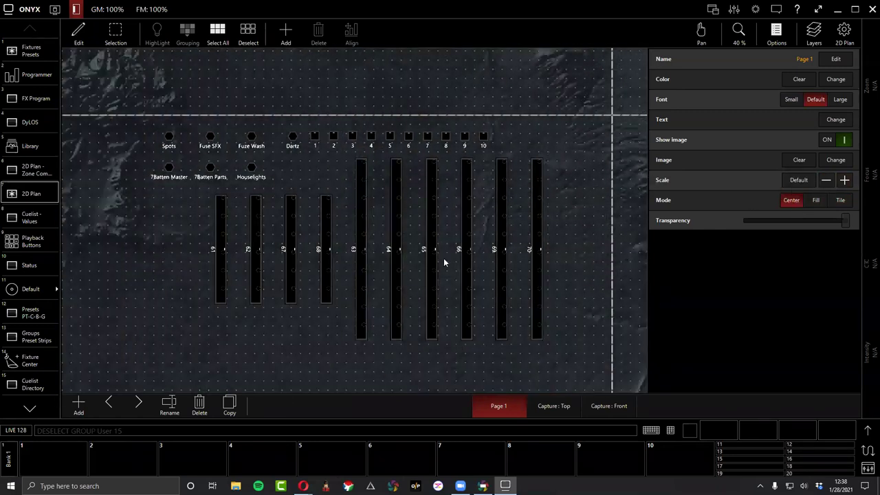
{"action": "scroll", "coordinate": [352, 269], "scroll_direction": "up", "scroll_amount": 2}
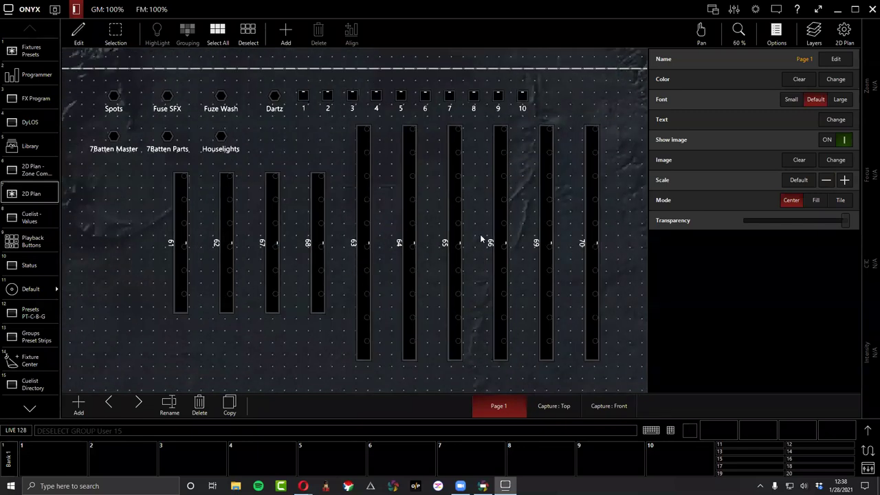
Dim the background with the Transparency slider and check the result in live view.
{"action": "left_click_drag", "start_coordinate": [845, 220], "coordinate": [737, 232]}
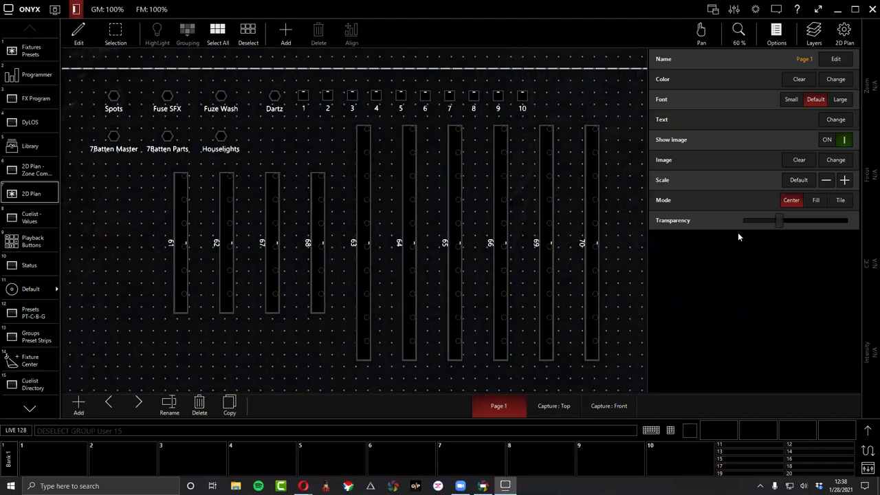
{"action": "left_click", "coordinate": [79, 32]}
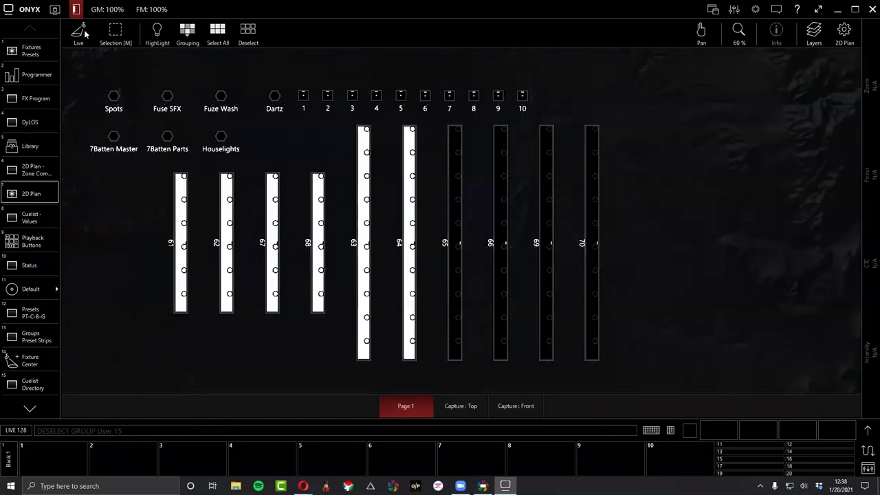
{"action": "left_click", "coordinate": [80, 31]}
{"action": "left_click", "coordinate": [79, 32]}
{"action": "left_click", "coordinate": [82, 32]}
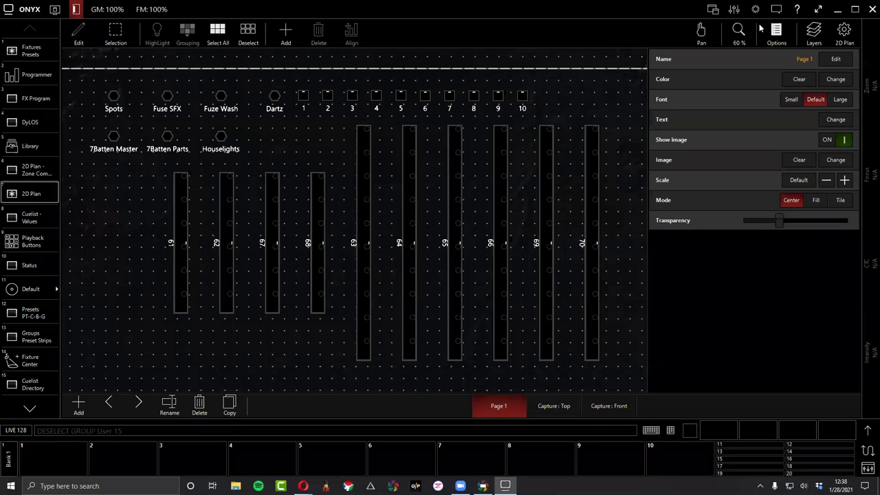
Add Layer 2 to Page 1 and make it the active layer.
{"action": "left_click", "coordinate": [813, 31]}
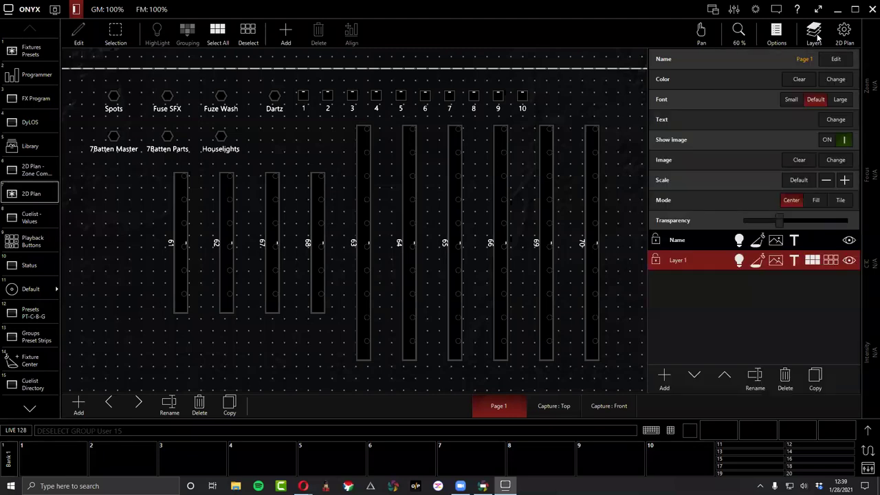
{"action": "left_click", "coordinate": [547, 407]}
{"action": "left_click", "coordinate": [603, 407]}
{"action": "left_click", "coordinate": [489, 405]}
{"action": "left_click", "coordinate": [663, 374]}
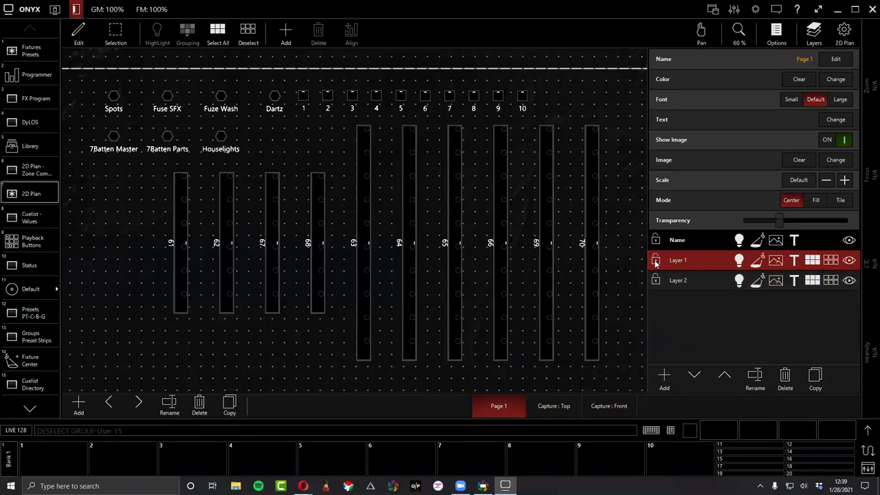
{"action": "left_click", "coordinate": [674, 280]}
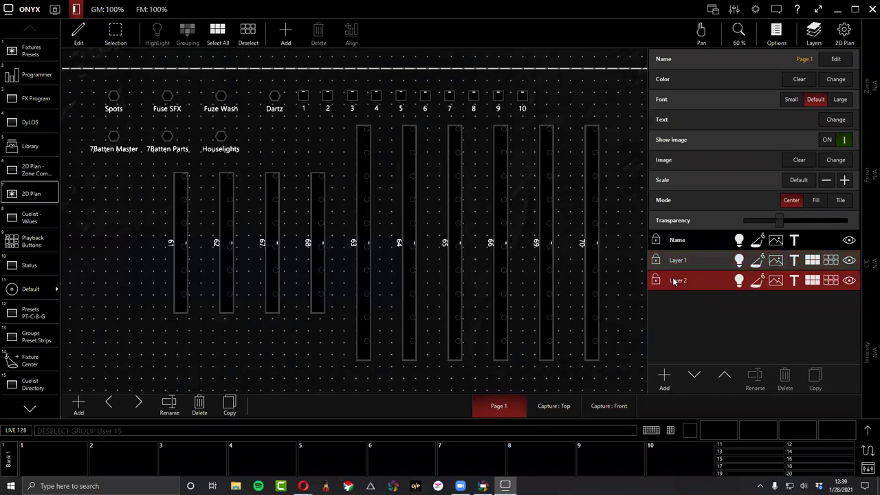
Select the Dartz group and place fixtures 31–58 in a line across the plan top.
{"action": "left_click", "coordinate": [31, 50]}
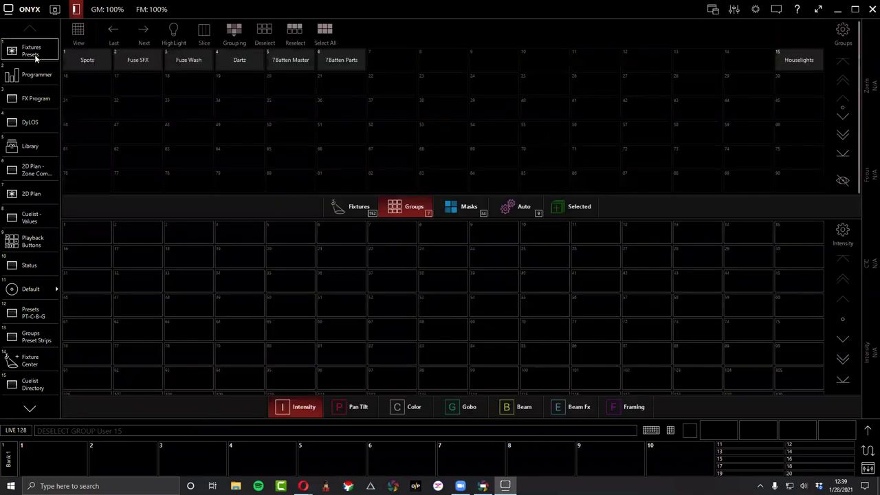
{"action": "left_click", "coordinate": [240, 61]}
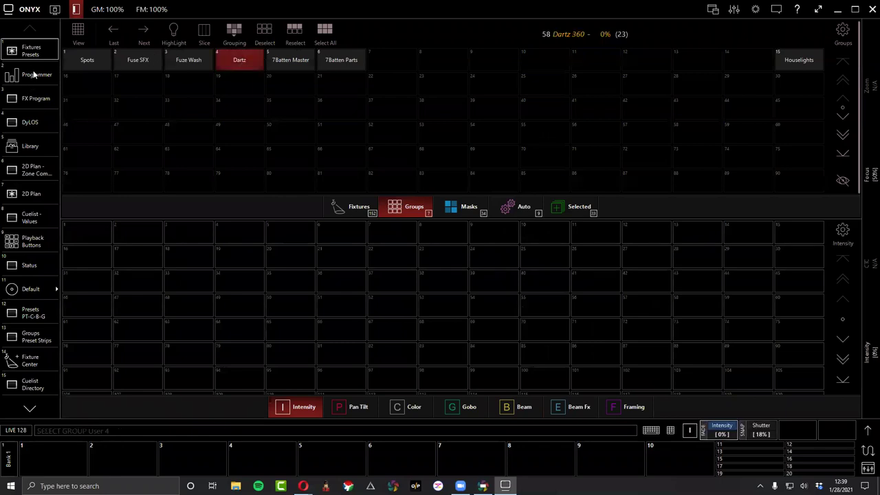
{"action": "left_click", "coordinate": [39, 191]}
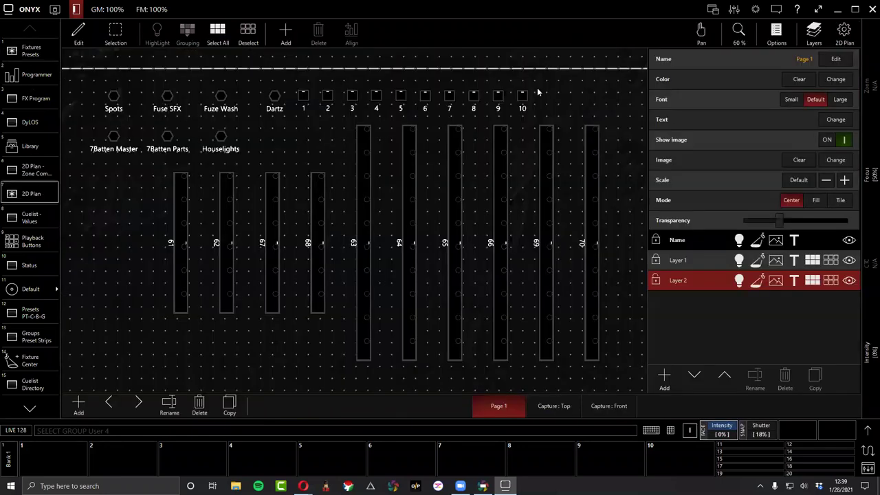
{"action": "left_click", "coordinate": [288, 38]}
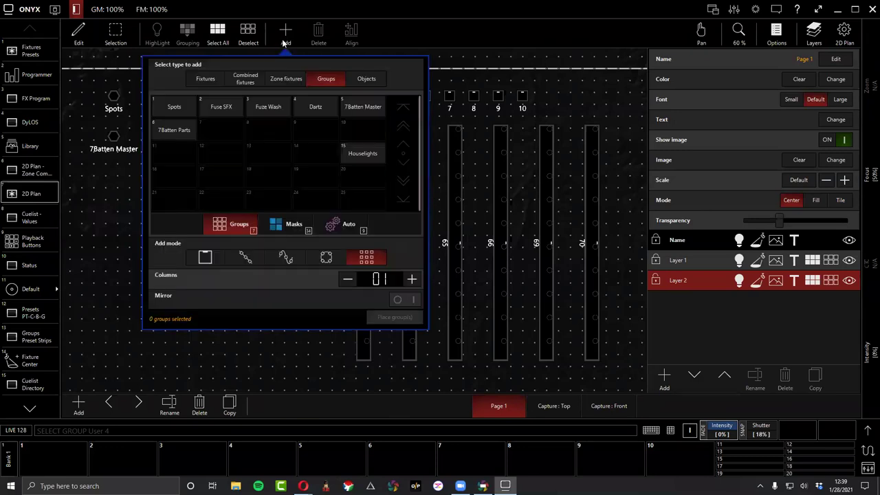
{"action": "left_click", "coordinate": [207, 79]}
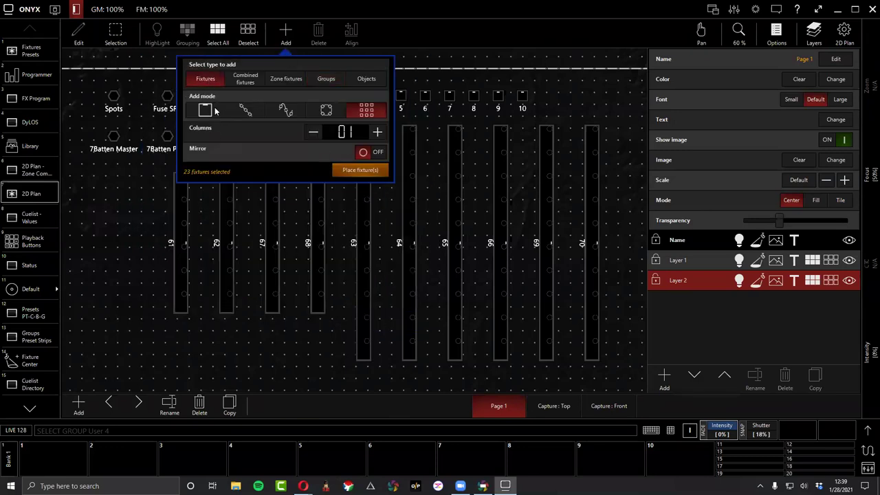
{"action": "left_click", "coordinate": [243, 111]}
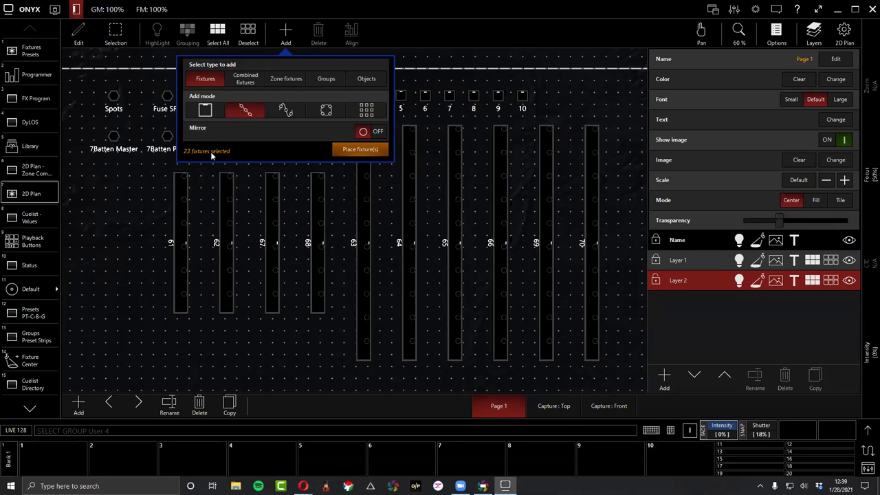
{"action": "left_click", "coordinate": [370, 151]}
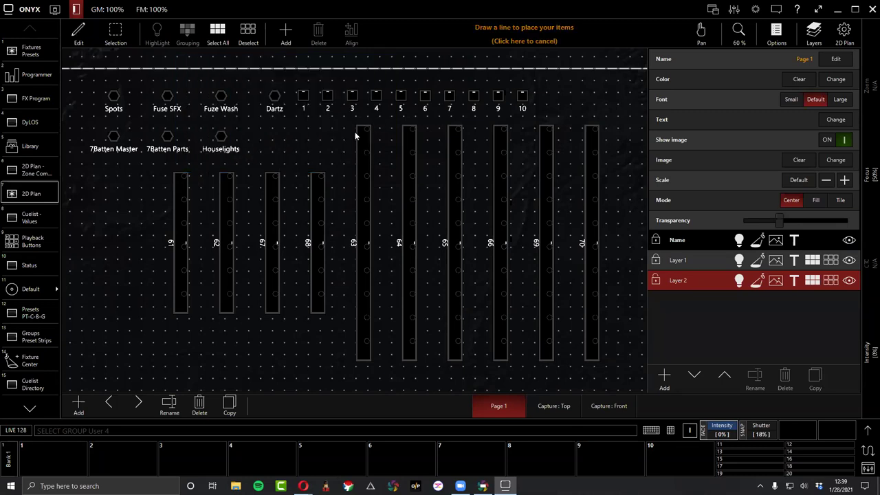
{"action": "left_click_drag", "start_coordinate": [300, 71], "coordinate": [563, 62]}
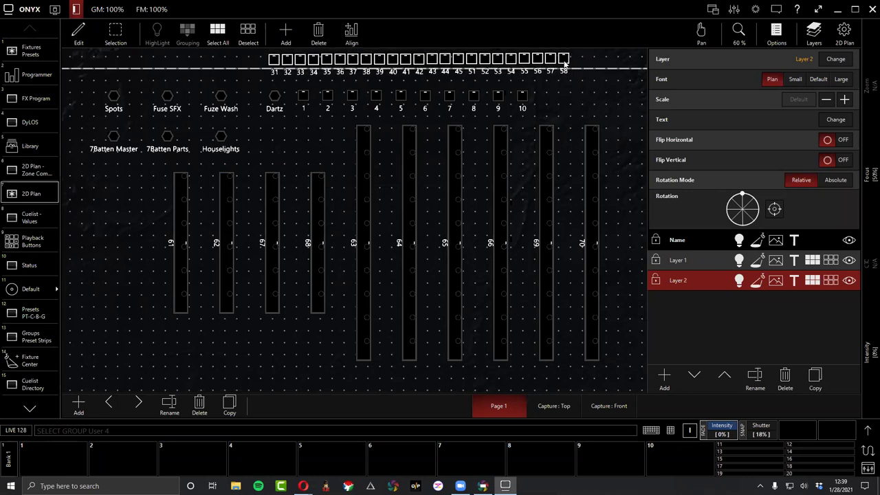
Test Layer 2's fixture and label toggles and both layers' visibility, restoring everything.
{"action": "left_click", "coordinate": [739, 280]}
{"action": "left_click", "coordinate": [740, 281]}
{"action": "left_click", "coordinate": [794, 281]}
{"action": "left_click", "coordinate": [794, 281]}
{"action": "left_click", "coordinate": [833, 283]}
{"action": "left_click", "coordinate": [816, 282]}
{"action": "left_click", "coordinate": [833, 283]}
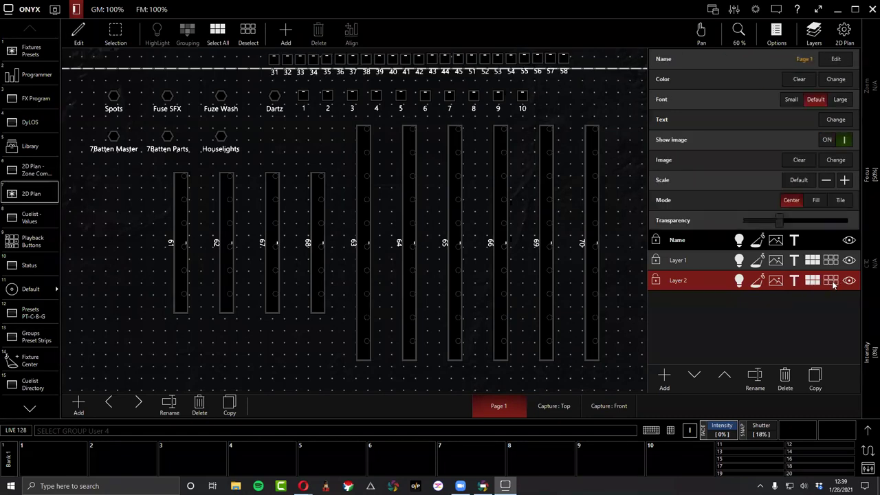
{"action": "left_click", "coordinate": [849, 280]}
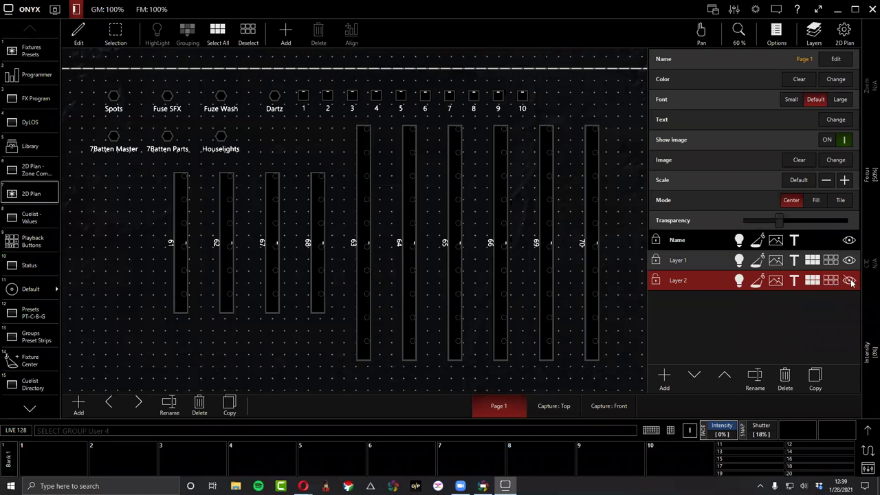
{"action": "left_click", "coordinate": [850, 280]}
{"action": "left_click", "coordinate": [848, 260]}
{"action": "left_click", "coordinate": [848, 260]}
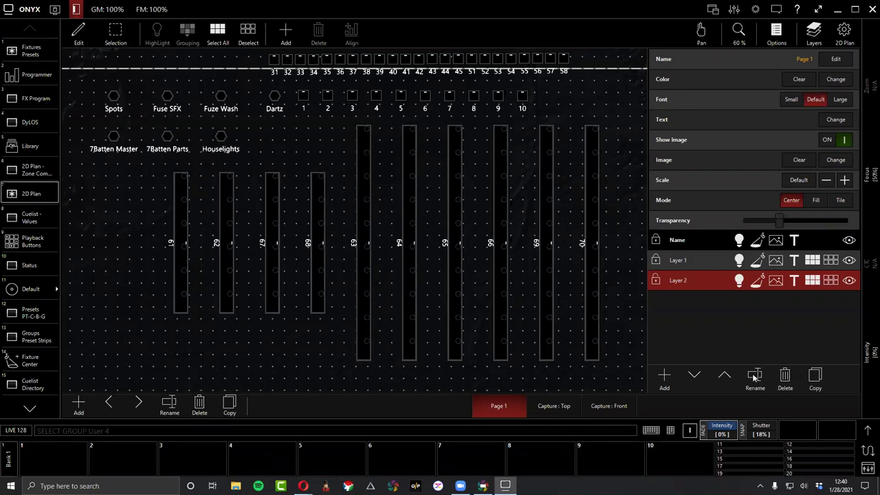
Try Layer 2's stacking order and Layer 1's fixture visibility, leaving both unchanged.
{"action": "left_click", "coordinate": [721, 376]}
{"action": "left_click", "coordinate": [698, 378]}
{"action": "left_click", "coordinate": [849, 259]}
{"action": "left_click", "coordinate": [850, 260]}
Close the Layers panel and switch the 2D plan to live view.
{"action": "left_click", "coordinate": [810, 33]}
{"action": "left_click", "coordinate": [810, 34]}
{"action": "left_click", "coordinate": [809, 33]}
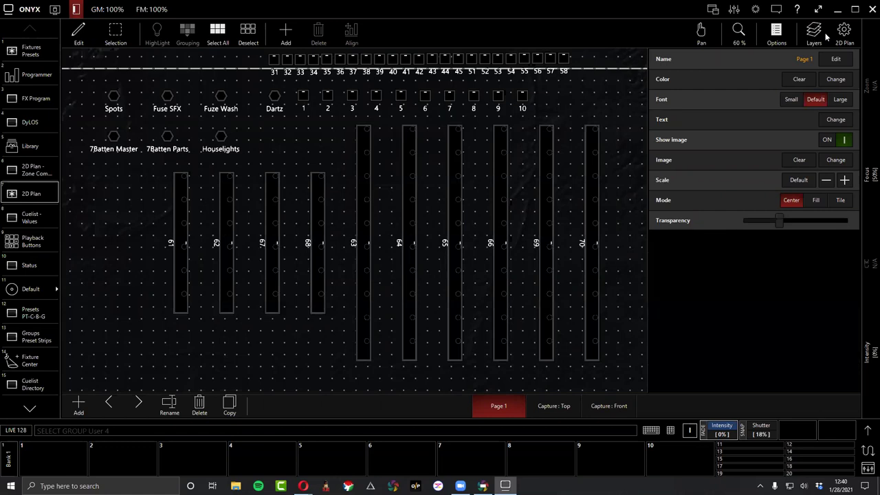
{"action": "left_click", "coordinate": [76, 32]}
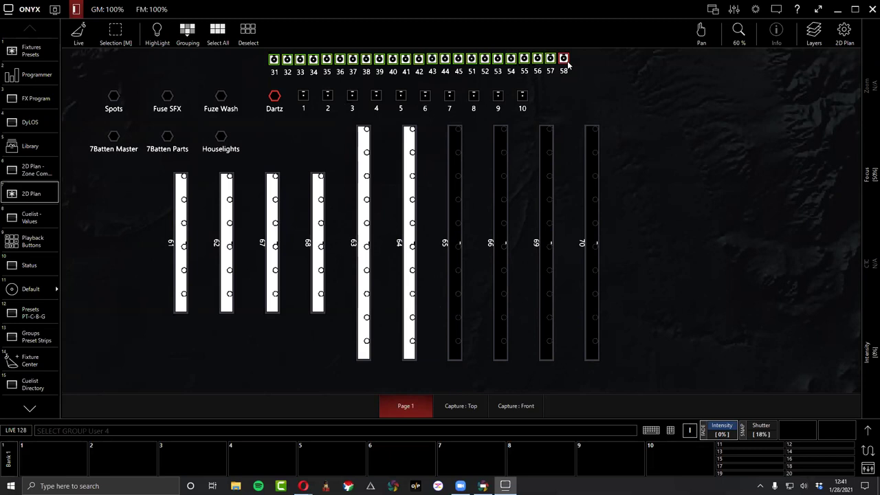
Bring Dartz fixtures 31–58 to full intensity and pure blue, with Red and Green at 0.
{"action": "left_click", "coordinate": [867, 430]}
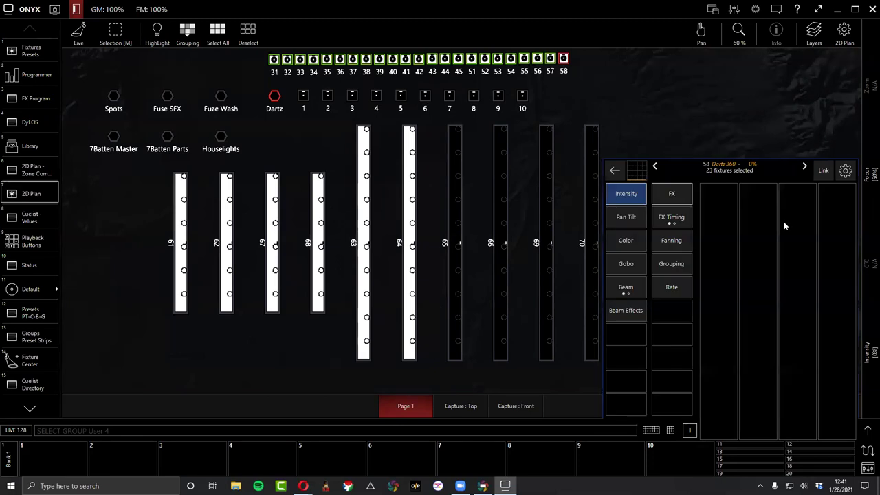
{"action": "left_click", "coordinate": [716, 218]}
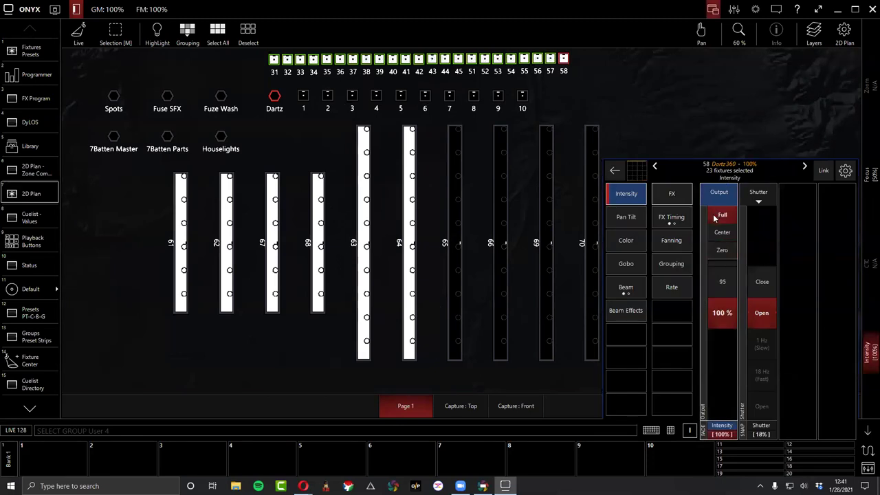
{"action": "left_click", "coordinate": [637, 227]}
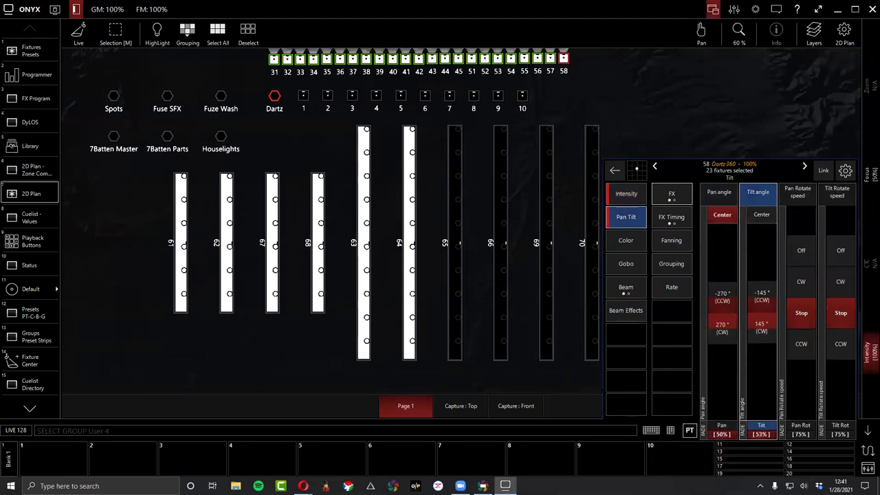
{"action": "left_click", "coordinate": [633, 246]}
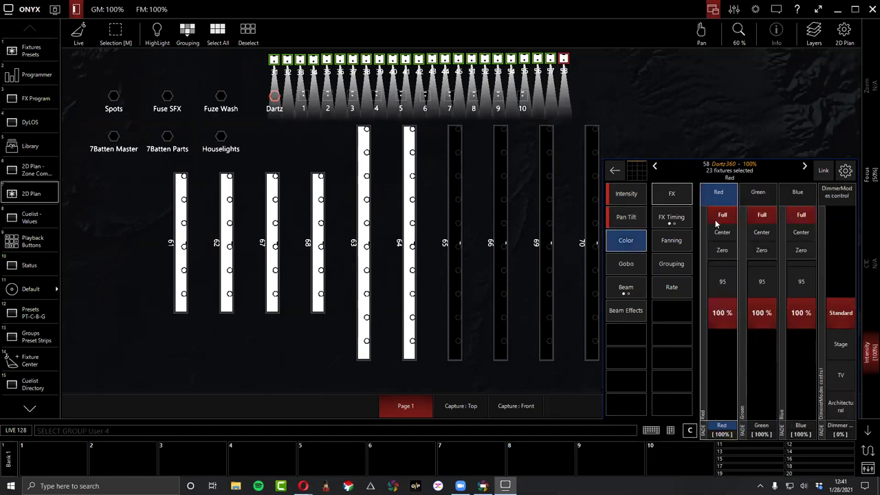
{"action": "left_click", "coordinate": [725, 252]}
{"action": "left_click", "coordinate": [754, 254]}
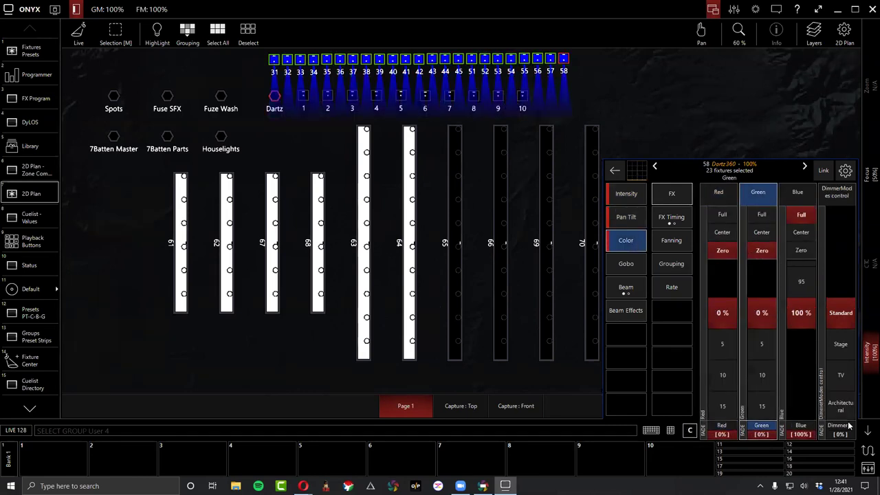
{"action": "left_click", "coordinate": [867, 429]}
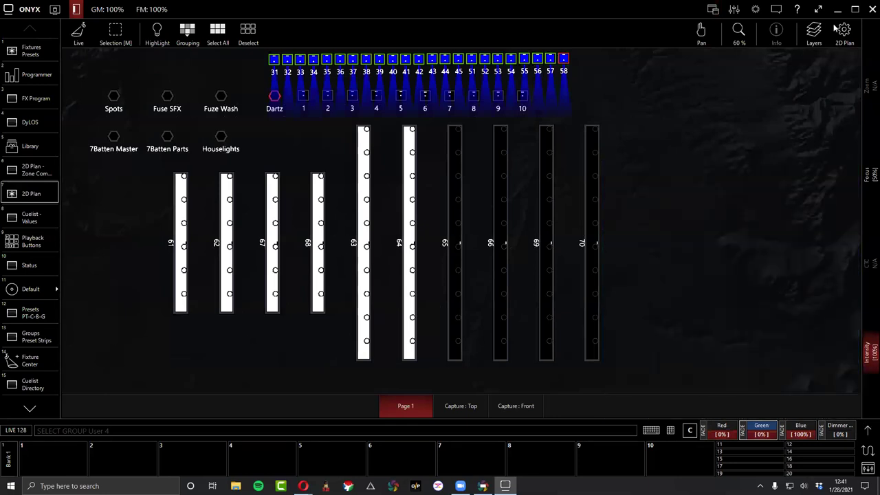
Check the plan layers list, then switch the 2D plan into edit mode.
{"action": "left_click", "coordinate": [815, 34]}
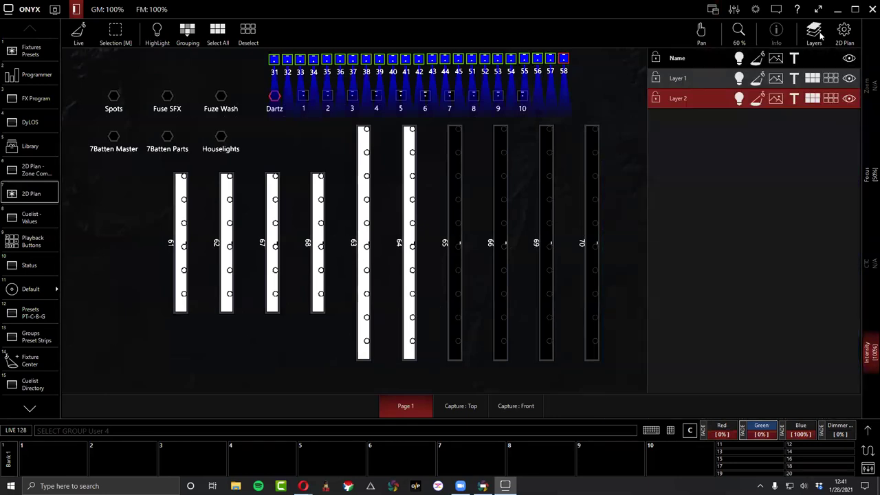
{"action": "left_click", "coordinate": [818, 34]}
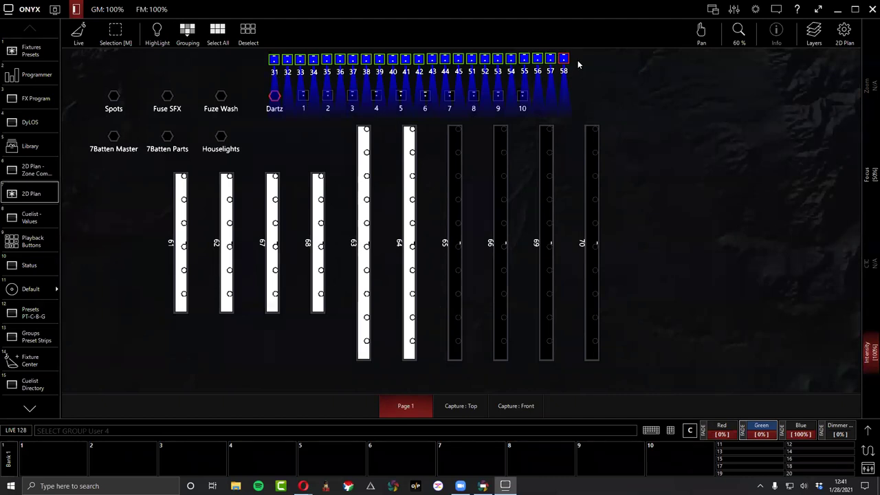
{"action": "left_click", "coordinate": [79, 31]}
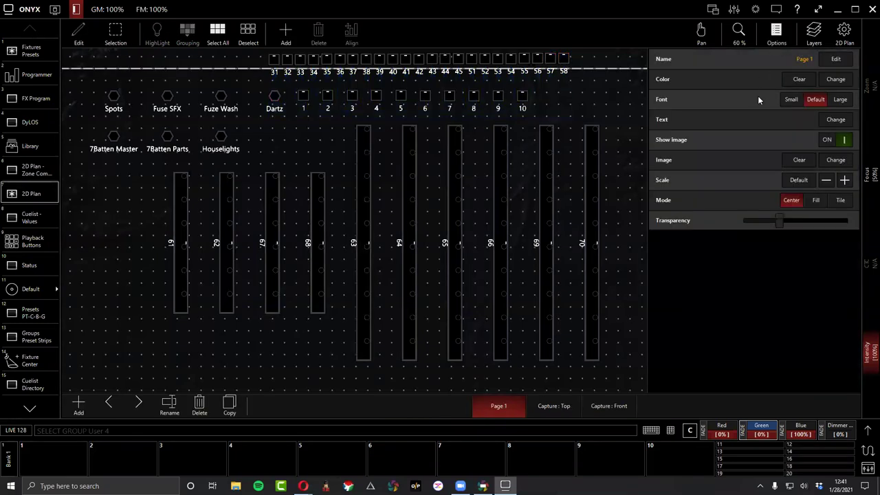
Pan the plan and marquee-select the top row of fixtures 31–58.
{"action": "left_click_drag", "start_coordinate": [264, 57], "coordinate": [211, 59]}
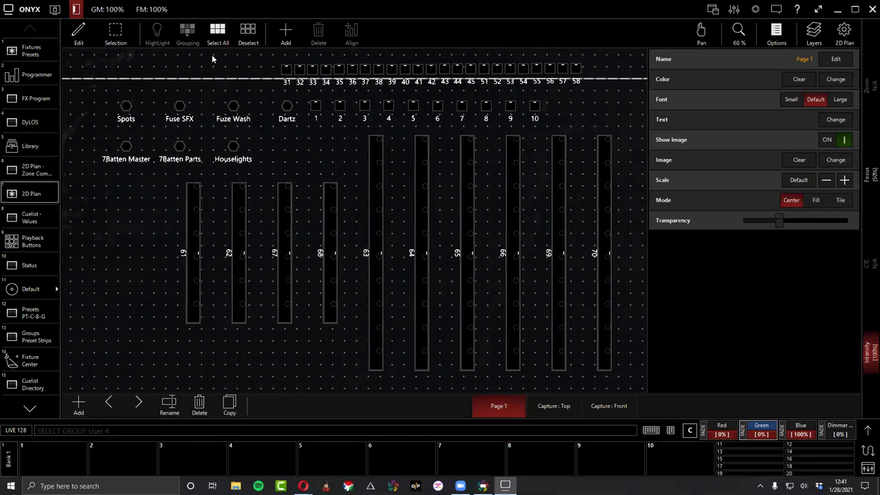
{"action": "left_click", "coordinate": [701, 30]}
{"action": "left_click_drag", "start_coordinate": [589, 87], "coordinate": [265, 64]}
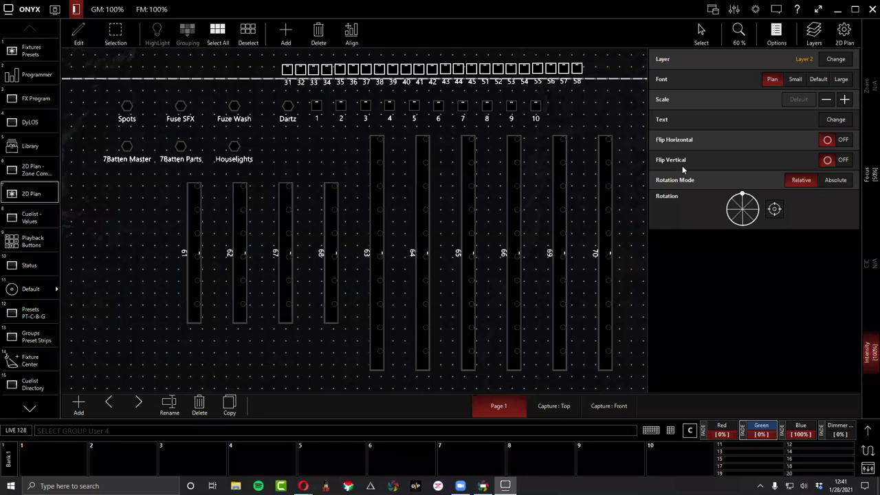
Compare label formats and settle on '# %' (number and percentage), then pick fixture 31.
{"action": "left_click", "coordinate": [832, 121]}
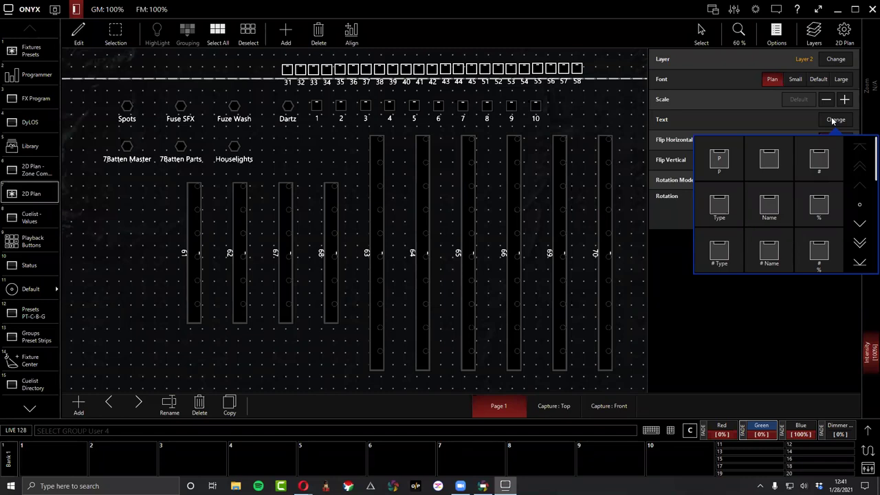
{"action": "left_click", "coordinate": [822, 203]}
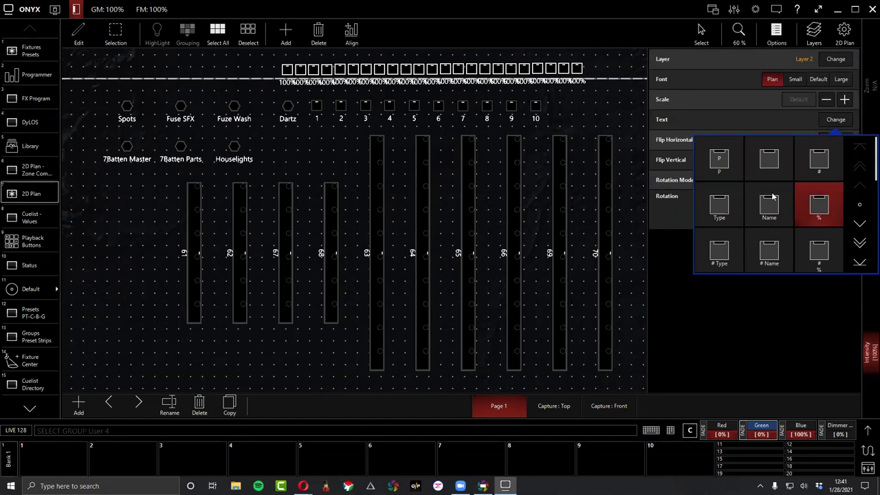
{"action": "left_click", "coordinate": [814, 253]}
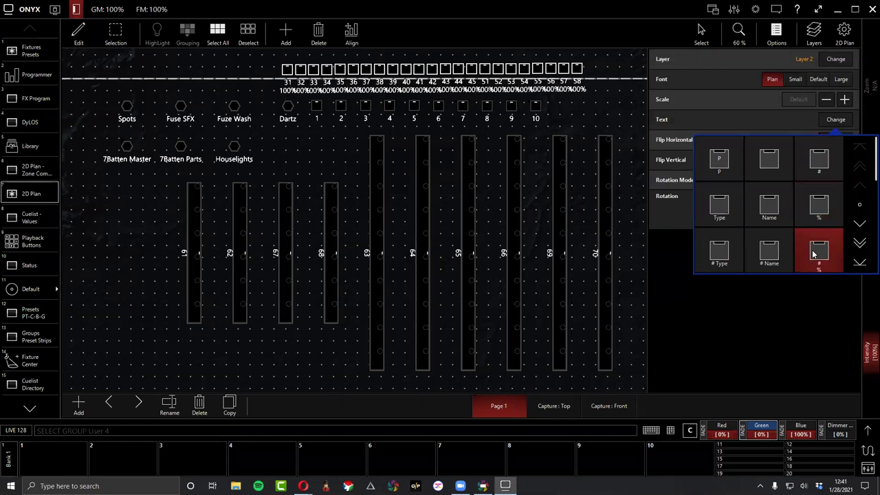
{"action": "left_click", "coordinate": [776, 252]}
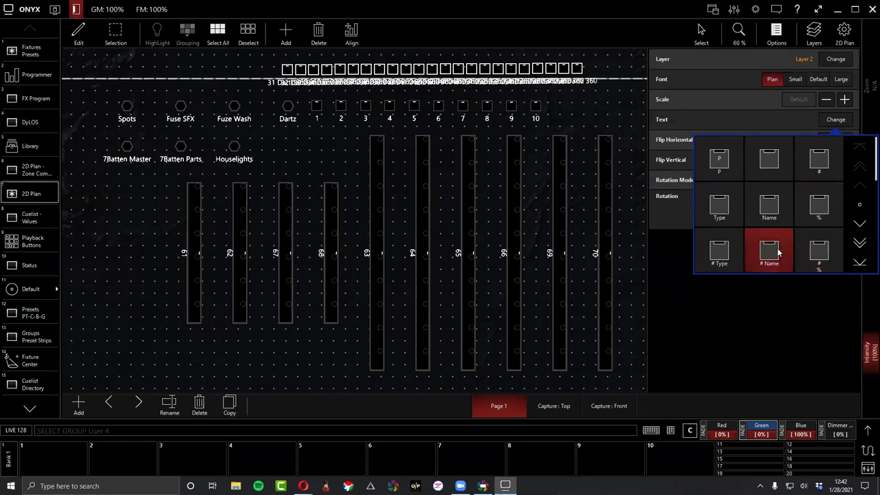
{"action": "left_click", "coordinate": [816, 253]}
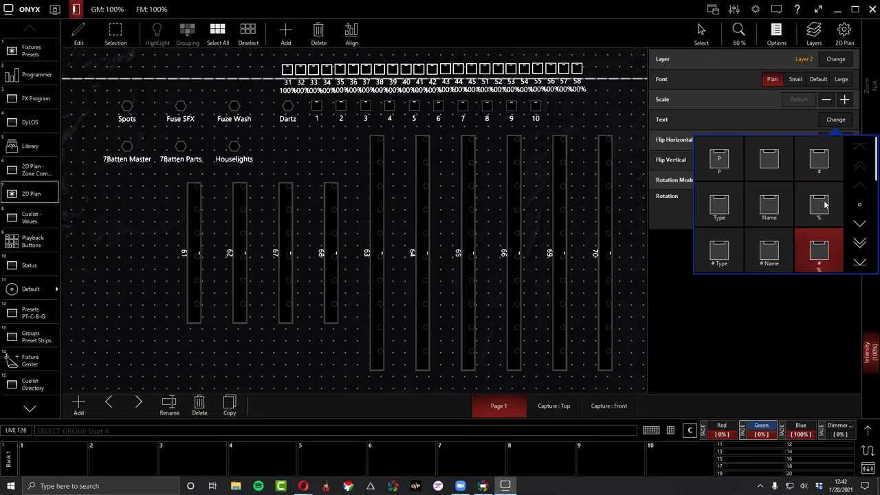
{"action": "left_click", "coordinate": [825, 204]}
{"action": "left_click", "coordinate": [822, 245]}
{"action": "left_click", "coordinate": [713, 254]}
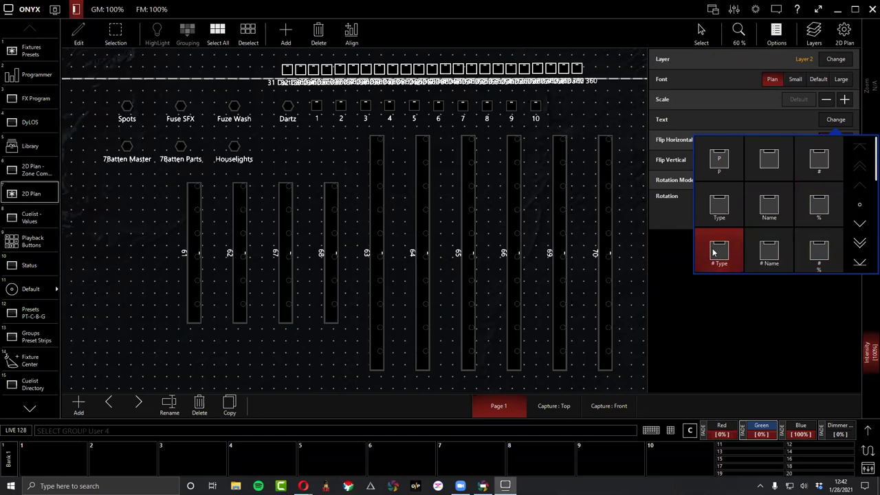
{"action": "left_click", "coordinate": [827, 252]}
{"action": "left_click", "coordinate": [261, 65]}
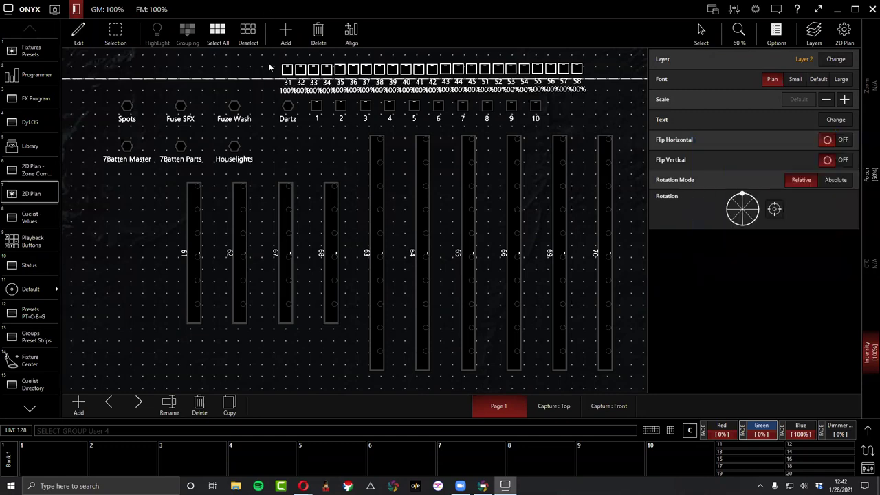
{"action": "left_click", "coordinate": [272, 68]}
{"action": "left_click", "coordinate": [281, 70]}
Move fixture 31 to the far left, Spread Horizontal fixtures 31–58, and return to Live.
{"action": "left_click_drag", "start_coordinate": [282, 70], "coordinate": [610, 91]}
{"action": "left_click", "coordinate": [352, 33]}
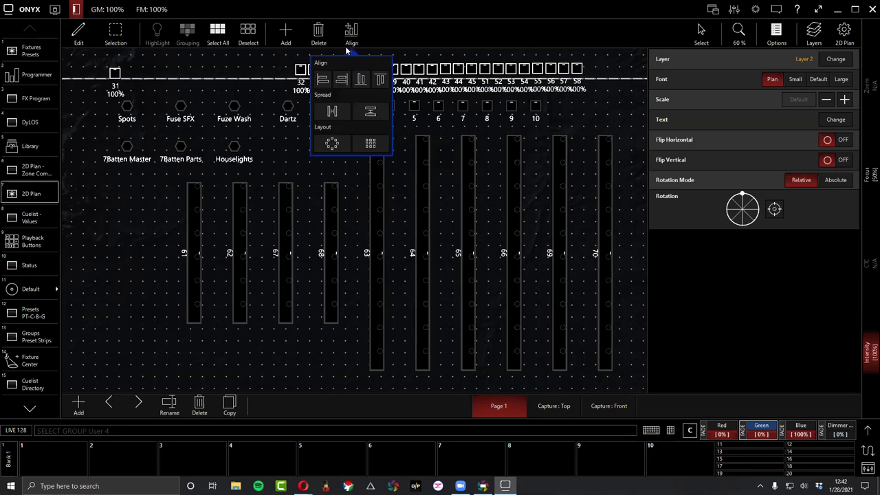
{"action": "left_click", "coordinate": [333, 110]}
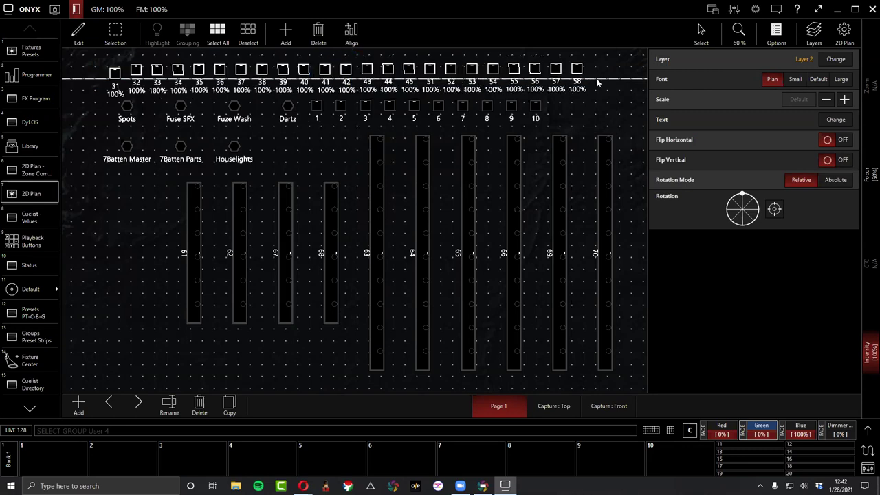
{"action": "left_click", "coordinate": [77, 33]}
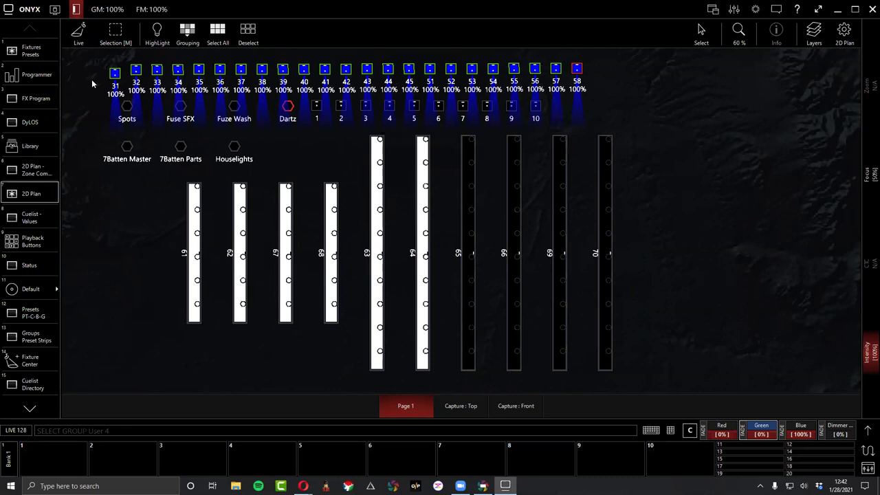
Re-enter edit mode and marquee-select the top row of fixtures 31–58.
{"action": "left_click", "coordinate": [81, 35]}
{"action": "left_click", "coordinate": [117, 74]}
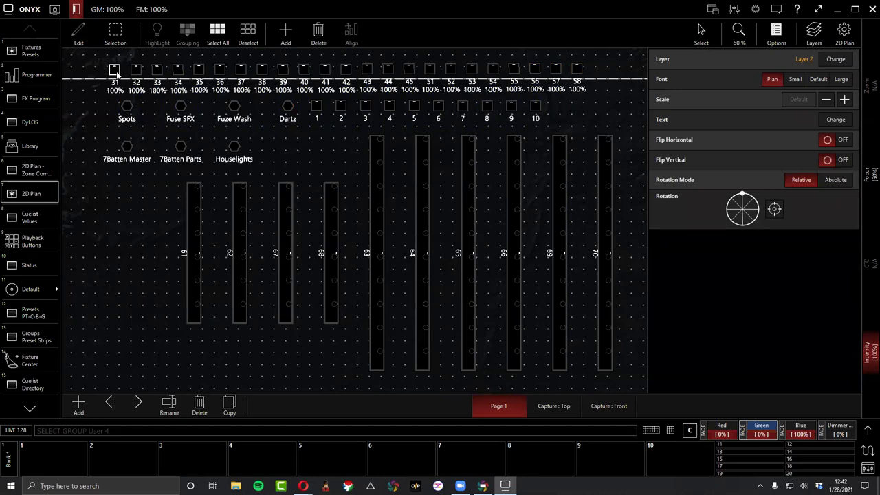
{"action": "left_click", "coordinate": [103, 61]}
{"action": "left_click_drag", "start_coordinate": [98, 57], "coordinate": [632, 100]}
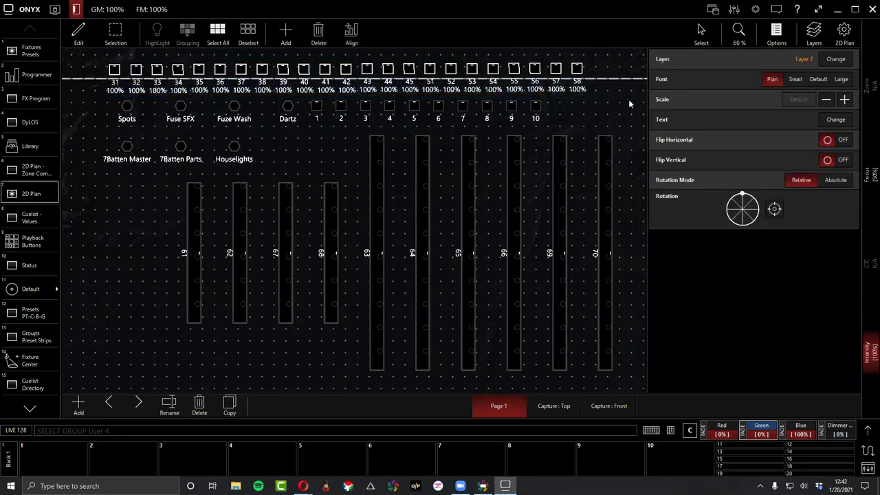
Try Name and Name - Type label formats, then return to number and percentage.
{"action": "left_click", "coordinate": [834, 121]}
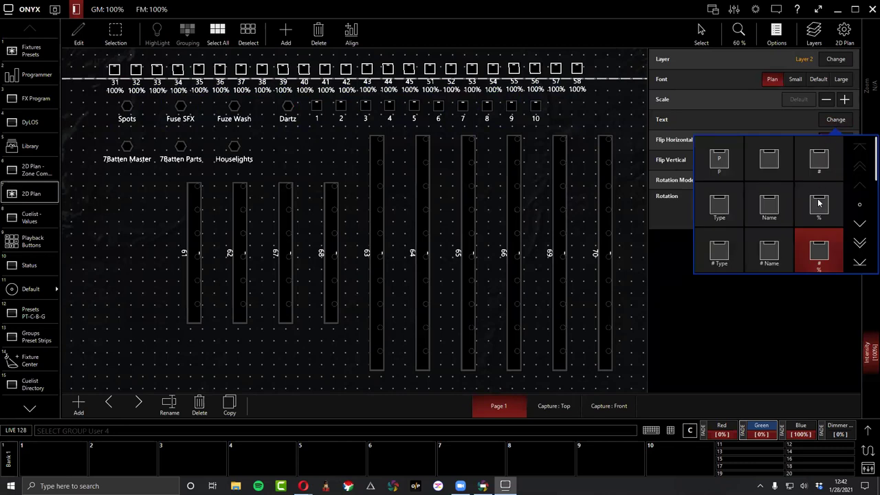
{"action": "left_click", "coordinate": [858, 213]}
{"action": "left_click_drag", "start_coordinate": [857, 212], "coordinate": [860, 227]}
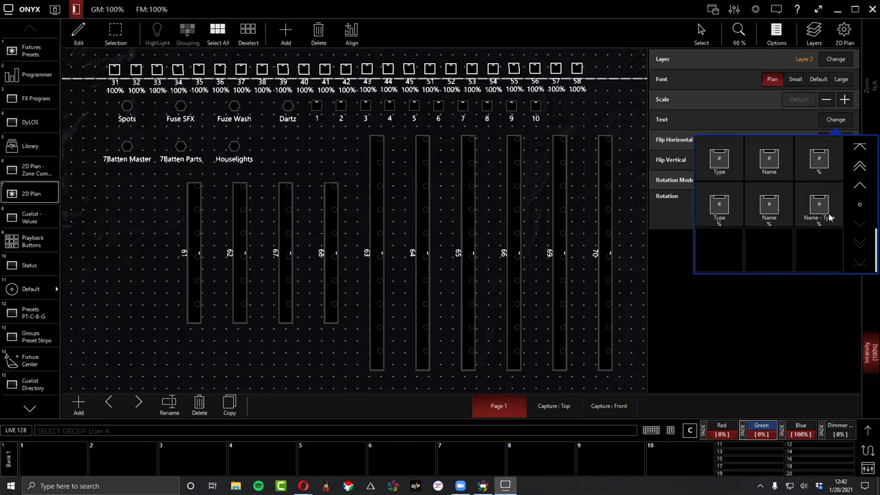
{"action": "left_click", "coordinate": [775, 210]}
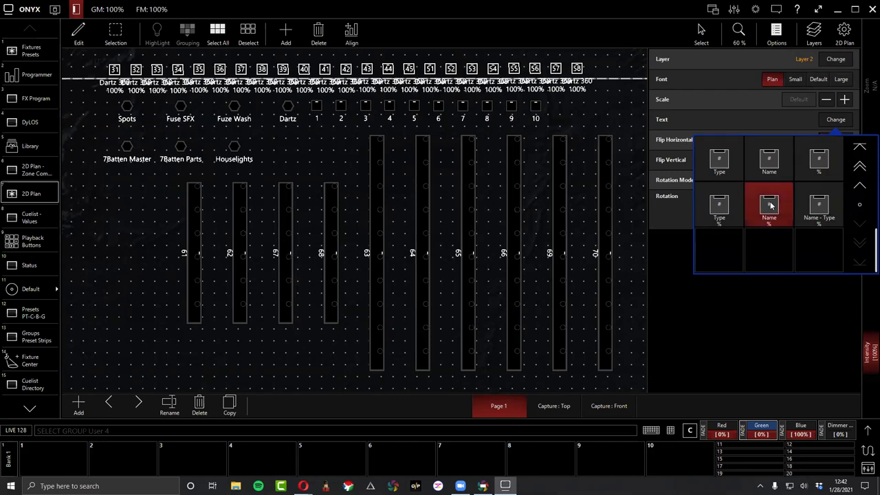
{"action": "left_click", "coordinate": [811, 205]}
{"action": "left_click", "coordinate": [814, 165]}
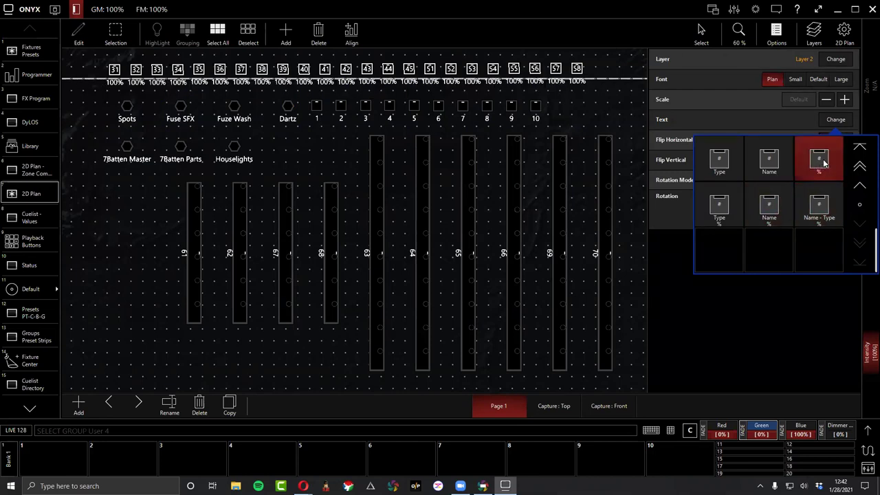
{"action": "left_click", "coordinate": [862, 187]}
{"action": "left_click", "coordinate": [862, 187]}
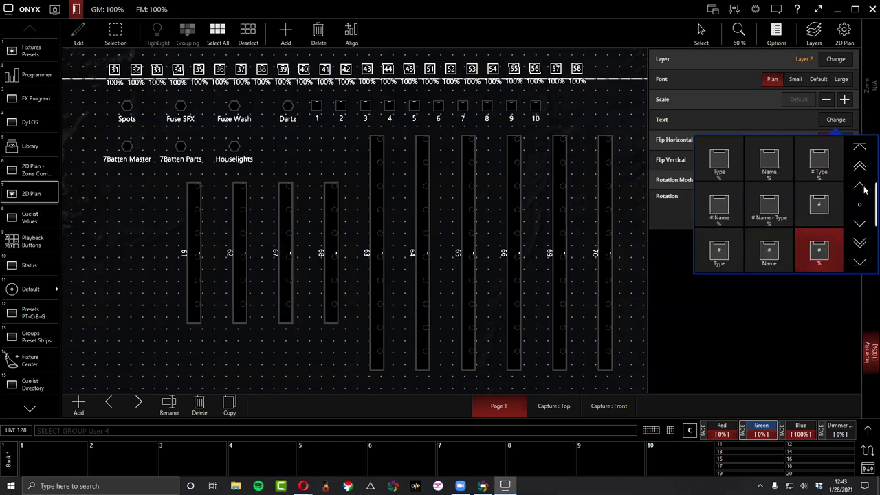
{"action": "left_click", "coordinate": [859, 185]}
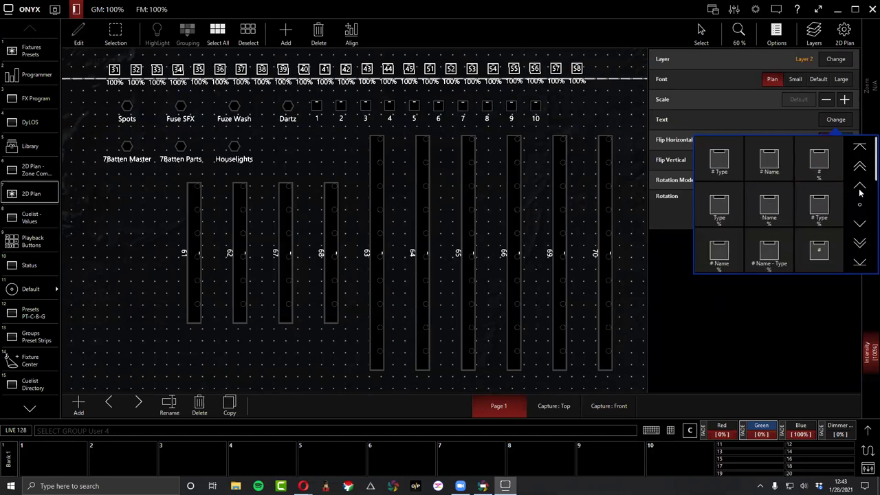
{"action": "left_click", "coordinate": [860, 187]}
{"action": "left_click", "coordinate": [862, 188]}
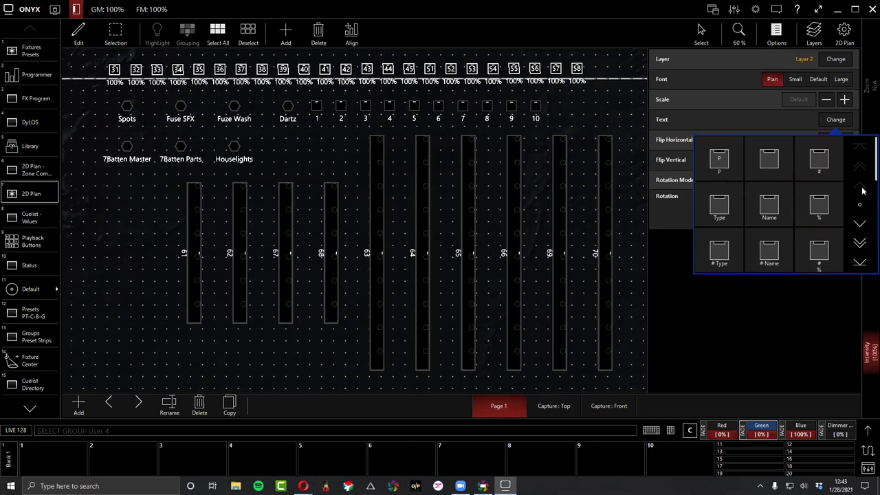
Cycle through Number, Type, Name and percent labels, finally choosing '# %', and close the popup.
{"action": "left_click", "coordinate": [727, 161]}
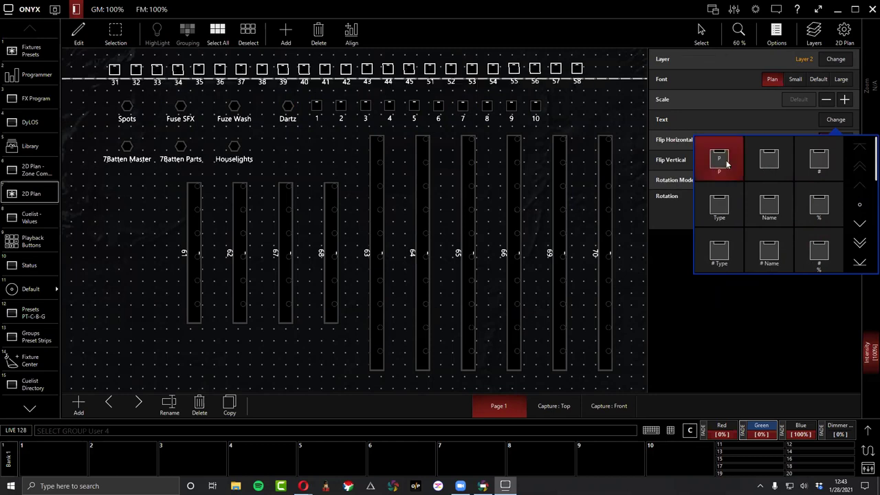
{"action": "left_click", "coordinate": [717, 210]}
{"action": "left_click", "coordinate": [768, 217]}
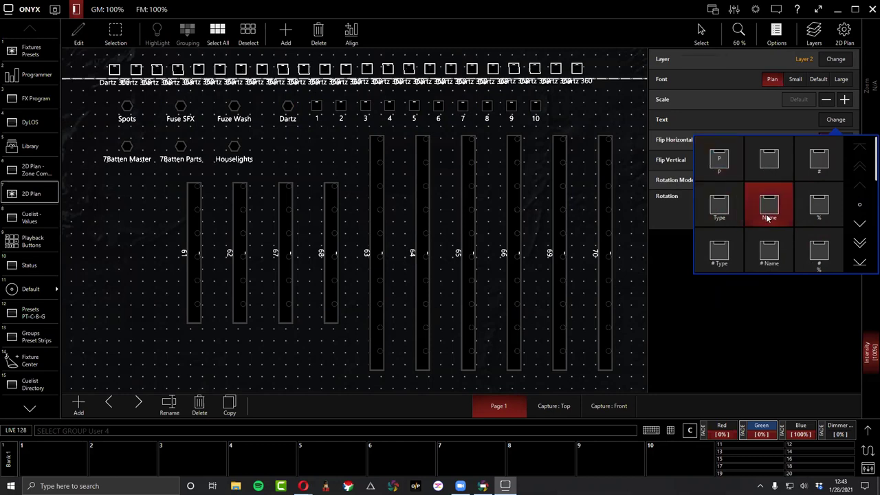
{"action": "left_click", "coordinate": [820, 219]}
{"action": "left_click", "coordinate": [823, 245]}
{"action": "left_click", "coordinate": [863, 230]}
{"action": "left_click", "coordinate": [863, 229]}
{"action": "left_click", "coordinate": [863, 229]}
{"action": "left_click", "coordinate": [863, 229]}
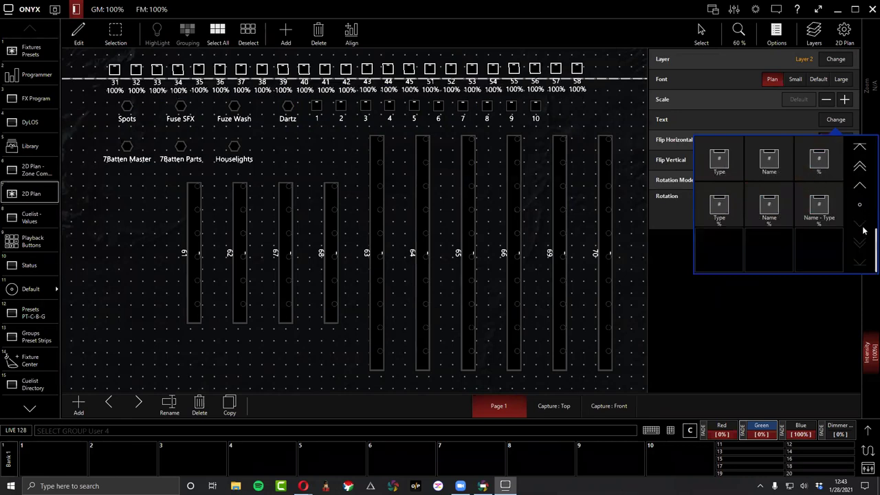
{"action": "left_click", "coordinate": [821, 212]}
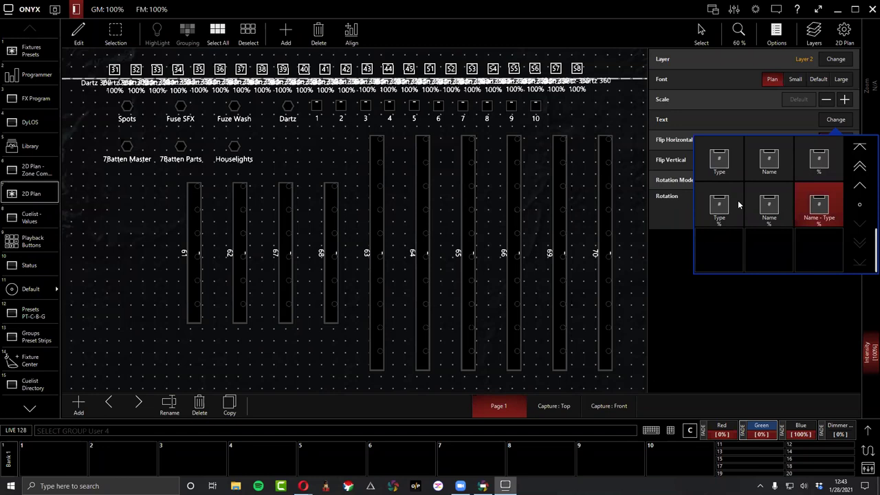
{"action": "left_click", "coordinate": [816, 168]}
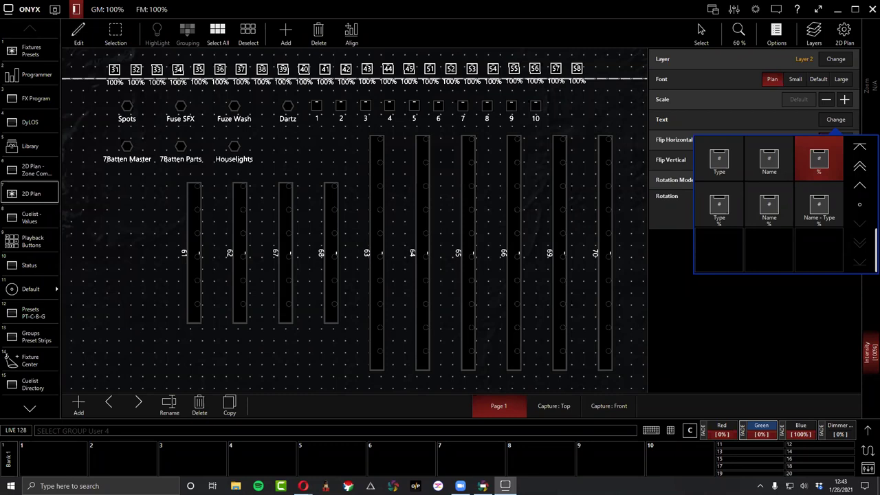
{"action": "key", "text": "Escape"}
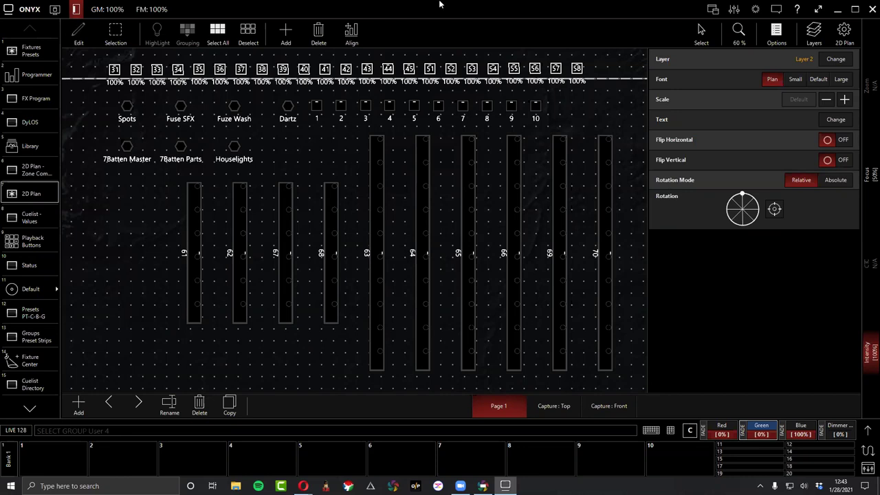
Switch the 2D plan from Edit back to Live mode.
{"action": "left_click", "coordinate": [87, 33]}
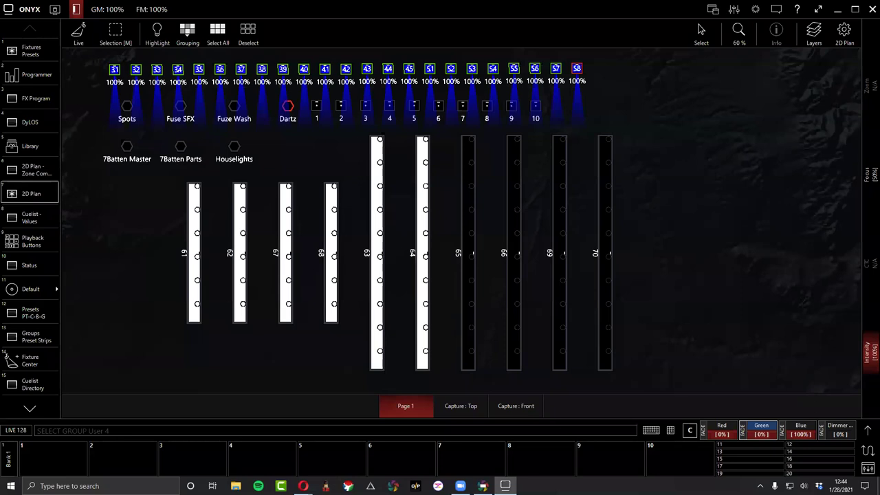
Give the top-row fixture labels Absolute rotation mode, leaving Flip Horizontal and Flip Vertical off.
{"action": "left_click", "coordinate": [79, 34]}
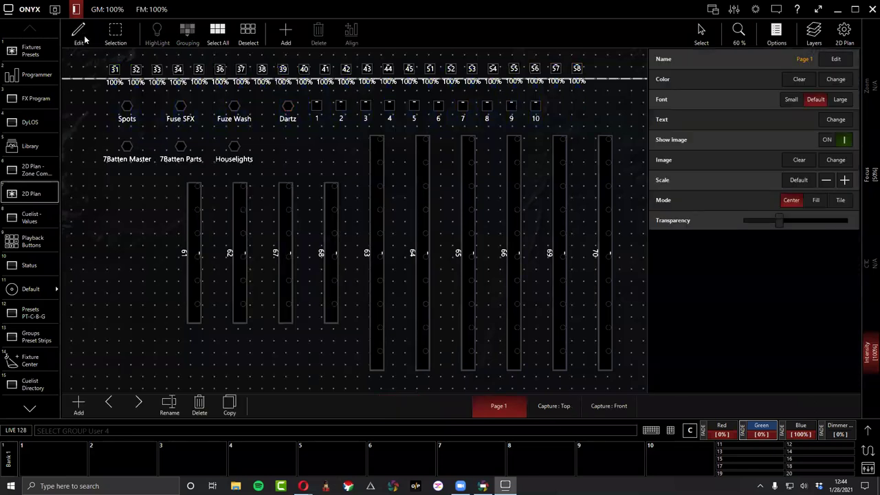
{"action": "left_click_drag", "start_coordinate": [89, 55], "coordinate": [642, 373]}
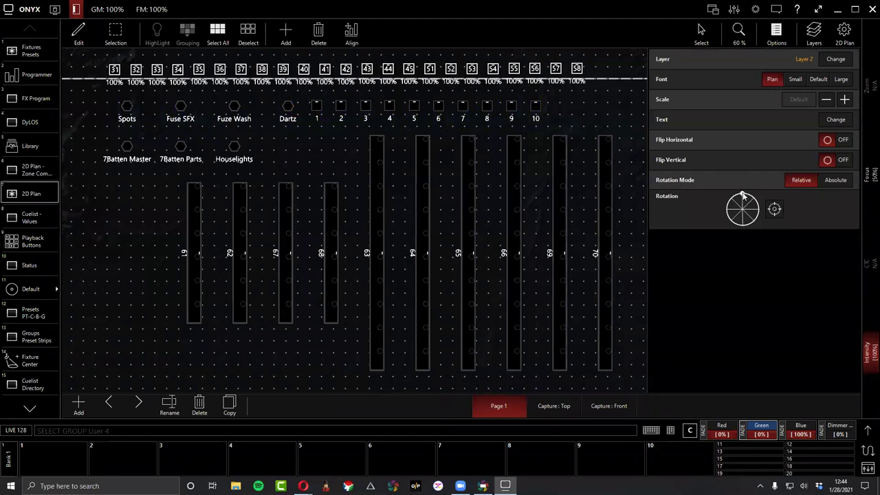
{"action": "left_click", "coordinate": [834, 181]}
{"action": "mouse_move", "coordinate": [745, 195]}
{"action": "left_mouse_down"}
{"action": "mouse_move", "coordinate": [770, 204]}
{"action": "mouse_move", "coordinate": [743, 193]}
{"action": "left_mouse_up"}
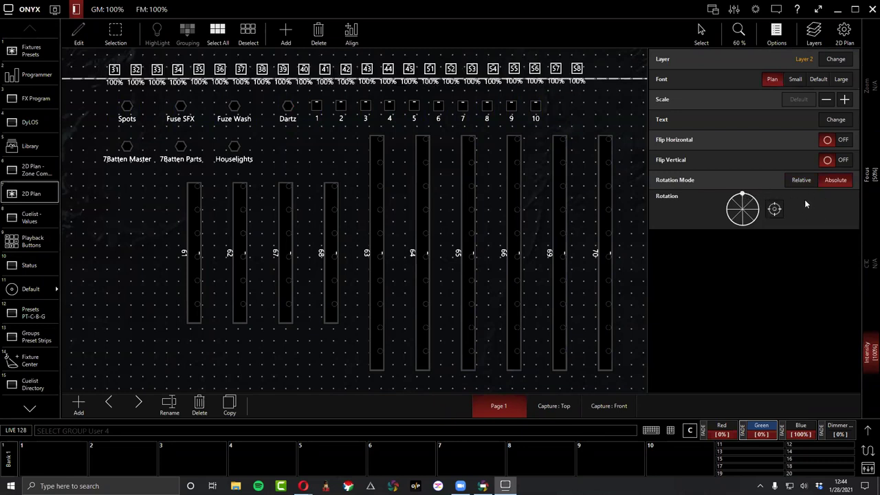
{"action": "left_click", "coordinate": [830, 139]}
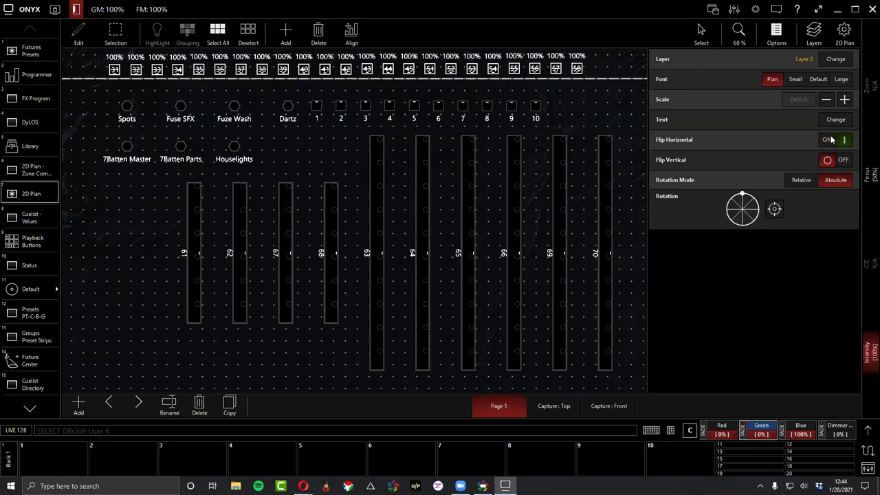
{"action": "left_click", "coordinate": [830, 139]}
{"action": "left_click", "coordinate": [832, 159]}
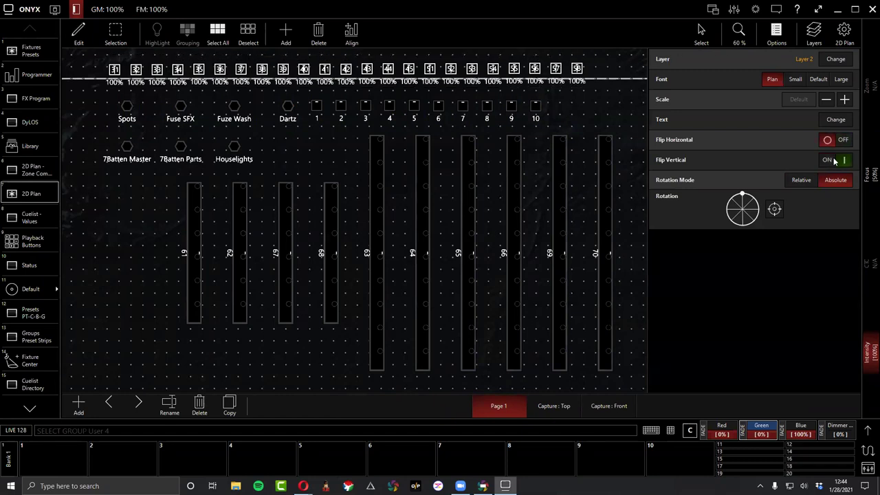
{"action": "left_click", "coordinate": [835, 161]}
Return to Live, then test-select fixtures 36–42 and clear the selection.
{"action": "left_click", "coordinate": [78, 33]}
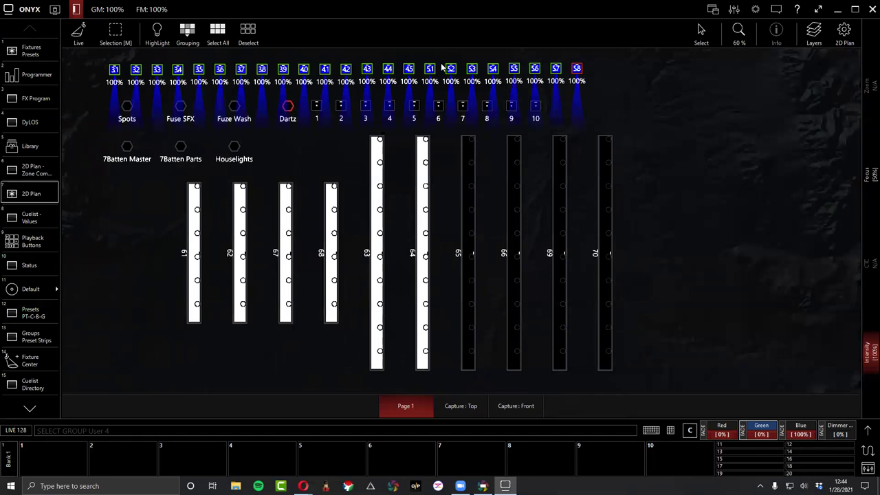
{"action": "left_click", "coordinate": [669, 87]}
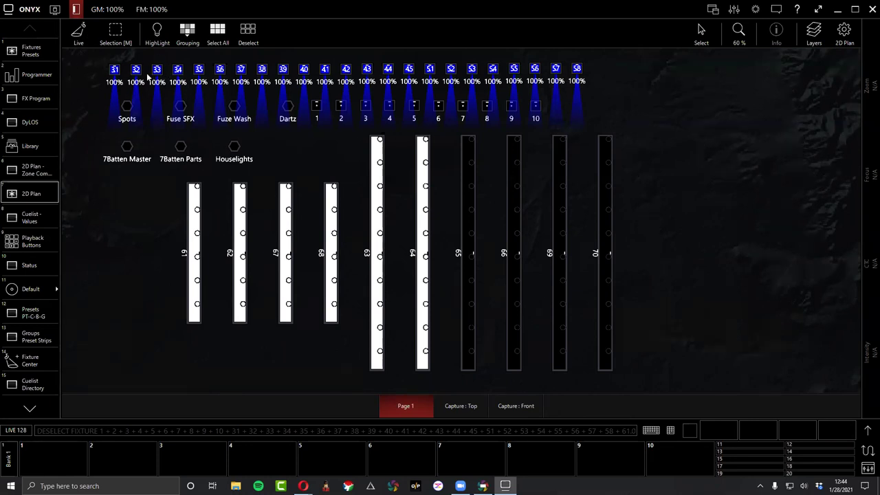
{"action": "left_click_drag", "start_coordinate": [211, 63], "coordinate": [547, 139]}
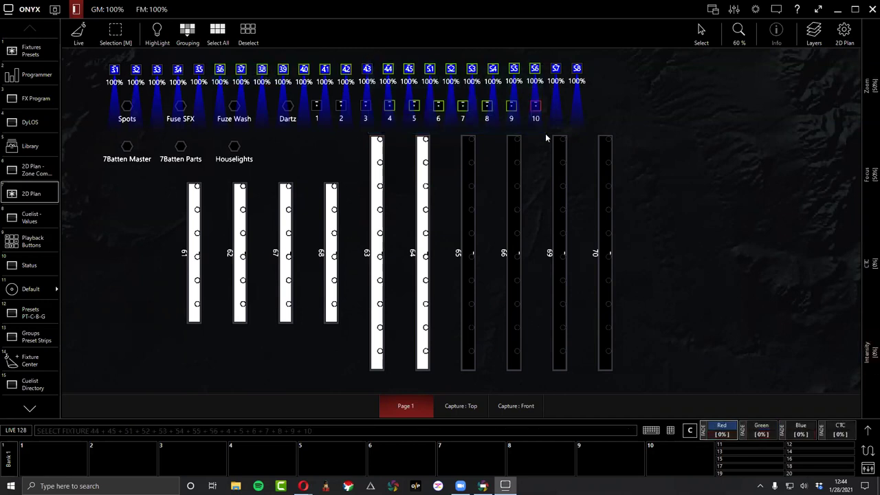
{"action": "left_click_drag", "start_coordinate": [587, 112], "coordinate": [624, 132]}
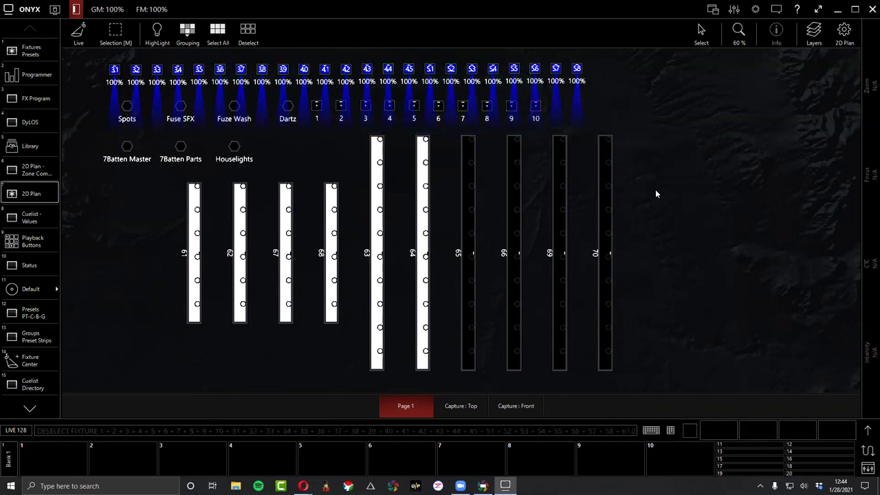
Select fixtures 70, 66 and 65, deselect them all, and zoom the plan.
{"action": "left_click", "coordinate": [608, 250]}
{"action": "left_click", "coordinate": [512, 221]}
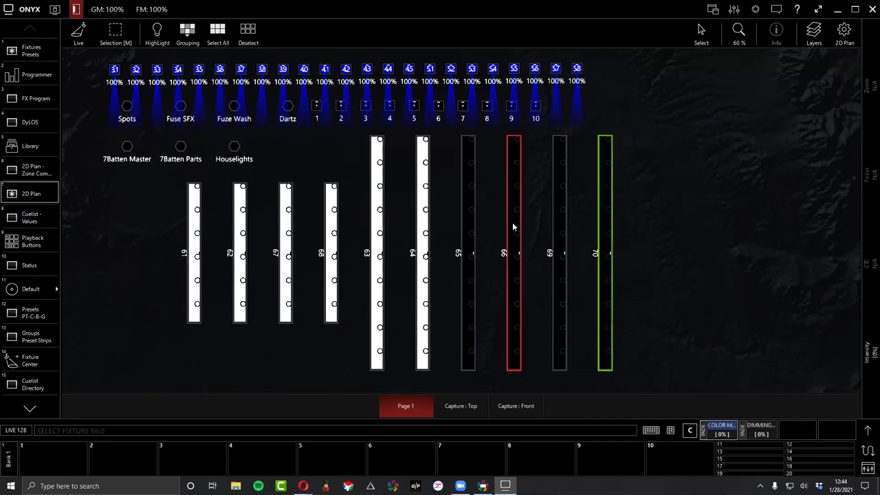
{"action": "left_click", "coordinate": [469, 240]}
{"action": "left_click", "coordinate": [468, 240]}
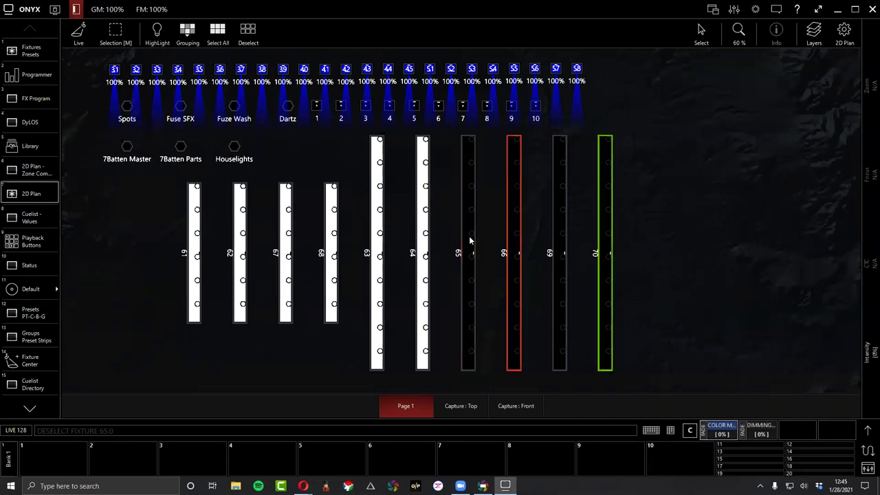
{"action": "left_click", "coordinate": [515, 243]}
{"action": "left_click", "coordinate": [602, 246]}
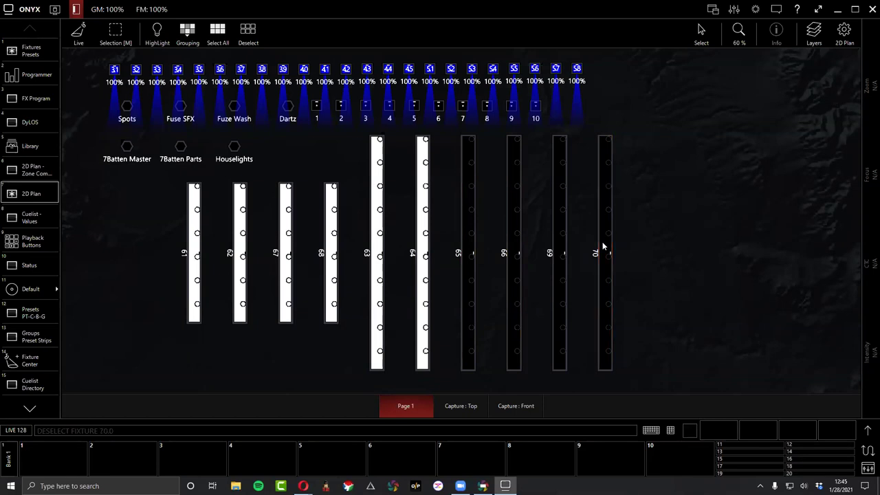
{"action": "scroll", "coordinate": [666, 179], "scroll_direction": "down", "scroll_amount": 1}
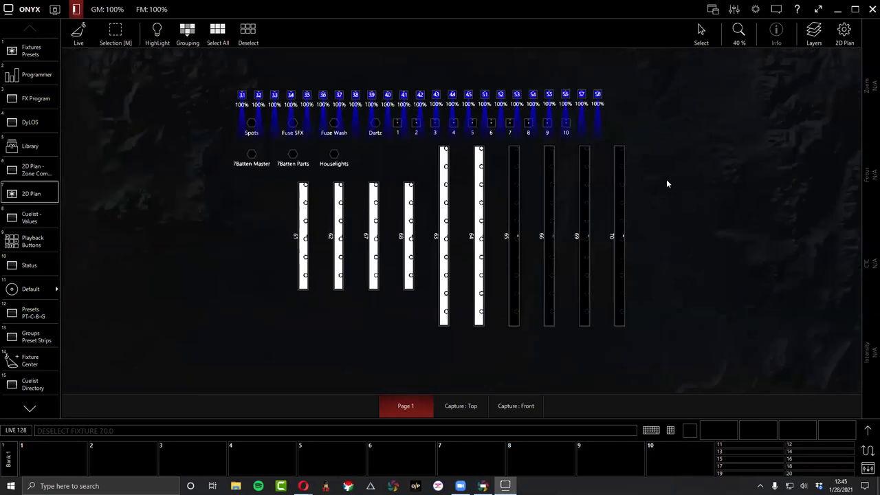
{"action": "scroll", "coordinate": [666, 178], "scroll_direction": "up", "scroll_amount": 2}
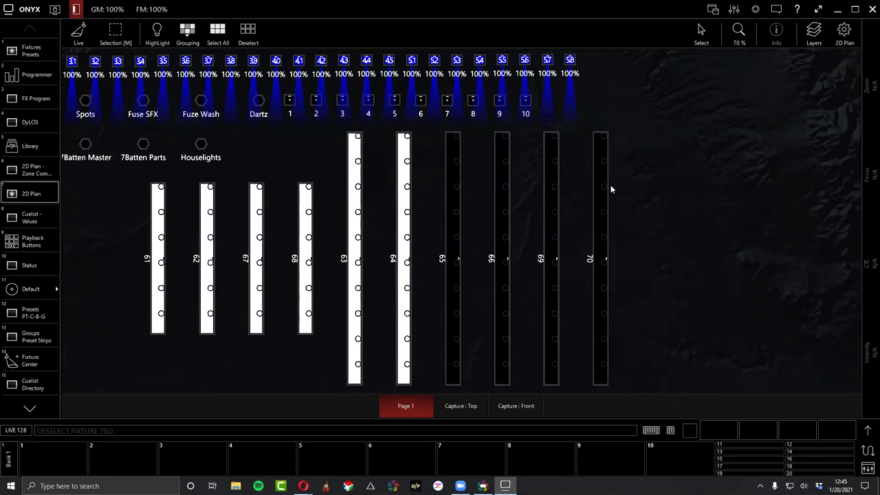
{"action": "scroll", "coordinate": [740, 299], "scroll_direction": "down", "scroll_amount": 2}
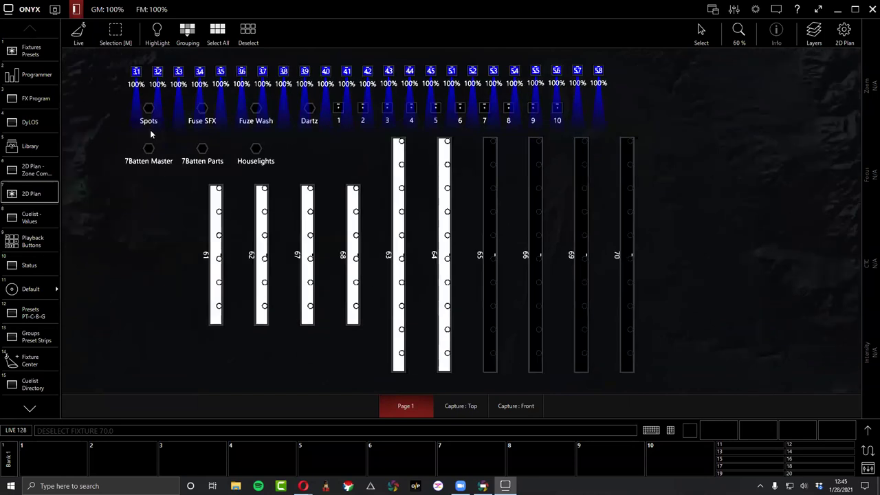
Select the Spots group at full intensity and record it as intensity preset 1 'Full'.
{"action": "left_click", "coordinate": [34, 54]}
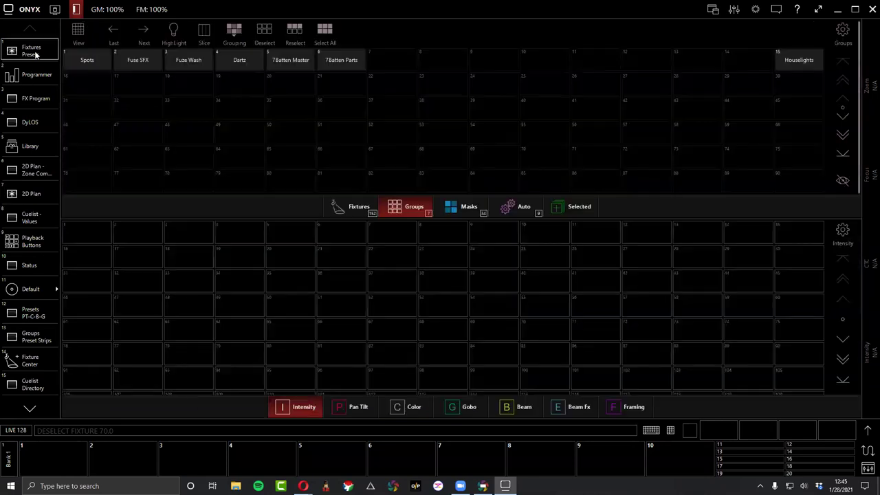
{"action": "left_click", "coordinate": [87, 59]}
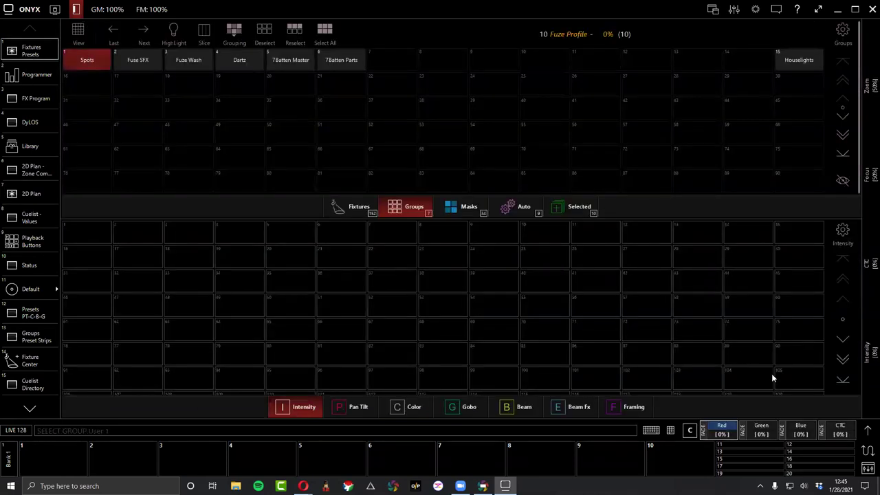
{"action": "left_click", "coordinate": [866, 434]}
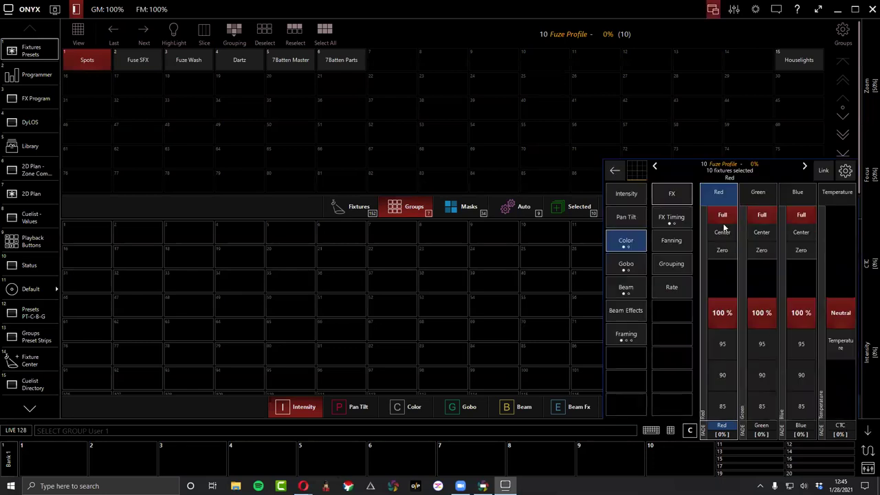
{"action": "left_click", "coordinate": [625, 196]}
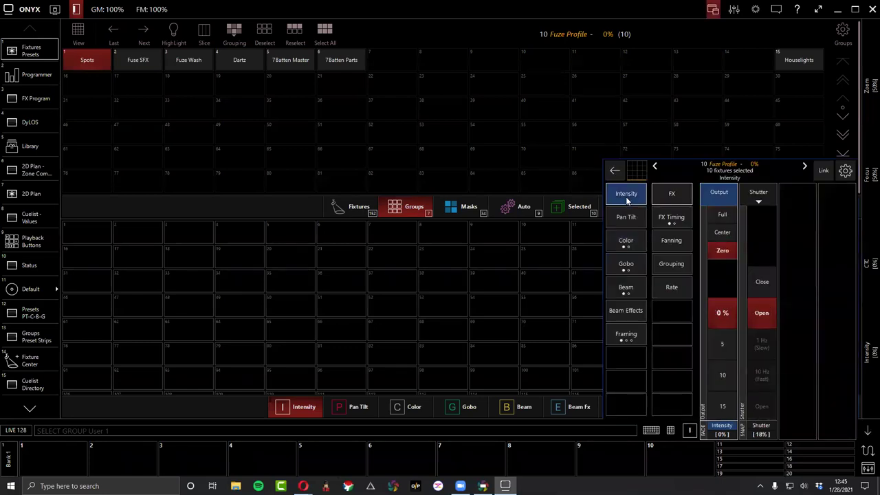
{"action": "left_click", "coordinate": [715, 218]}
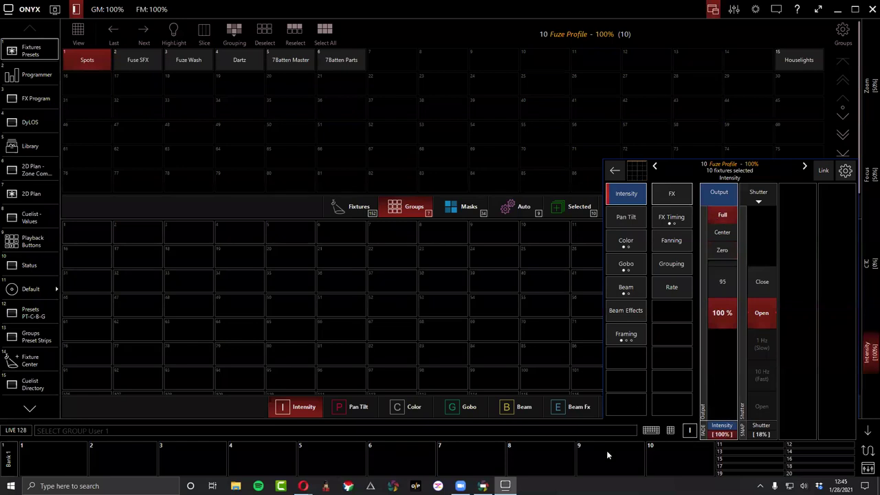
{"action": "left_click", "coordinate": [671, 429]}
{"action": "left_click", "coordinate": [576, 134]}
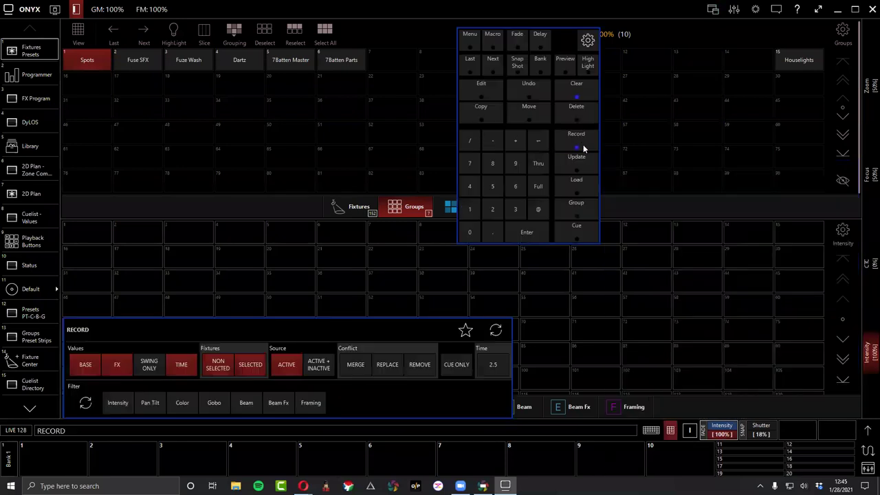
{"action": "left_click", "coordinate": [88, 234]}
{"action": "type", "text": "F"}
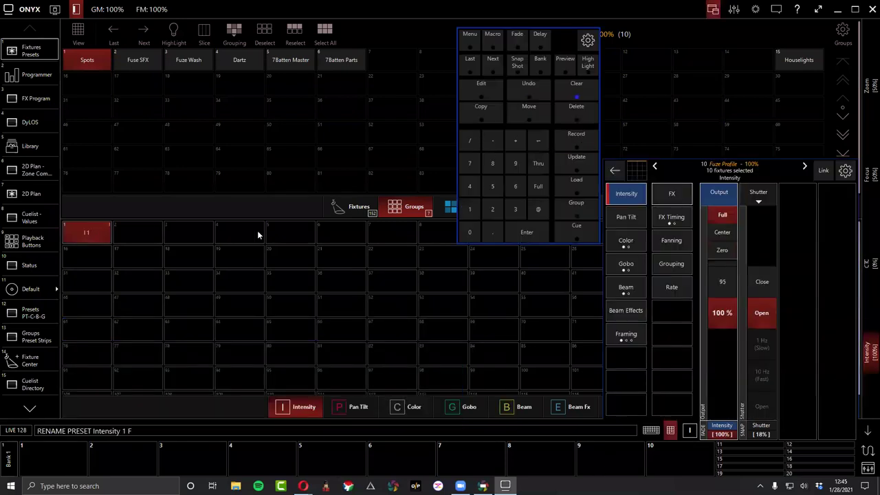
{"action": "key", "text": "Return"}
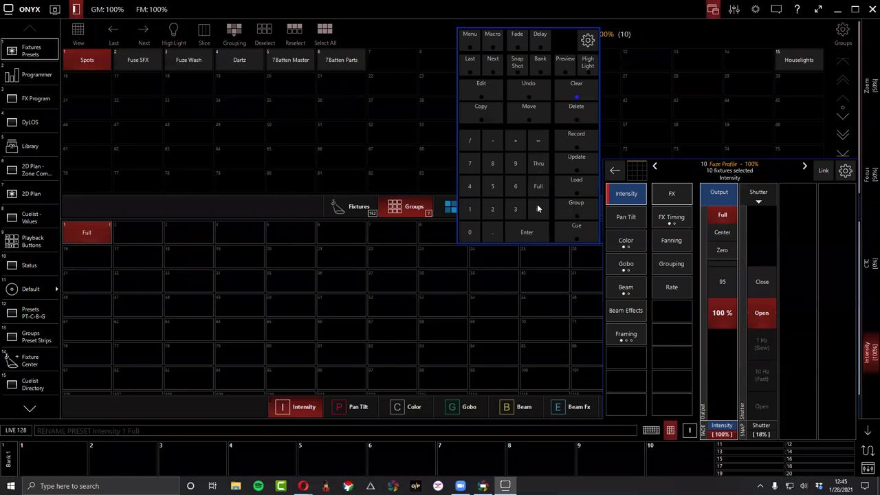
Set the Spots to 50% and record intensity preset 2 named '50'.
{"action": "left_click", "coordinate": [537, 206]}
{"action": "left_click", "coordinate": [496, 185]}
{"action": "left_click", "coordinate": [469, 231]}
{"action": "left_click", "coordinate": [508, 233]}
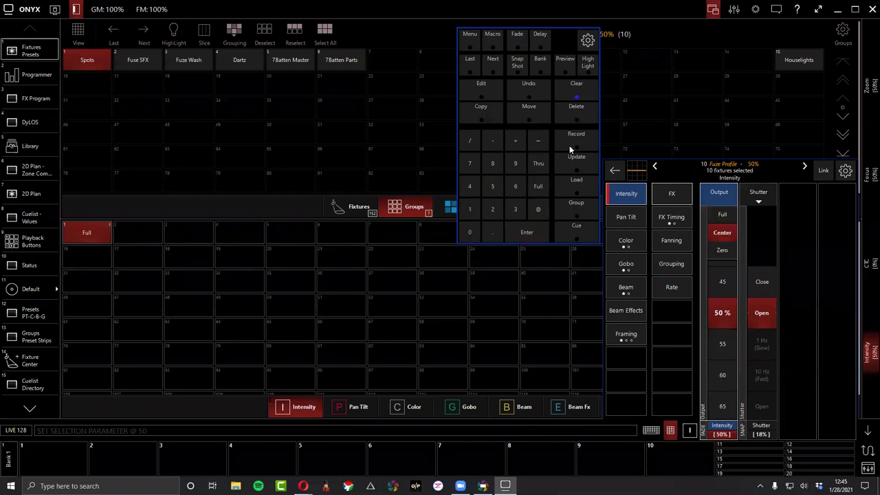
{"action": "left_click", "coordinate": [577, 141]}
{"action": "left_click", "coordinate": [140, 235]}
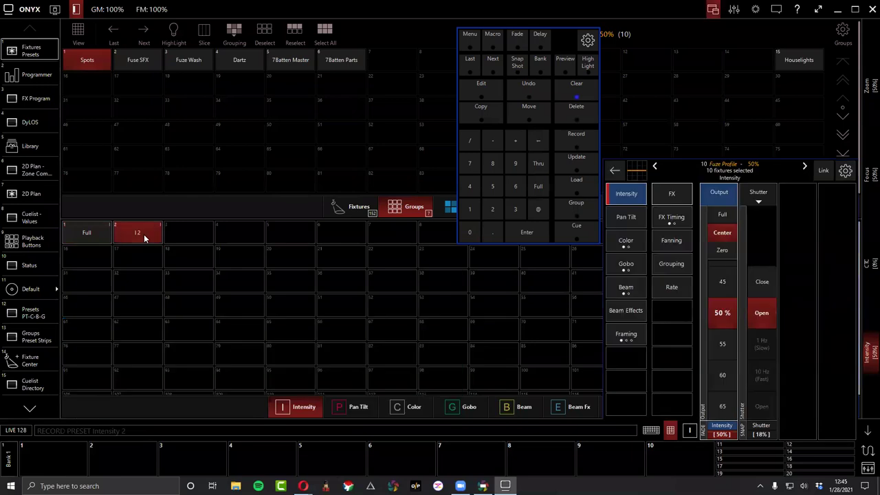
{"action": "type", "text": "50"}
{"action": "key", "text": "Return"}
Set the Spots to 10% and record it into intensity preset 3.
{"action": "left_click", "coordinate": [537, 209]}
{"action": "type", "text": "10"}
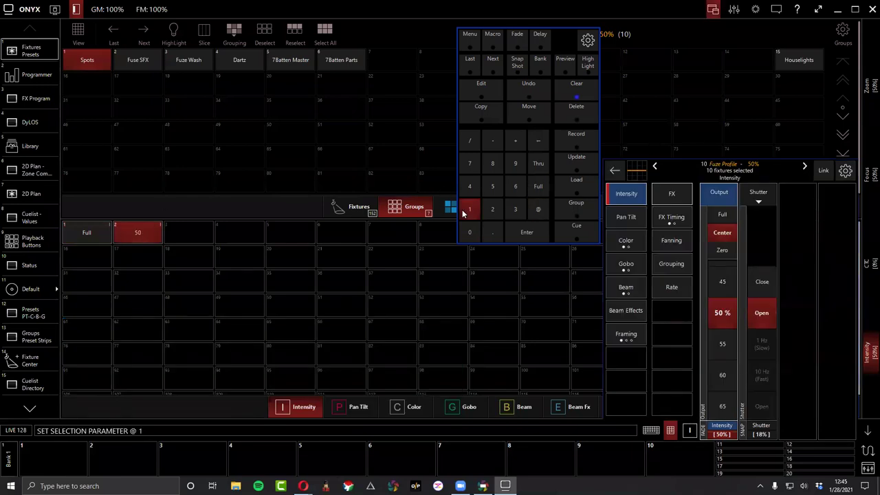
{"action": "left_click", "coordinate": [523, 234]}
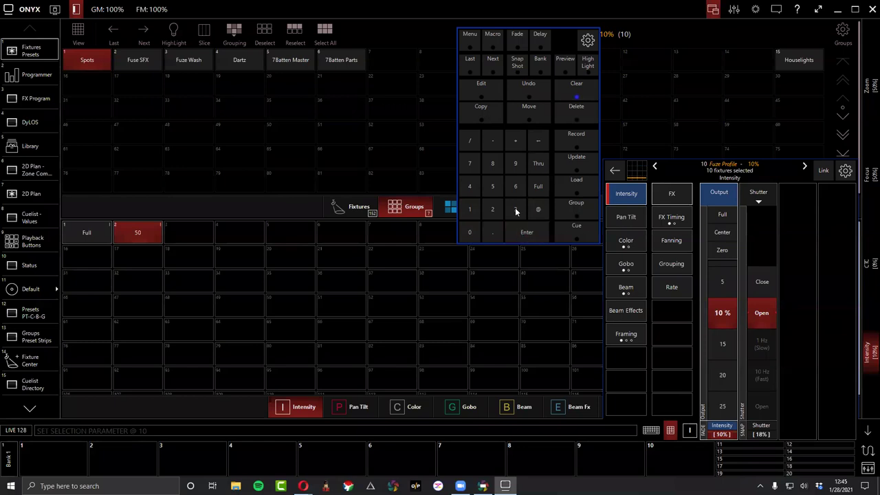
{"action": "left_click", "coordinate": [572, 138]}
{"action": "left_click", "coordinate": [187, 236]}
{"action": "type", "text": "10"}
{"action": "key", "text": "Return"}
Set the Spots to 0% and record intensity preset 4 named 'Zero'.
{"action": "left_click", "coordinate": [538, 209]}
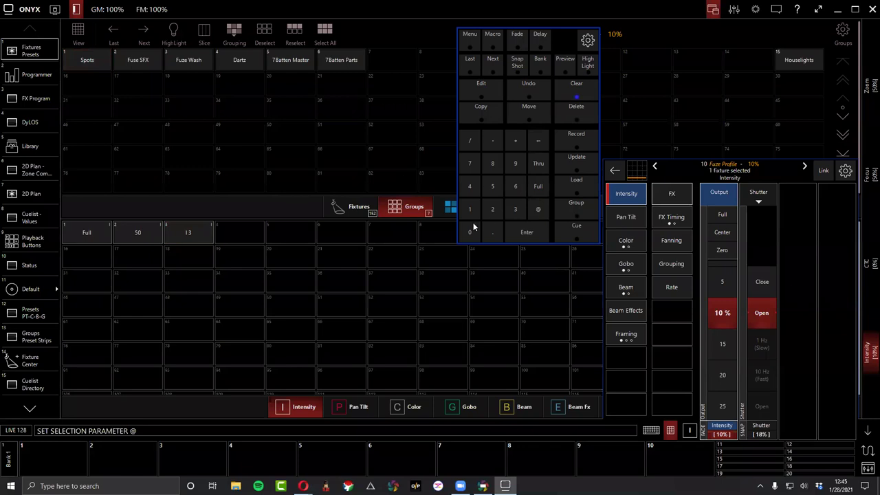
{"action": "left_click", "coordinate": [510, 234]}
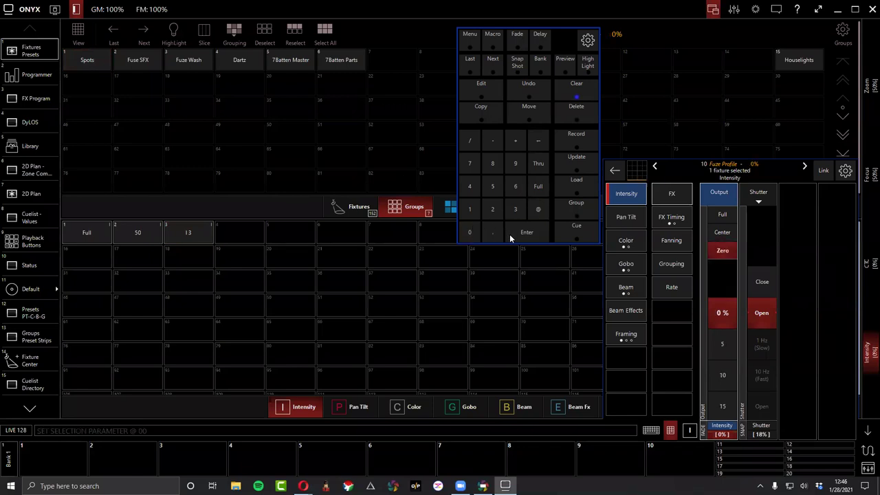
{"action": "left_click", "coordinate": [566, 141]}
{"action": "left_click", "coordinate": [240, 234]}
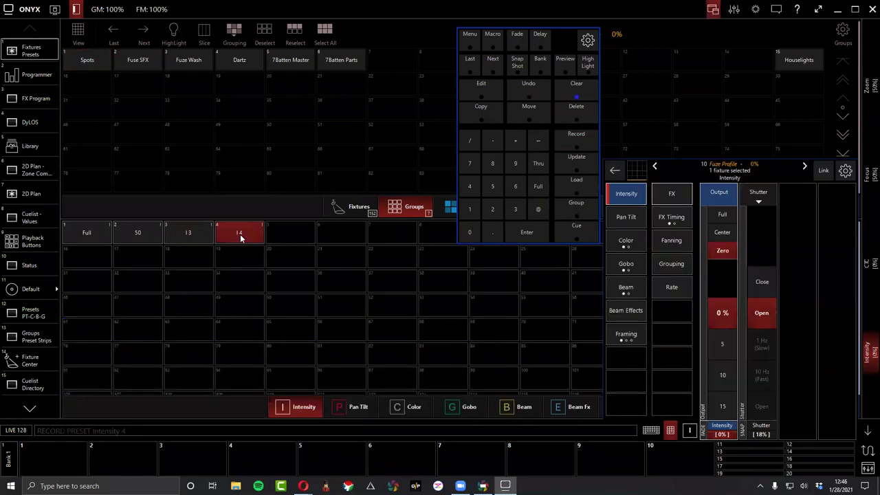
{"action": "type", "text": "Zero"}
{"action": "key", "text": "Return"}
Rename preset 3 to '10', clear the programmer, and shrink the console to reveal the visualizer.
{"action": "left_click", "coordinate": [183, 234]}
{"action": "type", "text": "10"}
{"action": "key", "text": "Return"}
{"action": "left_click", "coordinate": [575, 87]}
{"action": "left_click", "coordinate": [854, 9]}
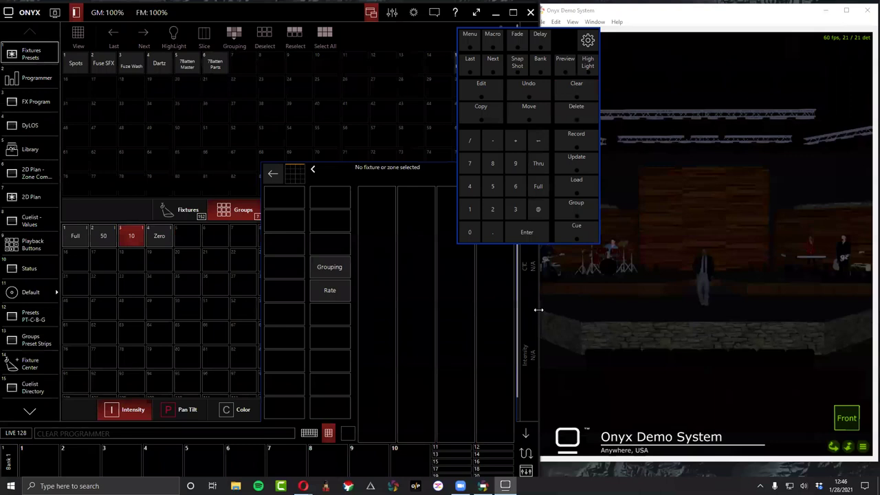
Widen the console window and move the floating keypad over the Onyx Demo System visualizer.
{"action": "left_click_drag", "start_coordinate": [538, 310], "coordinate": [646, 337]}
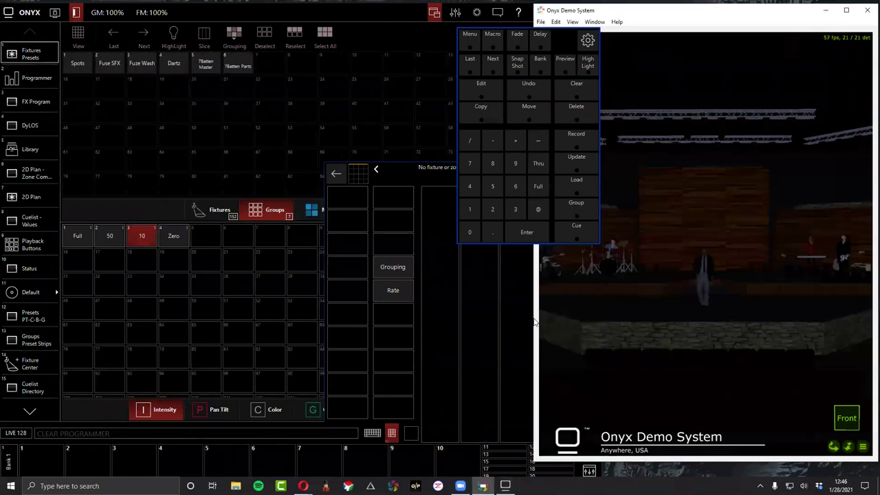
{"action": "left_click", "coordinate": [423, 89]}
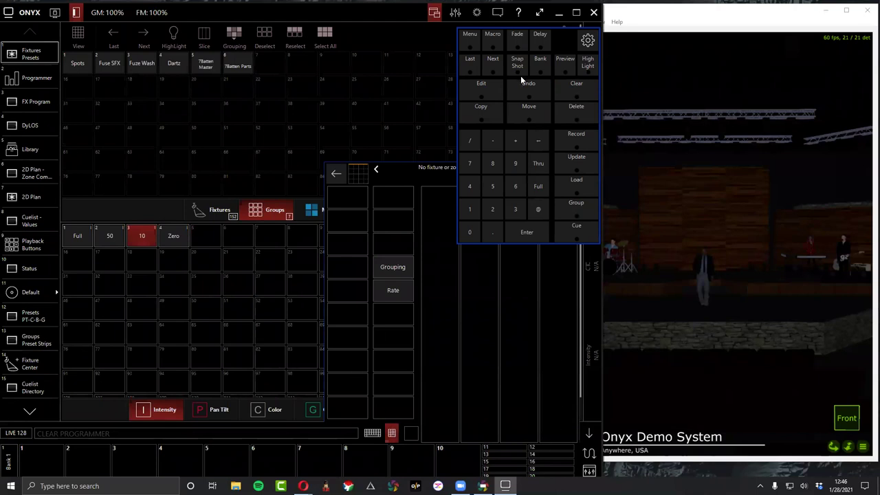
{"action": "left_click_drag", "start_coordinate": [563, 44], "coordinate": [721, 229]}
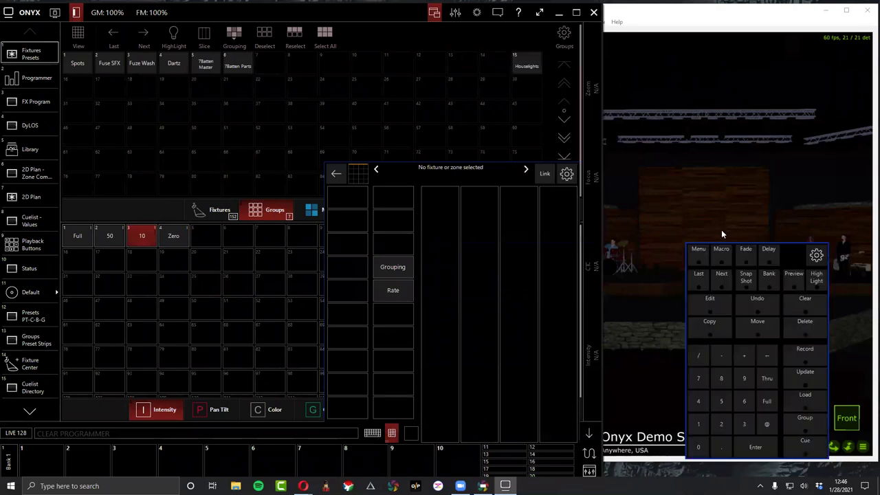
{"action": "scroll", "coordinate": [677, 260], "scroll_direction": "up", "scroll_amount": 3}
{"action": "left_click", "coordinate": [678, 259]}
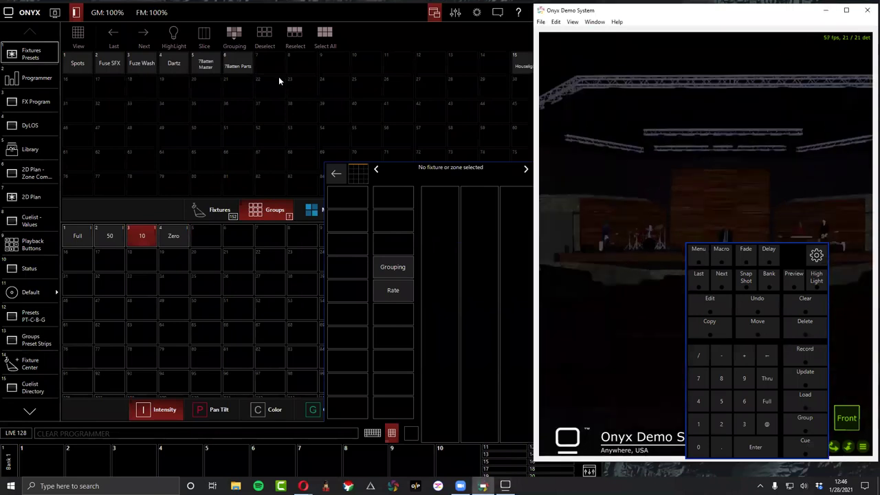
{"action": "left_click", "coordinate": [196, 241]}
Select the Spots and try the Full, 50, 10 and Zero intensity presets.
{"action": "left_click", "coordinate": [84, 63]}
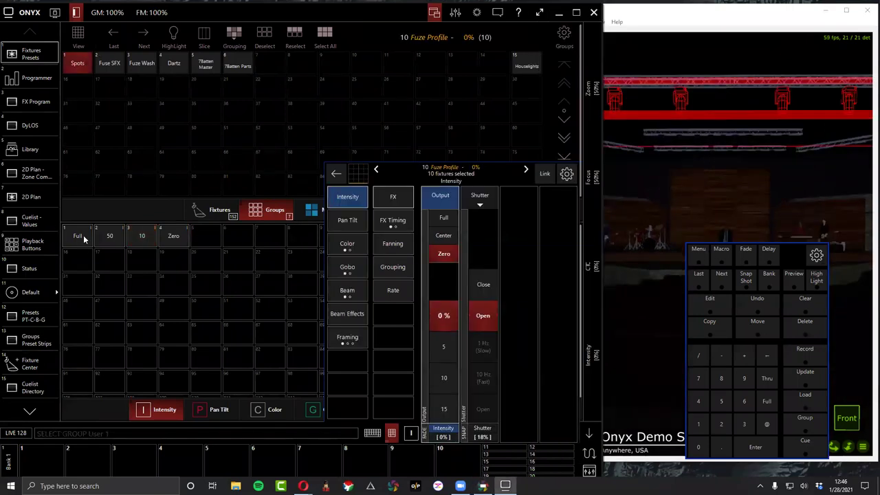
{"action": "left_click", "coordinate": [86, 241]}
{"action": "left_click", "coordinate": [114, 239]}
{"action": "left_click", "coordinate": [136, 238]}
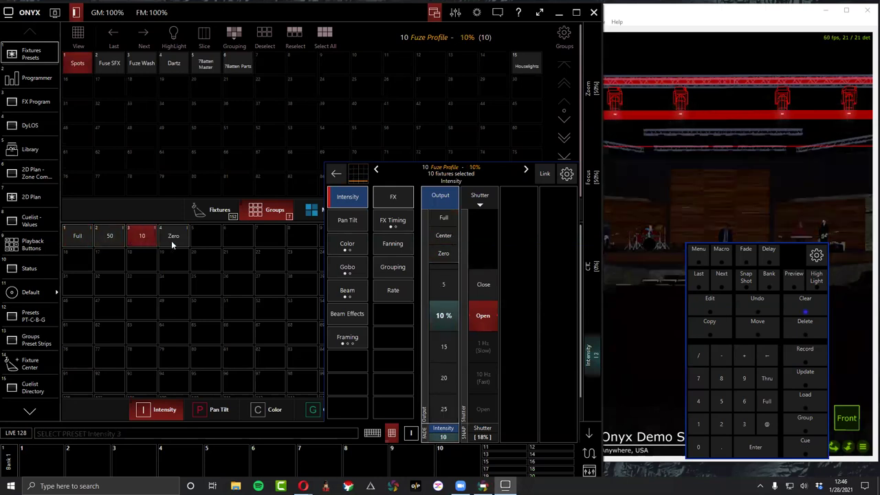
{"action": "left_click", "coordinate": [171, 241]}
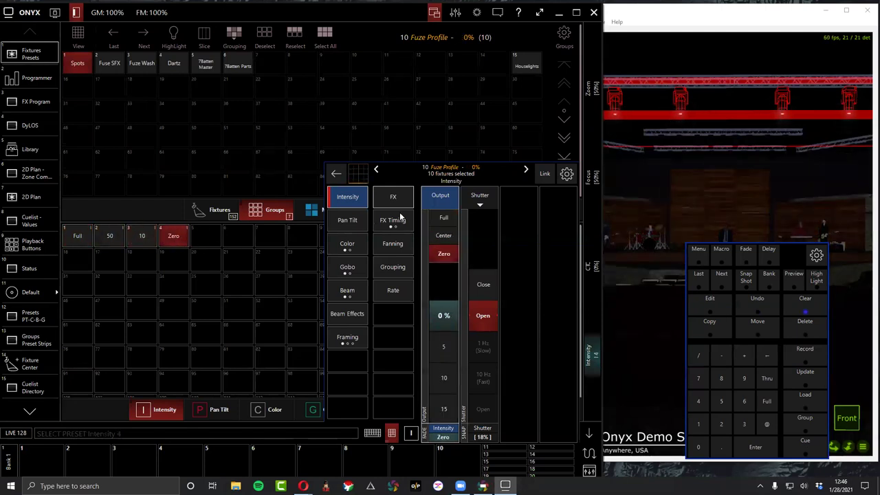
Re-record the Zero preset for the Spots using Merge, then retest the 10 and Zero presets.
{"action": "left_click", "coordinate": [790, 302]}
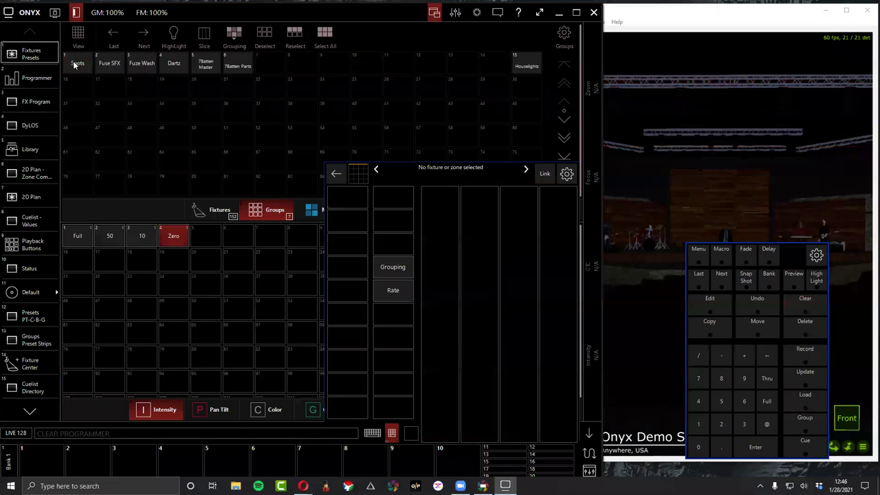
{"action": "left_click", "coordinate": [75, 63]}
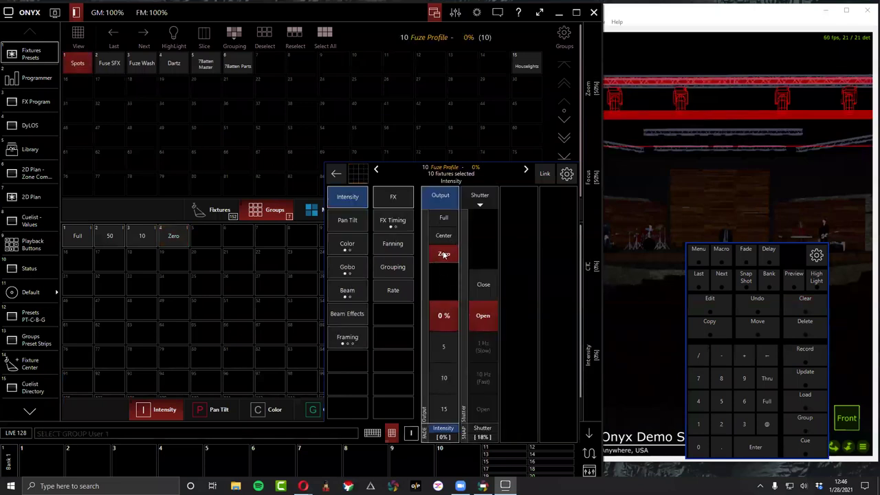
{"action": "scroll", "coordinate": [448, 337], "scroll_direction": "down", "scroll_amount": 1}
{"action": "scroll", "coordinate": [448, 337], "scroll_direction": "up", "scroll_amount": 1}
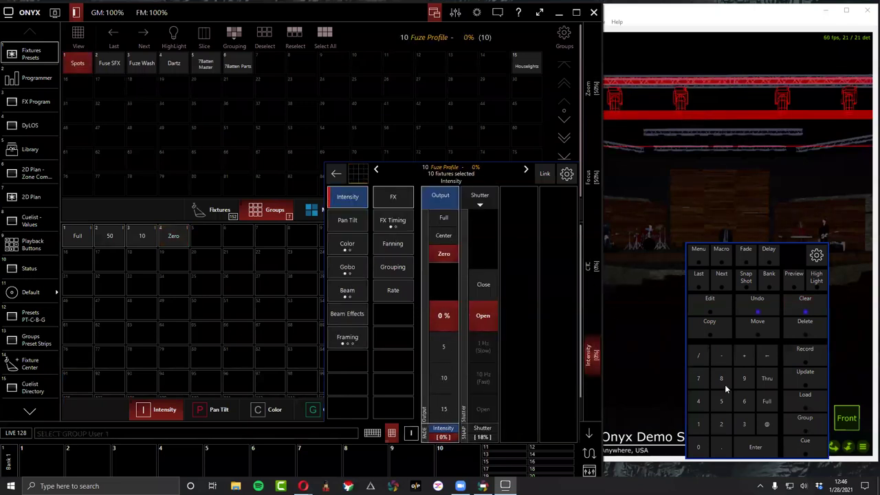
{"action": "left_click", "coordinate": [805, 358]}
{"action": "left_click", "coordinate": [174, 237]}
{"action": "left_click", "coordinate": [67, 305]}
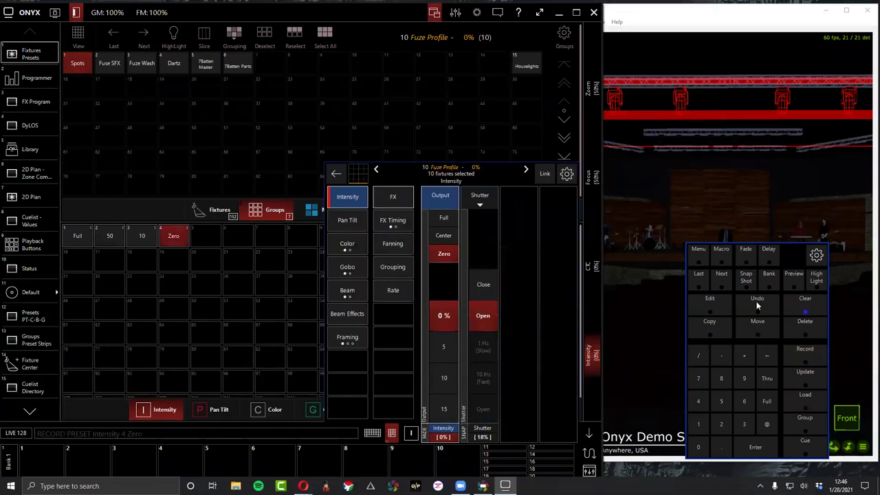
{"action": "left_click", "coordinate": [136, 236]}
{"action": "left_click", "coordinate": [174, 239]}
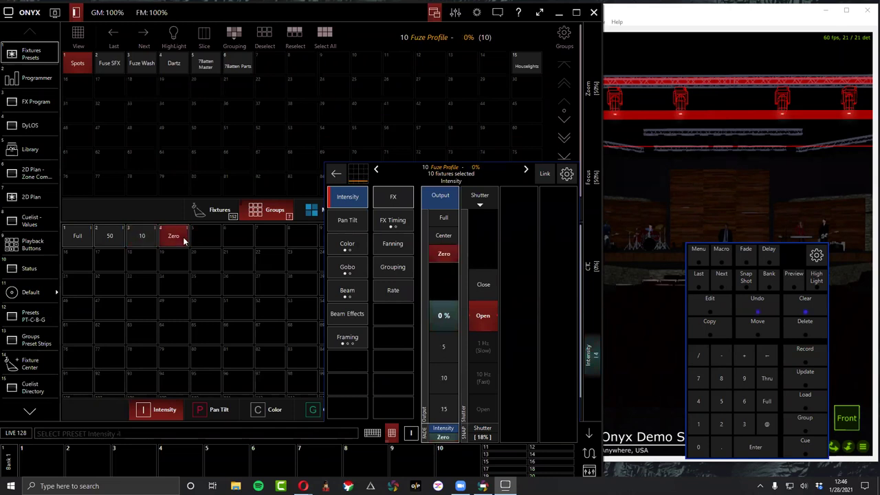
Clear the programmer and bring the Spots back to full intensity.
{"action": "left_click", "coordinate": [803, 306]}
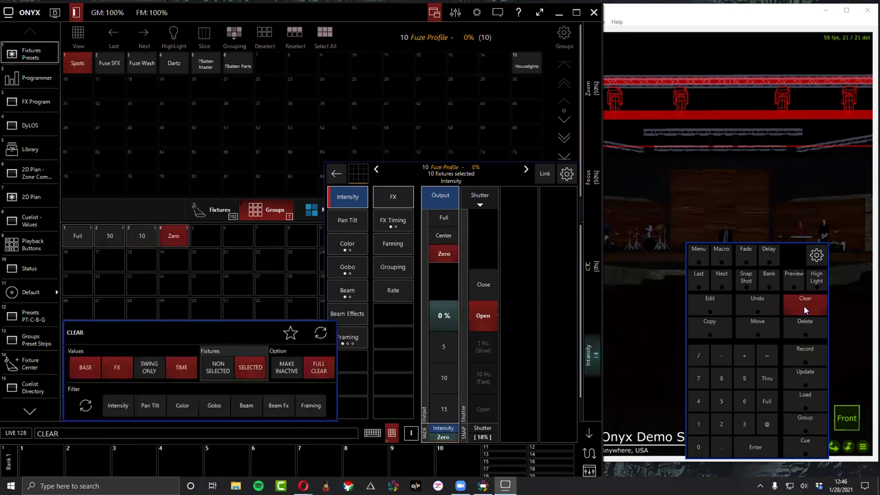
{"action": "left_click", "coordinate": [803, 305]}
{"action": "left_click", "coordinate": [72, 70]}
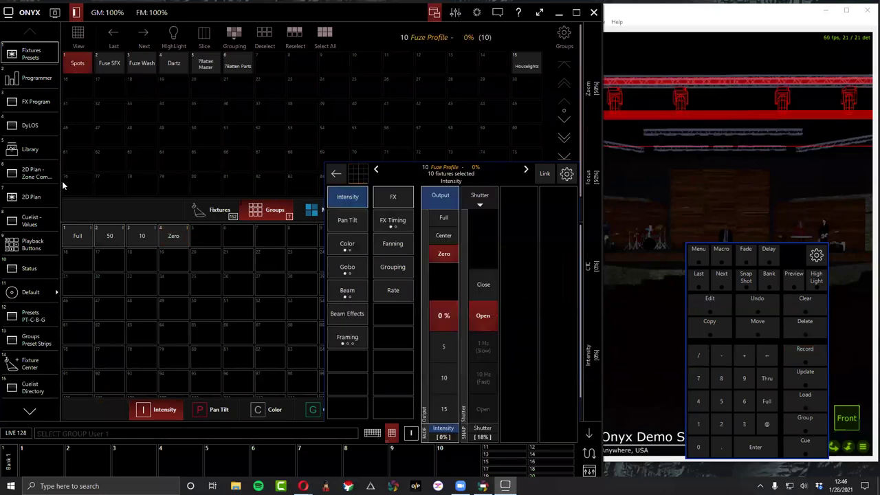
{"action": "left_click", "coordinate": [77, 238]}
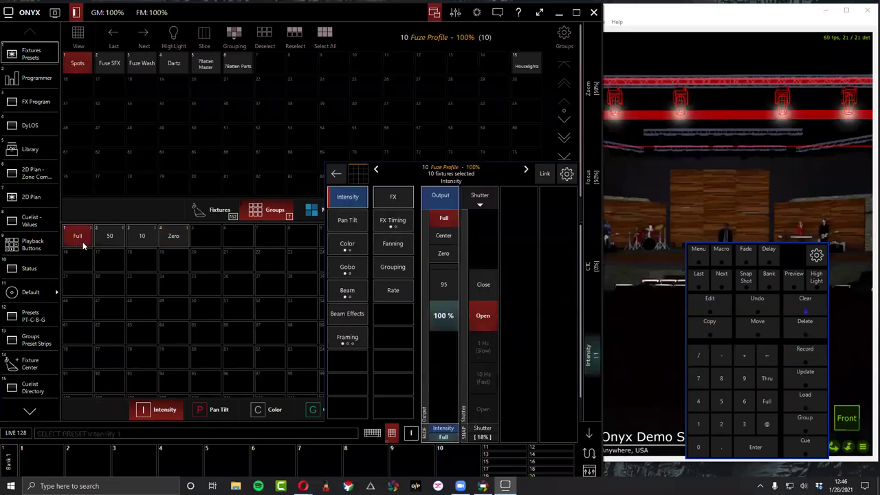
Show the Color presets and take green out of the Spots' colour mix.
{"action": "left_click", "coordinate": [224, 410]}
{"action": "left_click", "coordinate": [254, 411]}
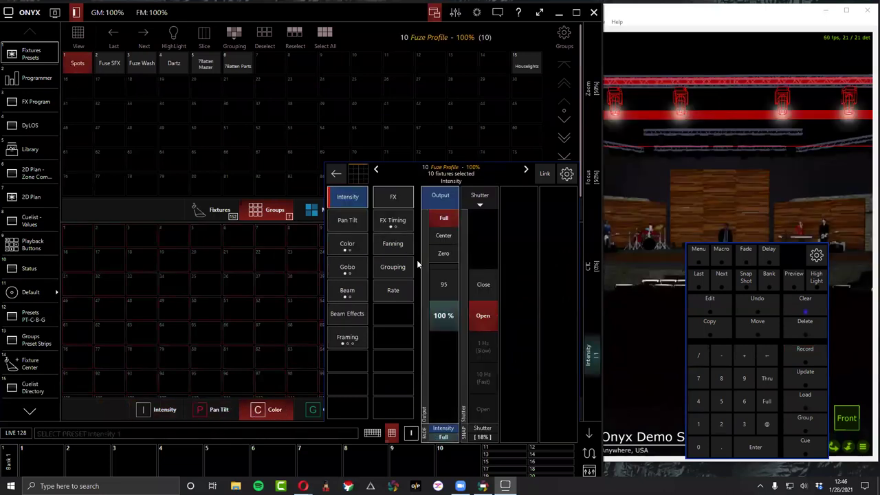
{"action": "left_click", "coordinate": [347, 245]}
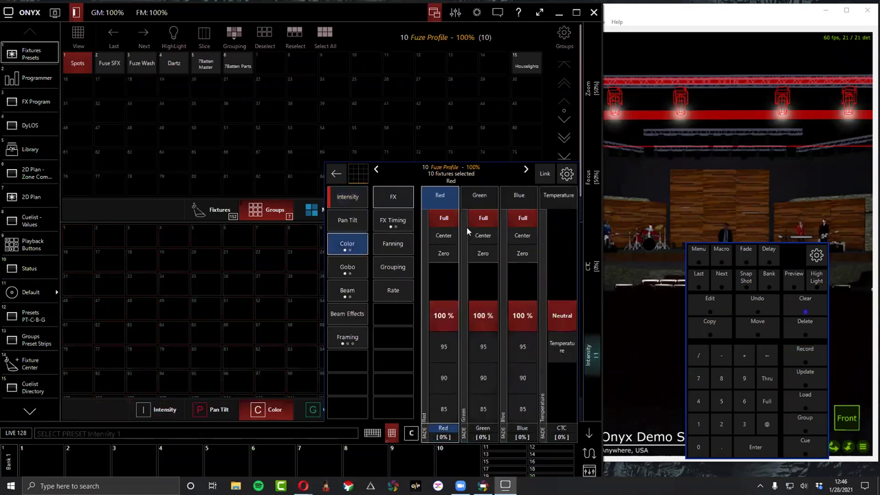
{"action": "left_click", "coordinate": [489, 253]}
Remove blue for pure red and record it as colour preset 1 named 'Red'.
{"action": "left_click", "coordinate": [517, 255]}
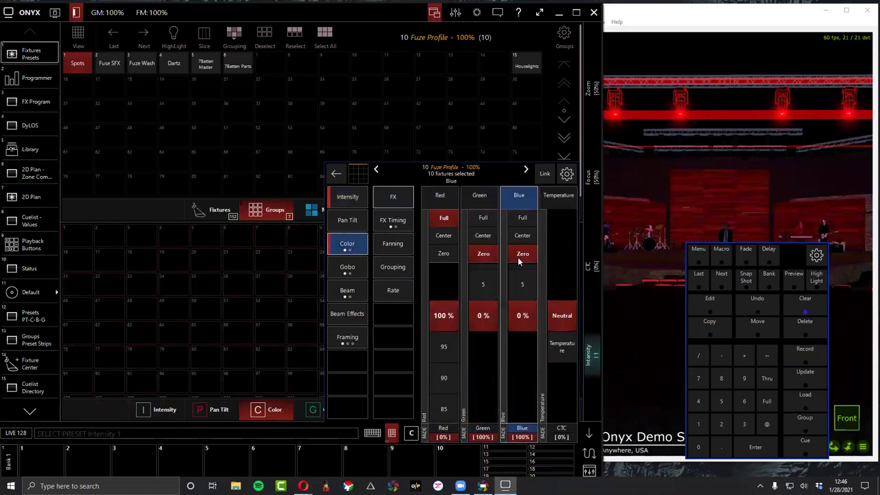
{"action": "left_click", "coordinate": [796, 347]}
{"action": "left_click", "coordinate": [77, 238]}
{"action": "type", "text": "Red"}
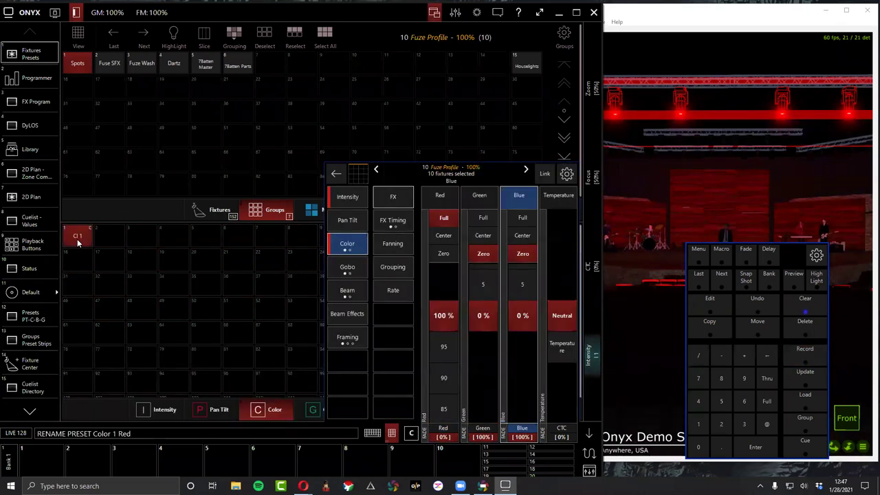
{"action": "key", "text": "Return"}
Mix pure green and record it as colour preset 2 named 'Green'.
{"action": "left_click", "coordinate": [481, 218]}
{"action": "left_click", "coordinate": [443, 255]}
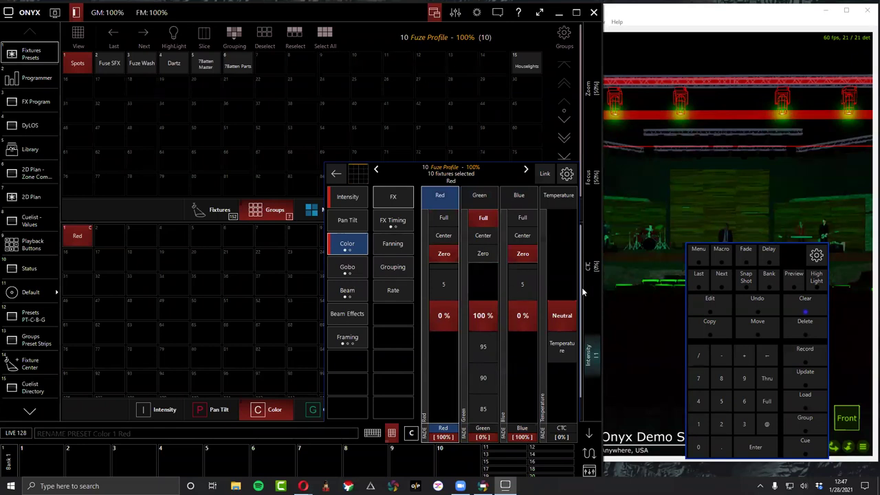
{"action": "left_click", "coordinate": [804, 349]}
{"action": "left_click", "coordinate": [106, 237]}
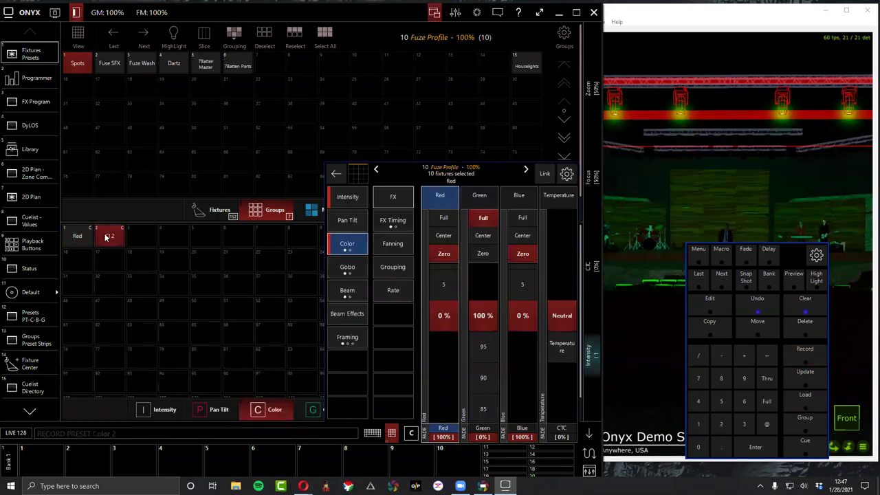
{"action": "type", "text": "green"}
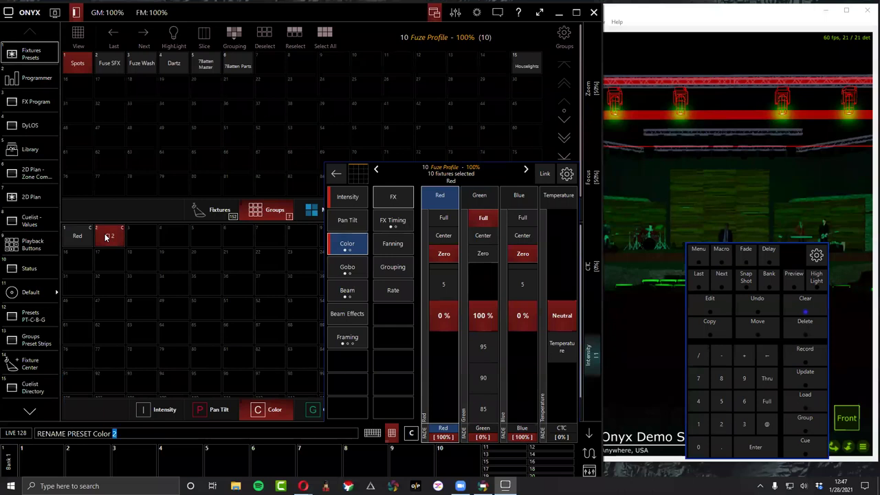
{"action": "key", "text": "Return"}
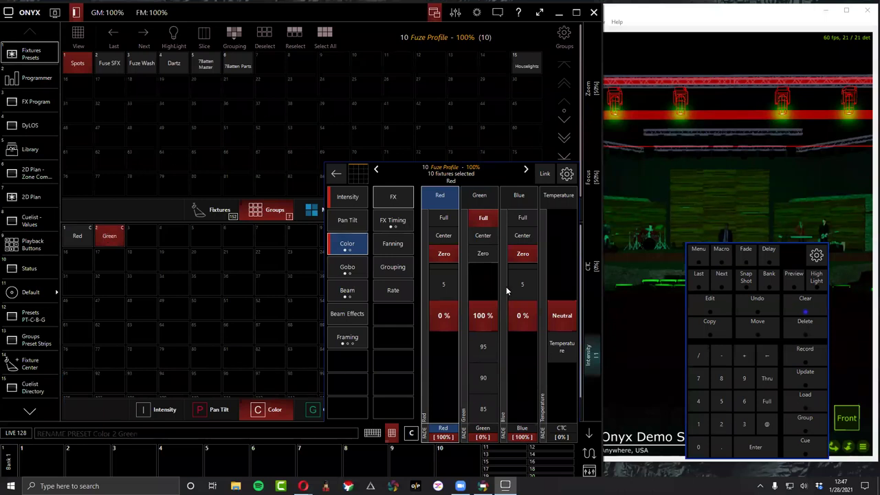
Record pure blue as colour preset 3 and the cyan mix as preset 5.
{"action": "left_click", "coordinate": [523, 218]}
{"action": "left_click", "coordinate": [483, 254]}
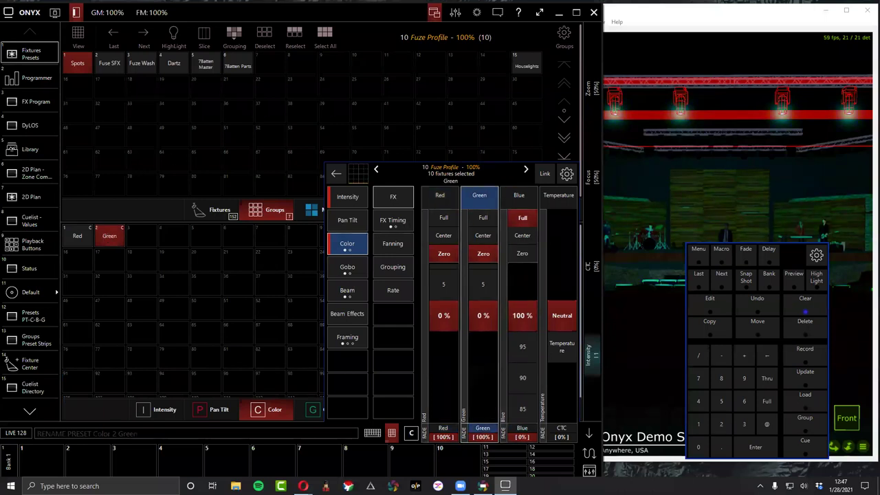
{"action": "left_click", "coordinate": [797, 360]}
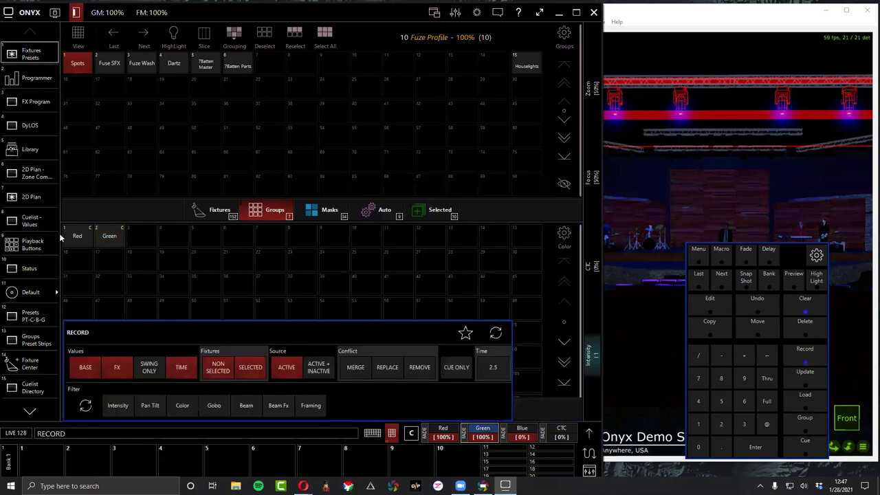
{"action": "left_click", "coordinate": [130, 236]}
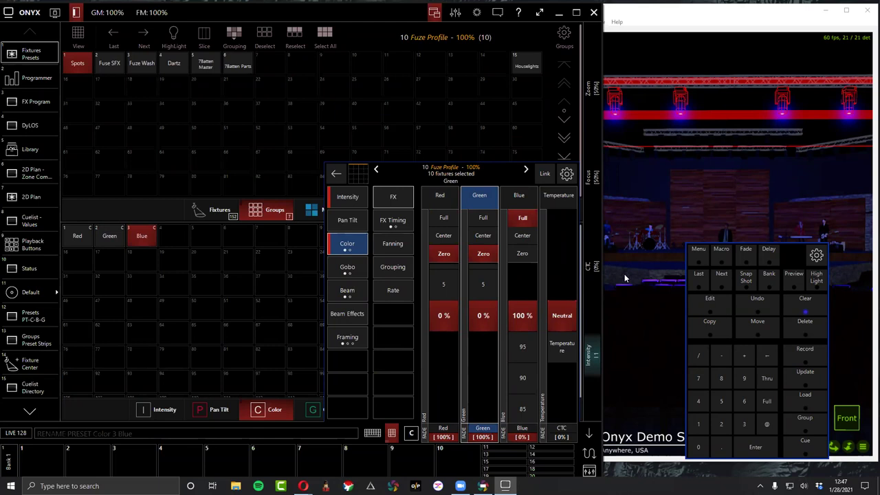
{"action": "left_click", "coordinate": [806, 359]}
{"action": "left_click", "coordinate": [195, 240]}
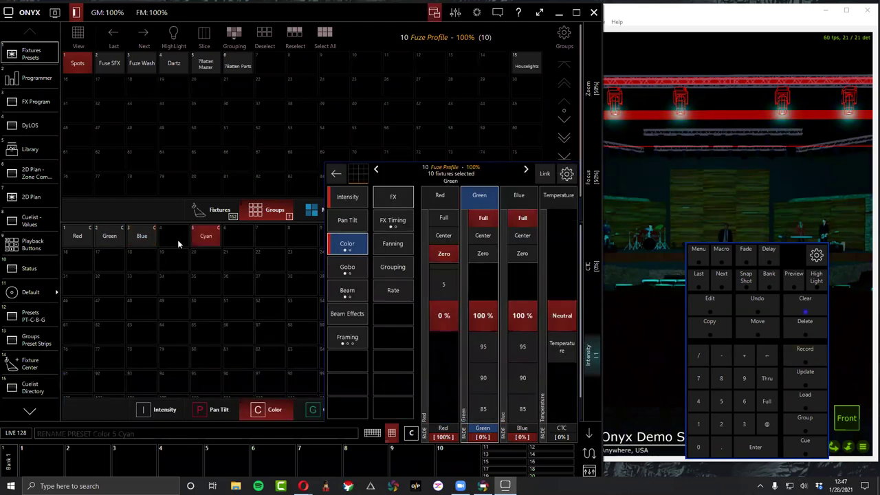
Move the Cyan preset into slot 4, then mix full red and blue with green off.
{"action": "left_click", "coordinate": [766, 335]}
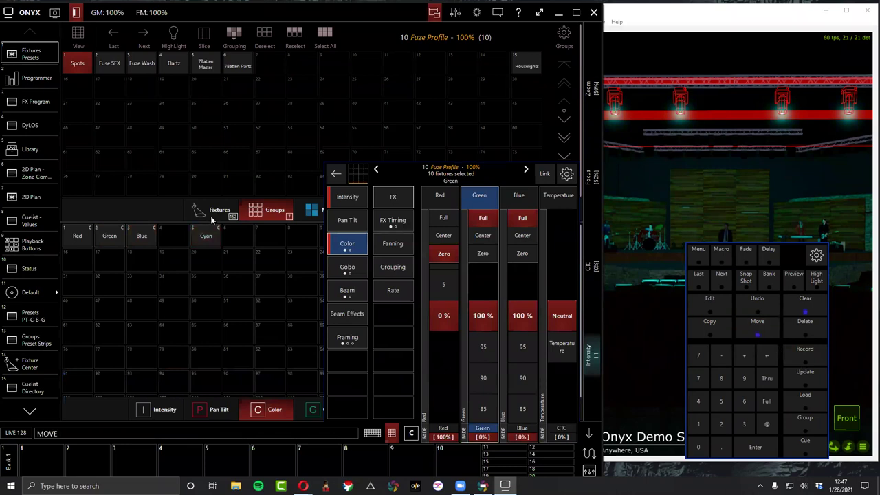
{"action": "left_click", "coordinate": [200, 242]}
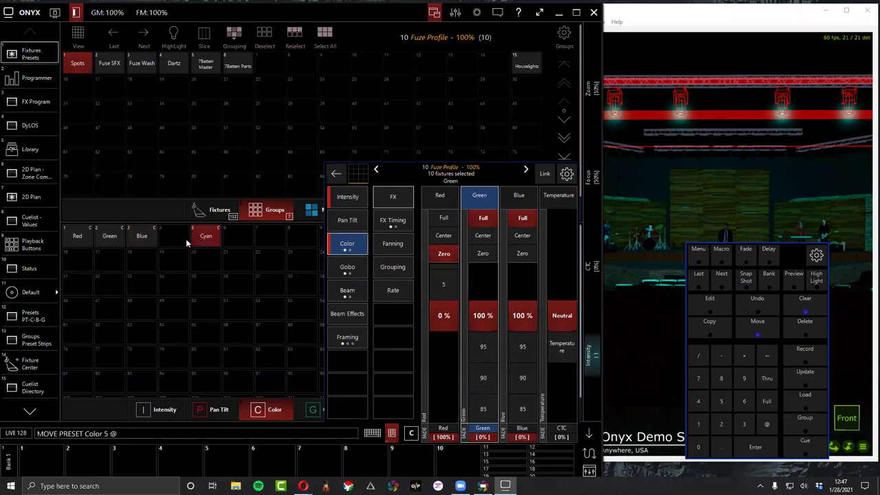
{"action": "left_click", "coordinate": [185, 241]}
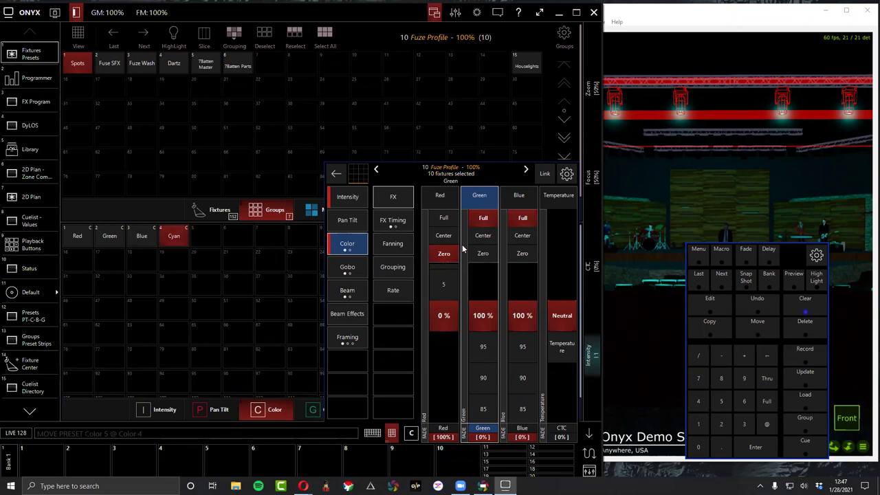
{"action": "left_click", "coordinate": [482, 253]}
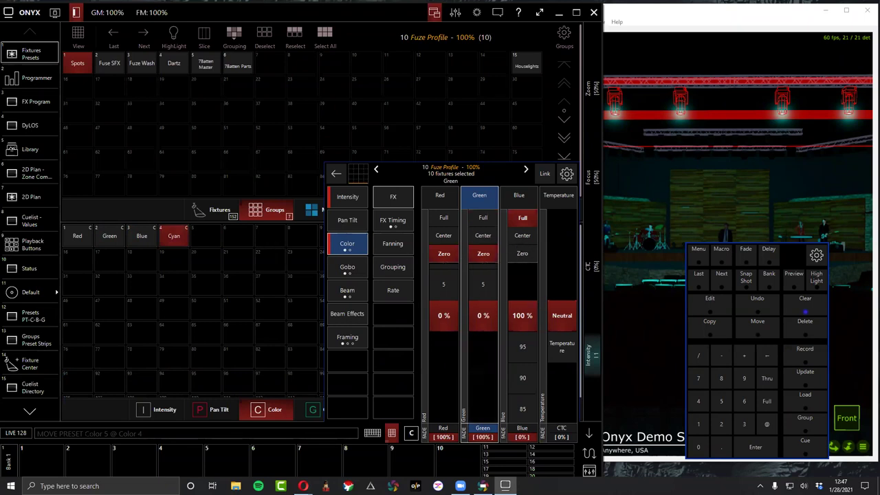
{"action": "left_click", "coordinate": [432, 222]}
{"action": "left_click", "coordinate": [808, 352]}
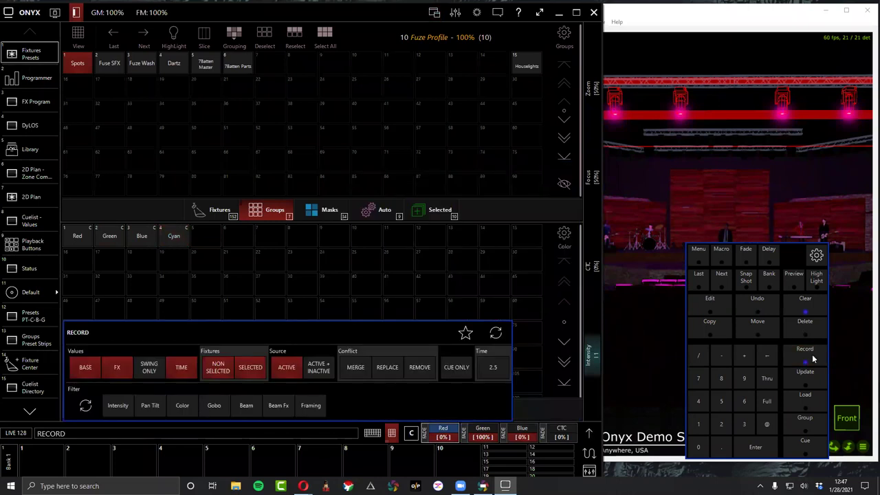
Store Magenta in colour slot 5, then mix and store Yellow in slot 6.
{"action": "left_click", "coordinate": [212, 237]}
{"action": "type", "text": "Magenta"}
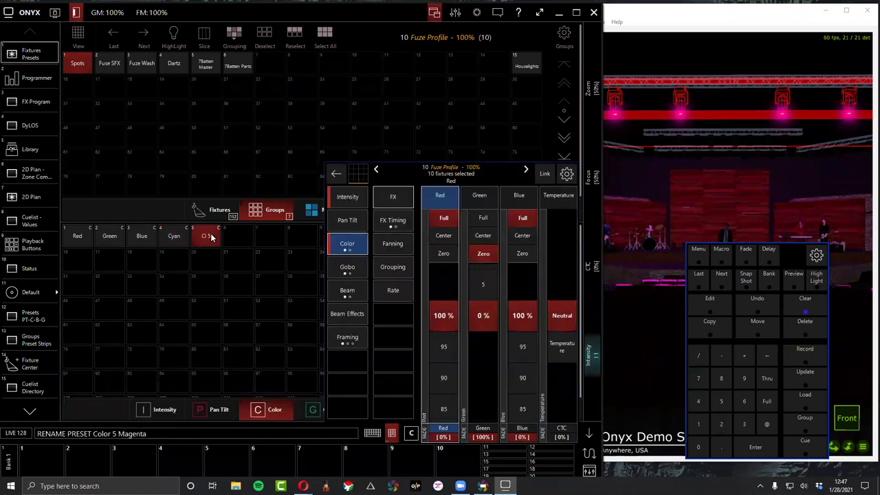
{"action": "key", "text": "Return"}
{"action": "left_click", "coordinate": [482, 217]}
{"action": "left_click", "coordinate": [522, 253]}
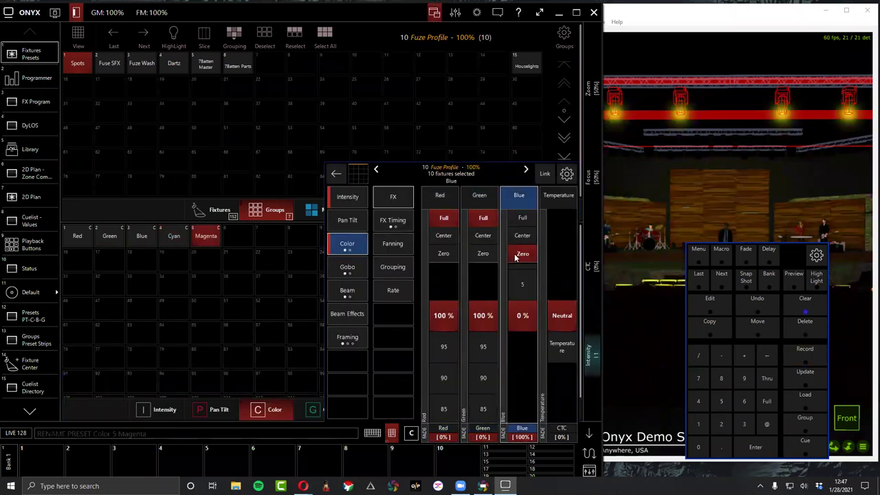
{"action": "left_click", "coordinate": [795, 354]}
{"action": "left_click", "coordinate": [234, 239]}
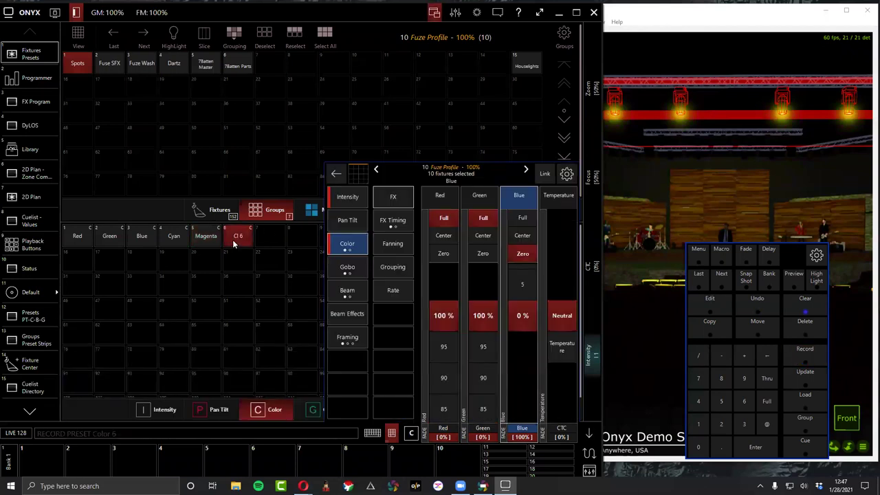
{"action": "type", "text": "Yellow"}
{"action": "key", "text": "Return"}
Record the amber mix as colour preset 7 named 'Amber'.
{"action": "scroll", "coordinate": [484, 354], "scroll_direction": "down", "scroll_amount": 5}
{"action": "scroll", "coordinate": [484, 353], "scroll_direction": "up", "scroll_amount": 2}
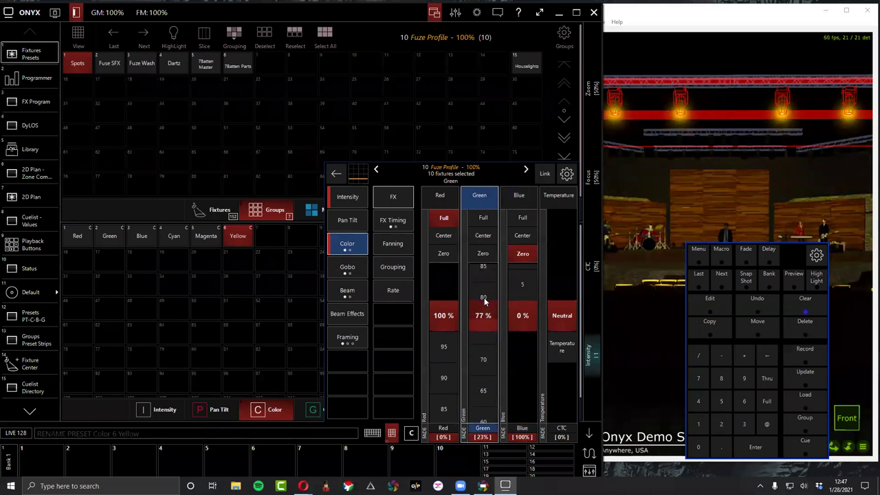
{"action": "scroll", "coordinate": [481, 247], "scroll_direction": "up", "scroll_amount": 3}
{"action": "scroll", "coordinate": [484, 329], "scroll_direction": "down", "scroll_amount": 9}
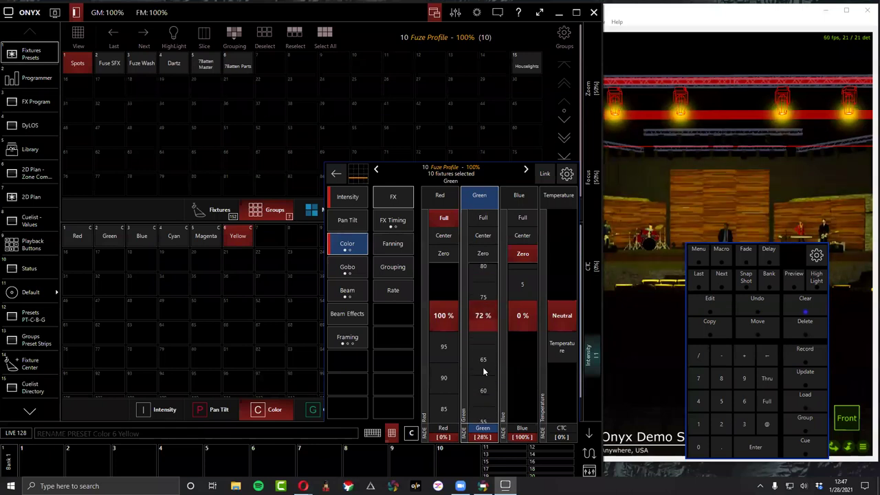
{"action": "scroll", "coordinate": [481, 404], "scroll_direction": "down", "scroll_amount": 6}
{"action": "key", "text": "r"}
{"action": "left_click", "coordinate": [282, 232]}
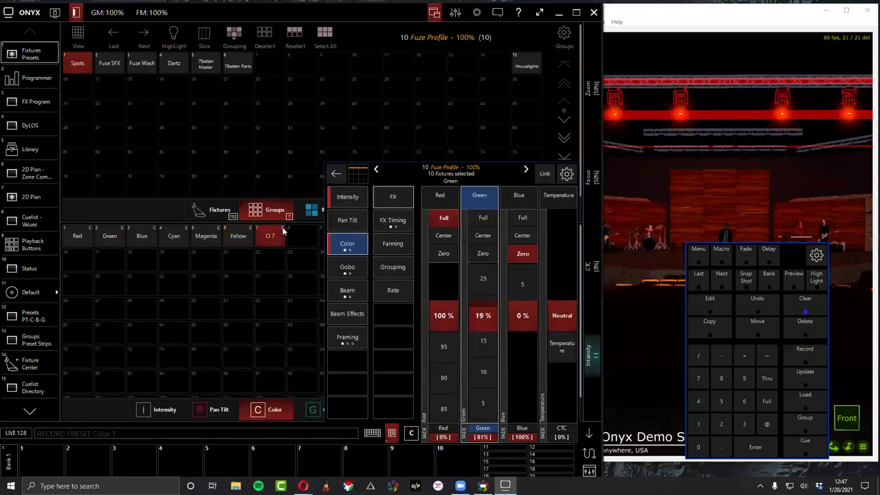
{"action": "type", "text": "Amber"}
{"action": "key", "text": "Return"}
Mix full blue with a little red and record it as preset 8 named 'Violet'.
{"action": "left_click", "coordinate": [483, 217]}
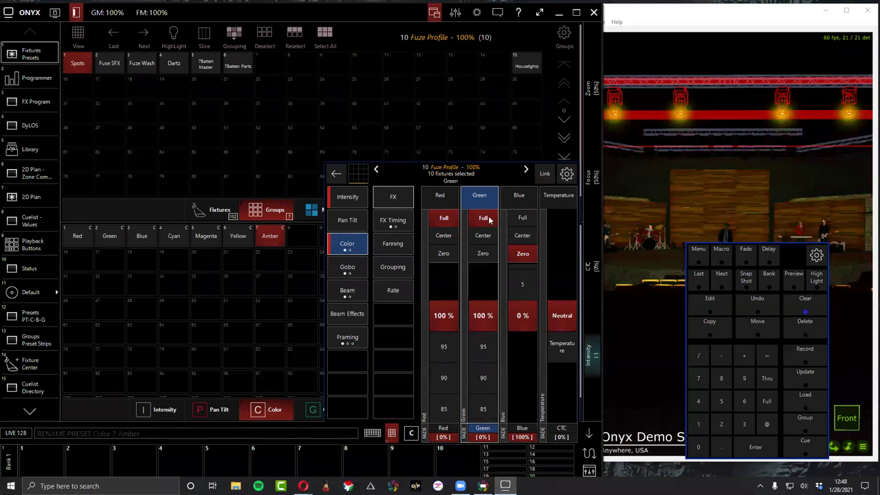
{"action": "left_click", "coordinate": [523, 217]}
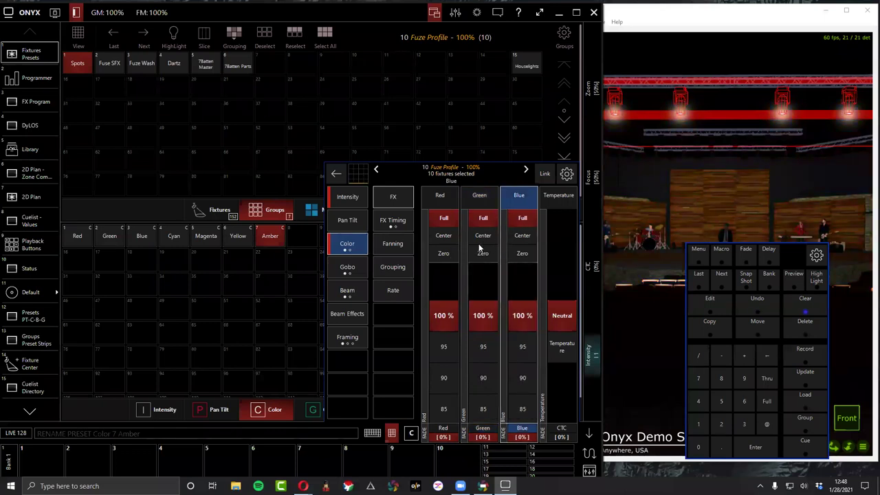
{"action": "left_click", "coordinate": [515, 256]}
{"action": "left_click", "coordinate": [490, 255]}
{"action": "left_click_drag", "start_coordinate": [522, 283], "coordinate": [522, 261]}
{"action": "left_click", "coordinate": [509, 222]}
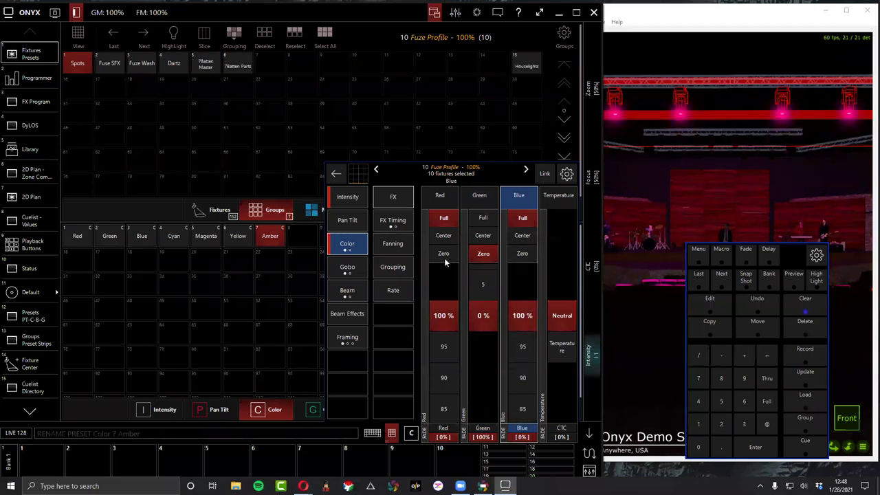
{"action": "left_click", "coordinate": [443, 258]}
{"action": "left_click_drag", "start_coordinate": [444, 289], "coordinate": [443, 375]}
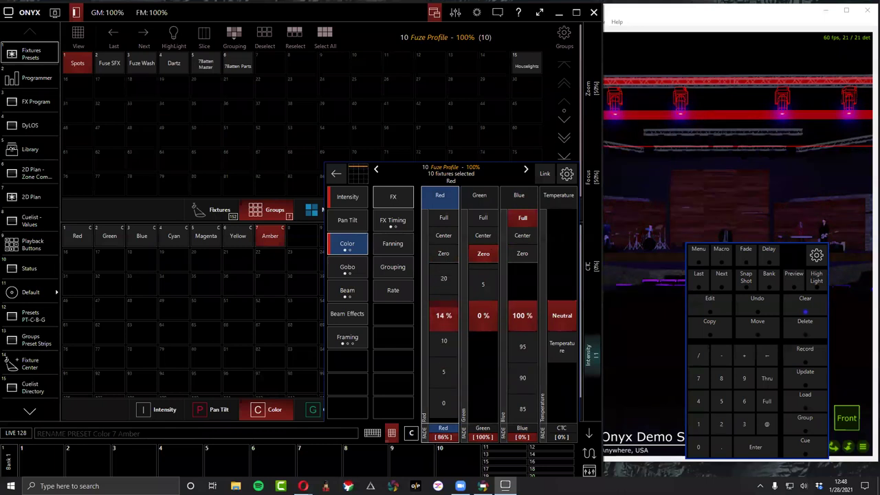
{"action": "left_click", "coordinate": [795, 349]}
{"action": "left_click", "coordinate": [303, 237]}
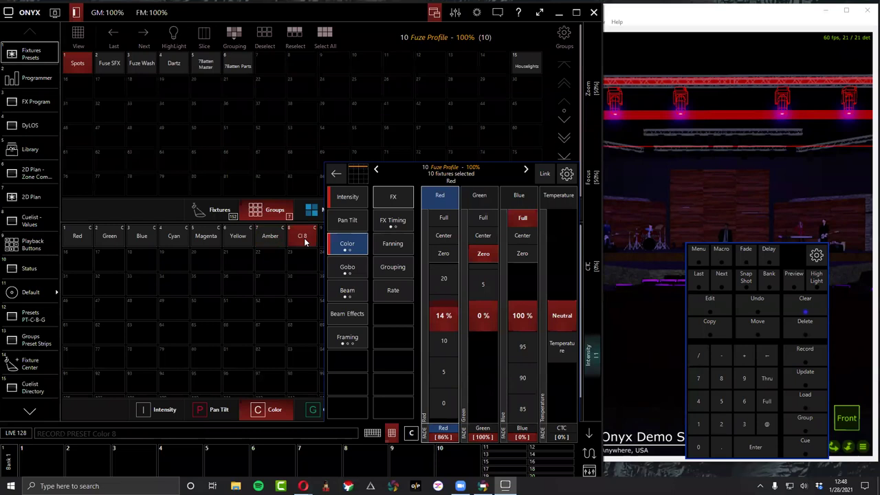
{"action": "type", "text": "Violet"}
{"action": "key", "text": "Return"}
Bring red and green to full and store the white mix in colour slot 9.
{"action": "left_click", "coordinate": [442, 218]}
{"action": "left_click", "coordinate": [483, 217]}
{"action": "left_click", "coordinate": [804, 348]}
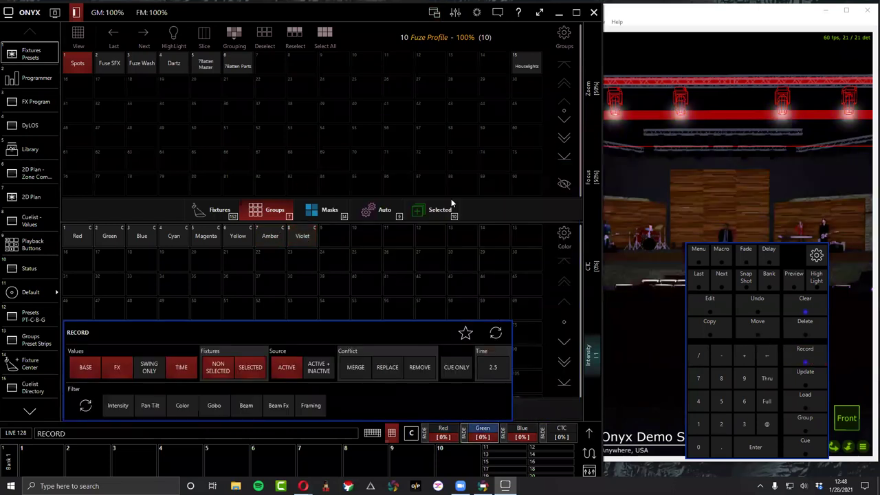
{"action": "left_click", "coordinate": [327, 241]}
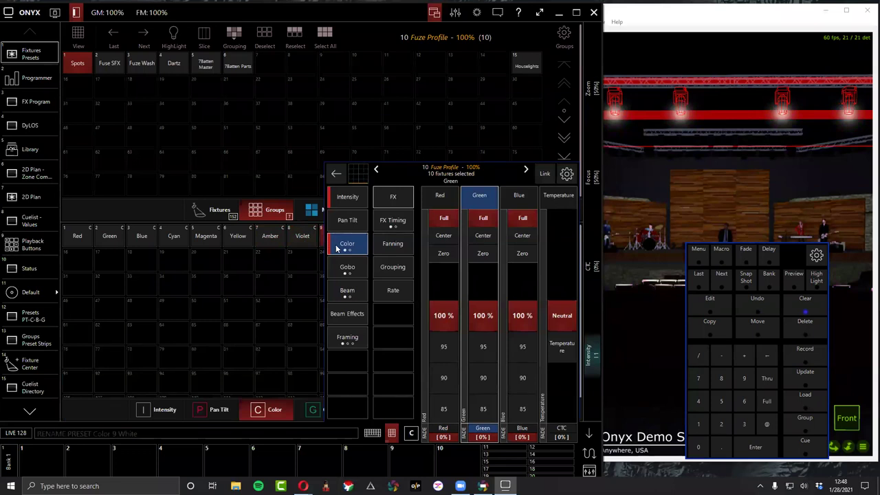
Check the Pan Tilt page, return to the Color presets, and close the colour mixing panel.
{"action": "left_click", "coordinate": [187, 410]}
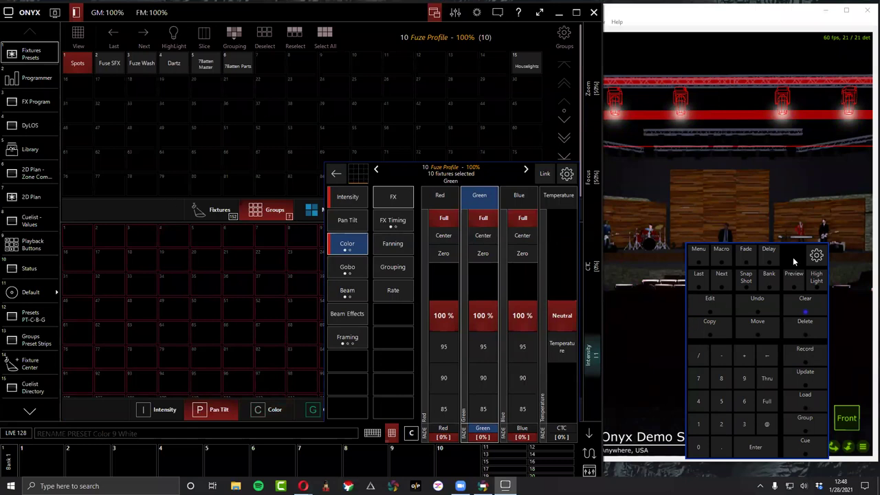
{"action": "left_click", "coordinate": [261, 411]}
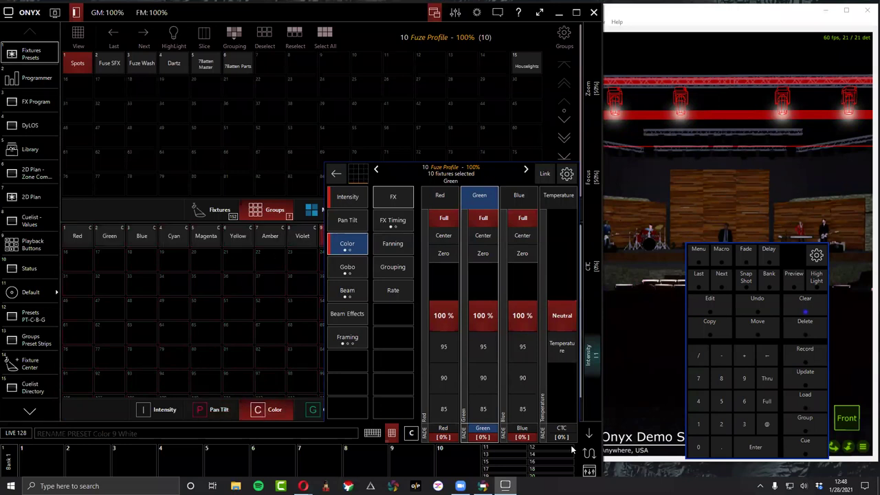
{"action": "left_click", "coordinate": [591, 433]}
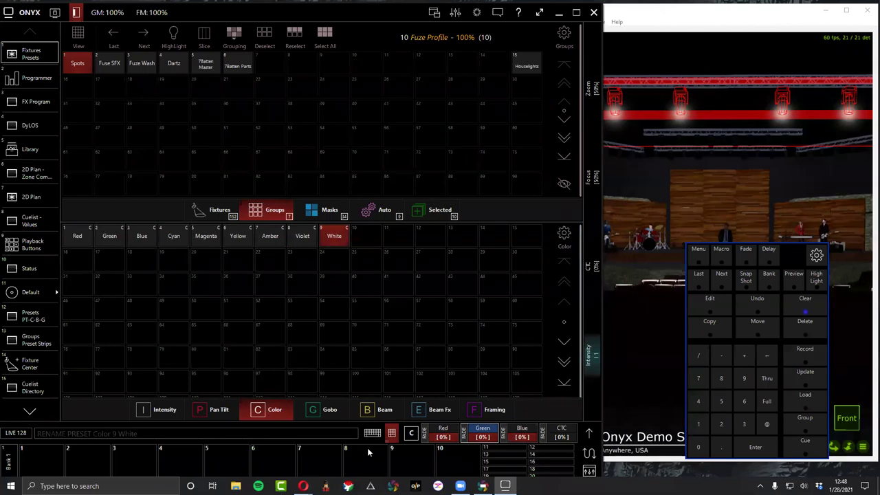
{"action": "left_click", "coordinate": [798, 358]}
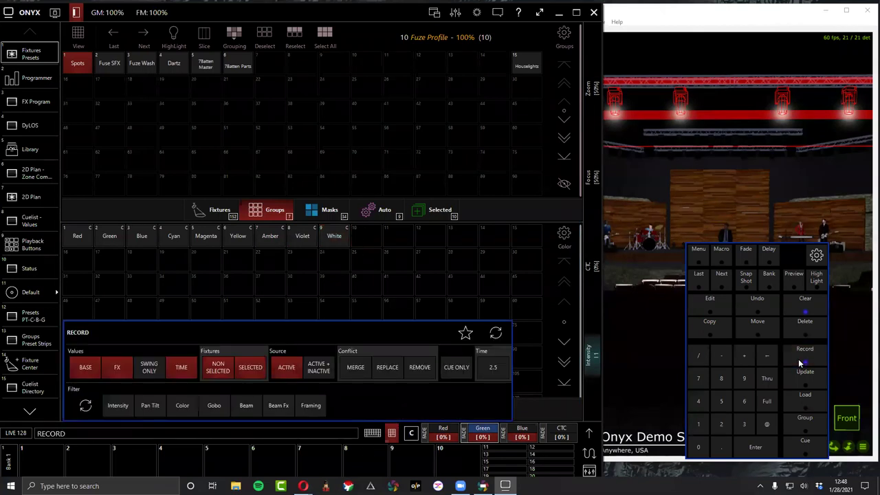
{"action": "left_click", "coordinate": [180, 406]}
{"action": "left_click", "coordinate": [214, 405]}
{"action": "left_click", "coordinate": [149, 405]}
{"action": "left_click", "coordinate": [177, 405]}
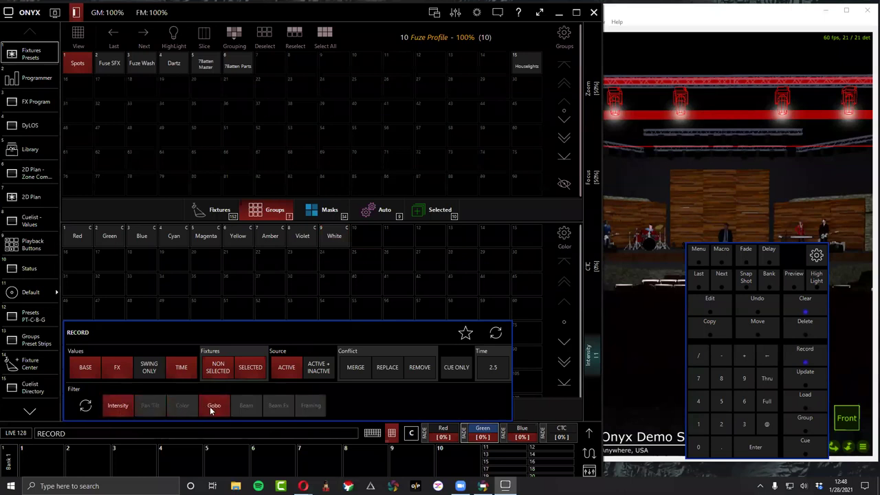
{"action": "left_click", "coordinate": [149, 406]}
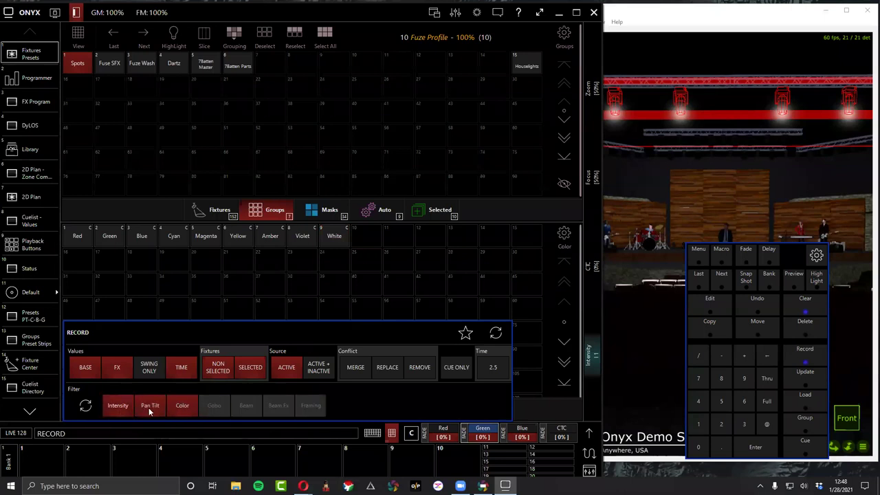
{"action": "left_click", "coordinate": [85, 406]}
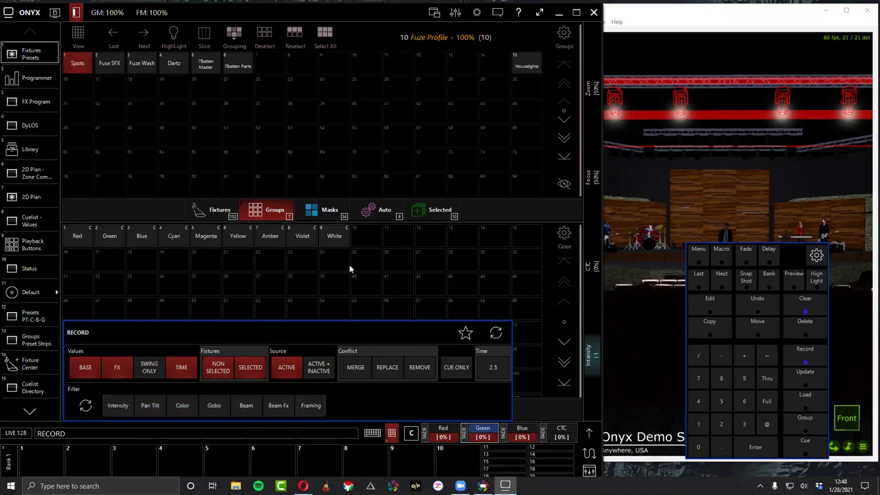
{"action": "key", "text": "Return"}
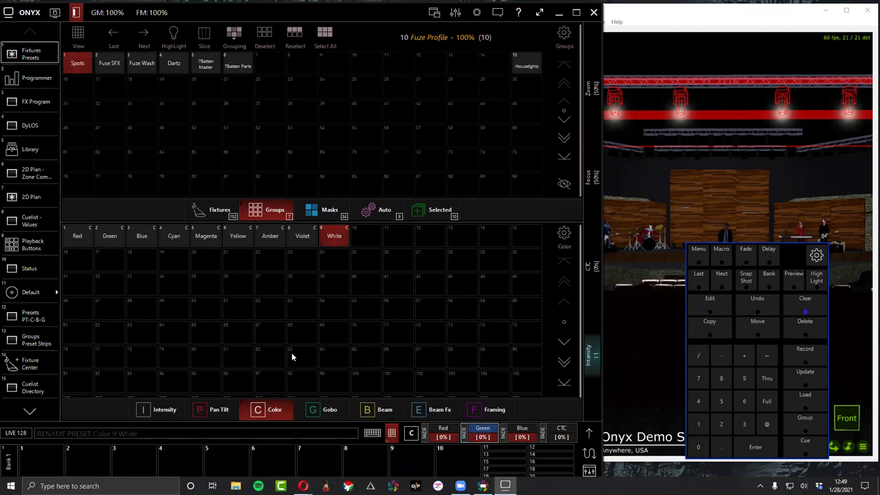
Show the empty Pan Tilt page, zoom the visualizer out, and bring Onyx Demo System forward.
{"action": "left_click", "coordinate": [218, 410]}
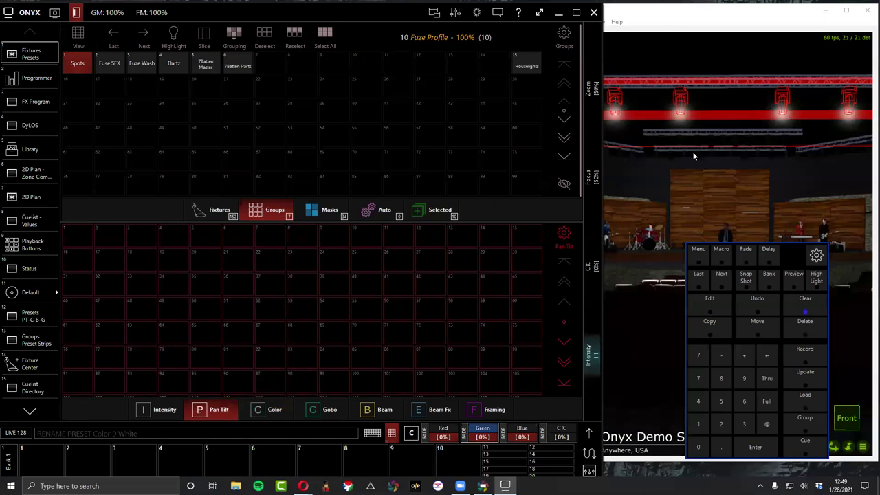
{"action": "scroll", "coordinate": [730, 220], "scroll_direction": "down", "scroll_amount": 2}
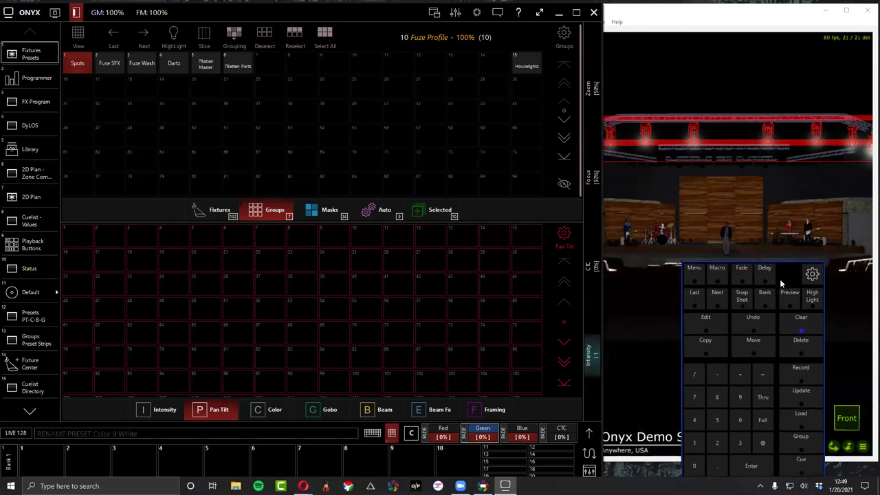
{"action": "left_click", "coordinate": [729, 249]}
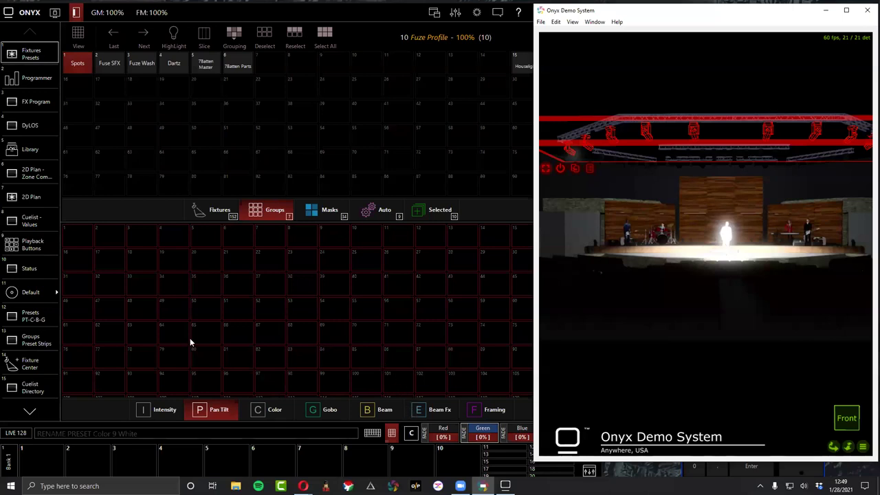
Record the current position as Pan Tilt preset 1 named 'DSC'.
{"action": "key", "text": "r"}
{"action": "left_click", "coordinate": [78, 234]}
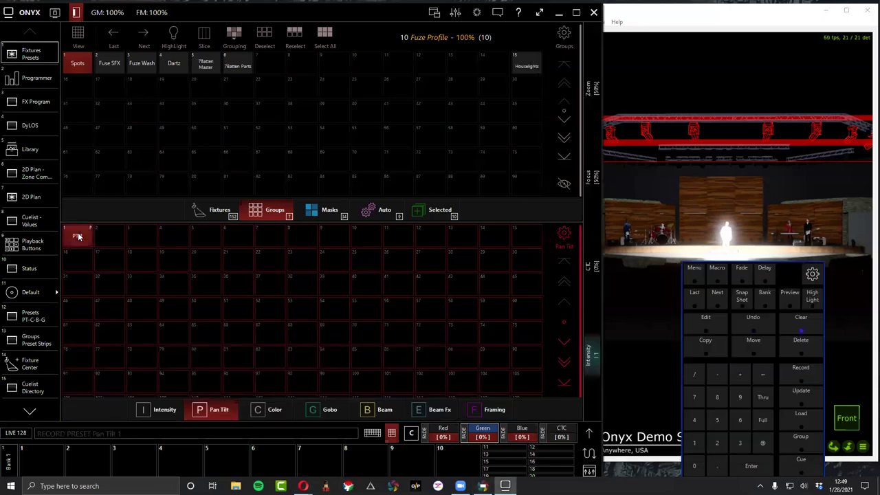
{"action": "left_click", "coordinate": [78, 236]}
{"action": "key", "text": "Return"}
Narrow the selection to one fixture, clear a stray cue command, and clear the programmer.
{"action": "left_click", "coordinate": [718, 297]}
{"action": "left_click", "coordinate": [625, 235]}
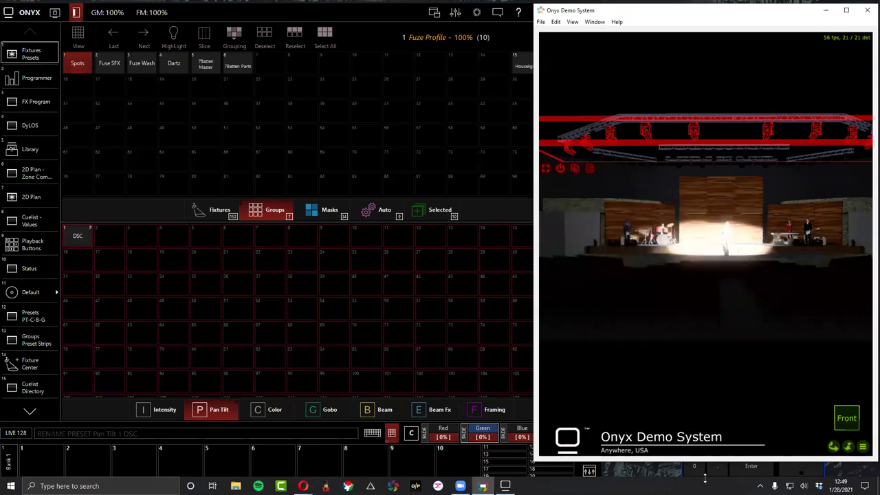
{"action": "left_click", "coordinate": [783, 473]}
{"action": "left_click", "coordinate": [773, 471]}
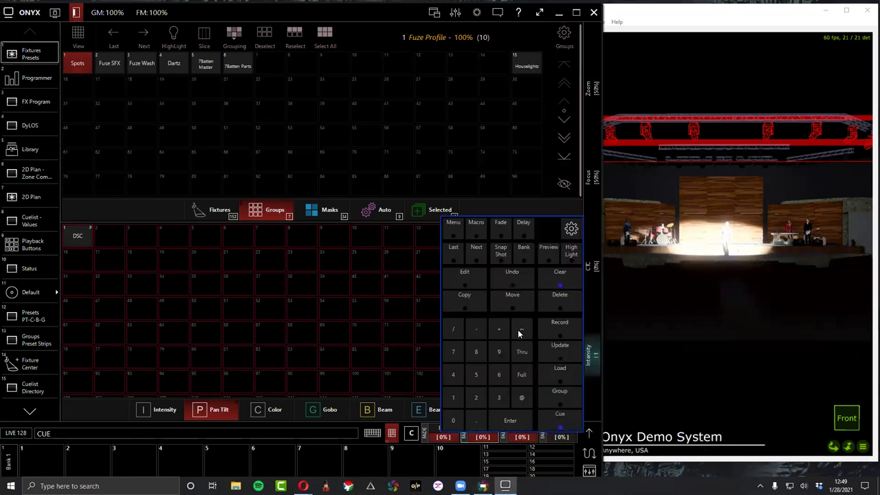
{"action": "left_click", "coordinate": [518, 333]}
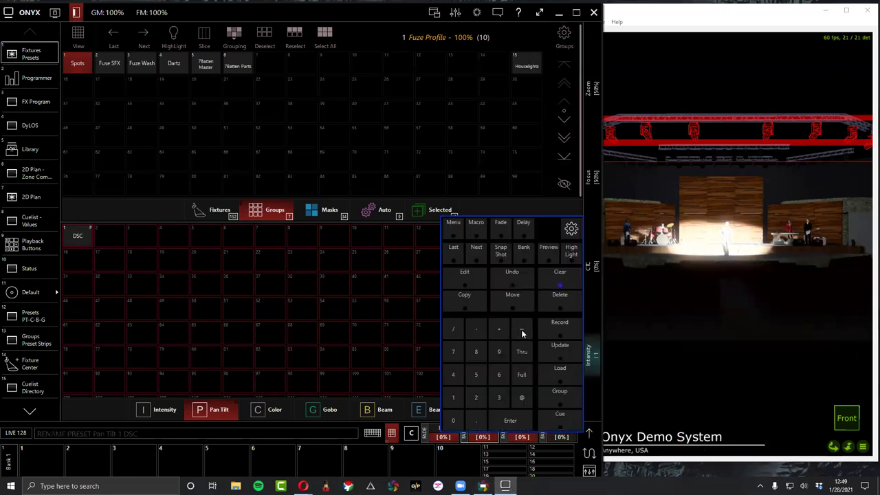
{"action": "left_click", "coordinate": [475, 255]}
{"action": "left_click", "coordinate": [561, 276]}
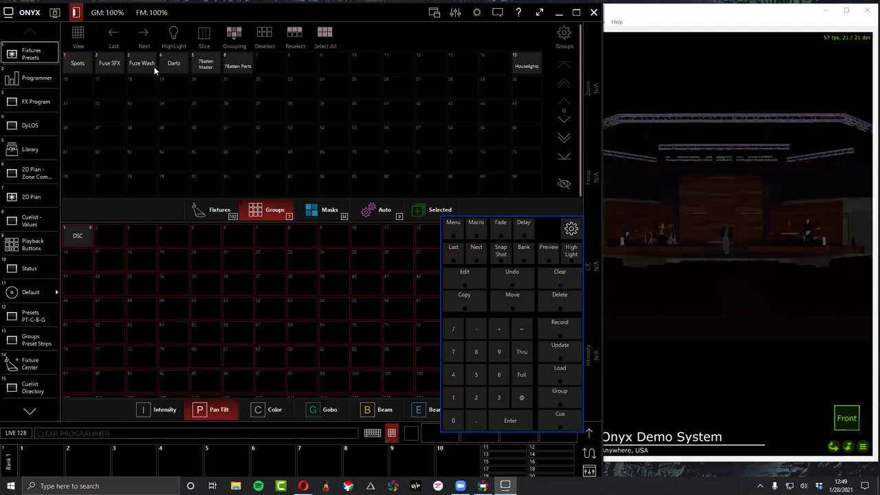
Step through the fixtures, deselect all, then select fixture 1 alone with Highlight on.
{"action": "left_click", "coordinate": [521, 374]}
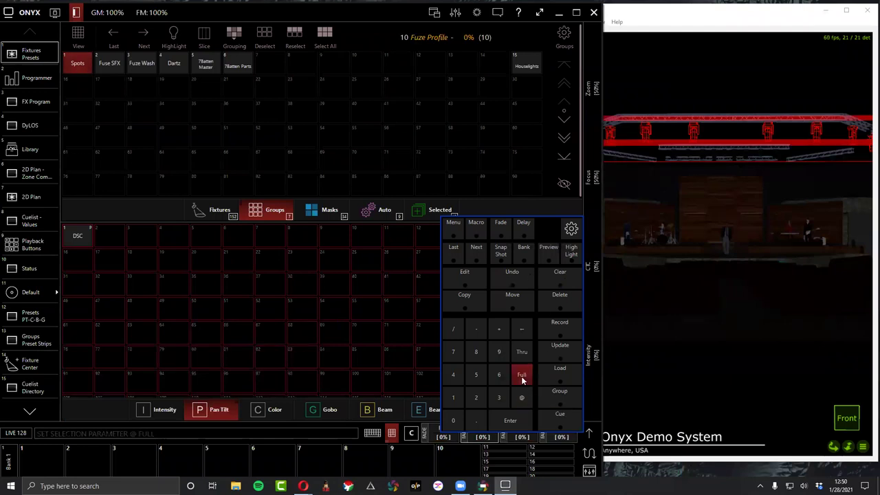
{"action": "left_click", "coordinate": [483, 251]}
{"action": "left_click", "coordinate": [480, 253]}
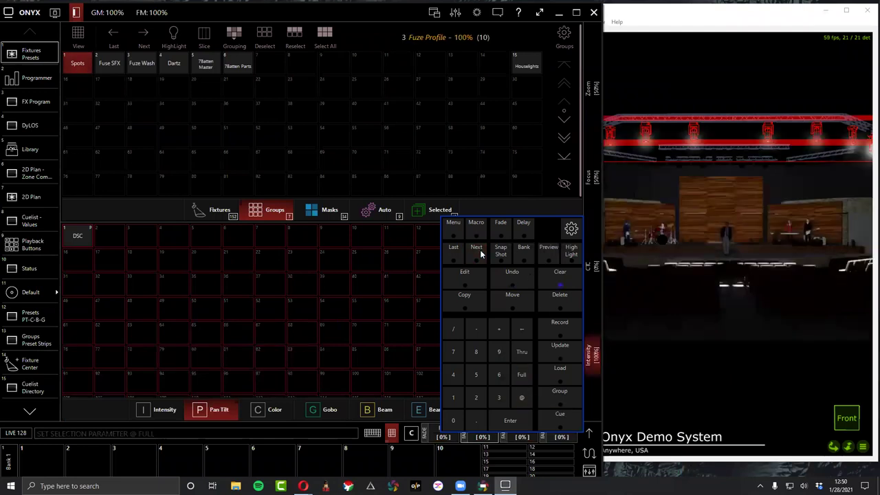
{"action": "key", "text": "Right"}
{"action": "key", "text": "Right"}
{"action": "left_click", "coordinate": [639, 122]}
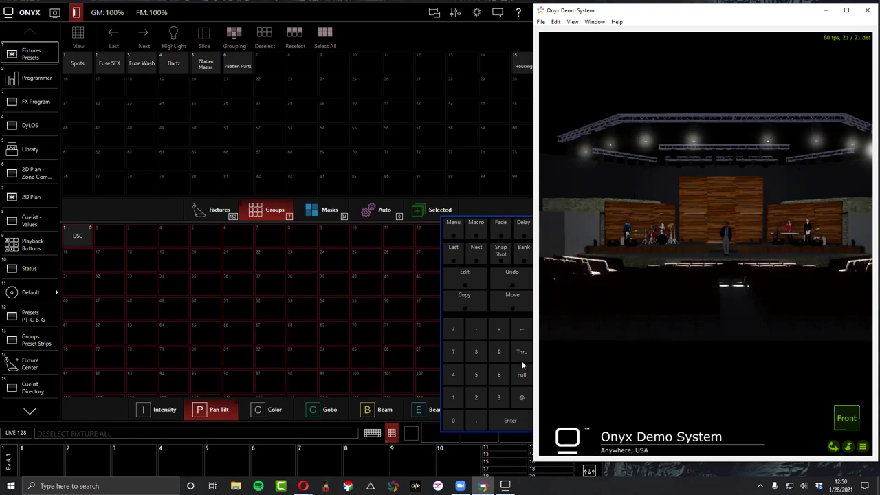
{"action": "left_click", "coordinate": [454, 402]}
{"action": "left_click", "coordinate": [491, 418]}
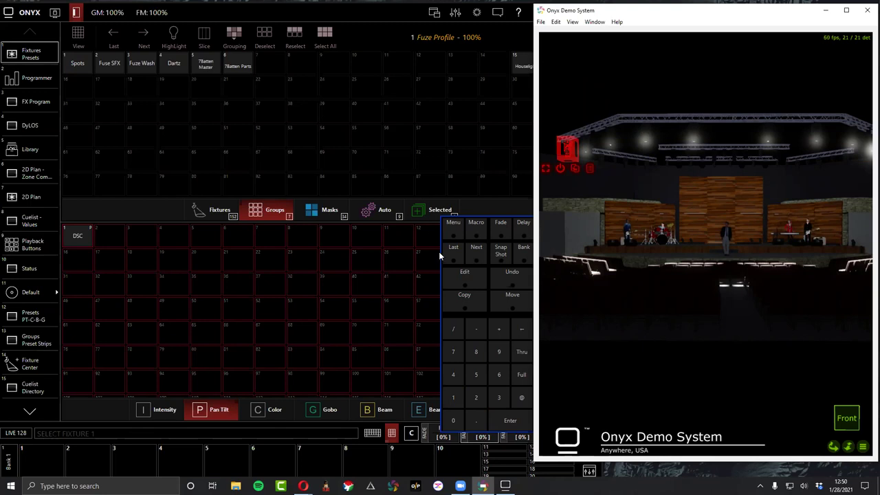
{"action": "left_click", "coordinate": [173, 35]}
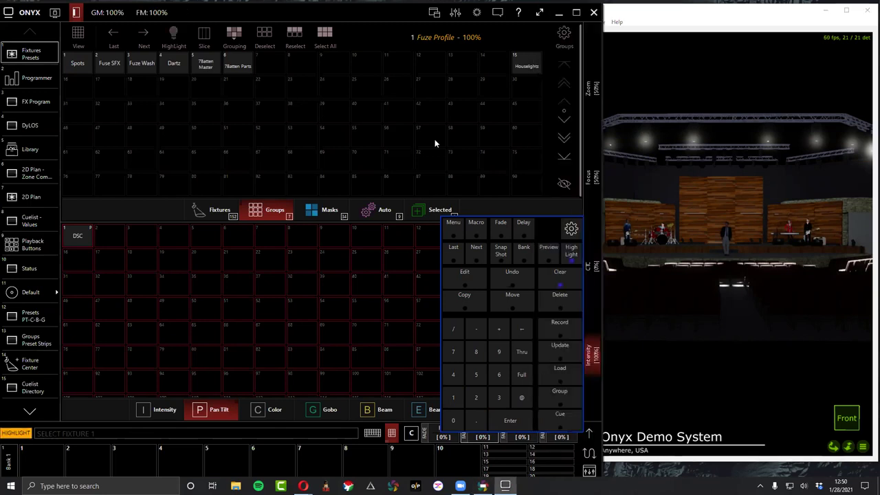
Step through fixtures 1–5, aiming fixture 4 at the guitarist and fixture 5 stage left.
{"action": "left_click", "coordinate": [646, 247]}
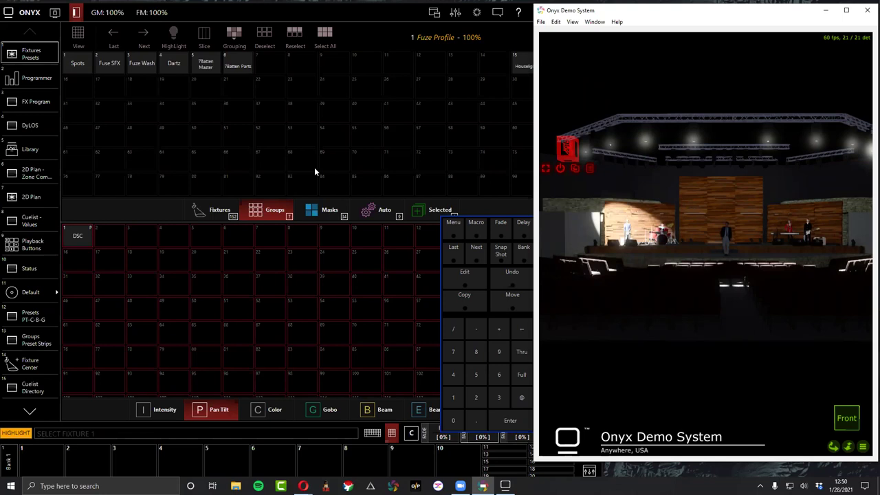
{"action": "left_click", "coordinate": [477, 255]}
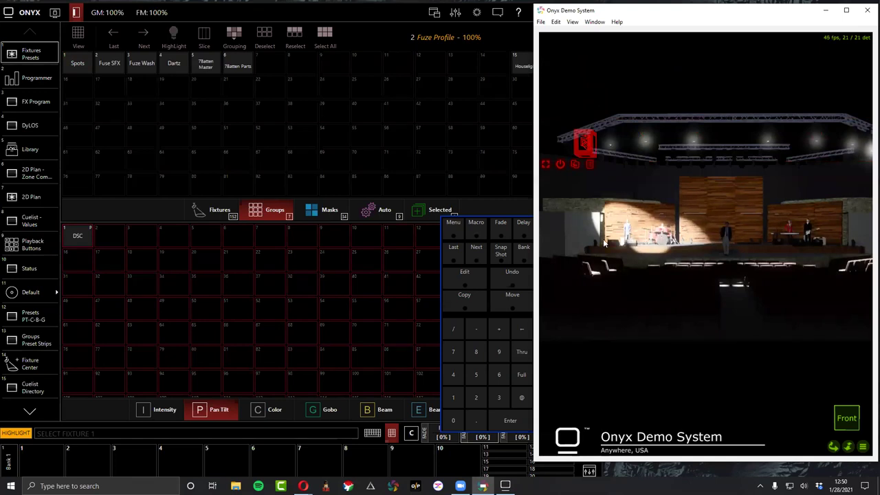
{"action": "left_click", "coordinate": [478, 249]}
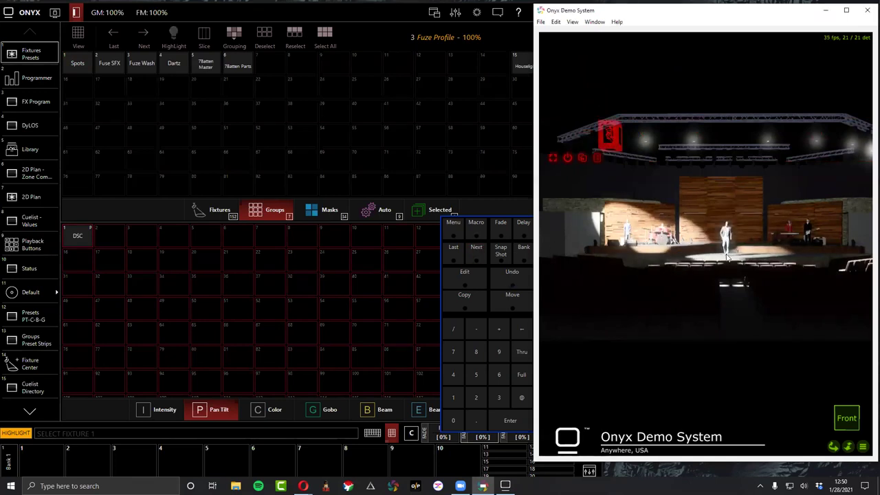
{"action": "left_click", "coordinate": [474, 256]}
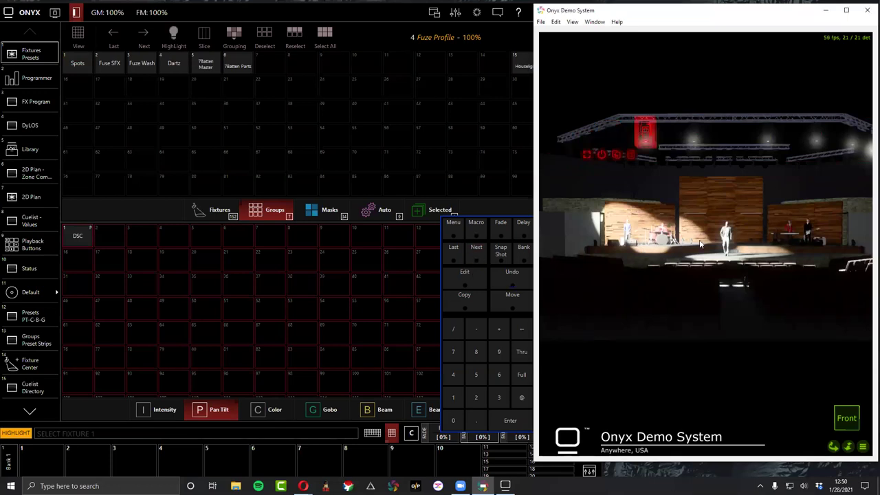
{"action": "left_click_drag", "start_coordinate": [738, 240], "coordinate": [788, 243]}
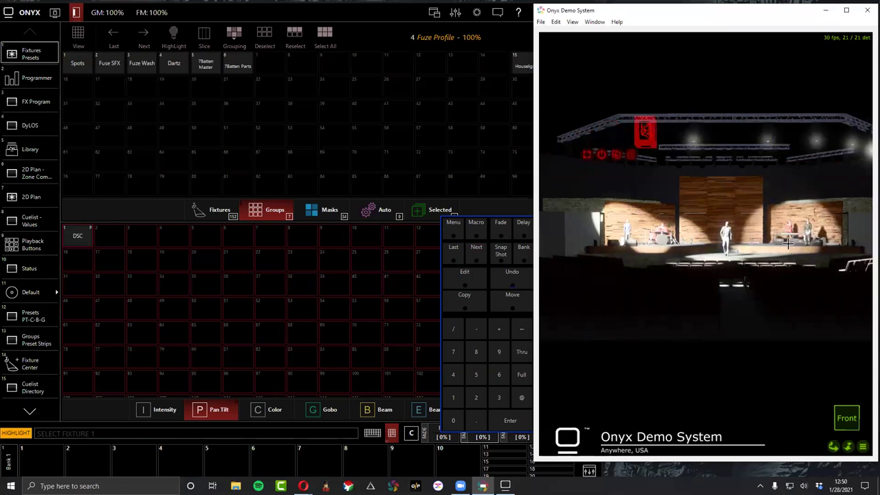
{"action": "left_click", "coordinate": [477, 256]}
{"action": "left_click_drag", "start_coordinate": [627, 238], "coordinate": [583, 241]}
Aim fixtures 6 and 7 on stage and 8 and 9 stage right, then open the Programmer.
{"action": "left_click", "coordinate": [477, 257]}
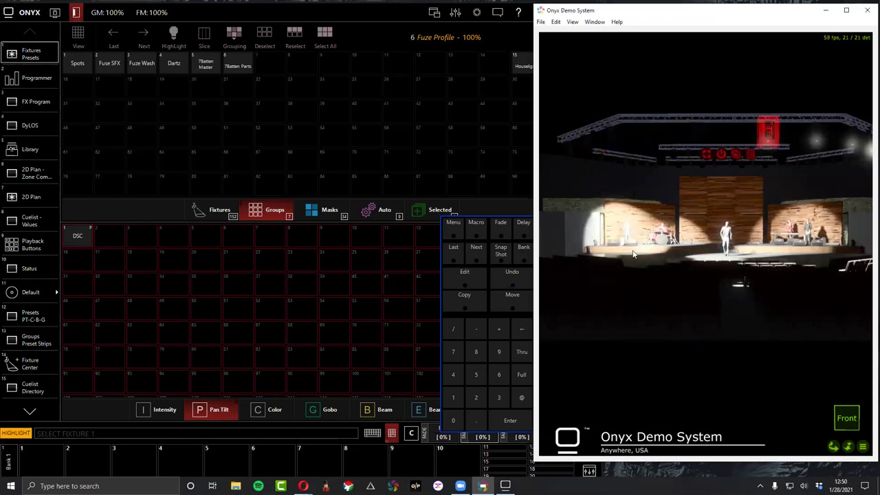
{"action": "left_click_drag", "start_coordinate": [683, 245], "coordinate": [722, 256]}
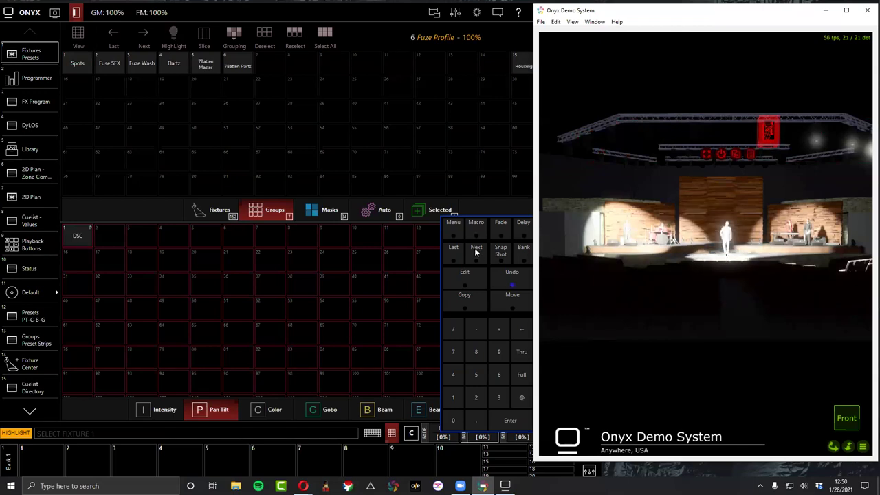
{"action": "mouse_move", "coordinate": [658, 252]}
{"action": "left_mouse_down"}
{"action": "mouse_move", "coordinate": [671, 233]}
{"action": "mouse_move", "coordinate": [631, 245]}
{"action": "mouse_move", "coordinate": [670, 243]}
{"action": "left_mouse_up"}
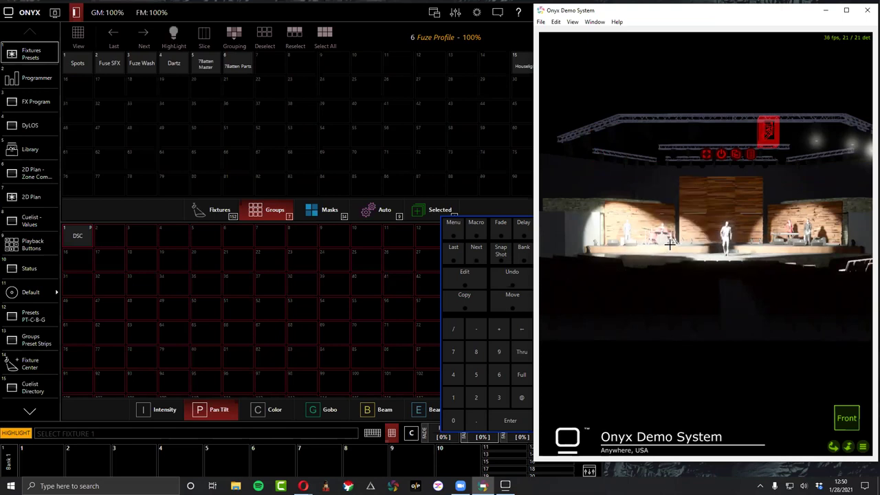
{"action": "left_click", "coordinate": [477, 253]}
{"action": "left_click_drag", "start_coordinate": [720, 209], "coordinate": [659, 255]}
{"action": "key", "text": "Page_Down"}
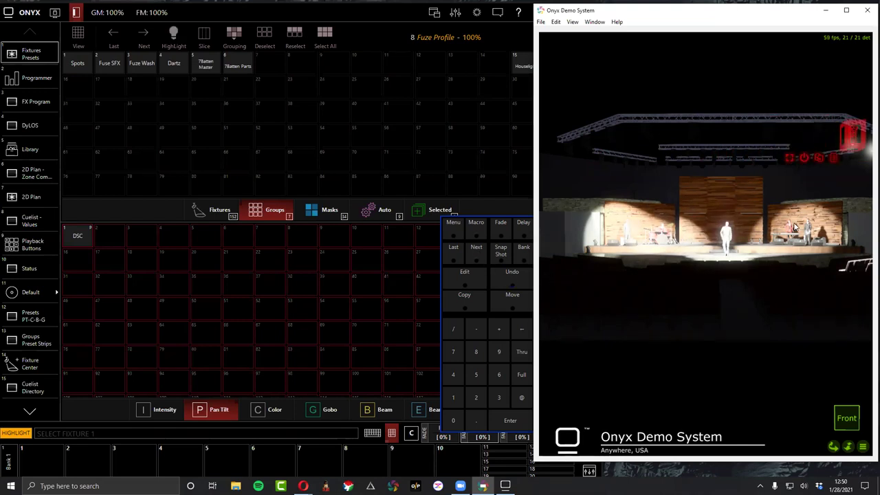
{"action": "mouse_move", "coordinate": [789, 237]}
{"action": "left_mouse_down"}
{"action": "mouse_move", "coordinate": [778, 238]}
{"action": "mouse_move", "coordinate": [791, 245]}
{"action": "left_mouse_up"}
{"action": "left_click", "coordinate": [476, 251]}
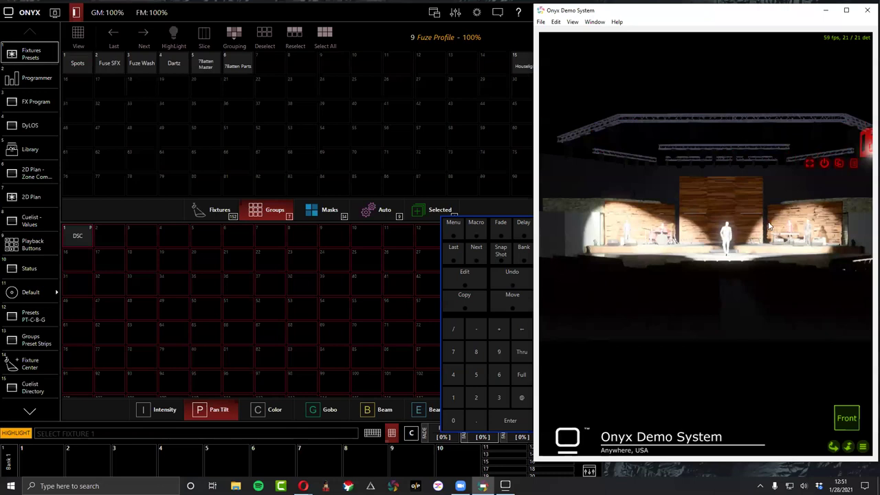
{"action": "left_click_drag", "start_coordinate": [794, 234], "coordinate": [798, 240]}
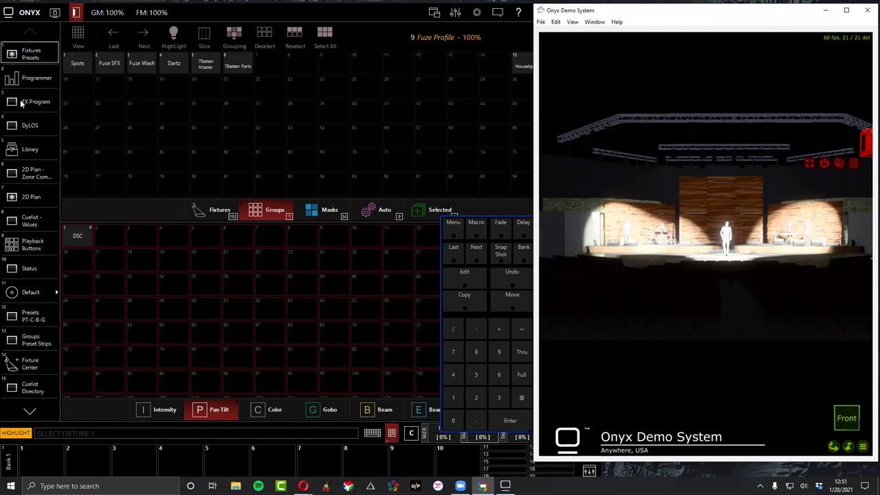
{"action": "left_click", "coordinate": [34, 78]}
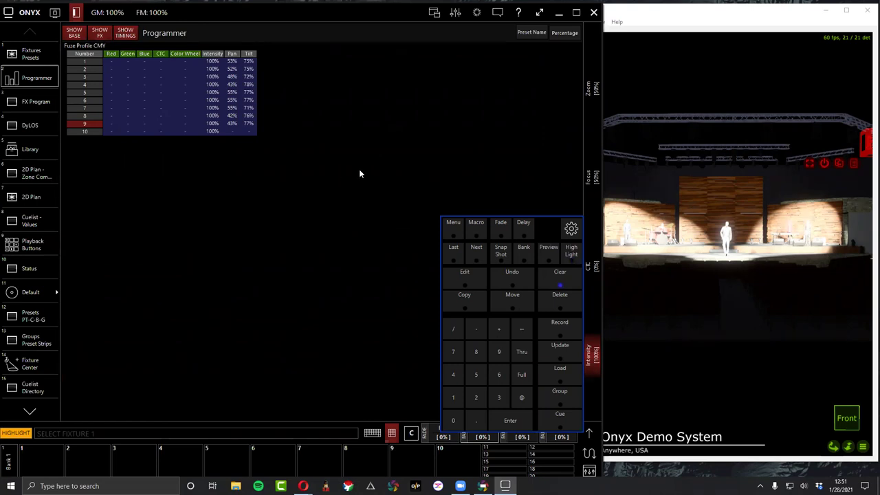
From the Fixtures Presets view, store the current aim in Pan Tilt slot 2 as 'Band'.
{"action": "left_click", "coordinate": [37, 59]}
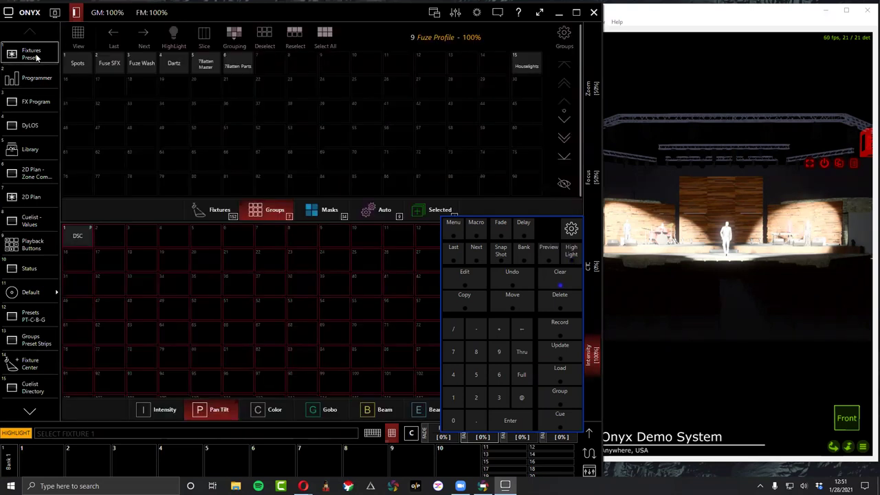
{"action": "left_click", "coordinate": [558, 323]}
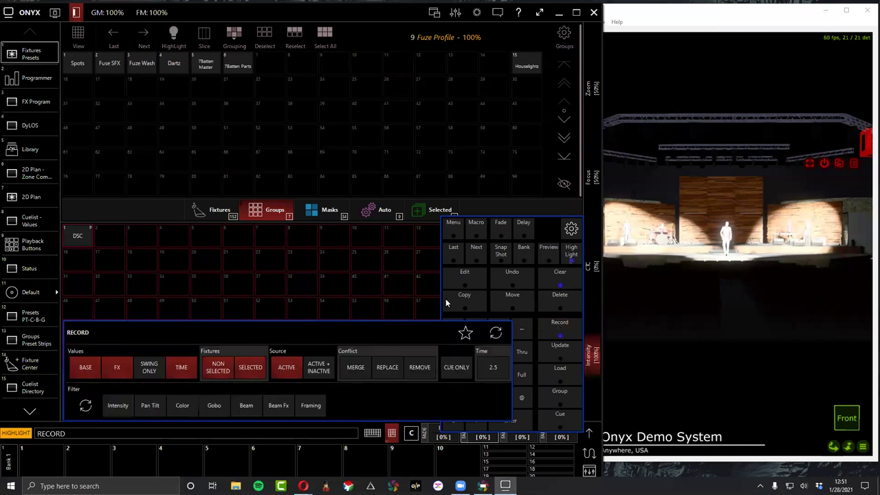
{"action": "left_click", "coordinate": [108, 237]}
{"action": "type", "text": "Band"}
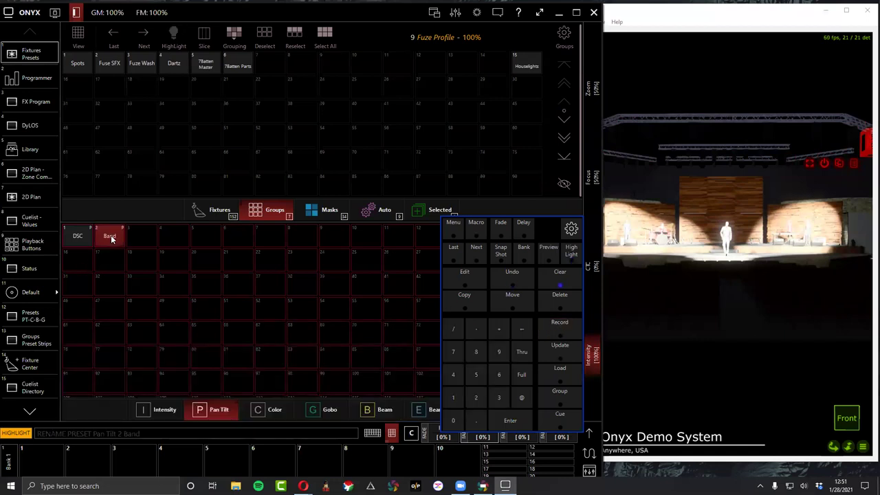
{"action": "key", "text": "Return"}
In the visualizer, turn fixture 9's beam yellow with an open gobo, then open the Programmer.
{"action": "key", "text": "alt+Tab"}
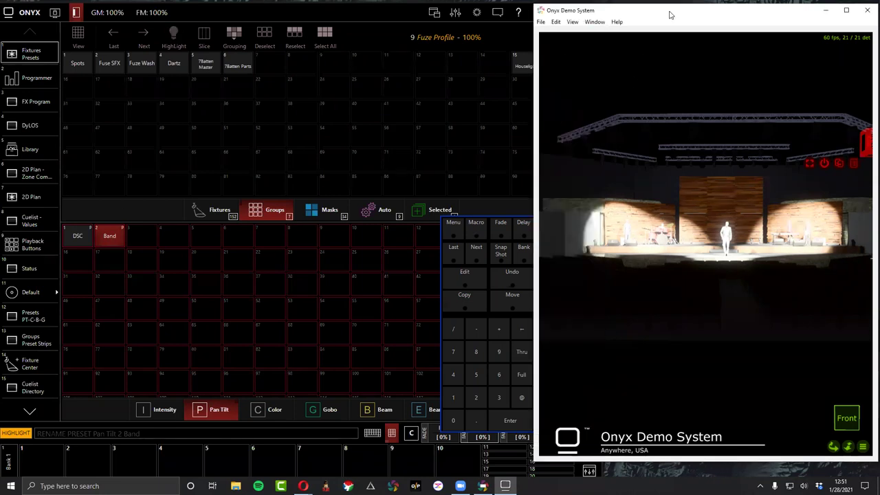
{"action": "left_click", "coordinate": [850, 446]}
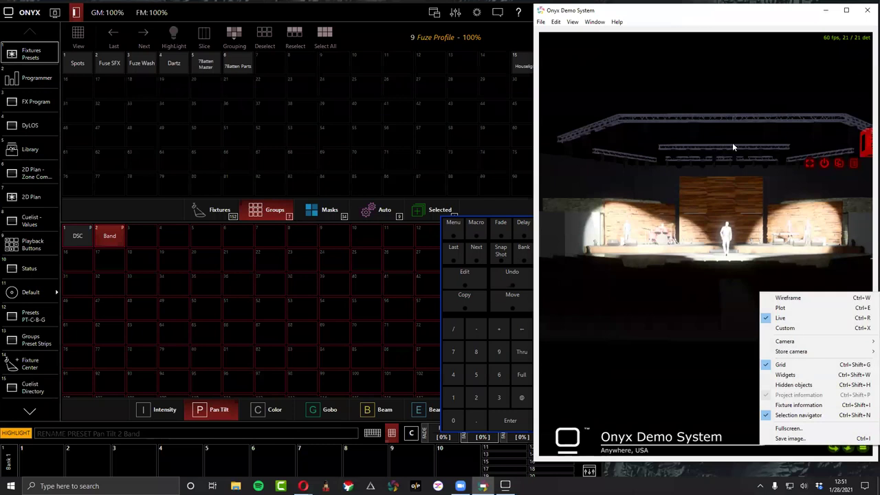
{"action": "left_click", "coordinate": [825, 162]}
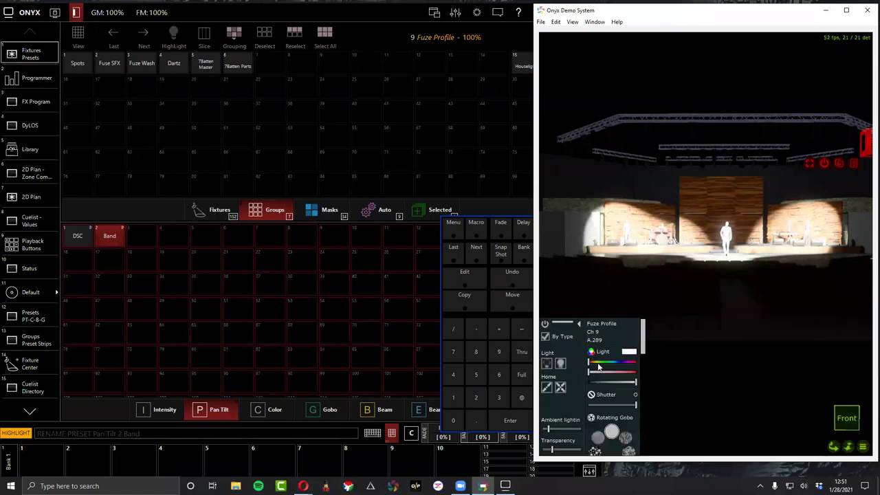
{"action": "left_click_drag", "start_coordinate": [590, 364], "coordinate": [636, 372]}
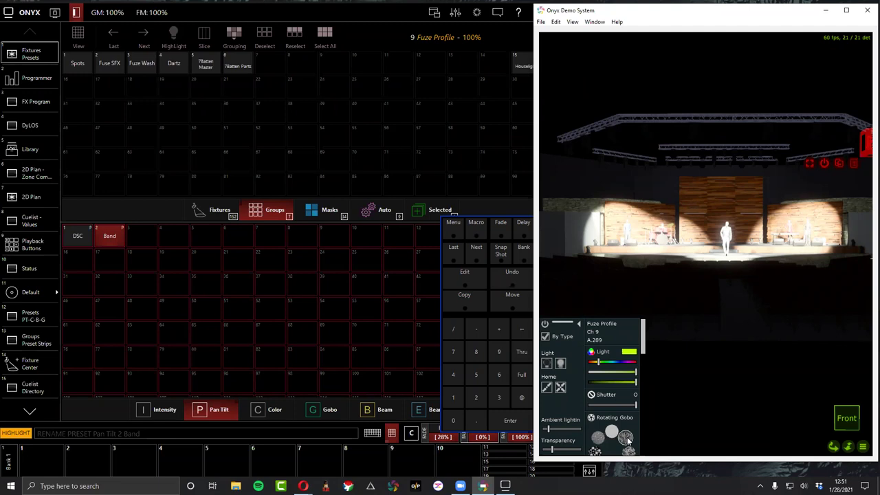
{"action": "left_click", "coordinate": [175, 36]}
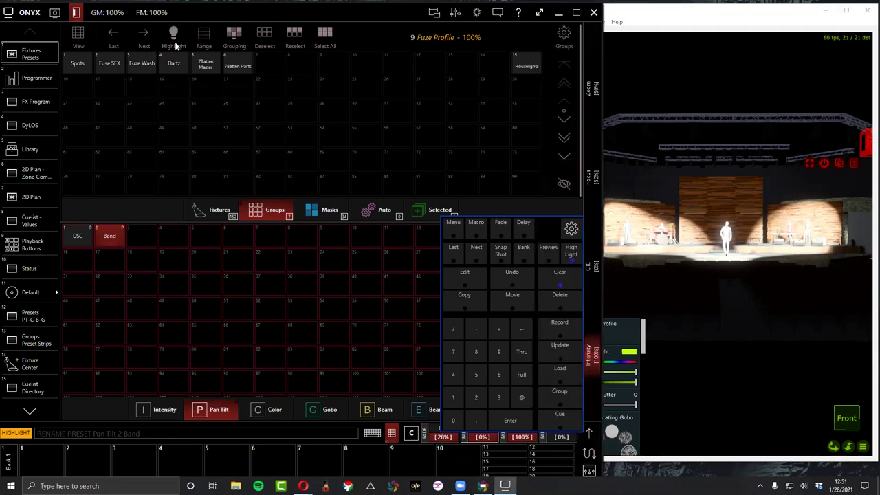
{"action": "left_click", "coordinate": [633, 371]}
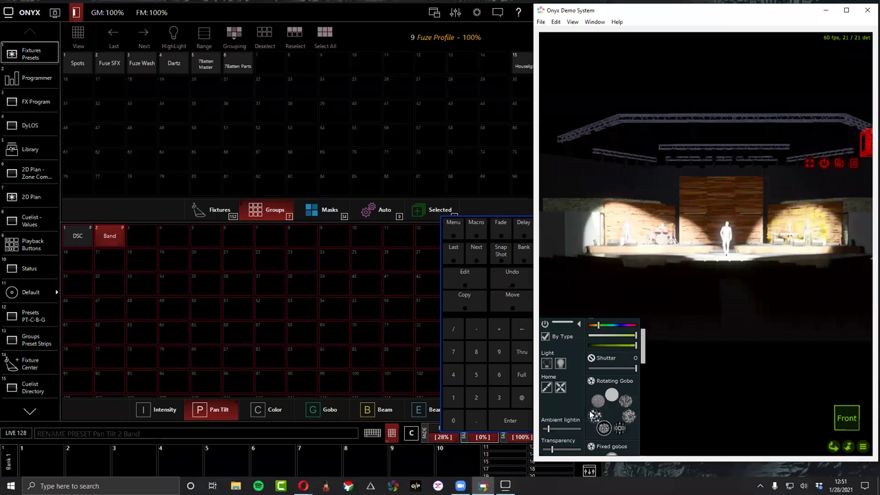
{"action": "left_click", "coordinate": [596, 401]}
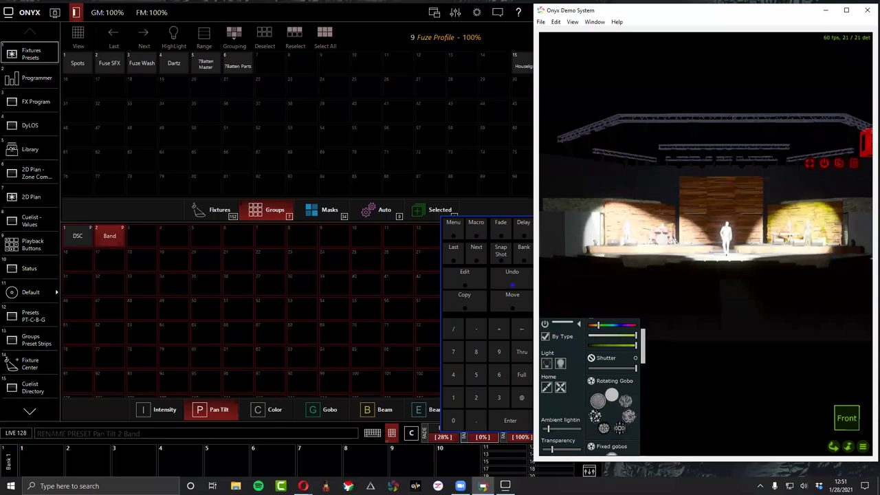
{"action": "left_click", "coordinate": [28, 79]}
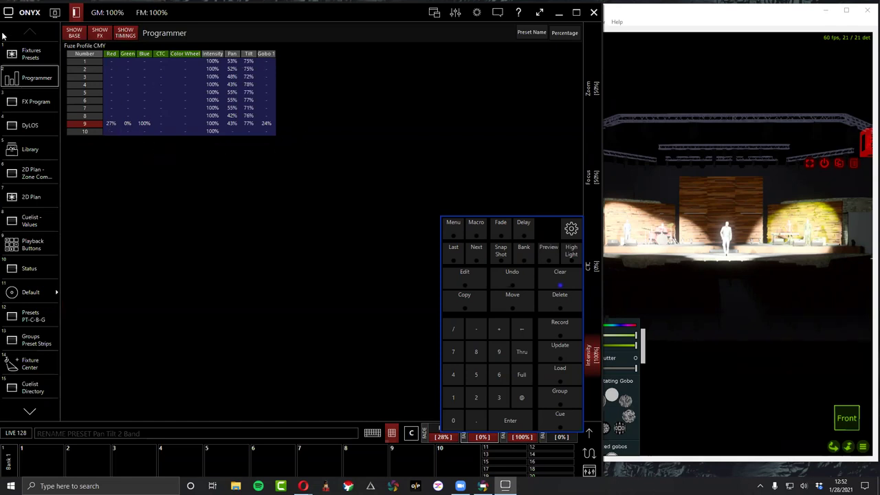
Return to the Fixtures Presets page and clear the programmer to darken the stage.
{"action": "left_click", "coordinate": [18, 52]}
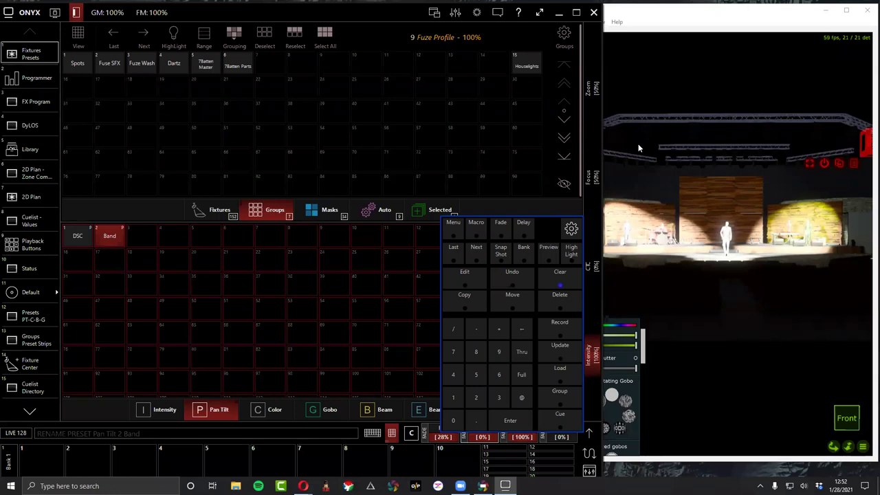
{"action": "left_click", "coordinate": [560, 275]}
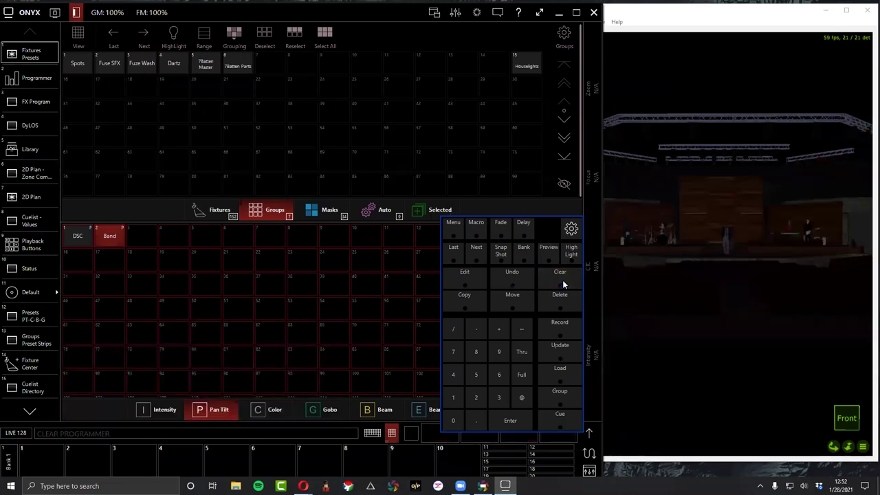
Select the Spots with highlight on and try a first pan fan in the fanning graph.
{"action": "left_click", "coordinate": [84, 65]}
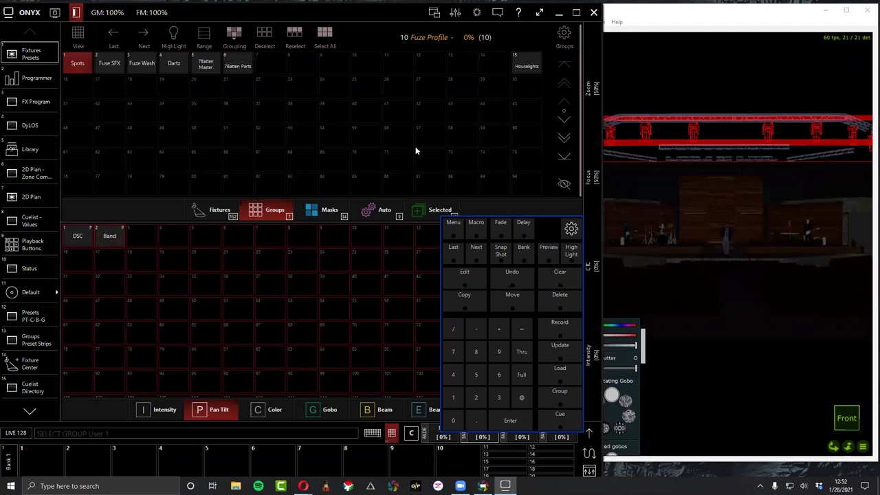
{"action": "left_click", "coordinate": [176, 36]}
{"action": "left_click", "coordinate": [724, 320]}
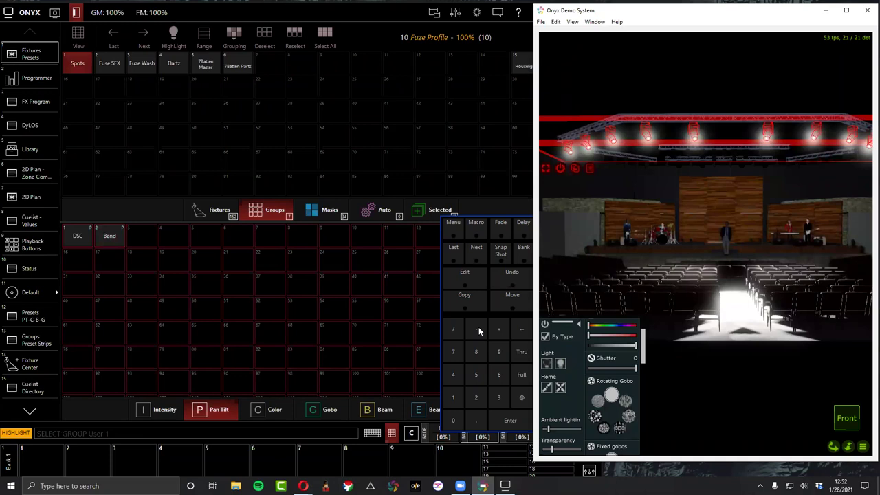
{"action": "left_click", "coordinate": [506, 437]}
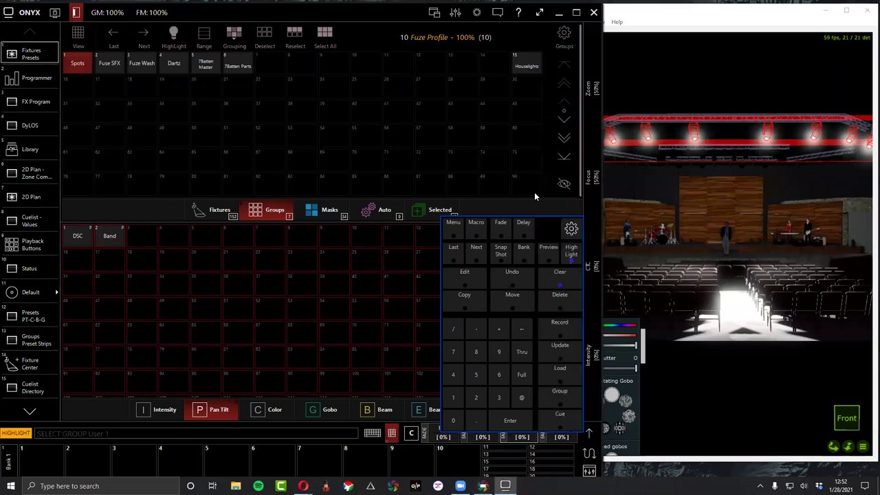
{"action": "left_click", "coordinate": [587, 435]}
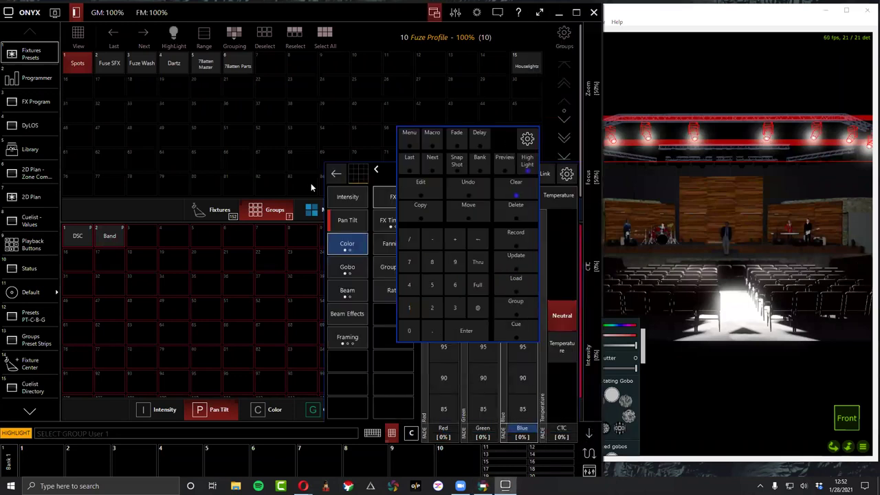
{"action": "left_click", "coordinate": [398, 437]}
{"action": "left_click", "coordinate": [393, 245]}
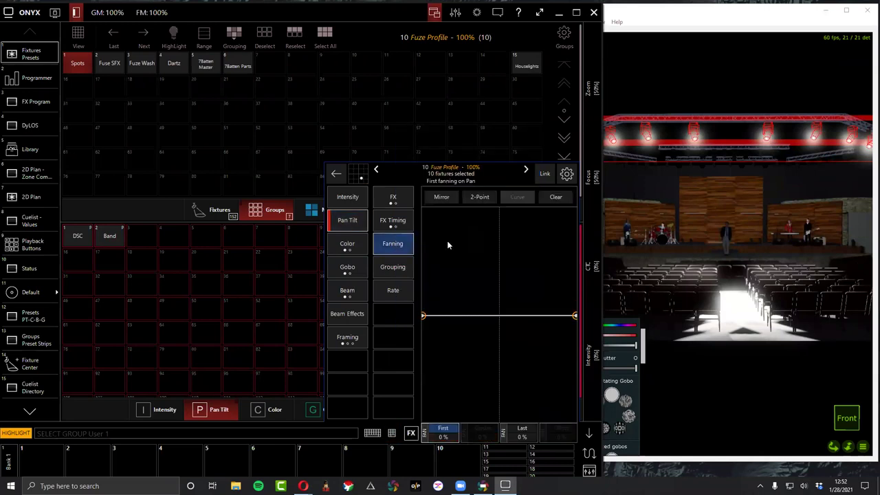
{"action": "left_click_drag", "start_coordinate": [426, 317], "coordinate": [396, 394]}
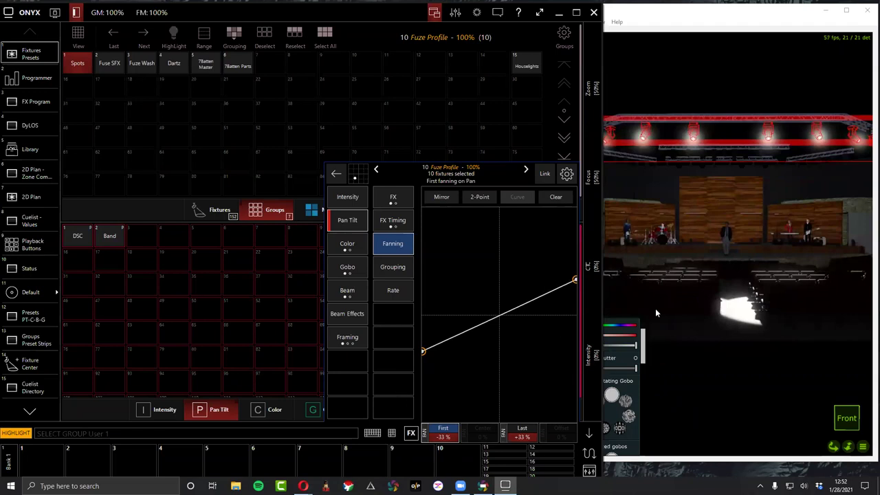
{"action": "scroll", "coordinate": [666, 274], "scroll_direction": "down", "scroll_amount": 5}
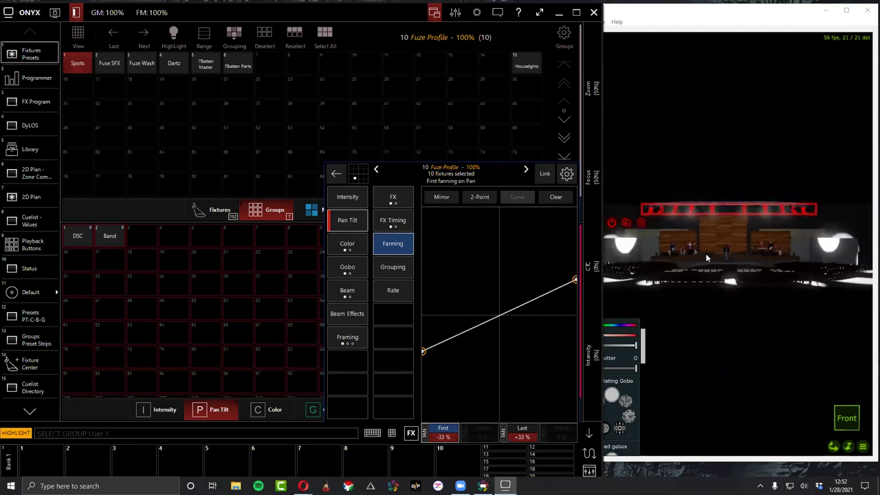
{"action": "scroll", "coordinate": [701, 247], "scroll_direction": "up", "scroll_amount": 5}
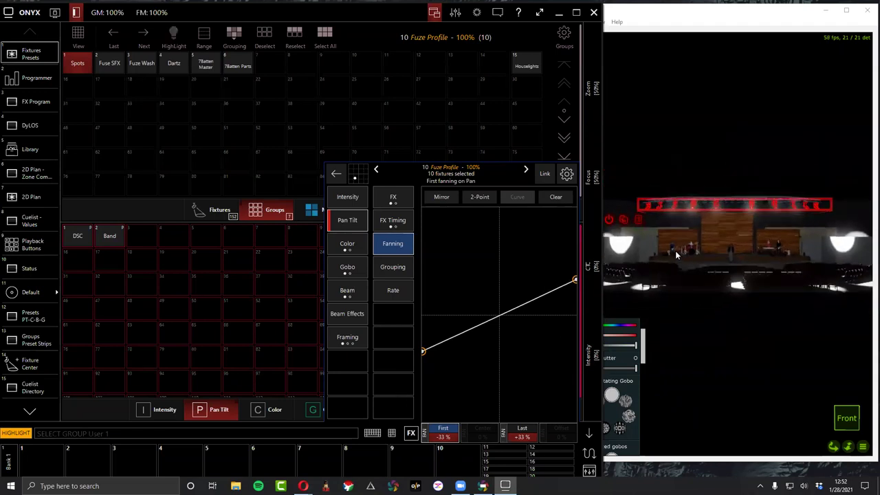
Deselect the fixtures, undo the deselection, then clear the programmer to start over.
{"action": "left_click", "coordinate": [698, 244]}
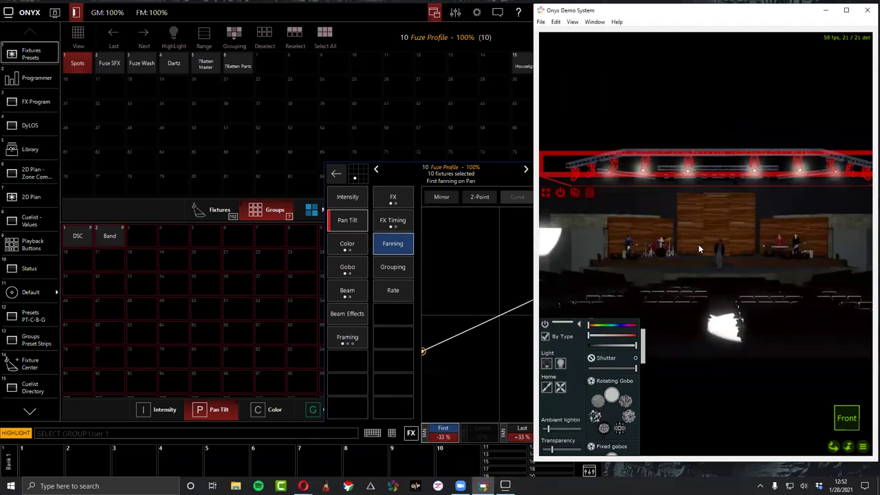
{"action": "left_click", "coordinate": [698, 244]}
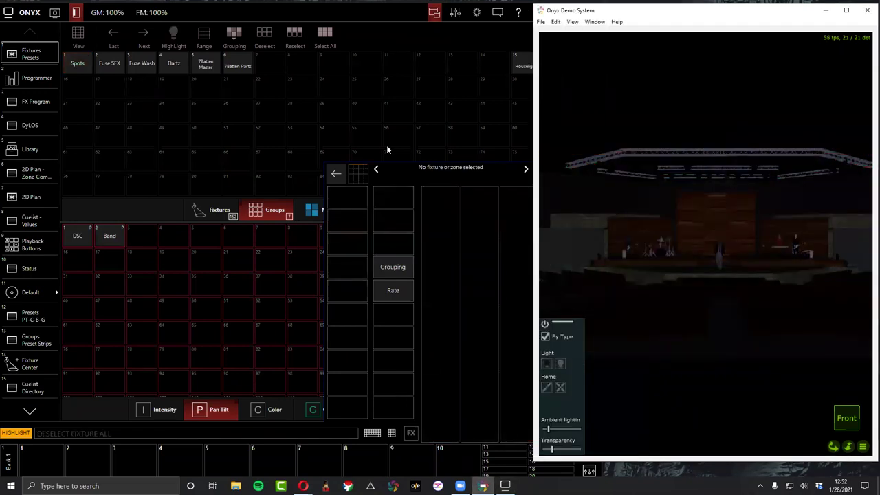
{"action": "left_click", "coordinate": [393, 433]}
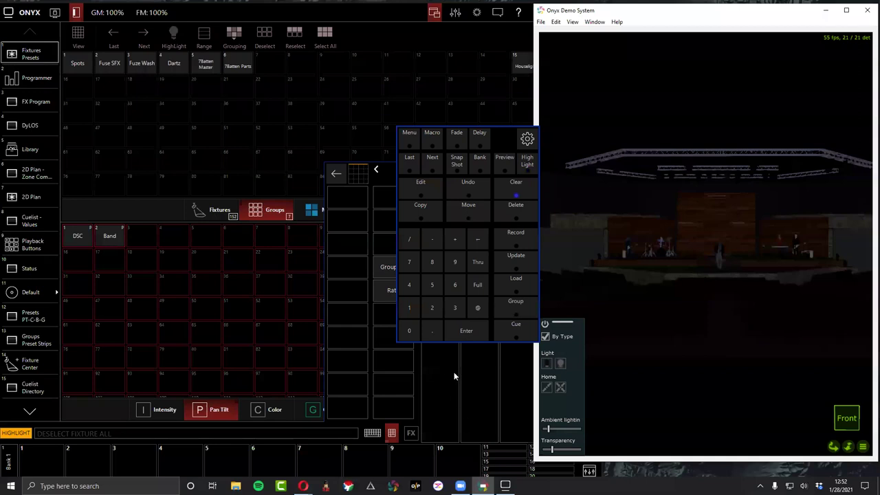
{"action": "left_click", "coordinate": [468, 193]}
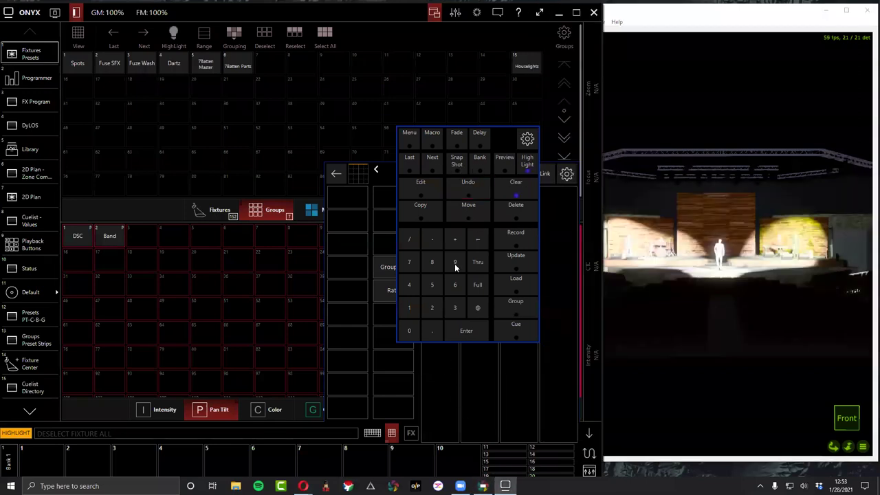
{"action": "left_click", "coordinate": [514, 182]}
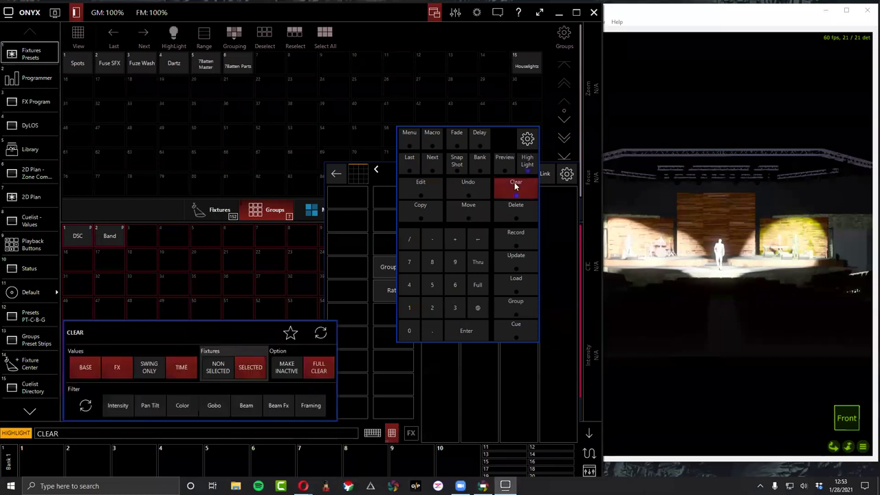
Reselect the Spots and fan their pan from -39% to +39%.
{"action": "left_click", "coordinate": [77, 63]}
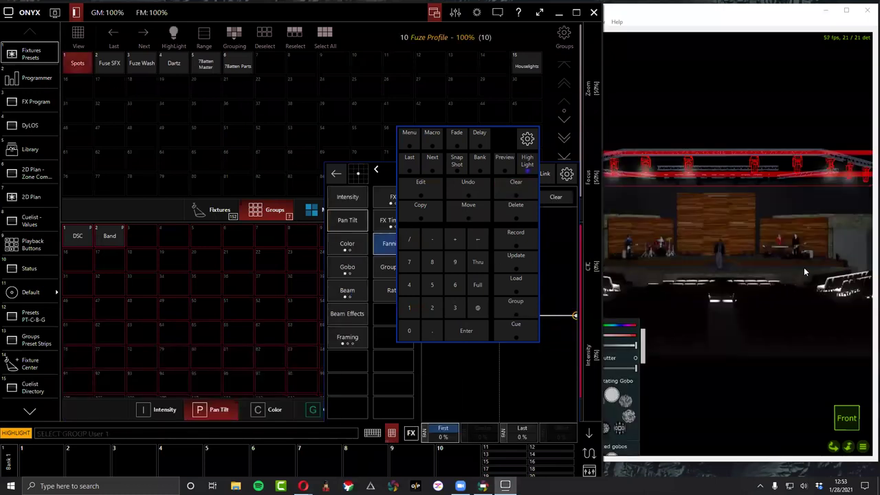
{"action": "left_click", "coordinate": [725, 313]}
{"action": "left_click", "coordinate": [346, 263]}
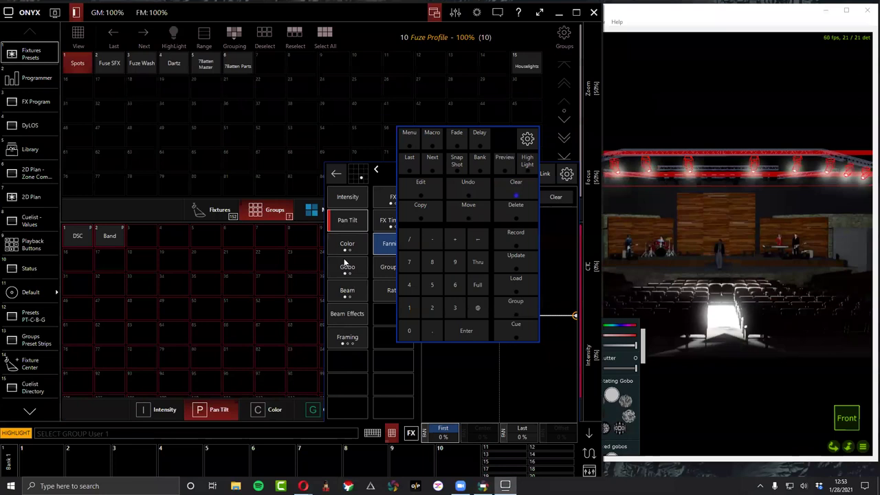
{"action": "left_click", "coordinate": [391, 433]}
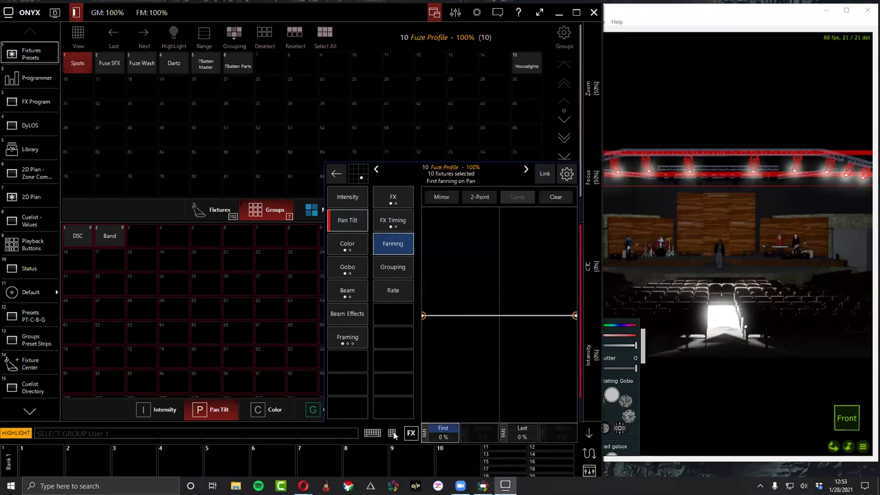
{"action": "left_click_drag", "start_coordinate": [424, 318], "coordinate": [434, 407]}
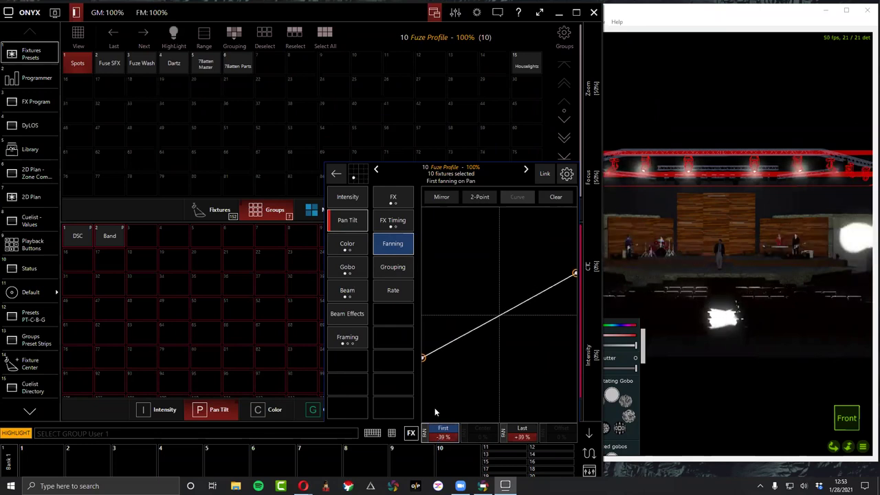
Record the pan fan as Pan Tilt preset 3 named Fan, then clear the programmer.
{"action": "left_click", "coordinate": [391, 431]}
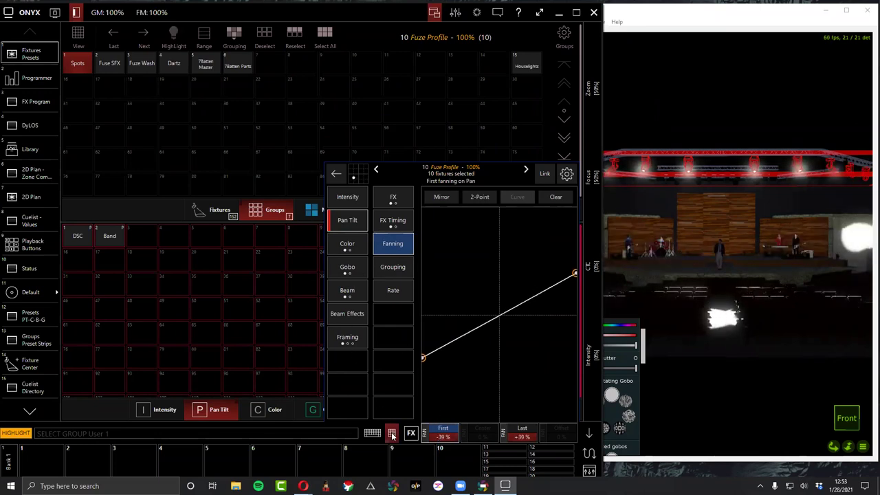
{"action": "left_click", "coordinate": [509, 231]}
{"action": "left_click", "coordinate": [129, 240]}
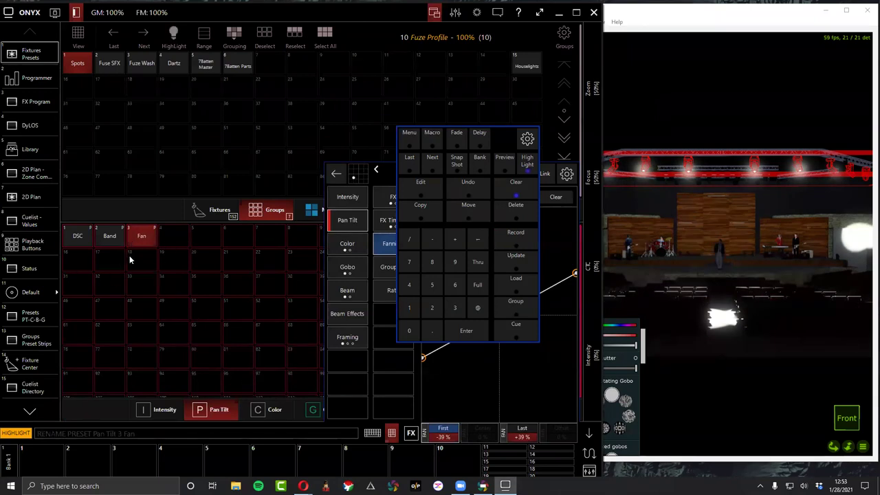
{"action": "left_click", "coordinate": [249, 411]}
{"action": "left_click", "coordinate": [221, 409]}
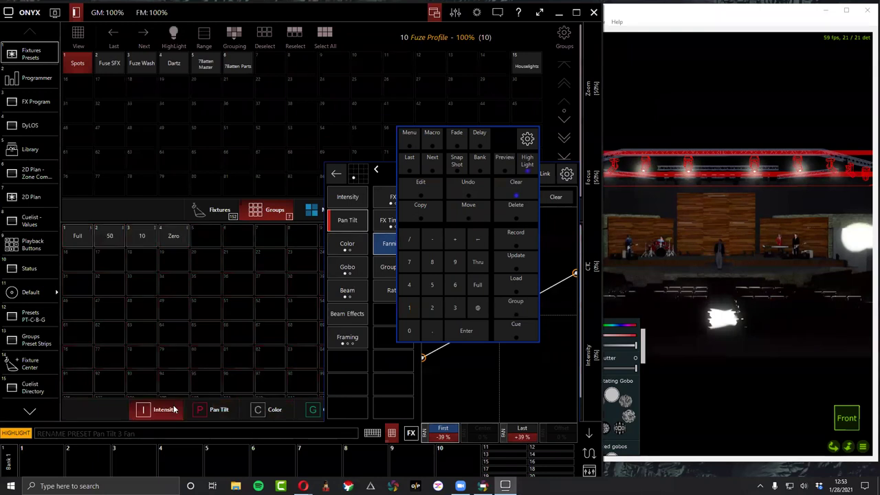
{"action": "left_click", "coordinate": [312, 409]}
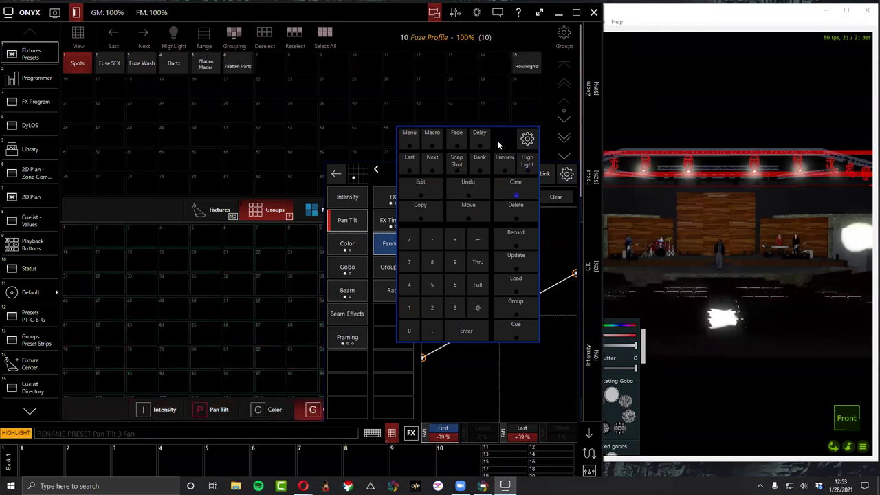
{"action": "left_click_drag", "start_coordinate": [497, 136], "coordinate": [549, 58]}
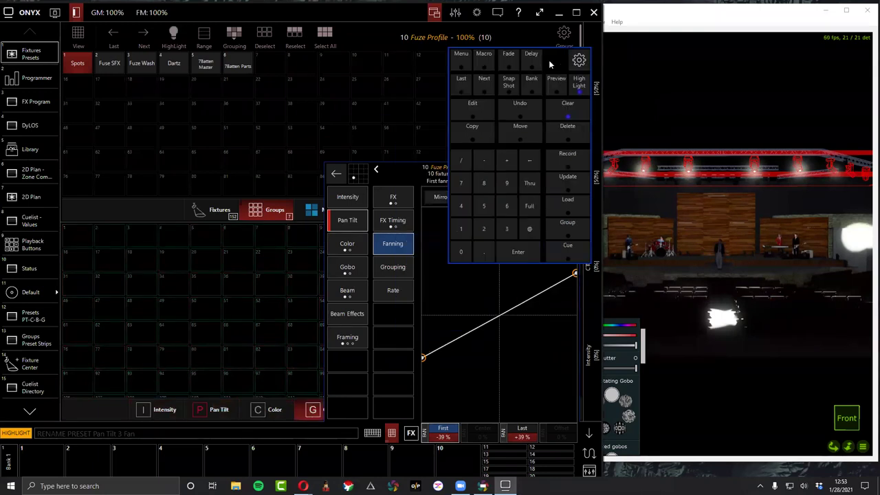
{"action": "left_click", "coordinate": [559, 110]}
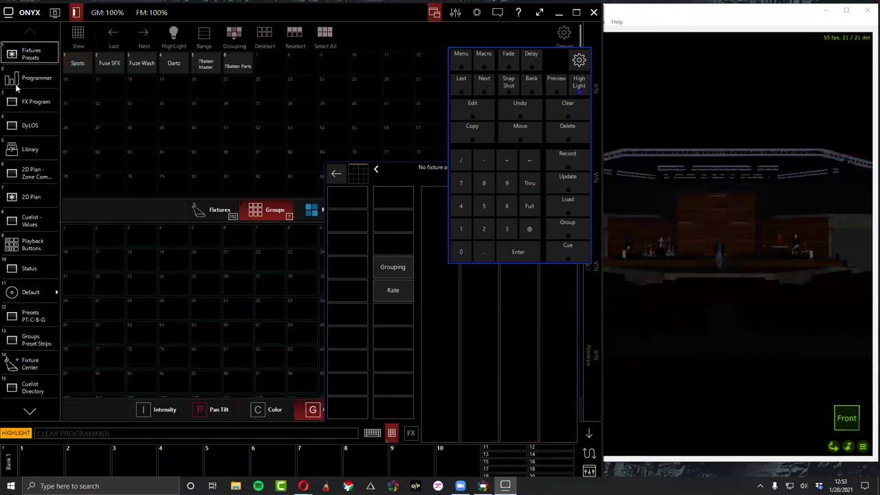
{"action": "left_click", "coordinate": [109, 63]}
Try the striped Gobo 1 on the Spots, then clear the programmer.
{"action": "left_click", "coordinate": [78, 64]}
{"action": "left_click", "coordinate": [111, 65]}
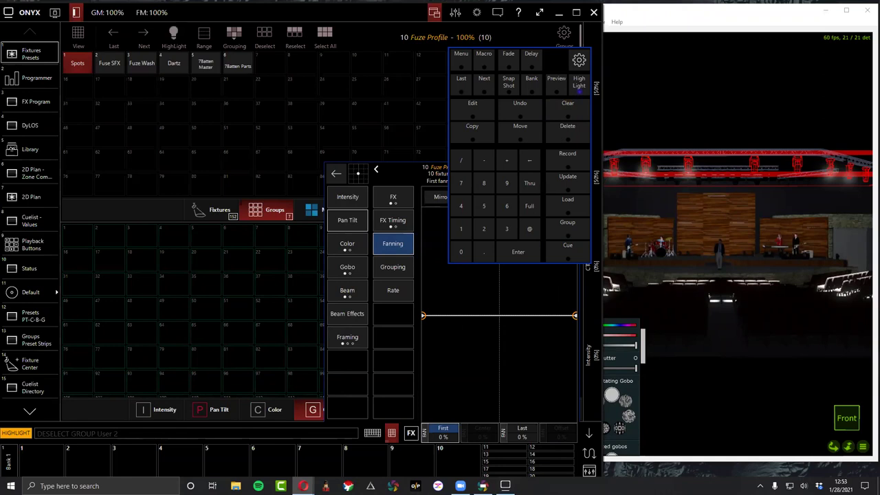
{"action": "left_click", "coordinate": [347, 267]}
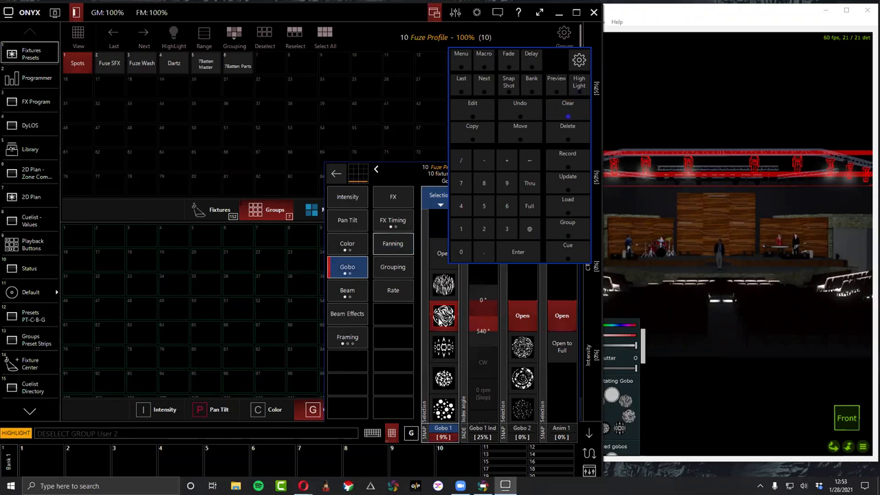
{"action": "left_click", "coordinate": [446, 289]}
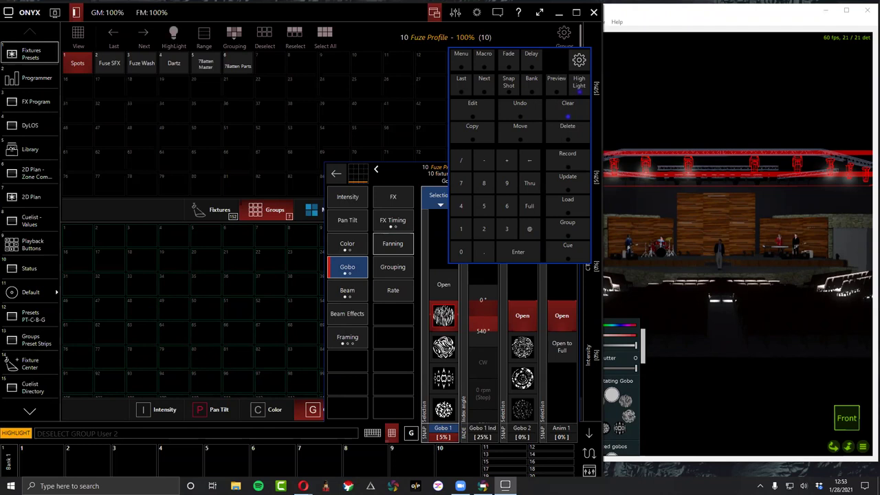
{"action": "left_click", "coordinate": [565, 110]}
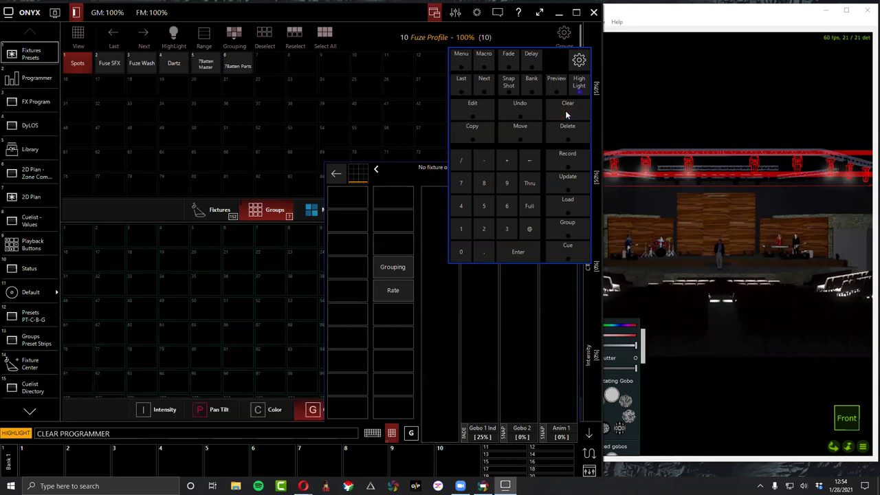
Reselect the Spots on the Intensity page, showing 0% and shutter at 18%, with highlight off.
{"action": "left_click", "coordinate": [65, 65]}
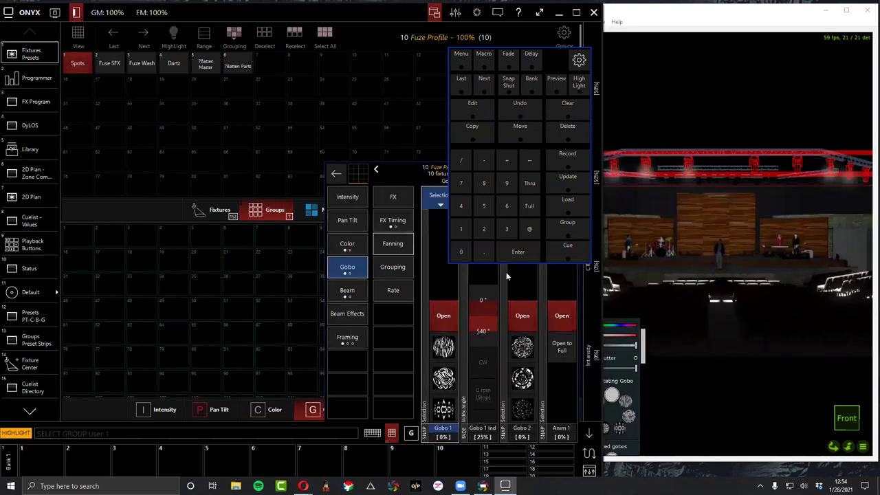
{"action": "left_click", "coordinate": [354, 199]}
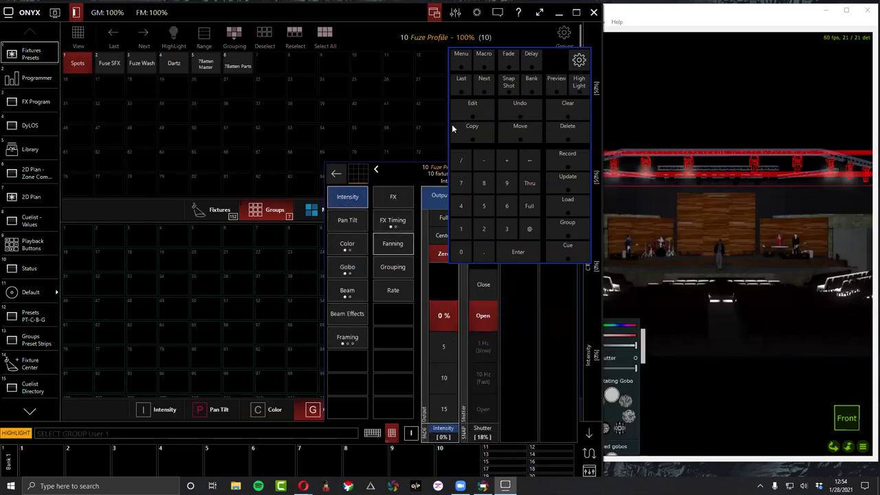
{"action": "left_click", "coordinate": [392, 432]}
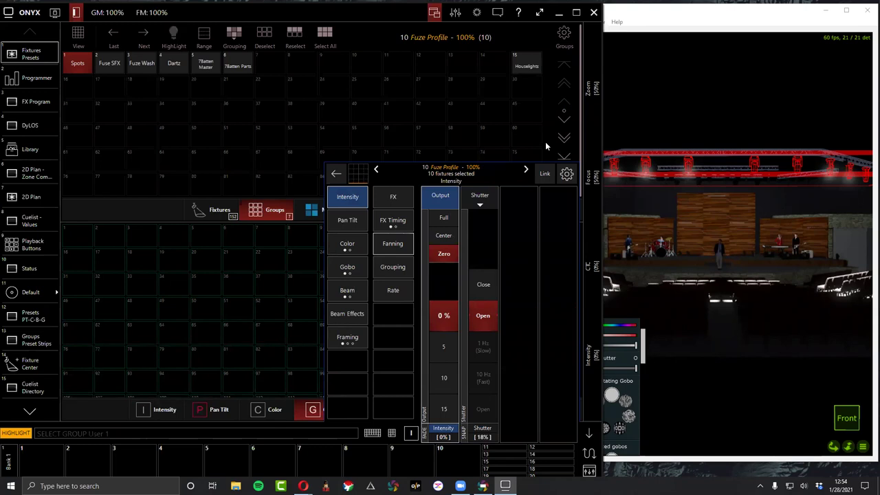
{"action": "left_click", "coordinate": [174, 33]}
Reselect the Spots and briefly add, then remove, fixture 21 Fuze Wash from the selection.
{"action": "left_click", "coordinate": [73, 65]}
{"action": "left_click", "coordinate": [75, 67]}
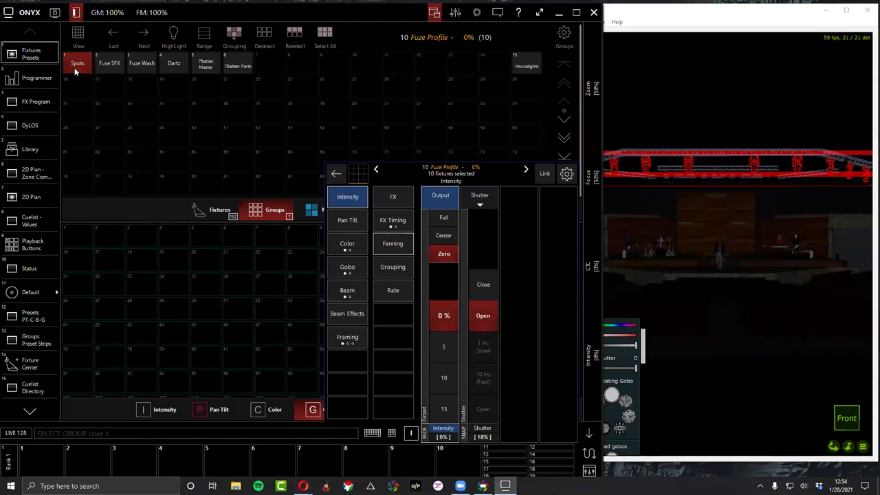
{"action": "left_click", "coordinate": [200, 216]}
{"action": "left_click", "coordinate": [81, 66]}
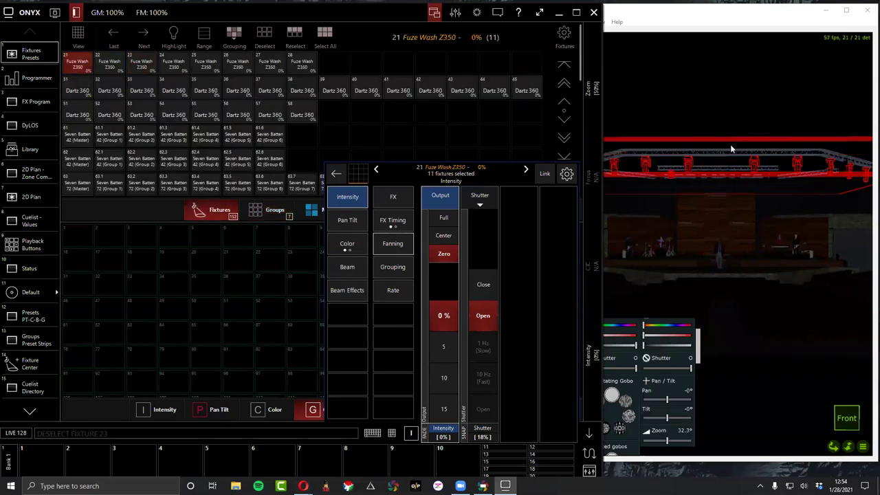
{"action": "left_click", "coordinate": [77, 66]}
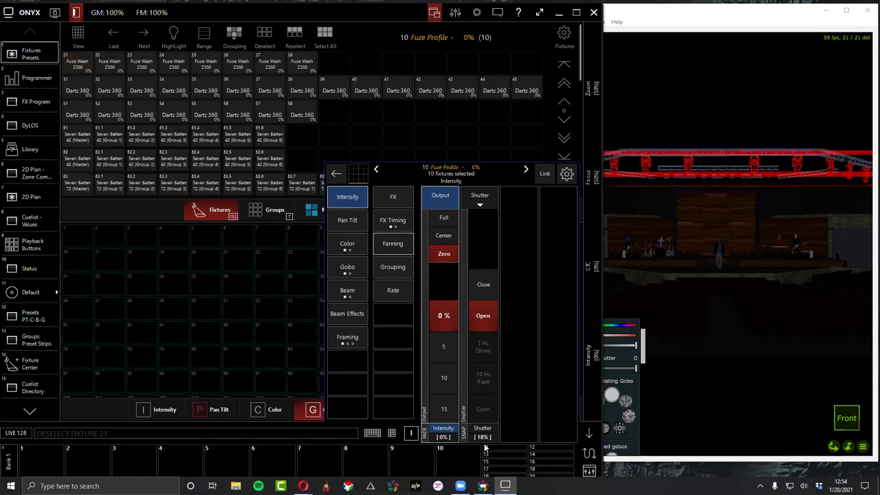
{"action": "left_click", "coordinate": [391, 433]}
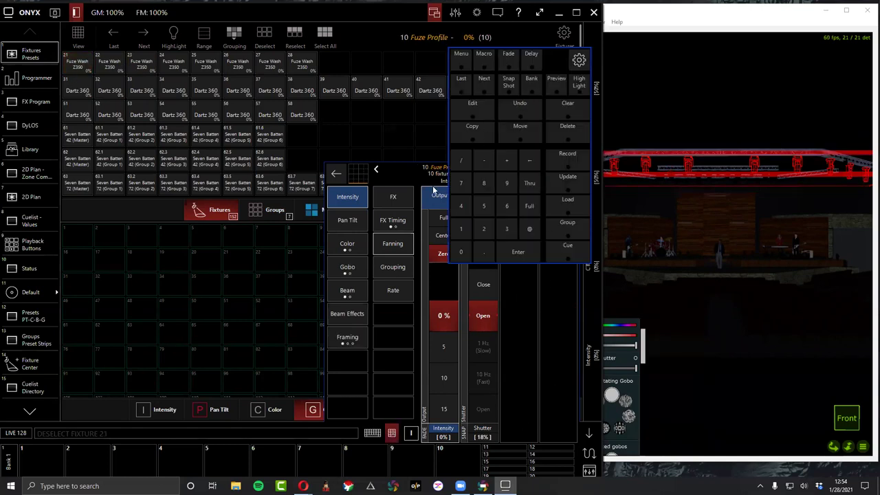
{"action": "left_click", "coordinate": [389, 437]}
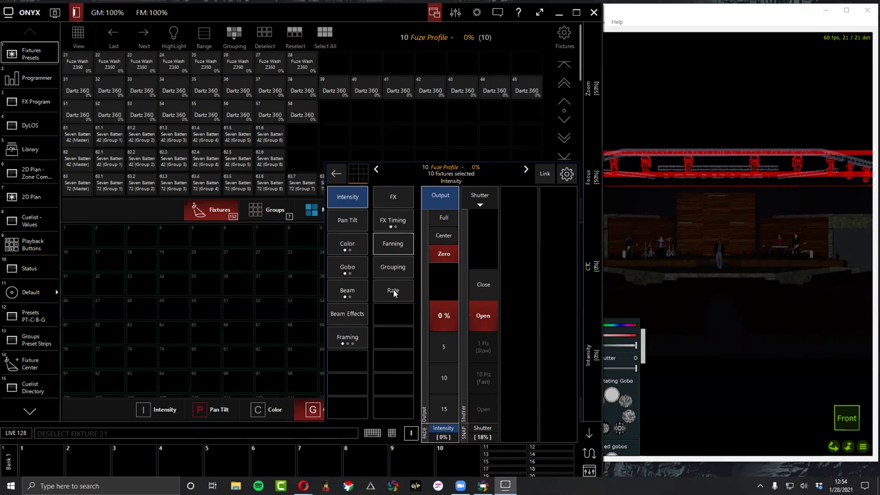
{"action": "left_click", "coordinate": [586, 436]}
{"action": "left_click", "coordinate": [588, 435]}
In the Groups view, try Fuse SFX, Dartz and 7Batten Master, then select Spots.
{"action": "left_click", "coordinate": [274, 212]}
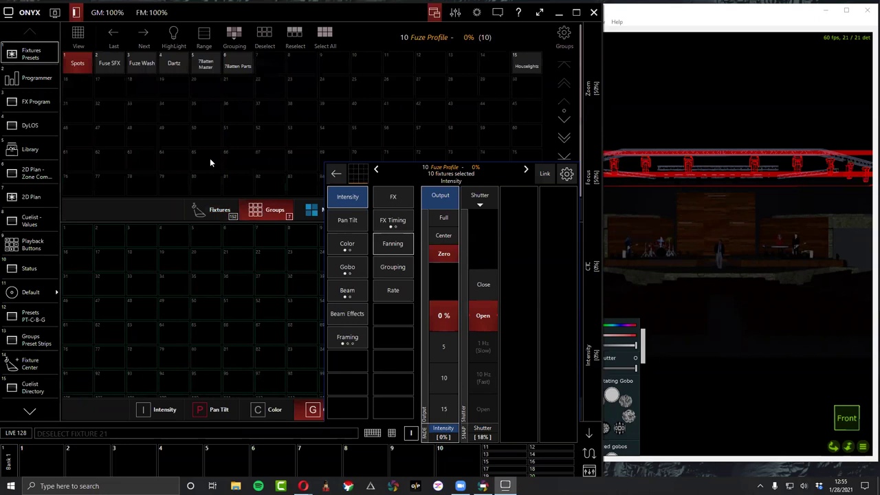
{"action": "left_click", "coordinate": [110, 65]}
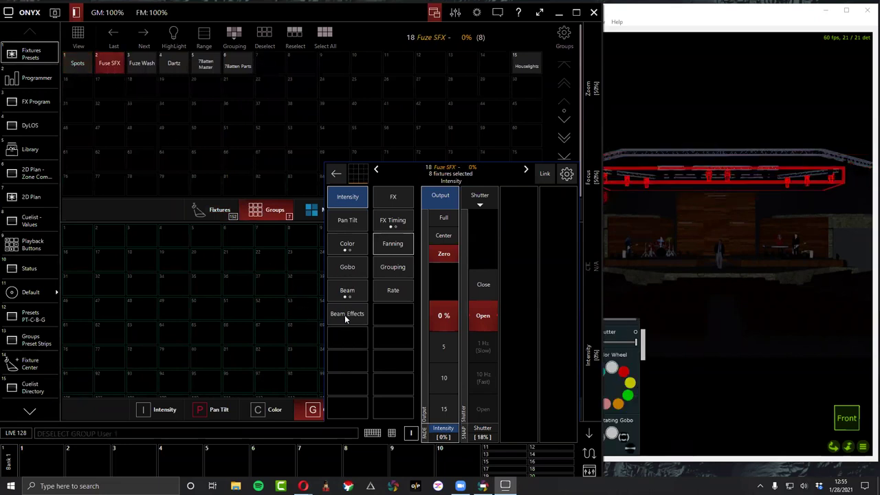
{"action": "left_click", "coordinate": [171, 63]}
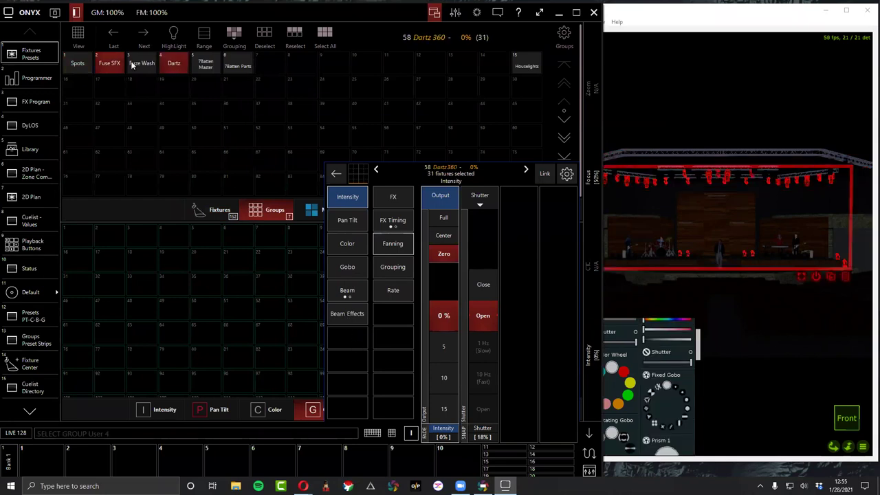
{"action": "left_click", "coordinate": [179, 64]}
{"action": "left_click", "coordinate": [207, 65]}
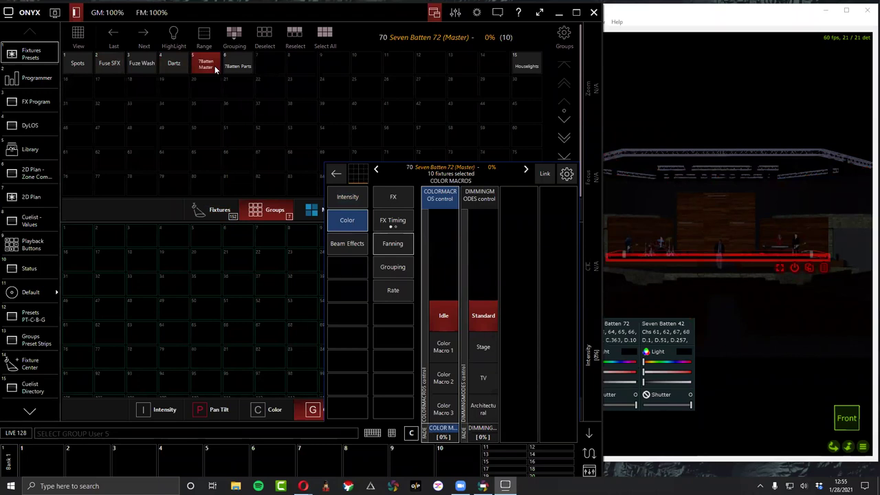
{"action": "left_click", "coordinate": [215, 67]}
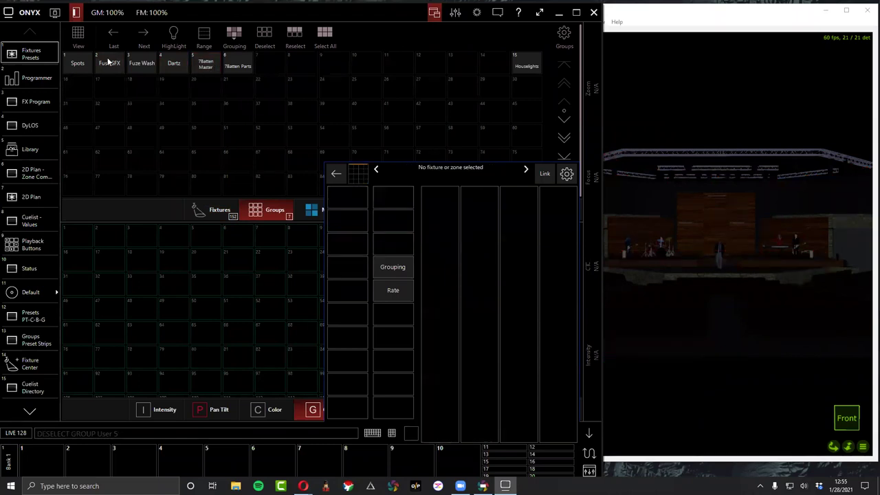
{"action": "left_click", "coordinate": [87, 67]}
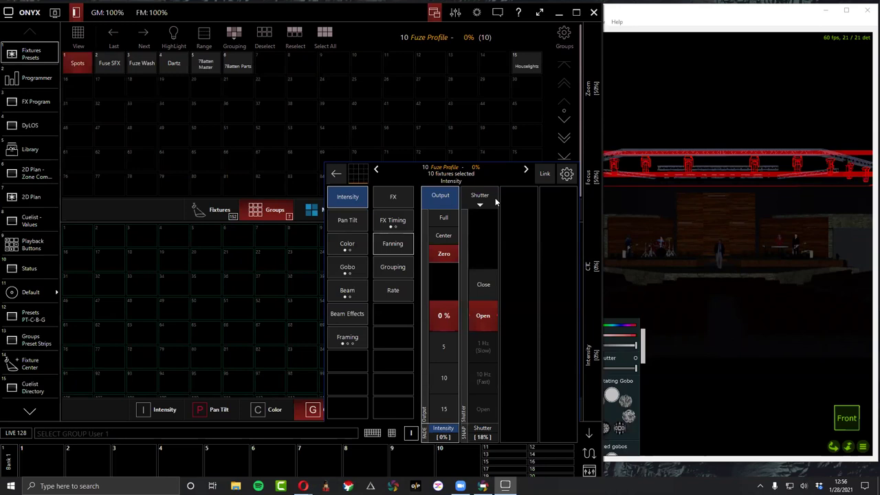
Review the Spots' Pan Tilt, Color, Gobo, Beam and Framing pages, then return to Intensity.
{"action": "left_click", "coordinate": [356, 224]}
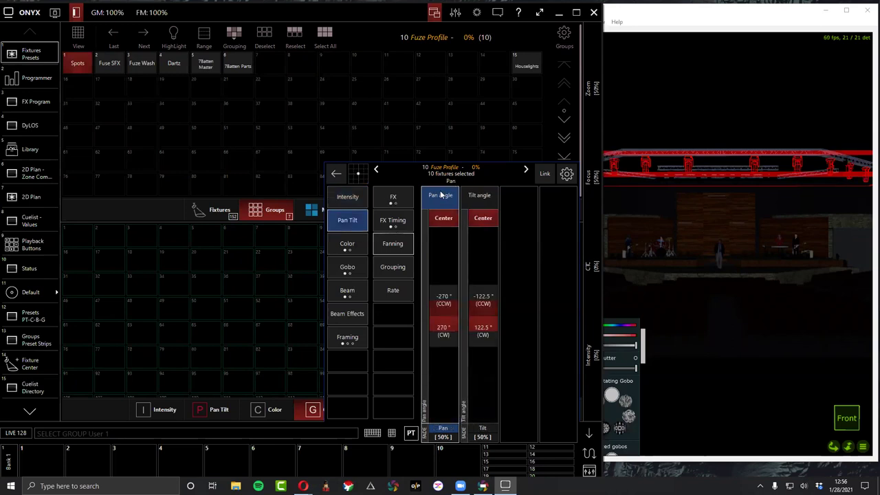
{"action": "left_click", "coordinate": [332, 247]}
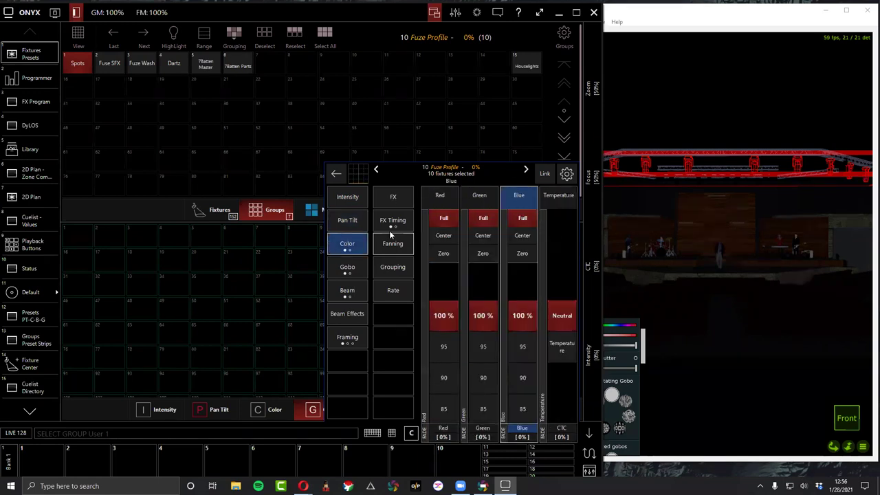
{"action": "left_click", "coordinate": [337, 275]}
{"action": "left_click", "coordinate": [339, 290]}
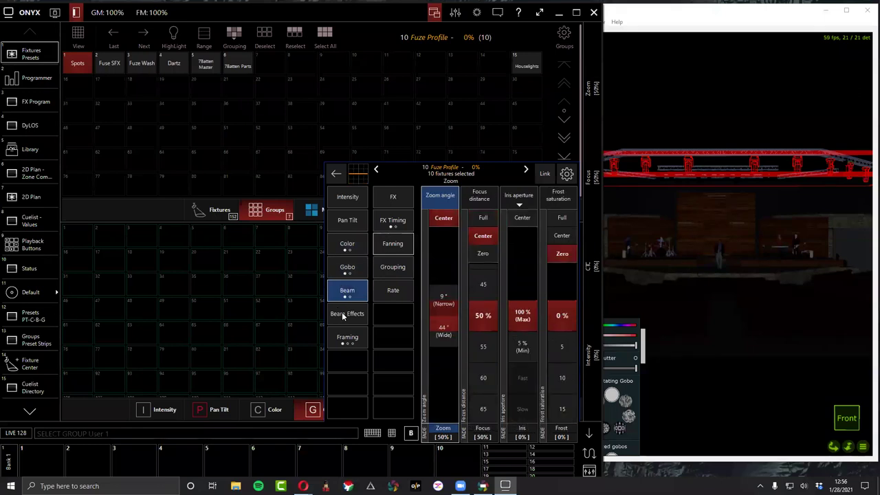
{"action": "left_click", "coordinate": [343, 317]}
{"action": "left_click", "coordinate": [348, 336]}
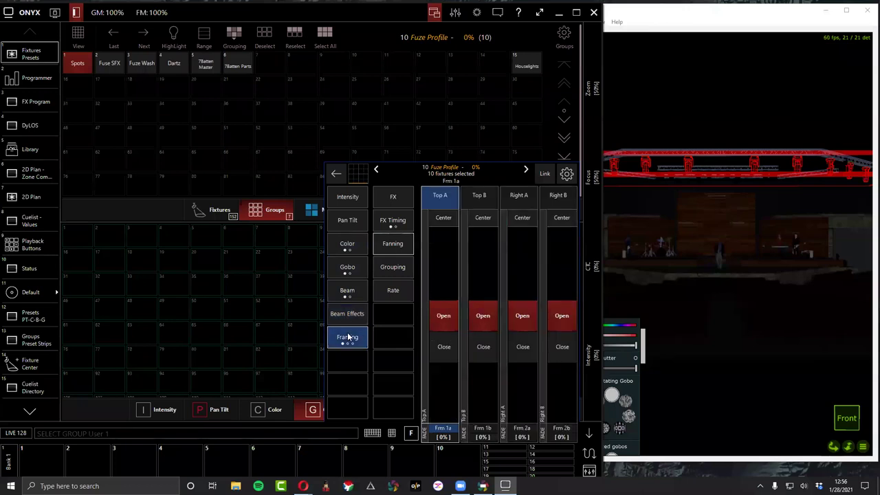
{"action": "left_click", "coordinate": [354, 244]}
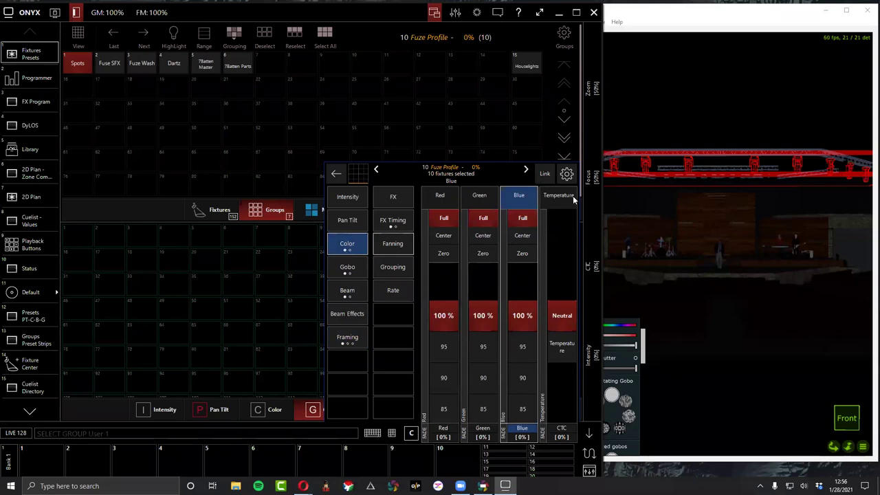
{"action": "left_click", "coordinate": [352, 240]}
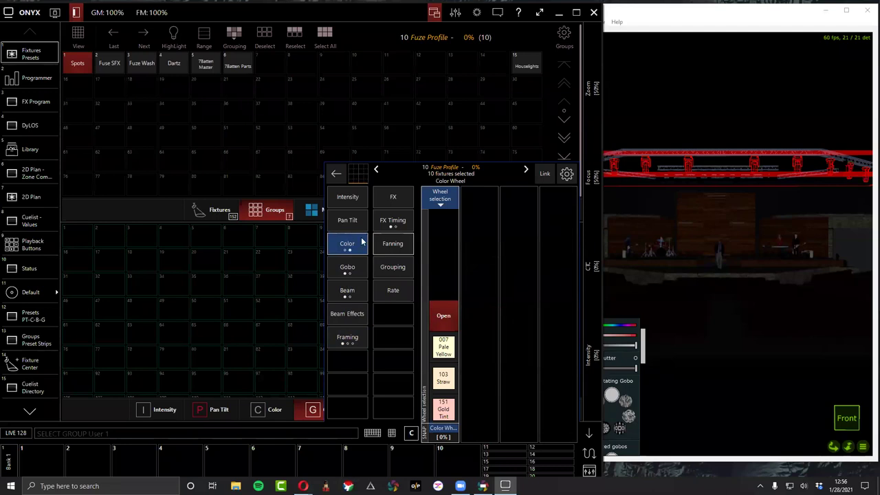
{"action": "left_click", "coordinate": [362, 242]}
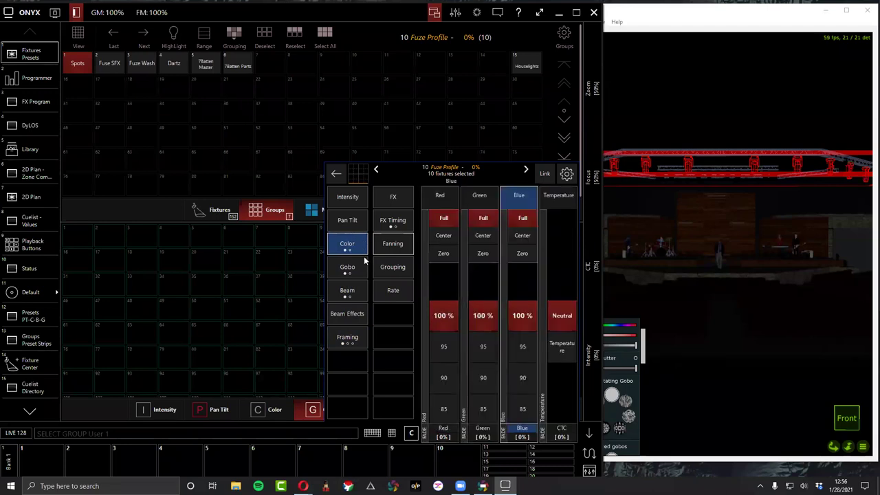
{"action": "left_click", "coordinate": [346, 336]}
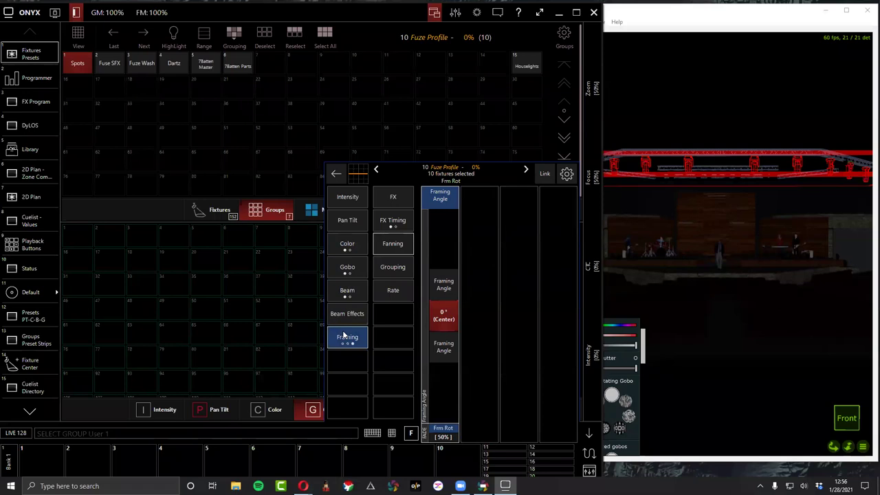
{"action": "left_click", "coordinate": [346, 336]}
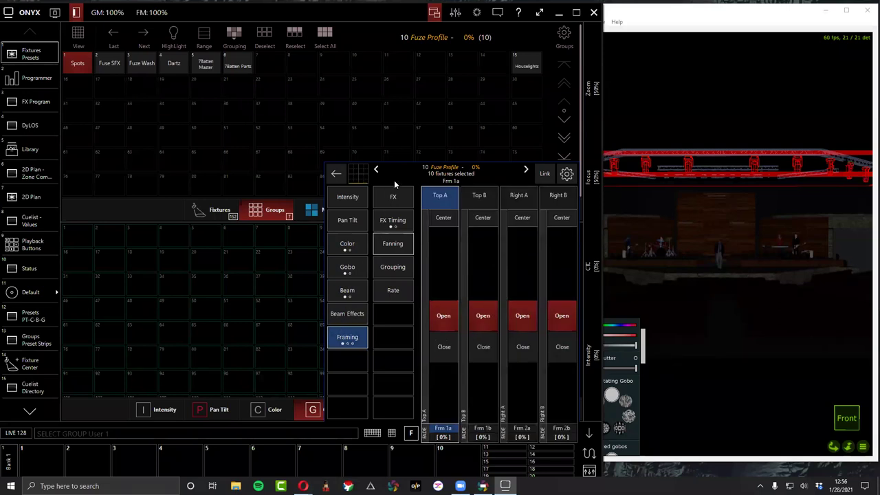
{"action": "left_click", "coordinate": [346, 198]}
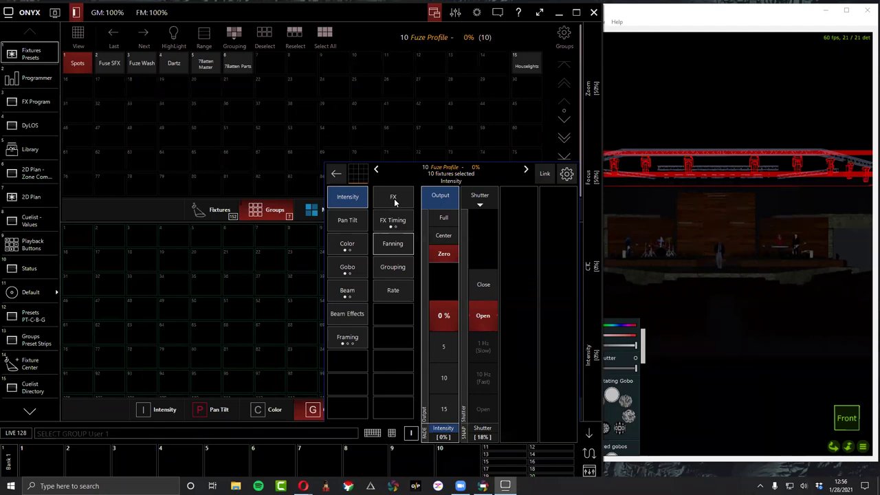
Browse the FX, Fanning, Grouping and Rate pages, then Highlight the Spots to full.
{"action": "left_click", "coordinate": [366, 220]}
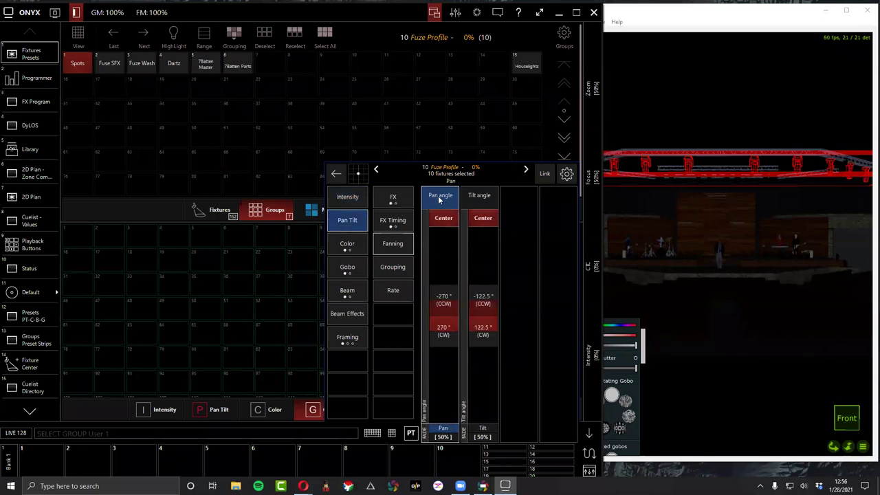
{"action": "key", "text": "Up"}
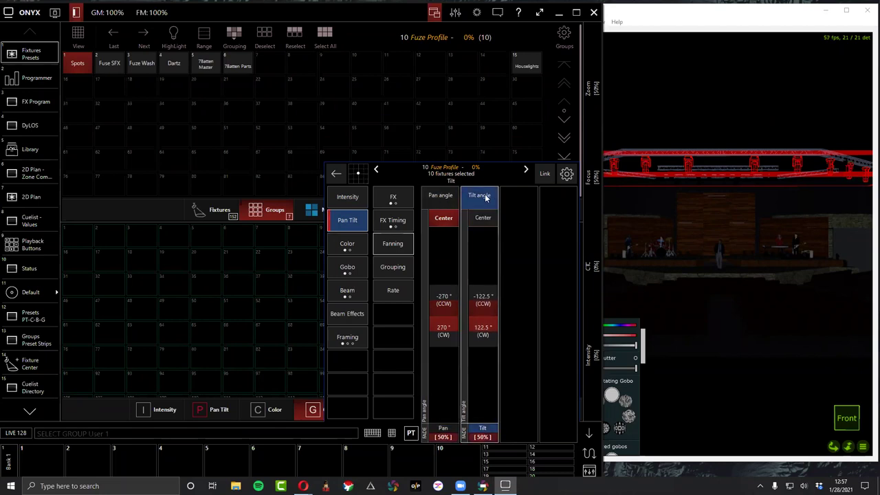
{"action": "scroll", "coordinate": [497, 197], "scroll_direction": "down", "scroll_amount": 1}
{"action": "left_click", "coordinate": [390, 199]}
{"action": "left_click", "coordinate": [389, 216]}
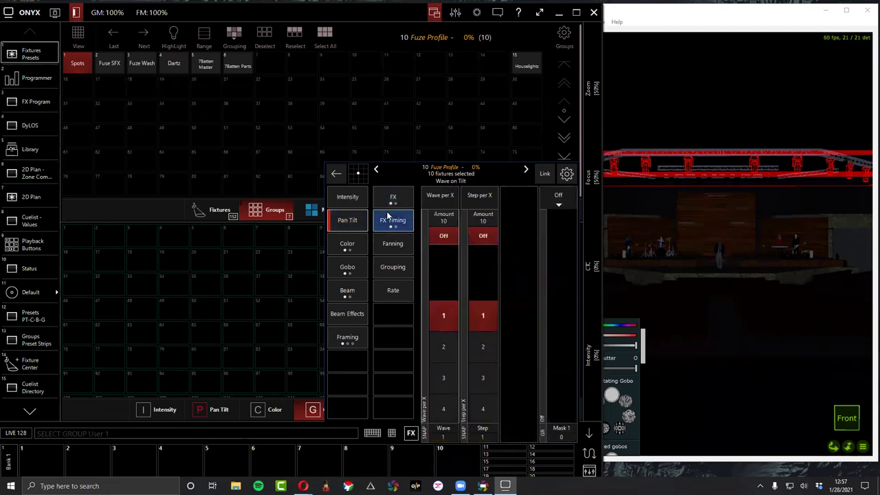
{"action": "left_click", "coordinate": [389, 240]}
{"action": "left_click", "coordinate": [393, 266]}
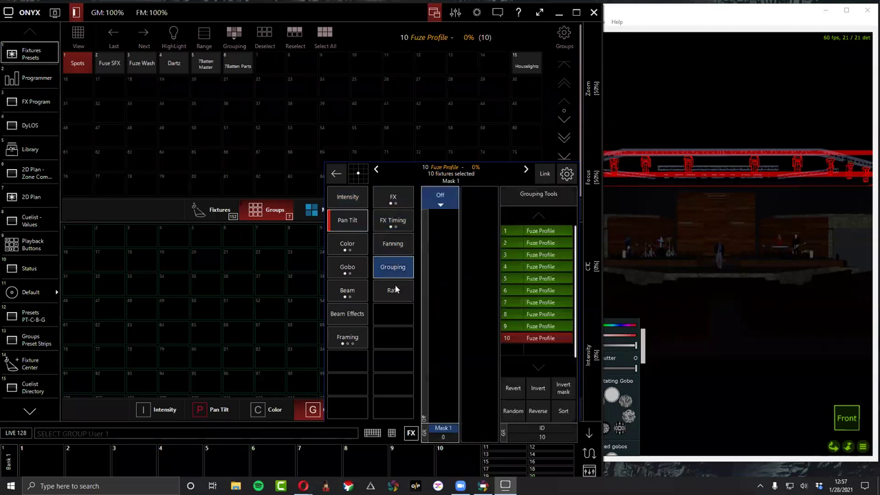
{"action": "left_click", "coordinate": [396, 289]}
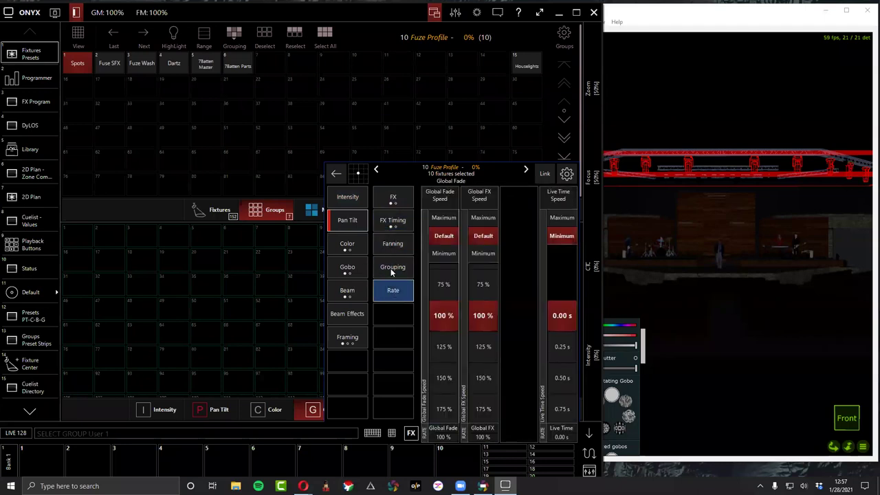
{"action": "left_click", "coordinate": [392, 269]}
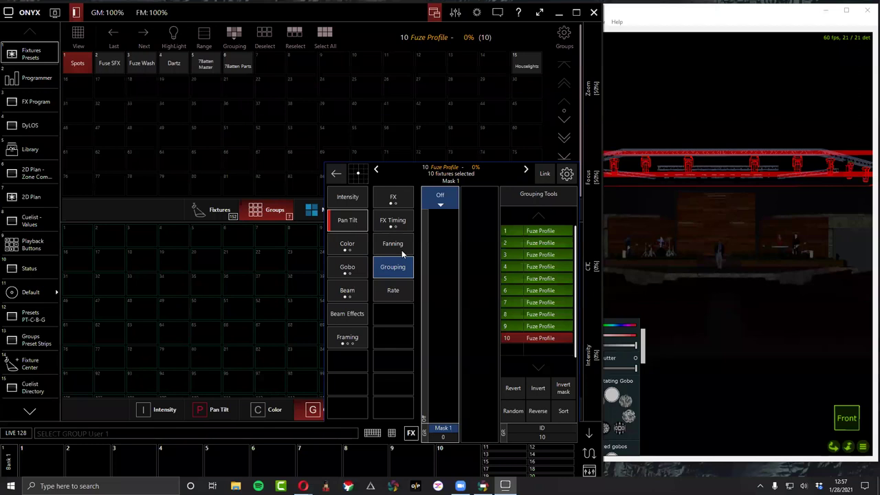
{"action": "left_click", "coordinate": [399, 249]}
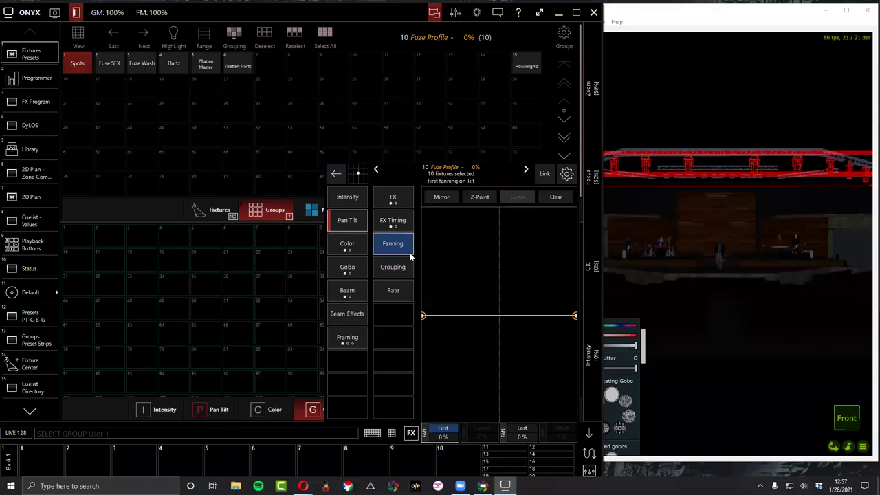
{"action": "left_click", "coordinate": [357, 246]}
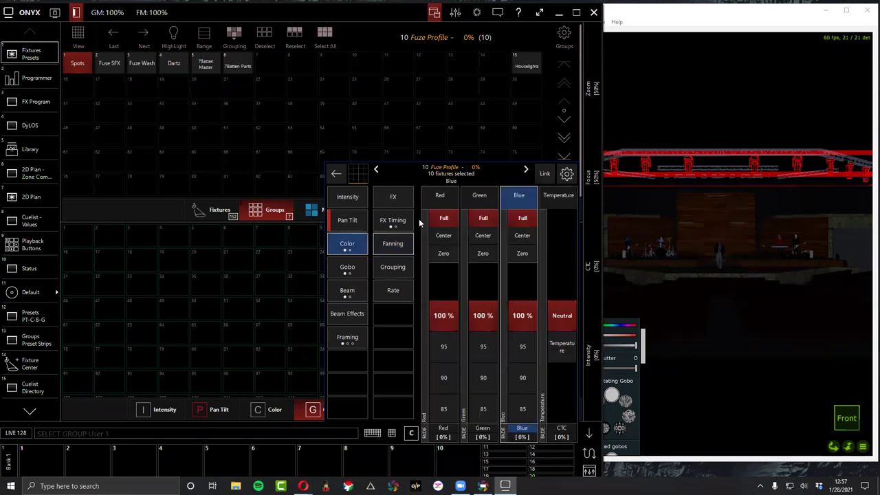
{"action": "left_click", "coordinate": [385, 242]}
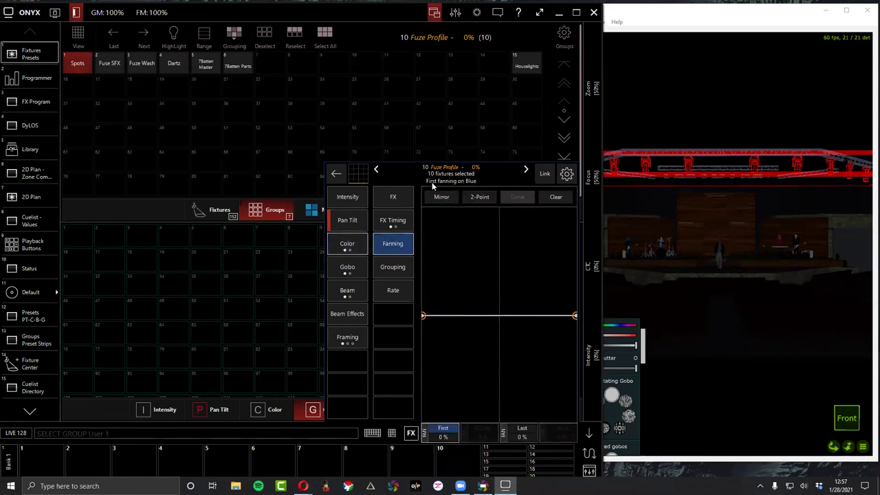
{"action": "left_click", "coordinate": [347, 228]}
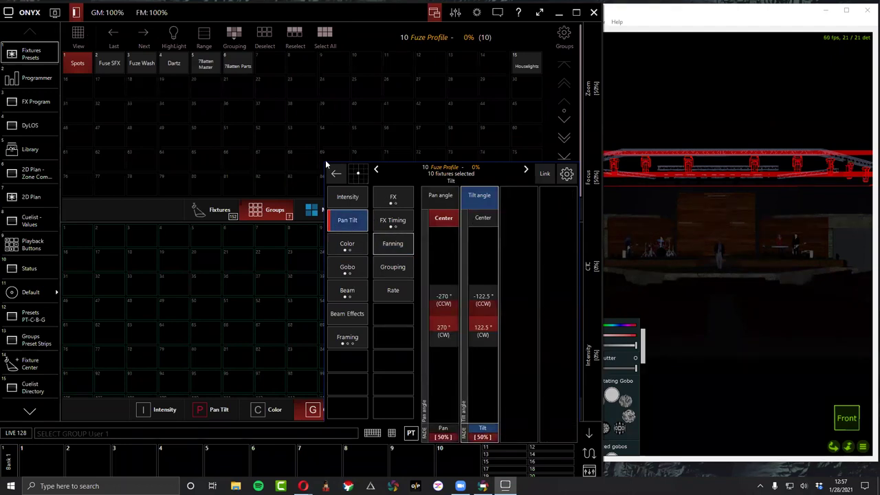
{"action": "left_click", "coordinate": [174, 36]}
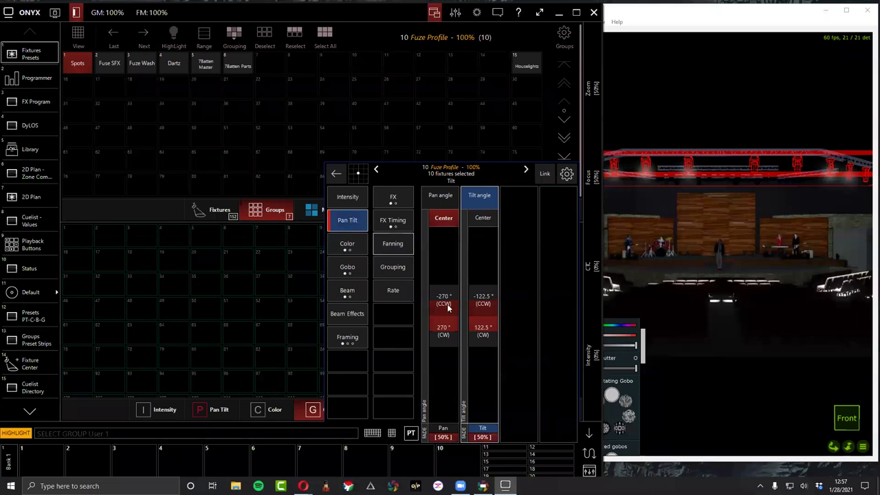
Experiment with separate tilt fan ends (+38%, +26%), then flatten both back to 0%.
{"action": "left_click", "coordinate": [380, 250]}
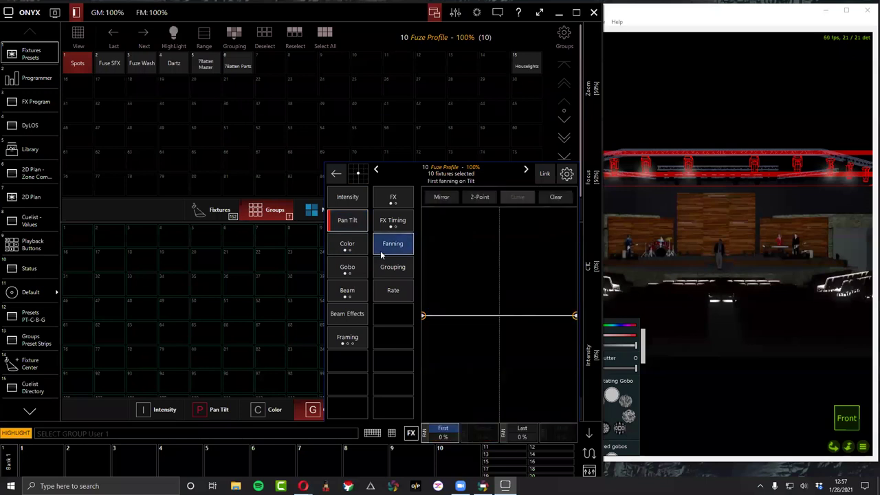
{"action": "left_click_drag", "start_coordinate": [424, 319], "coordinate": [450, 317]}
{"action": "left_click", "coordinate": [450, 197]}
{"action": "left_click_drag", "start_coordinate": [422, 323], "coordinate": [482, 280]}
{"action": "left_click", "coordinate": [574, 316]}
{"action": "left_click_drag", "start_coordinate": [574, 316], "coordinate": [560, 241]}
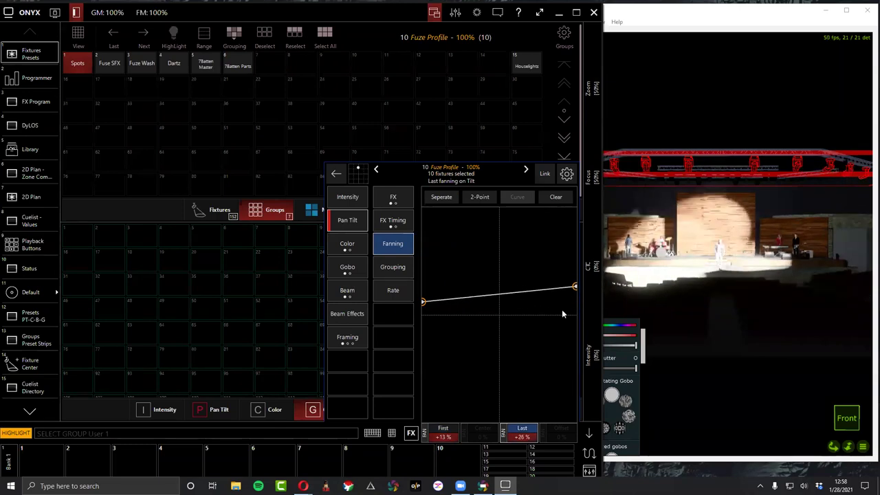
{"action": "left_click_drag", "start_coordinate": [562, 313], "coordinate": [567, 321]}
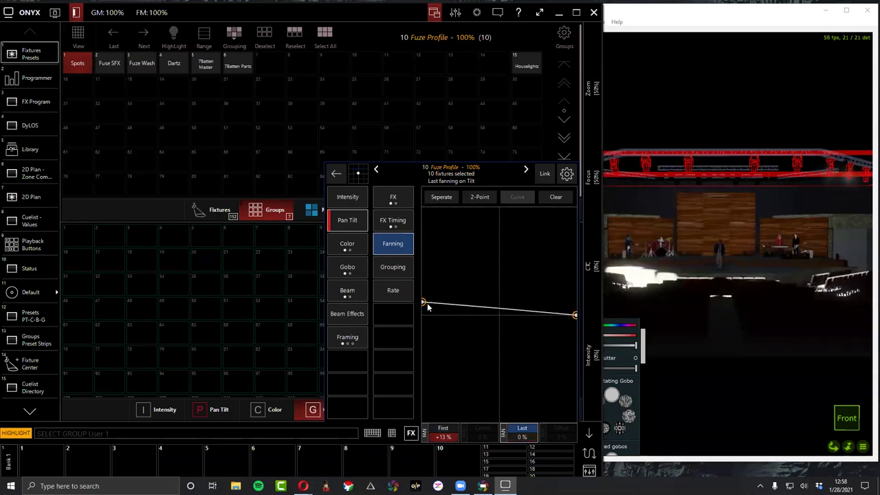
{"action": "left_click_drag", "start_coordinate": [424, 306], "coordinate": [434, 331]}
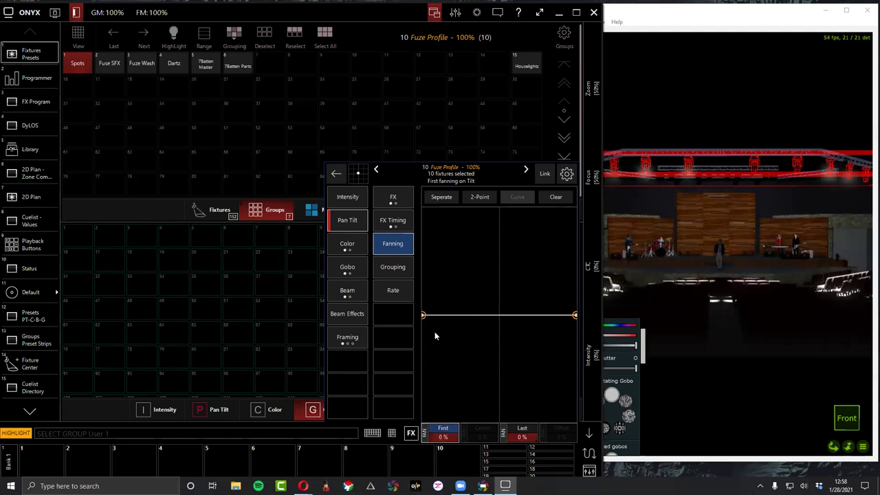
Arch the tilt fan in three-point Mirror mode: First -46%, Center 0%, Last -45%.
{"action": "left_click", "coordinate": [445, 198]}
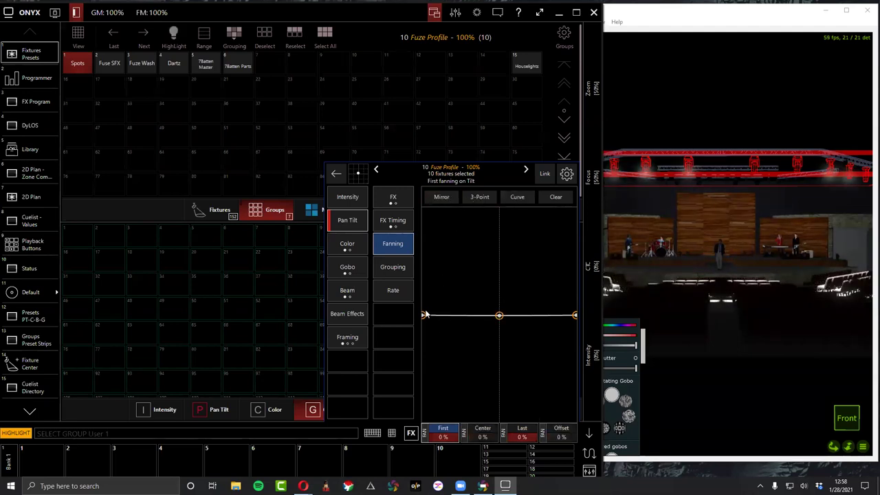
{"action": "mouse_move", "coordinate": [422, 317]}
{"action": "left_mouse_down"}
{"action": "mouse_move", "coordinate": [425, 282]}
{"action": "mouse_move", "coordinate": [427, 318]}
{"action": "left_mouse_up"}
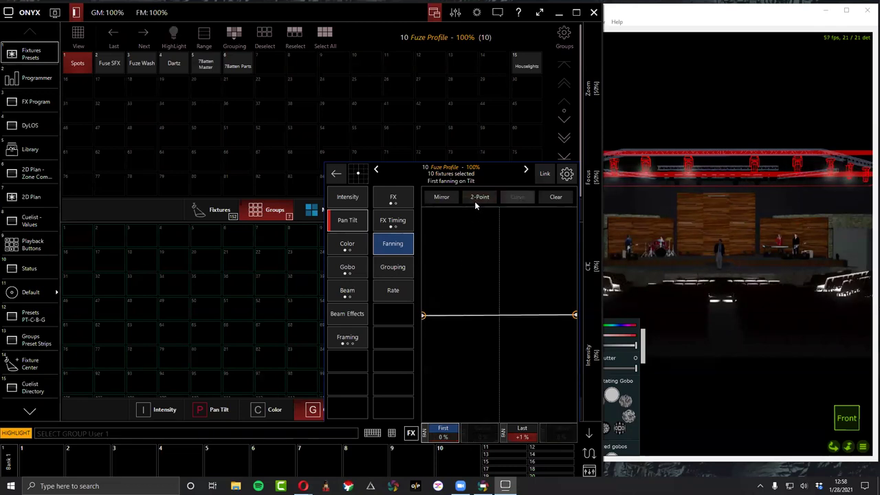
{"action": "left_click", "coordinate": [448, 199]}
{"action": "mouse_move", "coordinate": [499, 317]}
{"action": "left_mouse_down"}
{"action": "mouse_move", "coordinate": [499, 265]}
{"action": "mouse_move", "coordinate": [513, 404]}
{"action": "mouse_move", "coordinate": [502, 376]}
{"action": "mouse_move", "coordinate": [498, 386]}
{"action": "mouse_move", "coordinate": [500, 398]}
{"action": "mouse_move", "coordinate": [499, 315]}
{"action": "left_mouse_up"}
{"action": "left_click", "coordinate": [574, 315]}
{"action": "left_click_drag", "start_coordinate": [574, 317], "coordinate": [526, 377]}
{"action": "left_click_drag", "start_coordinate": [422, 316], "coordinate": [432, 409]}
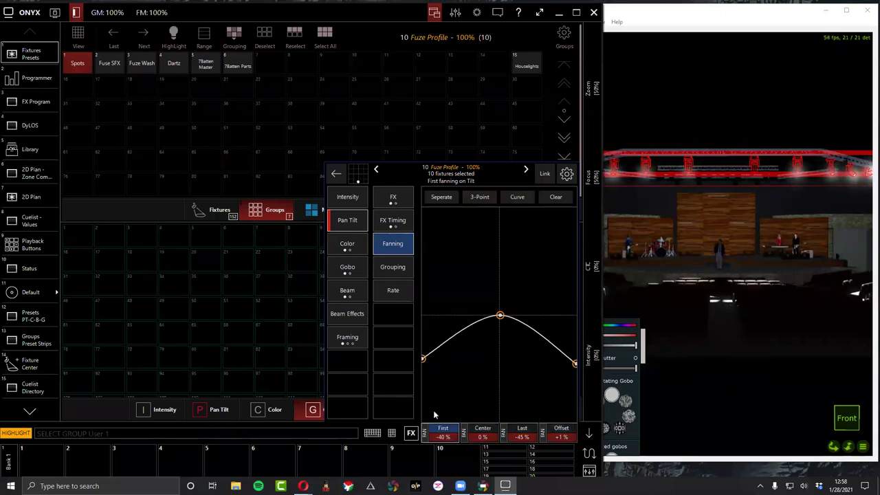
{"action": "scroll", "coordinate": [731, 307], "scroll_direction": "down", "scroll_amount": 2}
{"action": "scroll", "coordinate": [731, 307], "scroll_direction": "down", "scroll_amount": 2}
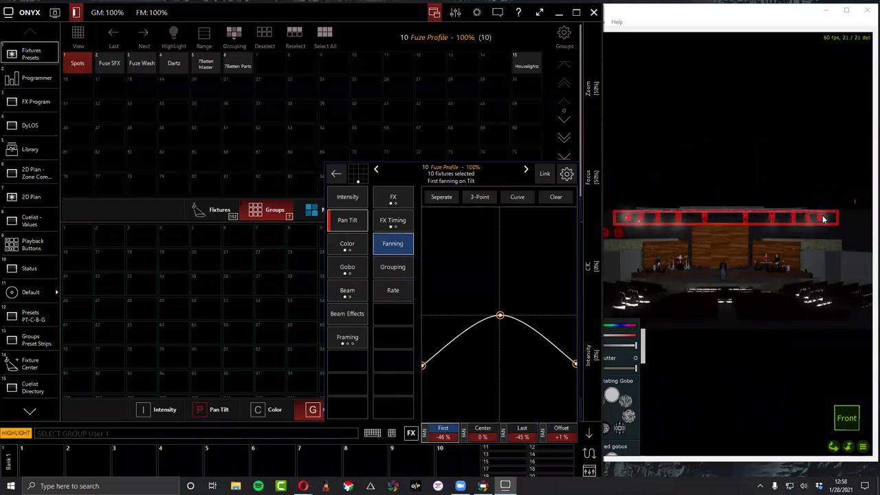
{"action": "left_click_drag", "start_coordinate": [795, 220], "coordinate": [830, 309]}
{"action": "scroll", "coordinate": [717, 336], "scroll_direction": "up", "scroll_amount": 3}
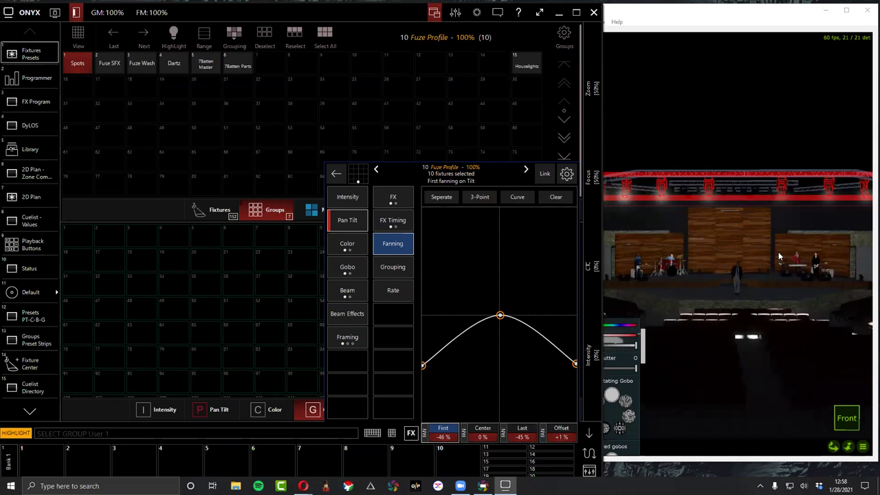
Toggle the tilt fan between Curve and Linear, then Clear it back to flat zero.
{"action": "left_click", "coordinate": [522, 199]}
{"action": "left_click", "coordinate": [521, 200]}
{"action": "left_click", "coordinate": [521, 200]}
{"action": "left_click", "coordinate": [521, 200]}
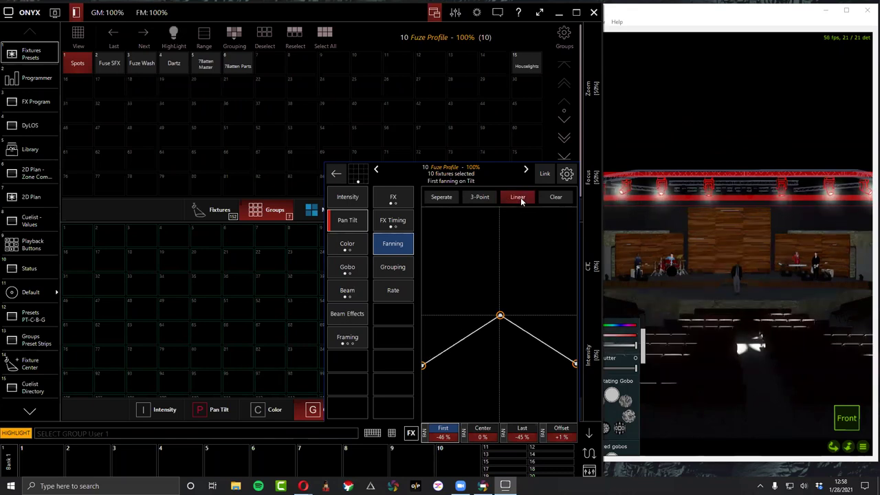
{"action": "left_click", "coordinate": [520, 200]}
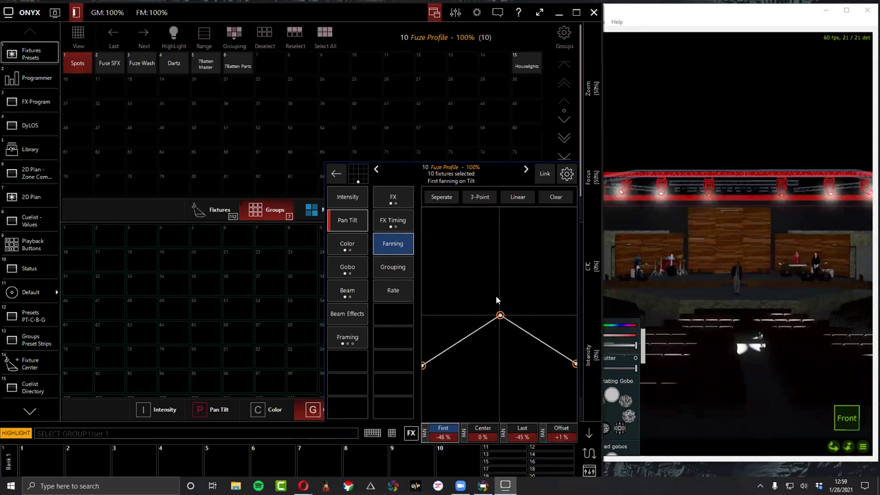
{"action": "left_click", "coordinate": [519, 197]}
{"action": "left_click", "coordinate": [518, 197]}
{"action": "left_click", "coordinate": [517, 198]}
{"action": "left_click", "coordinate": [518, 197]}
{"action": "left_click", "coordinate": [519, 198]}
{"action": "left_click", "coordinate": [558, 198]}
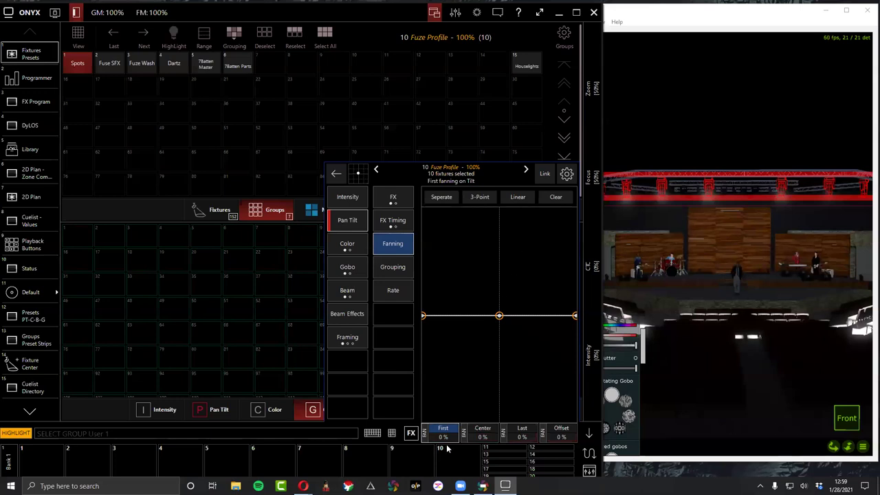
Set the tilt fan's First value to +12% and Last to +3%.
{"action": "scroll", "coordinate": [448, 439], "scroll_direction": "up", "scroll_amount": 5}
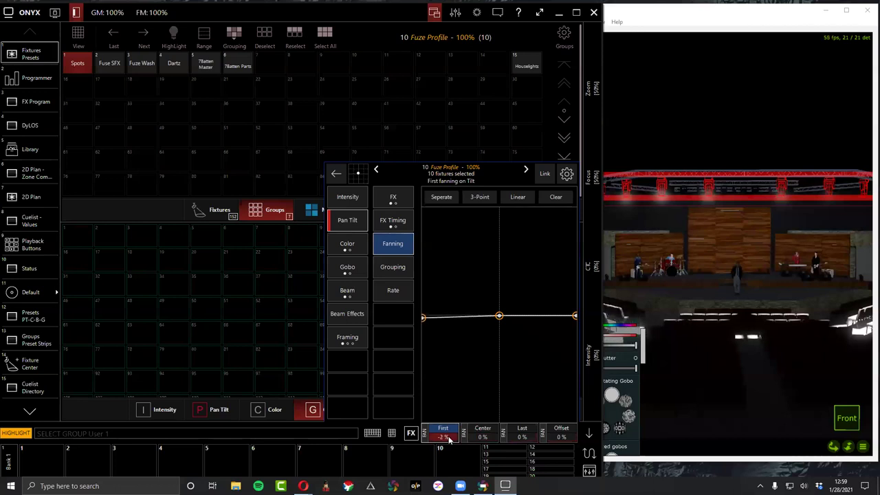
{"action": "scroll", "coordinate": [448, 439], "scroll_direction": "down", "scroll_amount": 5}
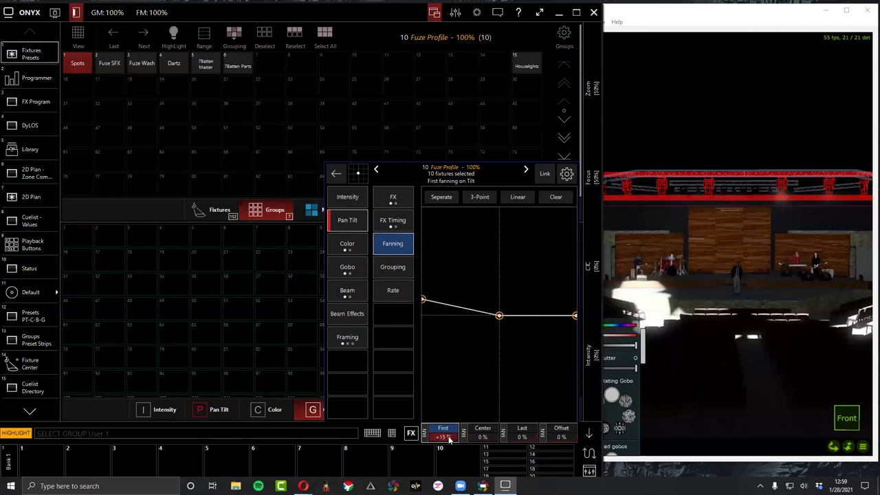
{"action": "scroll", "coordinate": [448, 439], "scroll_direction": "down", "scroll_amount": 1}
{"action": "scroll", "coordinate": [448, 438], "scroll_direction": "up", "scroll_amount": 6}
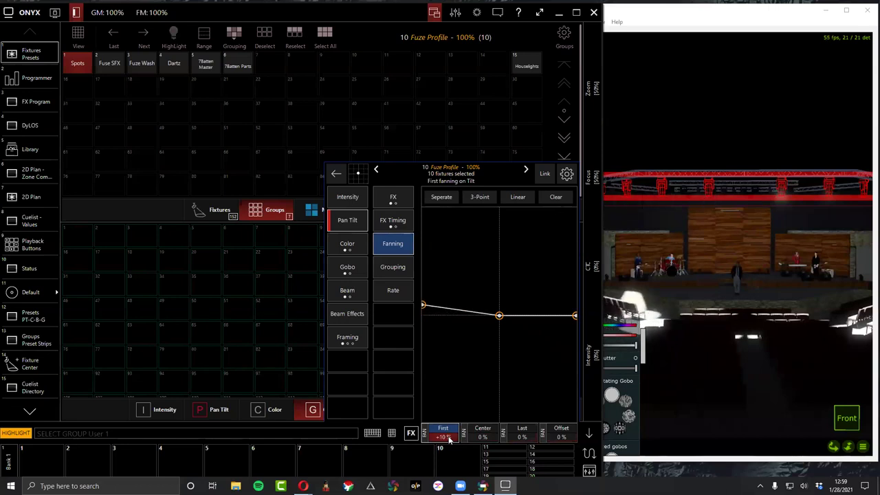
{"action": "scroll", "coordinate": [448, 439], "scroll_direction": "up", "scroll_amount": 1}
{"action": "scroll", "coordinate": [448, 438], "scroll_direction": "down", "scroll_amount": 6}
{"action": "scroll", "coordinate": [448, 438], "scroll_direction": "up", "scroll_amount": 9}
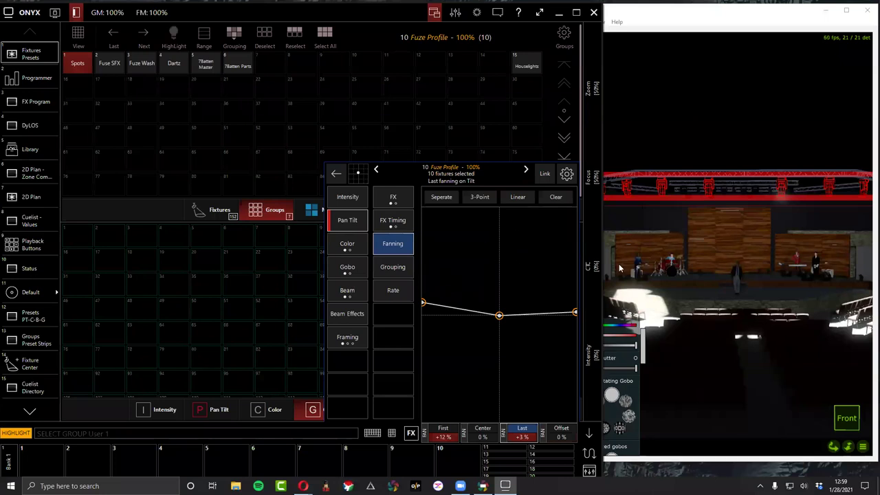
{"action": "scroll", "coordinate": [716, 276], "scroll_direction": "up", "scroll_amount": 1}
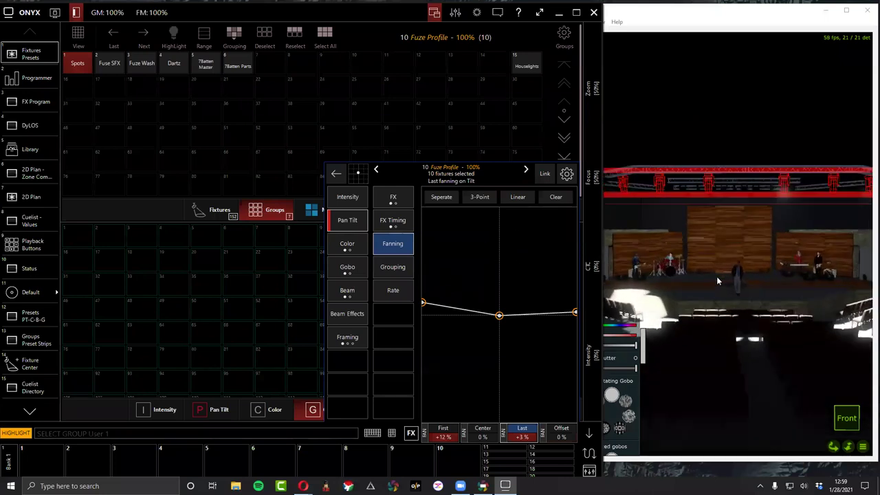
{"action": "scroll", "coordinate": [716, 280], "scroll_direction": "down", "scroll_amount": 1}
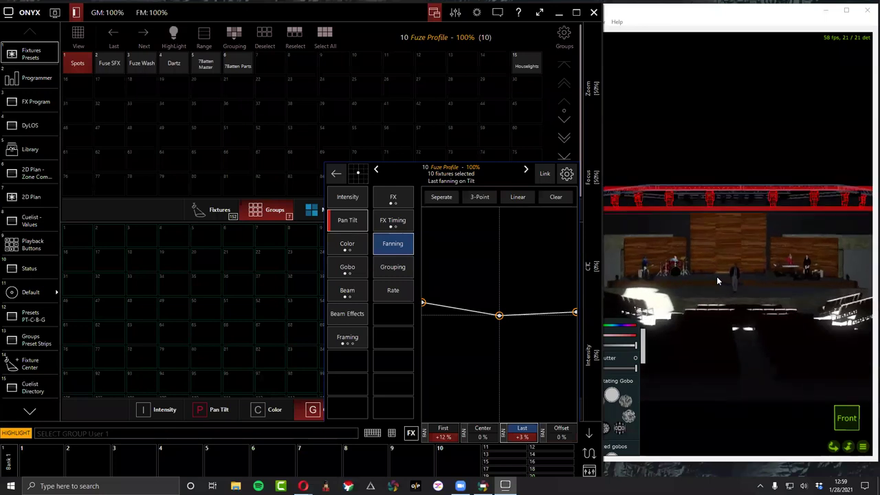
Clear the programmer from the command keypad.
{"action": "left_click", "coordinate": [348, 196]}
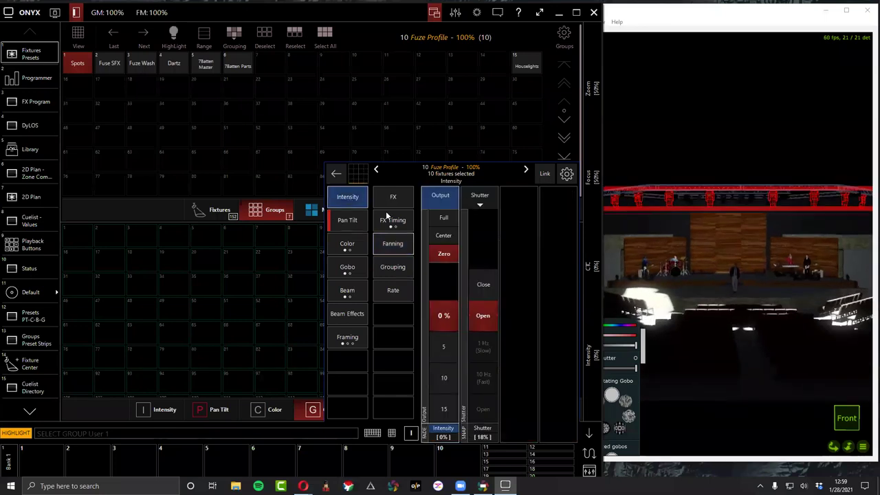
{"action": "left_click", "coordinate": [391, 434]}
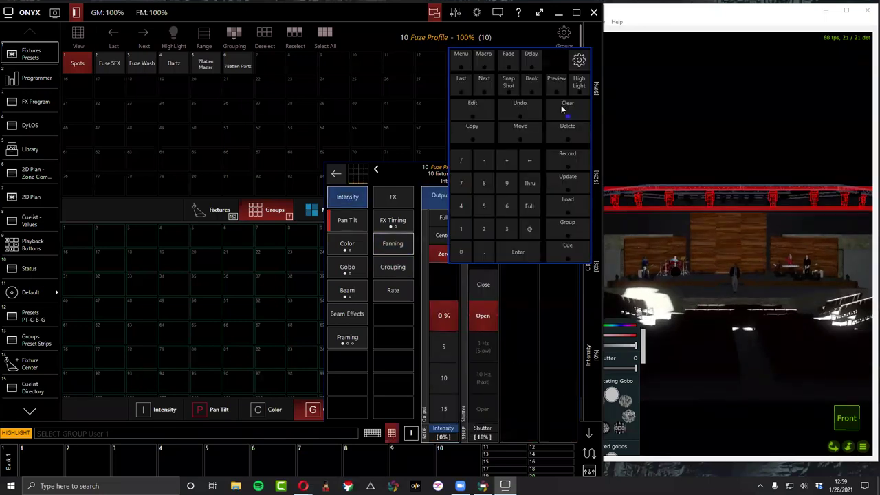
{"action": "left_click", "coordinate": [563, 107]}
{"action": "left_click", "coordinate": [391, 432]}
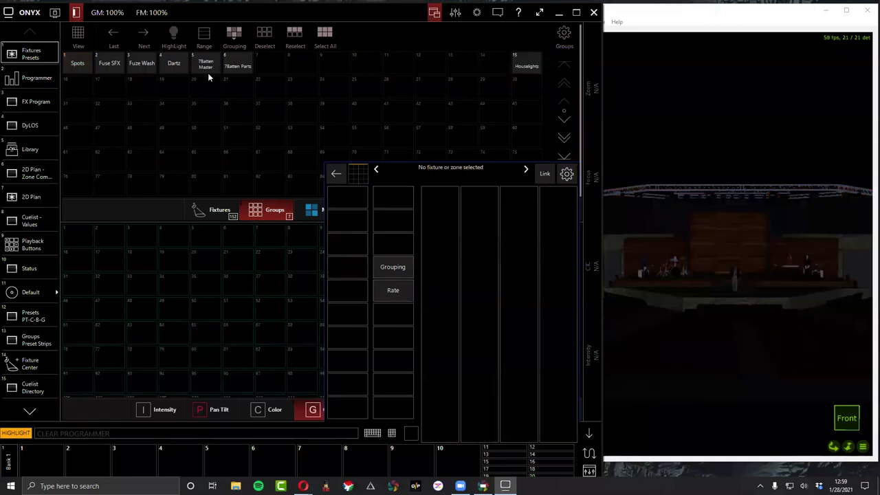
Select the Spots group with highlight off and bring them to full intensity.
{"action": "left_click", "coordinate": [79, 67]}
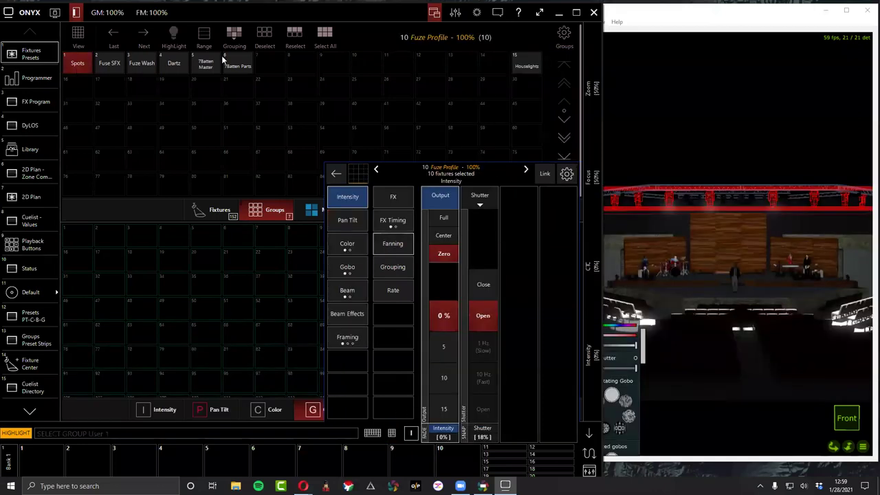
{"action": "left_click", "coordinate": [173, 33]}
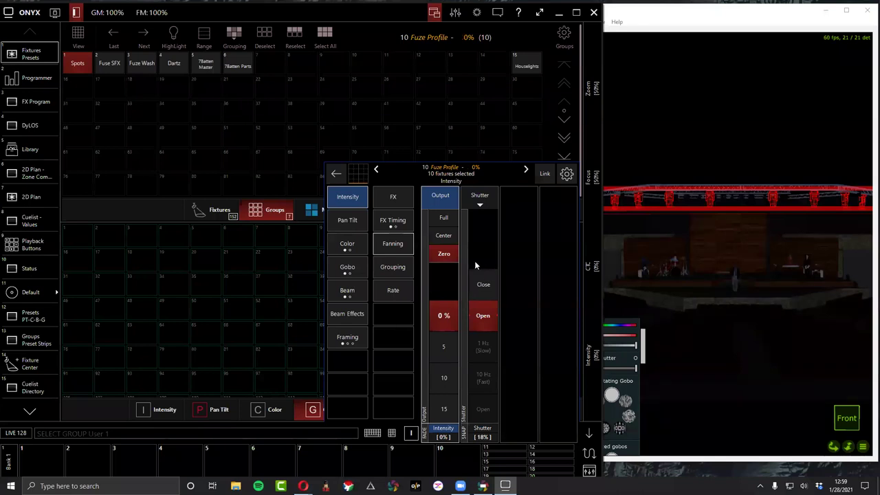
{"action": "left_click", "coordinate": [444, 220]}
{"action": "left_click", "coordinate": [346, 268]}
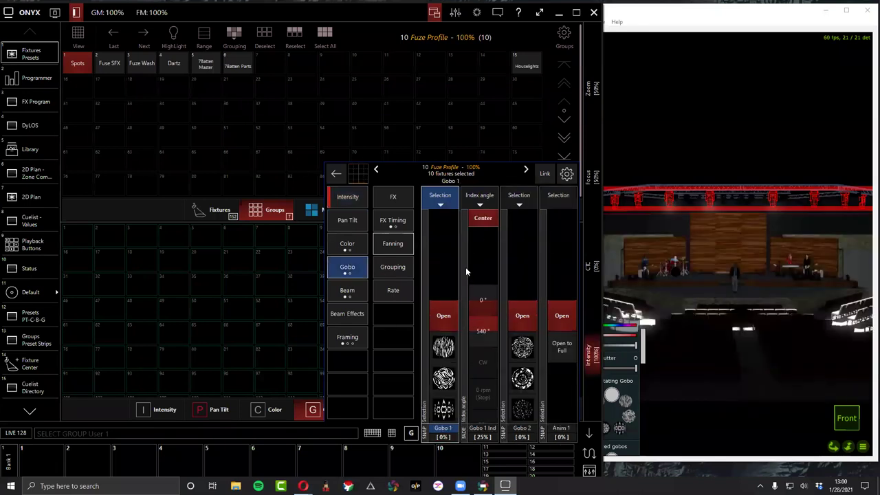
Record the first two Spots gobos as presets Gb 1 and Gb 2.
{"action": "left_click", "coordinate": [443, 351]}
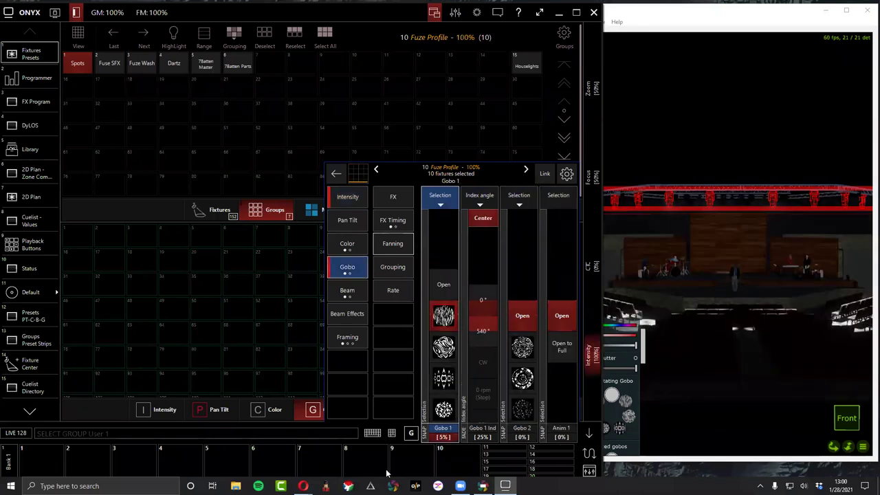
{"action": "left_click", "coordinate": [391, 433]}
{"action": "left_click", "coordinate": [567, 155]}
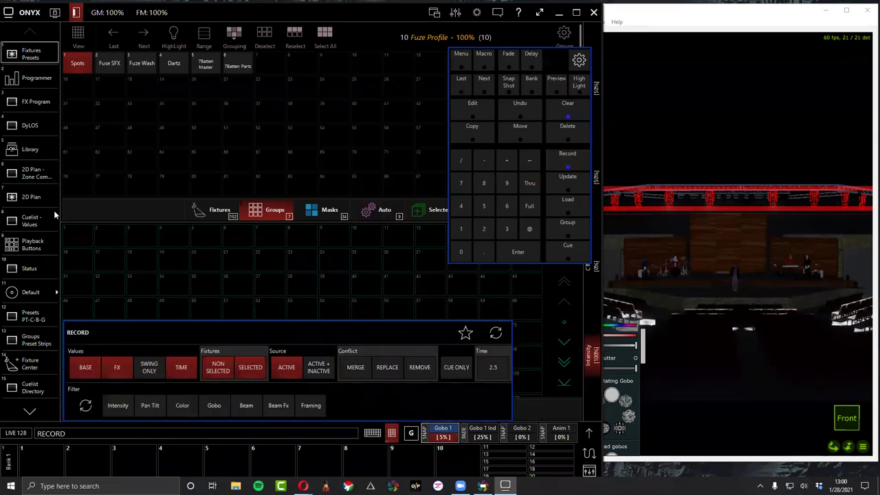
{"action": "left_click", "coordinate": [79, 237]}
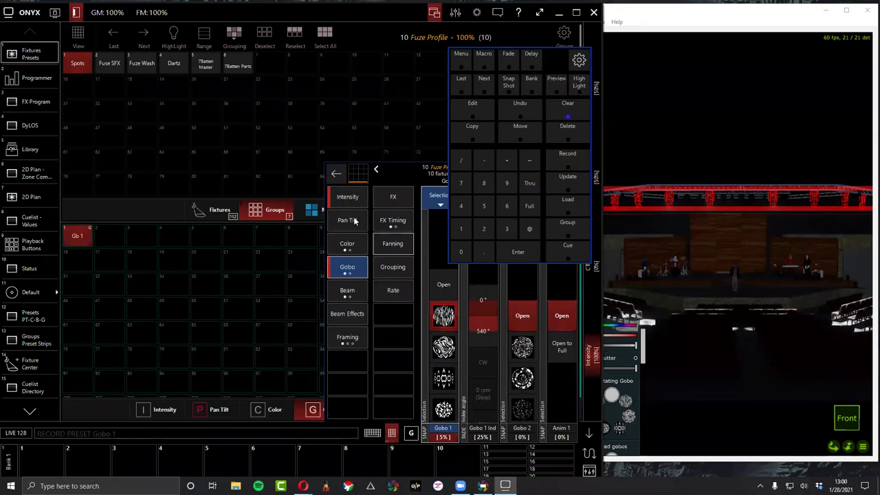
{"action": "left_click", "coordinate": [446, 352]}
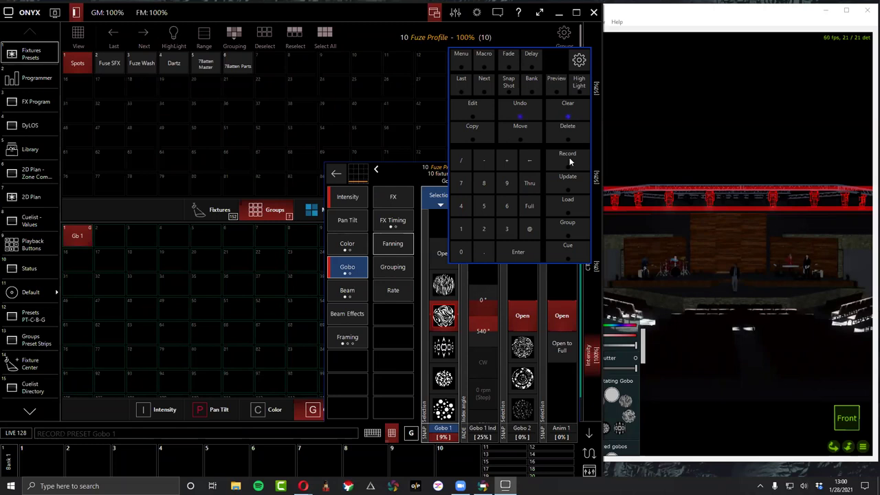
{"action": "left_click", "coordinate": [564, 164]}
{"action": "left_click", "coordinate": [118, 236]}
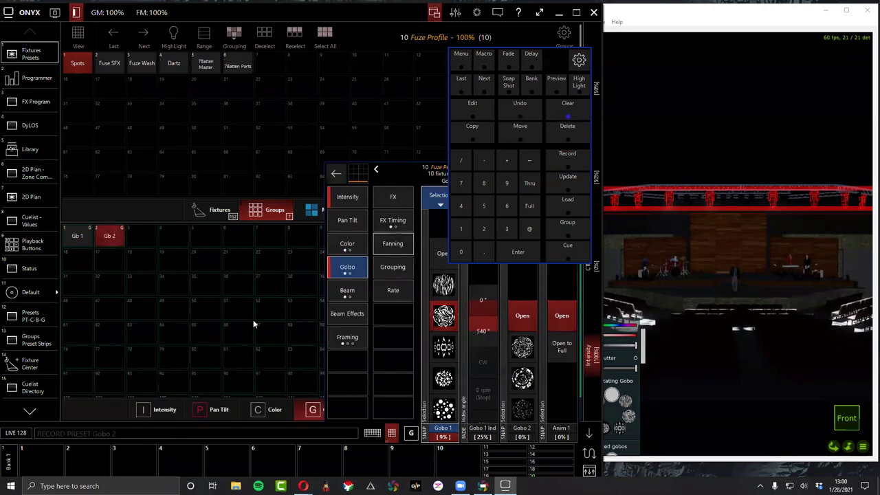
Record three more gobos as presets Gb 3, Gb 4 and Gb 5.
{"action": "left_click", "coordinate": [445, 349]}
{"action": "left_click", "coordinate": [567, 157]}
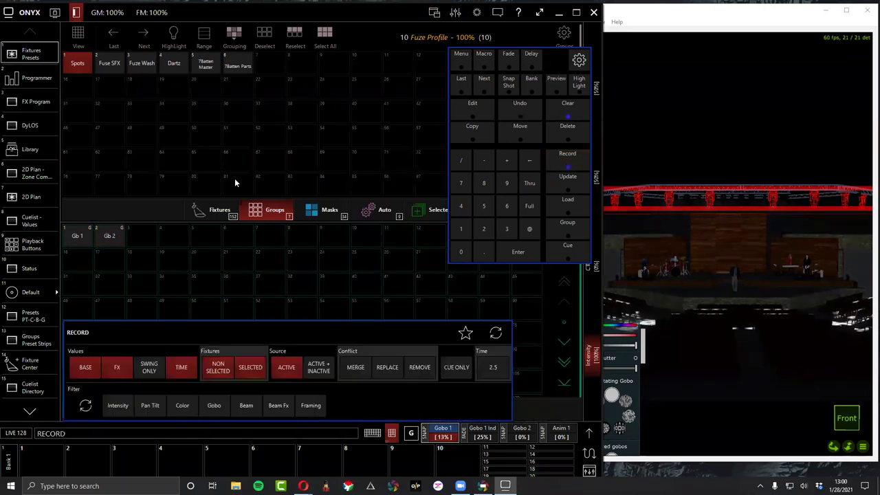
{"action": "left_click", "coordinate": [142, 246]}
{"action": "left_click", "coordinate": [444, 377]}
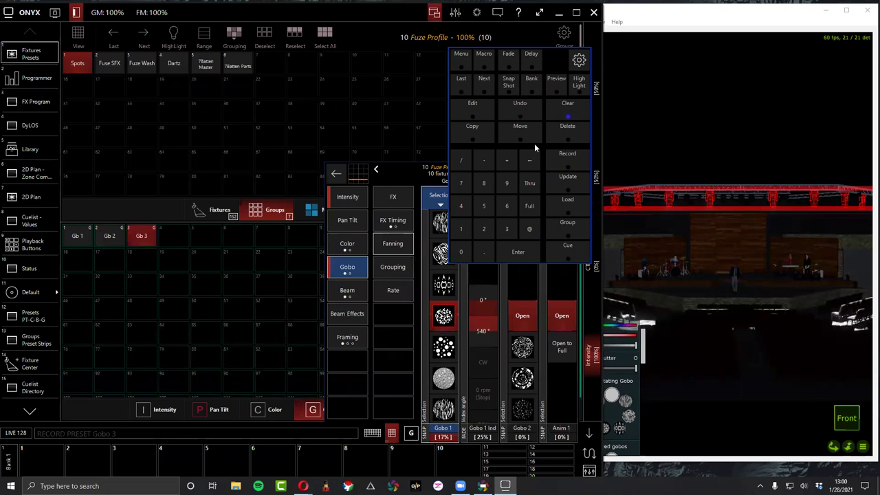
{"action": "left_click", "coordinate": [567, 157]}
{"action": "left_click", "coordinate": [173, 237]}
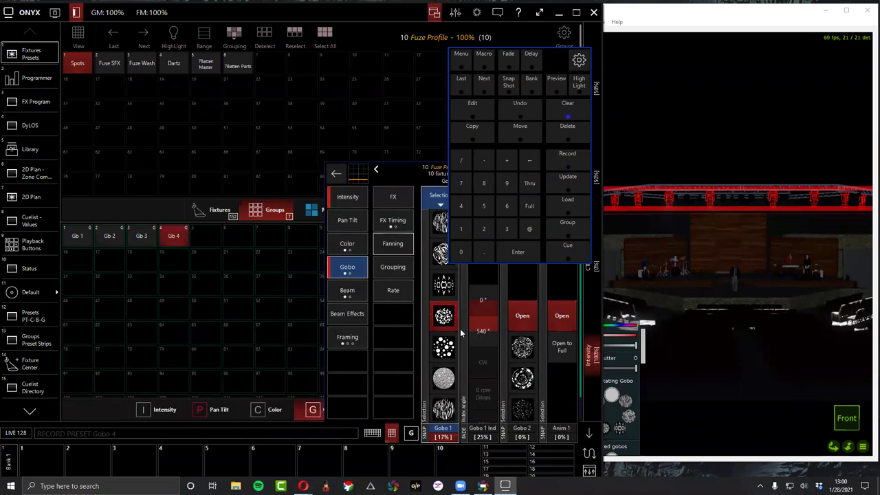
{"action": "left_click", "coordinate": [443, 347]}
{"action": "left_click", "coordinate": [574, 160]}
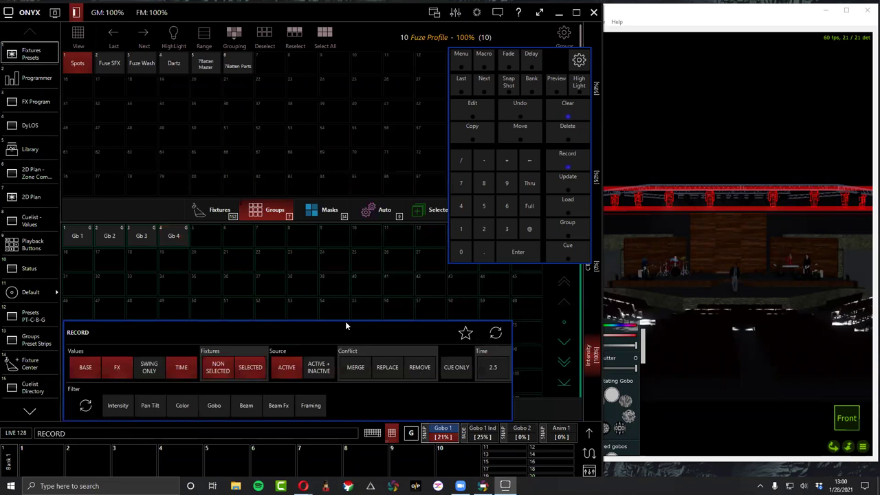
{"action": "left_click", "coordinate": [200, 235]}
Clear the programmer and deselect all fixtures.
{"action": "left_click", "coordinate": [567, 103]}
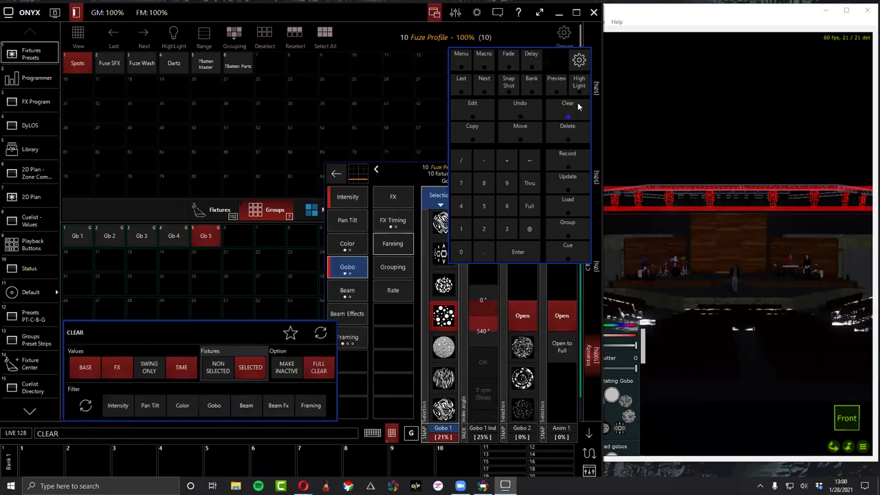
{"action": "left_click", "coordinate": [567, 103]}
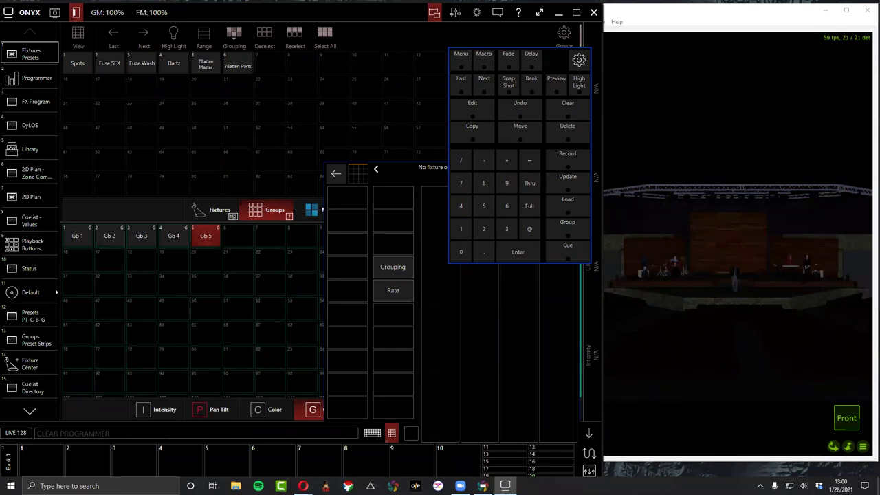
{"action": "key", "text": "alt+Tab"}
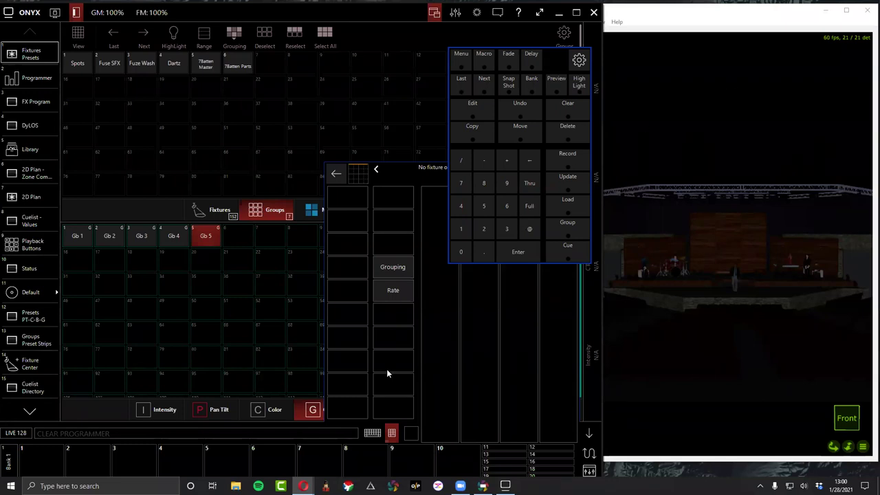
Close the keypad, go to the Patch screen and begin a New fixture from Commands.
{"action": "left_click", "coordinate": [391, 432]}
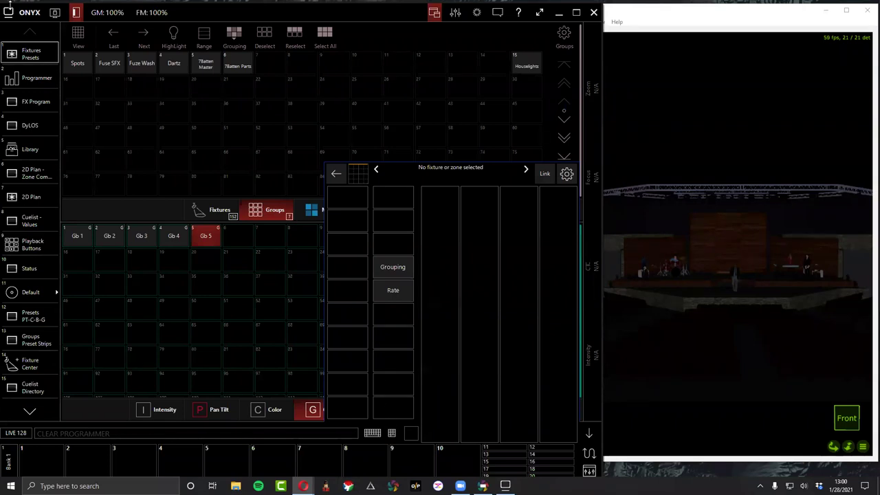
{"action": "left_click", "coordinate": [19, 15]}
{"action": "left_click", "coordinate": [153, 49]}
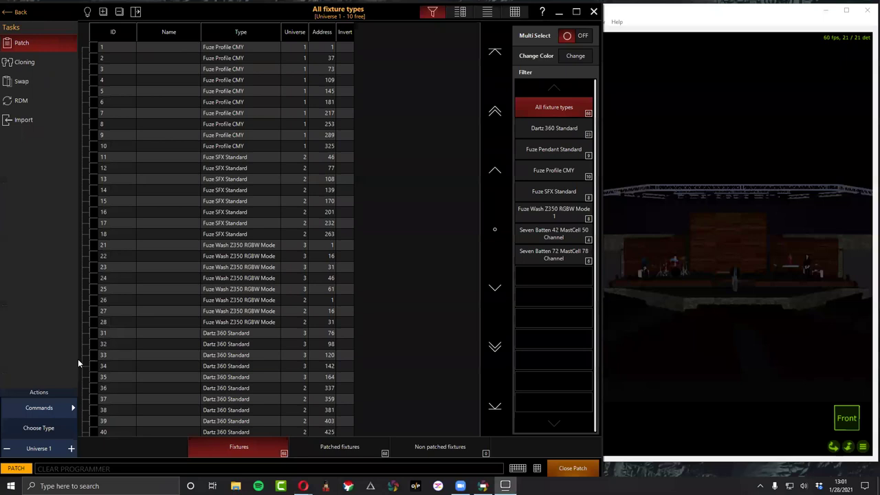
{"action": "left_click", "coordinate": [48, 408]}
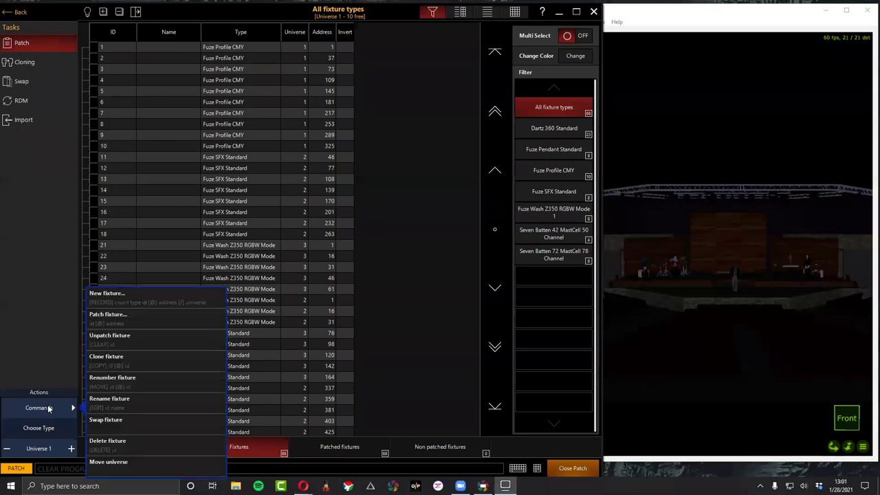
{"action": "left_click", "coordinate": [116, 307]}
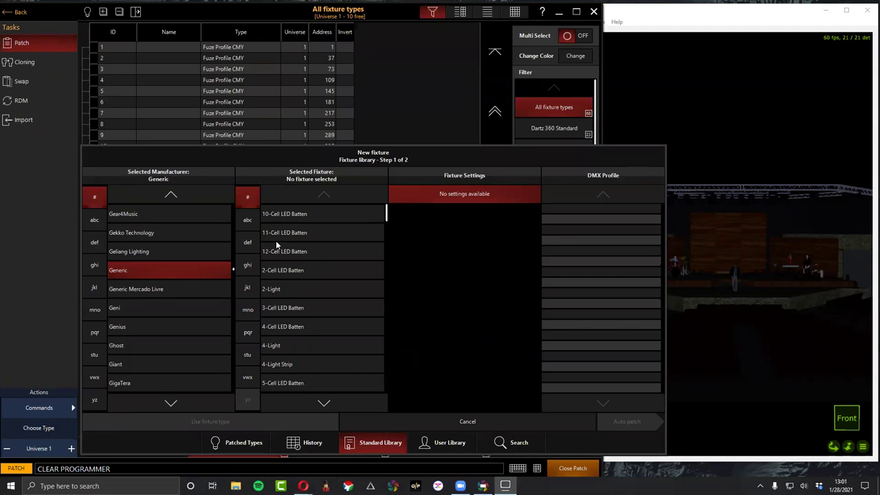
Choose Elation as the fixture manufacturer.
{"action": "left_click", "coordinate": [93, 243]}
{"action": "left_click", "coordinate": [91, 244]}
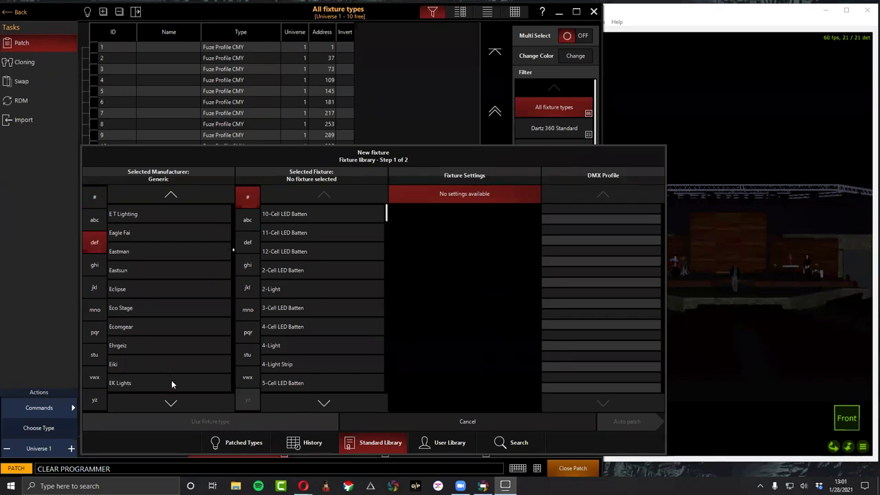
{"action": "left_click", "coordinate": [179, 403]}
{"action": "left_click", "coordinate": [162, 254]}
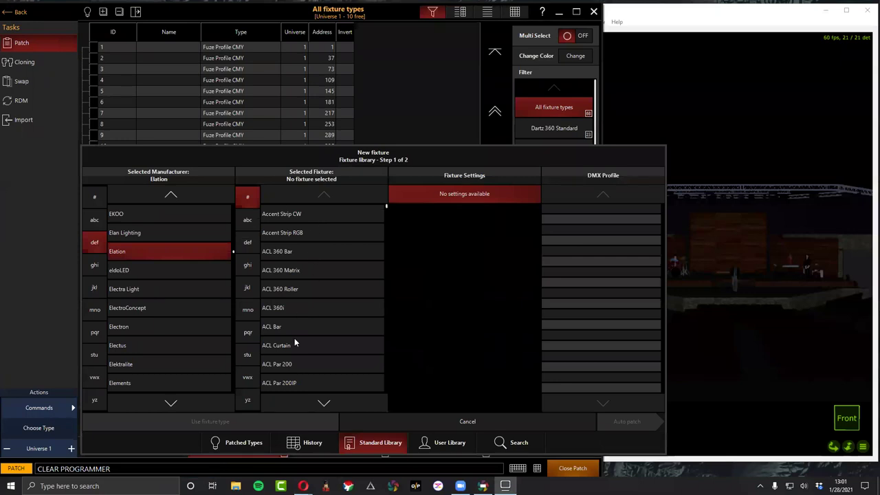
Browse the Elation fixture list and select the Artiste DaVinci in Basic mode.
{"action": "left_click", "coordinate": [246, 223]}
{"action": "left_click", "coordinate": [246, 240]}
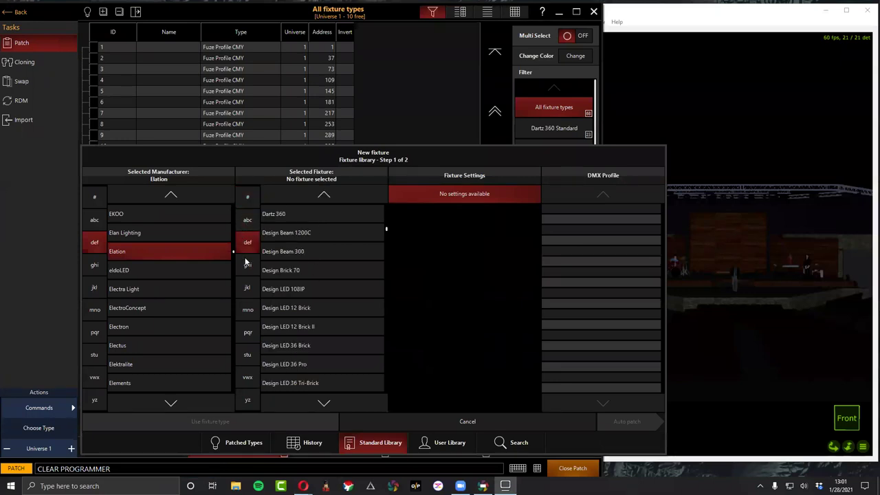
{"action": "left_click", "coordinate": [248, 267]}
{"action": "left_click", "coordinate": [248, 250]}
{"action": "left_click", "coordinate": [324, 194]}
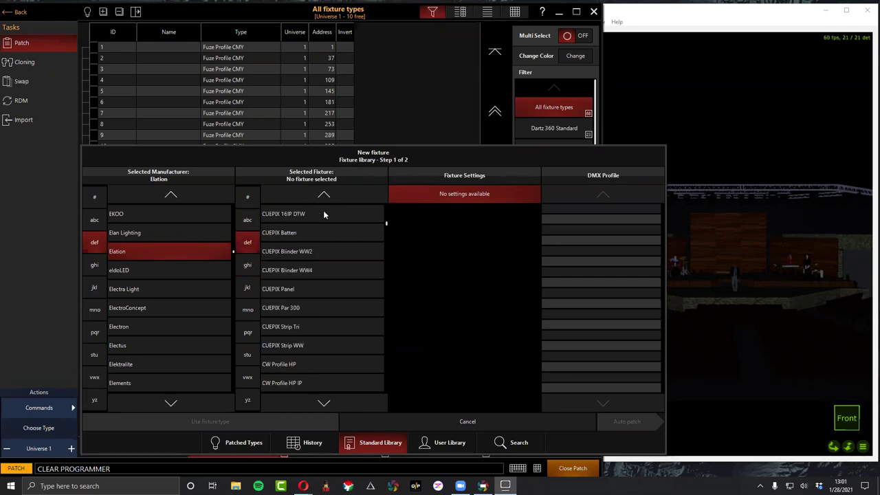
{"action": "left_click", "coordinate": [253, 328]}
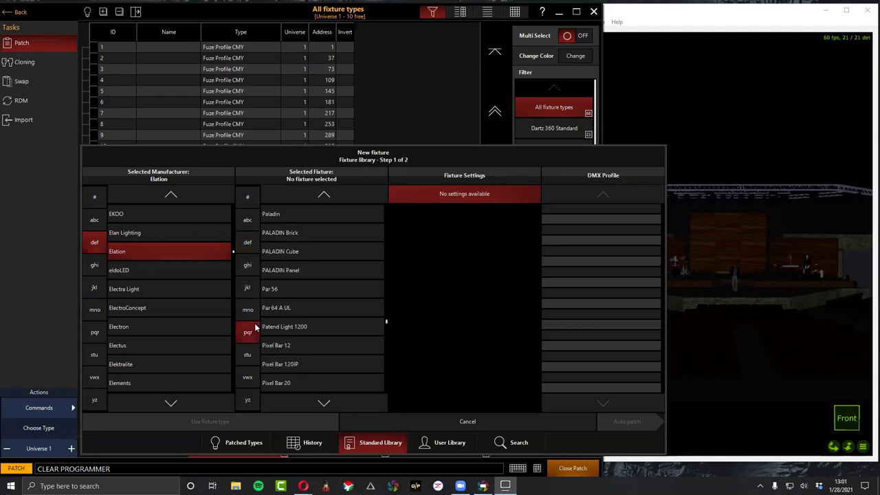
{"action": "left_click", "coordinate": [248, 309]}
{"action": "left_click", "coordinate": [250, 288]}
{"action": "left_click", "coordinate": [250, 270]}
{"action": "left_click", "coordinate": [250, 247]}
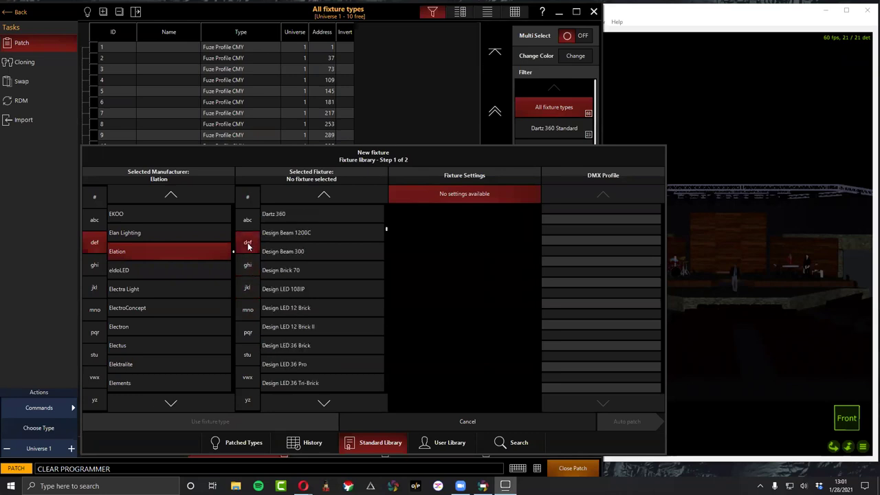
{"action": "left_click", "coordinate": [249, 335]}
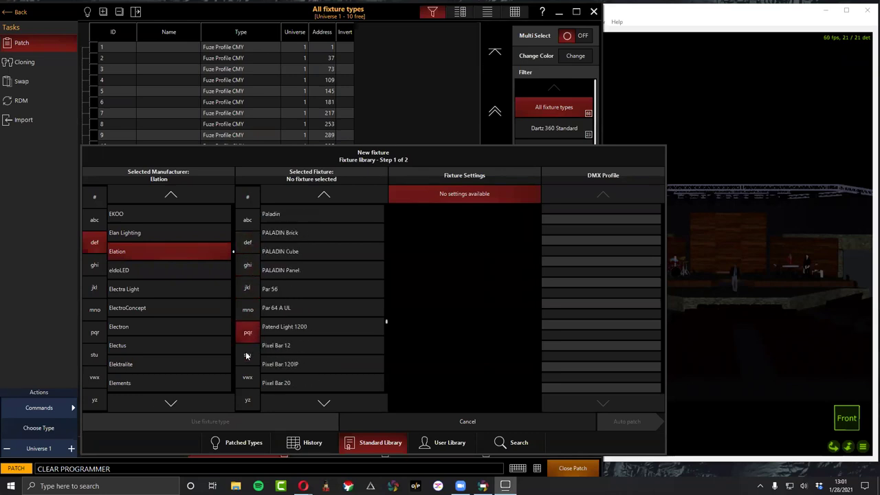
{"action": "left_click", "coordinate": [248, 355]}
{"action": "left_click", "coordinate": [244, 228]}
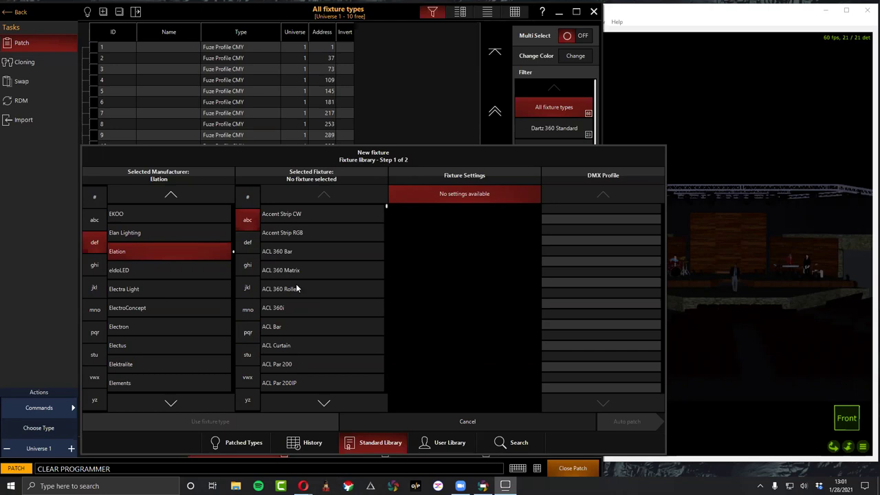
{"action": "left_click", "coordinate": [316, 401]}
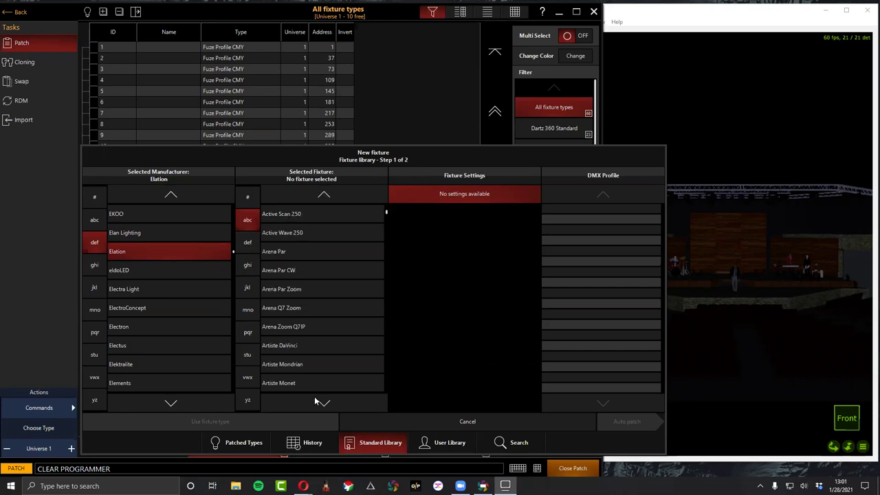
{"action": "left_click", "coordinate": [296, 345]}
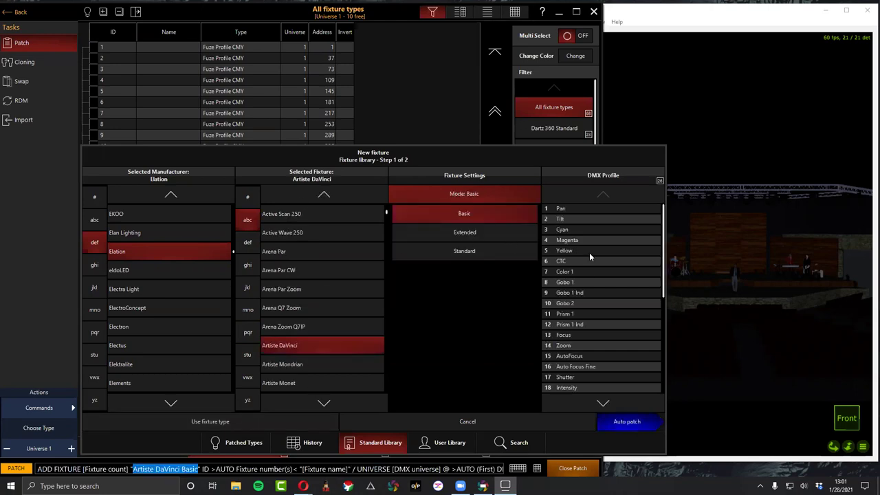
Auto patch the Artiste DaVinci and raise the Amount.
{"action": "left_click", "coordinate": [627, 421]}
{"action": "left_click", "coordinate": [197, 237]}
{"action": "left_click", "coordinate": [197, 236]}
{"action": "left_click", "coordinate": [197, 237]}
{"action": "left_click", "coordinate": [197, 237]}
{"action": "left_click", "coordinate": [197, 237]}
{"action": "left_click", "coordinate": [198, 237]}
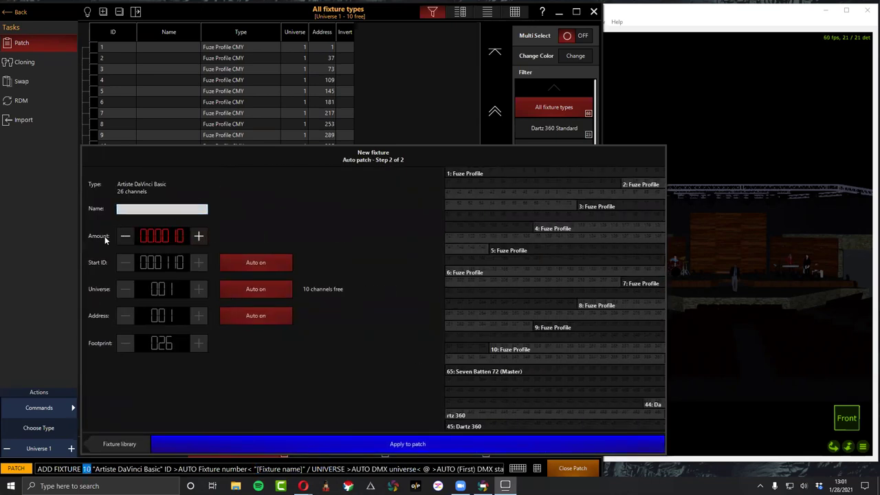
Name the new fixtures 'Venue Spots'.
{"action": "left_click", "coordinate": [153, 210]}
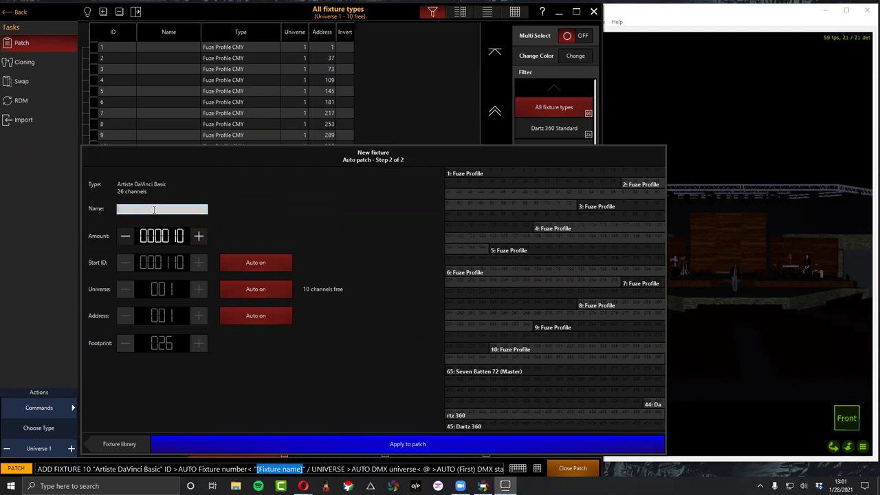
{"action": "type", "text": "Venue Spots"}
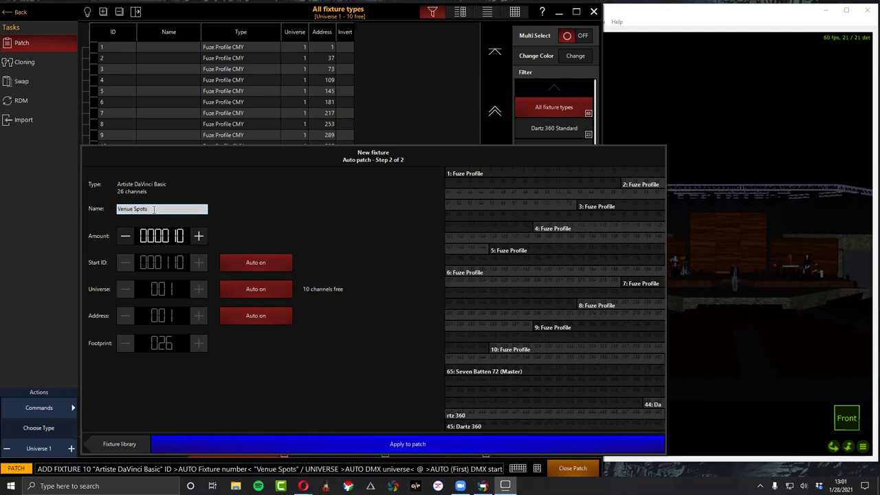
{"action": "key", "text": "BackSpace"}
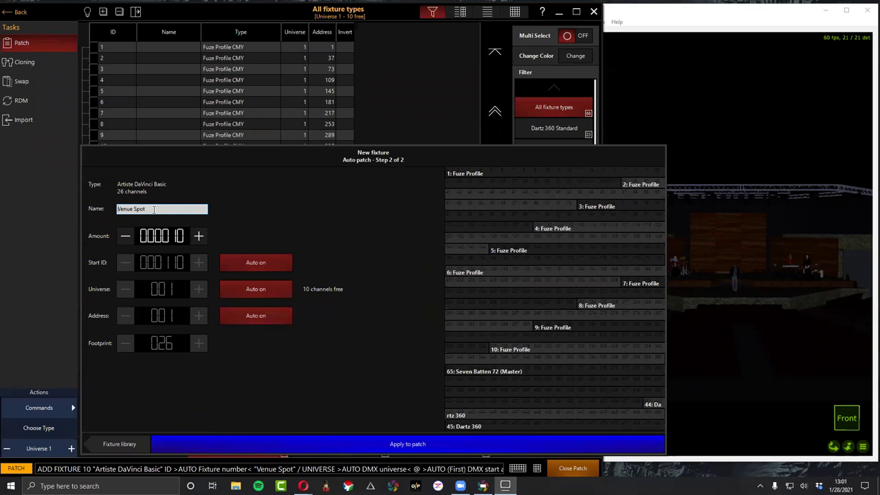
{"action": "type", "text": "a"}
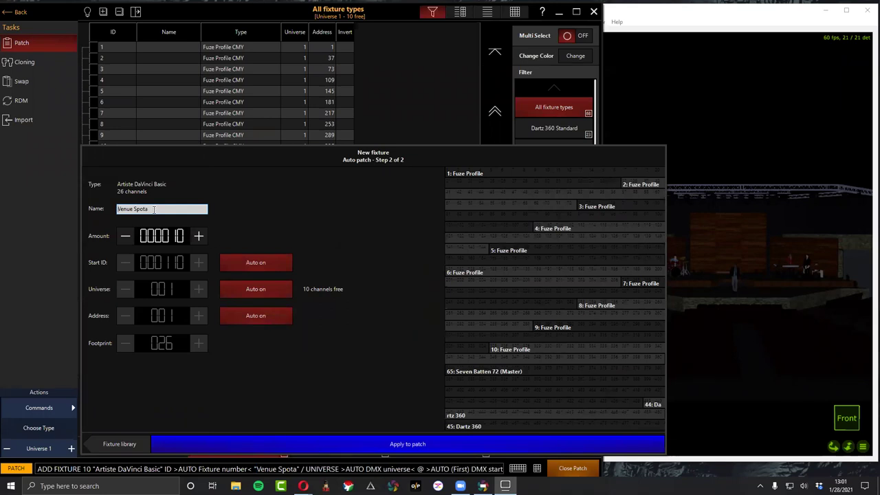
{"action": "key", "text": "BackSpace"}
{"action": "type", "text": "s"}
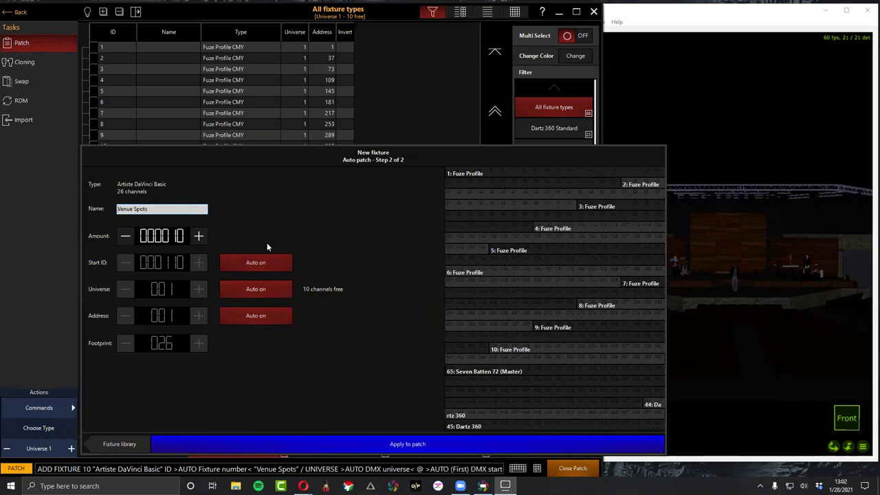
Set the start ID manually to 1001 and apply the patch.
{"action": "left_click", "coordinate": [258, 289]}
{"action": "left_click", "coordinate": [257, 289]}
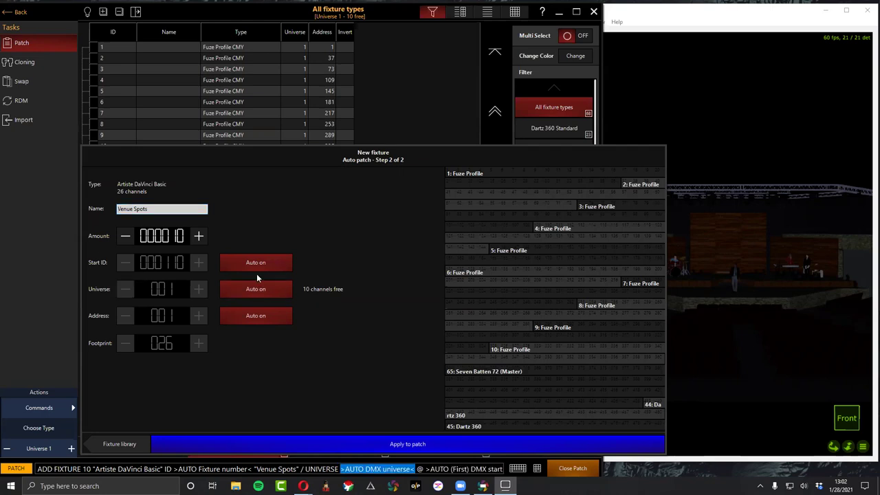
{"action": "left_click", "coordinate": [251, 267]}
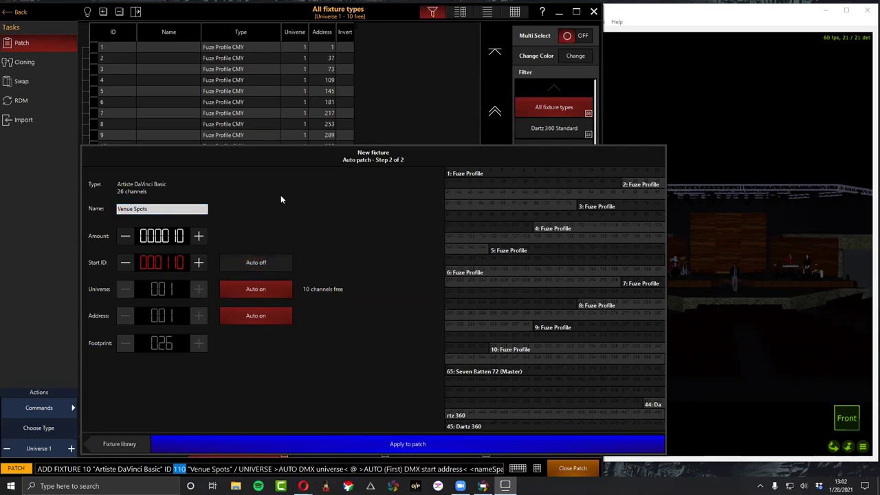
{"action": "type", "text": "1001"}
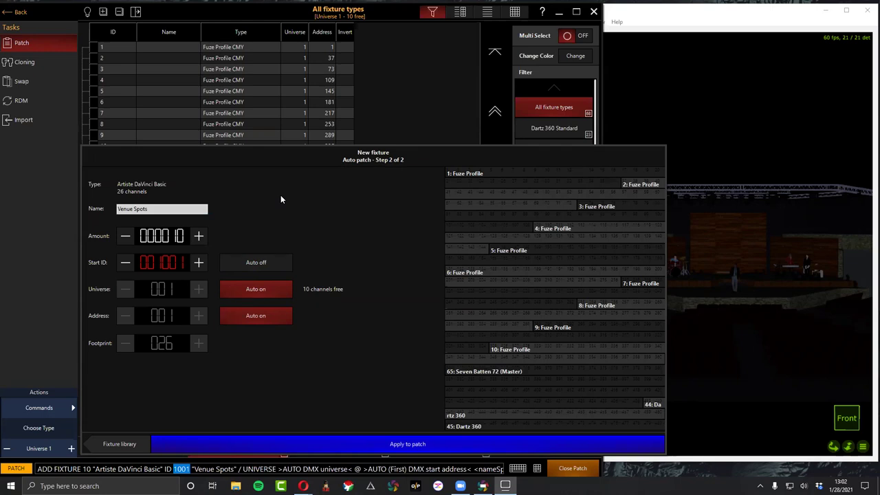
{"action": "left_click", "coordinate": [308, 439]}
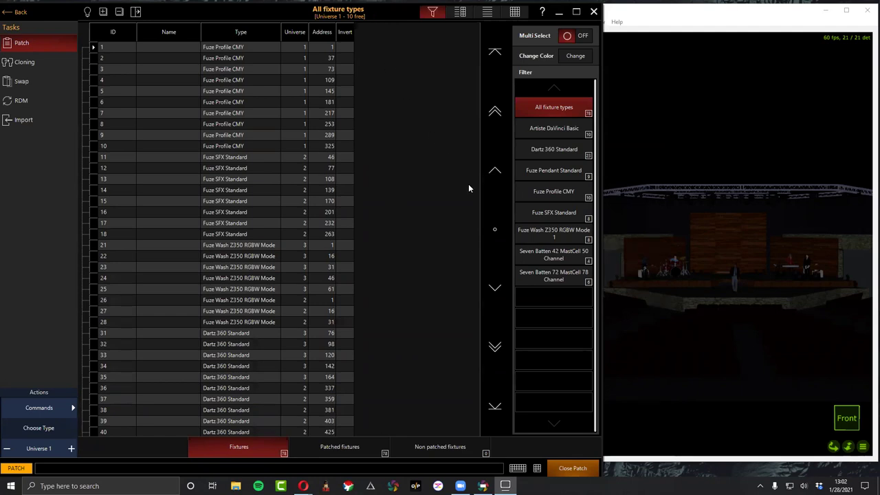
Leave the patch for the programmer view, then reopen the Patch screen.
{"action": "scroll", "coordinate": [468, 186], "scroll_direction": "down", "scroll_amount": 2}
{"action": "scroll", "coordinate": [468, 184], "scroll_direction": "down", "scroll_amount": 8}
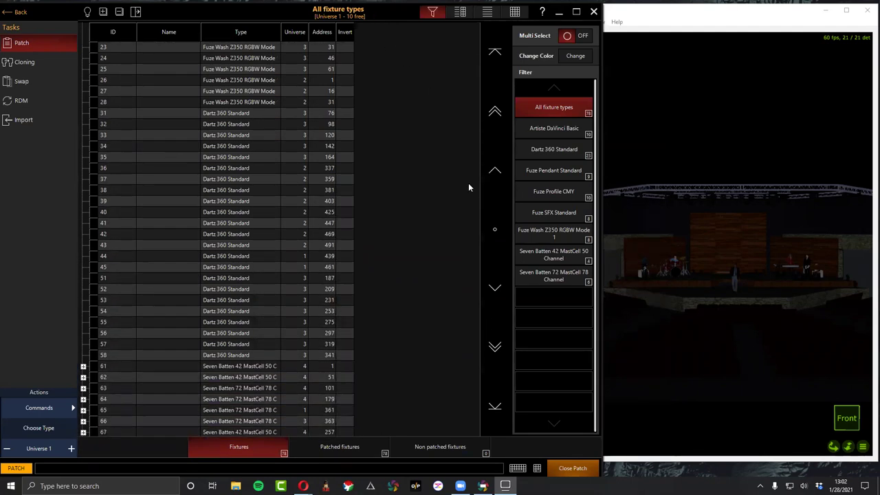
{"action": "scroll", "coordinate": [468, 183], "scroll_direction": "down", "scroll_amount": 6}
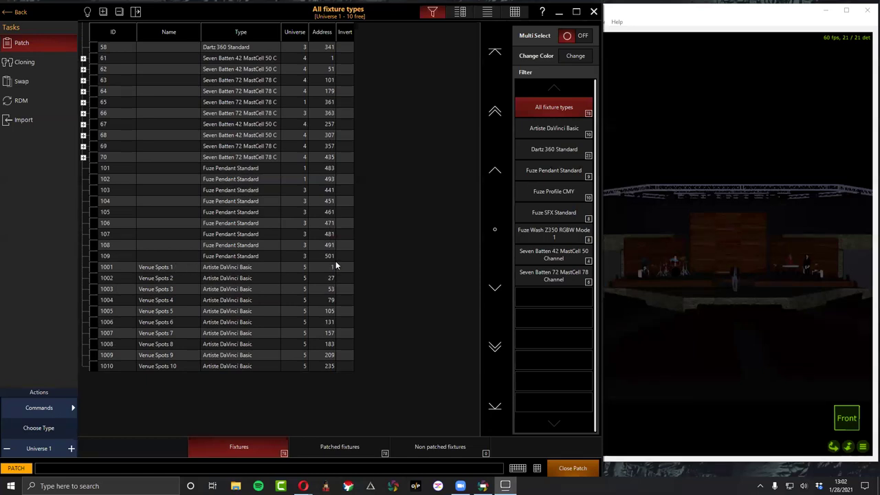
{"action": "left_click", "coordinate": [24, 18]}
{"action": "left_click", "coordinate": [26, 15]}
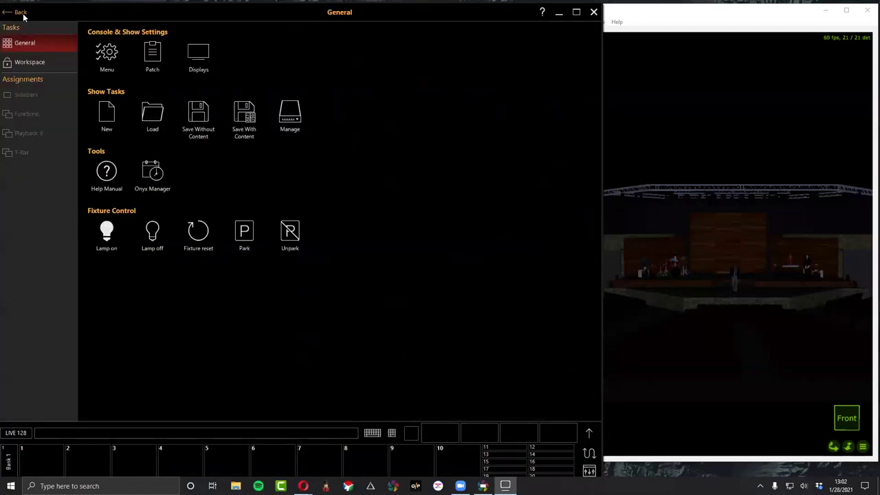
{"action": "left_click", "coordinate": [153, 53]}
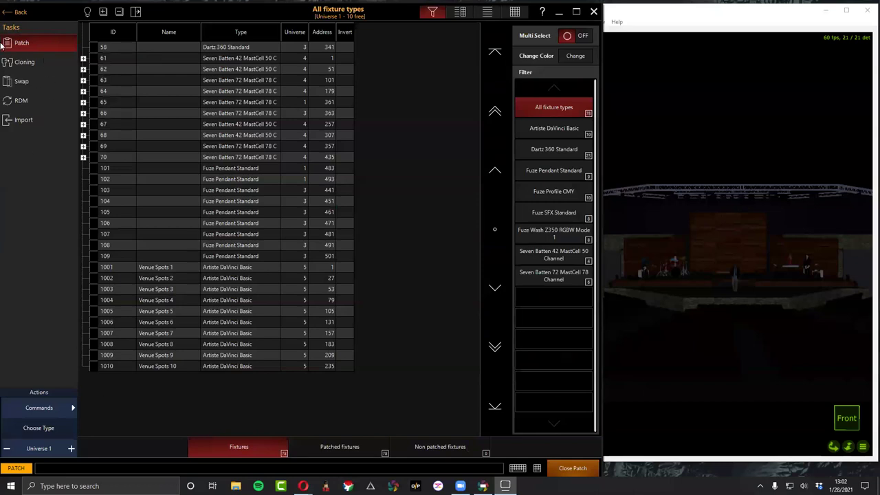
Return from Cloning to the patch list, scroll to fixture 1 and open fixture Commands.
{"action": "left_click", "coordinate": [18, 66]}
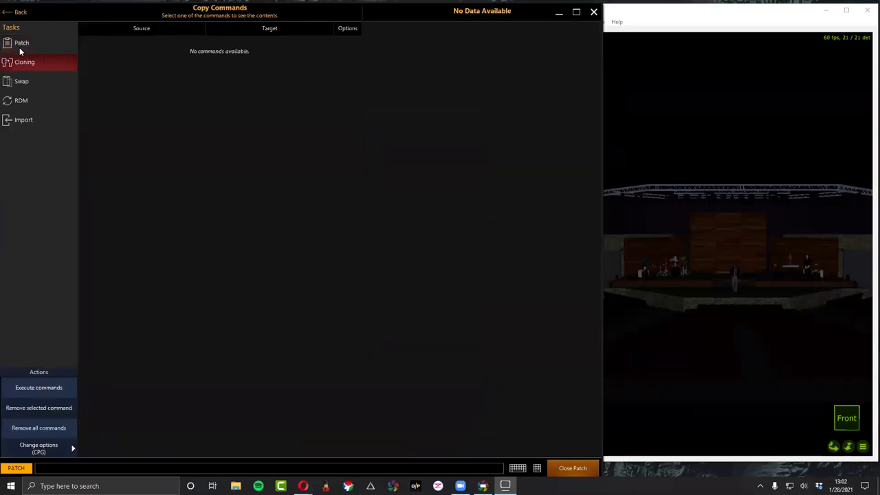
{"action": "left_click", "coordinate": [21, 46]}
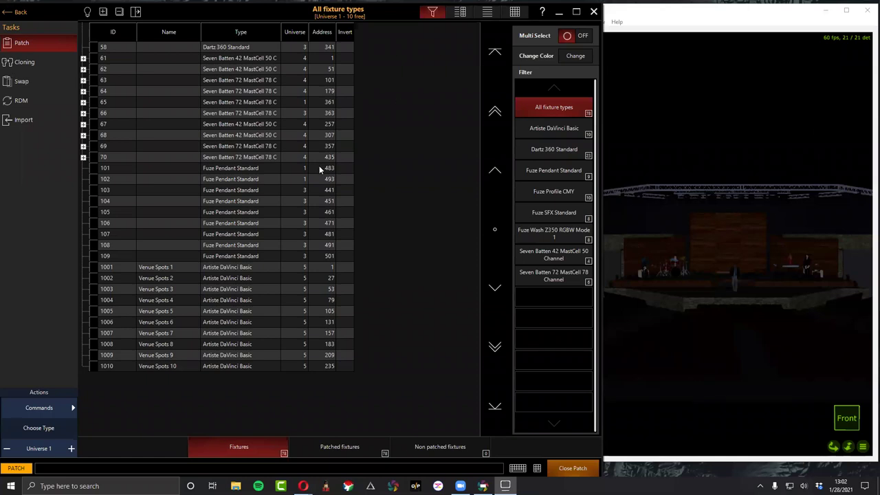
{"action": "scroll", "coordinate": [319, 166], "scroll_direction": "up", "scroll_amount": 1}
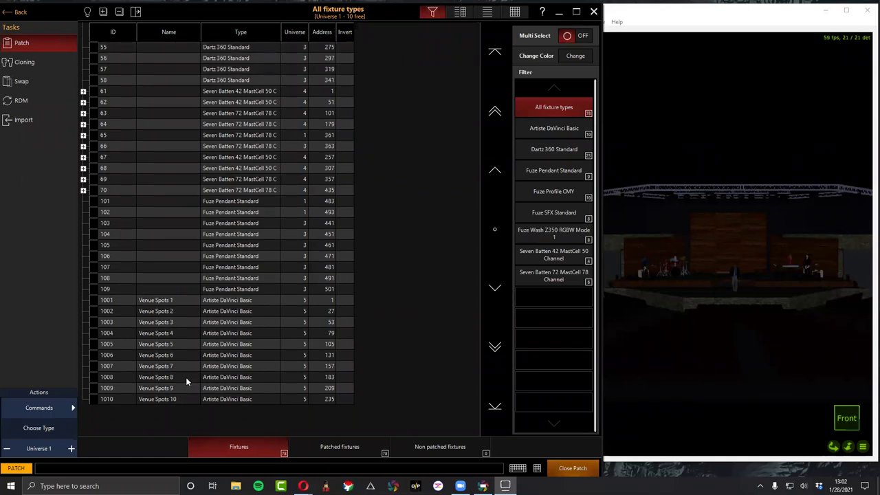
{"action": "scroll", "coordinate": [294, 268], "scroll_direction": "up", "scroll_amount": 2}
{"action": "left_click_drag", "start_coordinate": [495, 229], "coordinate": [456, 20]}
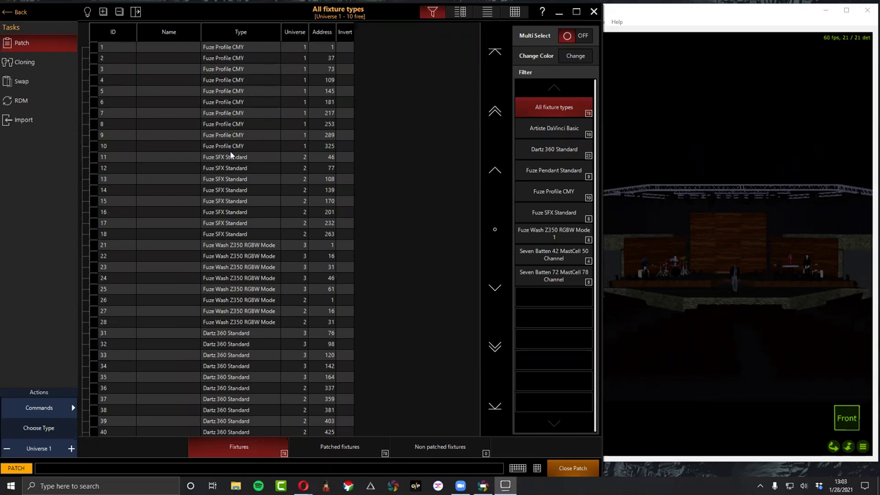
{"action": "left_click", "coordinate": [53, 410]}
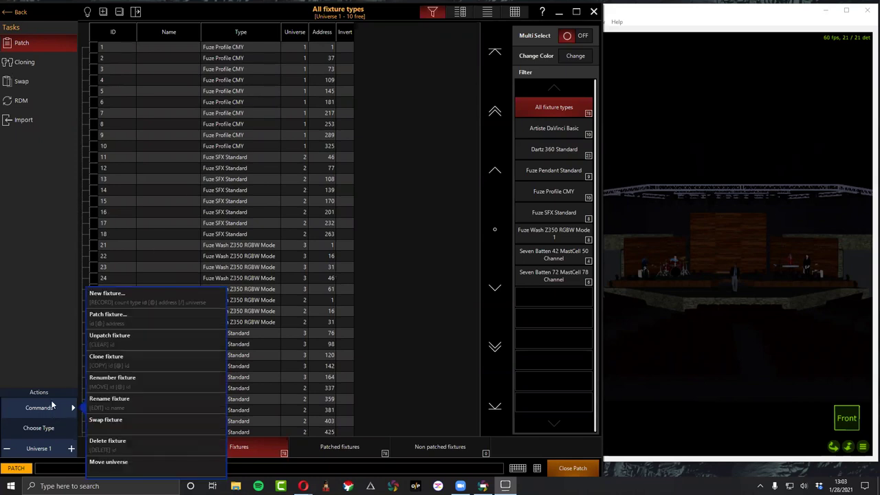
Enter Clone fixture 1 Thru 10 @ 1001 Thru 1010 on the keypad and confirm.
{"action": "left_click", "coordinate": [116, 367]}
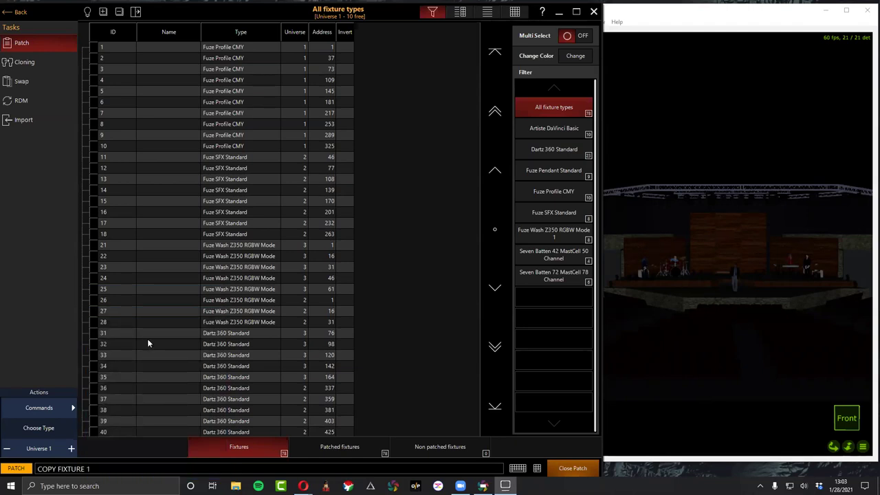
{"action": "left_click", "coordinate": [536, 468]}
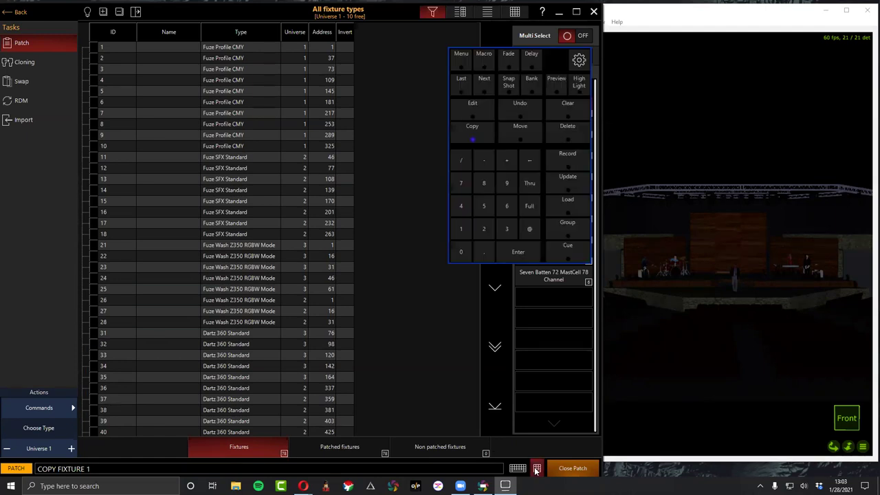
{"action": "left_click", "coordinate": [529, 183]}
{"action": "left_click", "coordinate": [465, 255]}
{"action": "left_click", "coordinate": [527, 230]}
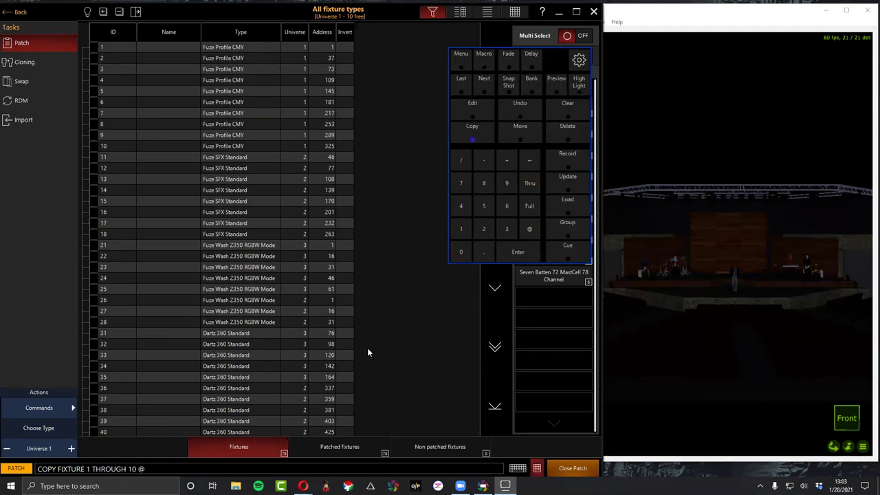
{"action": "left_click", "coordinate": [465, 254]}
{"action": "left_click", "coordinate": [465, 254]}
{"action": "left_click", "coordinate": [527, 191]}
{"action": "left_click", "coordinate": [460, 230]}
{"action": "left_click", "coordinate": [459, 253]}
{"action": "left_click", "coordinate": [521, 253]}
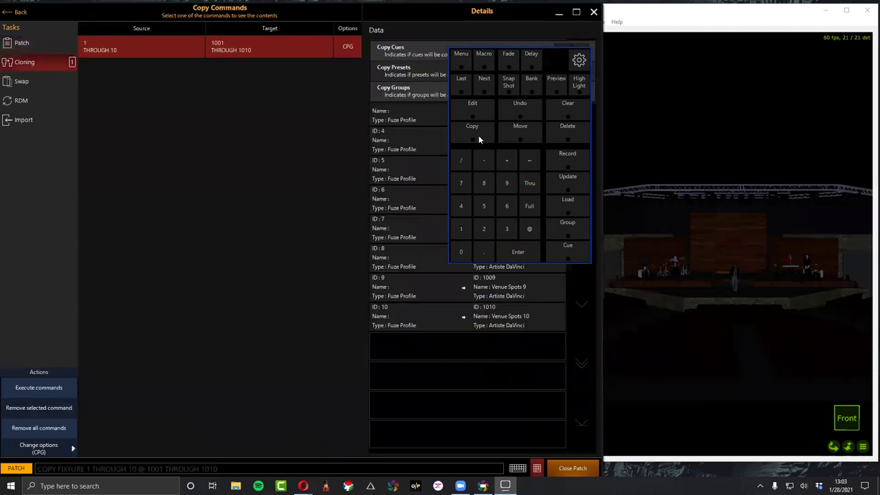
Move the keypad over the visualizer to reveal the cues, presets and groups copy details.
{"action": "left_click_drag", "start_coordinate": [548, 62], "coordinate": [706, 65]}
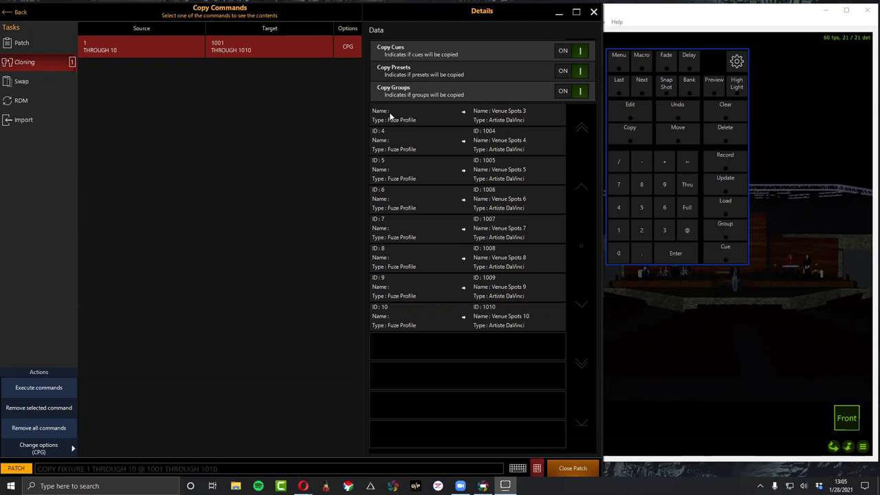
Execute the clone, return to programming and select the Artiste DaVinci Basic auto group.
{"action": "left_click", "coordinate": [26, 386]}
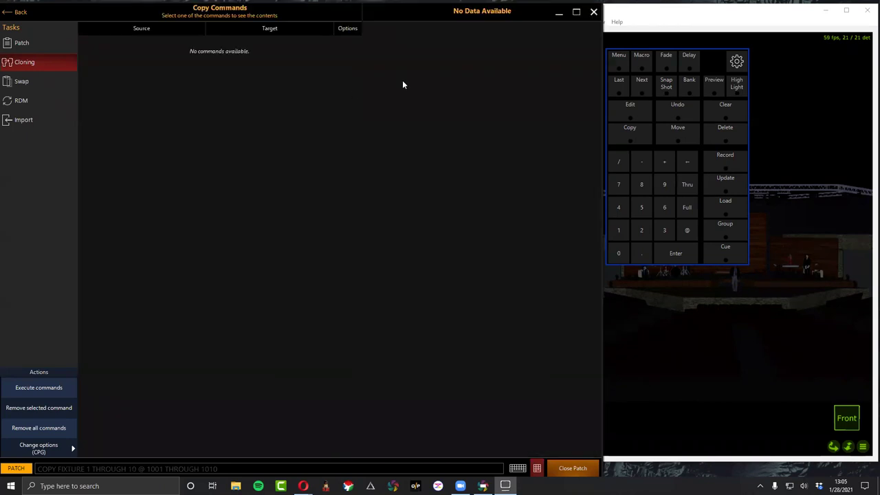
{"action": "left_click", "coordinate": [17, 12]}
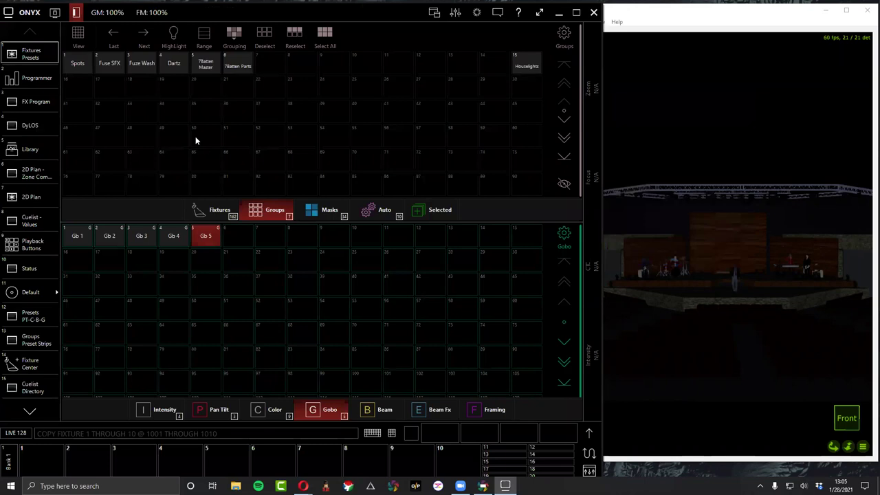
{"action": "left_click", "coordinate": [385, 211]}
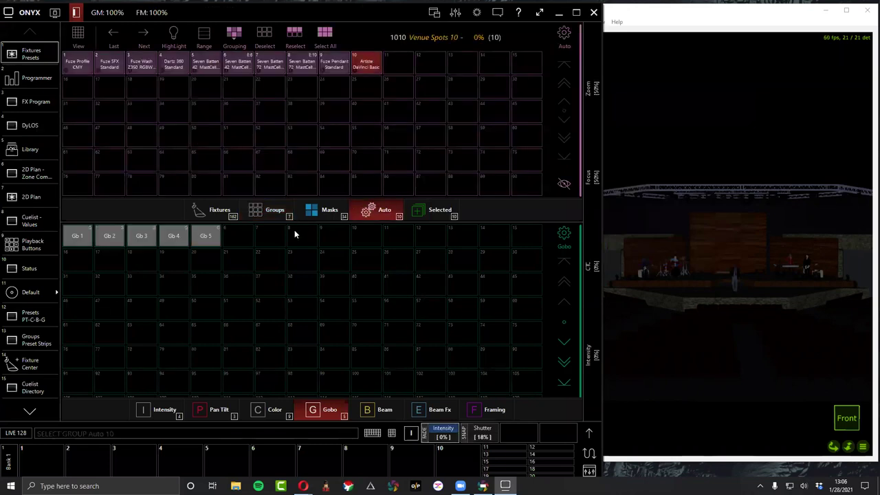
{"action": "left_click", "coordinate": [278, 208]}
{"action": "left_click", "coordinate": [386, 215]}
Set the selected venue spots to Full intensity.
{"action": "left_click", "coordinate": [253, 216]}
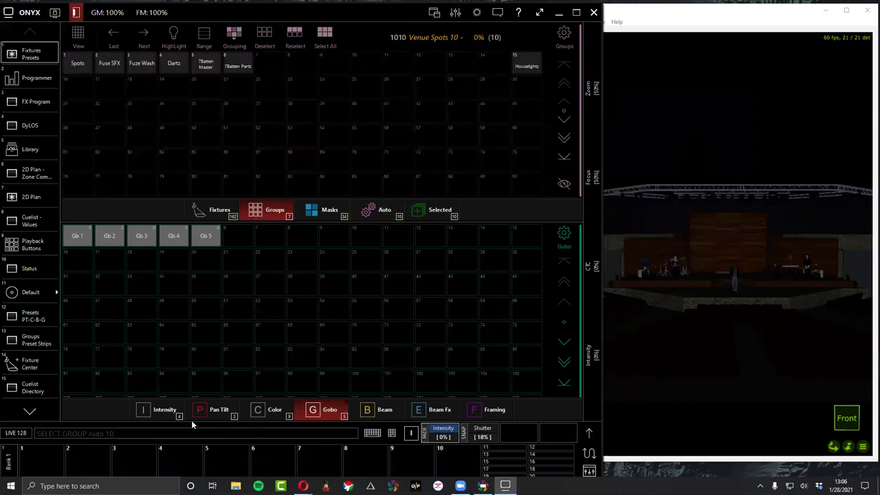
{"action": "left_click", "coordinate": [157, 411]}
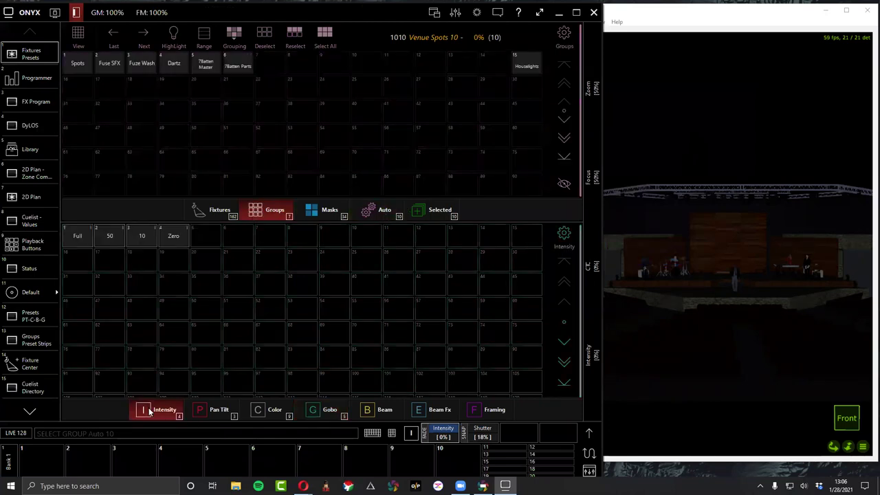
{"action": "left_click", "coordinate": [195, 412]}
{"action": "left_click", "coordinate": [266, 410]}
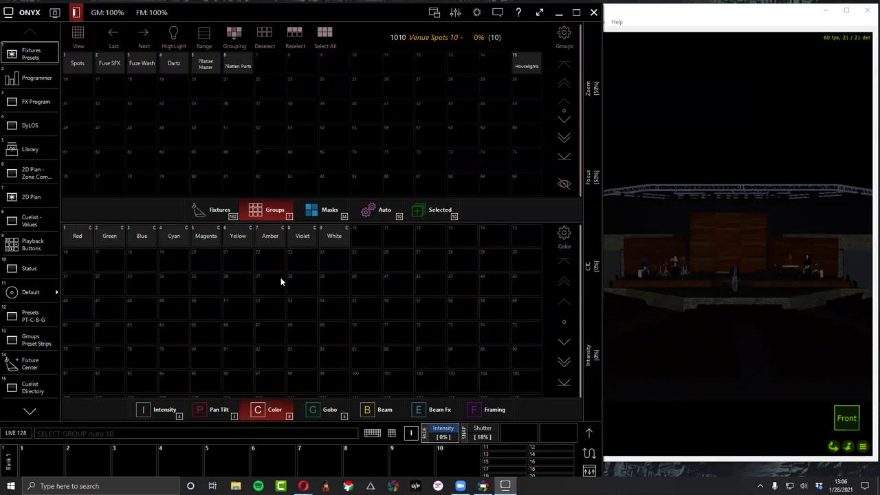
{"action": "left_click", "coordinate": [162, 408]}
{"action": "left_click", "coordinate": [77, 241]}
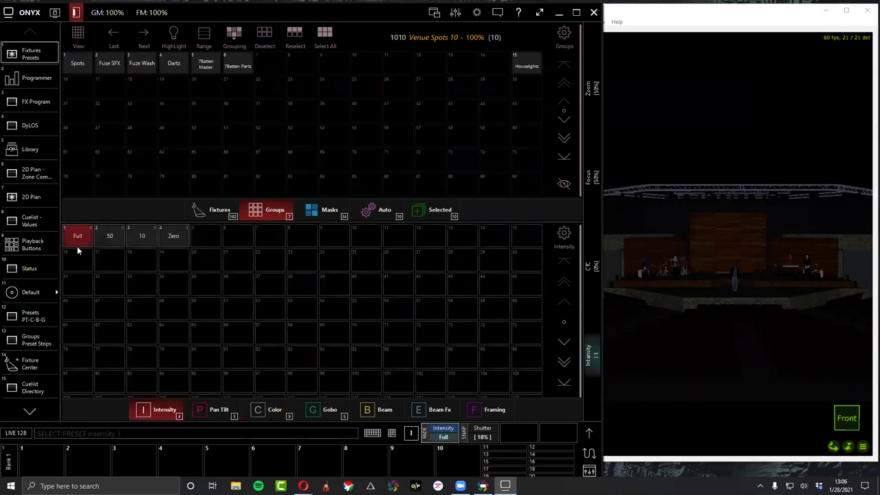
Apply the Cyan colour preset and view the spots in the Programmer.
{"action": "left_click", "coordinate": [220, 410]}
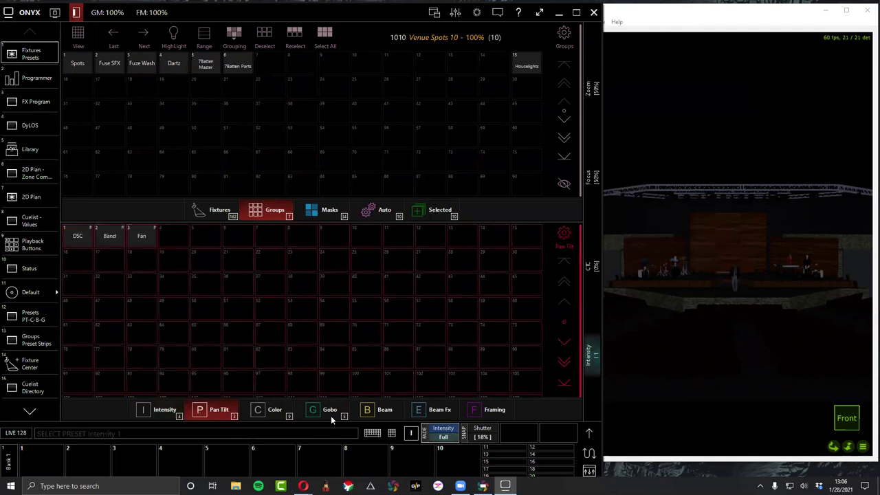
{"action": "left_click", "coordinate": [331, 412]}
{"action": "left_click", "coordinate": [254, 409]}
{"action": "left_click", "coordinate": [180, 235]}
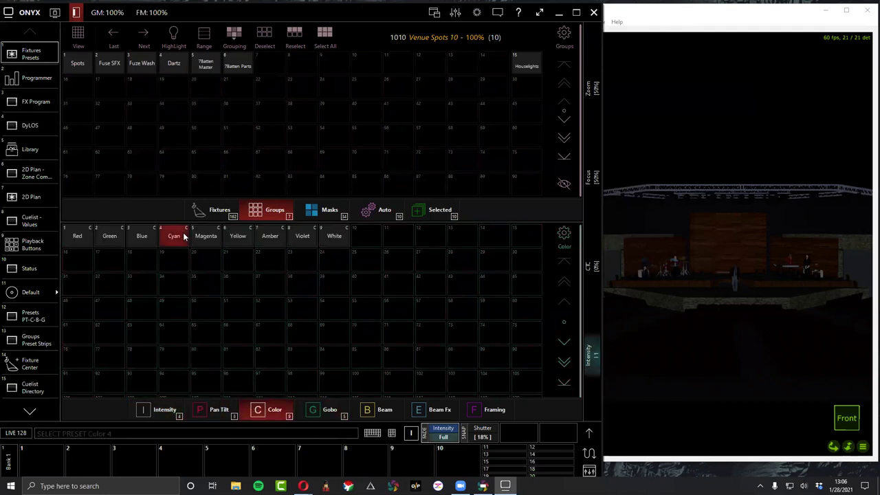
{"action": "left_click", "coordinate": [51, 74]}
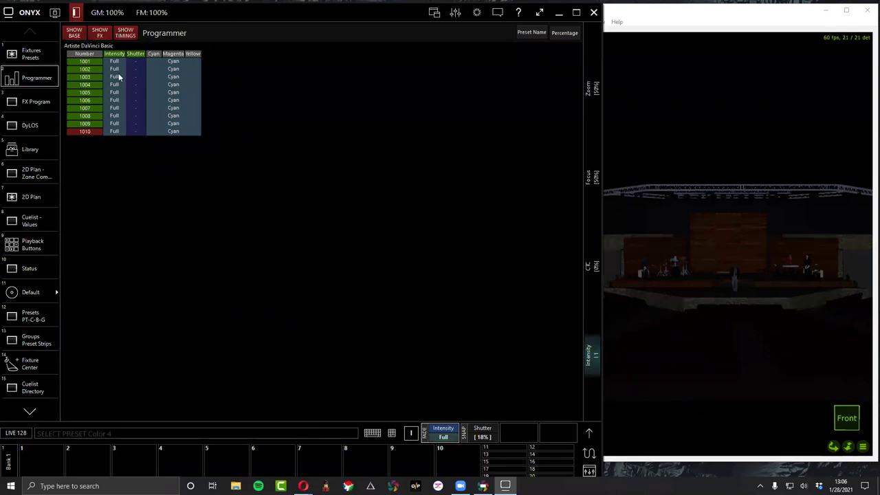
Switch the programmer's preset display to Preset Value percentages and return to Fixtures & Presets.
{"action": "left_click", "coordinate": [530, 33]}
{"action": "left_click", "coordinate": [532, 33]}
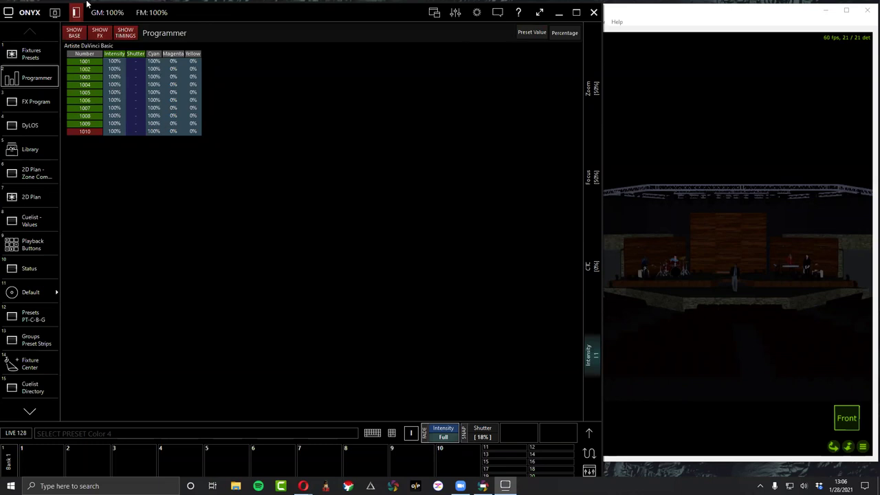
{"action": "left_click", "coordinate": [31, 55]}
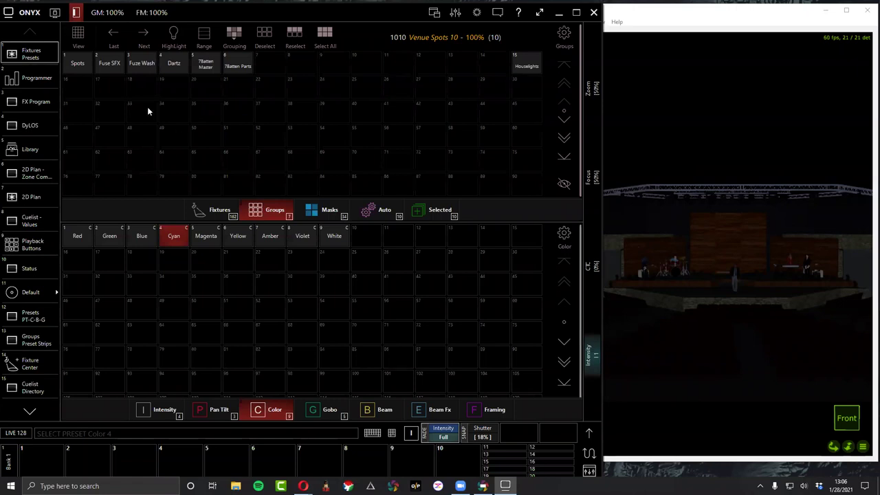
{"action": "left_click", "coordinate": [30, 13]}
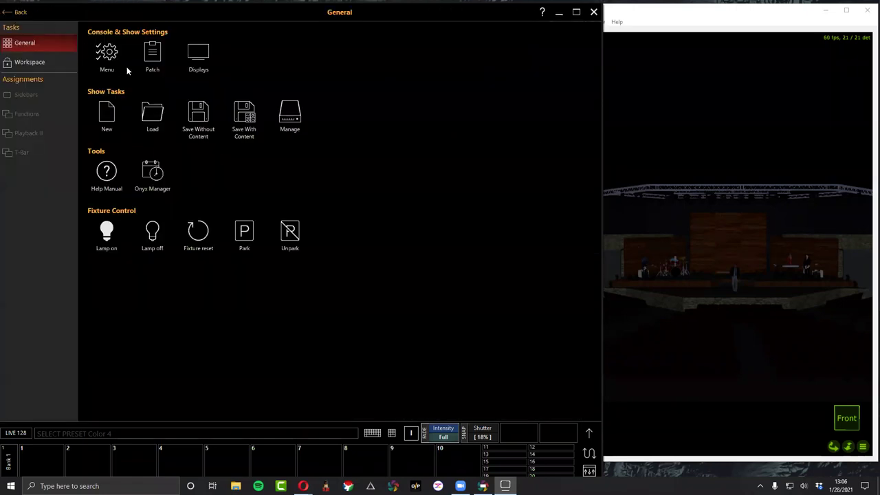
{"action": "left_click", "coordinate": [152, 55]}
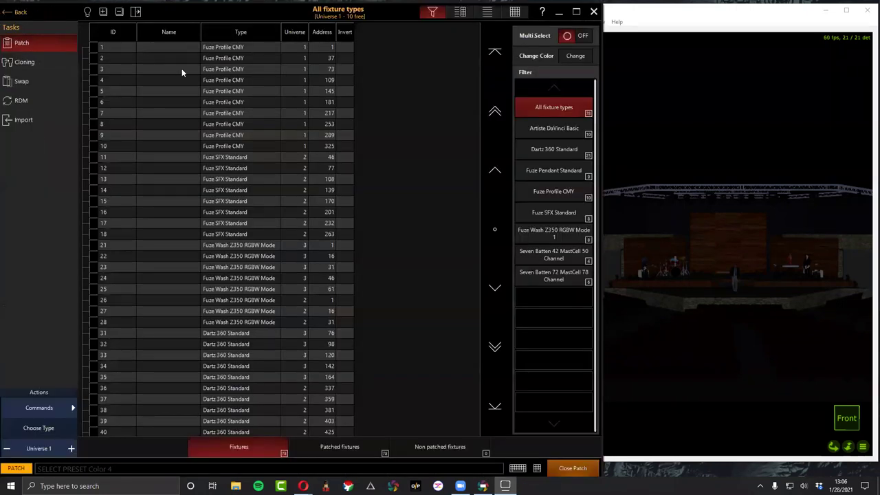
{"action": "left_click", "coordinate": [45, 407]}
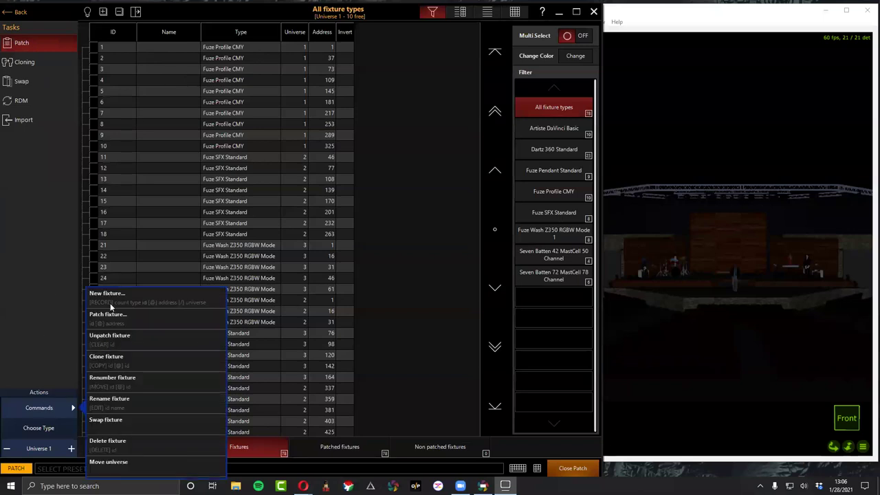
{"action": "left_click", "coordinate": [42, 234]}
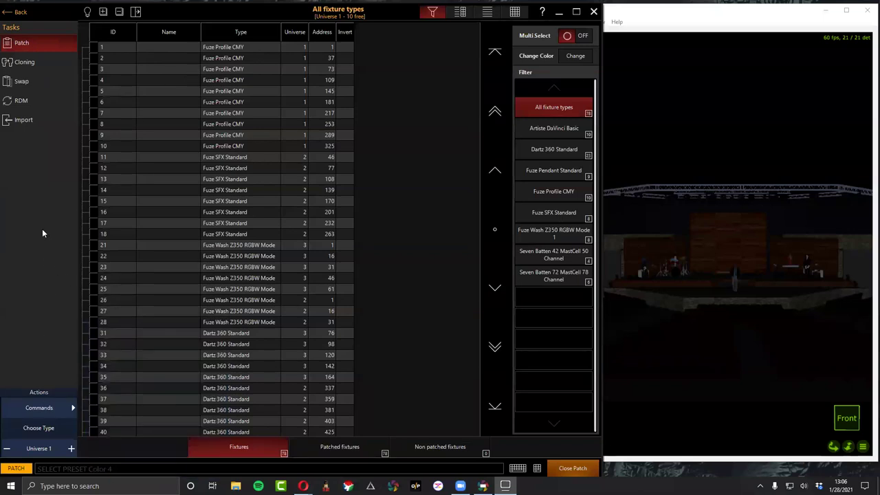
{"action": "left_click", "coordinate": [9, 13]}
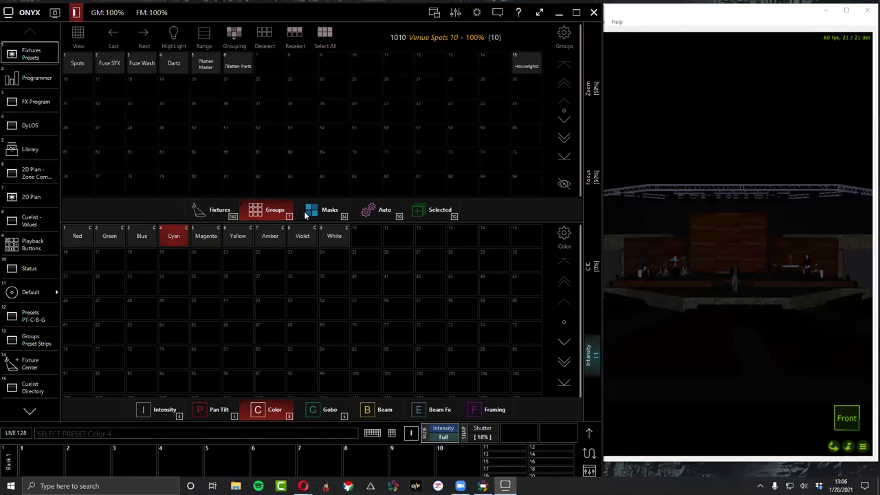
Clear the programmer, select fixture 61 (Seven Batten 42 master) and set it to Full.
{"action": "left_click", "coordinate": [215, 209]}
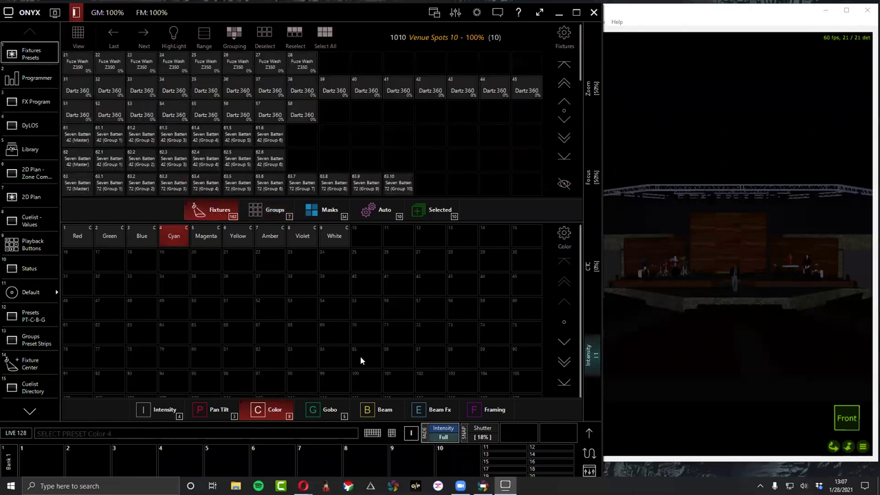
{"action": "left_click", "coordinate": [391, 432]}
{"action": "left_click", "coordinate": [722, 119]}
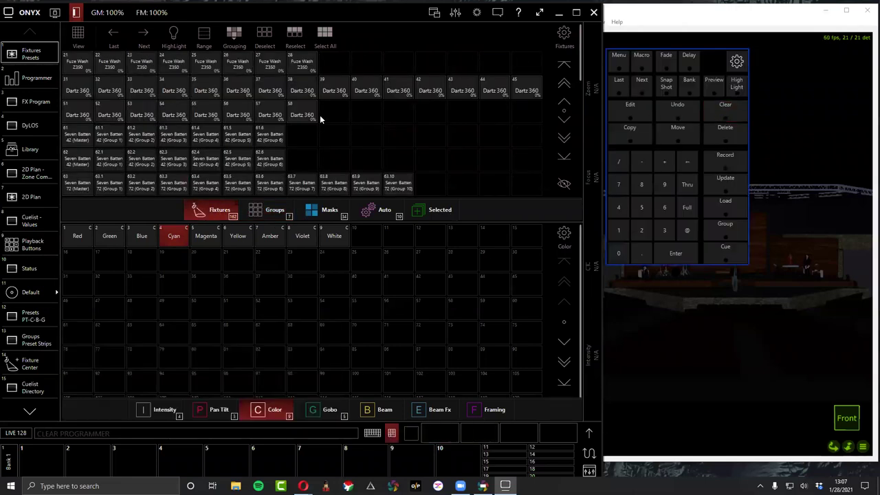
{"action": "left_click", "coordinate": [78, 139]}
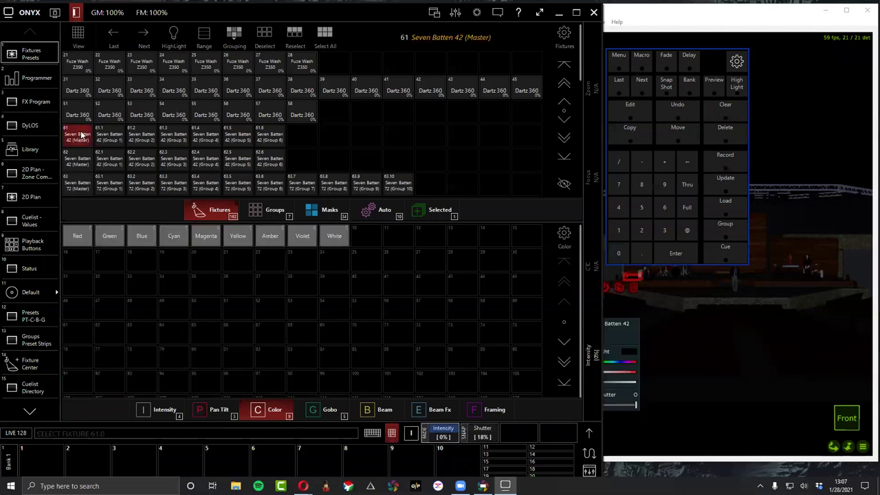
{"action": "left_click", "coordinate": [586, 439]}
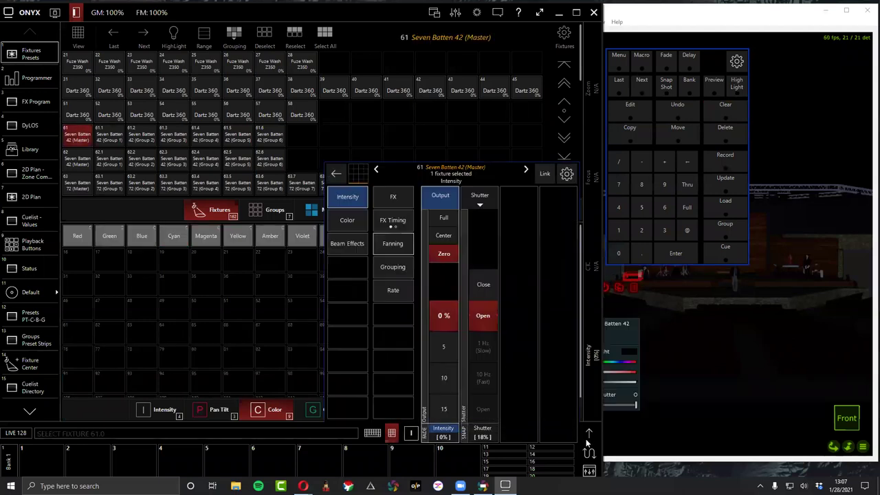
{"action": "left_click", "coordinate": [444, 218]}
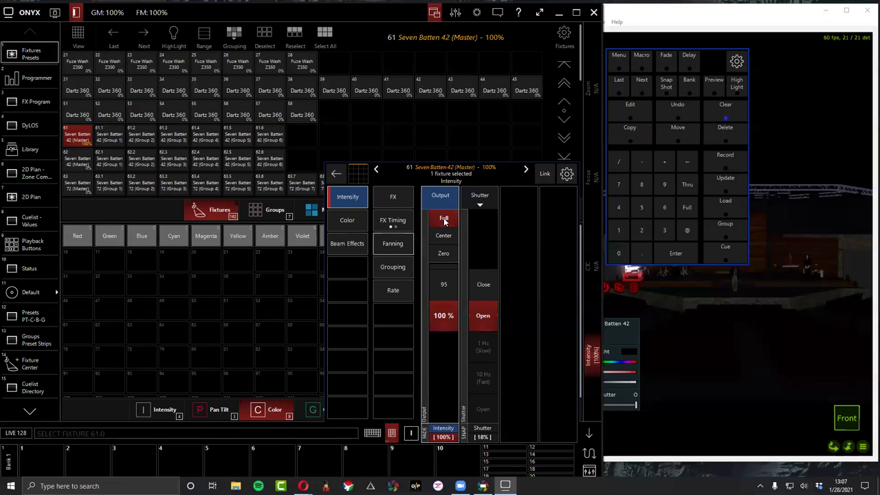
{"action": "left_click", "coordinate": [346, 220]}
{"action": "left_click", "coordinate": [345, 198]}
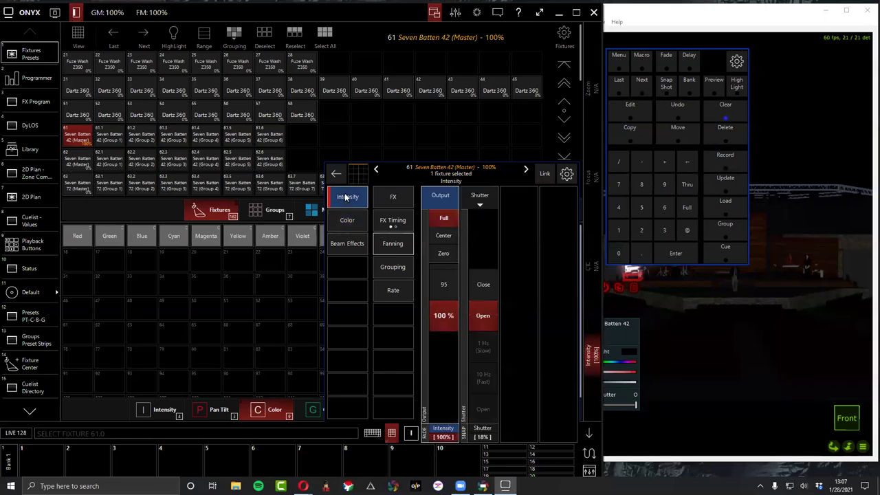
Record the Full level into the Full intensity preset, merging with existing data.
{"action": "left_click", "coordinate": [718, 159]}
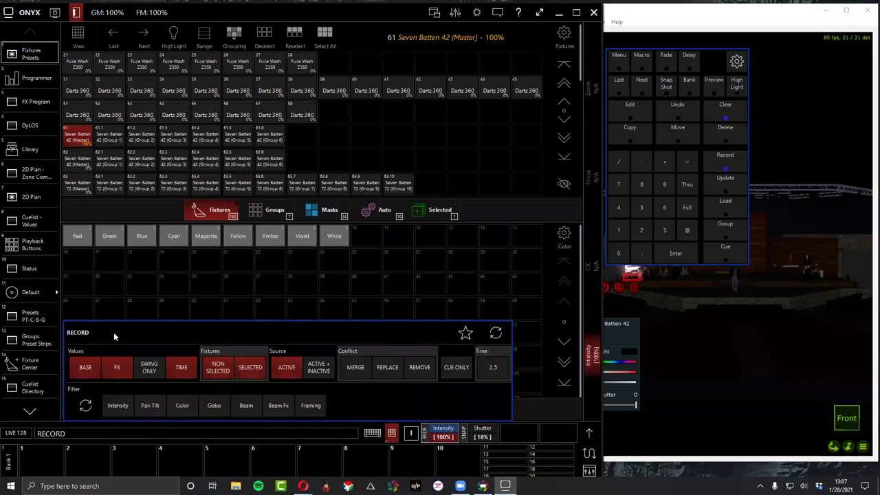
{"action": "left_click", "coordinate": [145, 411]}
{"action": "left_click", "coordinate": [82, 237]}
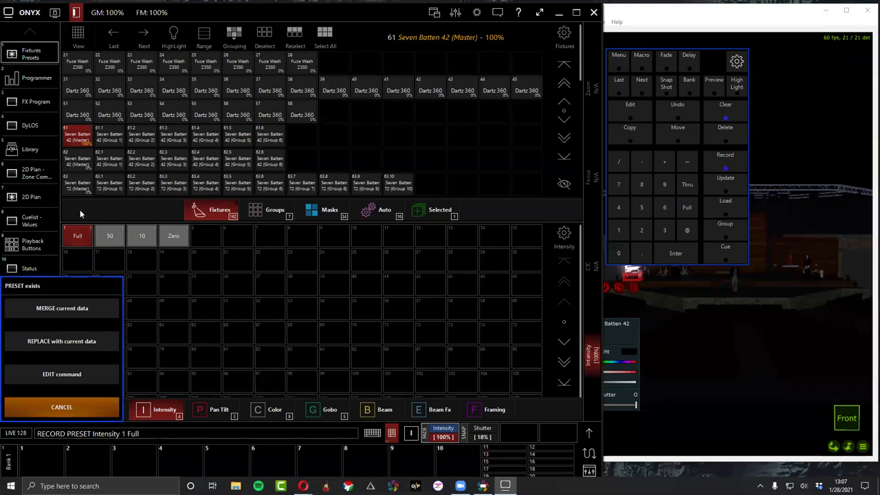
{"action": "left_click", "coordinate": [79, 309]}
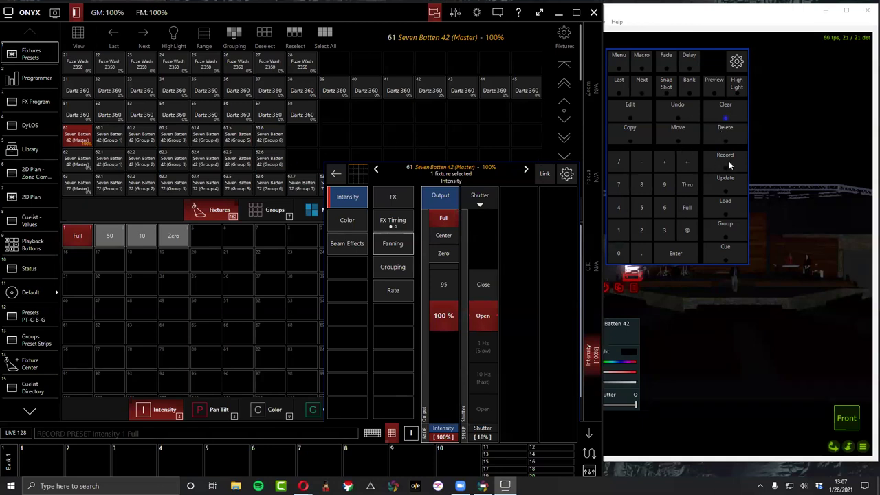
Set the batten to 50% and record it into preset 50, saving merge as favourite.
{"action": "left_click", "coordinate": [443, 235]}
{"action": "left_click", "coordinate": [725, 157]}
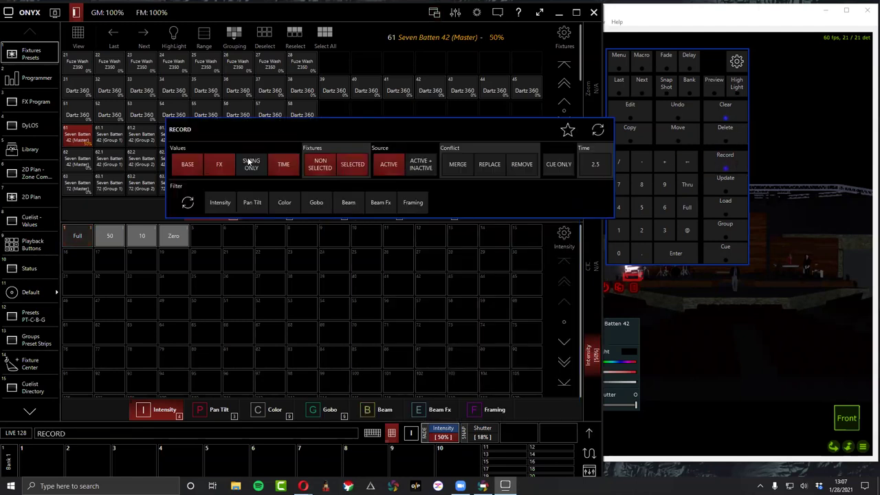
{"action": "left_click", "coordinate": [463, 166]}
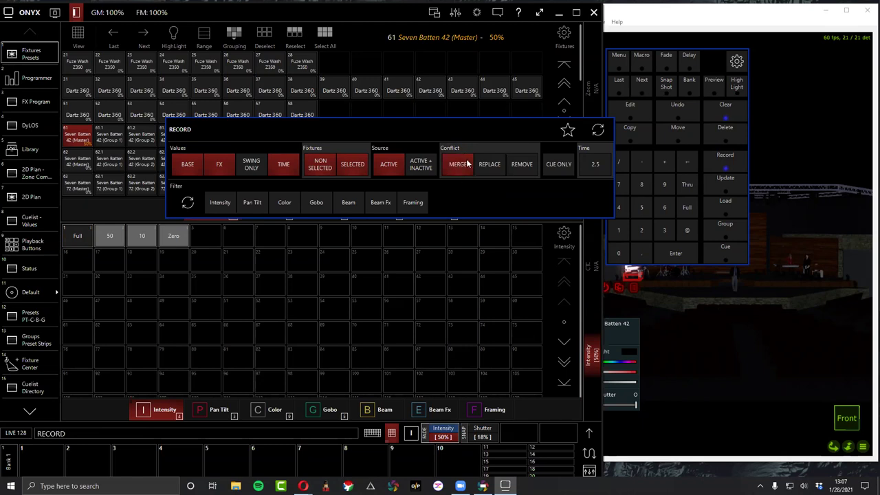
{"action": "left_click", "coordinate": [569, 131]}
{"action": "left_click", "coordinate": [122, 239]}
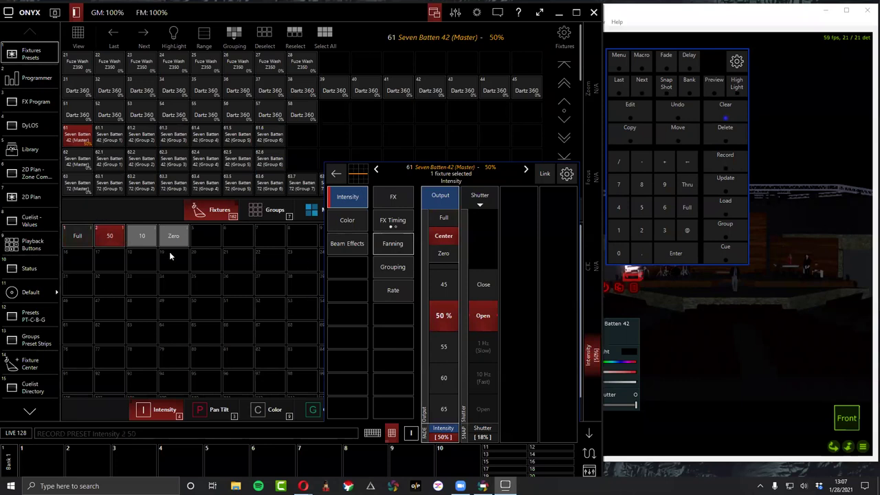
Record 10% into preset 10, then set intensity to zero and record without merging.
{"action": "scroll", "coordinate": [444, 294], "scroll_direction": "up", "scroll_amount": 9}
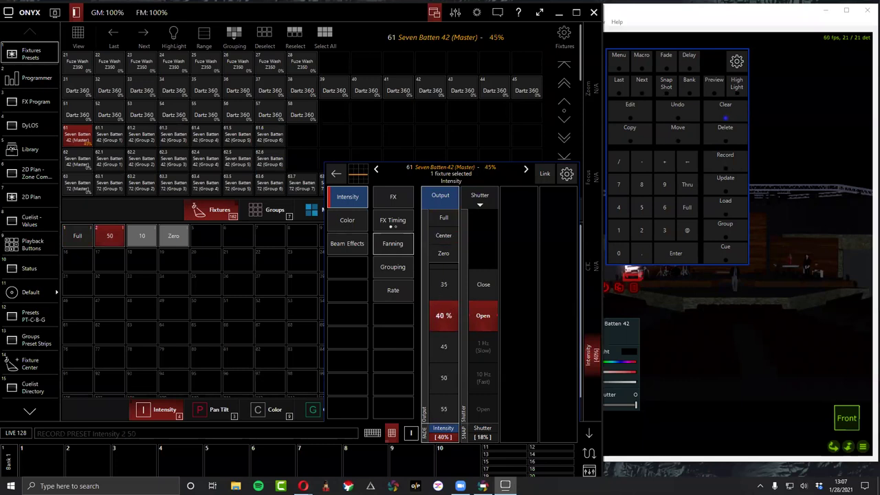
{"action": "left_click", "coordinate": [439, 341]}
{"action": "left_click", "coordinate": [725, 158]}
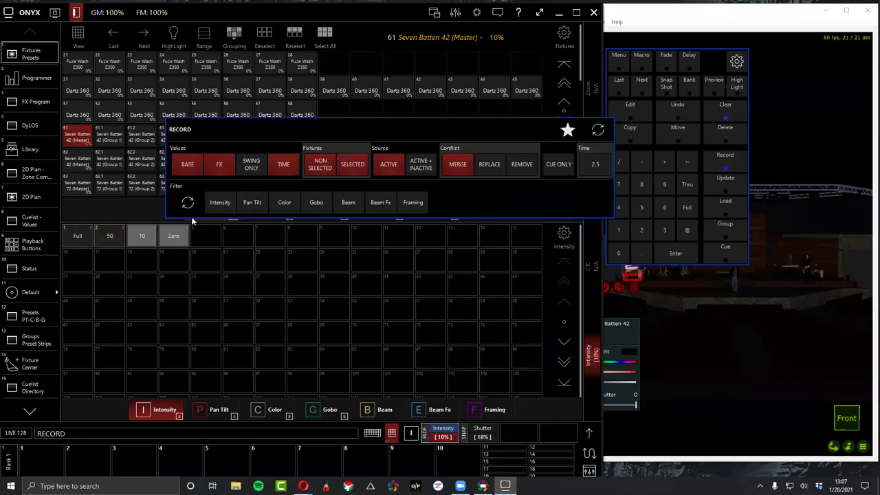
{"action": "left_click", "coordinate": [141, 236]}
{"action": "left_click", "coordinate": [443, 254]}
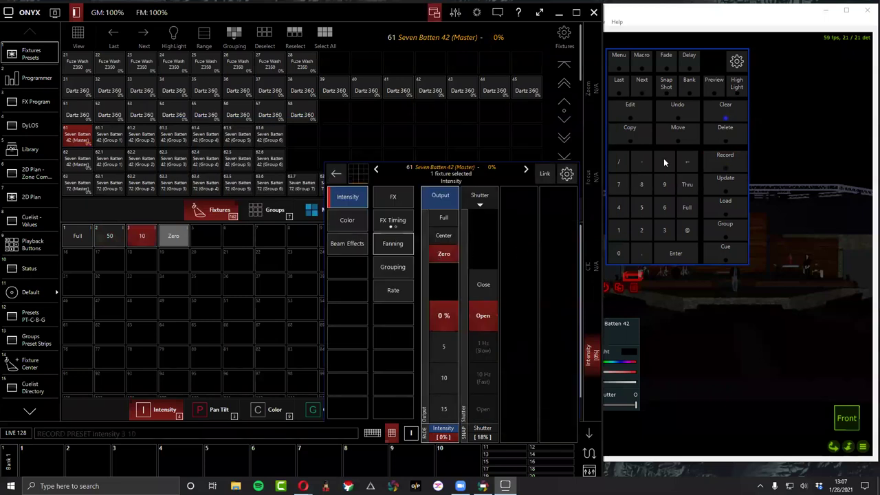
{"action": "left_click", "coordinate": [724, 158]}
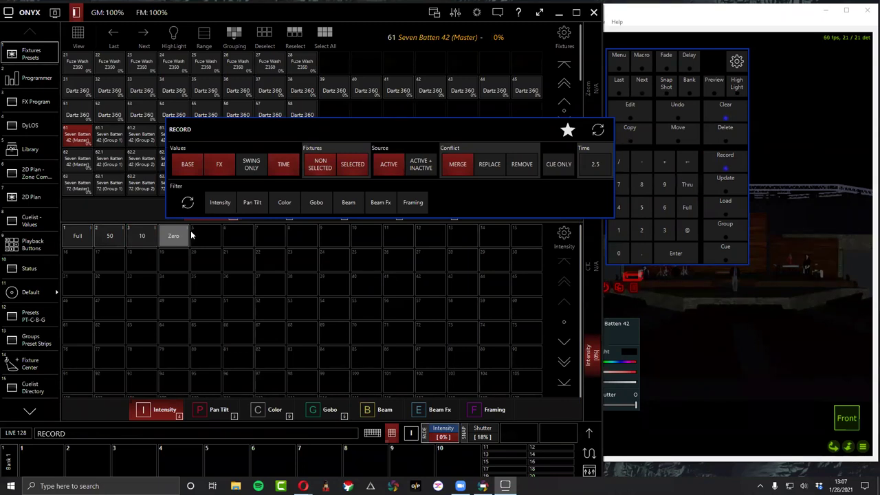
{"action": "left_click", "coordinate": [468, 165]}
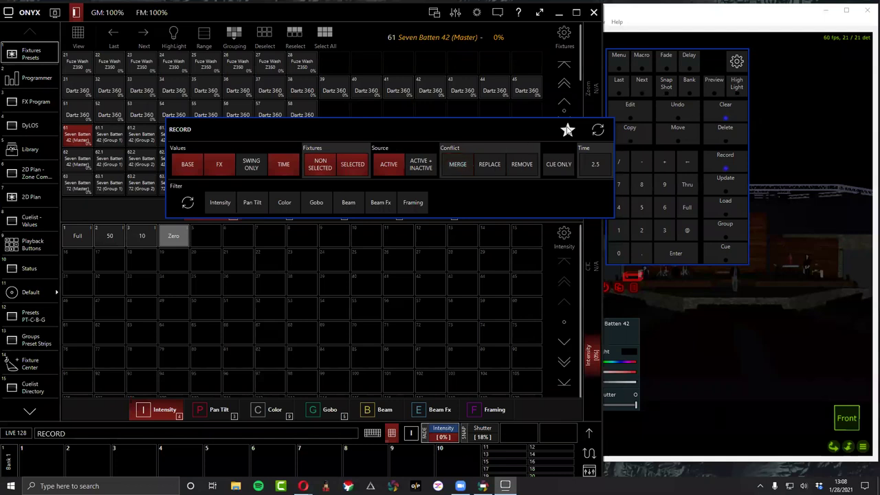
Merge the zero level into the Zero preset, check the batten parameters, and clear the programmer.
{"action": "left_click", "coordinate": [164, 240]}
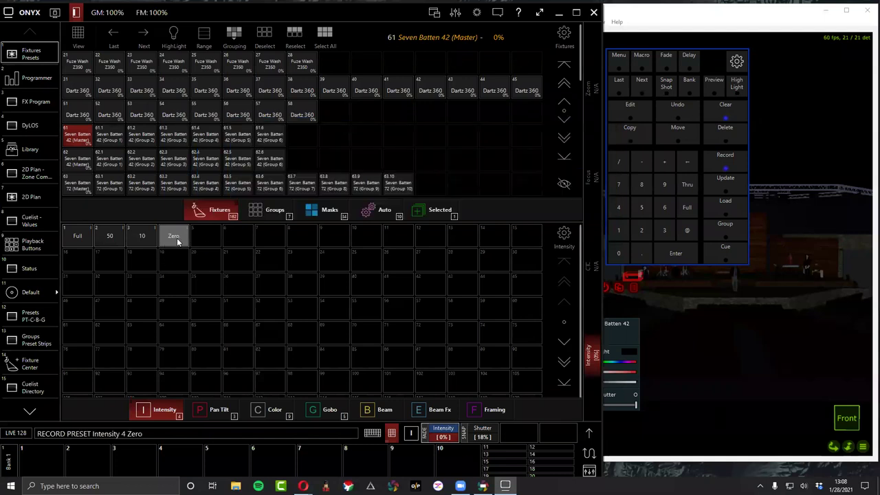
{"action": "left_click", "coordinate": [69, 307]}
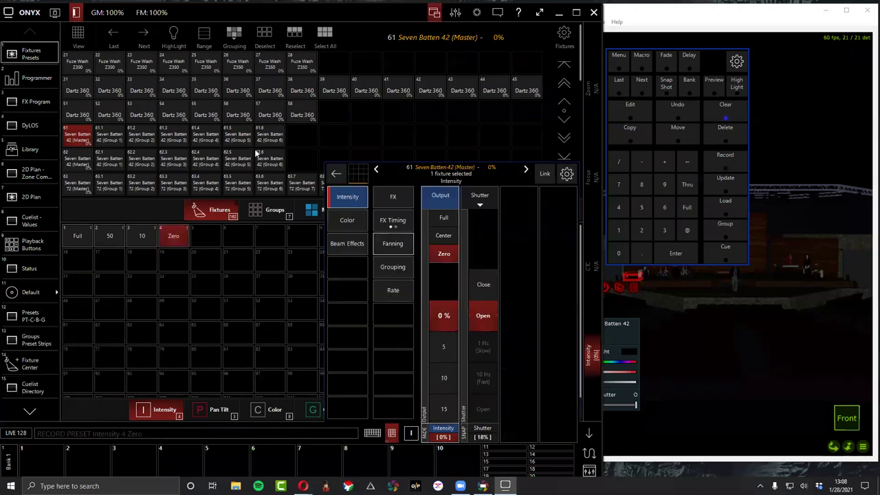
{"action": "left_click", "coordinate": [337, 231]}
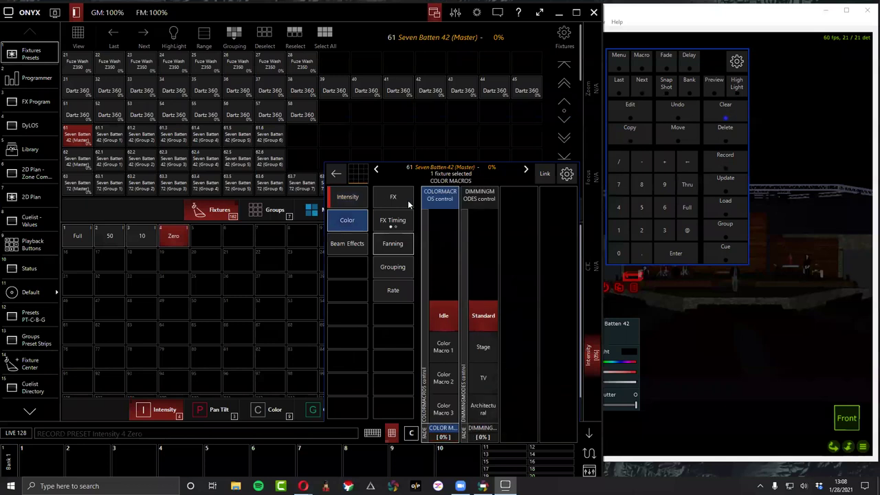
{"action": "left_click", "coordinate": [355, 247]}
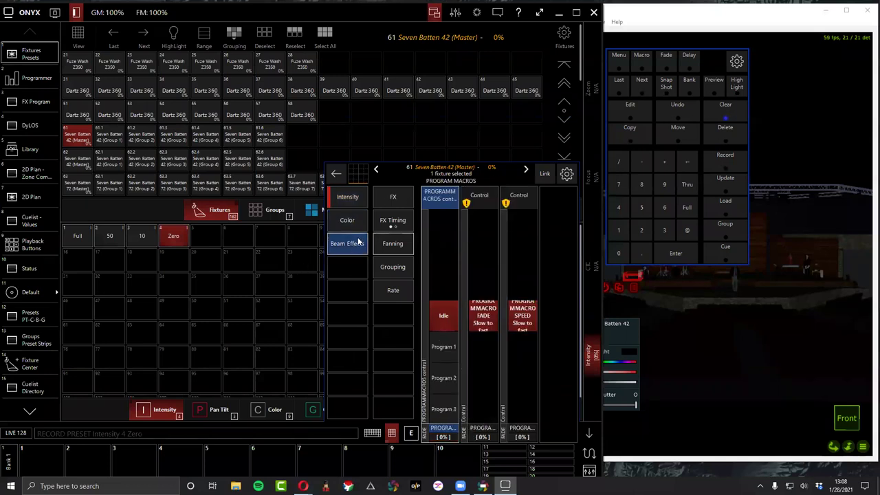
{"action": "left_click", "coordinate": [723, 109]}
Select batten cells 61.1–61.6 and zero green, blue, white, amber, lime and UV.
{"action": "left_click", "coordinate": [108, 136]}
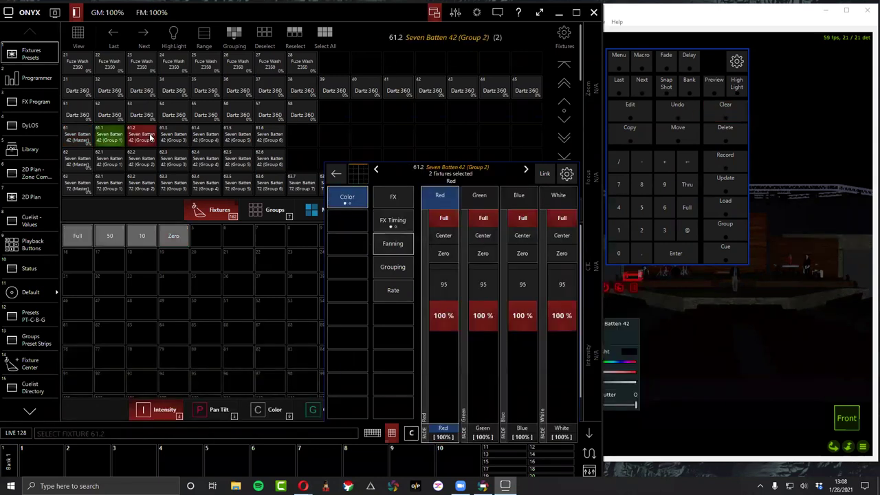
{"action": "left_click_drag", "start_coordinate": [140, 139], "coordinate": [273, 141]}
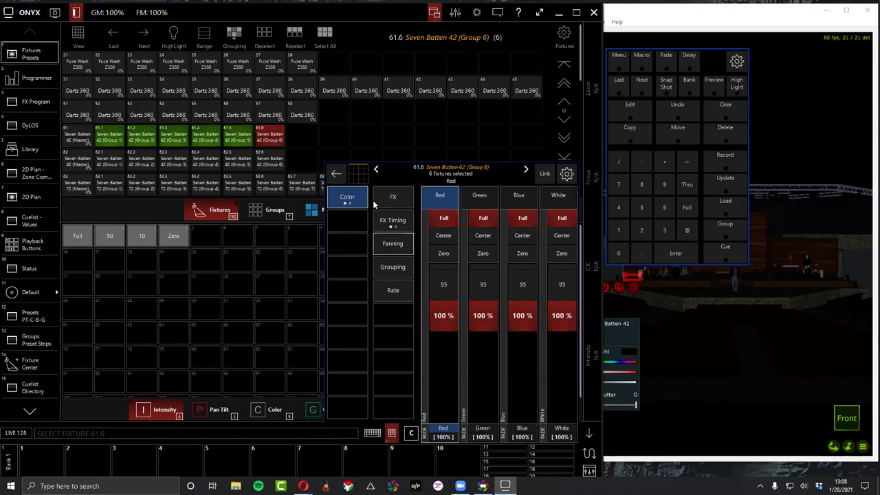
{"action": "left_click", "coordinate": [483, 253]}
{"action": "left_click", "coordinate": [521, 254]}
{"action": "left_click", "coordinate": [549, 254]}
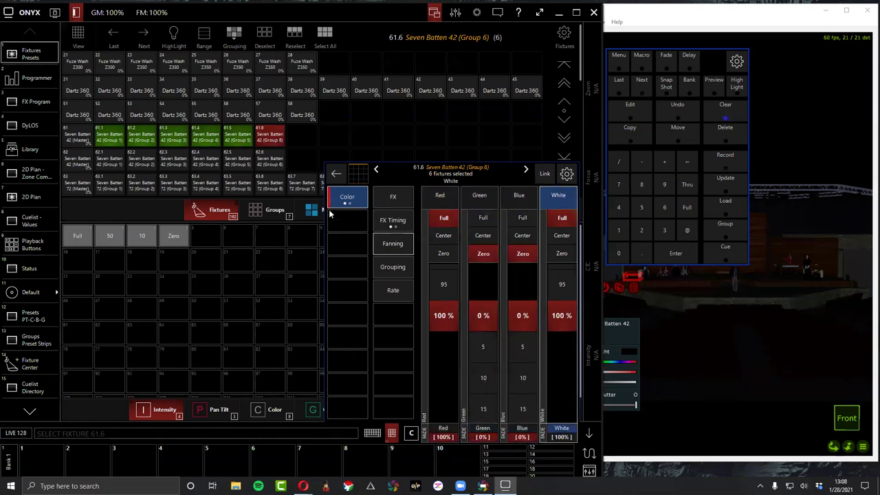
{"action": "left_click", "coordinate": [344, 204]}
{"action": "left_click", "coordinate": [444, 251]}
{"action": "left_click", "coordinate": [483, 253]}
{"action": "left_click", "coordinate": [522, 253]}
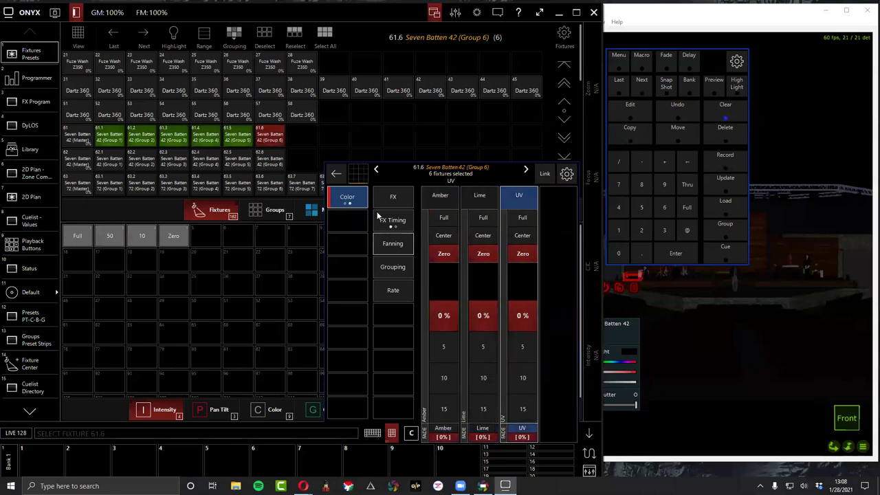
{"action": "left_click", "coordinate": [350, 202]}
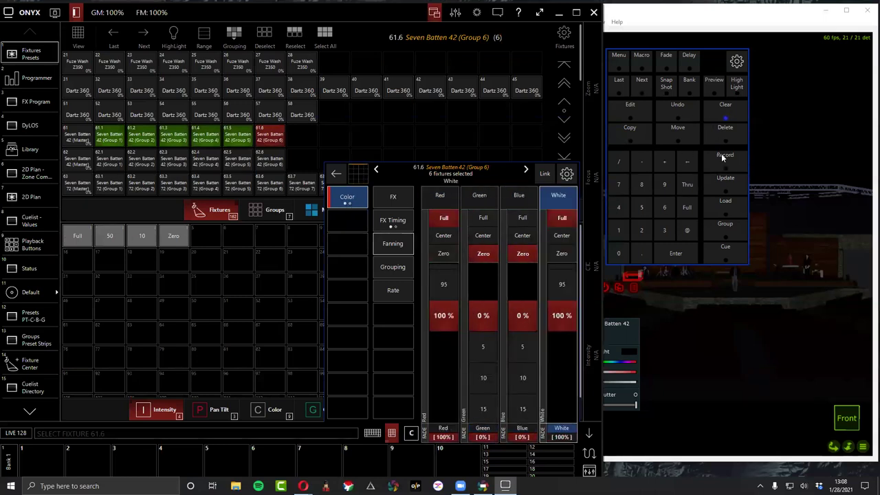
{"action": "left_click", "coordinate": [561, 253]}
Merge the red look into the Red colour preset.
{"action": "left_click", "coordinate": [722, 162]}
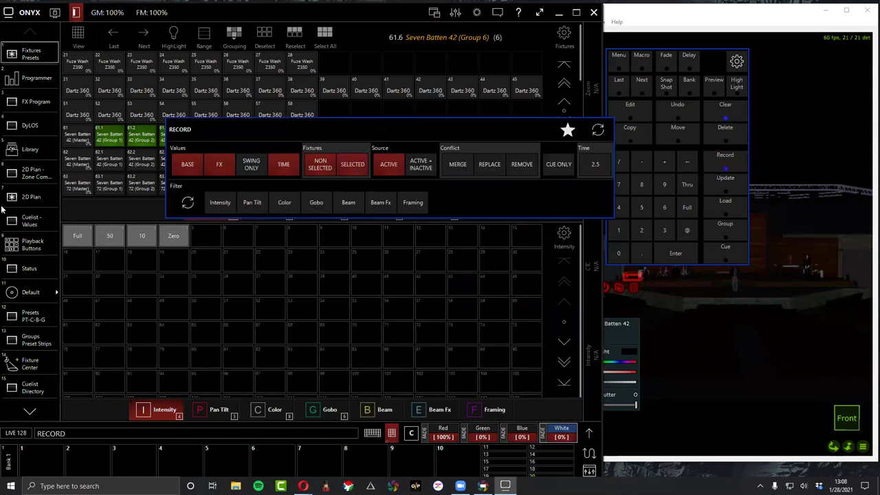
{"action": "left_click", "coordinate": [258, 410]}
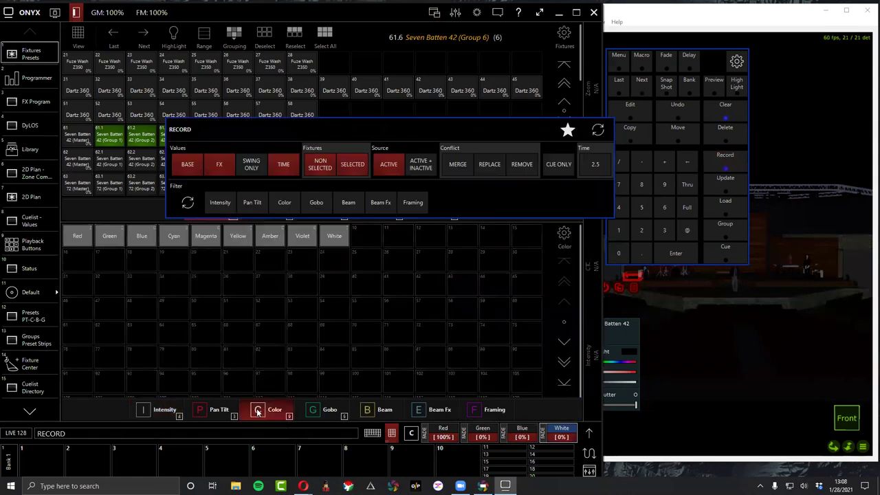
{"action": "left_click", "coordinate": [67, 241]}
{"action": "left_click", "coordinate": [77, 313]}
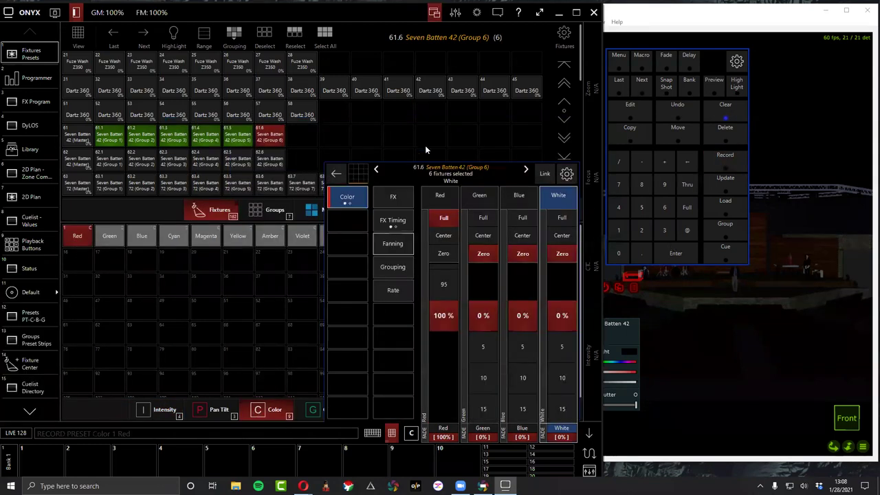
Mix full green with red at zero and merge it into the Green preset.
{"action": "left_click", "coordinate": [483, 218]}
{"action": "left_click", "coordinate": [443, 254]}
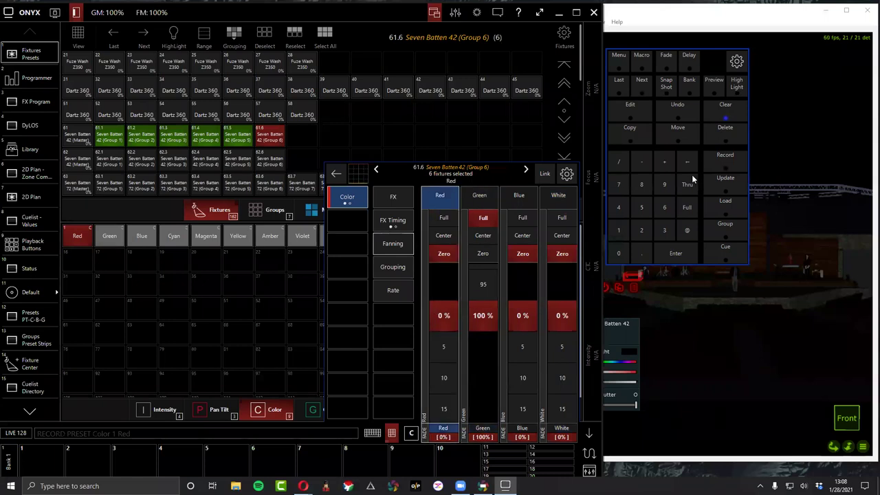
{"action": "left_click", "coordinate": [712, 163]}
{"action": "left_click", "coordinate": [109, 236]}
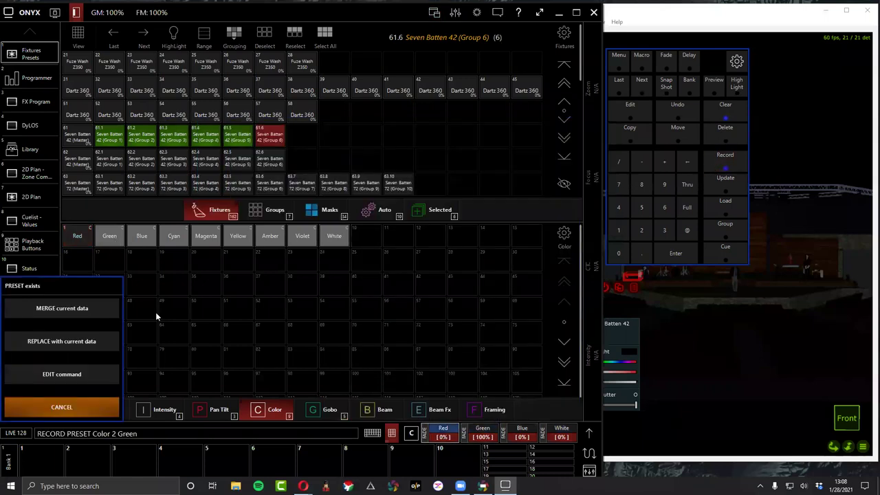
{"action": "left_click", "coordinate": [72, 311]}
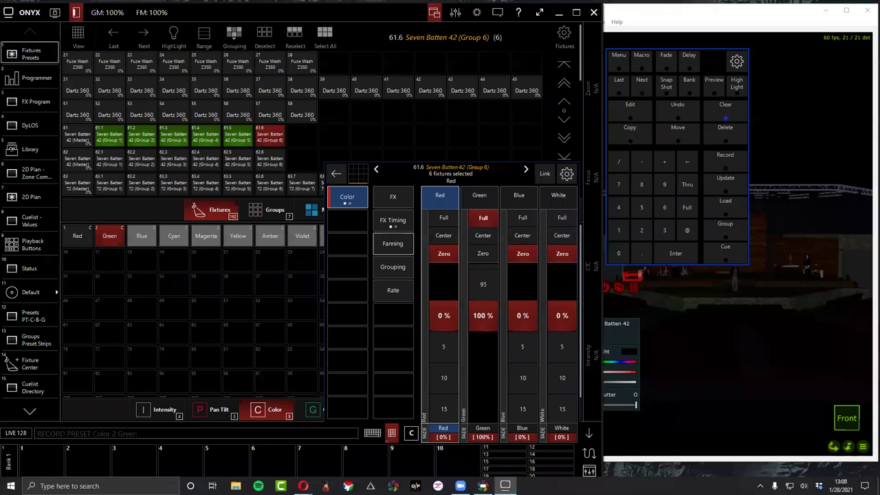
Mix full blue with green at zero and merge it into the Blue preset.
{"action": "left_click", "coordinate": [522, 235]}
{"action": "left_click", "coordinate": [520, 219]}
{"action": "left_click", "coordinate": [481, 254]}
{"action": "left_click", "coordinate": [725, 155]}
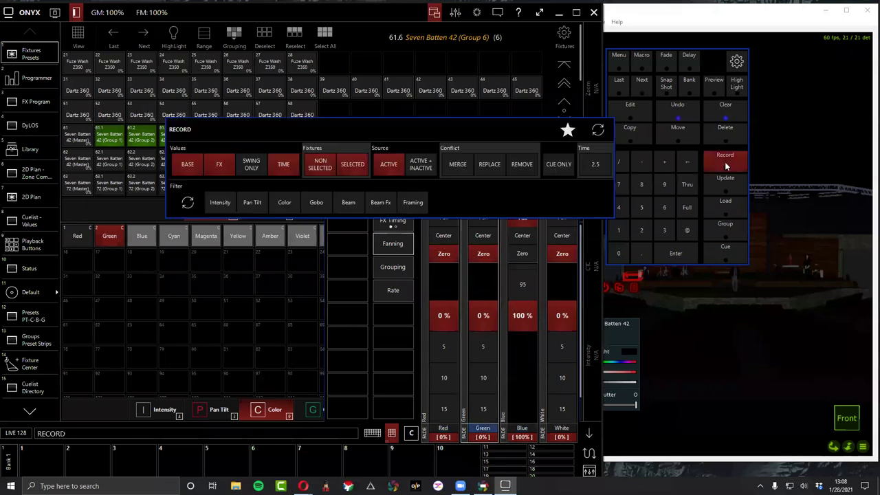
{"action": "left_click", "coordinate": [458, 165]}
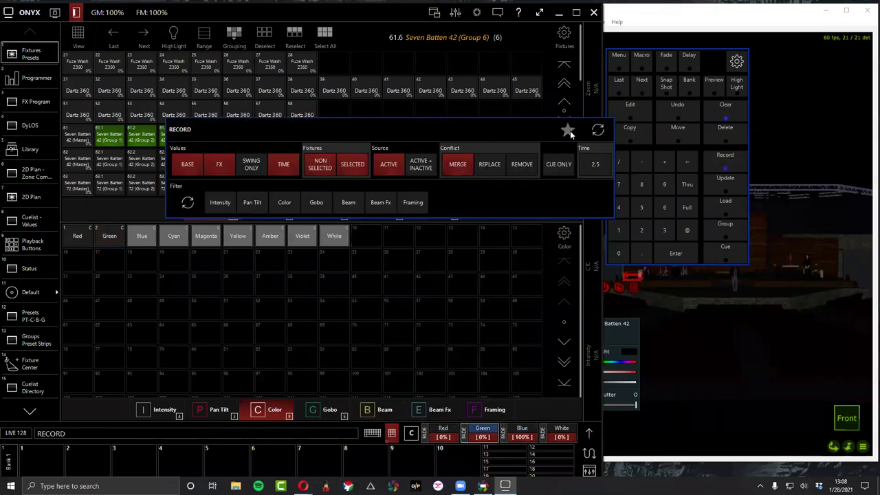
{"action": "left_click", "coordinate": [151, 241]}
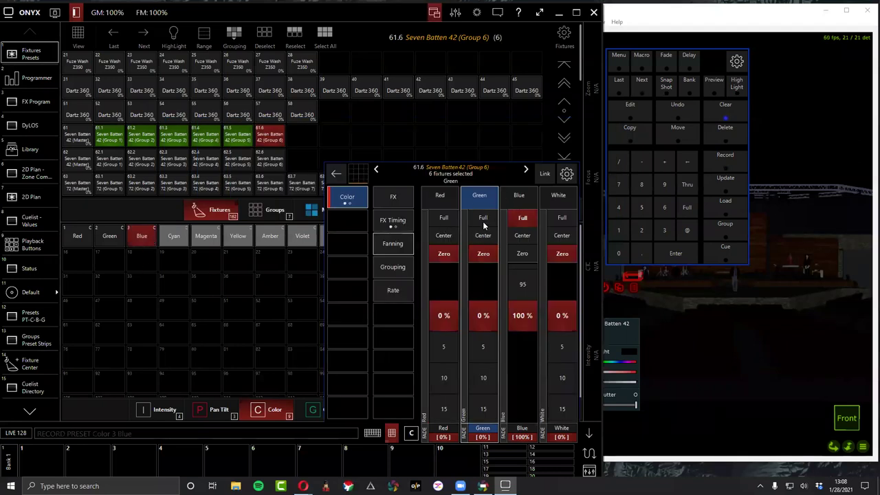
Mix green and blue with red at zero and record it as the Cyan preset.
{"action": "left_click", "coordinate": [443, 218]}
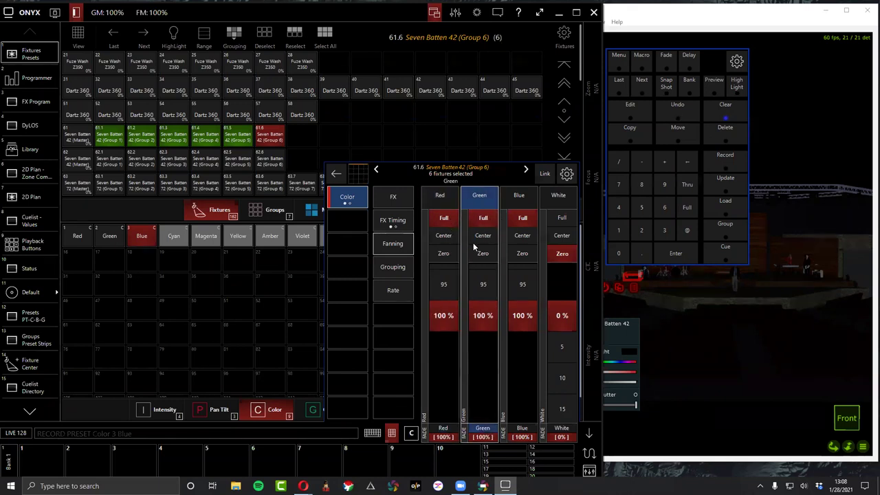
{"action": "left_click", "coordinate": [454, 254]}
{"action": "left_click", "coordinate": [712, 163]}
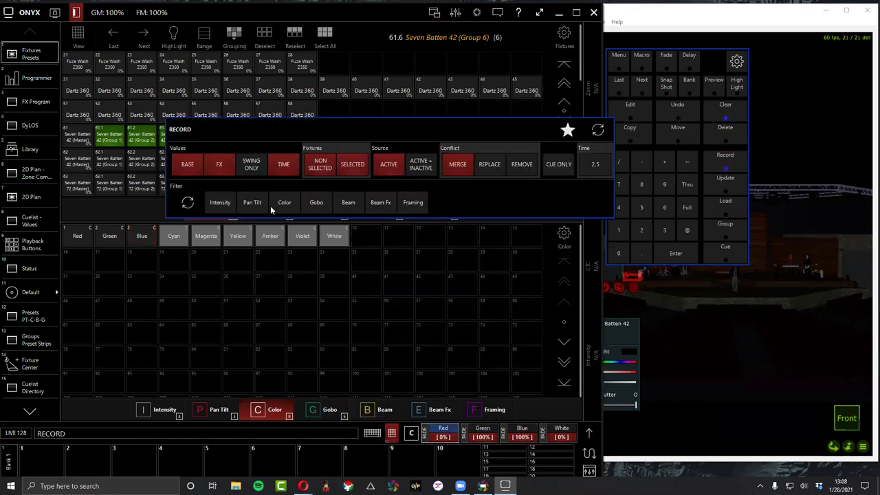
{"action": "left_click", "coordinate": [180, 241]}
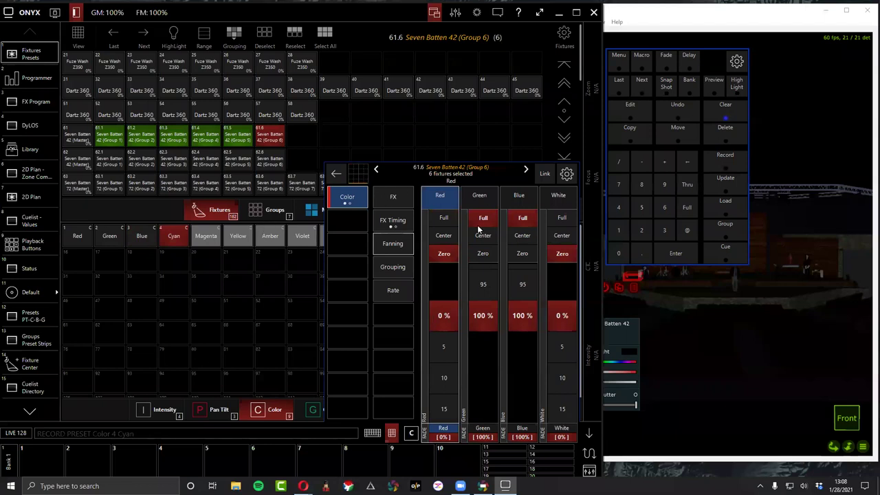
Record Magenta (red and blue, green off) and Yellow (red and green, blue off) presets.
{"action": "left_click", "coordinate": [453, 222]}
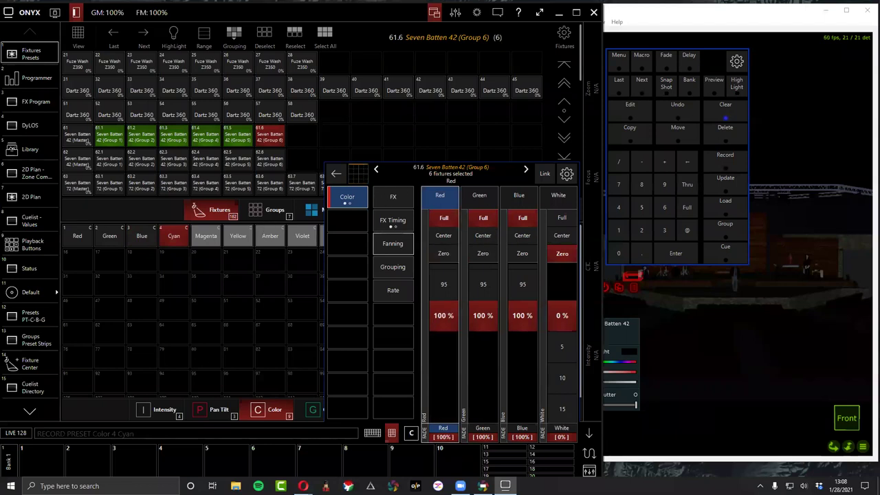
{"action": "left_click", "coordinate": [490, 253]}
{"action": "left_click", "coordinate": [732, 167]}
{"action": "left_click", "coordinate": [208, 236]}
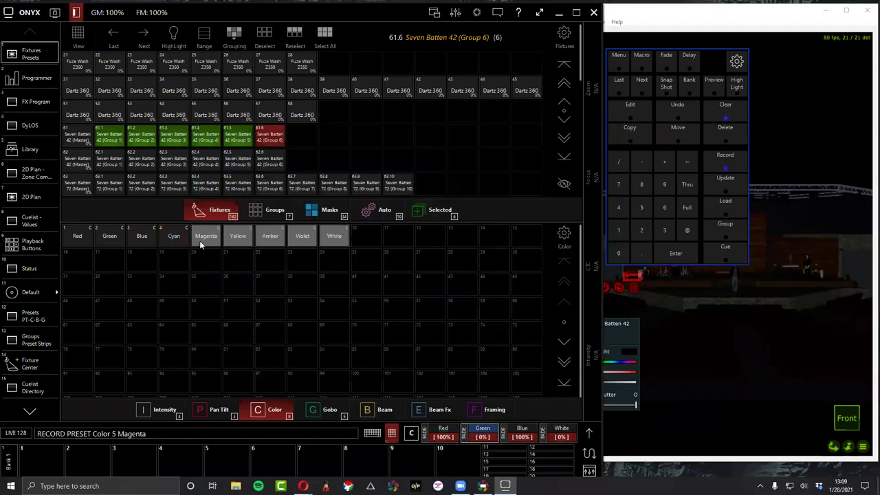
{"action": "left_click", "coordinate": [524, 253]}
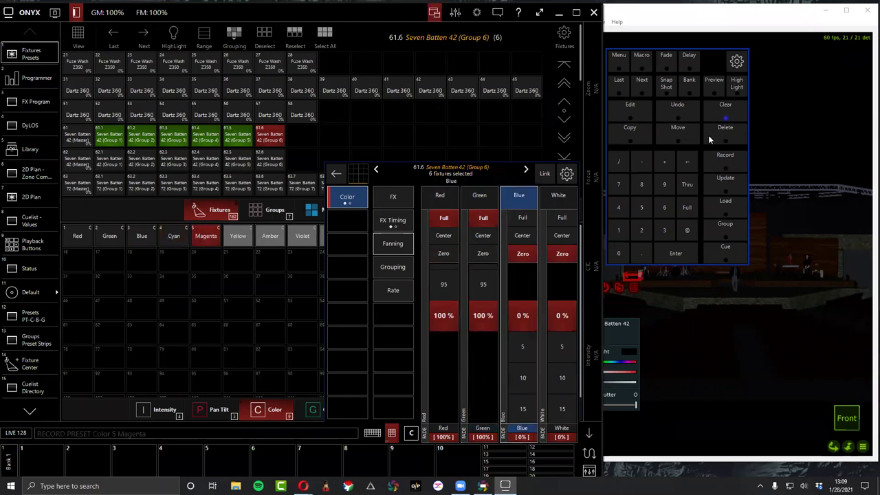
{"action": "left_click", "coordinate": [730, 158]}
{"action": "left_click", "coordinate": [241, 237]}
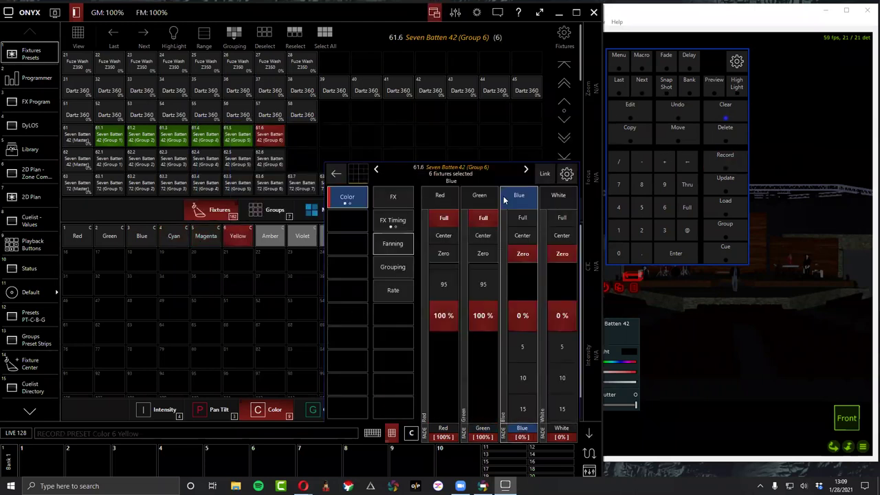
Lower green for an amber tone and record it as the Amber preset.
{"action": "left_click_drag", "start_coordinate": [492, 290], "coordinate": [483, 412]}
{"action": "scroll", "coordinate": [483, 316], "scroll_direction": "down", "scroll_amount": 9}
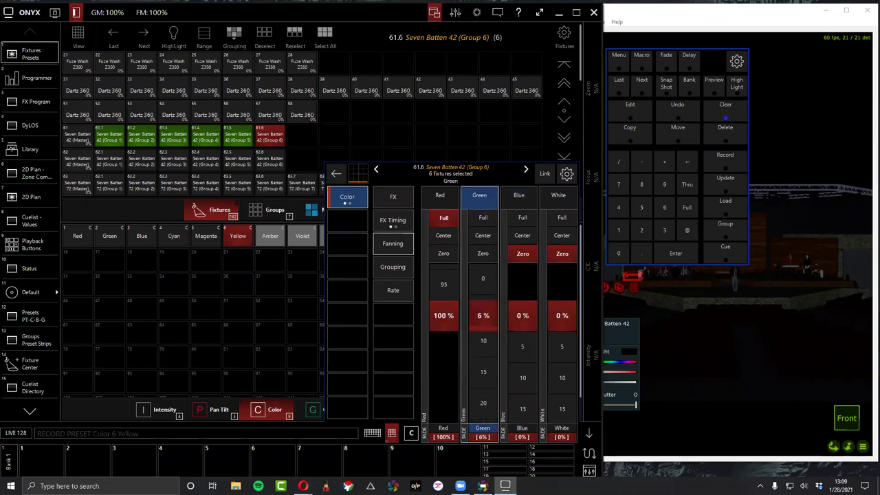
{"action": "scroll", "coordinate": [483, 316], "scroll_direction": "down", "scroll_amount": 1}
{"action": "scroll", "coordinate": [485, 277], "scroll_direction": "up", "scroll_amount": 5}
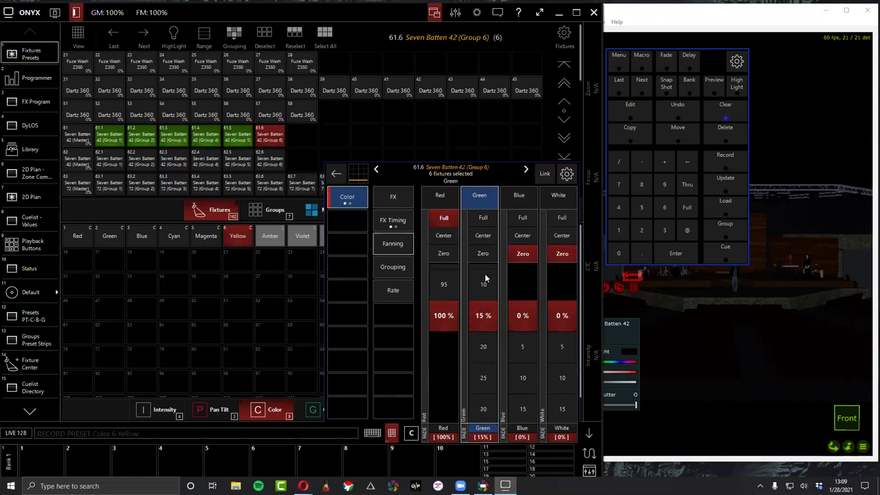
{"action": "left_click", "coordinate": [734, 162]}
{"action": "left_click", "coordinate": [268, 244]}
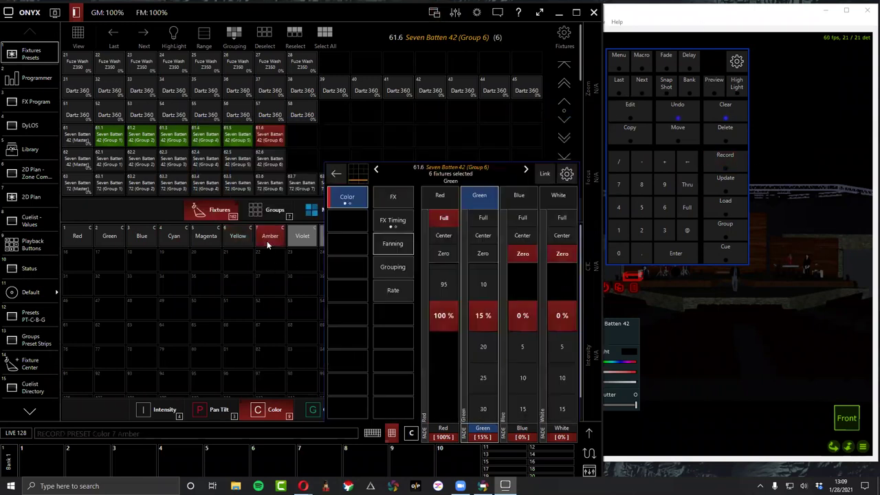
Mix full blue with red at 14% and record it as the Violet preset.
{"action": "left_click", "coordinate": [482, 254]}
{"action": "left_click", "coordinate": [523, 219]}
{"action": "left_click", "coordinate": [443, 254]}
{"action": "left_click_drag", "start_coordinate": [440, 298], "coordinate": [440, 261]}
{"action": "left_click", "coordinate": [725, 158]}
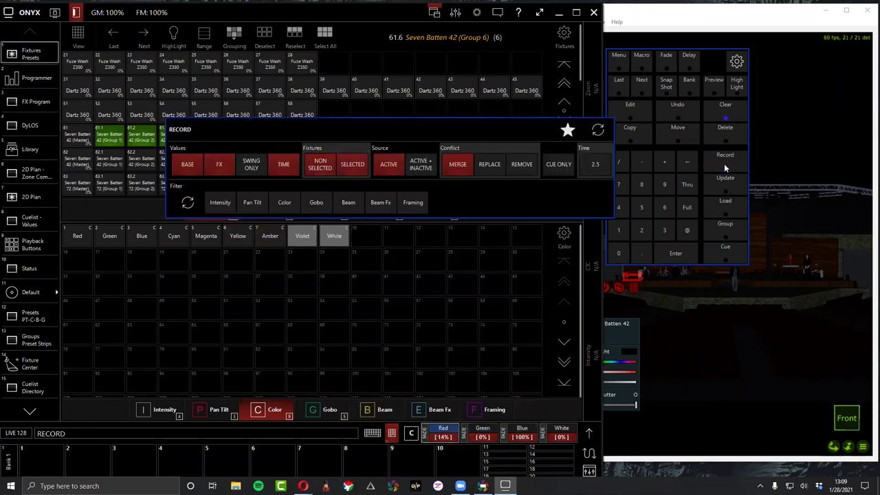
{"action": "left_click", "coordinate": [301, 237]}
Bring red and green to full, record the White preset, then clear the programmer.
{"action": "left_click", "coordinate": [473, 217]}
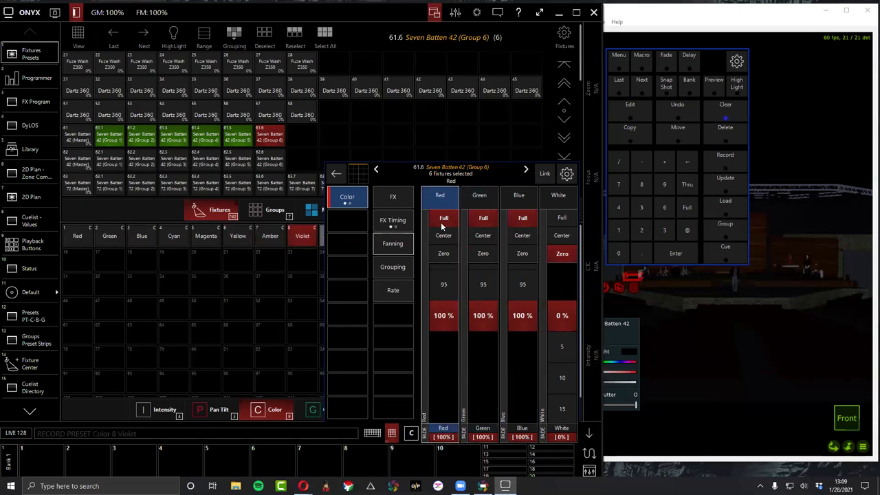
{"action": "left_click", "coordinate": [724, 164]}
{"action": "left_click", "coordinate": [334, 236]}
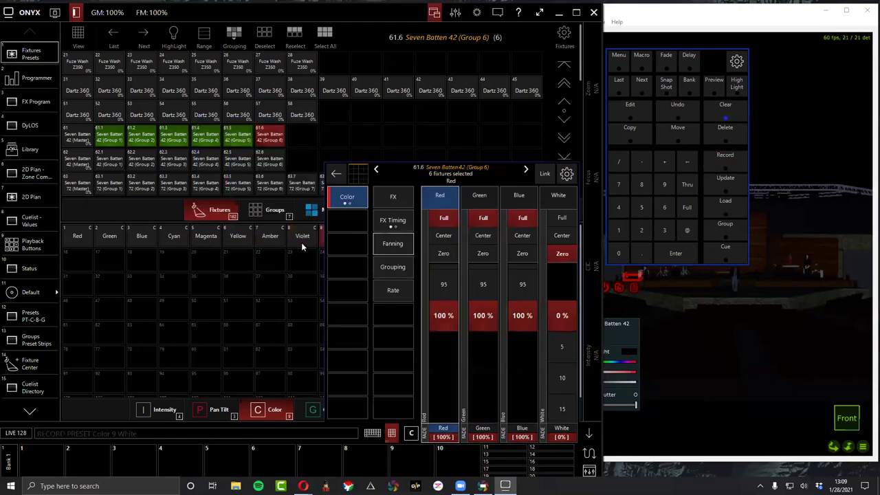
{"action": "left_click", "coordinate": [725, 112]}
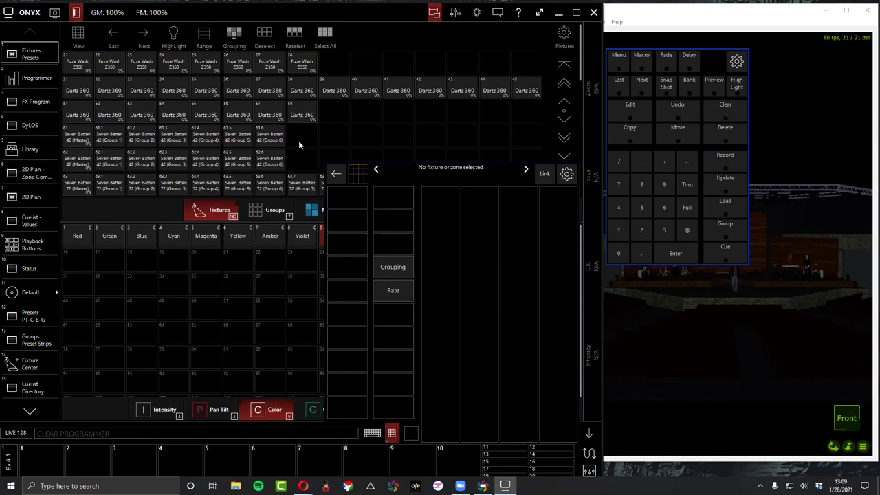
Go to Menu > Patch and start a Clone fixture command.
{"action": "left_click", "coordinate": [29, 12]}
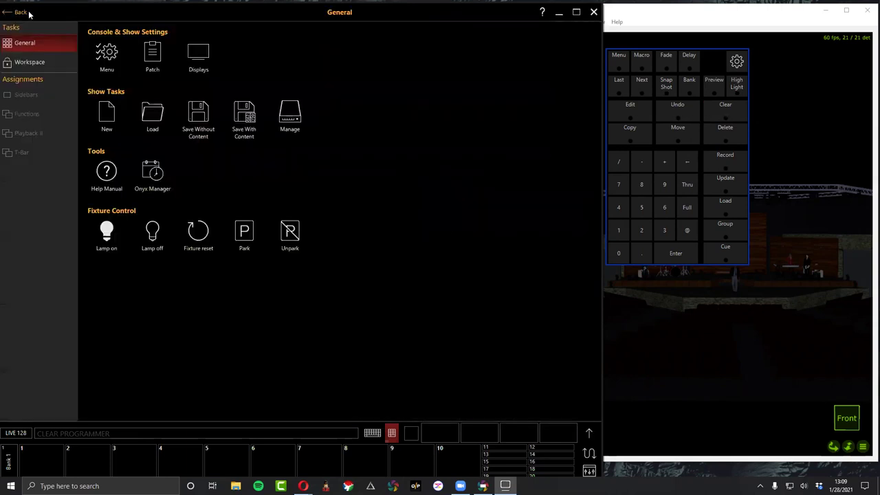
{"action": "left_click", "coordinate": [148, 51]}
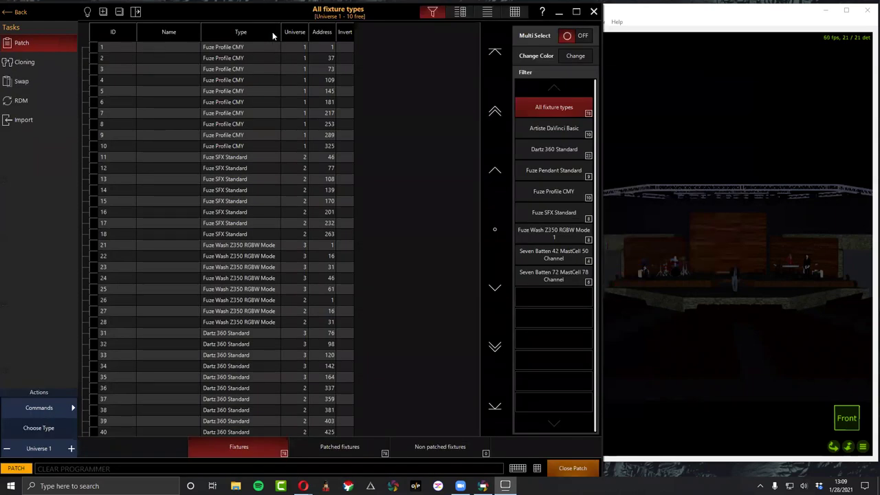
{"action": "left_click", "coordinate": [38, 408]}
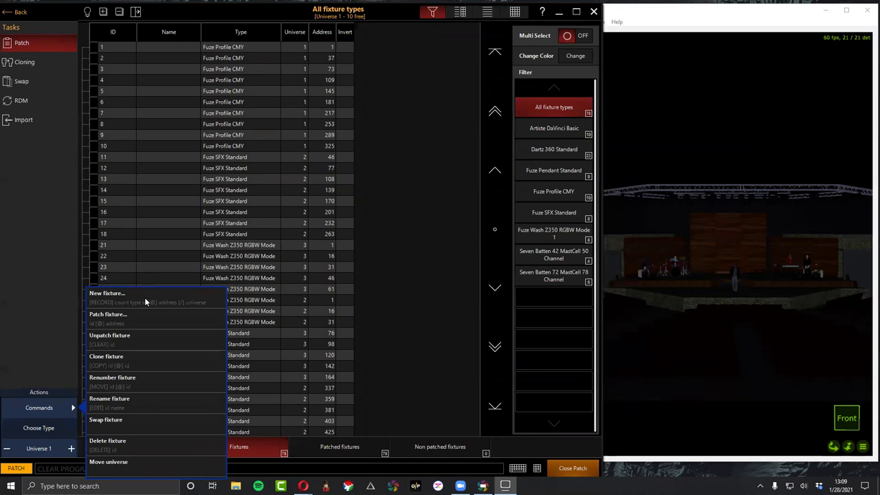
{"action": "left_click", "coordinate": [132, 355]}
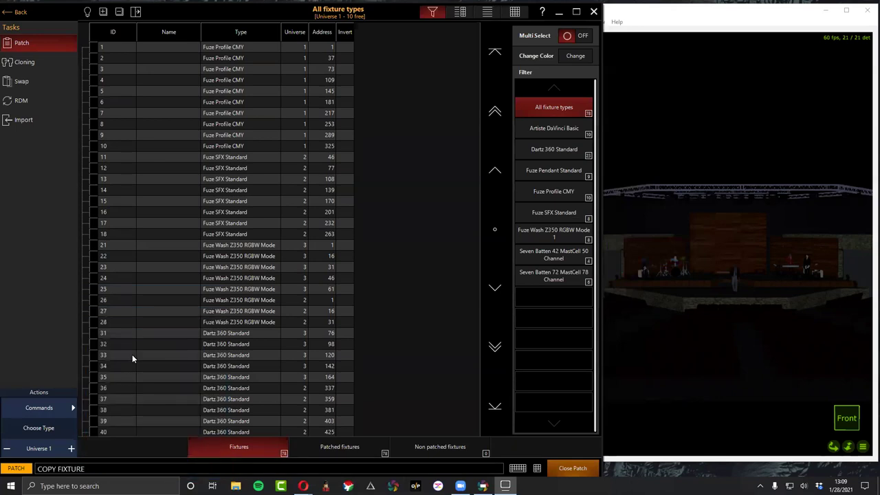
{"action": "left_click", "coordinate": [34, 411]}
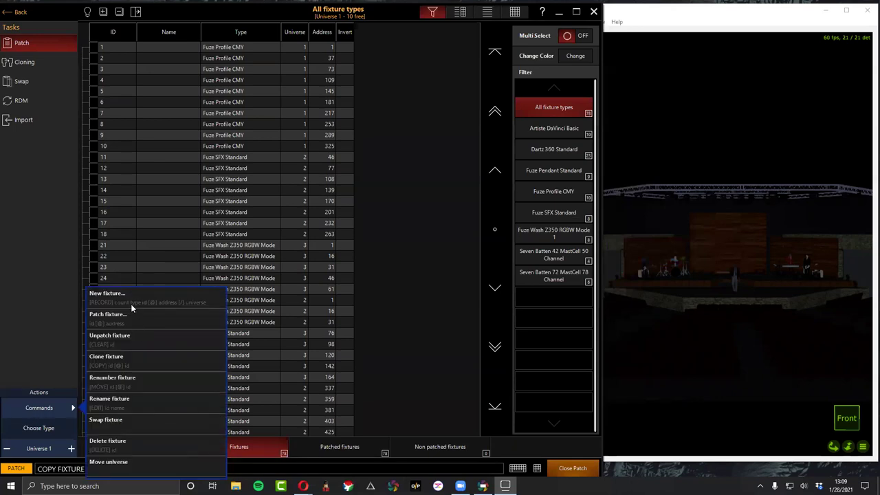
{"action": "left_click", "coordinate": [30, 199]}
Scroll the patch list and expand fixture 61 into cells 61.1–61.6.
{"action": "scroll", "coordinate": [278, 226], "scroll_direction": "down", "scroll_amount": 5}
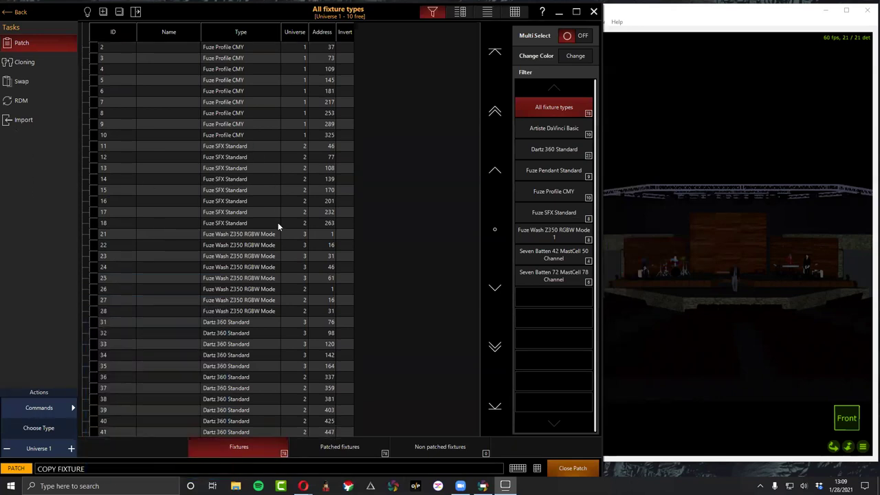
{"action": "scroll", "coordinate": [277, 227], "scroll_direction": "down", "scroll_amount": 1}
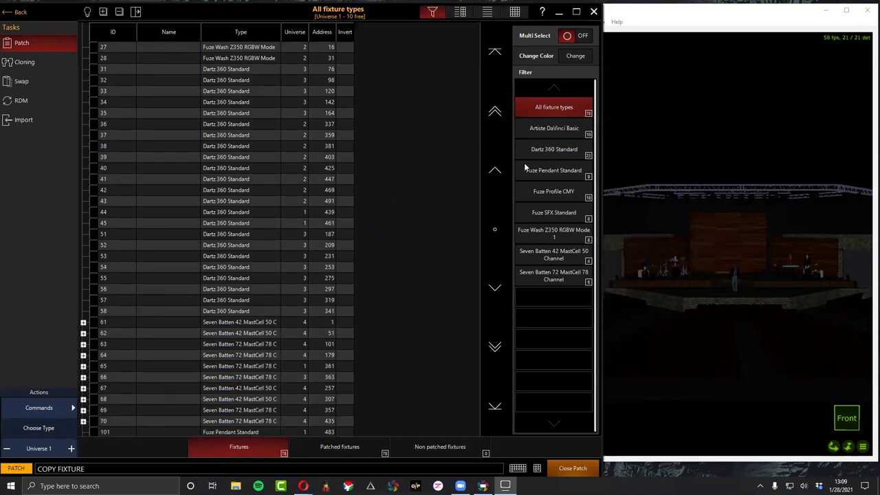
{"action": "left_click_drag", "start_coordinate": [495, 241], "coordinate": [495, 313]}
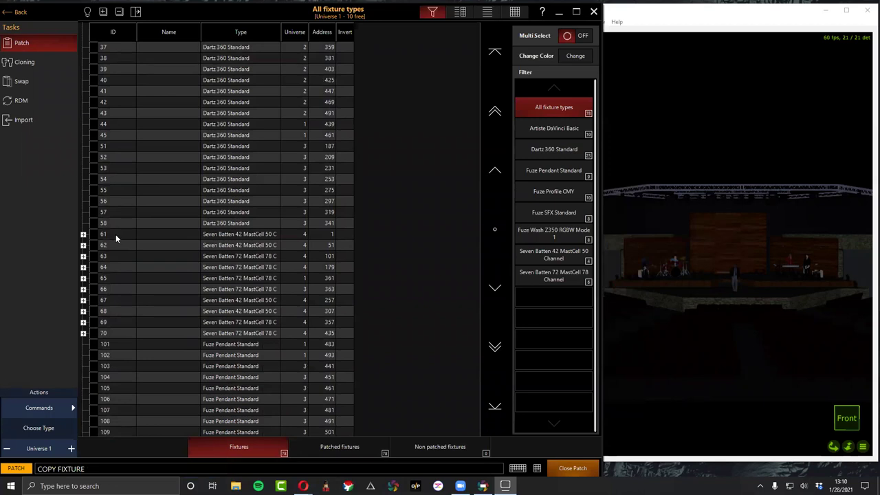
{"action": "left_click", "coordinate": [83, 235]}
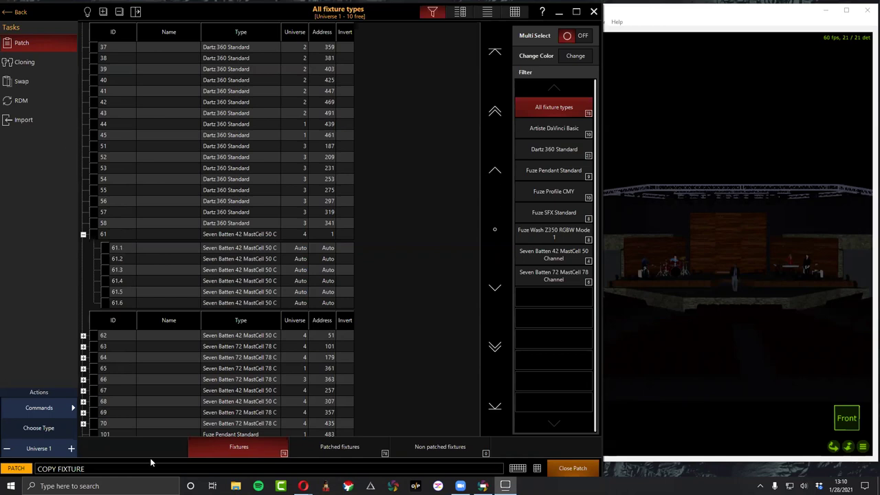
Key in Copy 61 @ 62 Thru 70 on the keypad and execute it.
{"action": "left_click", "coordinate": [537, 472]}
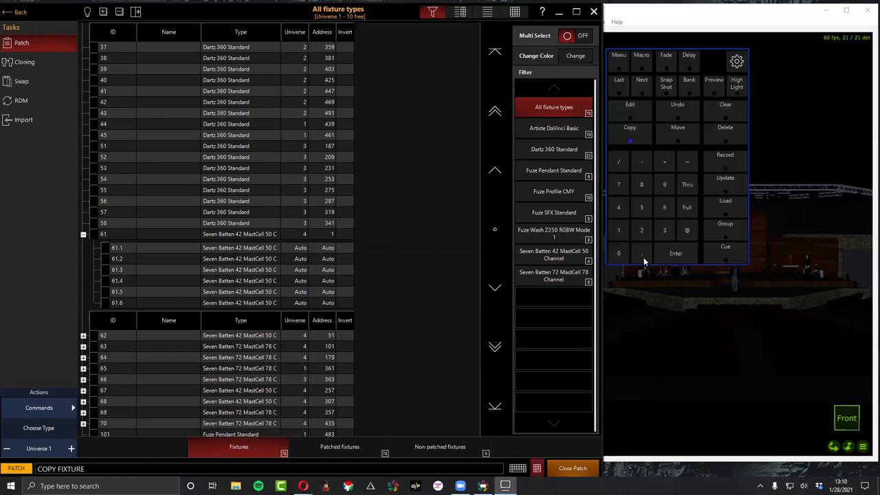
{"action": "left_click", "coordinate": [661, 211]}
{"action": "left_click", "coordinate": [624, 230]}
{"action": "left_click", "coordinate": [686, 230]}
{"action": "left_click", "coordinate": [664, 207]}
{"action": "left_click", "coordinate": [643, 229]}
{"action": "left_click", "coordinate": [686, 186]}
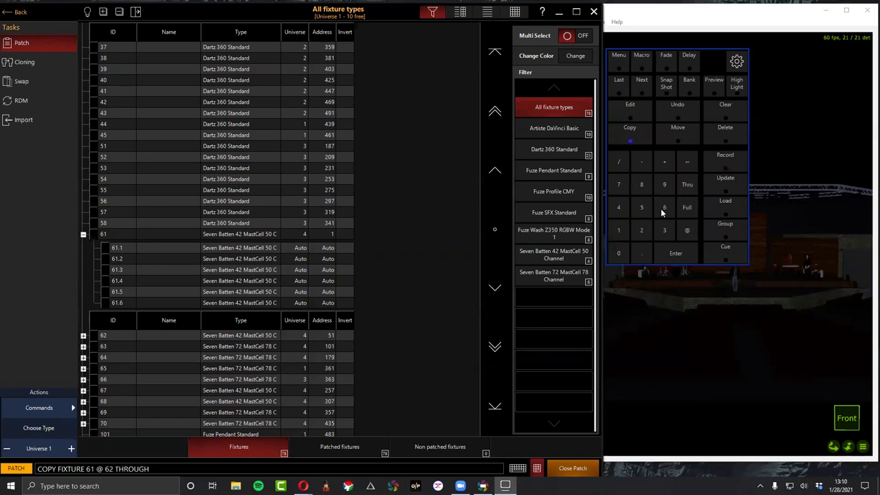
{"action": "scroll", "coordinate": [133, 344], "scroll_direction": "down", "scroll_amount": 1}
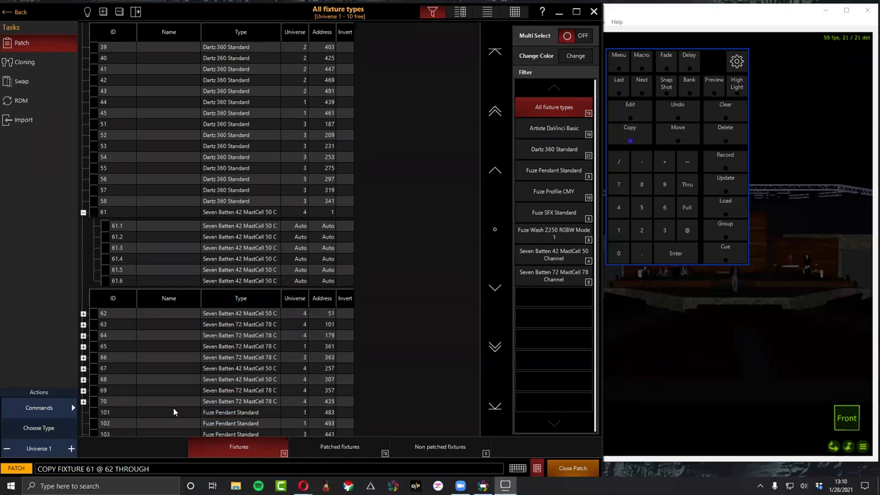
{"action": "left_click", "coordinate": [620, 185]}
{"action": "left_click", "coordinate": [622, 255]}
{"action": "left_click", "coordinate": [660, 256]}
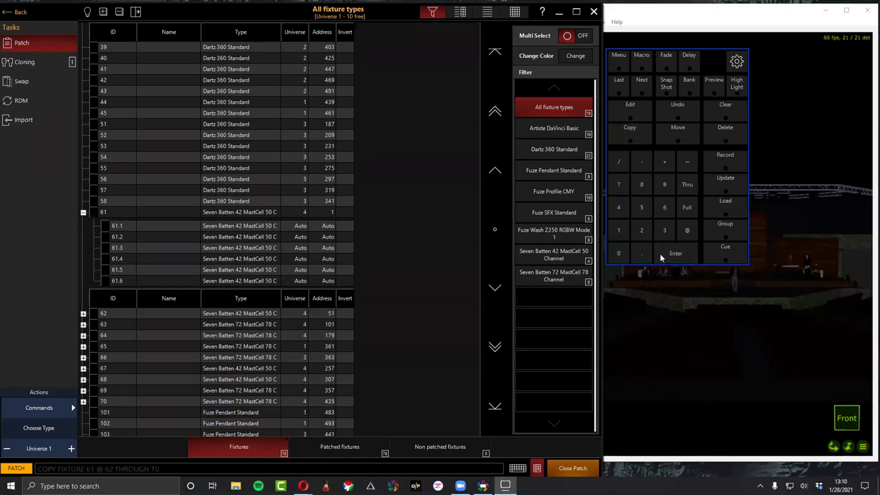
Review the queued clone in Cloning, remove it, and go back to Patch.
{"action": "left_click", "coordinate": [28, 61]}
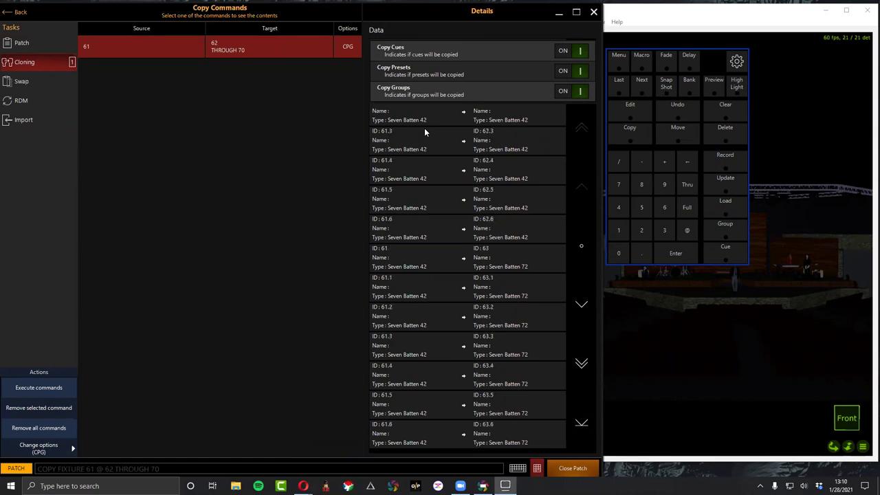
{"action": "left_click", "coordinate": [728, 108]}
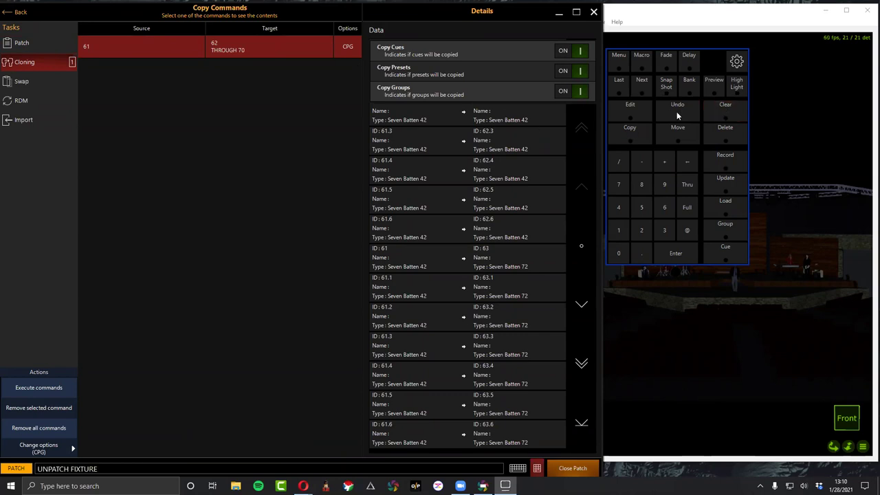
{"action": "left_click", "coordinate": [55, 403]}
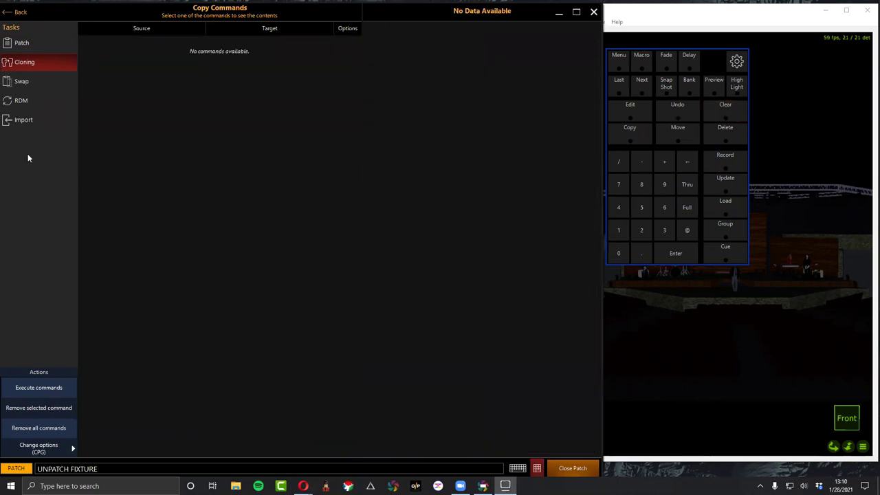
{"action": "left_click", "coordinate": [21, 44]}
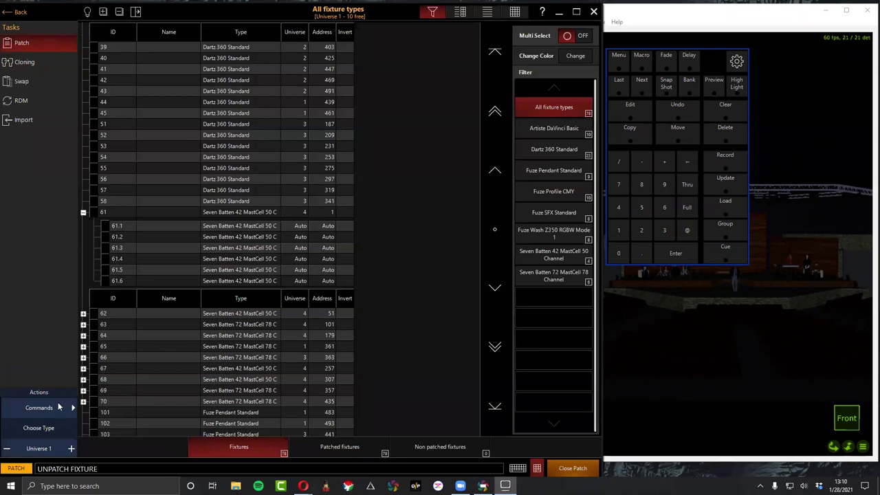
Clear a mistaken entry and start a Copy command from source fixture 61.0.
{"action": "left_click", "coordinate": [655, 215]}
{"action": "left_click", "coordinate": [619, 230]}
{"action": "left_click", "coordinate": [639, 254]}
{"action": "left_click", "coordinate": [715, 109]}
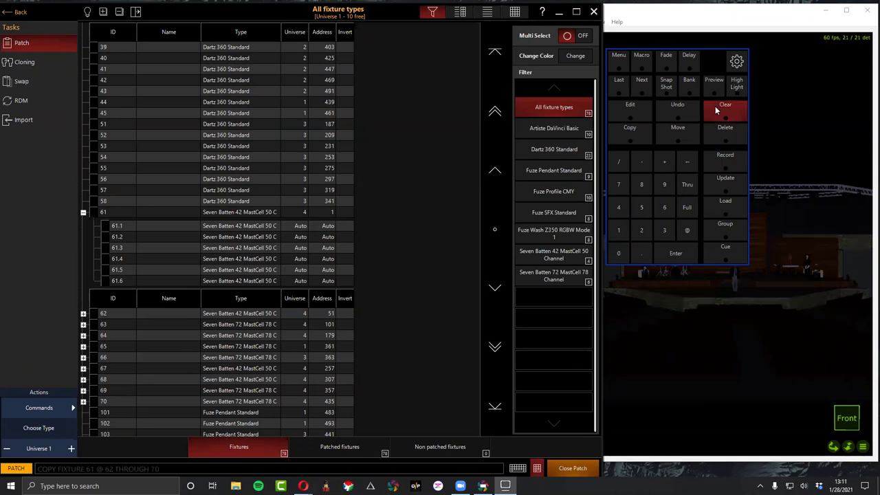
{"action": "left_click", "coordinate": [646, 134]}
{"action": "left_click", "coordinate": [665, 209]}
{"action": "left_click", "coordinate": [618, 230]}
{"action": "left_click", "coordinate": [640, 255]}
{"action": "left_click", "coordinate": [625, 258]}
Remove the mistaken Thru 70.0 range from the source with Backspace.
{"action": "left_click", "coordinate": [688, 187]}
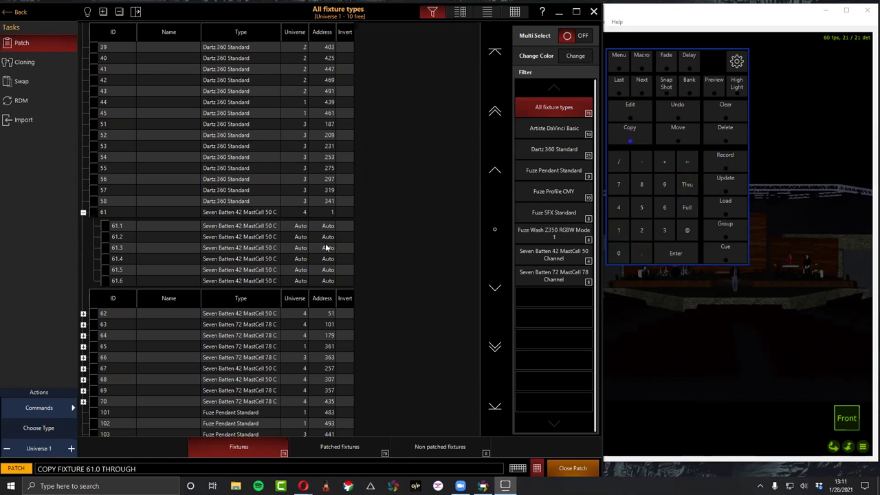
{"action": "left_click", "coordinate": [620, 185]}
{"action": "left_click", "coordinate": [617, 254]}
{"action": "left_click", "coordinate": [637, 255]}
{"action": "left_click", "coordinate": [620, 258]}
{"action": "left_click", "coordinate": [680, 253]}
{"action": "key", "text": "BackSpace"}
{"action": "key", "text": "BackSpace"}
{"action": "key", "text": "BackSpace"}
{"action": "key", "text": "BackSpace"}
{"action": "key", "text": "BackSpace"}
{"action": "key", "text": "BackSpace"}
{"action": "key", "text": "BackSpace"}
{"action": "key", "text": "BackSpace"}
{"action": "key", "text": "BackSpace"}
{"action": "key", "text": "BackSpace"}
{"action": "key", "text": "BackSpace"}
{"action": "key", "text": "BackSpace"}
{"action": "type", "text": "0"}
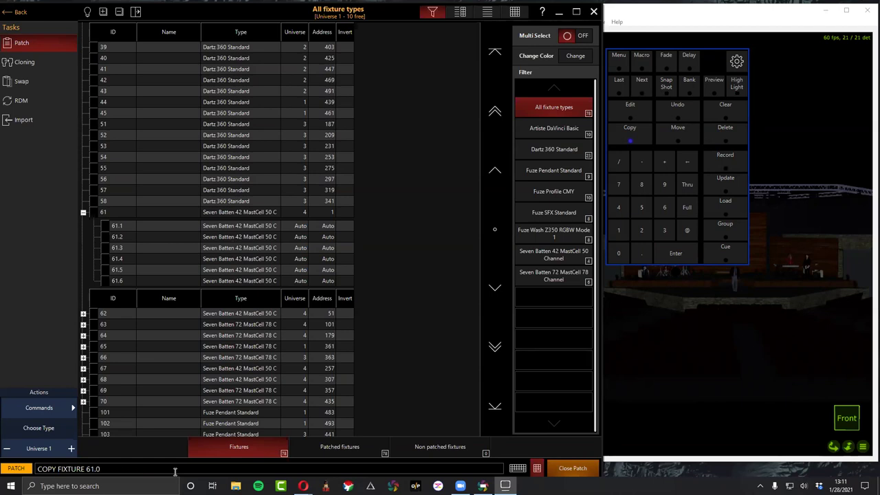
Set the copy target to 62.0 Thru 70.0.
{"action": "left_click", "coordinate": [687, 234]}
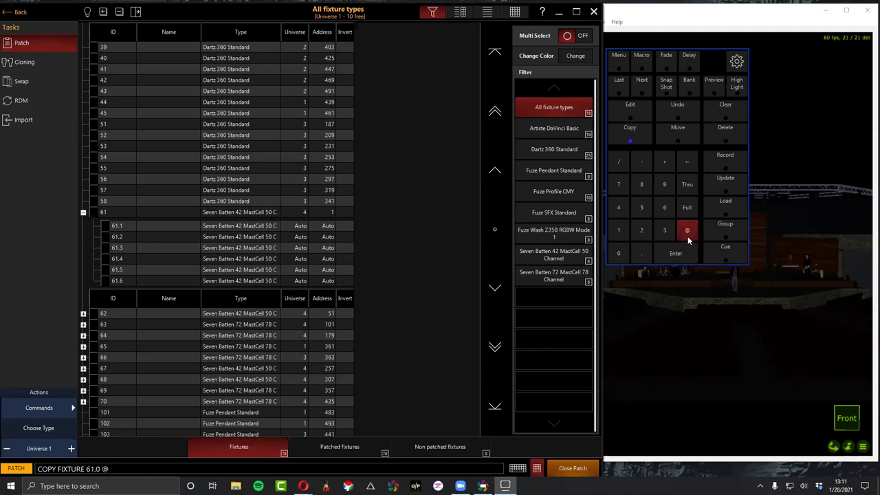
{"action": "left_click", "coordinate": [664, 206]}
{"action": "left_click", "coordinate": [641, 230]}
{"action": "left_click", "coordinate": [641, 254]}
{"action": "left_click", "coordinate": [625, 256]}
{"action": "left_click", "coordinate": [694, 187]}
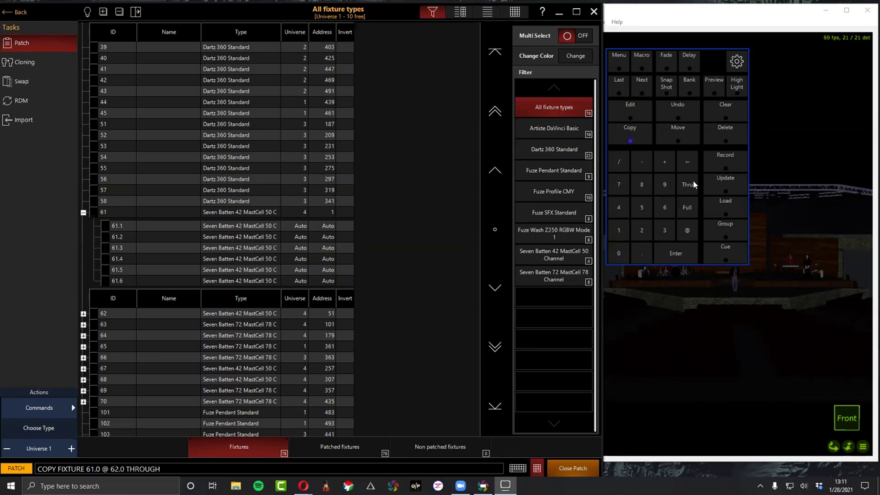
{"action": "left_click", "coordinate": [624, 189]}
{"action": "left_click", "coordinate": [617, 251]}
{"action": "left_click", "coordinate": [642, 254]}
{"action": "left_click", "coordinate": [625, 258]}
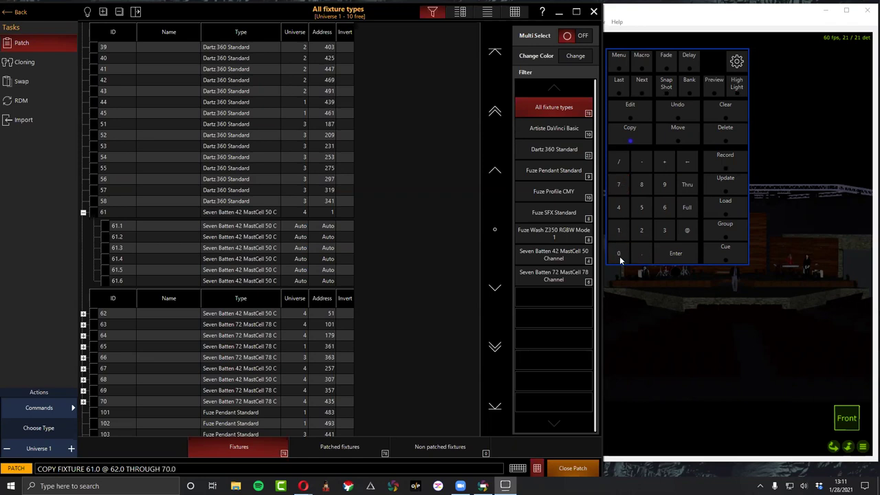
Execute the 61.0 @ 62.0 Thru 70.0 copy, review it, then remove it.
{"action": "left_click", "coordinate": [670, 253]}
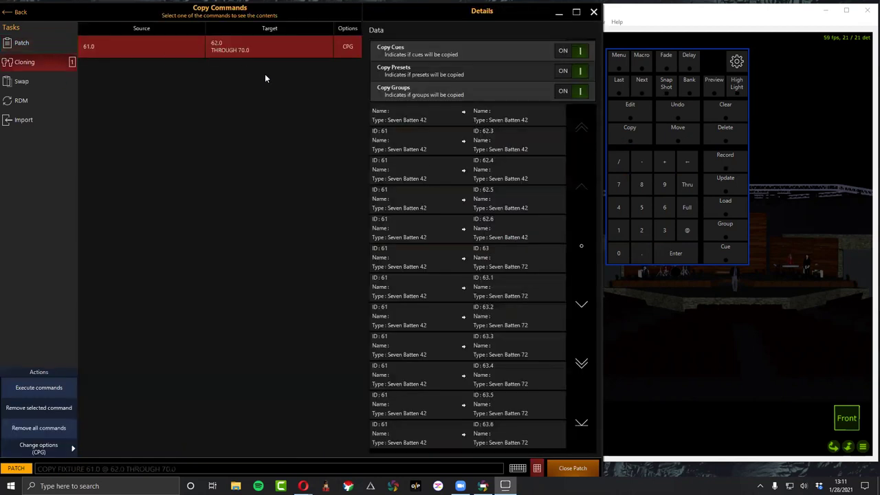
{"action": "scroll", "coordinate": [506, 178], "scroll_direction": "down", "scroll_amount": 10}
{"action": "scroll", "coordinate": [506, 178], "scroll_direction": "up", "scroll_amount": 10}
{"action": "left_click", "coordinate": [40, 408]}
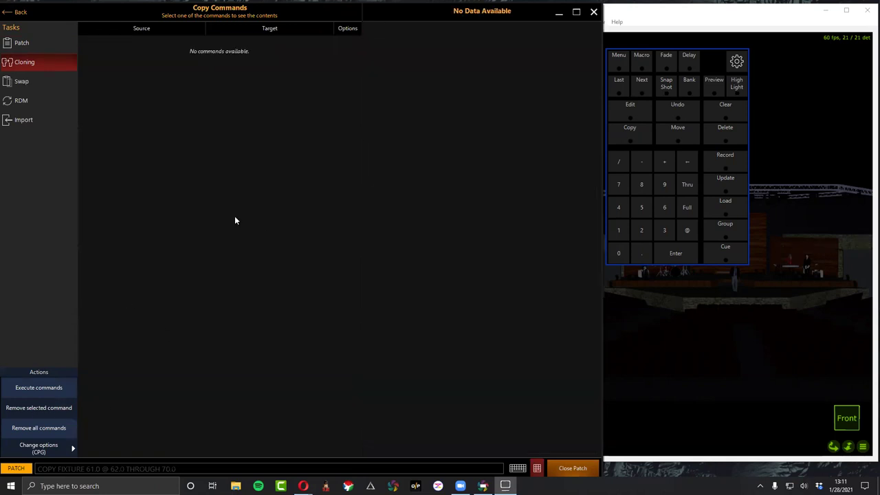
Enter Copy 61.0 @ 62.0 and execute it.
{"action": "left_click", "coordinate": [636, 139]}
{"action": "type", "text": "61"}
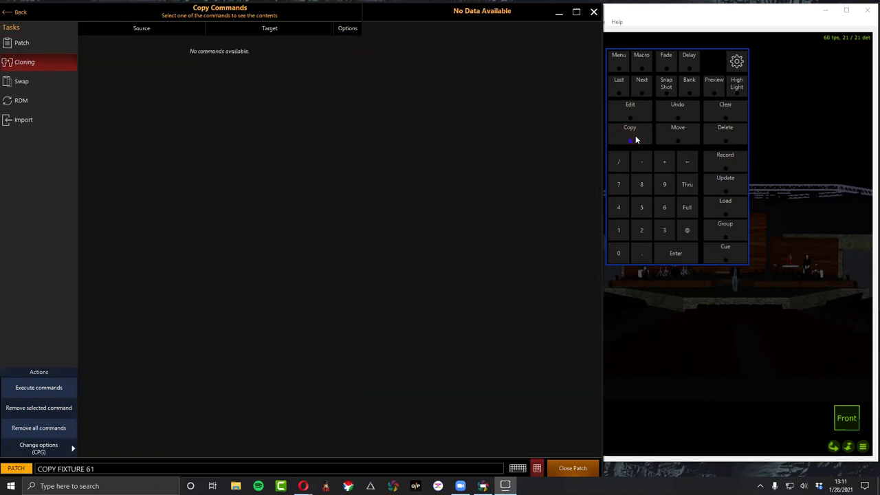
{"action": "type", "text": ".0"}
{"action": "left_click", "coordinate": [682, 239]}
{"action": "left_click", "coordinate": [666, 213]}
{"action": "left_click", "coordinate": [642, 230]}
{"action": "left_click", "coordinate": [641, 253]}
{"action": "left_click", "coordinate": [619, 253]}
{"action": "left_click", "coordinate": [666, 256]}
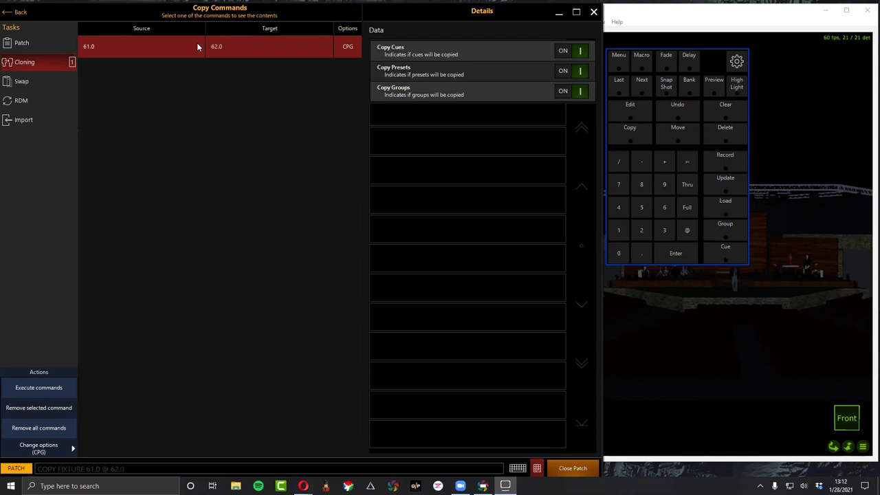
{"action": "left_click", "coordinate": [19, 45]}
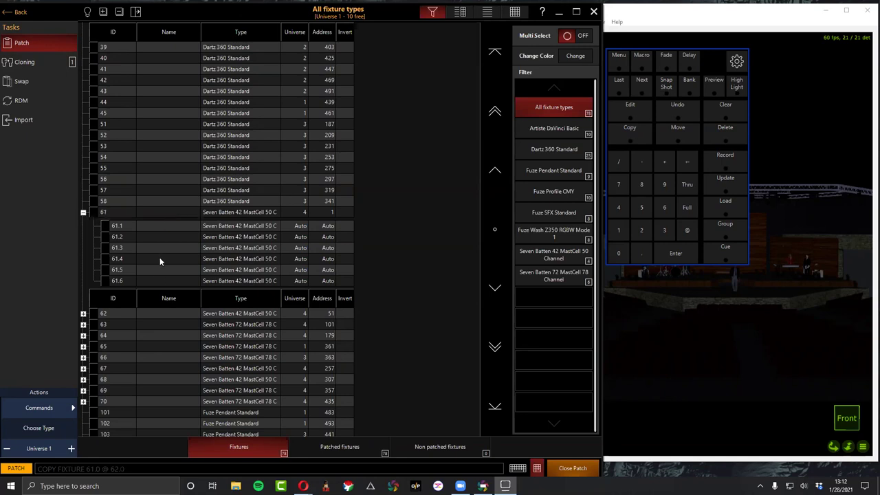
{"action": "left_click", "coordinate": [83, 325]}
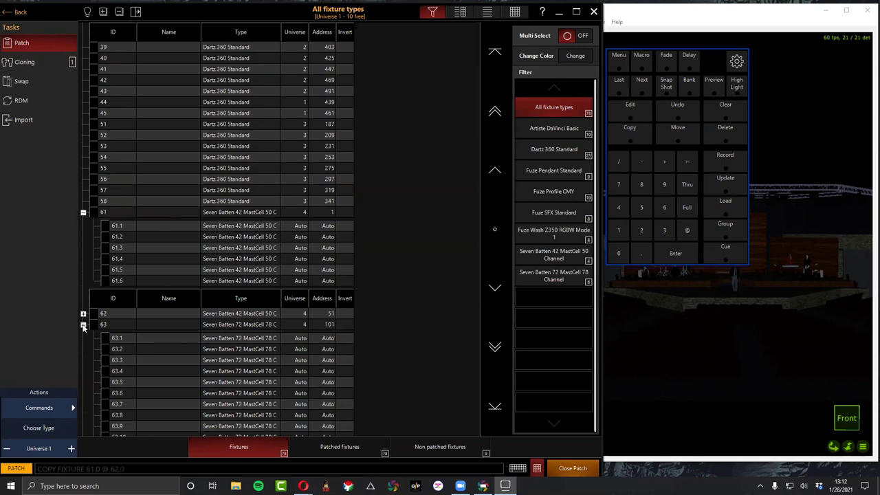
{"action": "scroll", "coordinate": [141, 364], "scroll_direction": "down", "scroll_amount": 1}
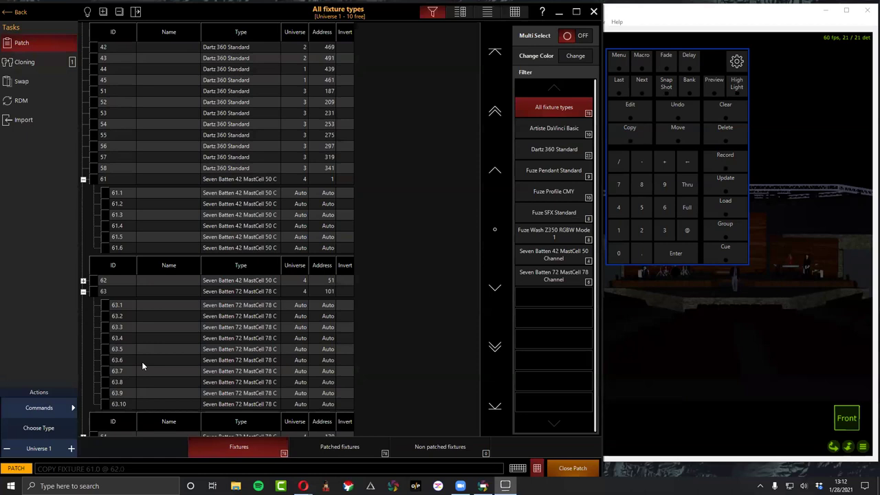
{"action": "scroll", "coordinate": [142, 364], "scroll_direction": "up", "scroll_amount": 1}
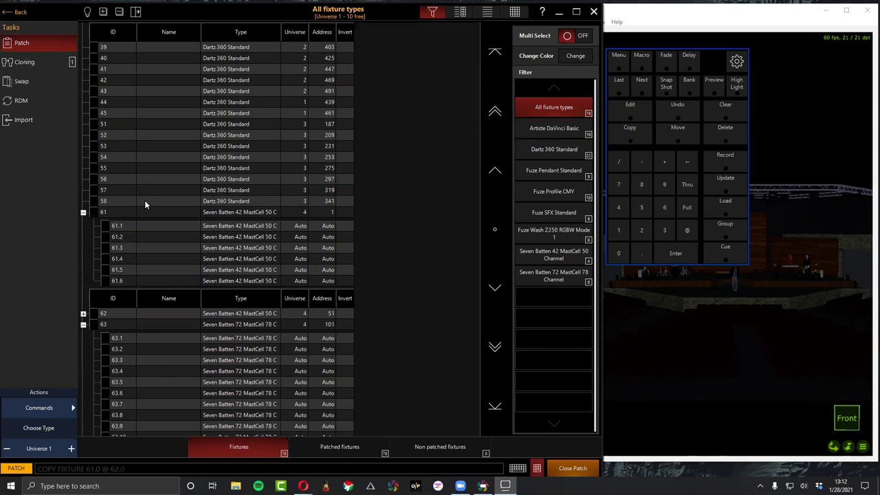
{"action": "left_click", "coordinate": [76, 62]}
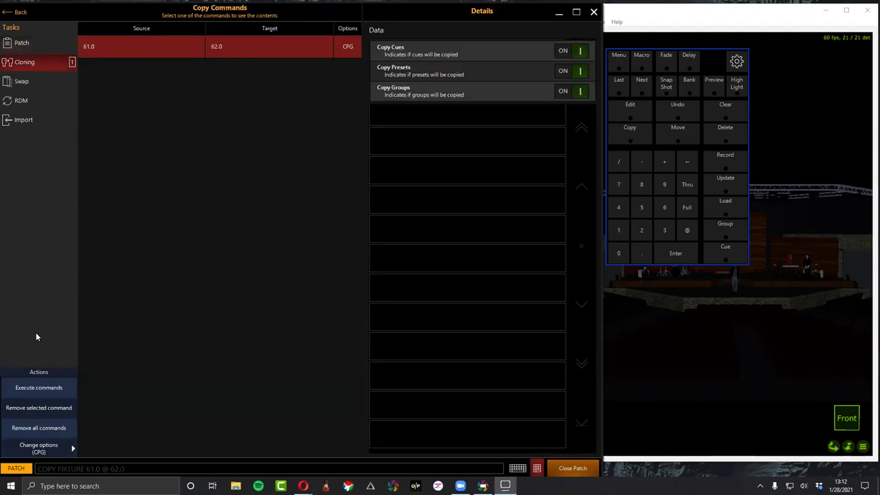
From Patch, enter Copy 61.1 @ 62.1 Thru 70.10, execute it, and view Cloning.
{"action": "left_click", "coordinate": [26, 45]}
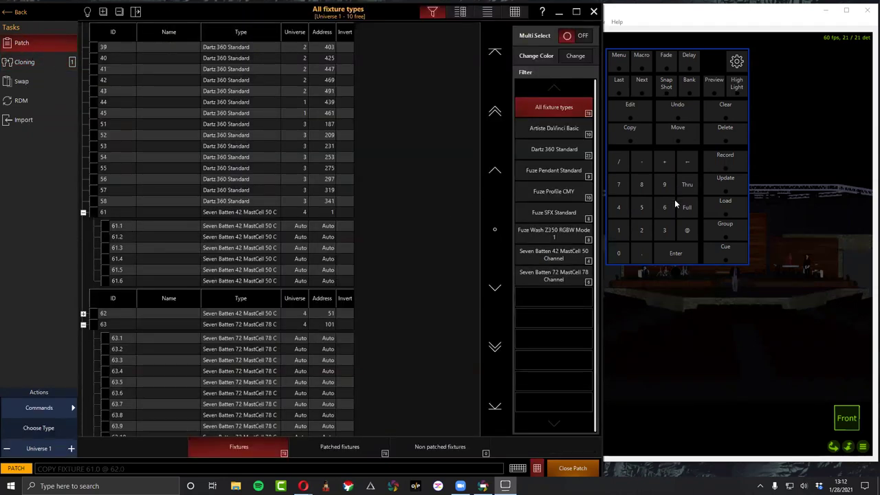
{"action": "left_click", "coordinate": [644, 134]}
{"action": "left_click", "coordinate": [669, 213]}
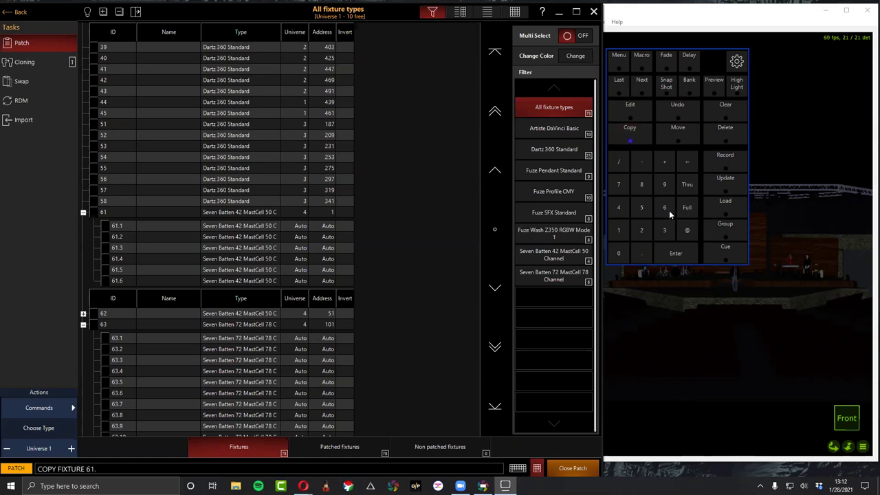
{"action": "left_click", "coordinate": [688, 231]}
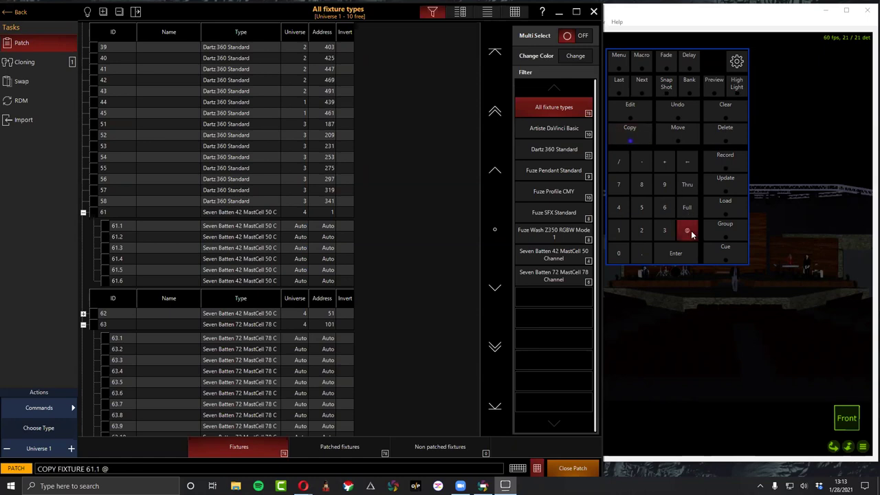
{"action": "type", "text": "6"}
{"action": "type", "text": "2."}
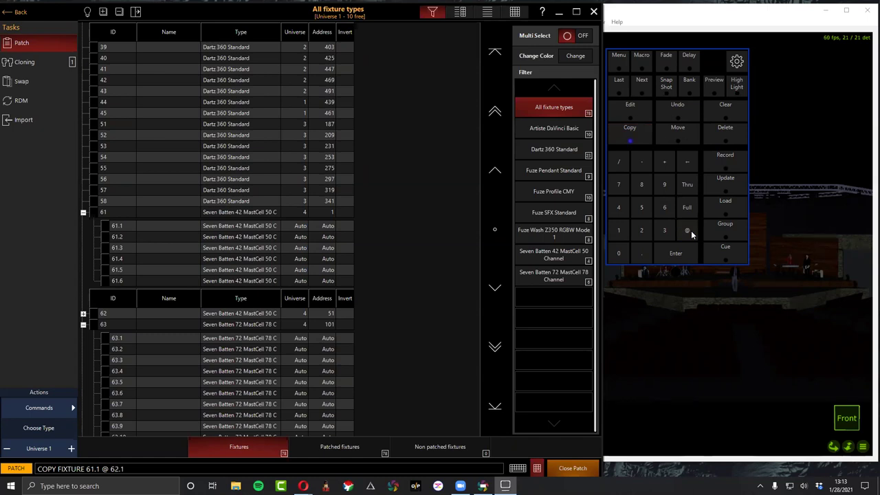
{"action": "type", "text": "1"}
{"action": "left_click", "coordinate": [685, 185]}
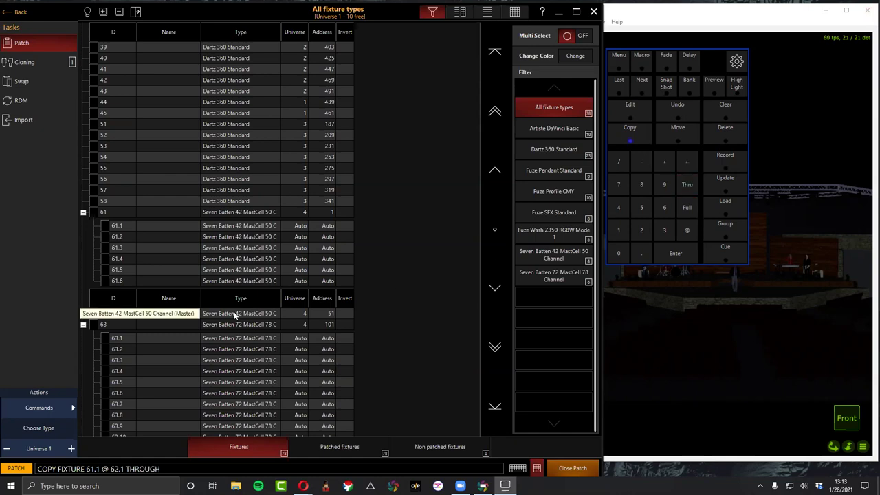
{"action": "scroll", "coordinate": [210, 347], "scroll_direction": "down", "scroll_amount": 5}
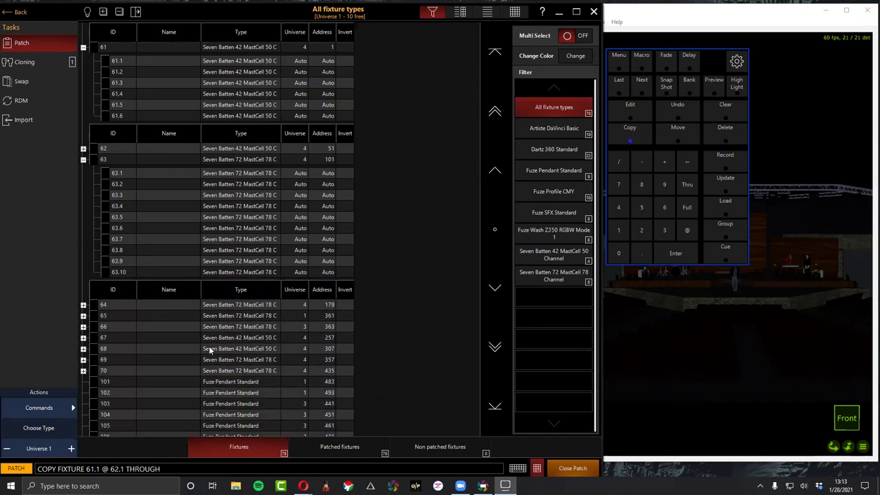
{"action": "type", "text": "70.10"}
{"action": "key", "text": "Return"}
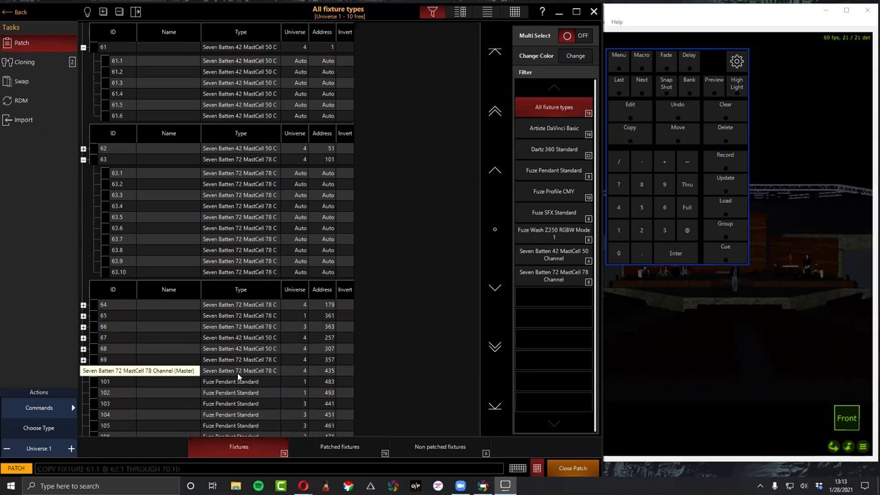
{"action": "left_click", "coordinate": [36, 61]}
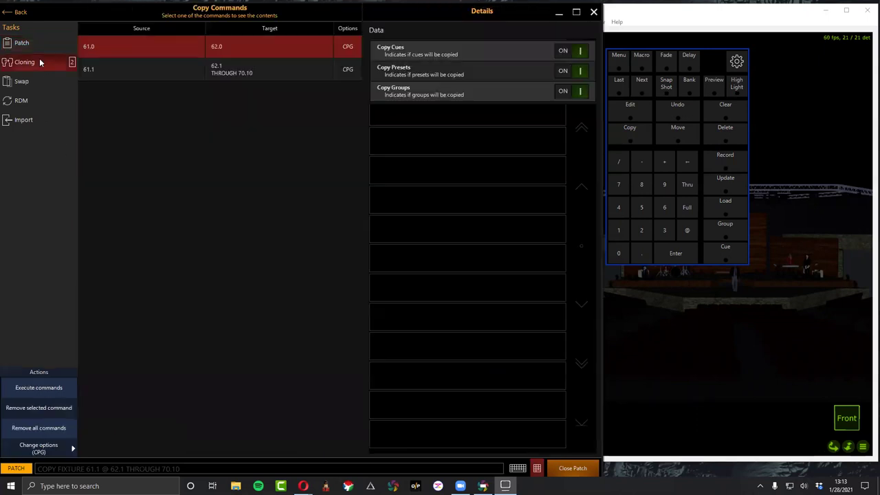
Check the 61.1 clone's fixture mappings, then Execute commands to run both clones.
{"action": "left_click", "coordinate": [202, 69]}
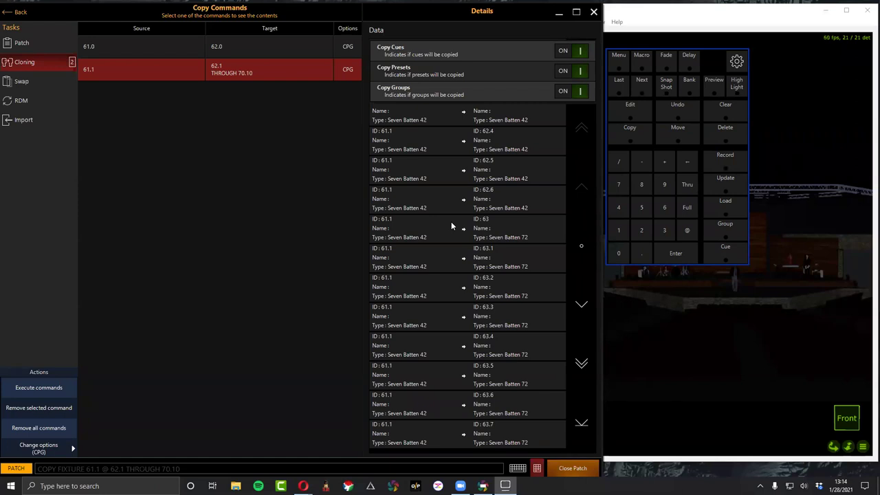
{"action": "left_click", "coordinate": [13, 386]}
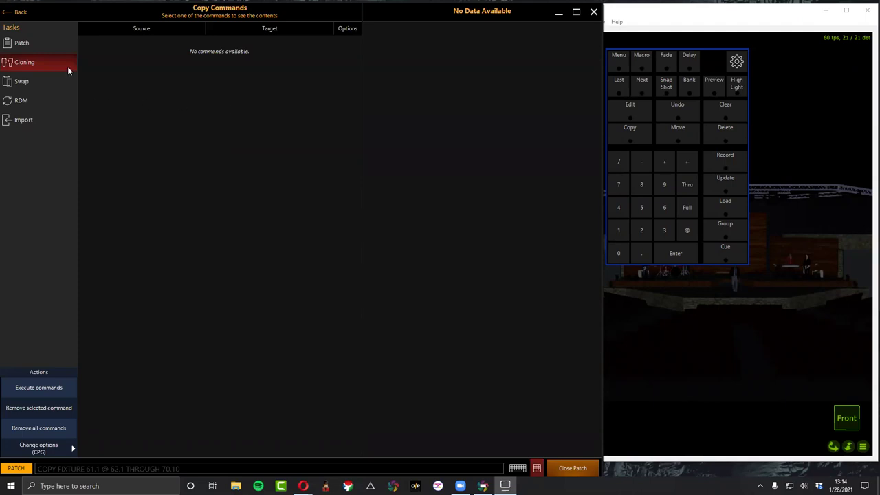
Close the keypad and Patch screen, returning to Fixtures & Presets with cloned cells 62.1–63.10.
{"action": "left_click", "coordinate": [59, 48]}
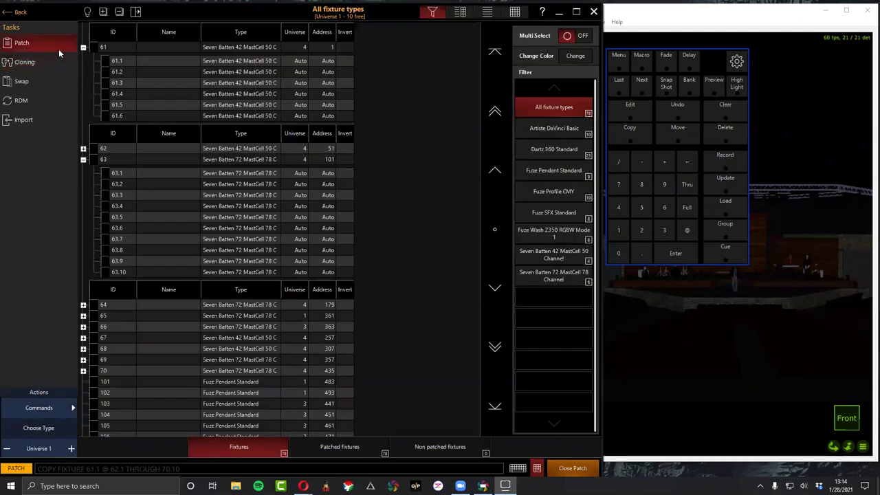
{"action": "scroll", "coordinate": [388, 140], "scroll_direction": "up", "scroll_amount": 2}
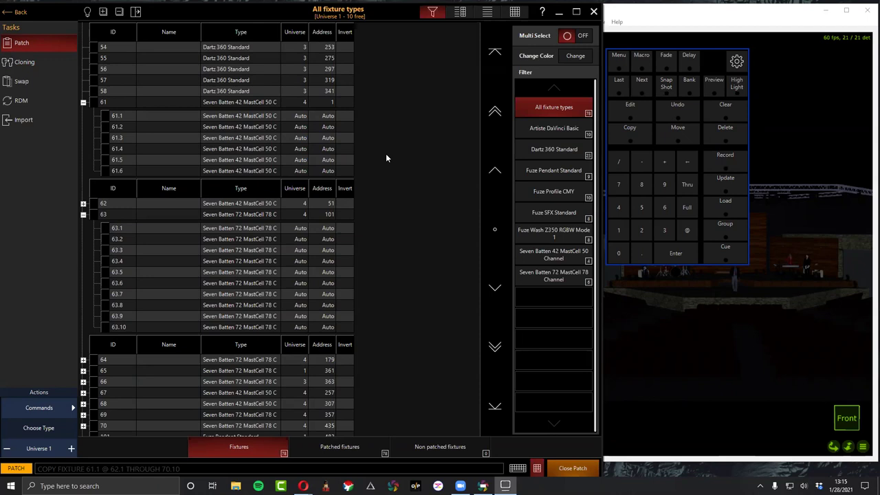
{"action": "left_click", "coordinate": [20, 11]}
{"action": "left_click", "coordinate": [20, 12]}
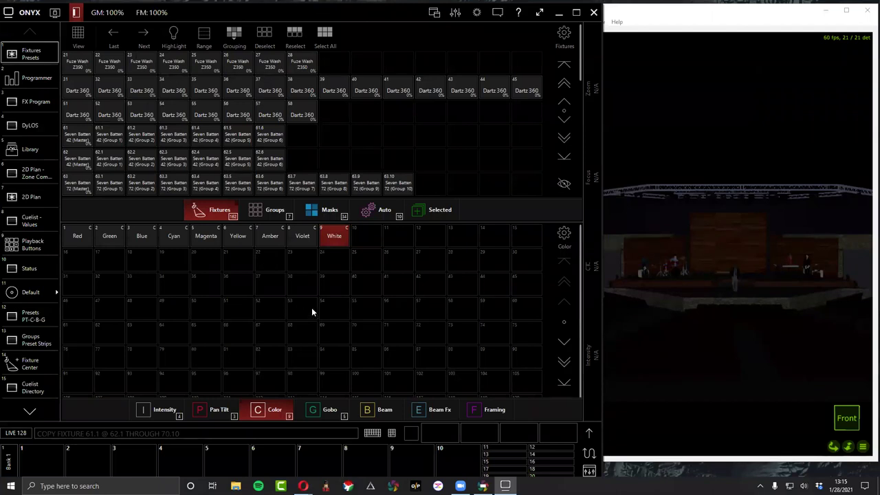
{"action": "left_click", "coordinate": [109, 134]}
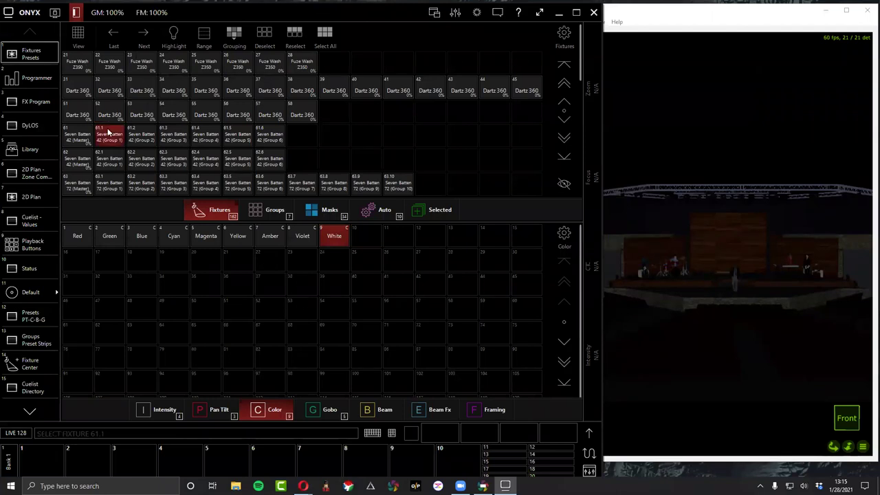
{"action": "left_click", "coordinate": [110, 160]}
{"action": "left_click", "coordinate": [113, 184]}
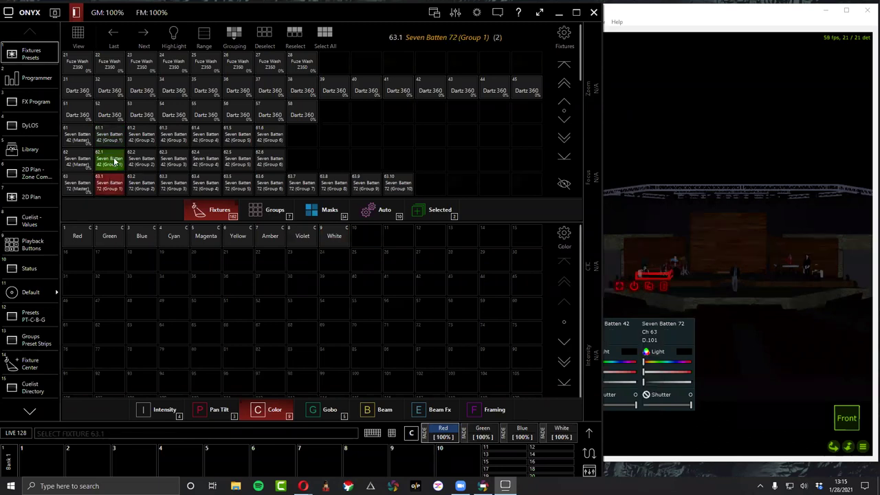
{"action": "left_click", "coordinate": [115, 194]}
{"action": "left_click", "coordinate": [218, 184]}
{"action": "left_click", "coordinate": [219, 185]}
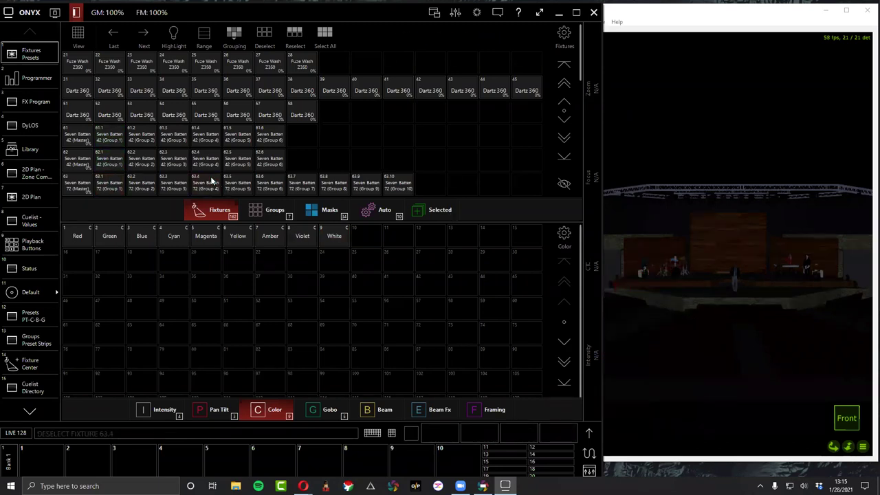
{"action": "scroll", "coordinate": [147, 166], "scroll_direction": "down", "scroll_amount": 3}
{"action": "left_click", "coordinate": [147, 166]}
{"action": "left_click", "coordinate": [182, 181]}
{"action": "left_click", "coordinate": [149, 163]}
{"action": "left_click", "coordinate": [174, 183]}
{"action": "scroll", "coordinate": [314, 181], "scroll_direction": "up", "scroll_amount": 4}
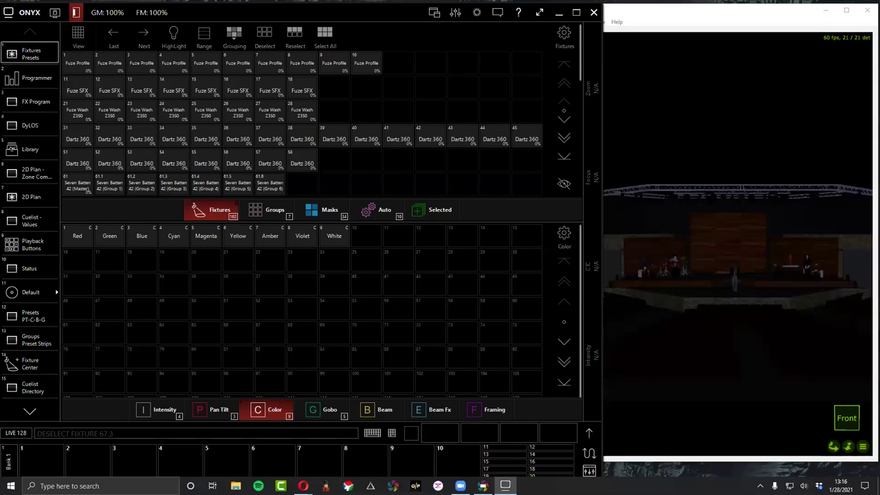
Maximize ONYX, then step through every sidebar view from Programmer to Status.
{"action": "left_click", "coordinate": [575, 13]}
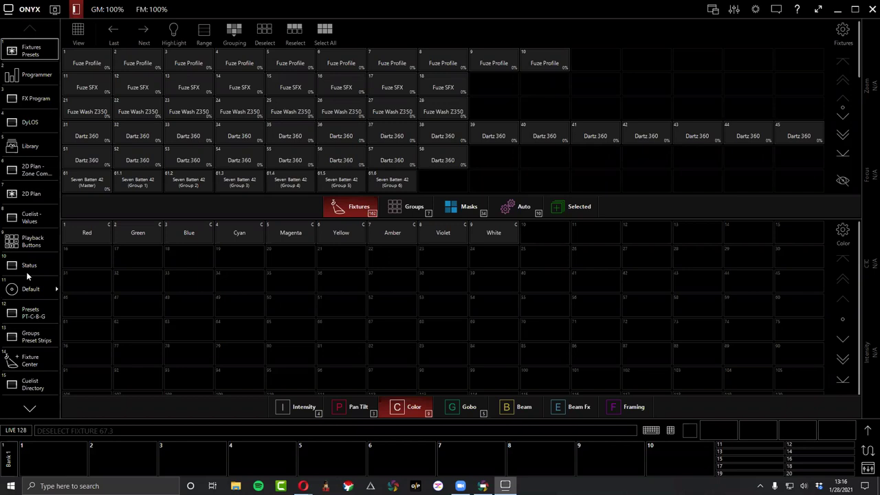
{"action": "left_click", "coordinate": [28, 64]}
{"action": "left_click", "coordinate": [28, 94]}
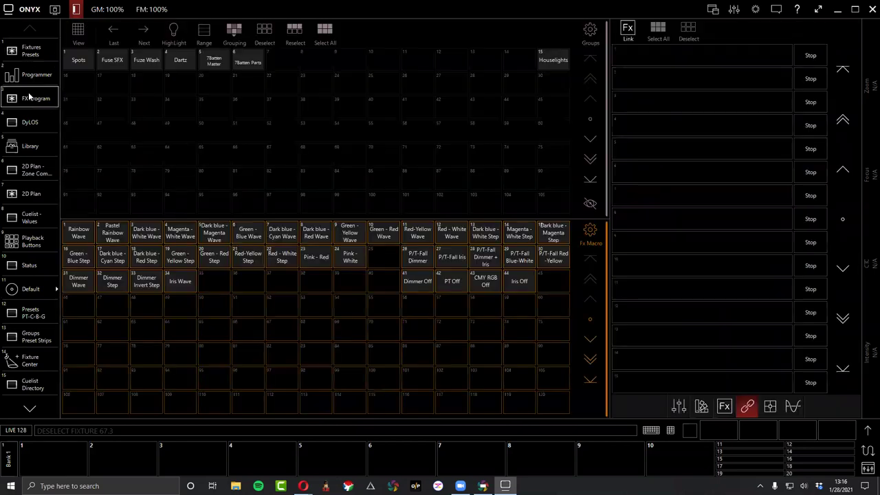
{"action": "left_click", "coordinate": [26, 125]}
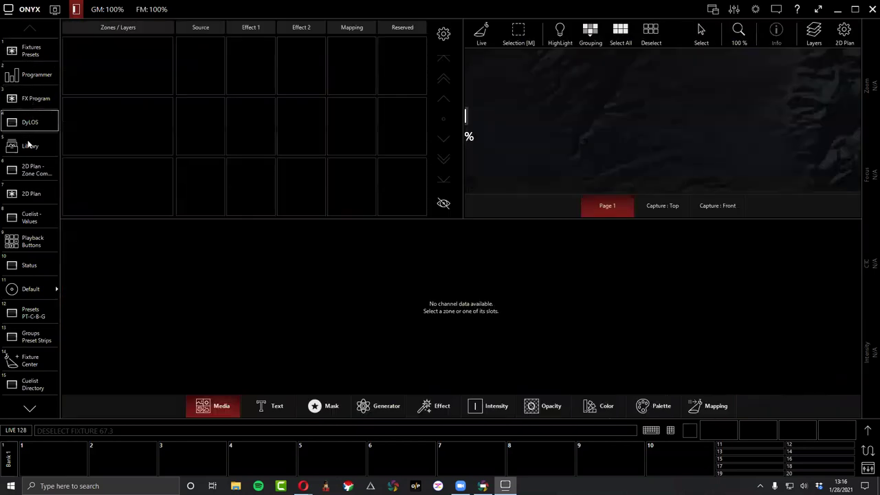
{"action": "left_click", "coordinate": [29, 144]}
{"action": "left_click", "coordinate": [28, 169]}
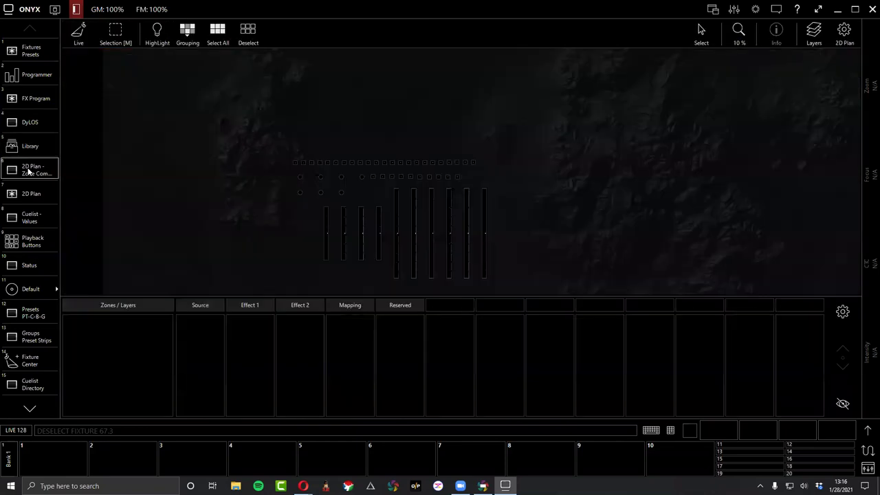
{"action": "left_click", "coordinate": [32, 194]}
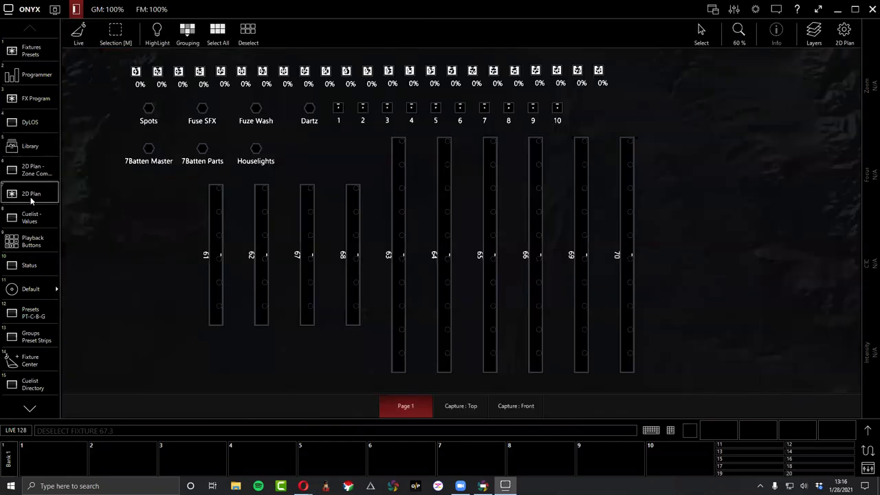
{"action": "left_click", "coordinate": [29, 216]}
{"action": "left_click", "coordinate": [33, 238]}
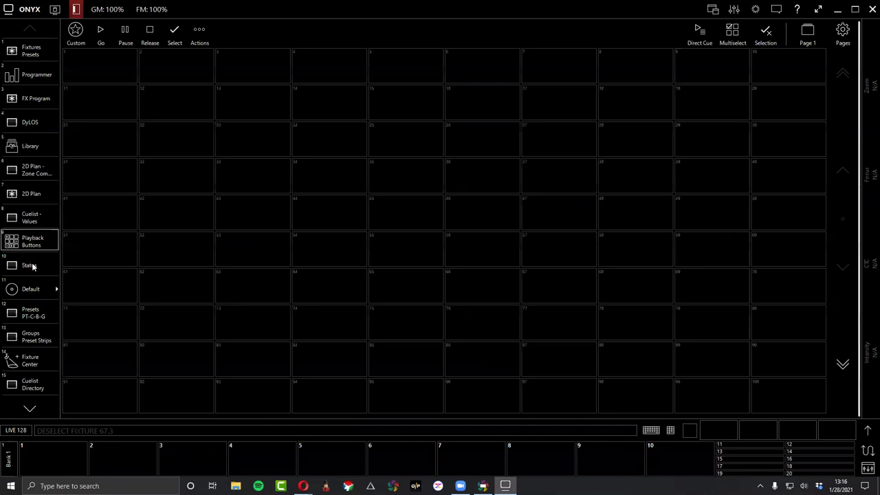
{"action": "left_click", "coordinate": [31, 264]}
Back on Fixtures & Presets, select fixture 11 Fuze SFX, check it in Programmer, then deselect it.
{"action": "left_click", "coordinate": [43, 55]}
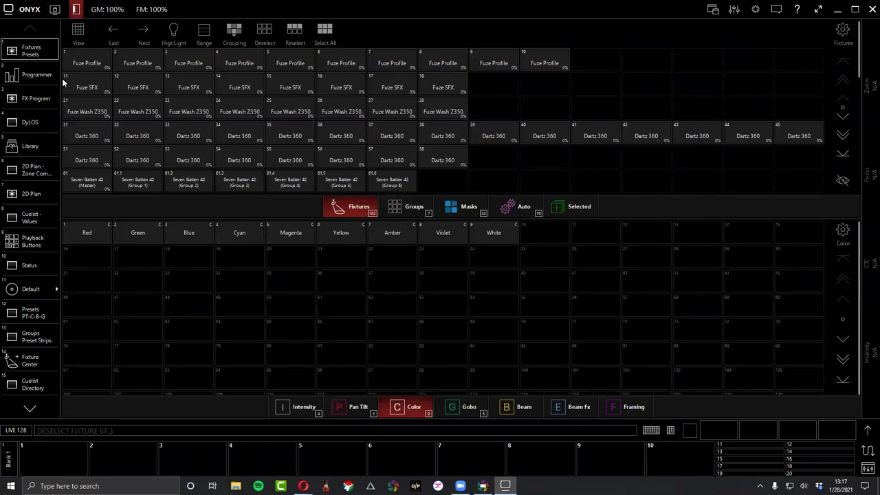
{"action": "left_click", "coordinate": [83, 87]}
{"action": "left_click", "coordinate": [34, 76]}
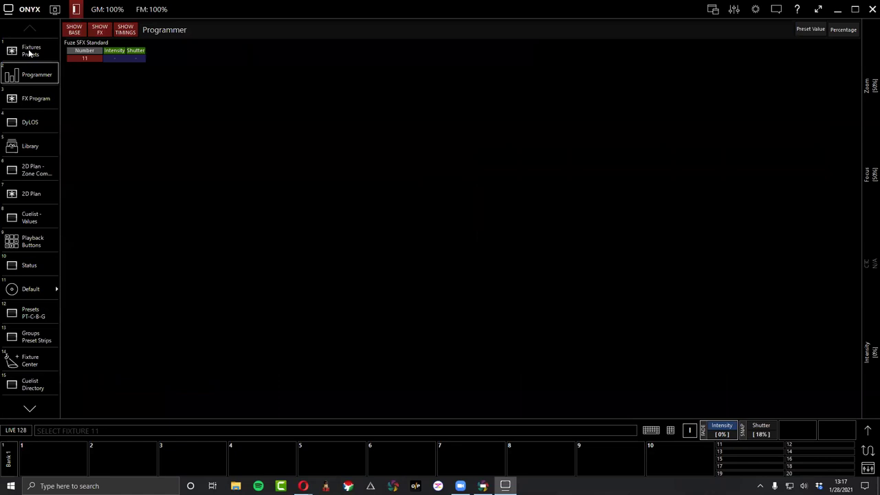
{"action": "left_click", "coordinate": [30, 52]}
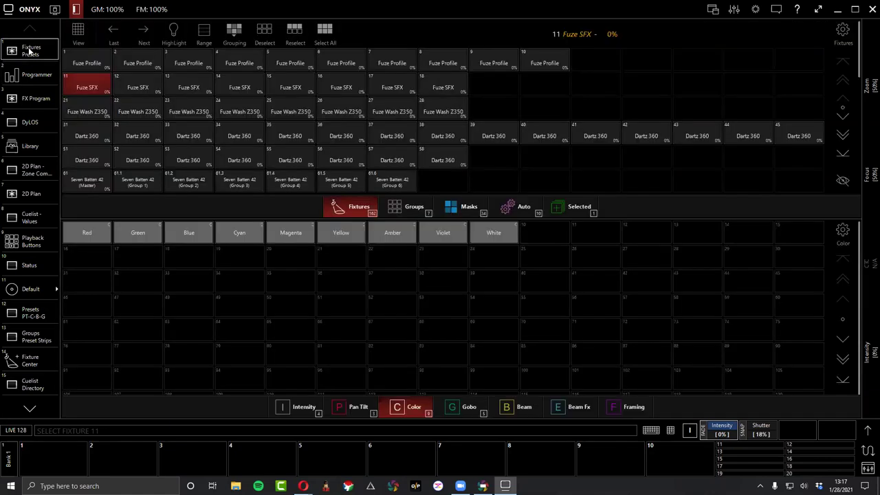
{"action": "left_click", "coordinate": [35, 75]}
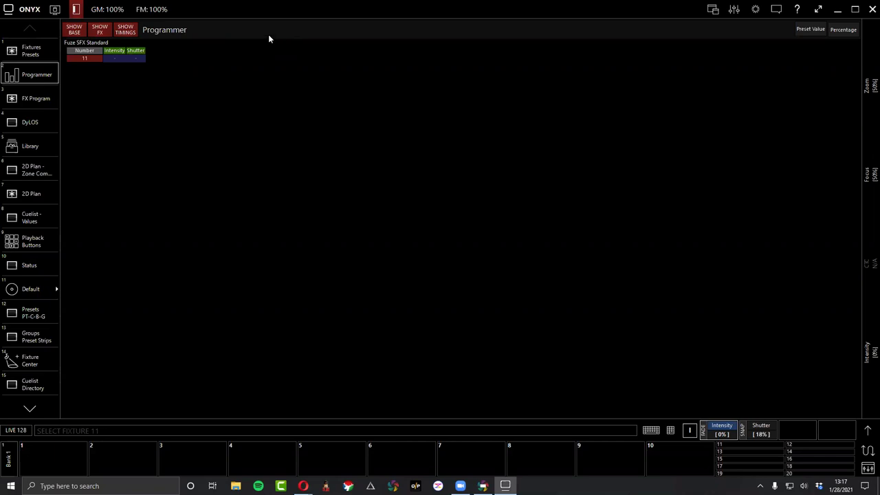
{"action": "left_click", "coordinate": [45, 58]}
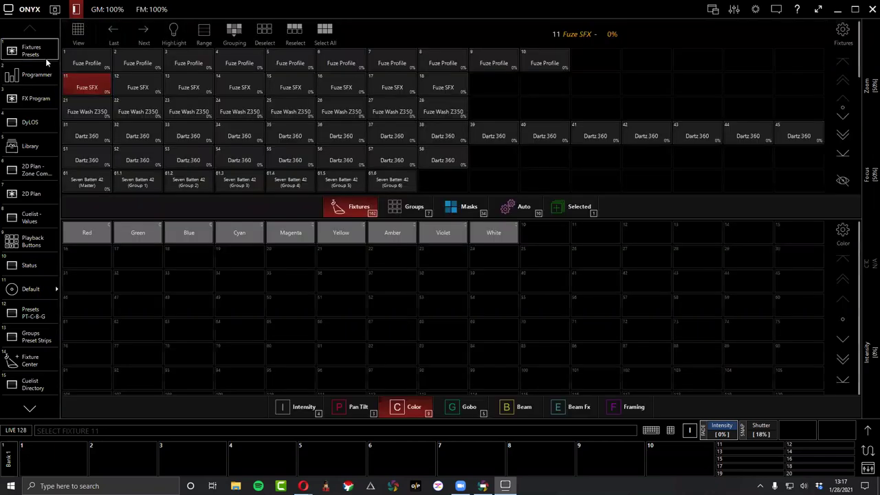
{"action": "left_click", "coordinate": [95, 91]}
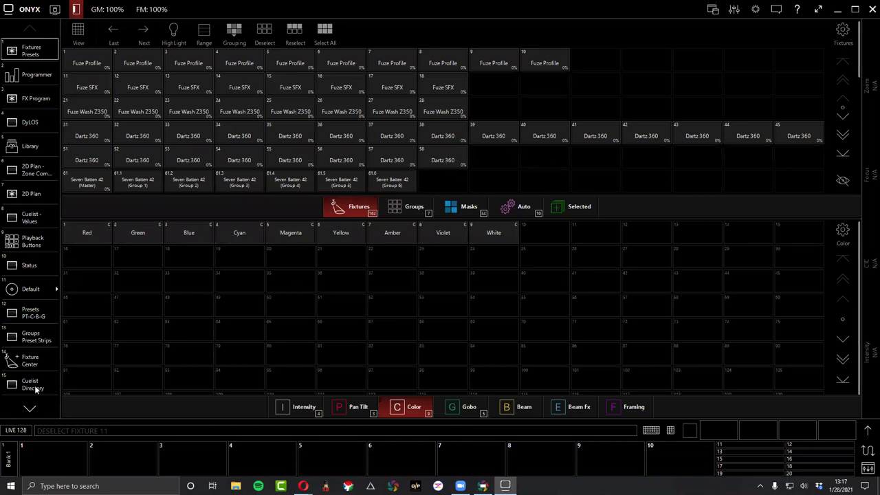
Switch to the Presets PT-C-B-G view, choose Unlock & Edit, and show the frame layout choices.
{"action": "left_click", "coordinate": [30, 313]}
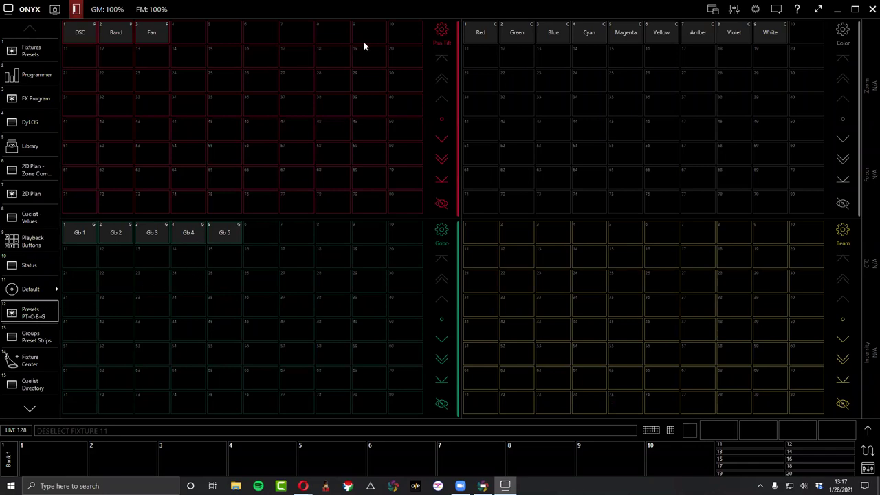
{"action": "right_click", "coordinate": [40, 316]}
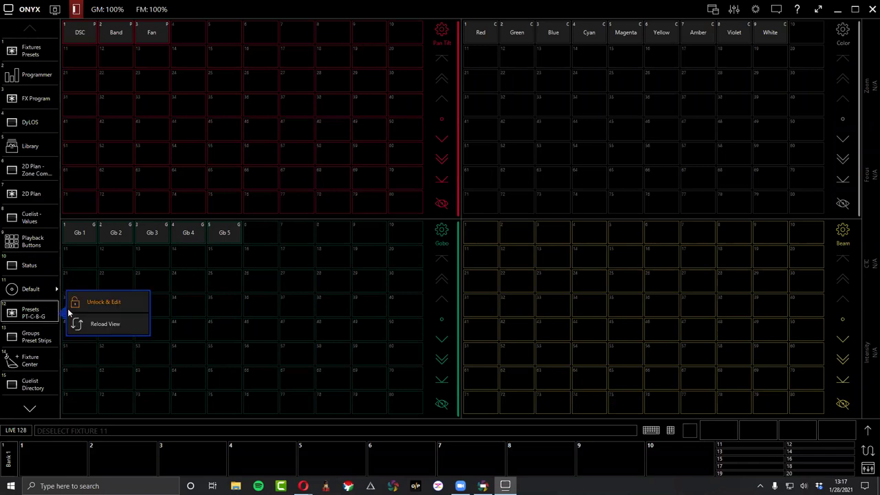
{"action": "left_click", "coordinate": [33, 316]}
{"action": "right_click", "coordinate": [33, 316]}
{"action": "left_click", "coordinate": [111, 301]}
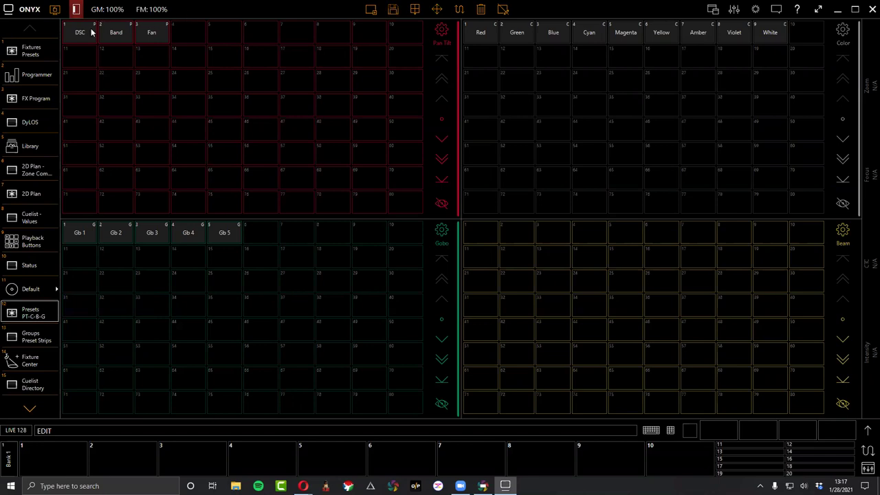
{"action": "left_click", "coordinate": [413, 13]}
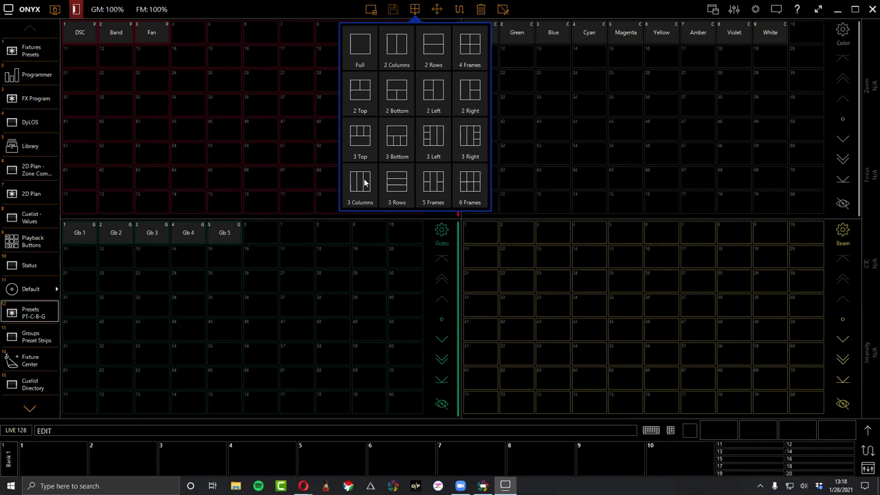
Apply the 2 Columns layout to the Presets PT-C-B-G view.
{"action": "left_click", "coordinate": [396, 58]}
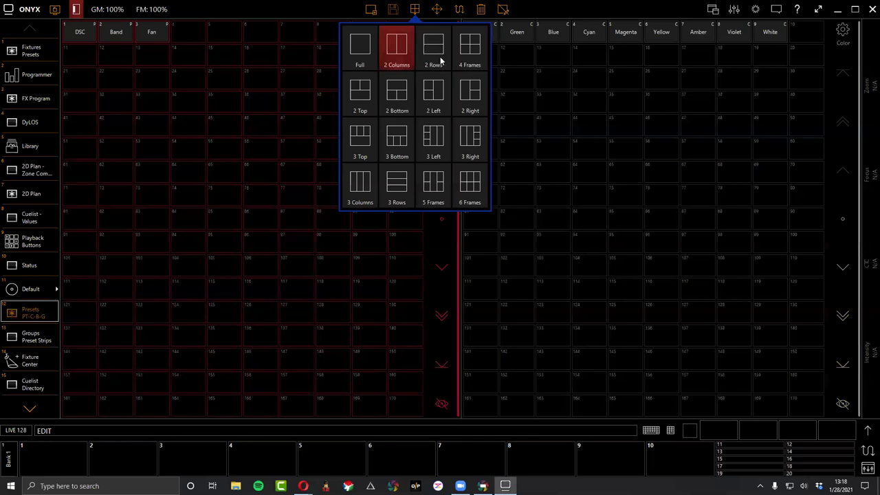
Delete the right frame, then split it into two top frames and one bottom frame.
{"action": "left_click", "coordinate": [480, 10]}
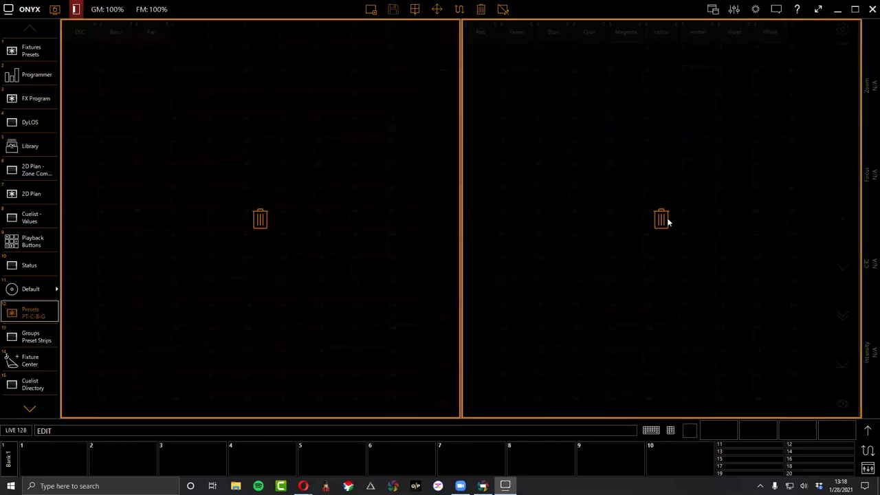
{"action": "left_click", "coordinate": [665, 222]}
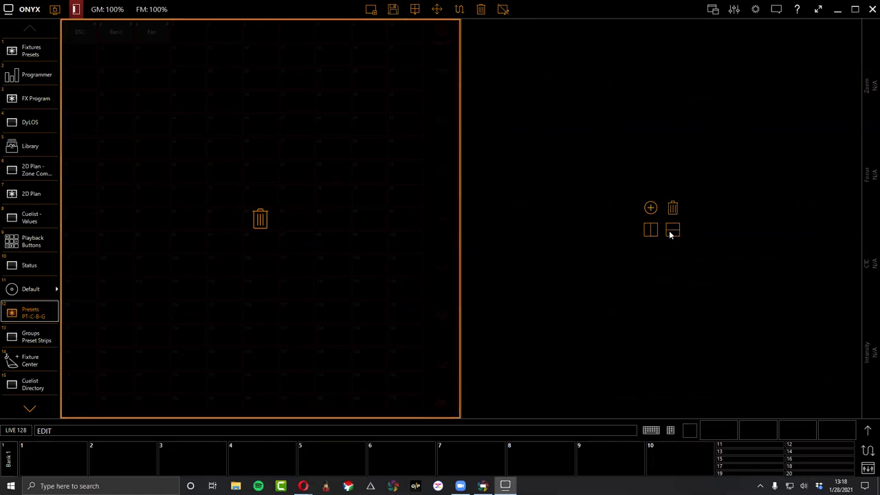
{"action": "left_click", "coordinate": [671, 229]}
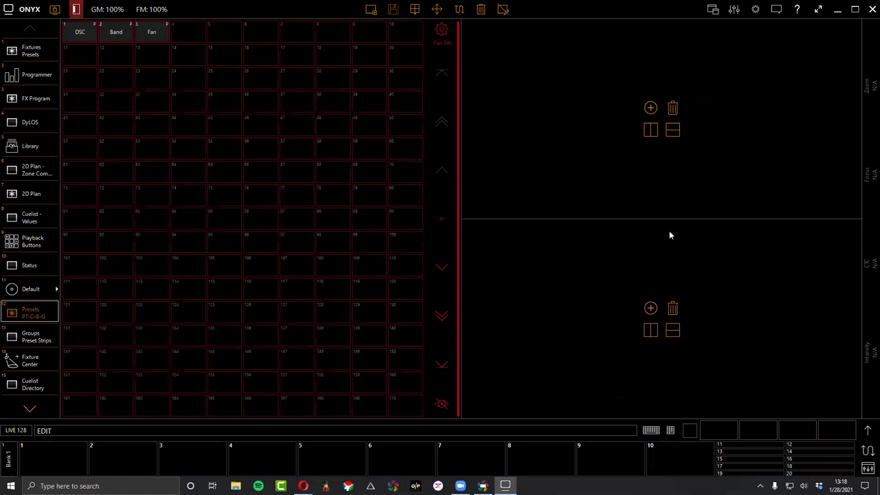
{"action": "left_click", "coordinate": [650, 130]}
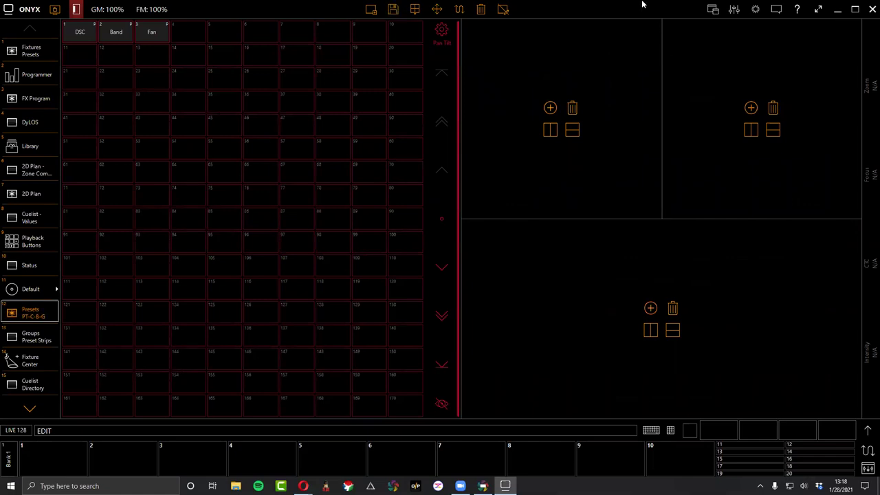
Restore and narrow the ONYX window to reveal the 3D visualizer, then maximize it with Win+Up.
{"action": "left_click_drag", "start_coordinate": [643, 10], "coordinate": [412, 10]}
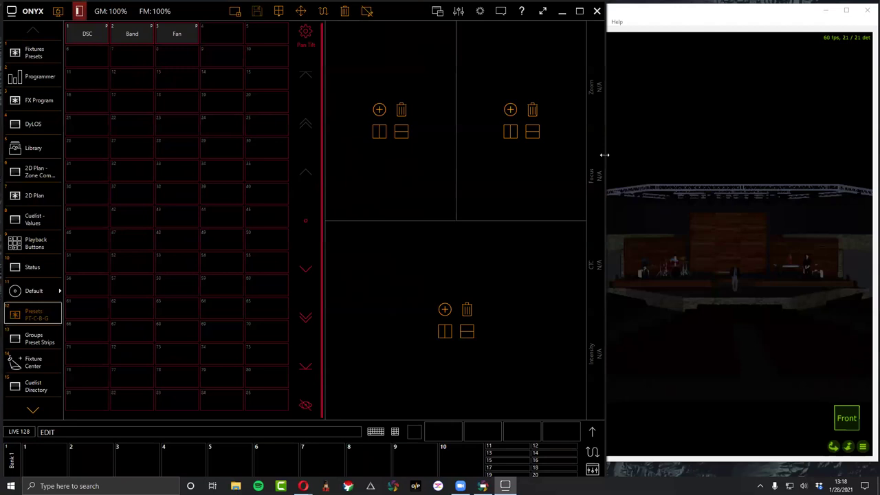
{"action": "left_click_drag", "start_coordinate": [604, 154], "coordinate": [371, 155]}
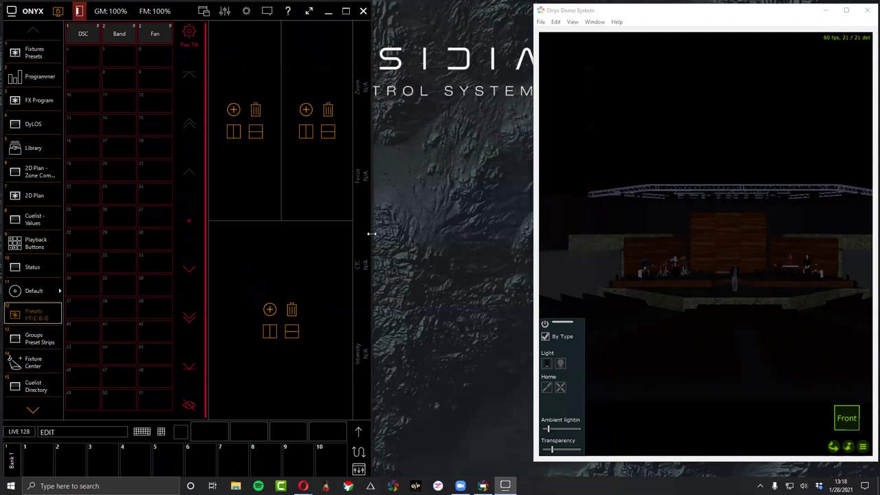
{"action": "key", "text": "super+Up"}
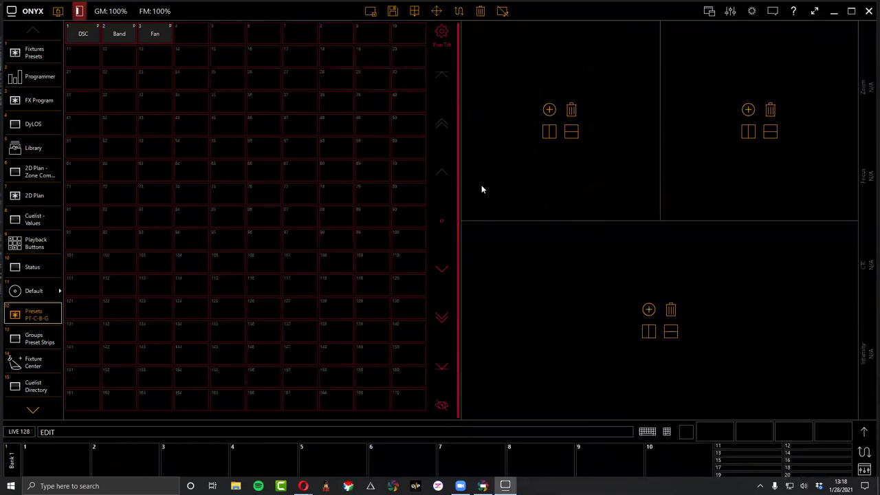
Narrow the left presets pane with the layout resize tool.
{"action": "left_click", "coordinate": [437, 12]}
{"action": "left_click_drag", "start_coordinate": [457, 217], "coordinate": [269, 220]}
{"action": "left_click_drag", "start_coordinate": [494, 210], "coordinate": [279, 214]}
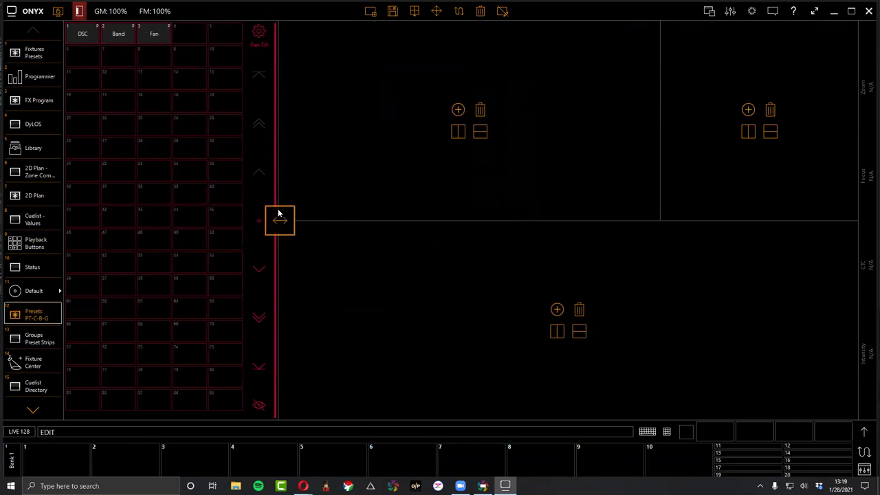
{"action": "left_click", "coordinate": [456, 12]}
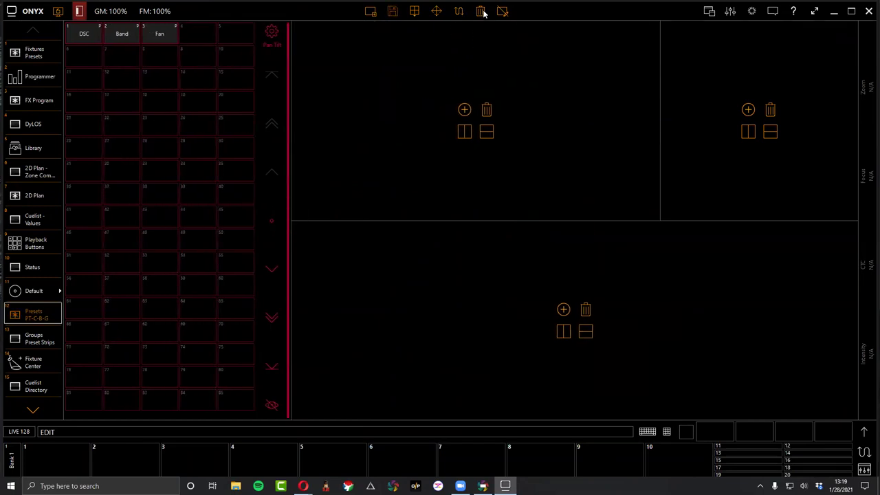
Delete the left Pan Tilt presets pane and bring up its panel chooser.
{"action": "left_click", "coordinate": [481, 11]}
{"action": "left_click", "coordinate": [176, 221]}
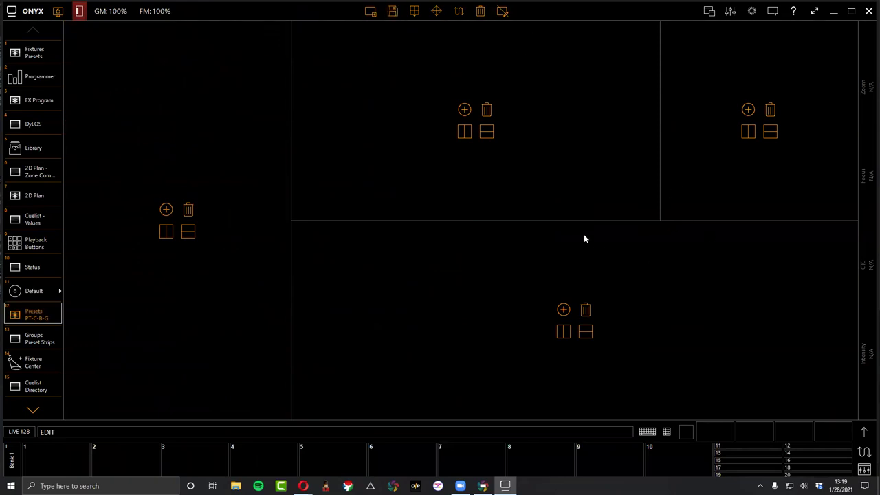
{"action": "left_click", "coordinate": [165, 211]}
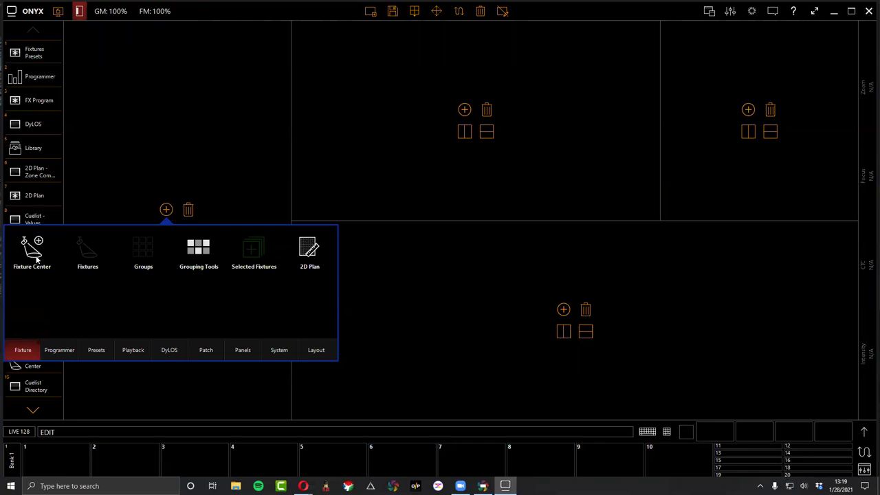
Put the Fixtures grid in the left pane and try an intensity presets panel up top.
{"action": "left_click", "coordinate": [87, 257]}
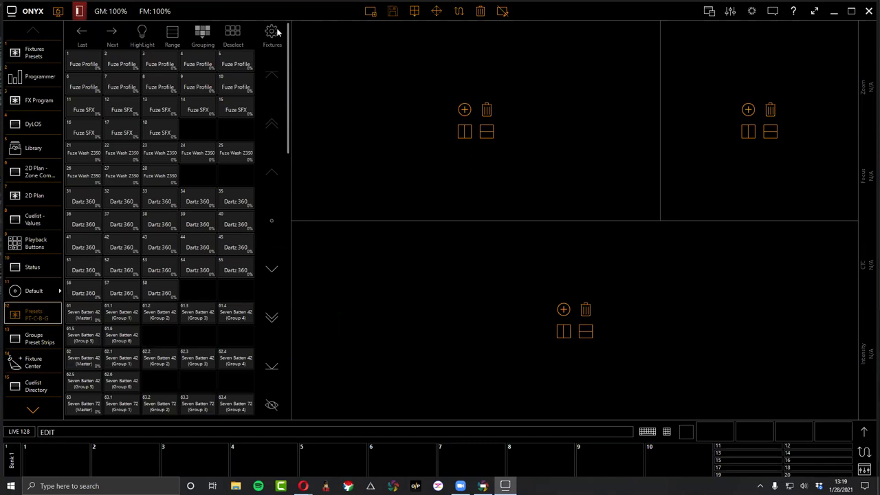
{"action": "left_click", "coordinate": [464, 110]}
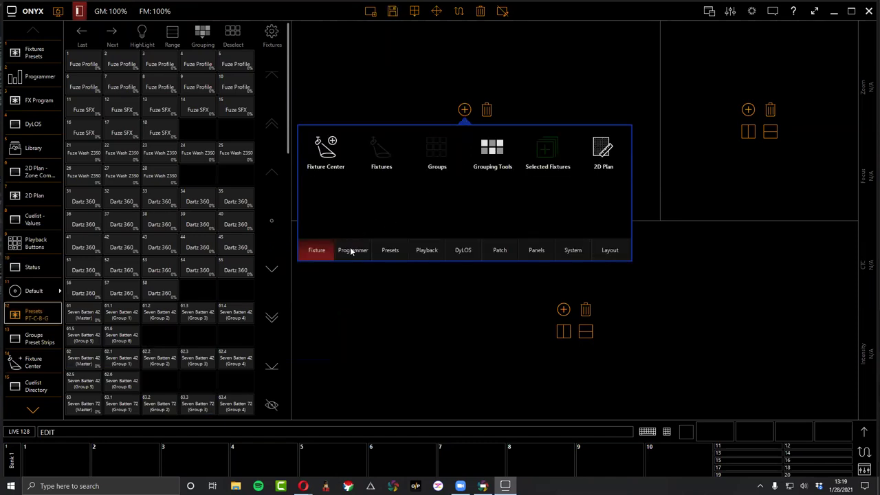
{"action": "left_click", "coordinate": [382, 250]}
{"action": "left_click", "coordinate": [324, 146]}
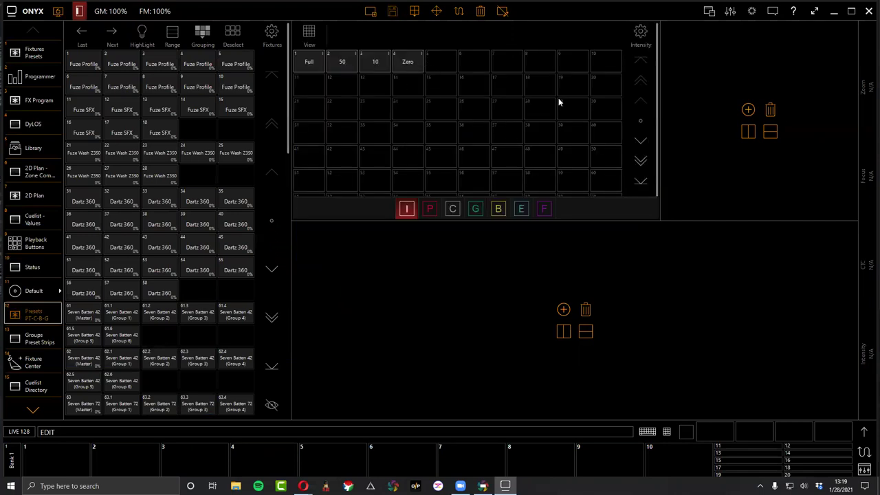
{"action": "left_click", "coordinate": [639, 32]}
{"action": "left_click", "coordinate": [637, 33]}
Remove the intensity presets pane and split the top area into two side-by-side panes.
{"action": "left_click", "coordinate": [480, 11]}
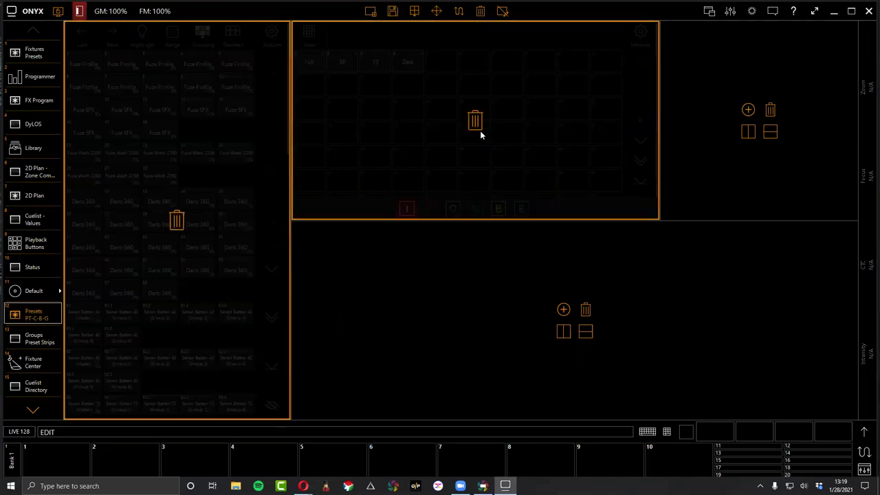
{"action": "left_click", "coordinate": [474, 122]}
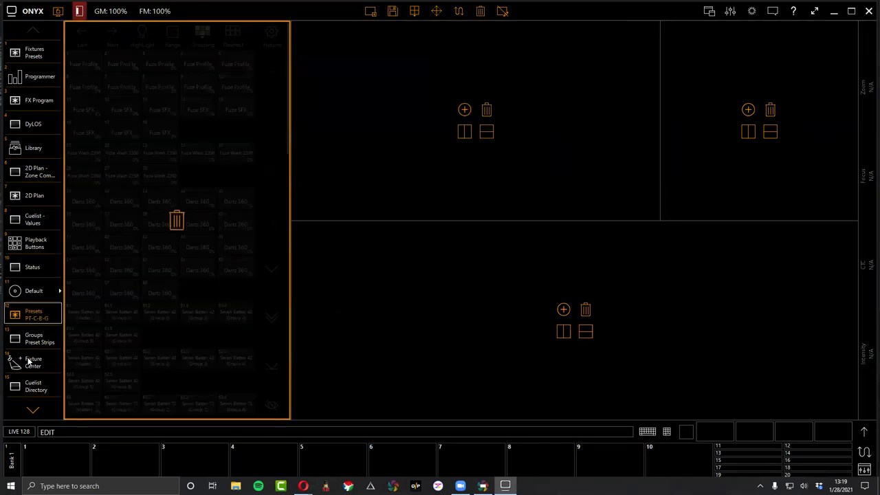
{"action": "left_click", "coordinate": [466, 132]}
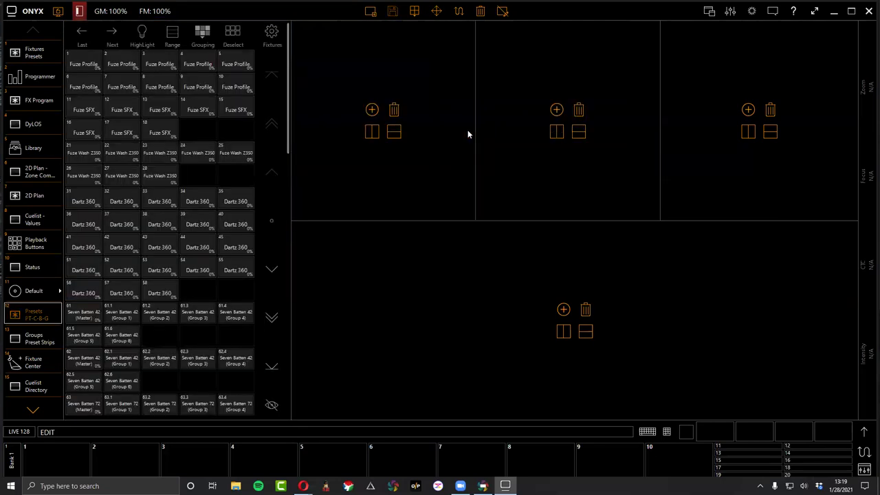
Split the top panes further and fill the first three with Intensity, Pan Tilt and Color presets.
{"action": "left_click", "coordinate": [376, 134]}
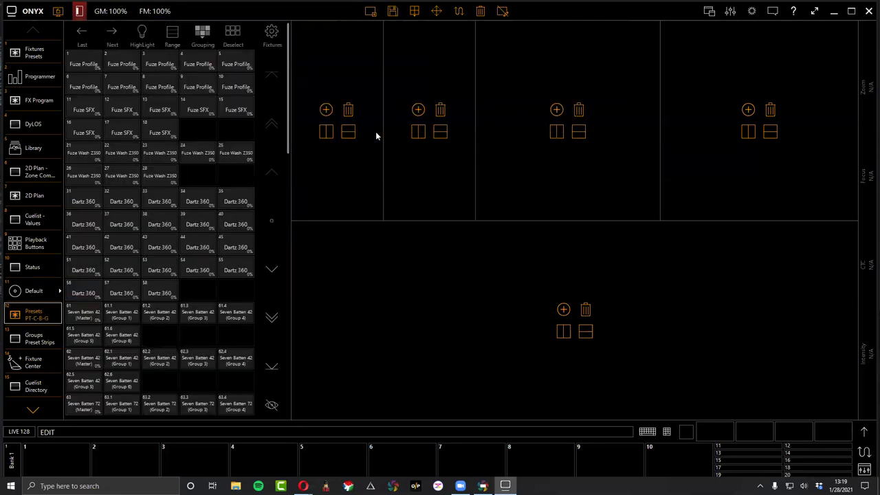
{"action": "left_click", "coordinate": [556, 133]}
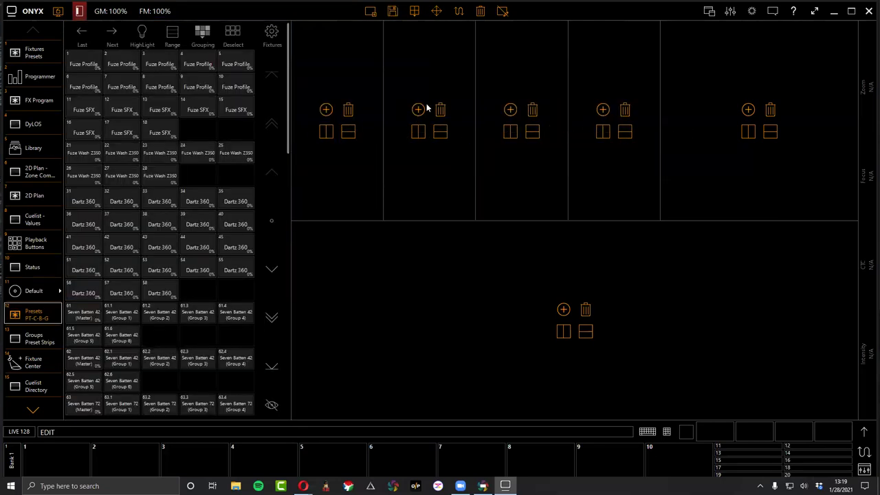
{"action": "left_click", "coordinate": [325, 111]}
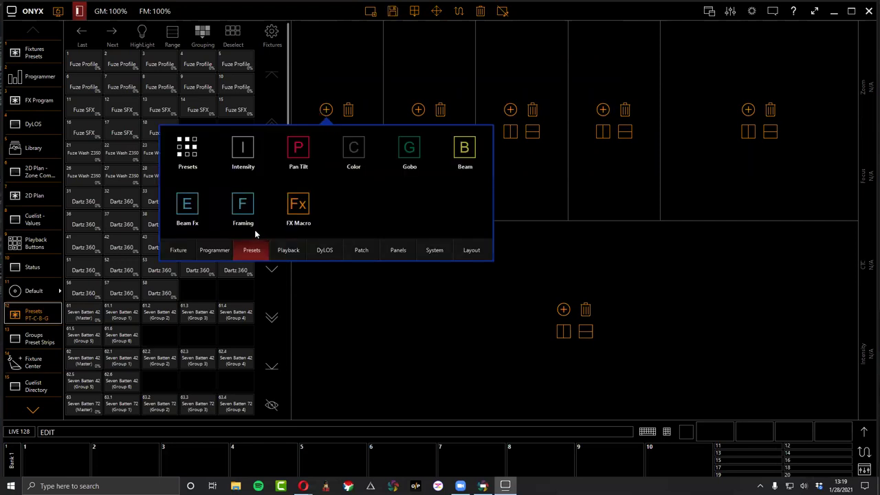
{"action": "left_click", "coordinate": [245, 159]}
{"action": "left_click", "coordinate": [418, 110]}
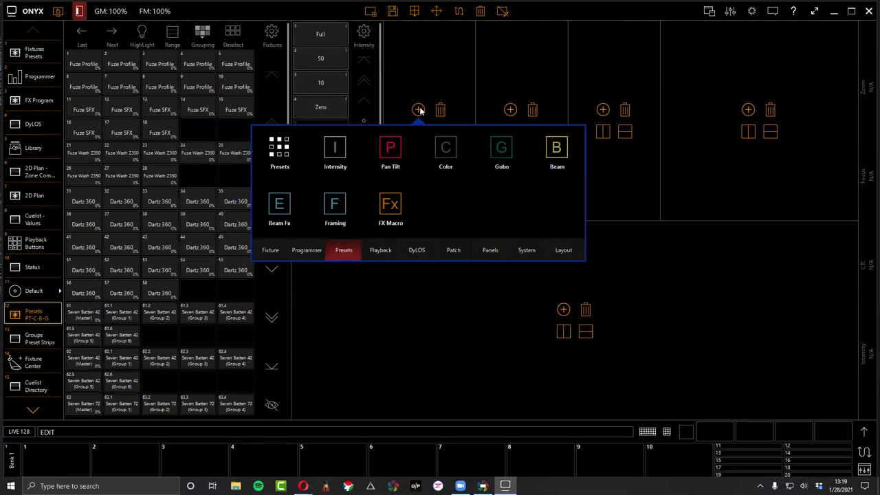
{"action": "left_click", "coordinate": [385, 151]}
{"action": "left_click", "coordinate": [510, 110]}
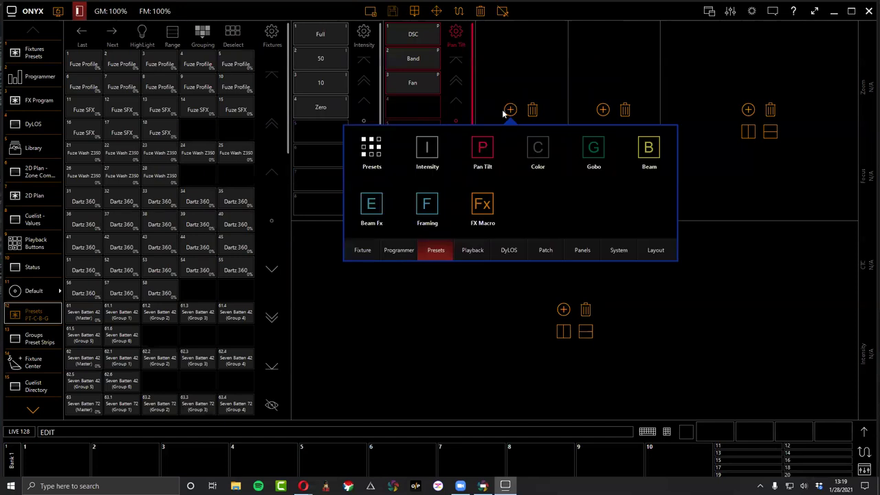
{"action": "left_click", "coordinate": [534, 151]}
Fill the remaining top panes with Gobo, Beam and Beam Fx presets.
{"action": "left_click", "coordinate": [603, 110]}
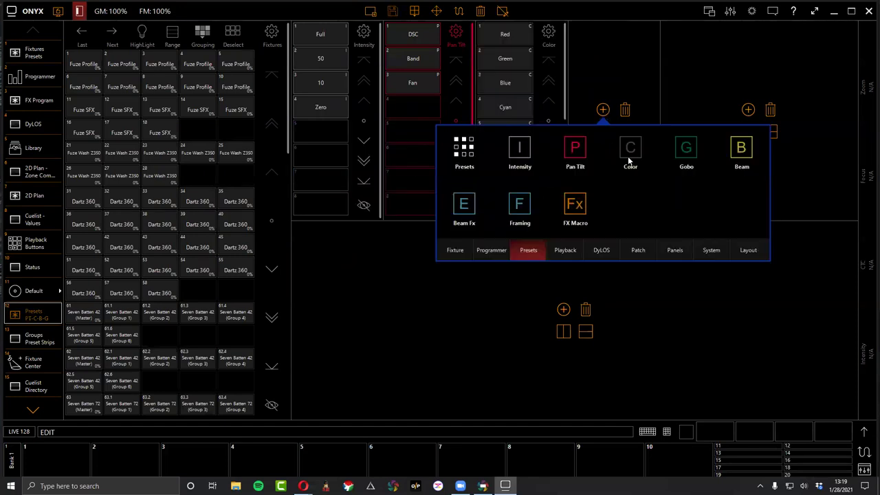
{"action": "left_click", "coordinate": [683, 146]}
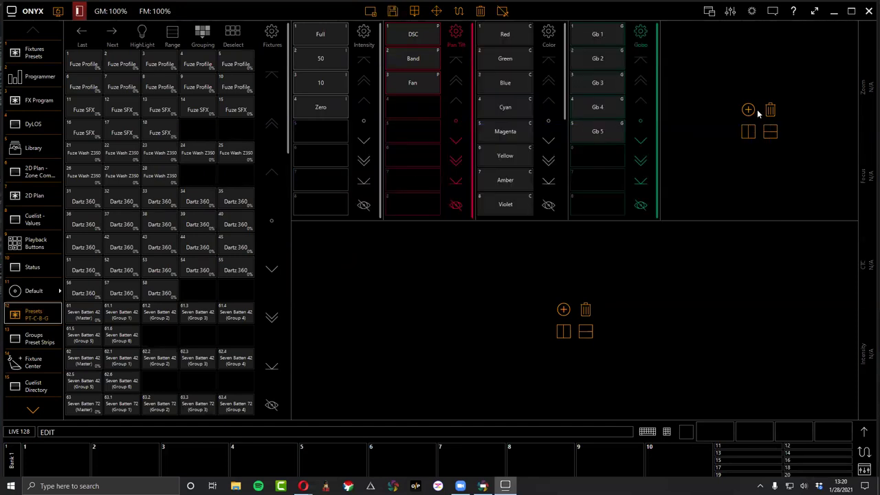
{"action": "left_click", "coordinate": [697, 109]}
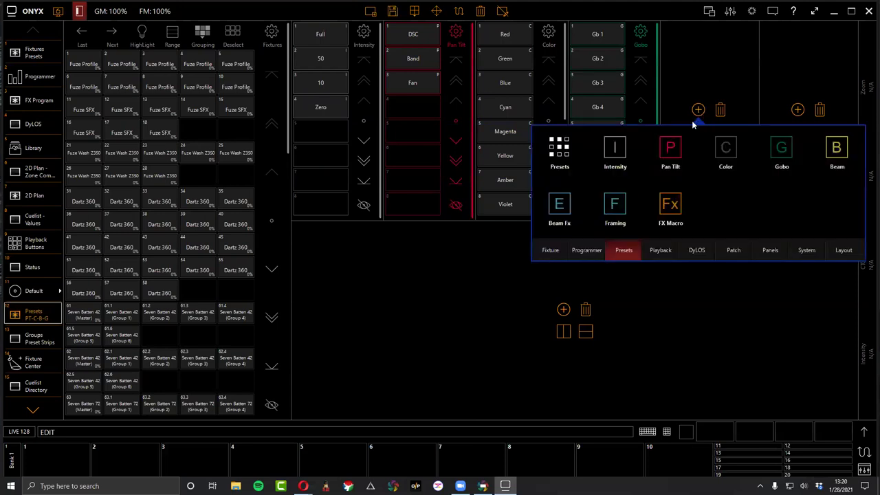
{"action": "left_click", "coordinate": [837, 145]}
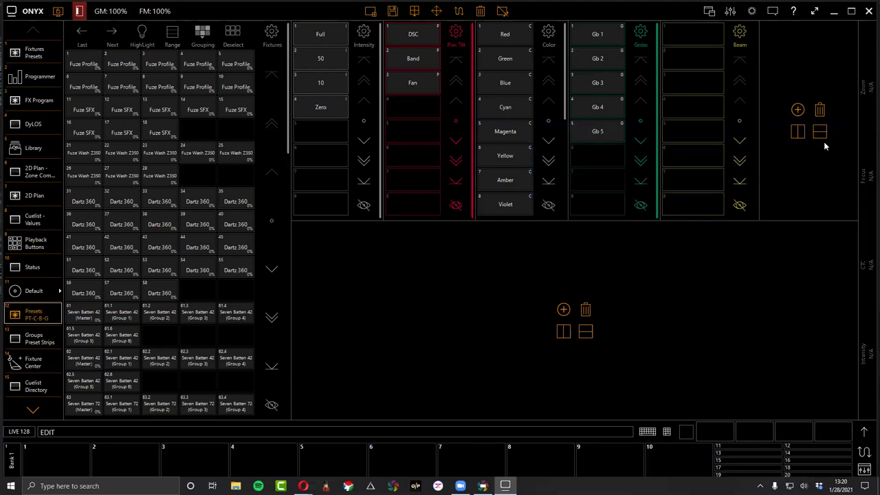
{"action": "left_click", "coordinate": [797, 110]}
{"action": "left_click", "coordinate": [565, 214]}
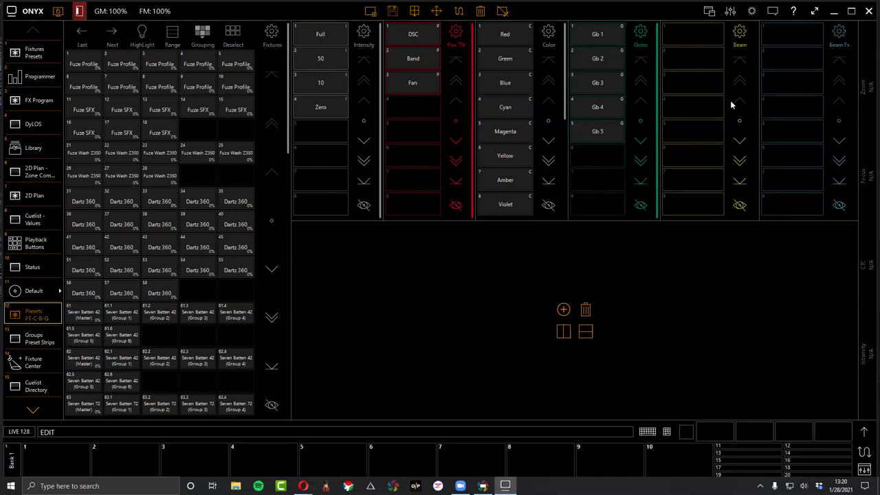
{"action": "left_click", "coordinate": [562, 310]}
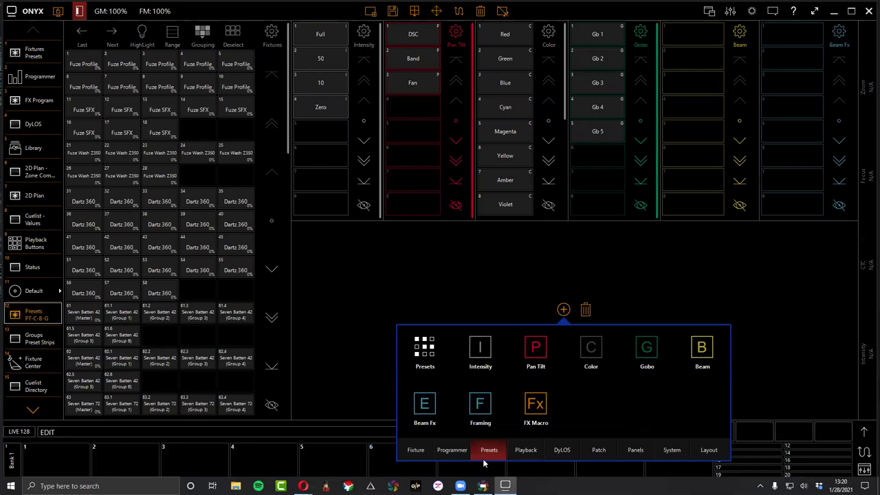
Put the Programmer panel in the bottom pane and begin storing the view over location 2.
{"action": "left_click", "coordinate": [448, 450]}
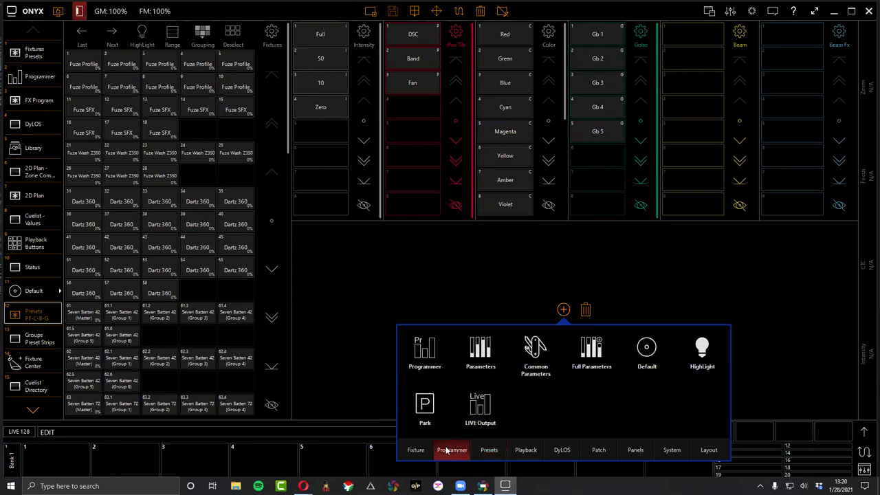
{"action": "left_click", "coordinate": [424, 347]}
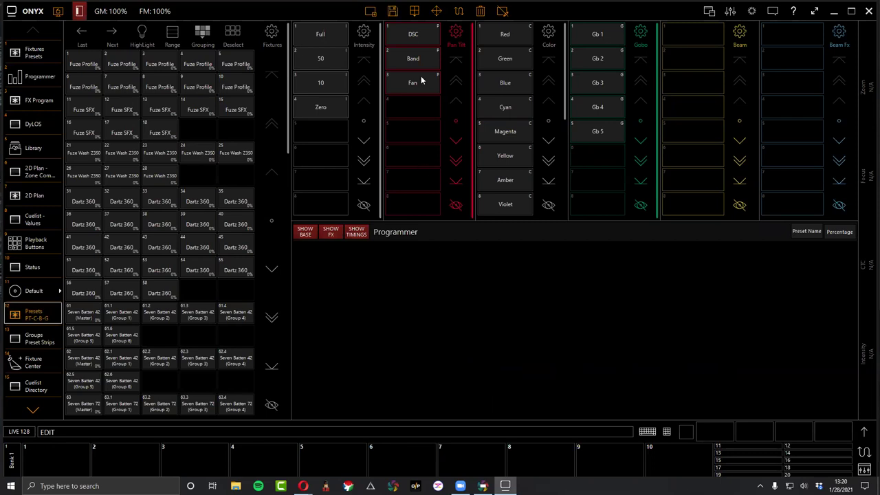
{"action": "left_click", "coordinate": [391, 11]}
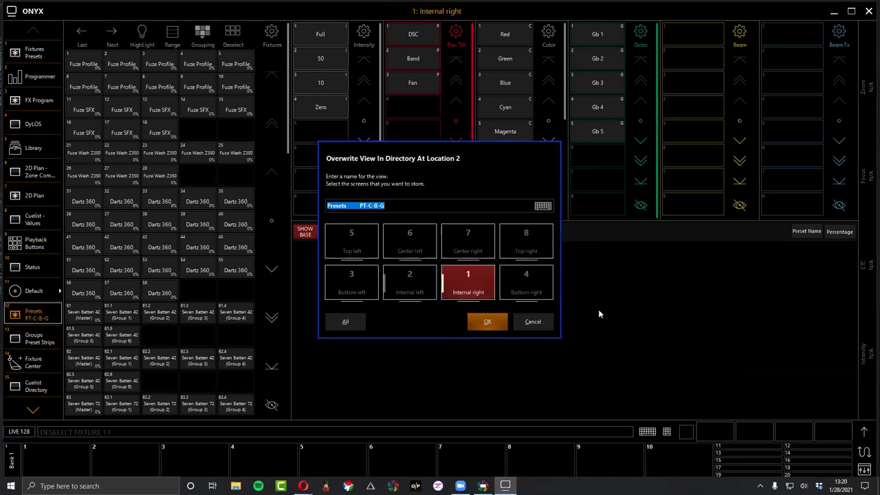
Overwrite view 2 as 'Fixtures - Intensity - Pan Tilt' for screen 1 Internal right only.
{"action": "left_click", "coordinate": [303, 486]}
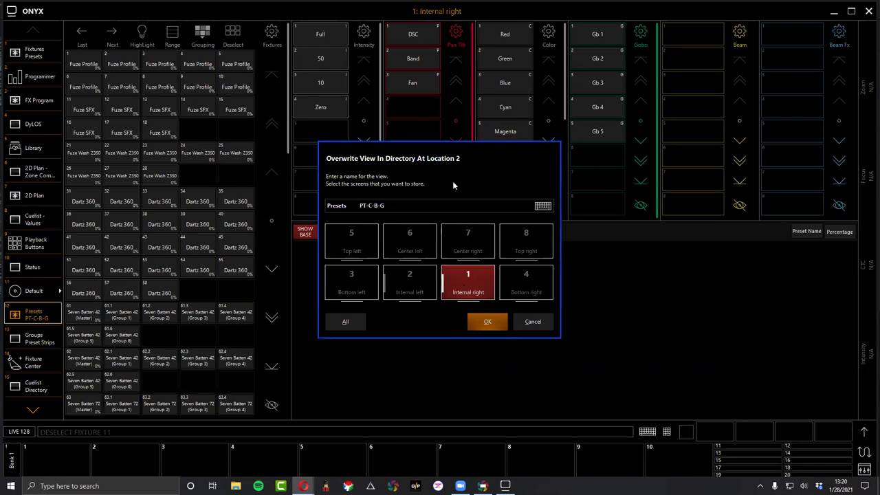
{"action": "left_click", "coordinate": [451, 210]}
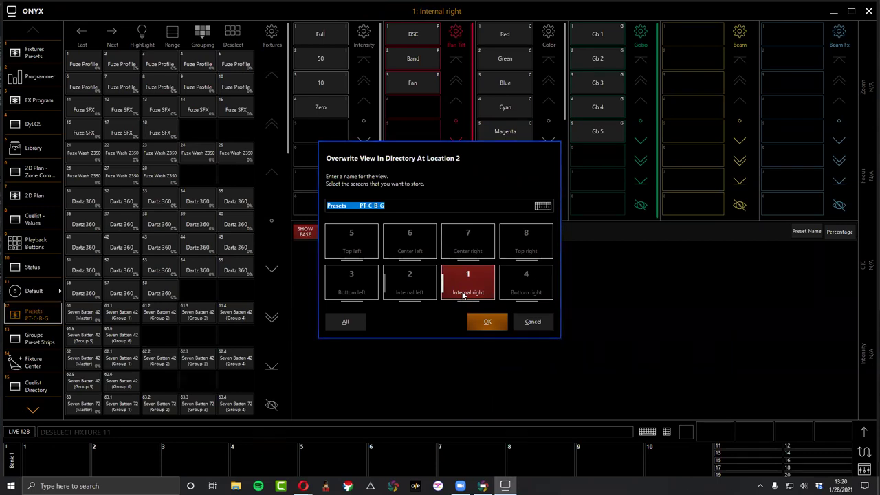
{"action": "left_click", "coordinate": [416, 280]}
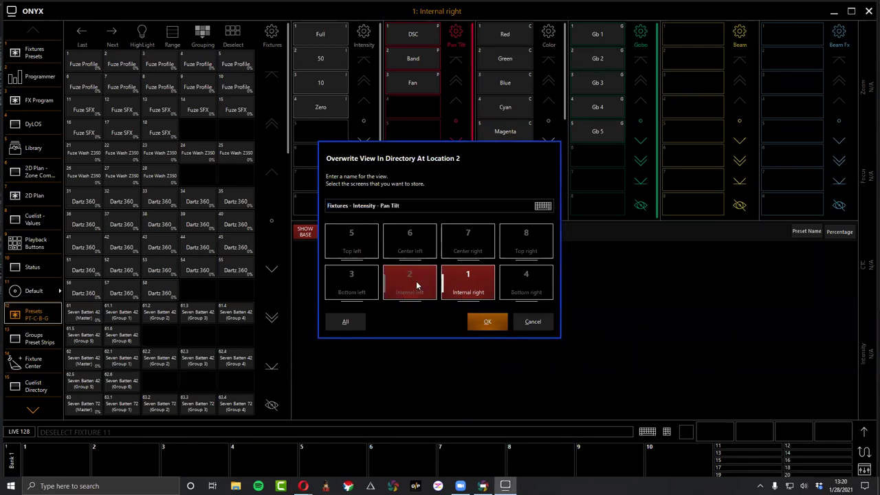
{"action": "left_click", "coordinate": [407, 280]}
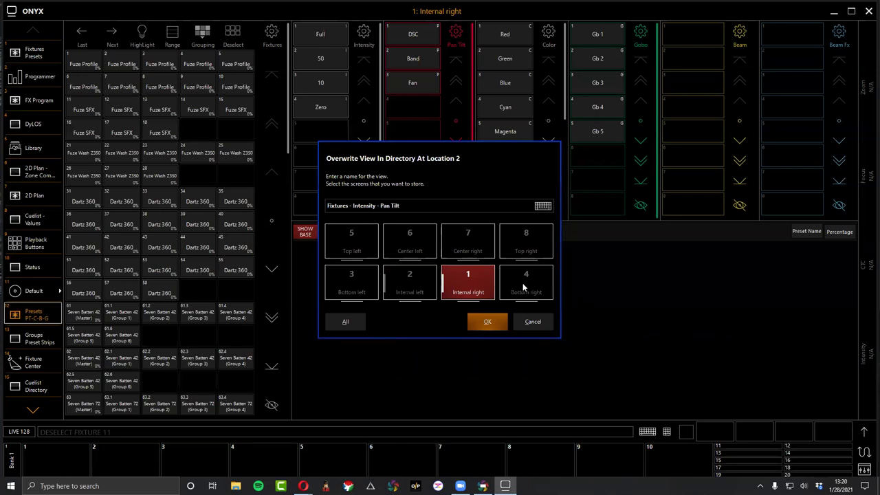
{"action": "left_click", "coordinate": [523, 282]}
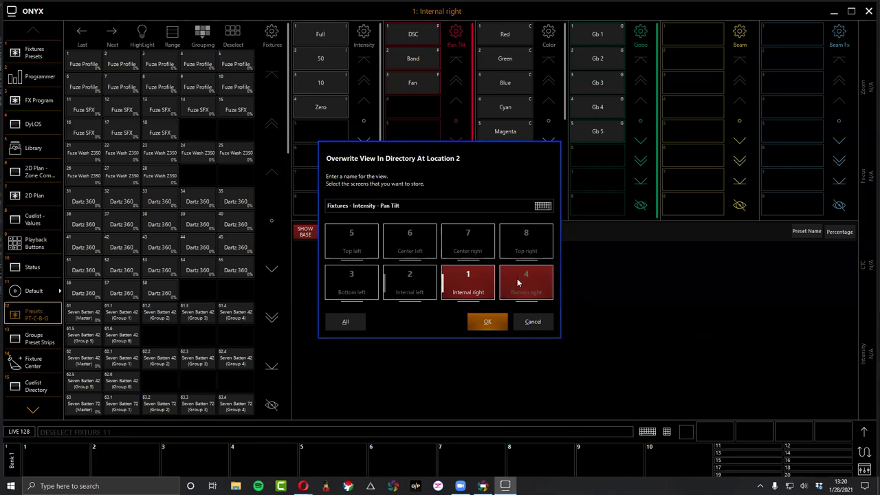
{"action": "left_click", "coordinate": [517, 282]}
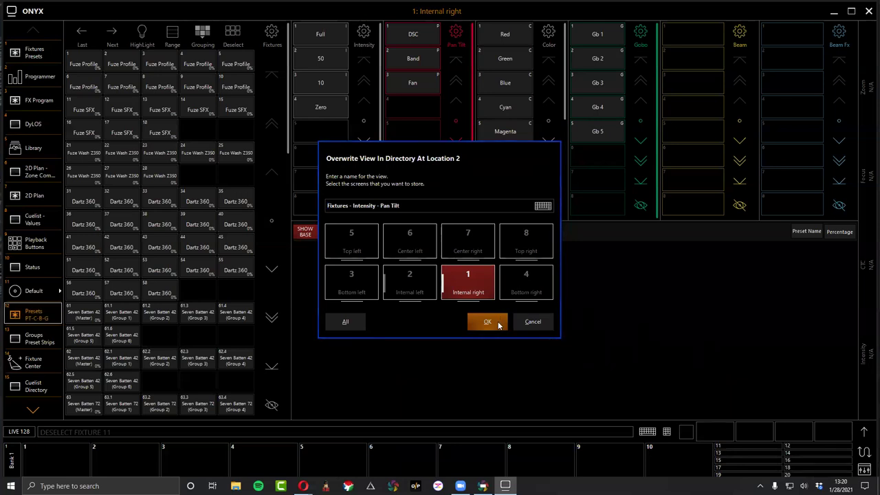
{"action": "mouse_move", "coordinate": [401, 205]}
{"action": "left_mouse_down"}
{"action": "mouse_move", "coordinate": [295, 205]}
{"action": "mouse_move", "coordinate": [385, 206]}
{"action": "mouse_move", "coordinate": [297, 220]}
{"action": "mouse_move", "coordinate": [402, 205]}
{"action": "left_mouse_up"}
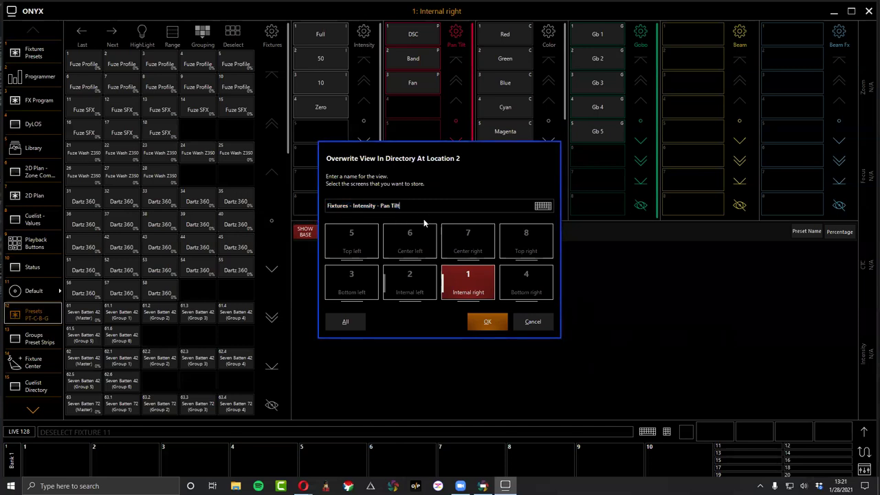
{"action": "left_click", "coordinate": [485, 321]}
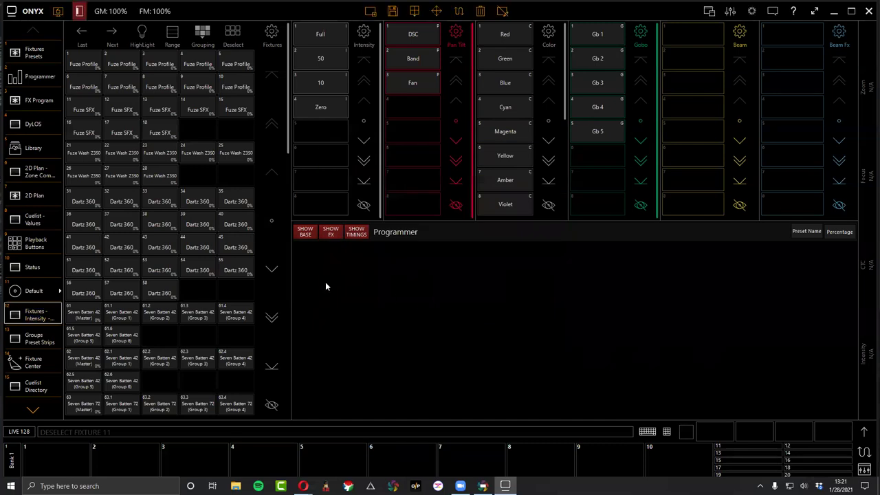
Drag the horizontal splitter down so the preset panes grow taller and the Programmer sits lower.
{"action": "left_click", "coordinate": [437, 10]}
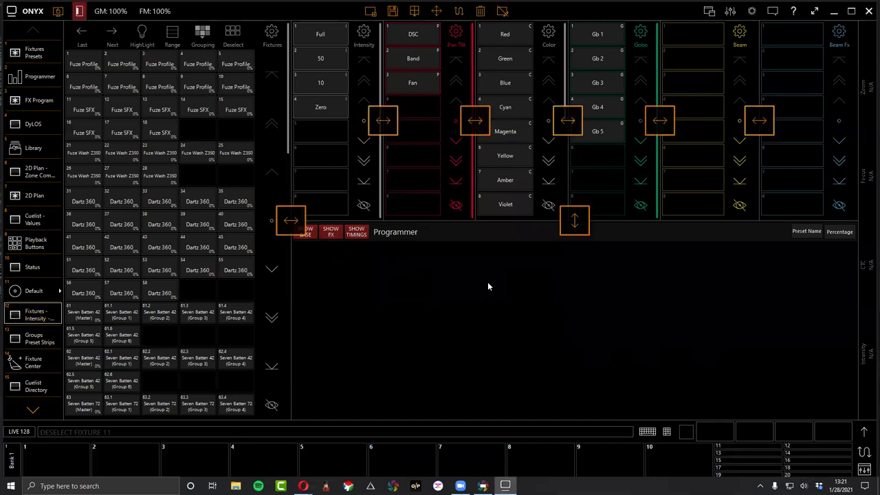
{"action": "left_click_drag", "start_coordinate": [565, 220], "coordinate": [589, 226]}
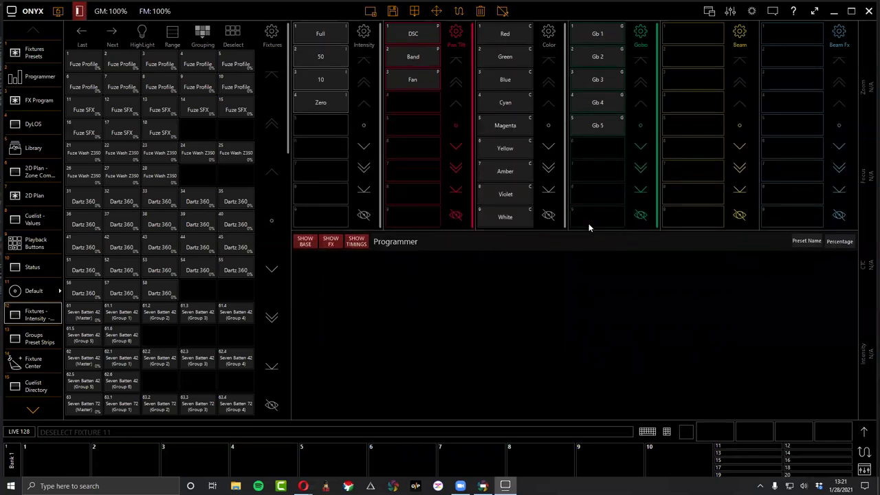
{"action": "left_click", "coordinate": [22, 315]}
Lock the workspace layout of the saved view.
{"action": "right_click", "coordinate": [39, 321]}
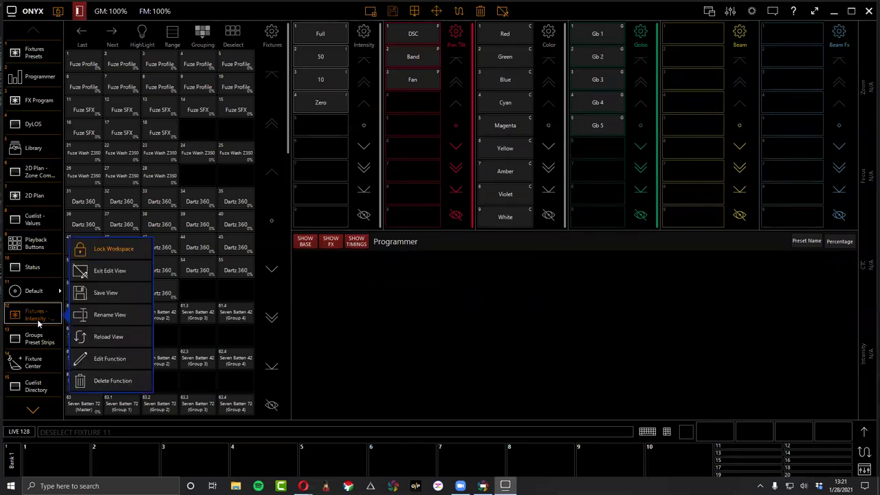
{"action": "left_click", "coordinate": [94, 253]}
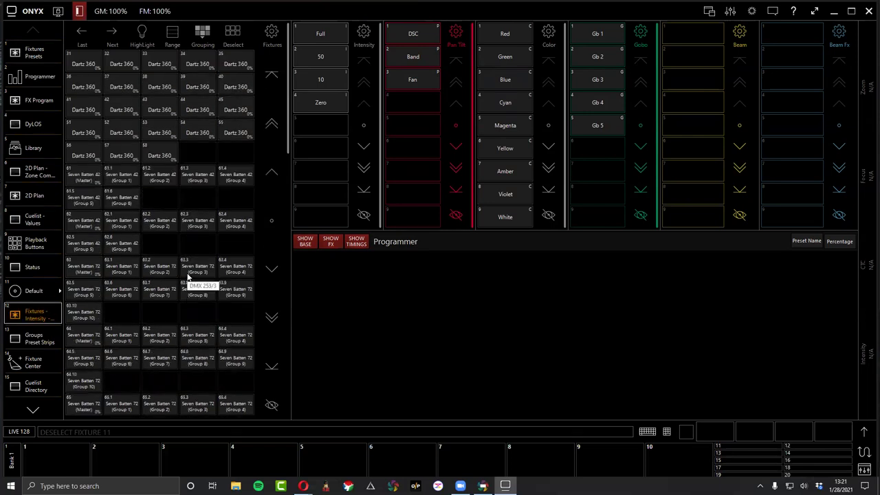
{"action": "scroll", "coordinate": [190, 277], "scroll_direction": "down", "scroll_amount": 10}
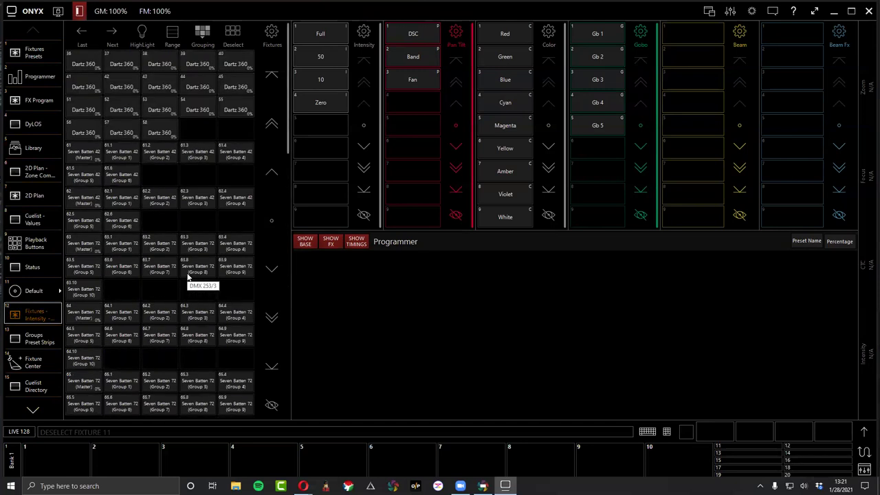
{"action": "scroll", "coordinate": [190, 277], "scroll_direction": "up", "scroll_amount": 8}
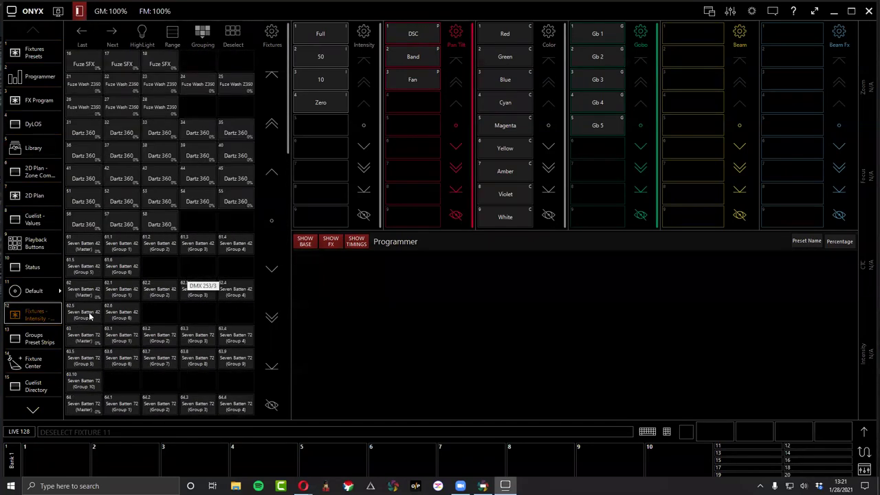
Unlock the Fixtures - Intensity - Pan Tilt view for editing.
{"action": "left_click", "coordinate": [45, 316]}
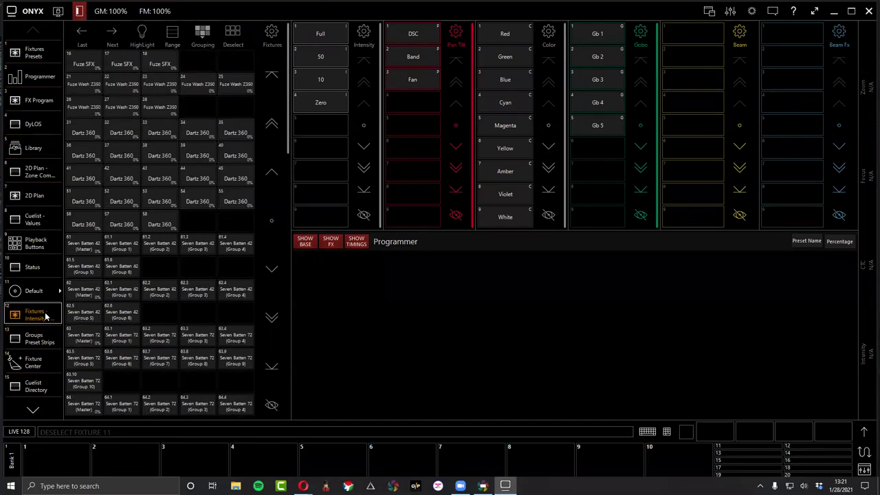
{"action": "right_click", "coordinate": [45, 316]}
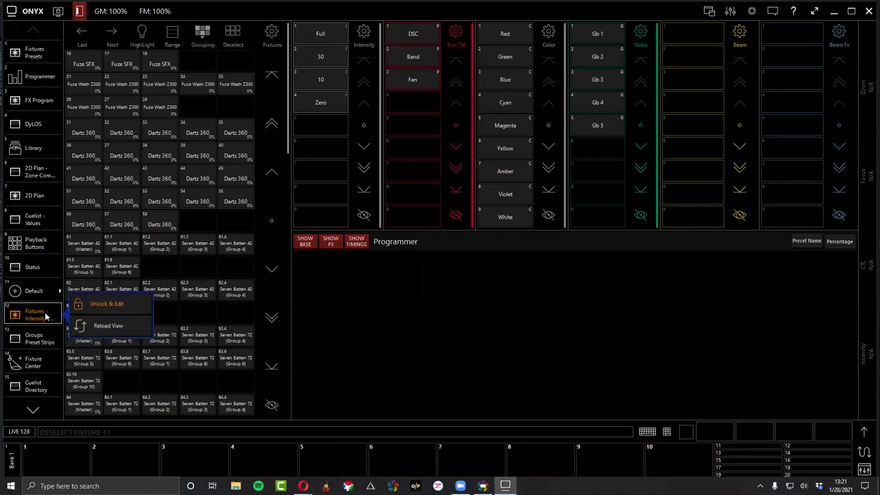
{"action": "left_click", "coordinate": [97, 308]}
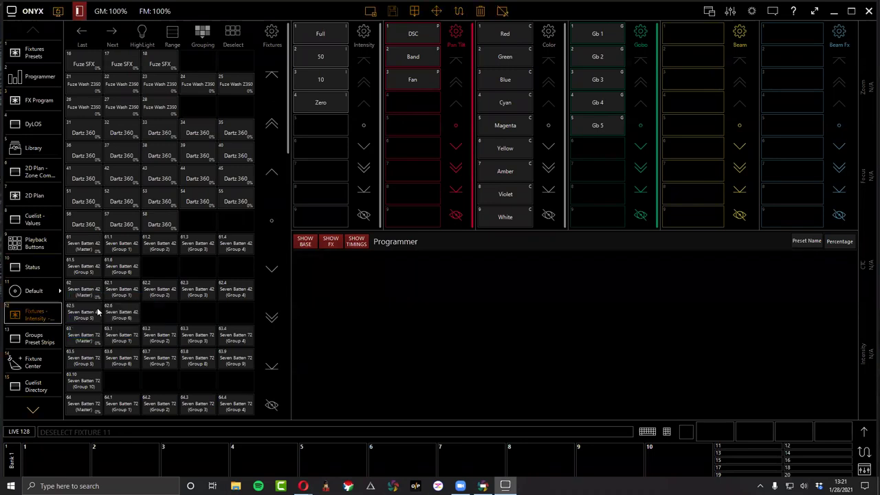
Save the resized layout over the existing view and reload it.
{"action": "left_click", "coordinate": [392, 11]}
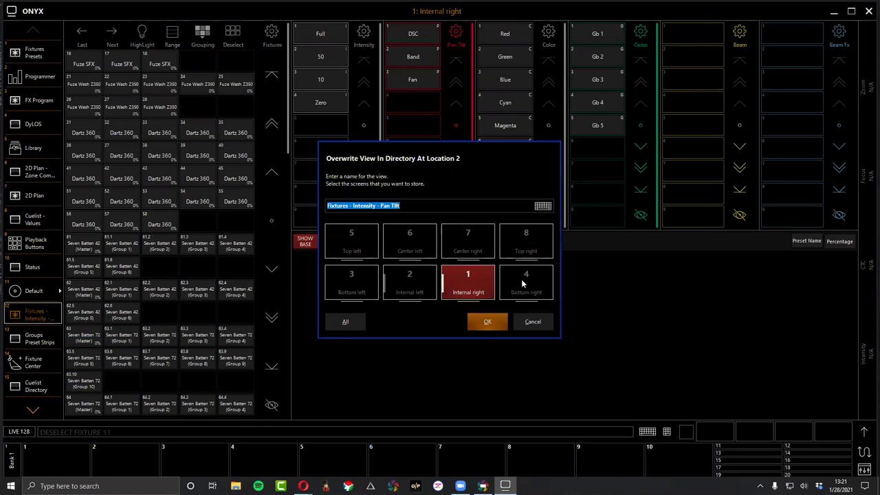
{"action": "left_click", "coordinate": [488, 320]}
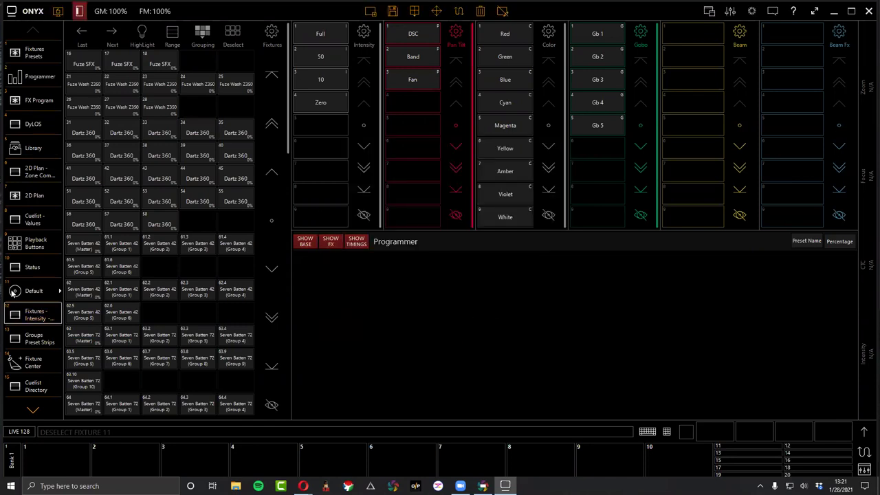
{"action": "scroll", "coordinate": [147, 268], "scroll_direction": "down", "scroll_amount": 5}
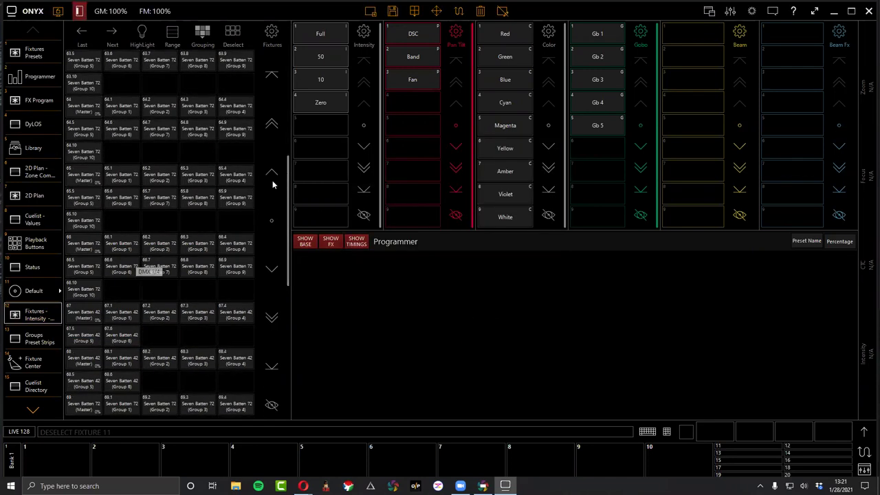
{"action": "scroll", "coordinate": [220, 230], "scroll_direction": "down", "scroll_amount": 5}
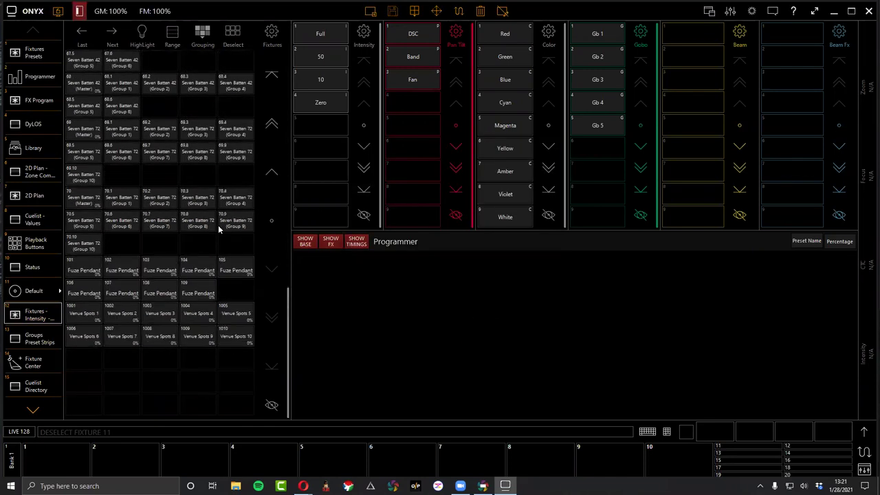
{"action": "left_click", "coordinate": [19, 317]}
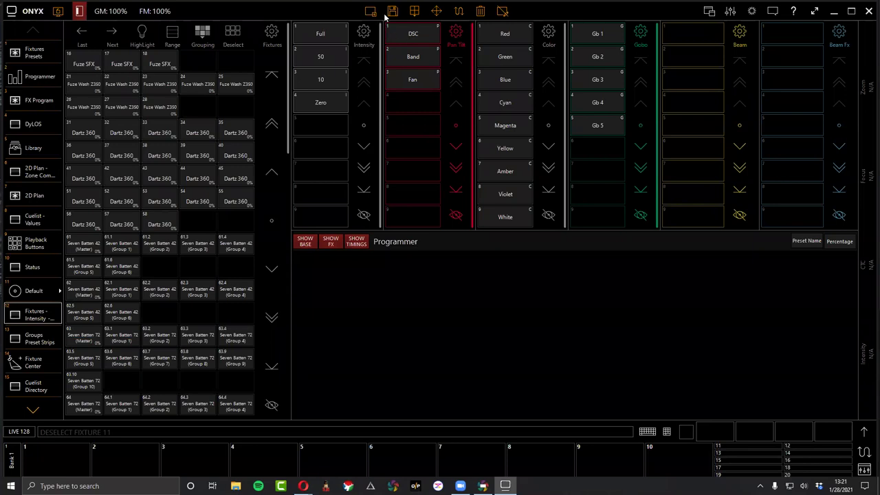
Go to the Displays page in the ONYX settings menu for the Internal right display.
{"action": "left_click", "coordinate": [26, 11]}
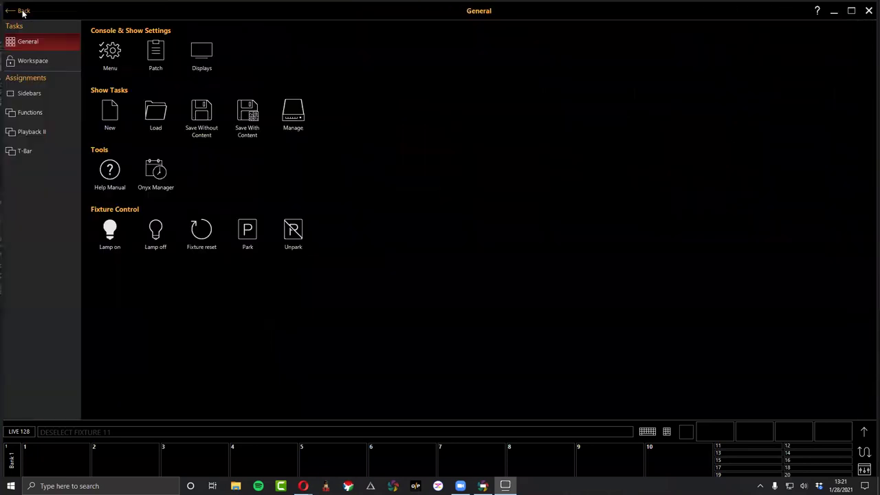
{"action": "left_click", "coordinate": [114, 56]}
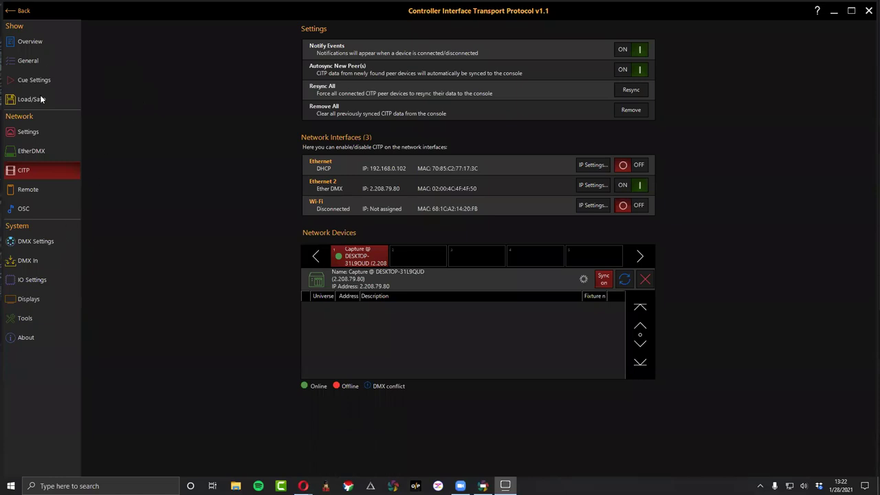
{"action": "left_click", "coordinate": [37, 41]}
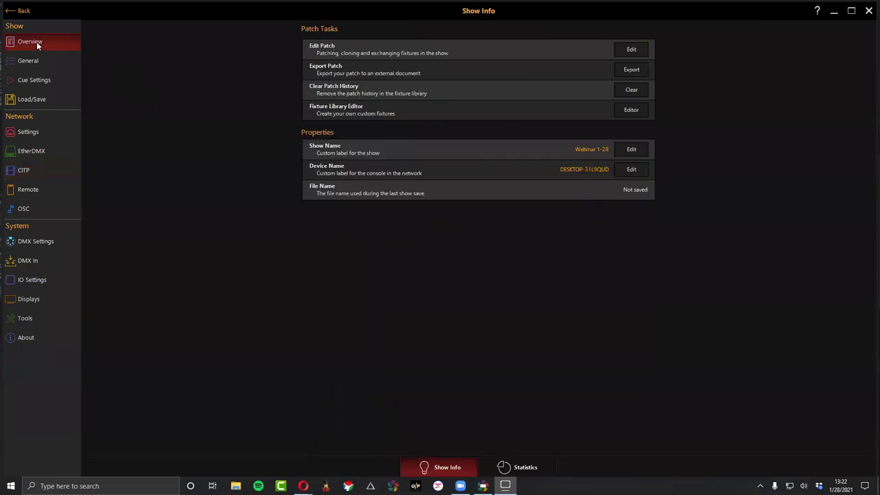
{"action": "left_click", "coordinate": [41, 65]}
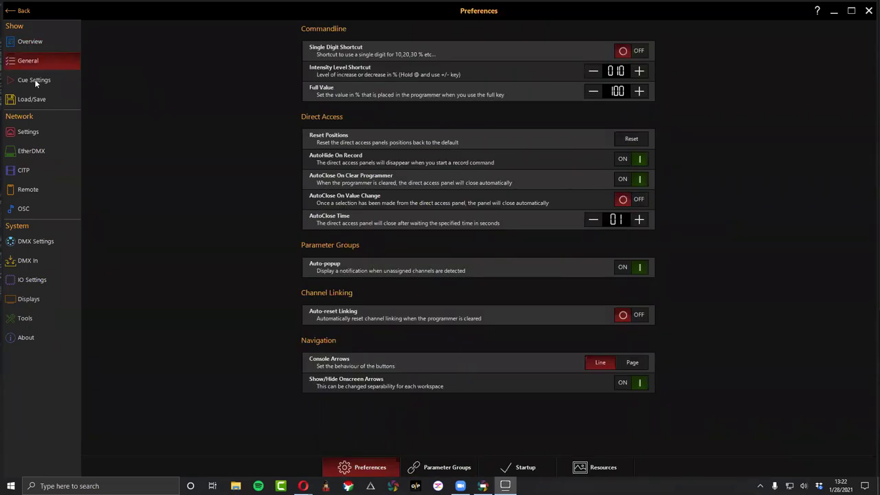
{"action": "left_click", "coordinate": [33, 299]}
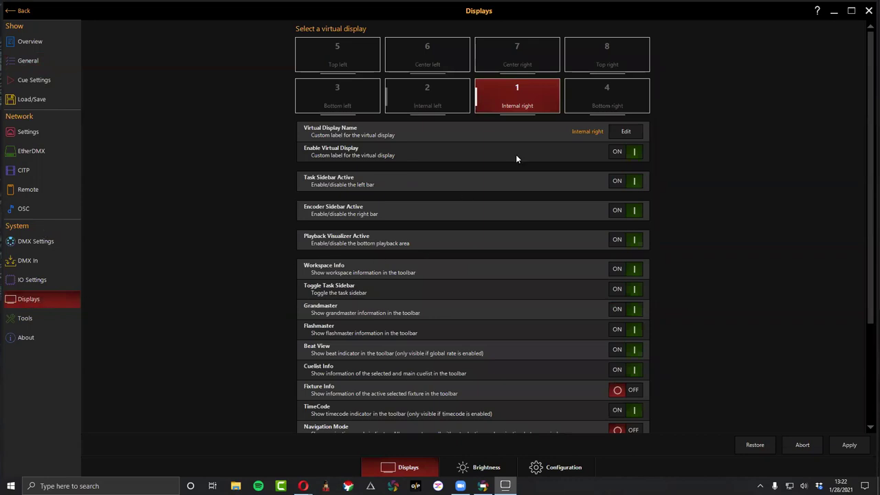
Switch off the task sidebar, encoder sidebar and playback visualizer, then apply.
{"action": "left_click", "coordinate": [624, 183]}
{"action": "left_click", "coordinate": [624, 184]}
{"action": "left_click", "coordinate": [631, 214]}
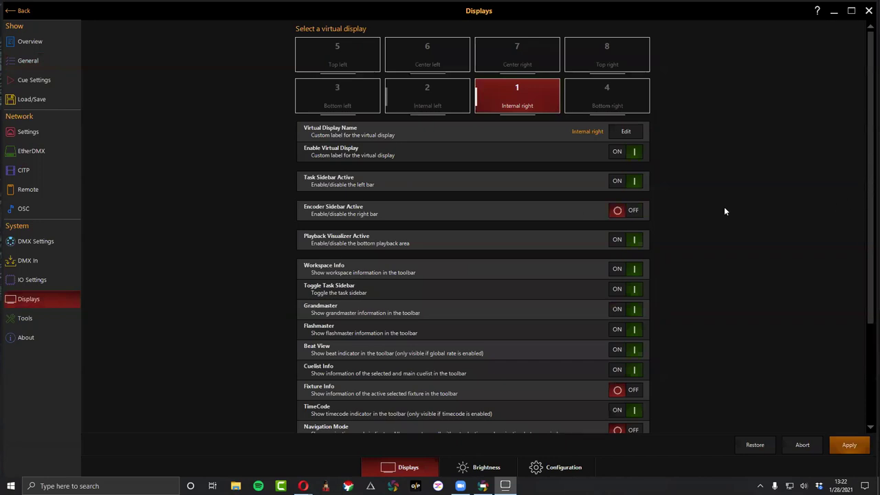
{"action": "left_click", "coordinate": [624, 180]}
{"action": "left_click", "coordinate": [619, 241]}
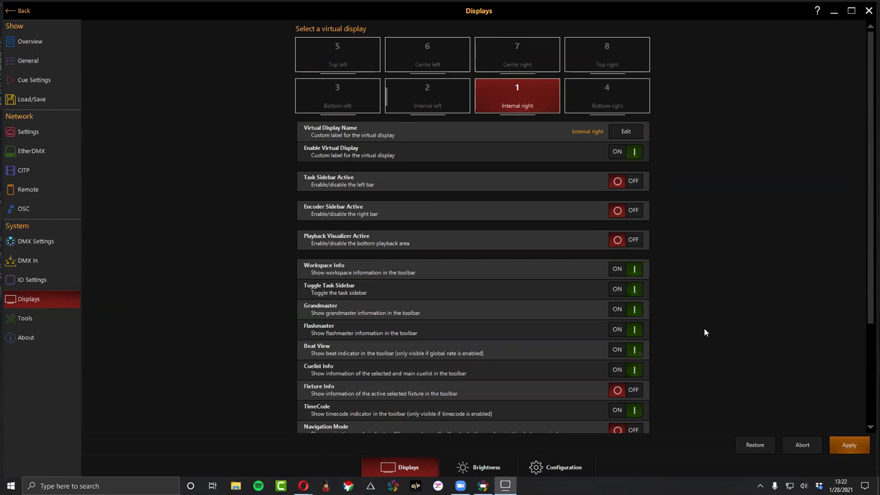
{"action": "left_click", "coordinate": [15, 16]}
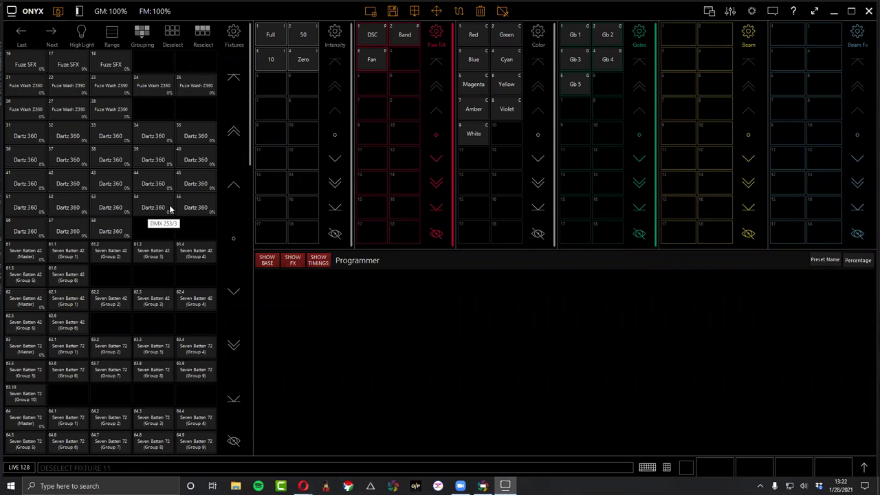
Turn the task sidebar, encoder sidebar and playback visualizer back on for display 1 and apply.
{"action": "left_click", "coordinate": [12, 12]}
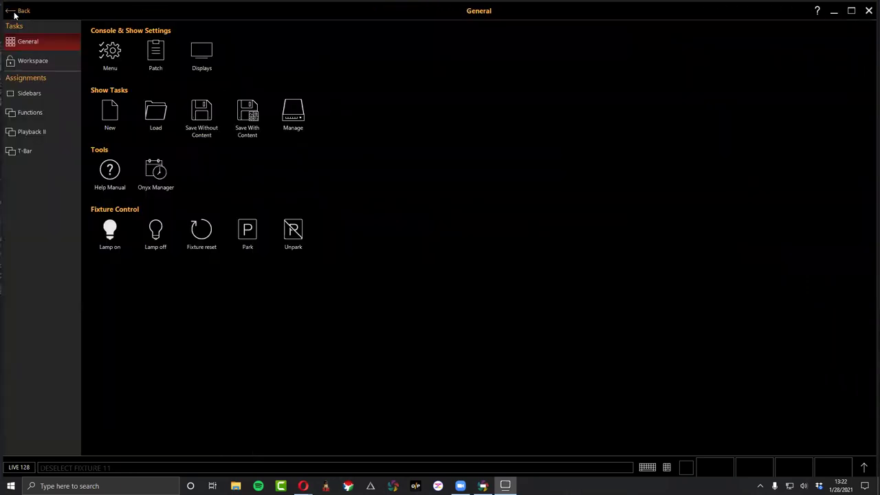
{"action": "left_click", "coordinate": [100, 54]}
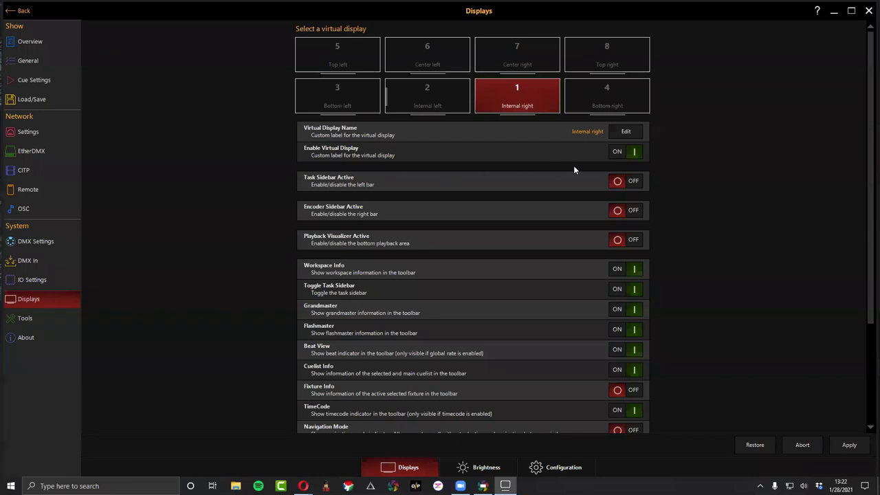
{"action": "left_click", "coordinate": [627, 181]}
{"action": "left_click", "coordinate": [626, 210]}
{"action": "left_click", "coordinate": [629, 239]}
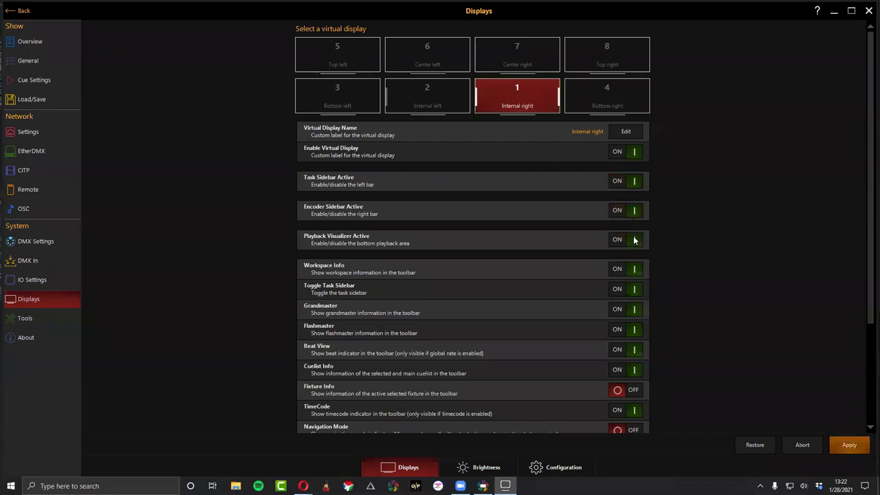
{"action": "left_click", "coordinate": [850, 445]}
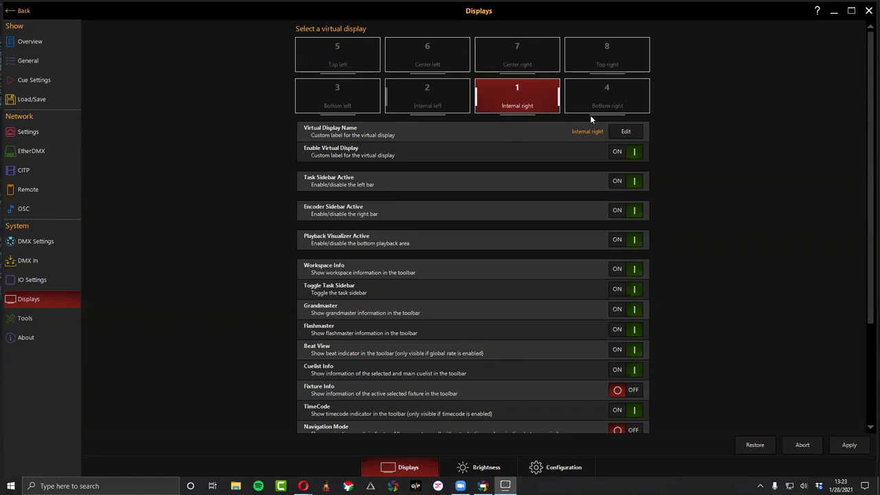
Enable the Bottom right virtual display 4 and apply.
{"action": "left_click", "coordinate": [628, 102]}
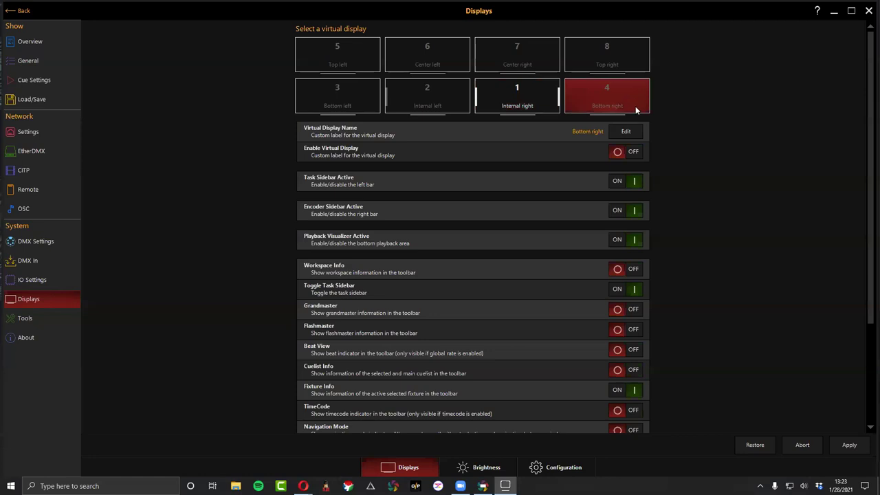
{"action": "left_click", "coordinate": [638, 151]}
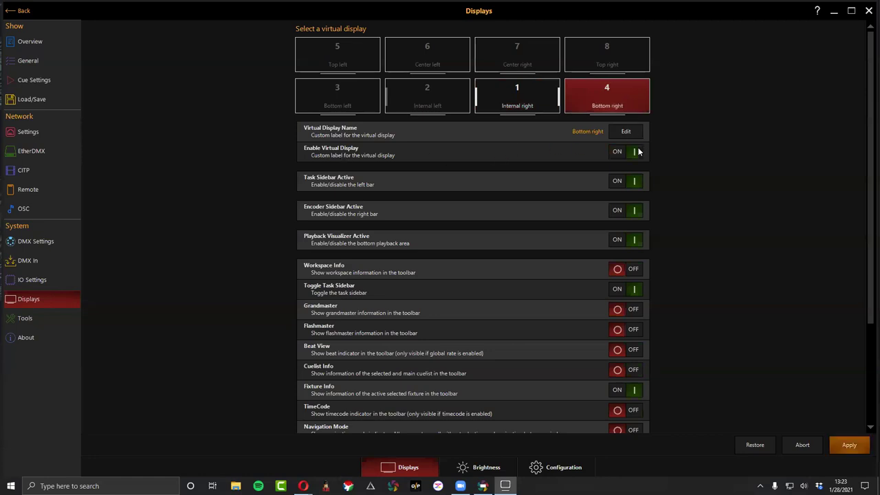
{"action": "left_click", "coordinate": [844, 445]}
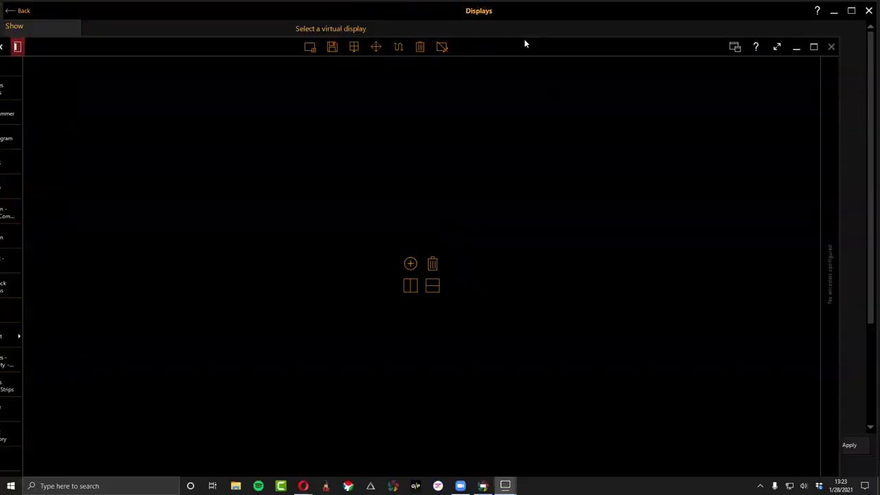
Move and restore the new display window, then disable virtual display 4 again.
{"action": "left_click_drag", "start_coordinate": [524, 40], "coordinate": [552, 33]}
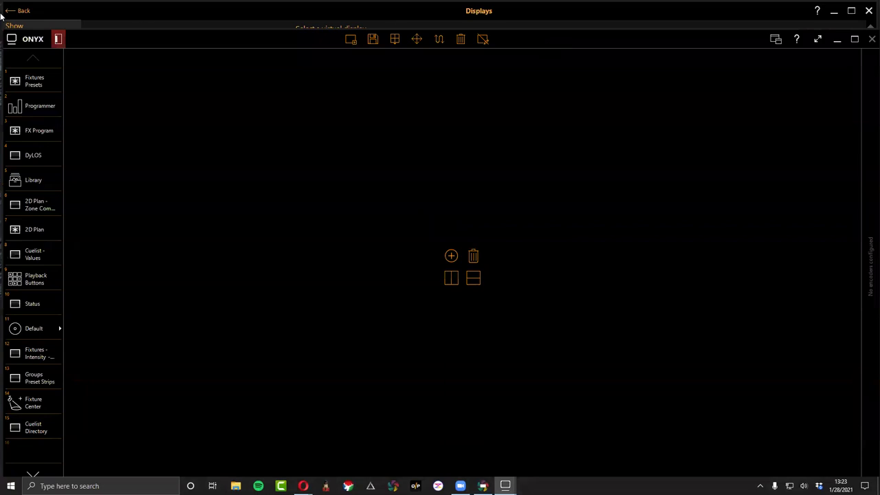
{"action": "double_click", "coordinate": [105, 39]}
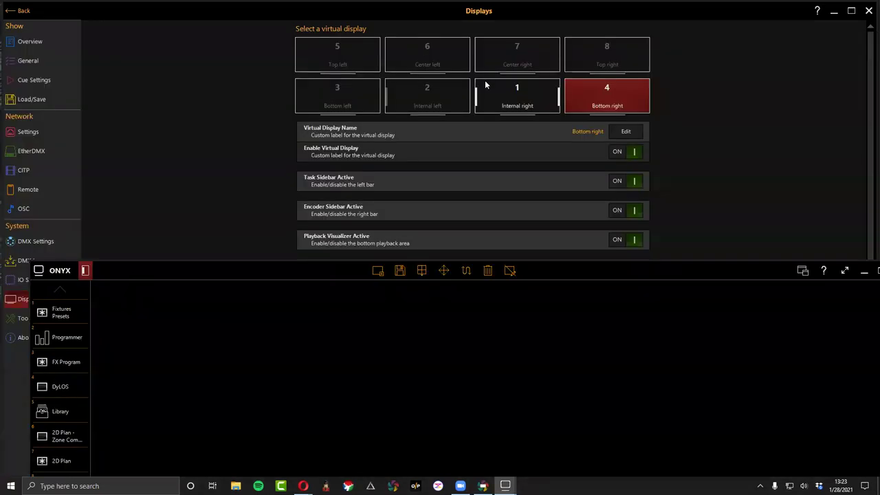
{"action": "left_click", "coordinate": [630, 152]}
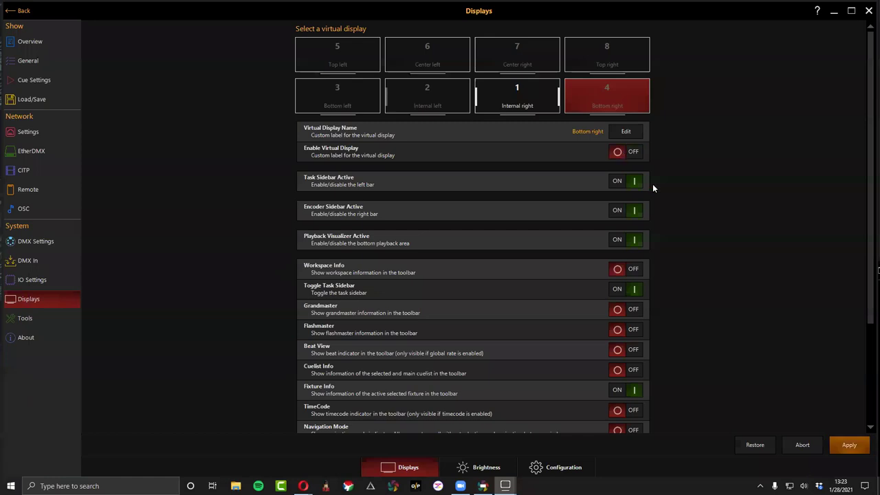
{"action": "left_click", "coordinate": [848, 445]}
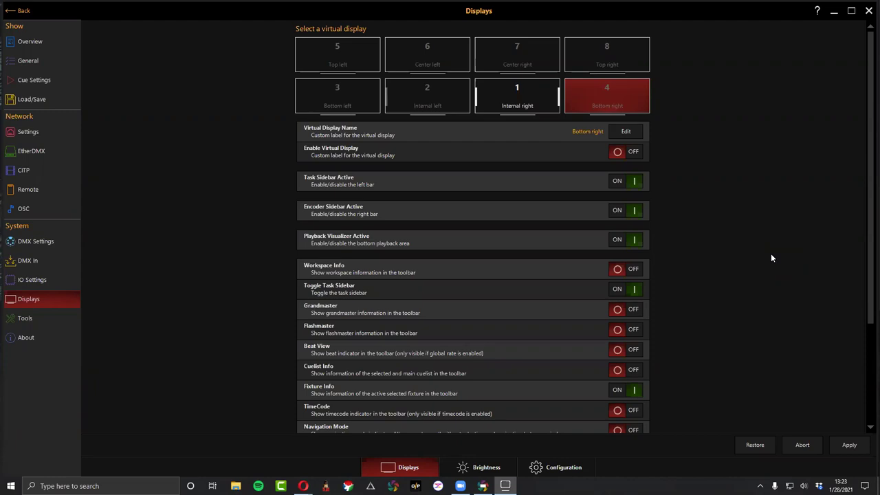
Set Wing(s) brightness to full, lower NX Touch / M-Touch brightness, and go back to the workspace.
{"action": "scroll", "coordinate": [662, 261], "scroll_direction": "down", "scroll_amount": 5}
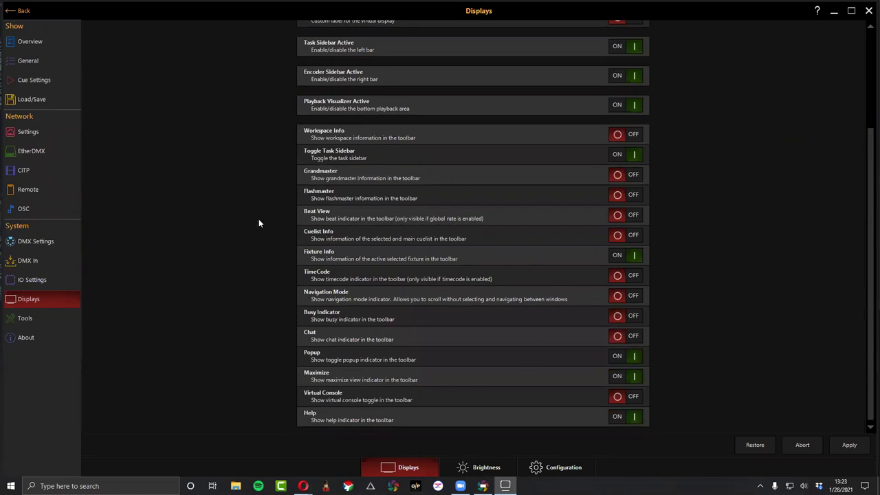
{"action": "scroll", "coordinate": [465, 198], "scroll_direction": "down", "scroll_amount": 1}
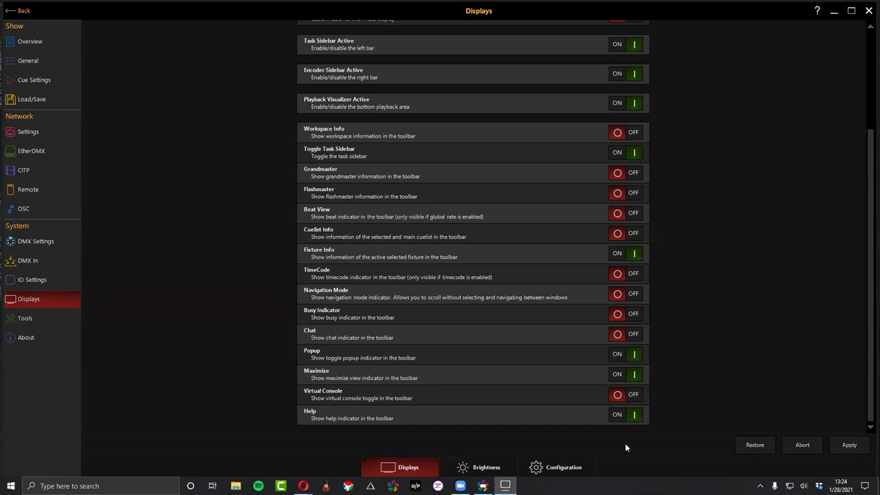
{"action": "left_click", "coordinate": [486, 467]}
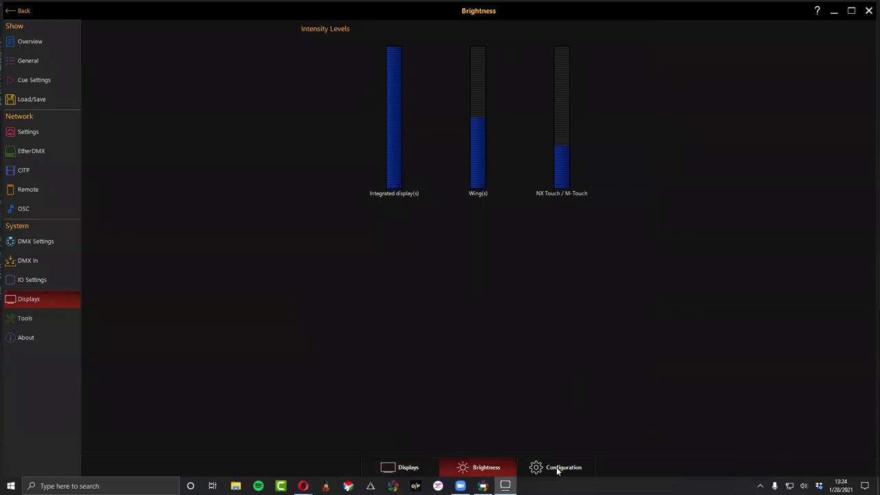
{"action": "left_click_drag", "start_coordinate": [463, 112], "coordinate": [394, 12]}
{"action": "left_click_drag", "start_coordinate": [551, 91], "coordinate": [547, 166]}
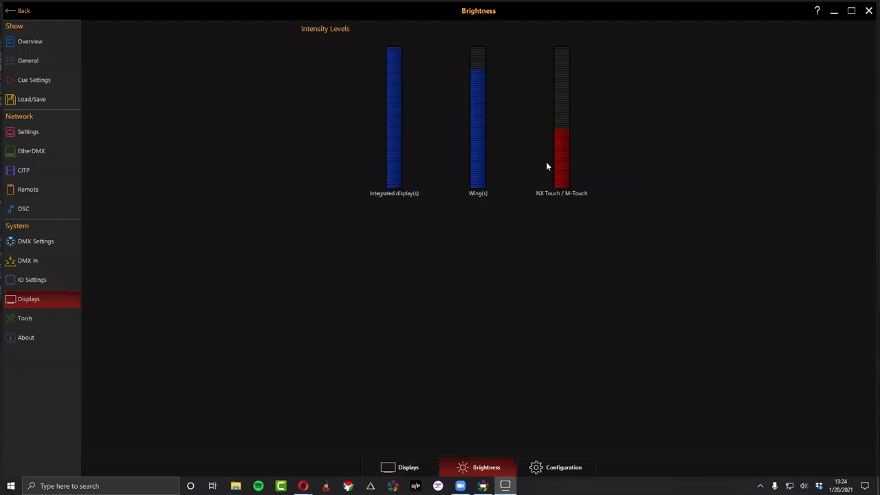
{"action": "left_click", "coordinate": [561, 466]}
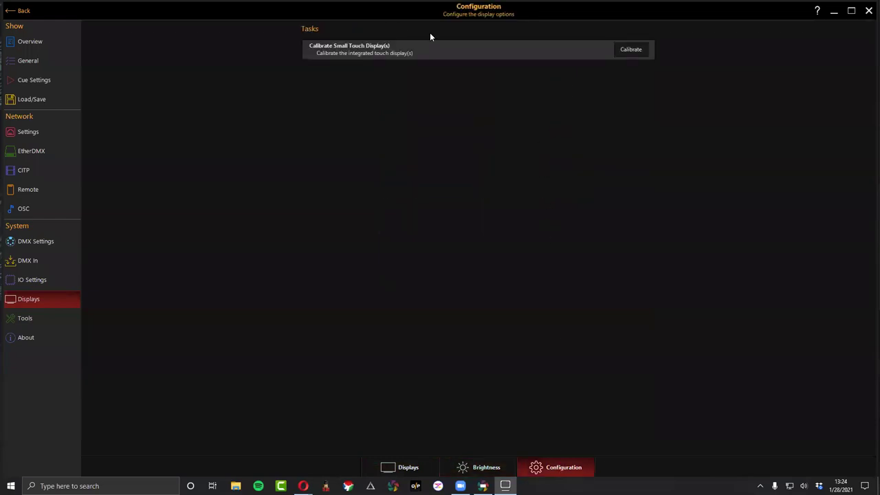
{"action": "left_click", "coordinate": [20, 12]}
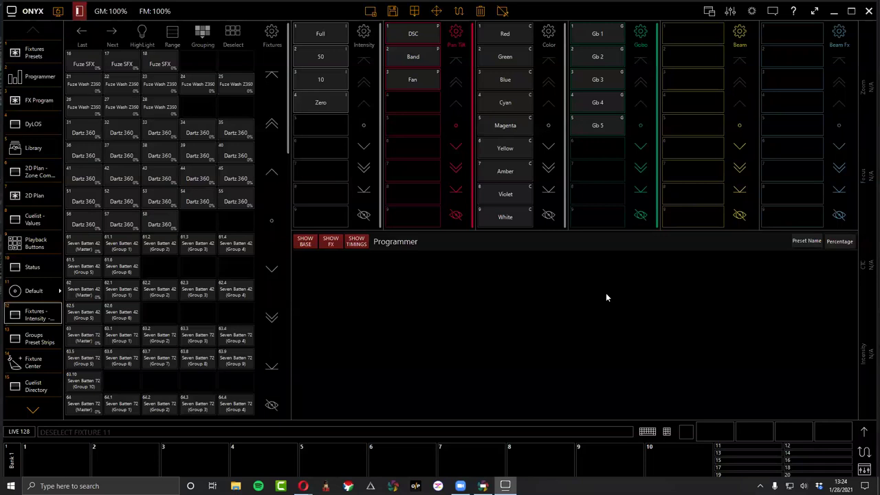
{"action": "key", "text": "alt+Tab"}
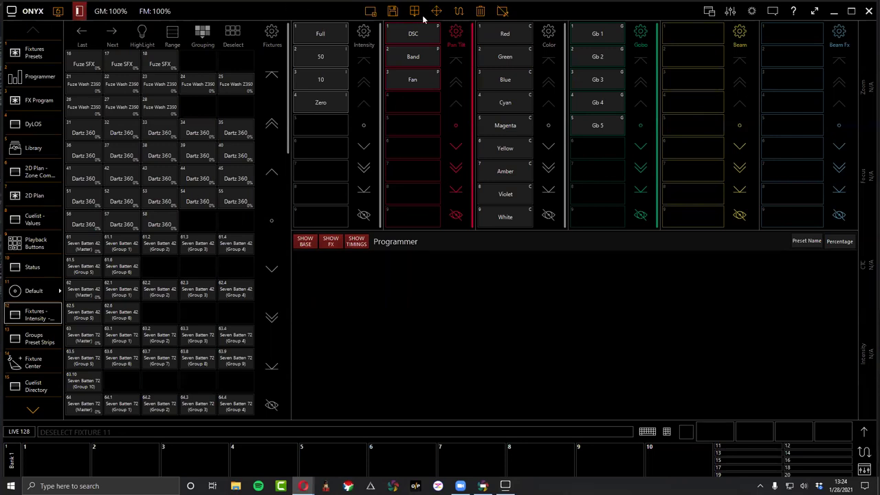
Delete the rightmost preset pane from the layout.
{"action": "left_click", "coordinate": [479, 12]}
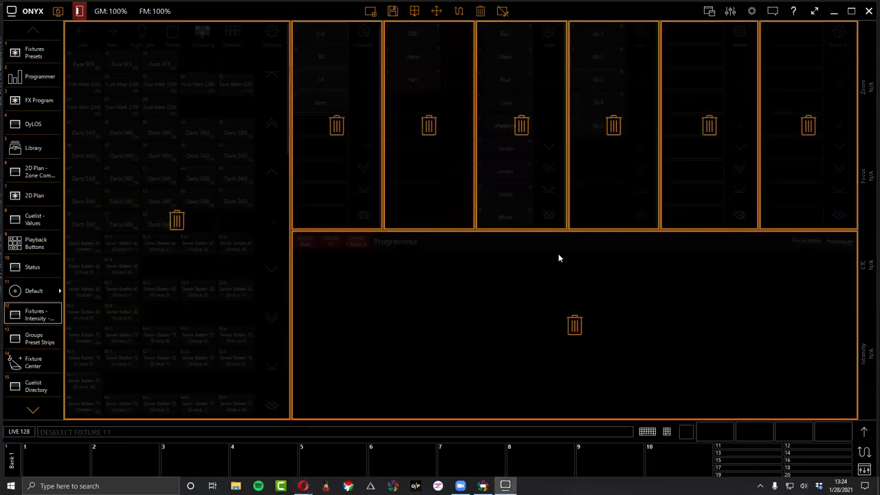
{"action": "left_click", "coordinate": [808, 125]}
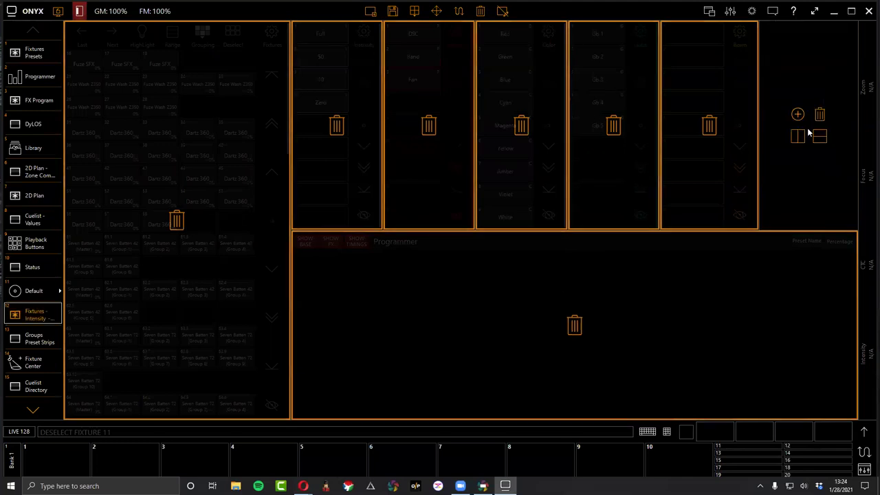
{"action": "left_click", "coordinate": [797, 114]}
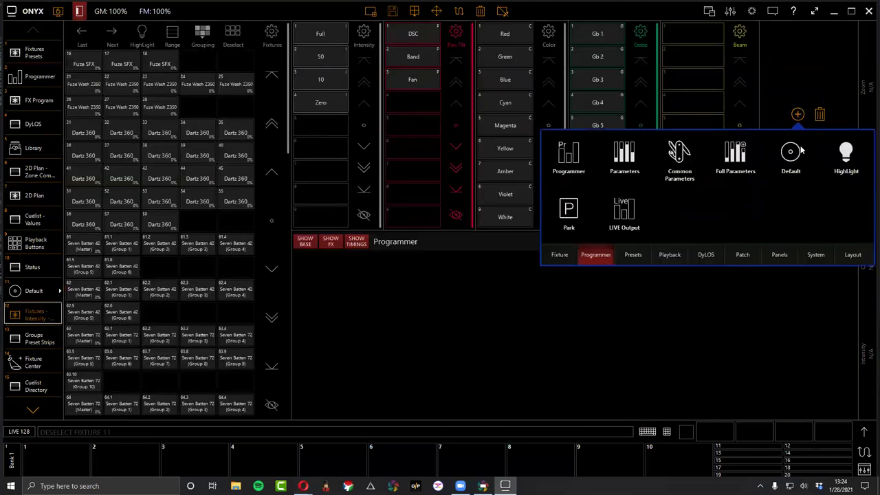
Add a Fixture > Grouping Tools pane in the empty slot and enlarge it.
{"action": "left_click", "coordinate": [631, 258]}
{"action": "left_click", "coordinate": [664, 258]}
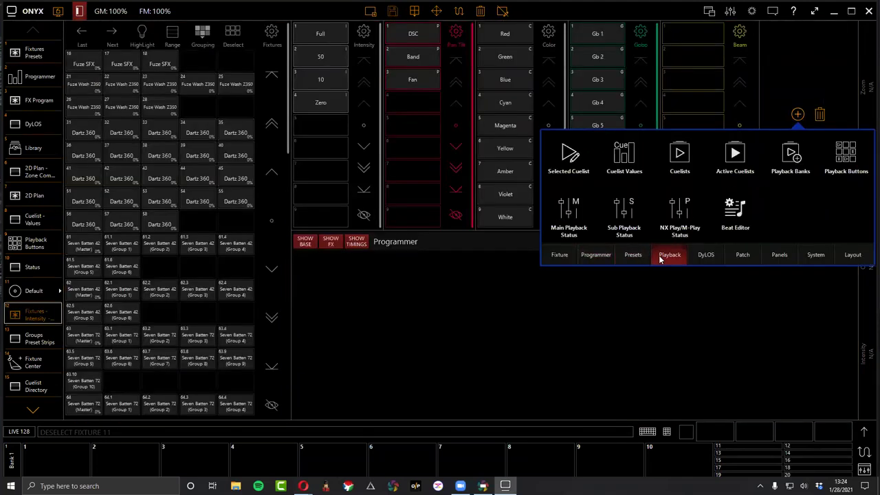
{"action": "left_click", "coordinate": [702, 256]}
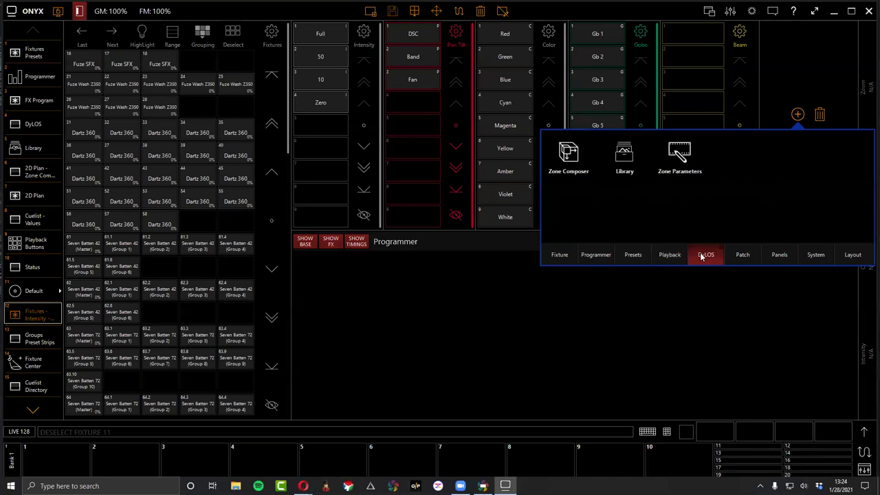
{"action": "left_click", "coordinate": [743, 256]}
{"action": "left_click", "coordinate": [621, 257]}
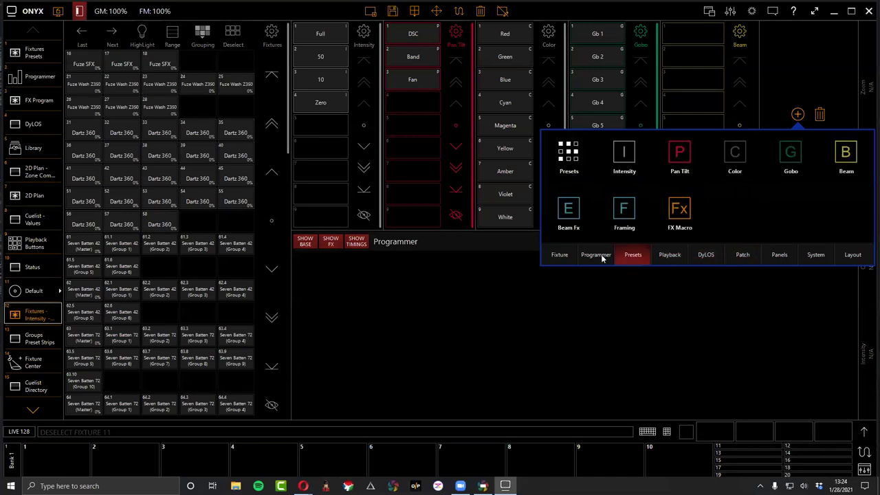
{"action": "left_click", "coordinate": [602, 257]}
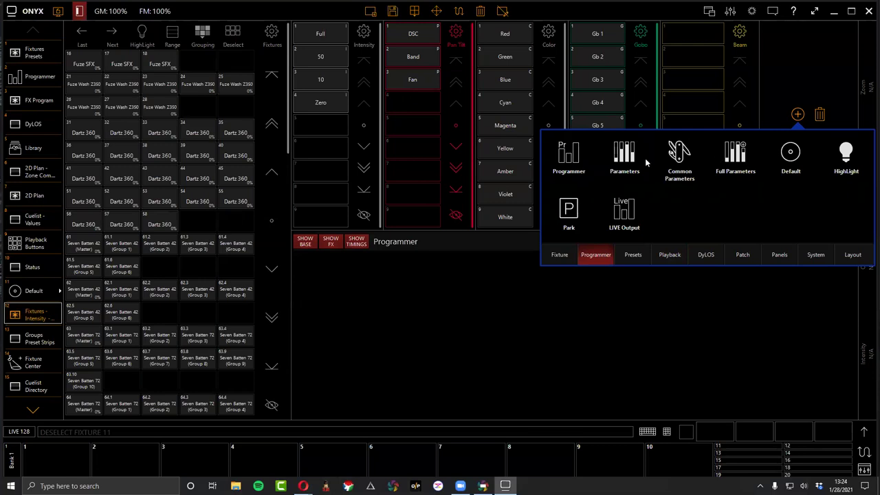
{"action": "left_click", "coordinate": [562, 257]}
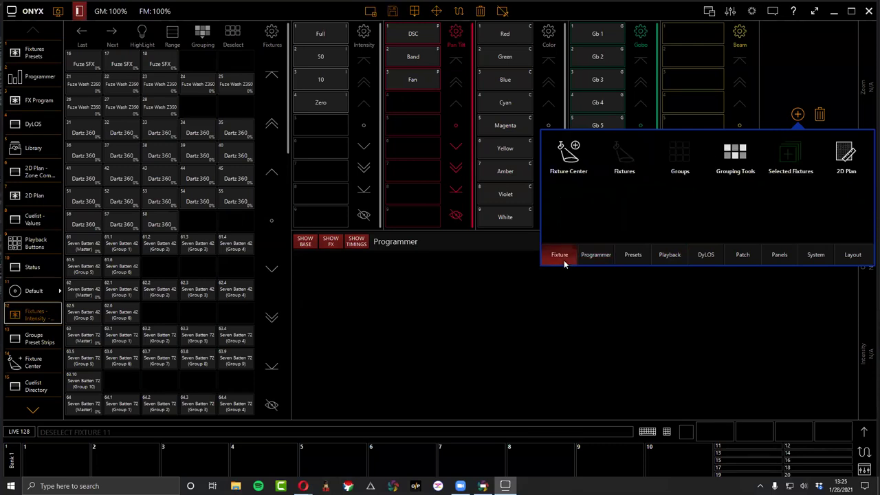
{"action": "left_click", "coordinate": [730, 159]}
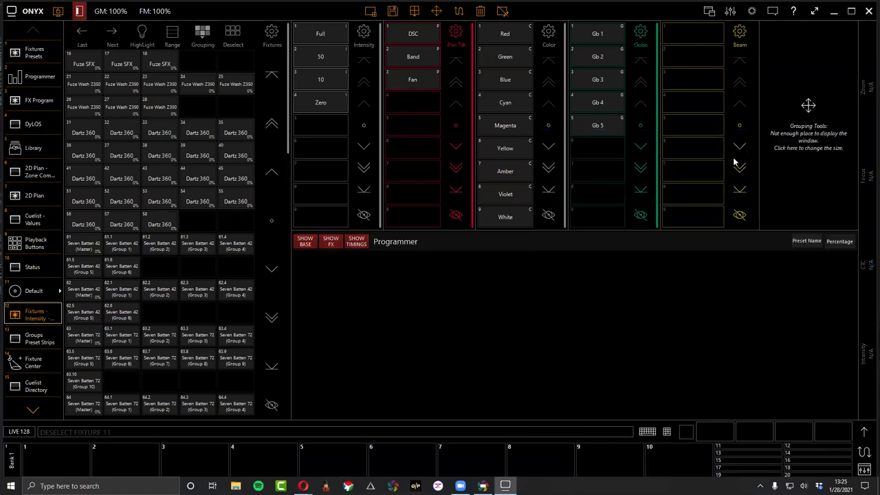
{"action": "left_click", "coordinate": [803, 113]}
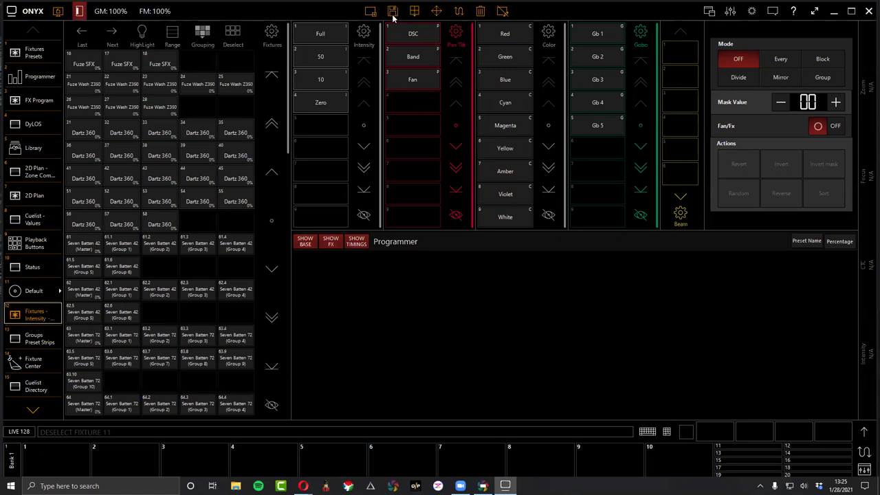
Reload the Fixtures - Intensity view and bring up its options menu.
{"action": "left_click", "coordinate": [38, 314]}
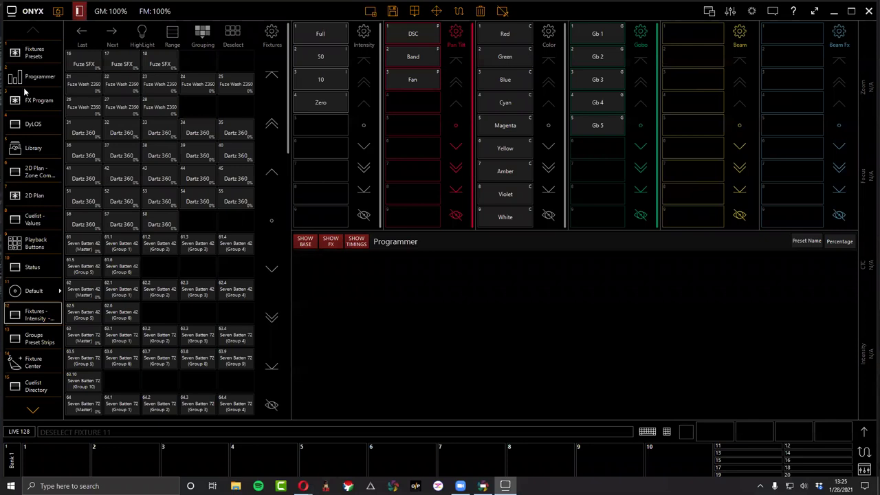
{"action": "right_click", "coordinate": [45, 323]}
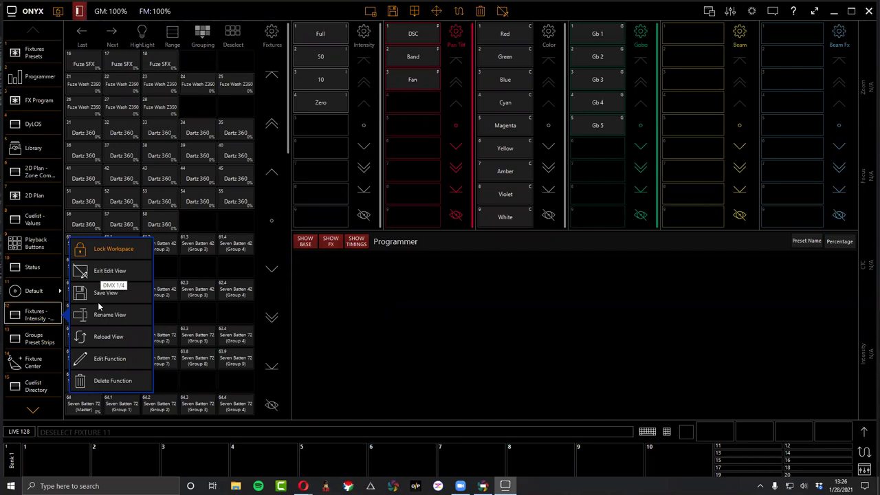
Start editing sidebar slot 12's function and bring up the assignable Windows list.
{"action": "left_click", "coordinate": [101, 360]}
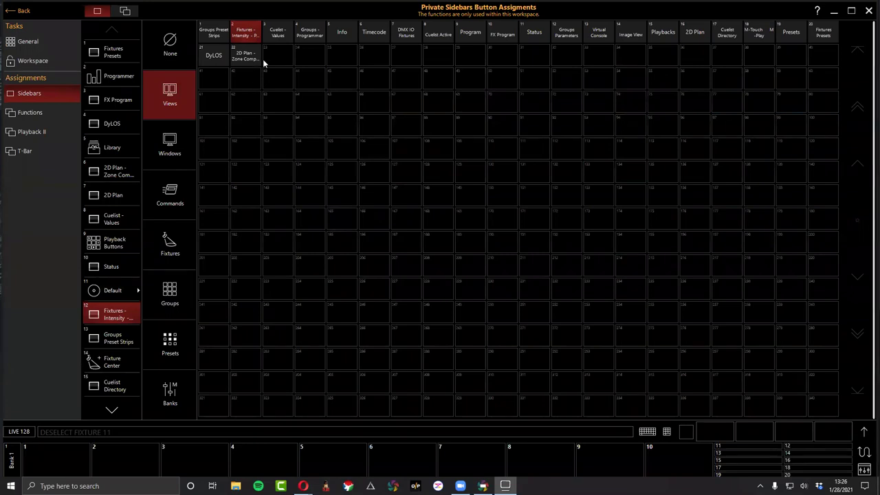
{"action": "left_click", "coordinate": [177, 48]}
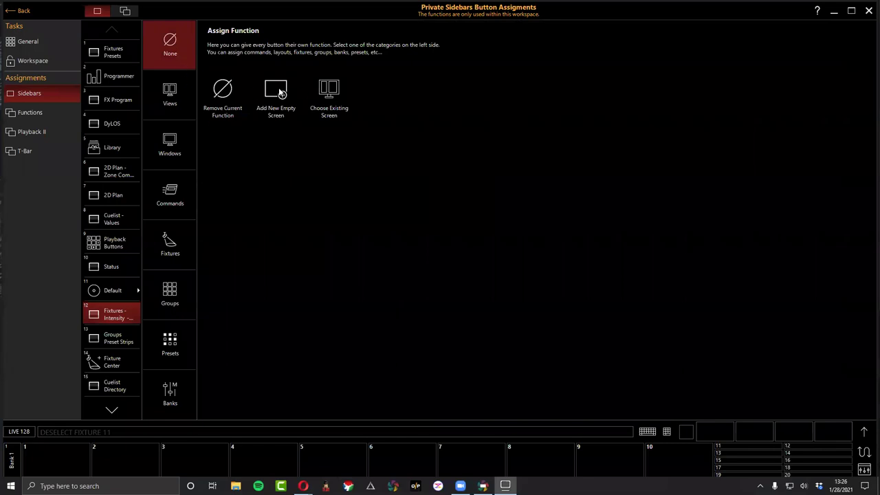
{"action": "left_click", "coordinate": [178, 89]}
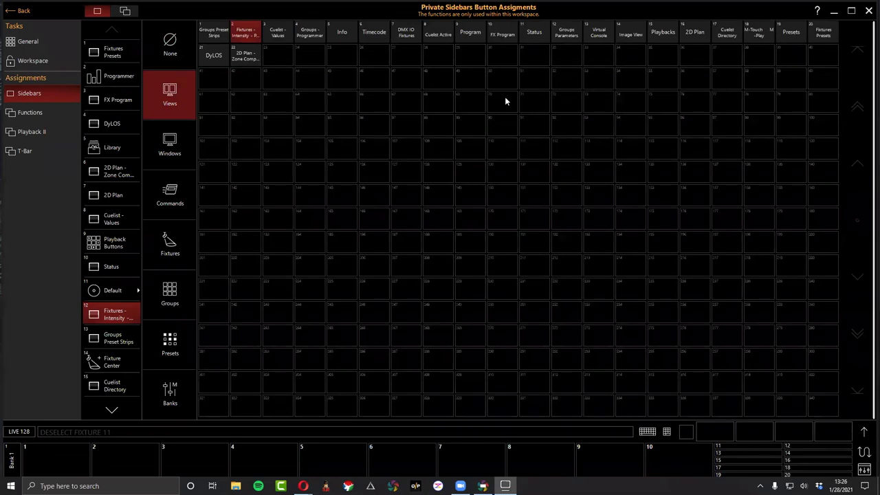
{"action": "left_click", "coordinate": [169, 148]}
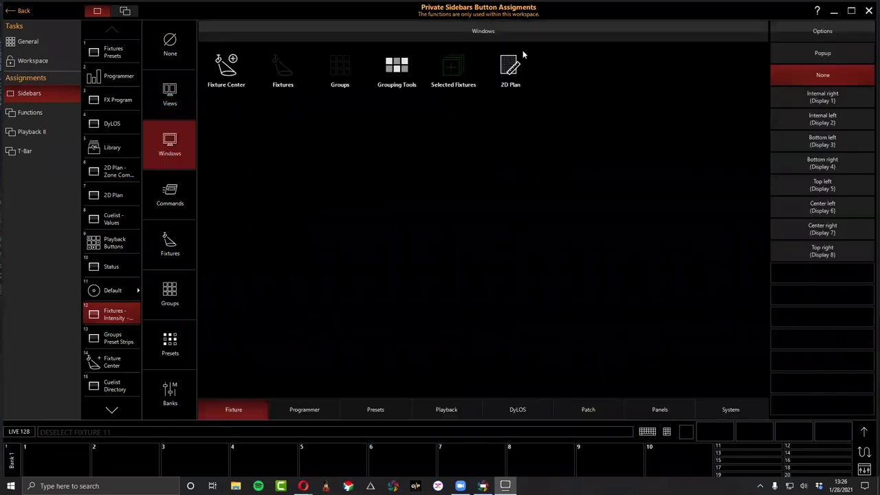
Try 2D Plan, Selected Fixtures and Grouping Tools in slot 12, settling on Groups.
{"action": "left_click", "coordinate": [511, 69]}
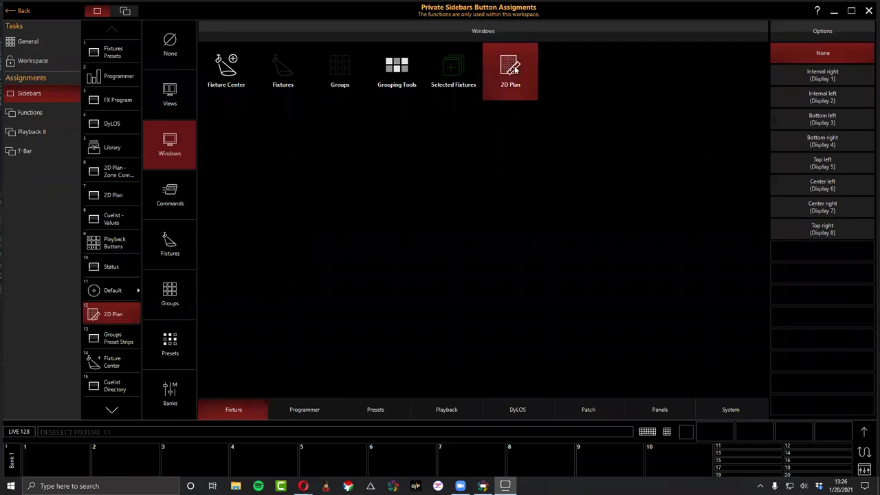
{"action": "left_click", "coordinate": [224, 81]}
{"action": "left_click", "coordinate": [294, 80]}
{"action": "left_click", "coordinate": [427, 78]}
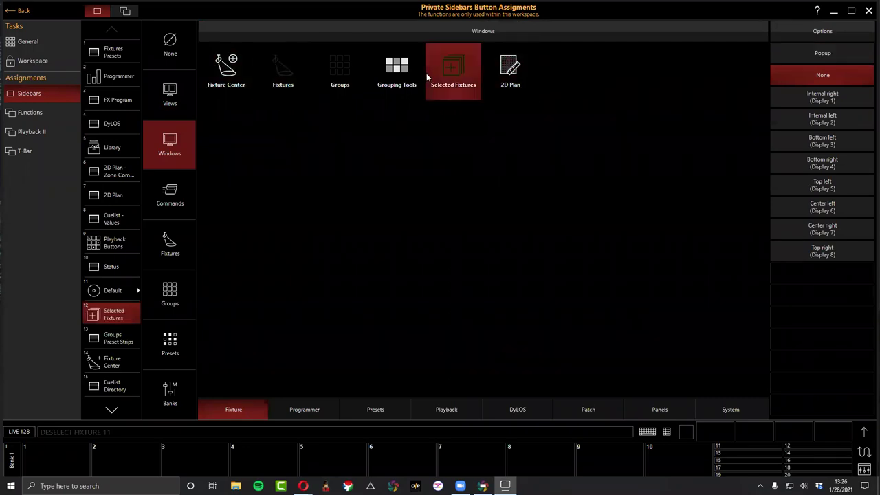
{"action": "left_click", "coordinate": [510, 78]}
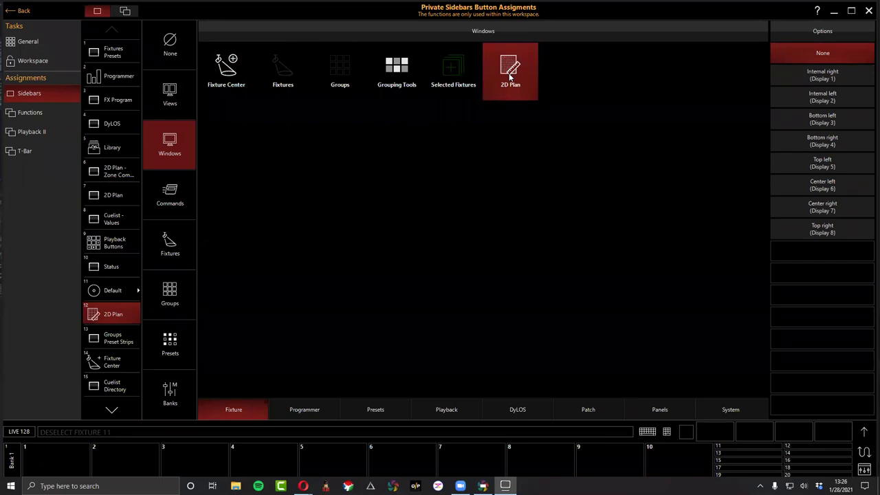
{"action": "left_click", "coordinate": [437, 71]}
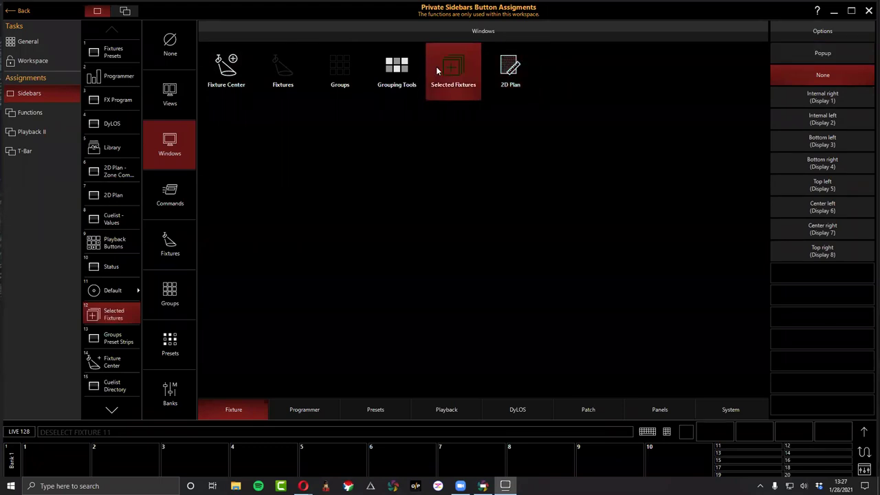
{"action": "left_click", "coordinate": [379, 69]}
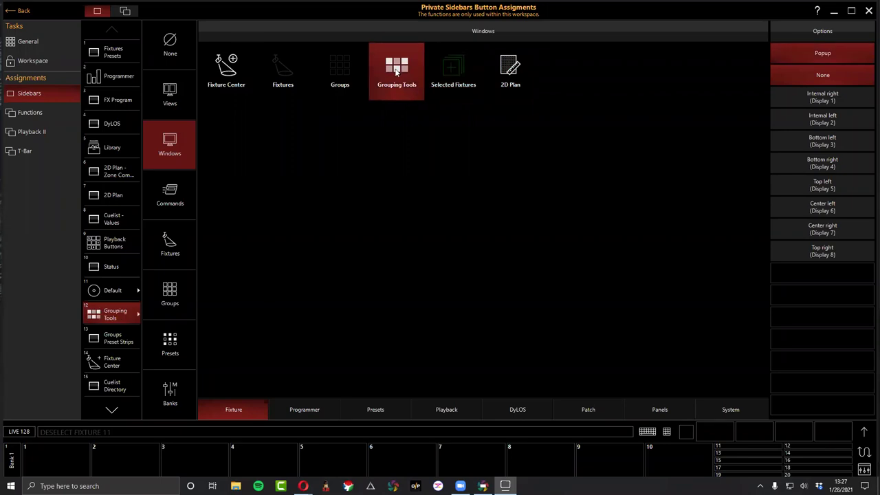
{"action": "left_click", "coordinate": [334, 66]}
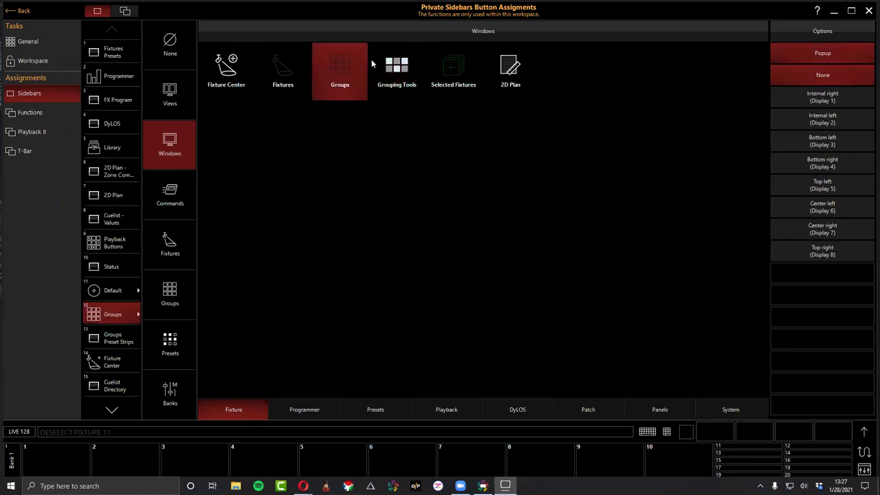
{"action": "left_click", "coordinate": [387, 65]}
{"action": "left_click", "coordinate": [346, 76]}
{"action": "left_click", "coordinate": [473, 66]}
{"action": "left_click", "coordinate": [365, 64]}
Return to the workspace and test the Groups, Status and Default sidebar popups.
{"action": "left_click", "coordinate": [23, 14]}
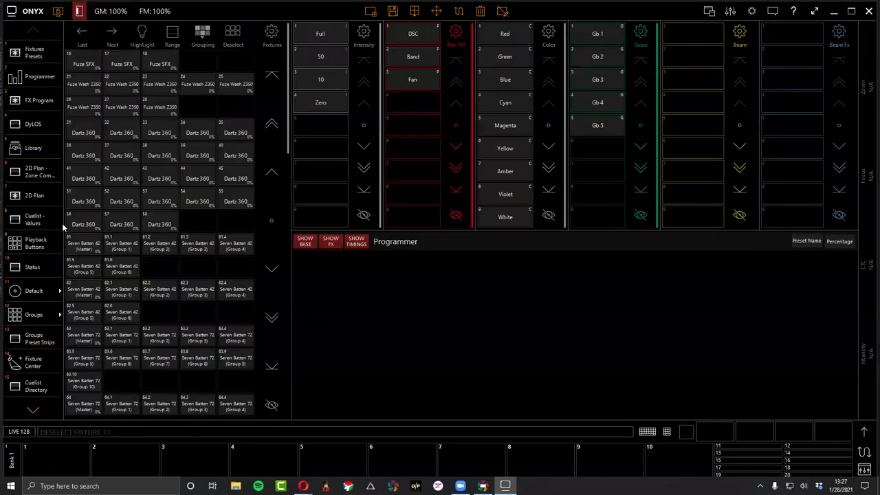
{"action": "left_click", "coordinate": [38, 311]}
{"action": "left_click", "coordinate": [28, 269]}
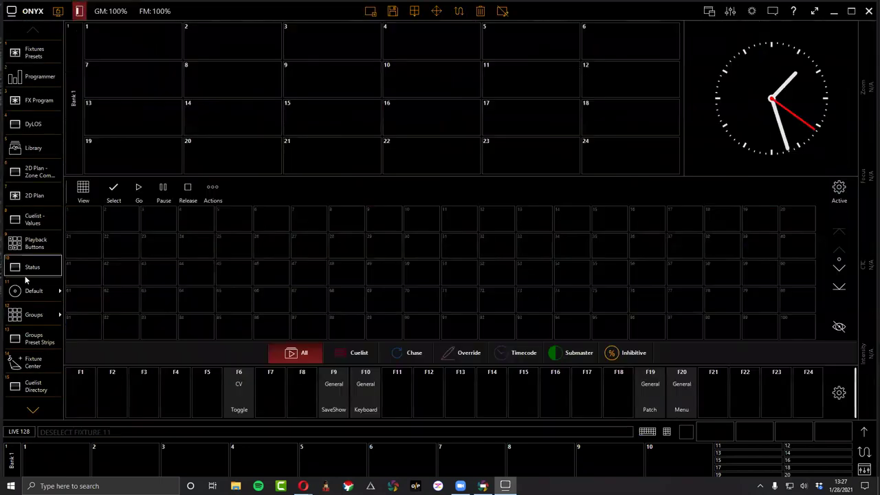
{"action": "left_click", "coordinate": [30, 292]}
{"action": "left_click", "coordinate": [42, 315]}
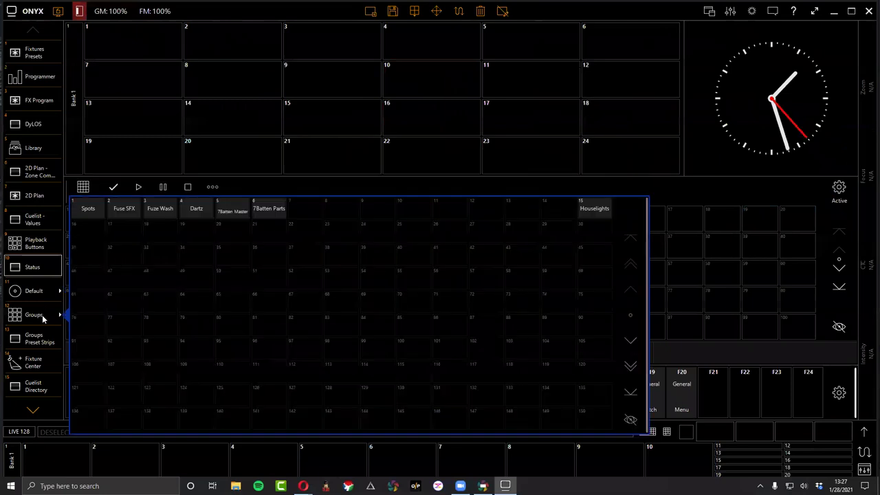
{"action": "left_click", "coordinate": [42, 293]}
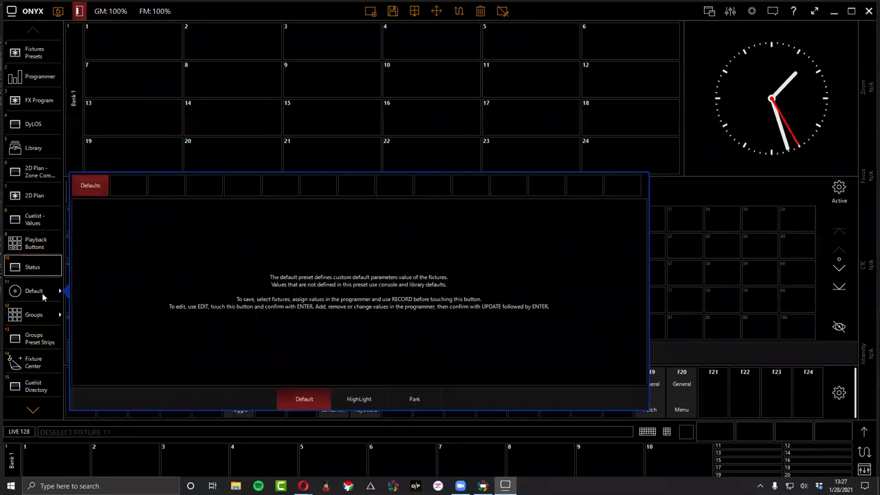
{"action": "left_click", "coordinate": [38, 314]}
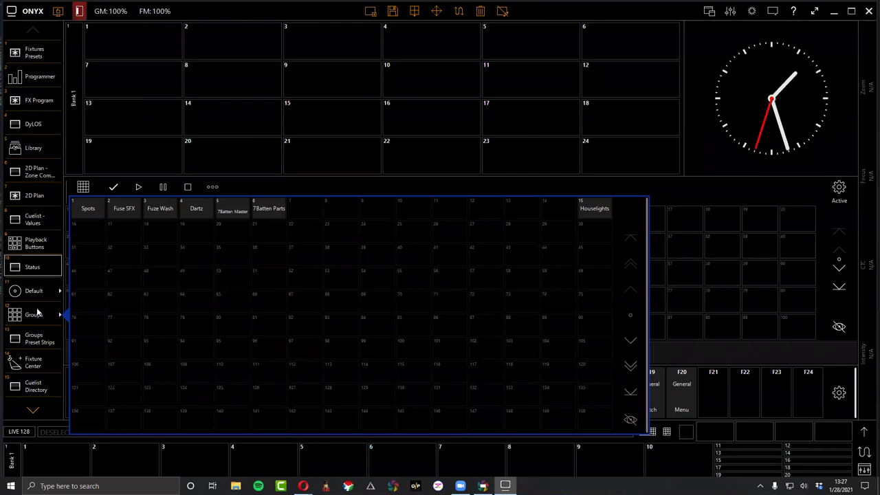
{"action": "left_click", "coordinate": [11, 321]}
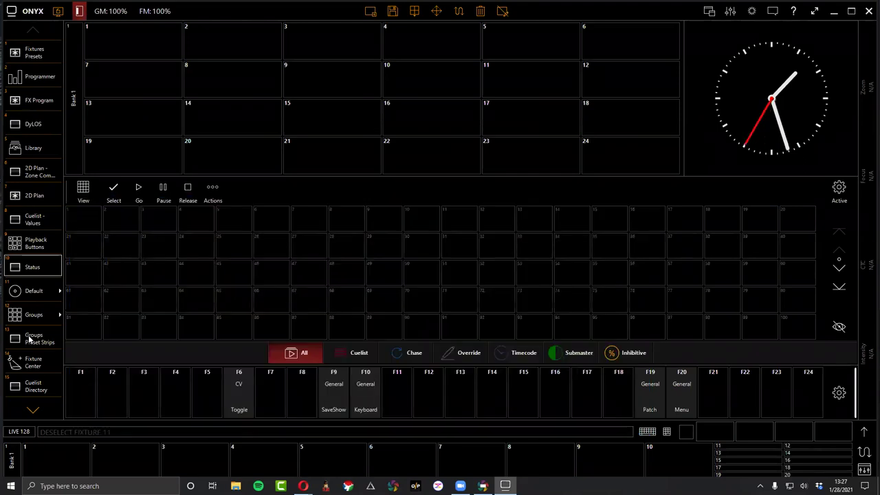
Load the Spots group into the Programmer view and check the General tasks menu.
{"action": "left_click", "coordinate": [29, 338]}
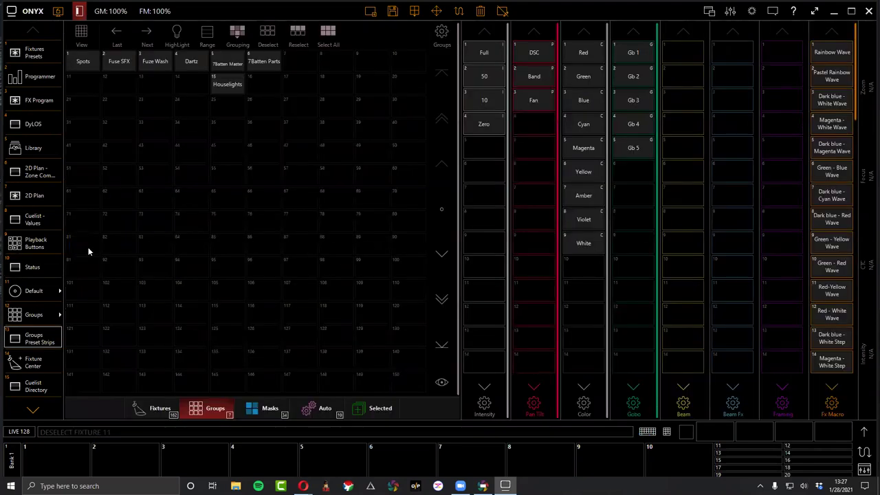
{"action": "left_click", "coordinate": [48, 53]}
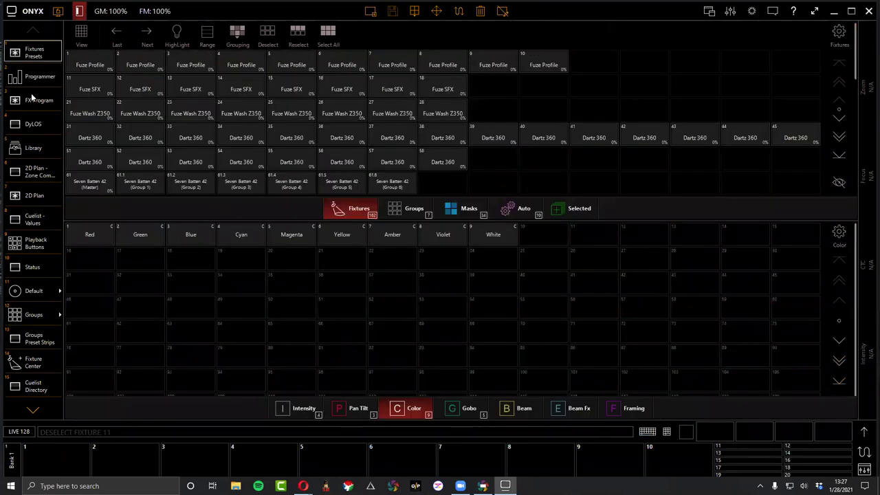
{"action": "left_click", "coordinate": [36, 77]}
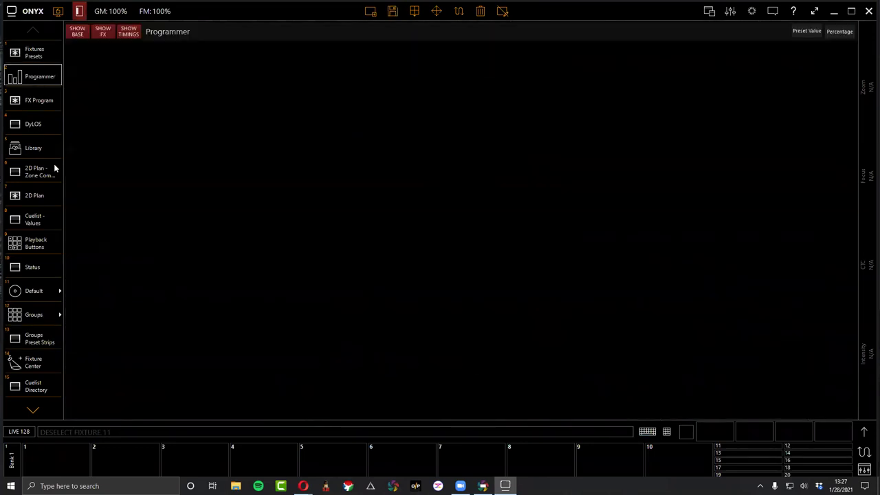
{"action": "left_click", "coordinate": [38, 312]}
{"action": "left_click", "coordinate": [88, 208]}
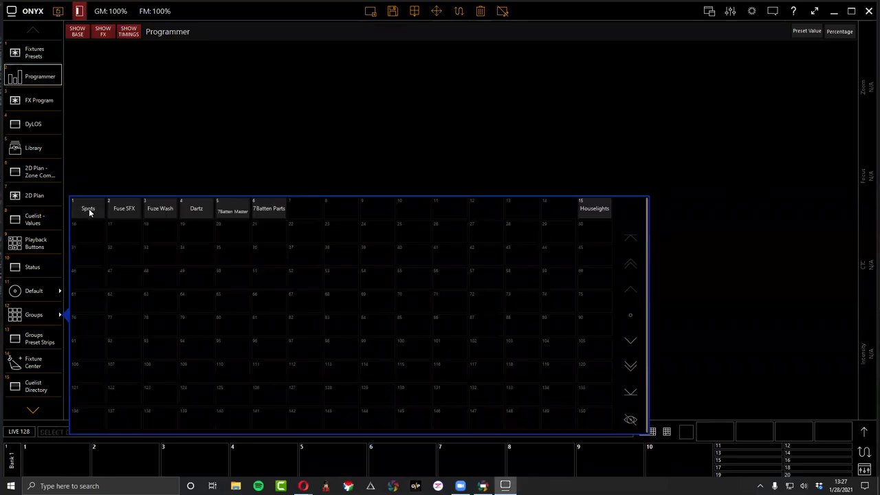
{"action": "left_click", "coordinate": [193, 112]}
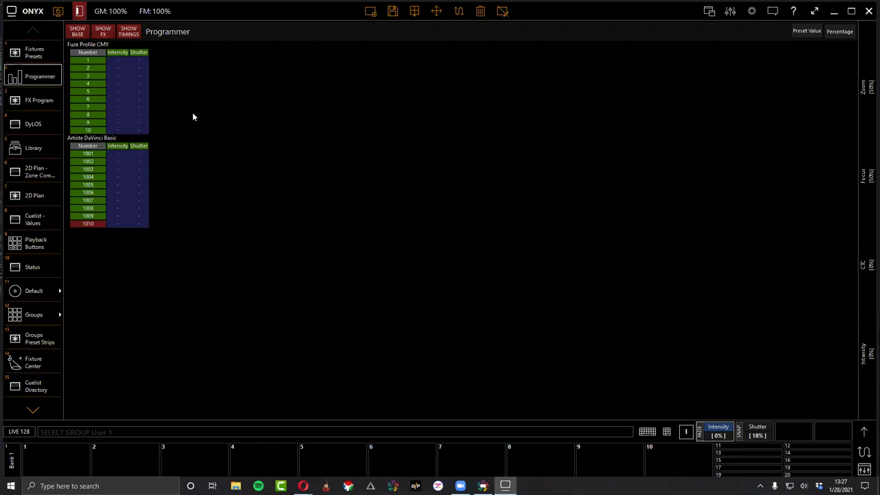
{"action": "left_click", "coordinate": [15, 15]}
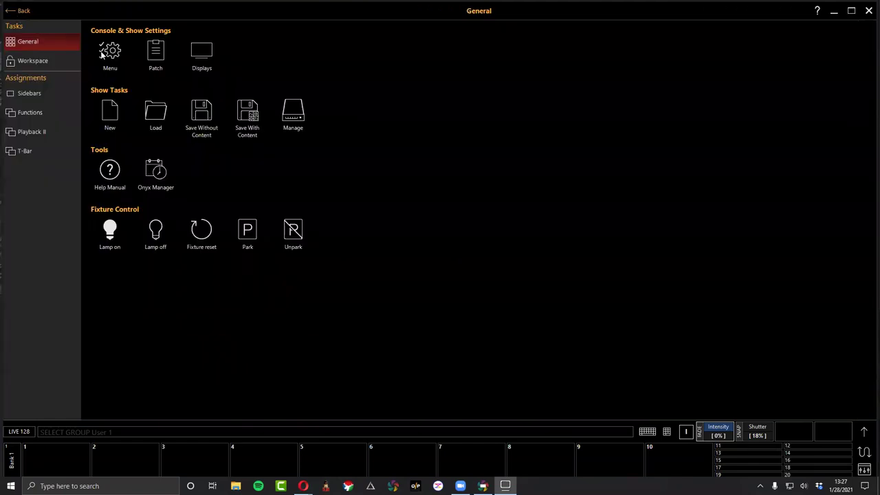
{"action": "left_click", "coordinate": [8, 11]}
Reopen the sidebar assignment editor and assign the LIVE Output window to button 11.
{"action": "right_click", "coordinate": [15, 303]}
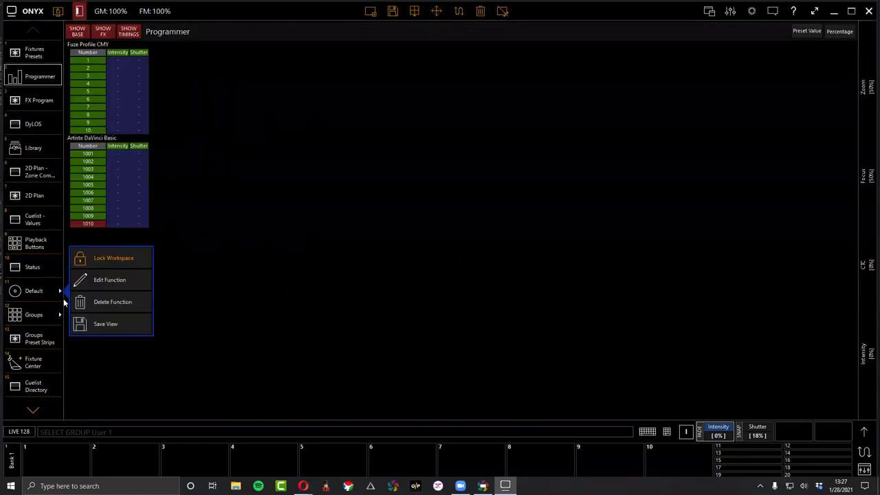
{"action": "left_click", "coordinate": [87, 282]}
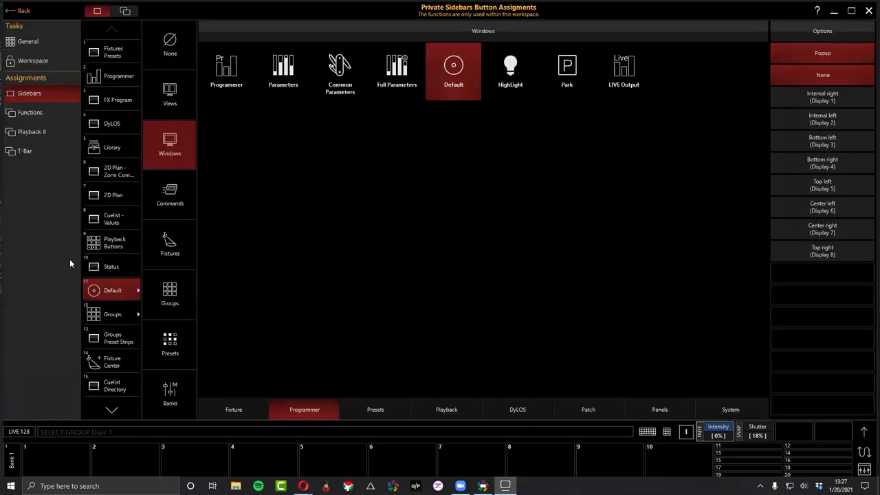
{"action": "left_click", "coordinate": [358, 414]}
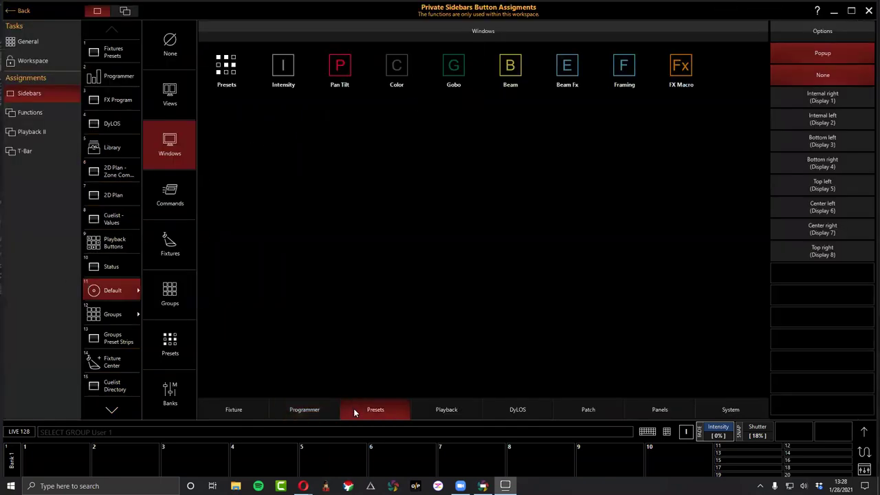
{"action": "left_click", "coordinate": [464, 414]}
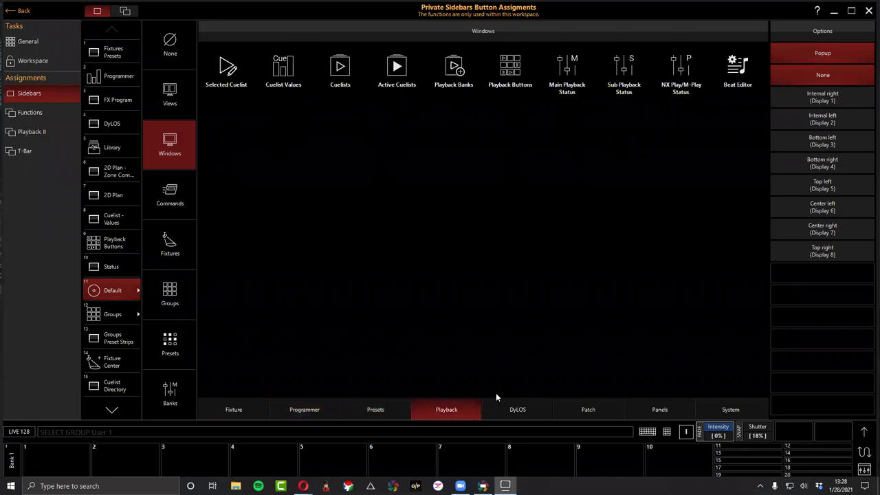
{"action": "left_click", "coordinate": [240, 413]}
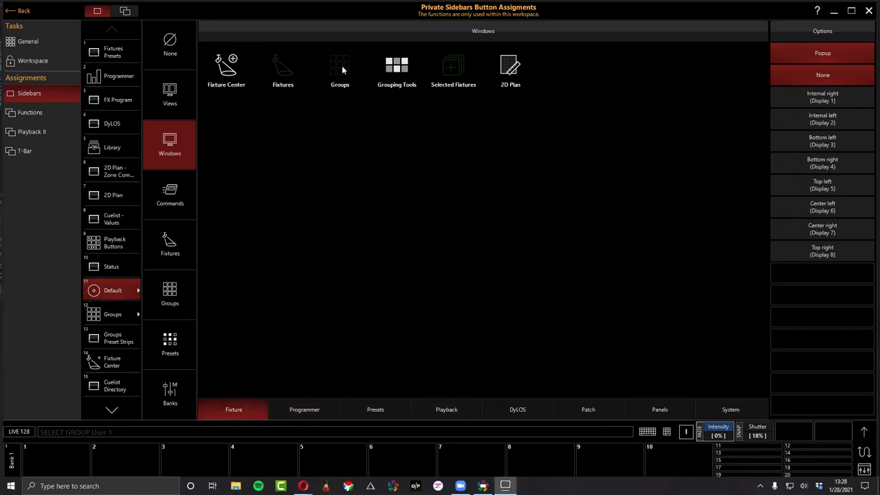
{"action": "left_click", "coordinate": [320, 402]}
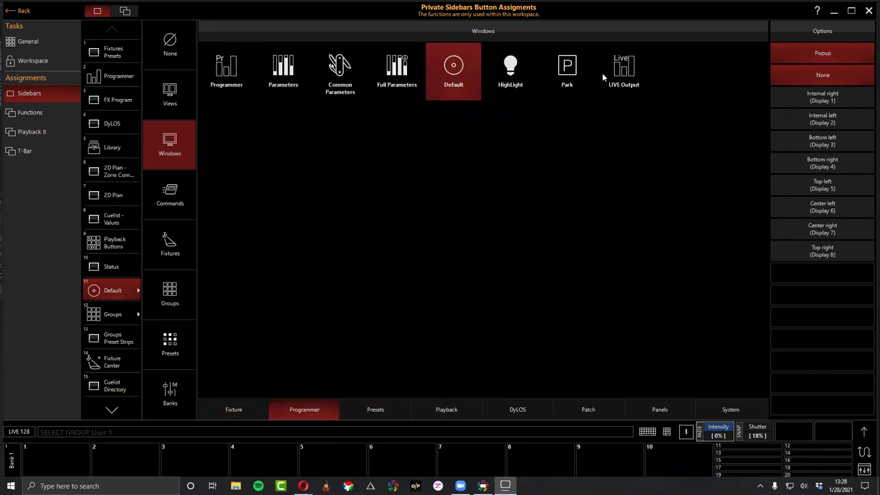
{"action": "left_click", "coordinate": [627, 74]}
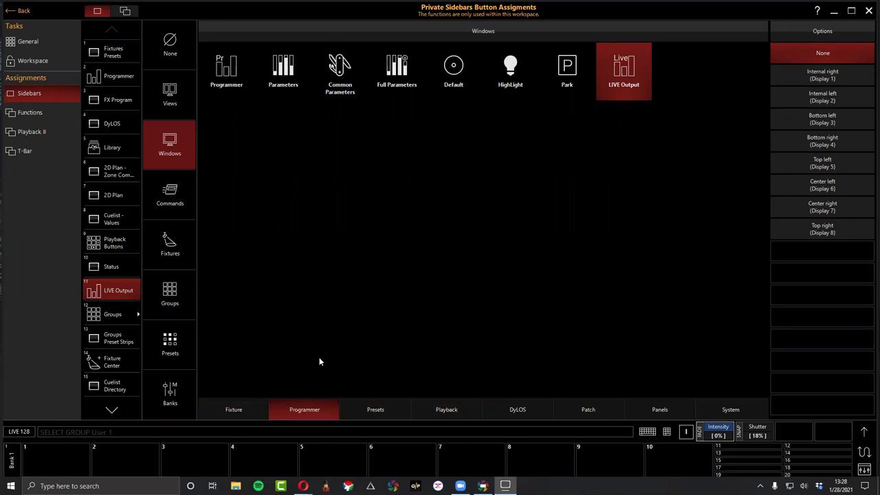
Look through the Presets, Playback, DyLOS and Patch window categories.
{"action": "left_click", "coordinate": [374, 409]}
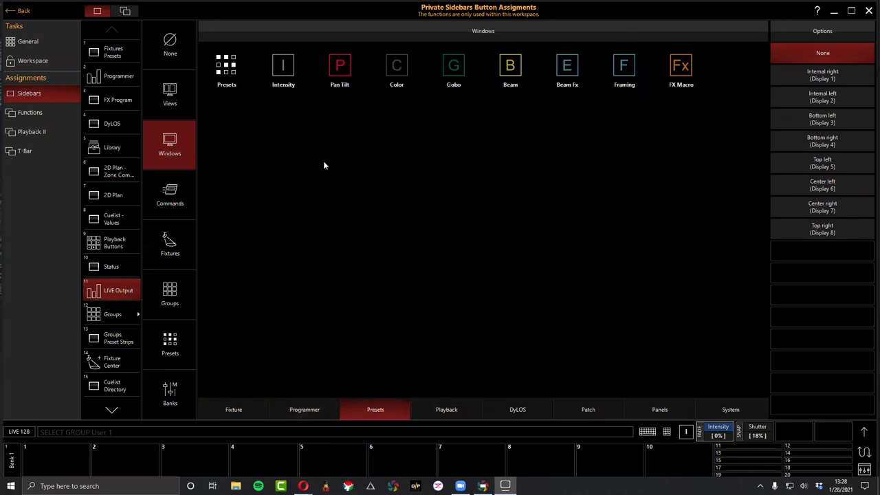
{"action": "left_click", "coordinate": [430, 410]}
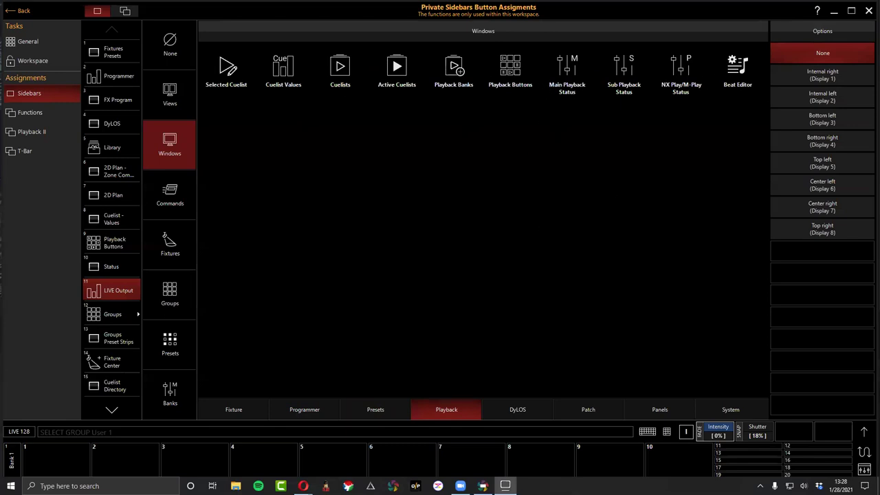
{"action": "left_click", "coordinate": [522, 411]}
{"action": "left_click", "coordinate": [572, 412]}
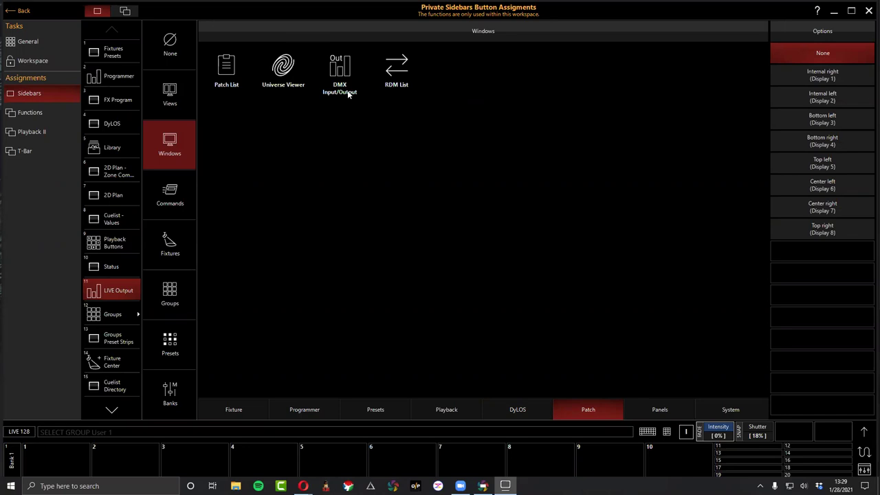
From the System windows, try Timecode and Analog Clock, then assign Digital Clock to button 11.
{"action": "left_click", "coordinate": [646, 411]}
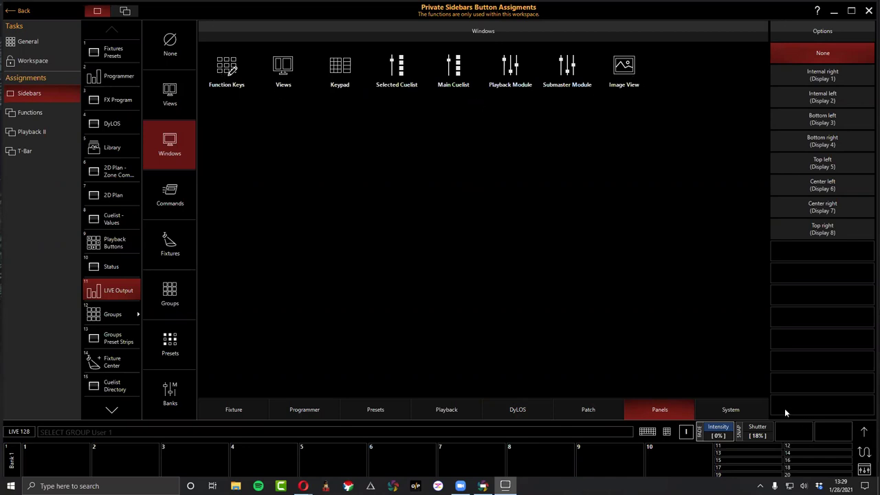
{"action": "left_click", "coordinate": [729, 411]}
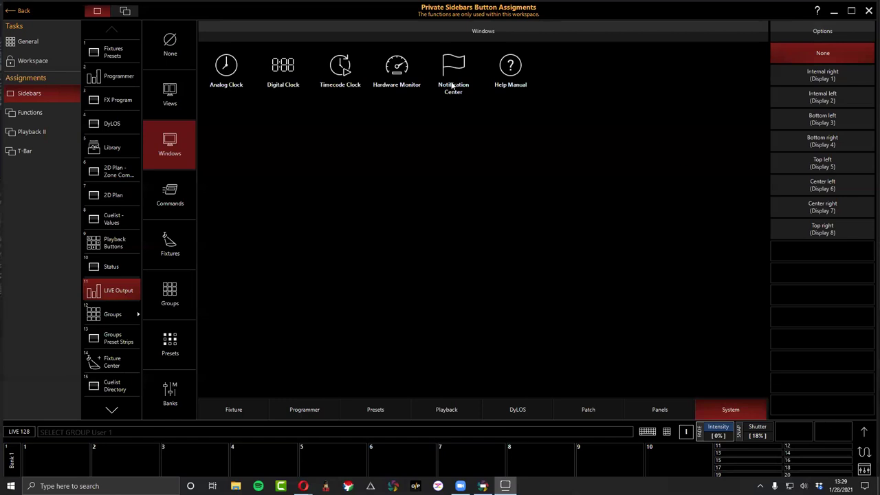
{"action": "left_click", "coordinate": [342, 67]}
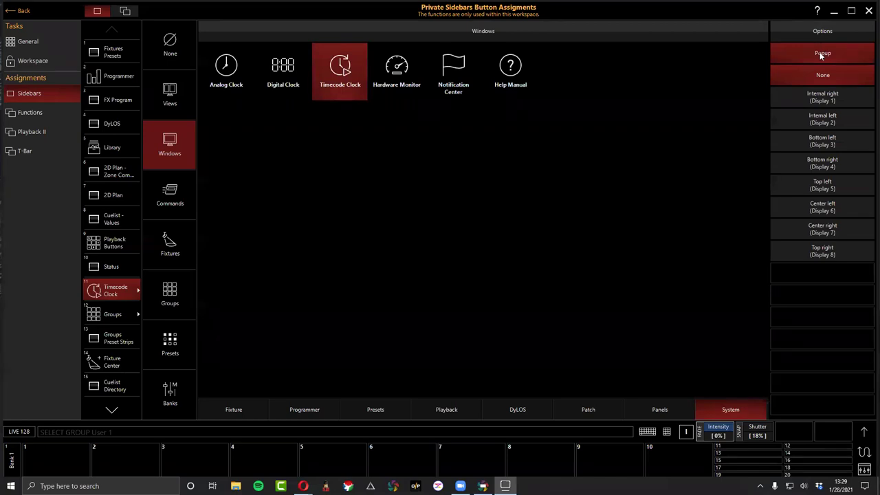
{"action": "left_click", "coordinate": [245, 67]}
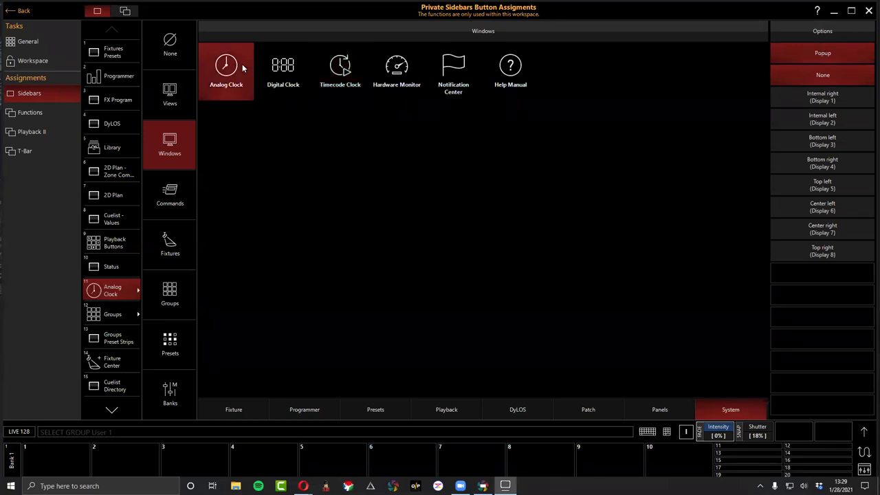
{"action": "left_click", "coordinate": [291, 63]}
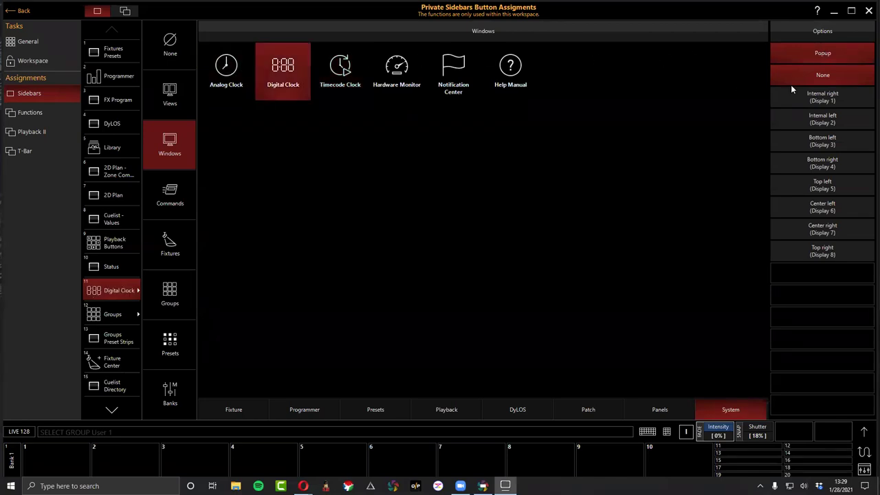
Try other displays for the clock popup, leaving the display set to None.
{"action": "left_click", "coordinate": [819, 251]}
{"action": "left_click", "coordinate": [816, 230]}
{"action": "left_click", "coordinate": [809, 211]}
{"action": "left_click", "coordinate": [798, 162]}
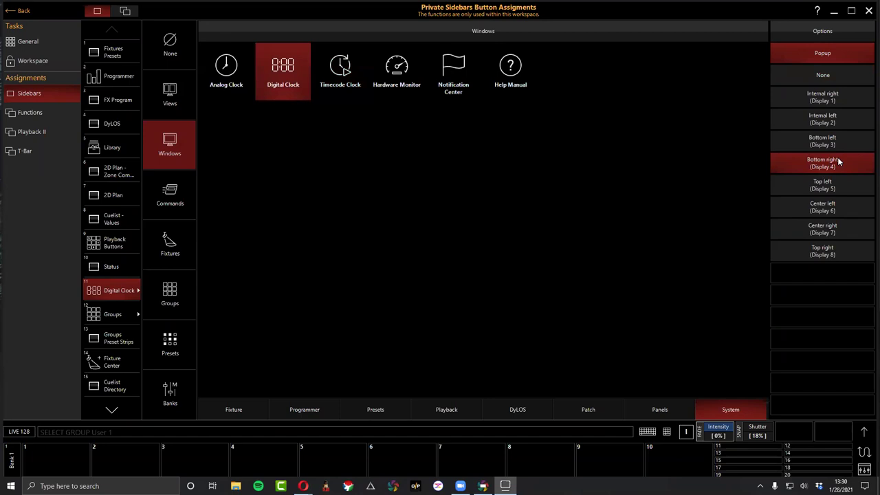
{"action": "left_click", "coordinate": [818, 74]}
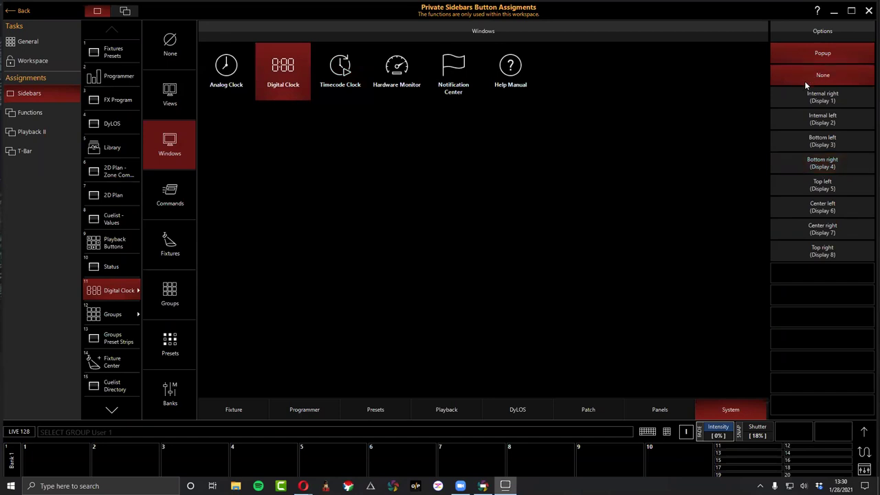
{"action": "left_click", "coordinate": [804, 99]}
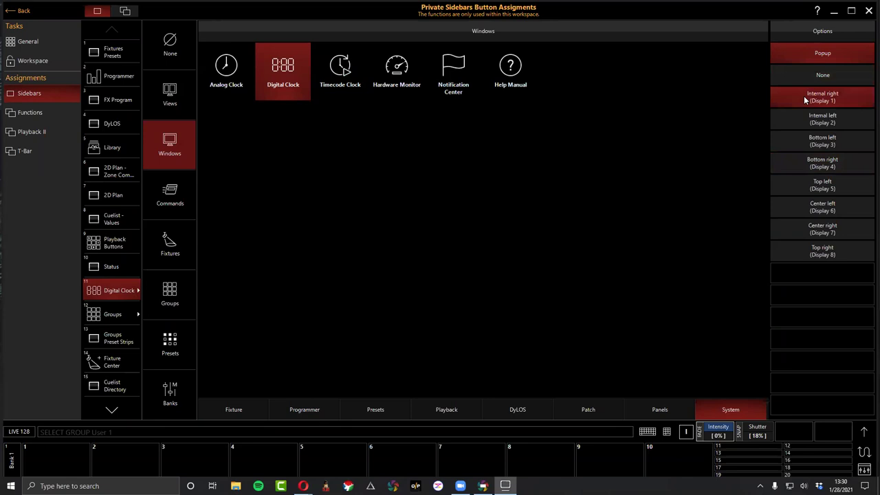
{"action": "left_click", "coordinate": [795, 78]}
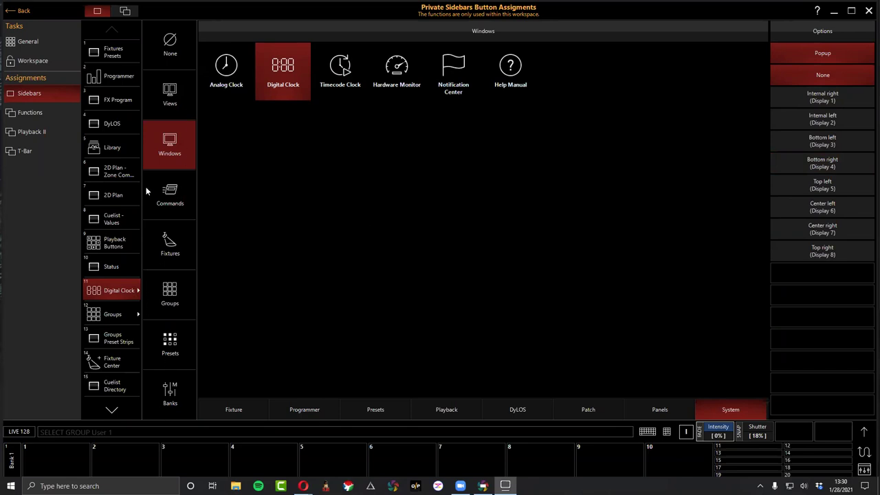
Browse the Fixtures, Groups and Presets categories, ending on Banks.
{"action": "left_click", "coordinate": [171, 204]}
{"action": "left_click", "coordinate": [171, 245]}
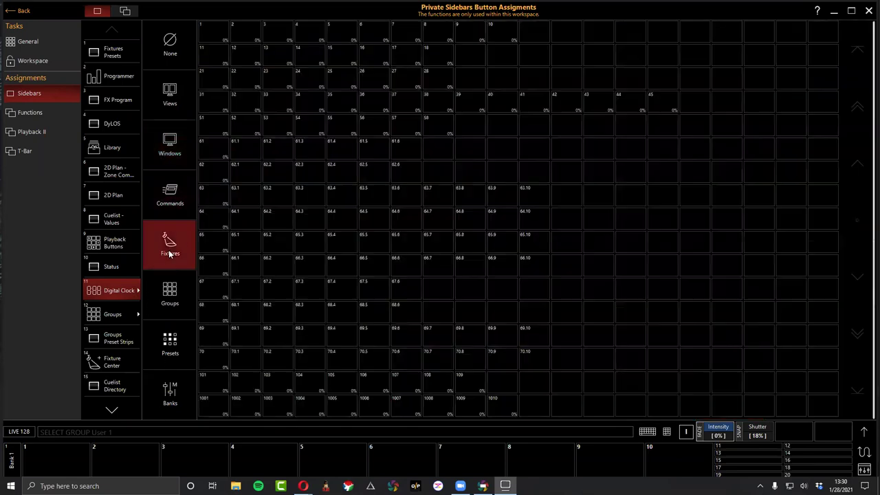
{"action": "left_click", "coordinate": [173, 299]}
{"action": "left_click", "coordinate": [173, 354]}
{"action": "left_click", "coordinate": [176, 375]}
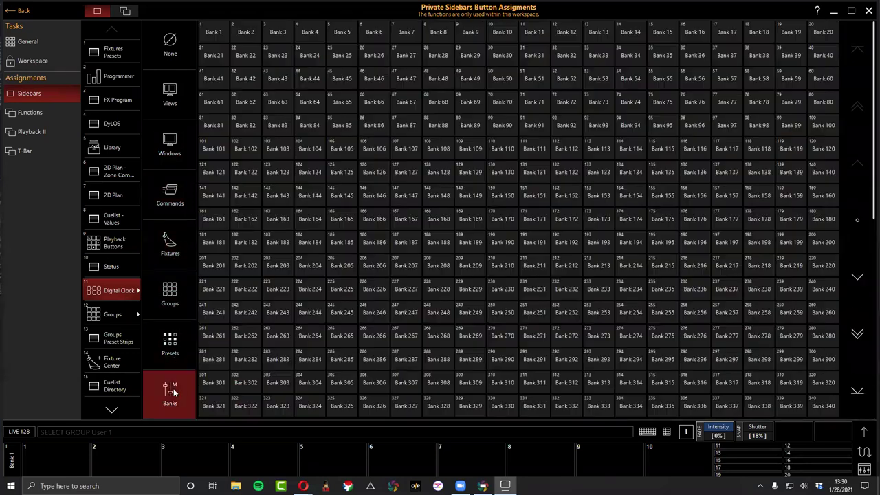
List the Commands actions and scroll from @ down to Navigation Mode.
{"action": "left_click", "coordinate": [171, 211]}
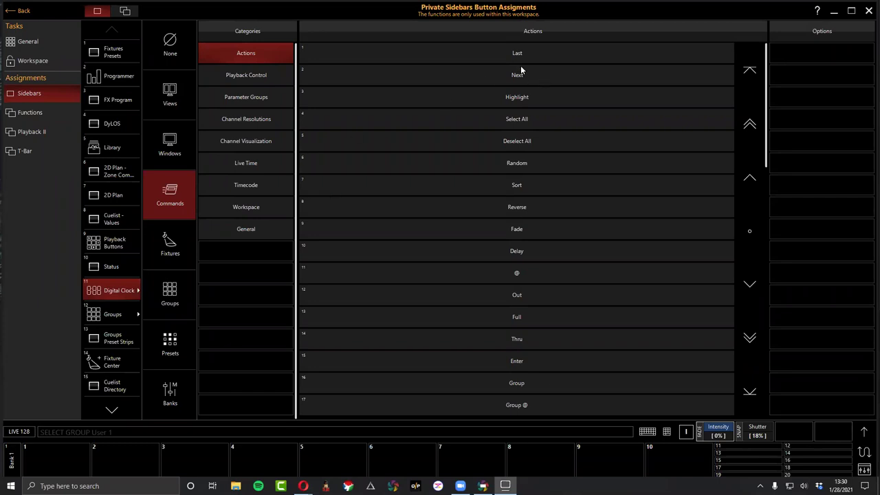
{"action": "scroll", "coordinate": [631, 300], "scroll_direction": "down", "scroll_amount": 8}
{"action": "scroll", "coordinate": [630, 296], "scroll_direction": "down", "scroll_amount": 3}
{"action": "scroll", "coordinate": [630, 296], "scroll_direction": "up", "scroll_amount": 10}
{"action": "scroll", "coordinate": [609, 253], "scroll_direction": "down", "scroll_amount": 3}
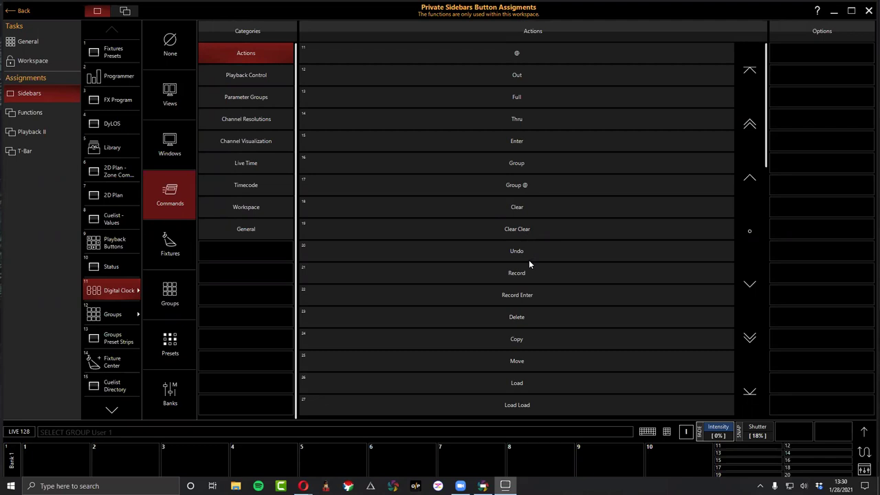
{"action": "scroll", "coordinate": [529, 259], "scroll_direction": "down", "scroll_amount": 2}
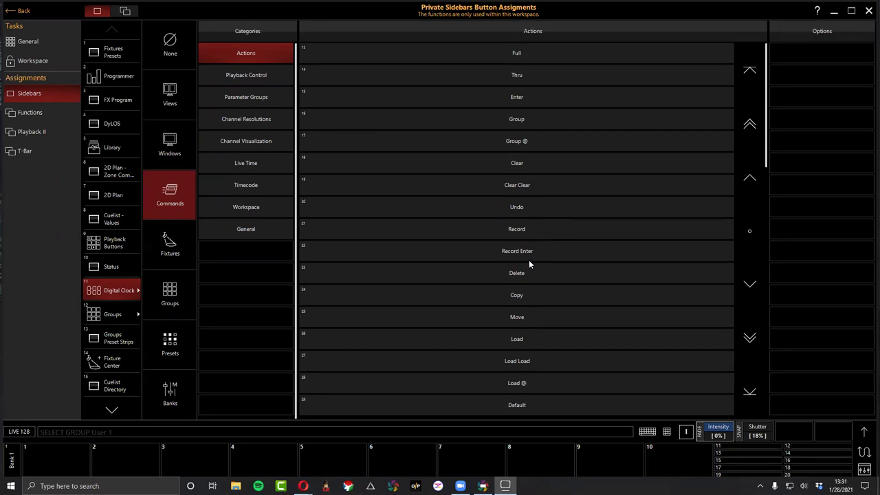
{"action": "scroll", "coordinate": [528, 260], "scroll_direction": "down", "scroll_amount": 1}
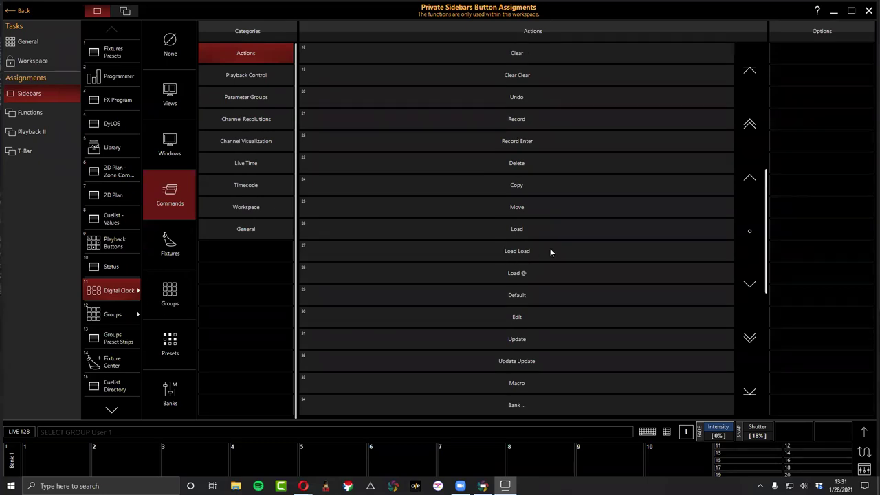
{"action": "scroll", "coordinate": [550, 252], "scroll_direction": "down", "scroll_amount": 1}
{"action": "scroll", "coordinate": [543, 264], "scroll_direction": "down", "scroll_amount": 1}
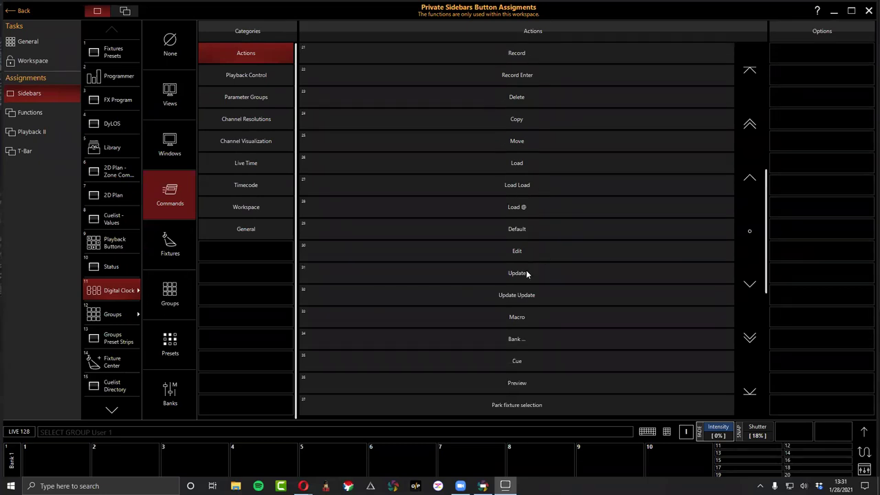
{"action": "scroll", "coordinate": [529, 295], "scroll_direction": "down", "scroll_amount": 2}
{"action": "scroll", "coordinate": [529, 295], "scroll_direction": "down", "scroll_amount": 2}
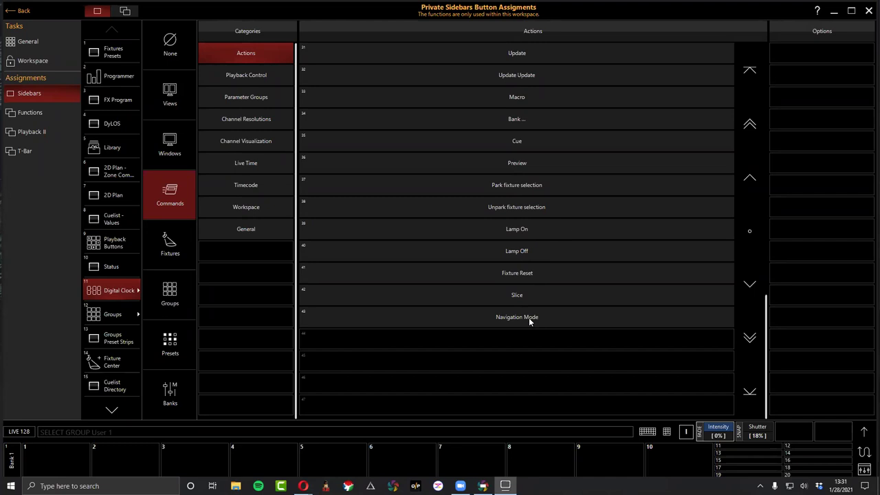
Assign Playback Control's BEAT command to button 11, glance at other command groups, and exit.
{"action": "left_click", "coordinate": [255, 79]}
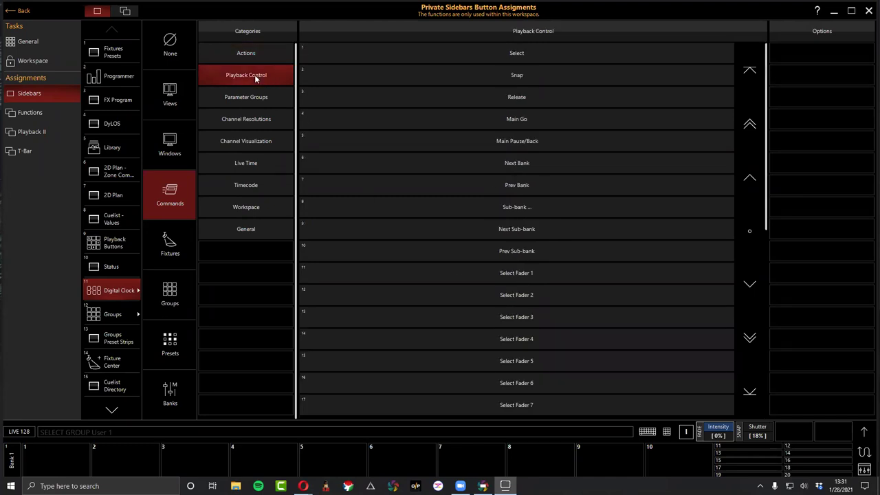
{"action": "scroll", "coordinate": [551, 120], "scroll_direction": "down", "scroll_amount": 3}
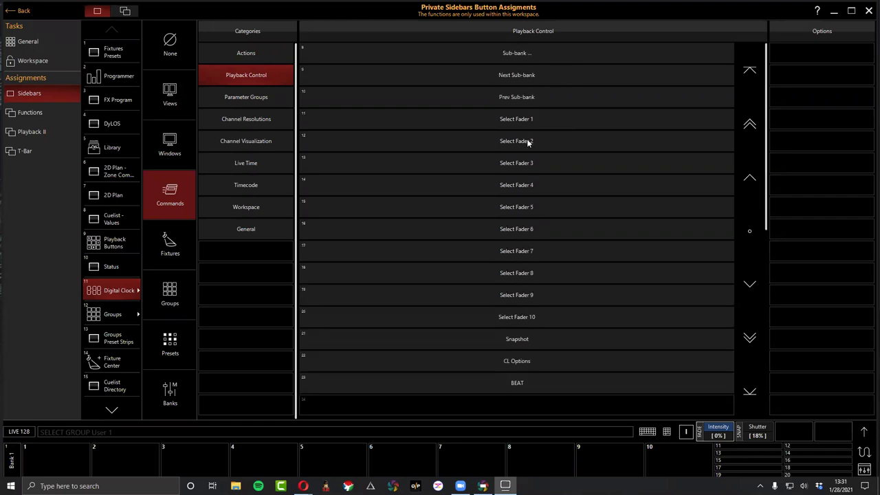
{"action": "left_click", "coordinate": [512, 385]}
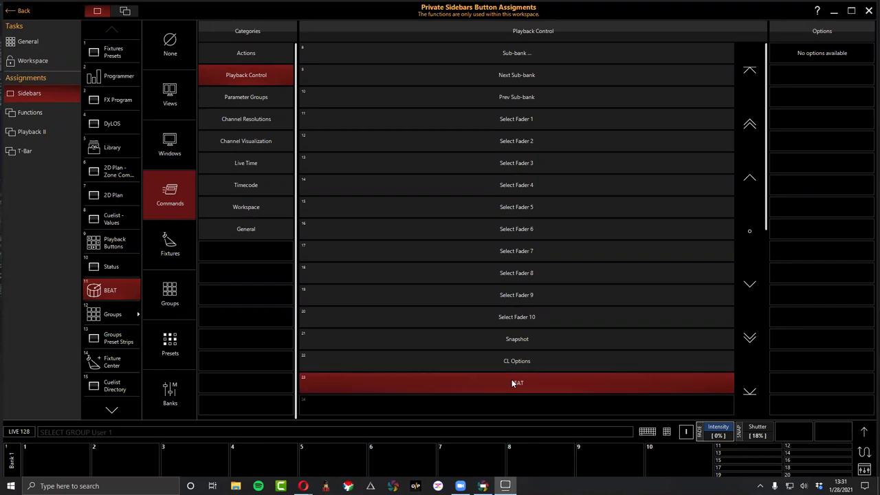
{"action": "left_click", "coordinate": [259, 94]}
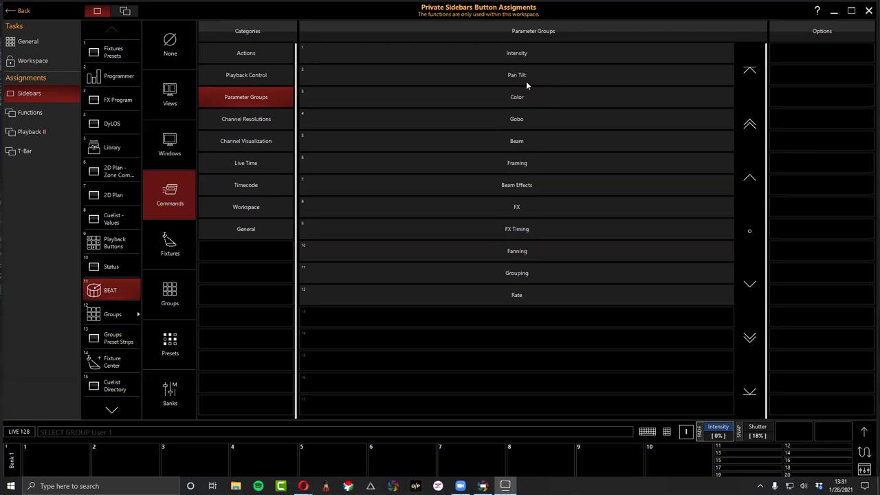
{"action": "left_click", "coordinate": [239, 118]}
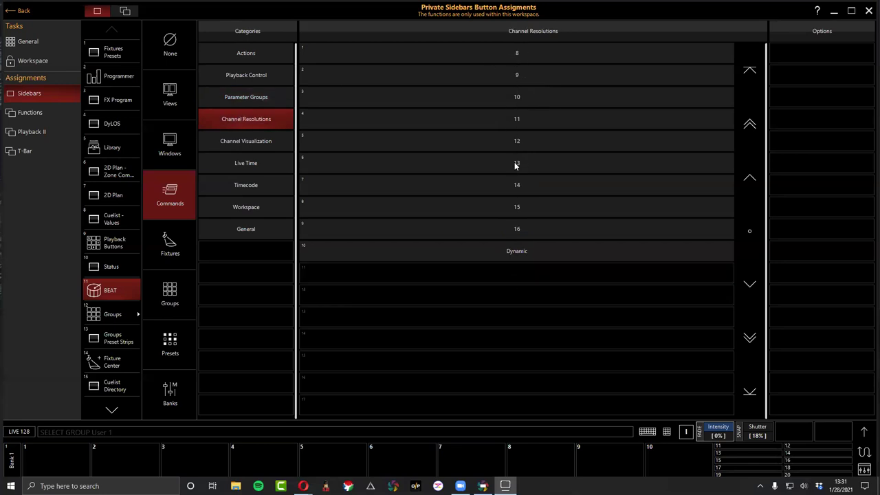
{"action": "left_click", "coordinate": [863, 433]}
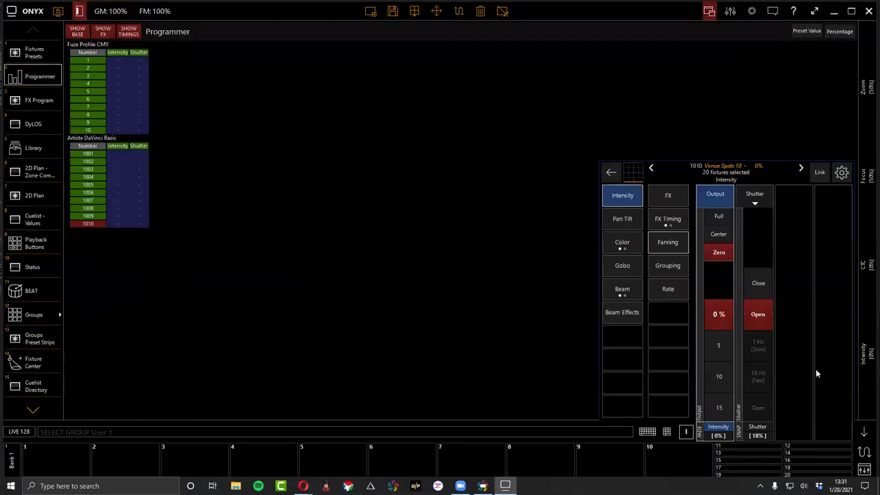
Raise the 20 selected fixtures' intensity fader to about 37%.
{"action": "scroll", "coordinate": [867, 353], "scroll_direction": "up", "scroll_amount": 1}
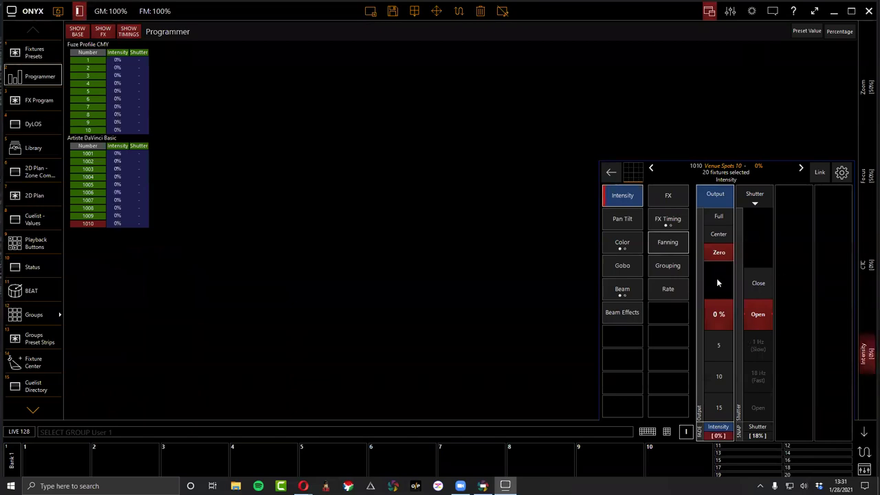
{"action": "scroll", "coordinate": [867, 353], "scroll_direction": "up", "scroll_amount": 20}
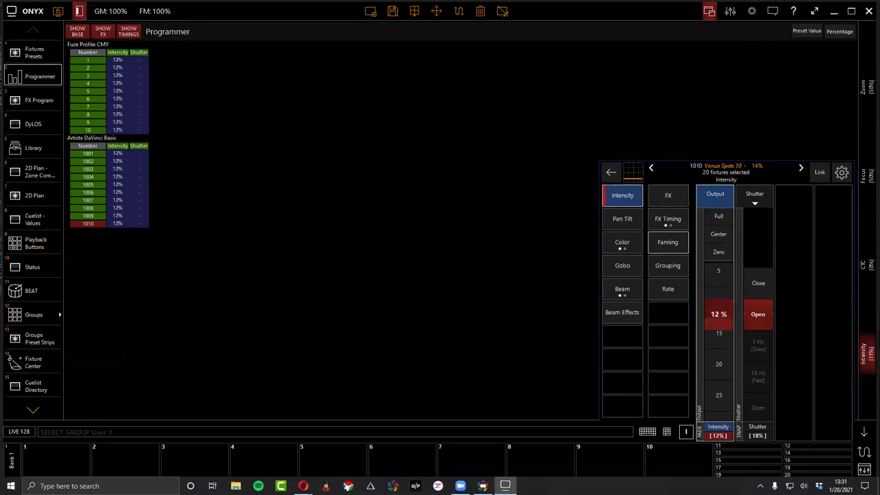
{"action": "scroll", "coordinate": [712, 330], "scroll_direction": "up", "scroll_amount": 8}
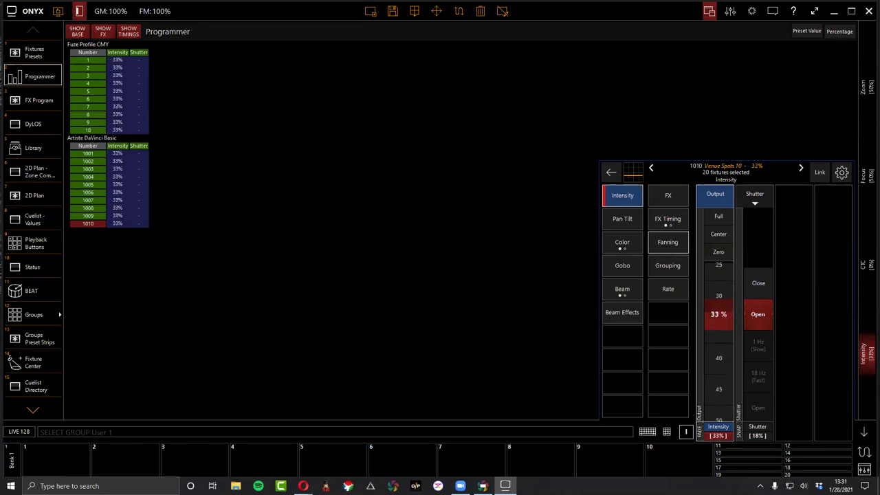
{"action": "scroll", "coordinate": [426, 227], "scroll_direction": "up", "scroll_amount": 20}
{"action": "scroll", "coordinate": [426, 230], "scroll_direction": "down", "scroll_amount": 20}
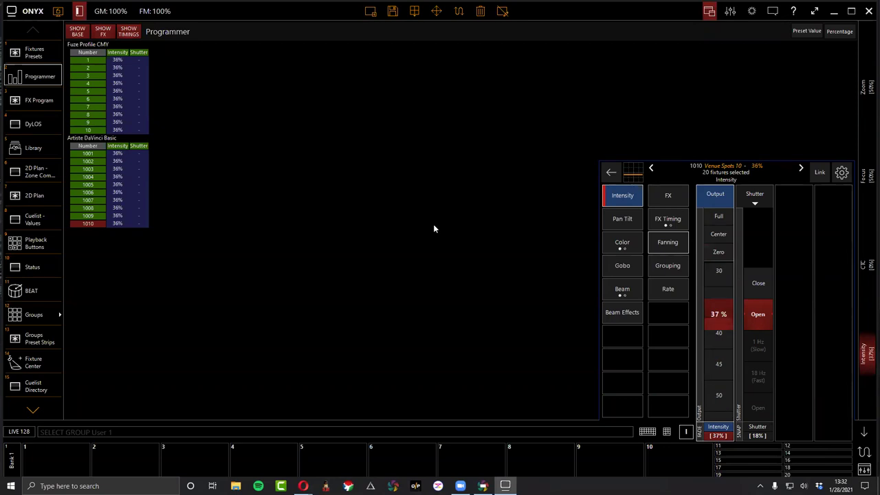
Check the intensity fader display settings and bring up the BEAT button's options.
{"action": "left_click", "coordinate": [842, 173]}
{"action": "left_click", "coordinate": [841, 172]}
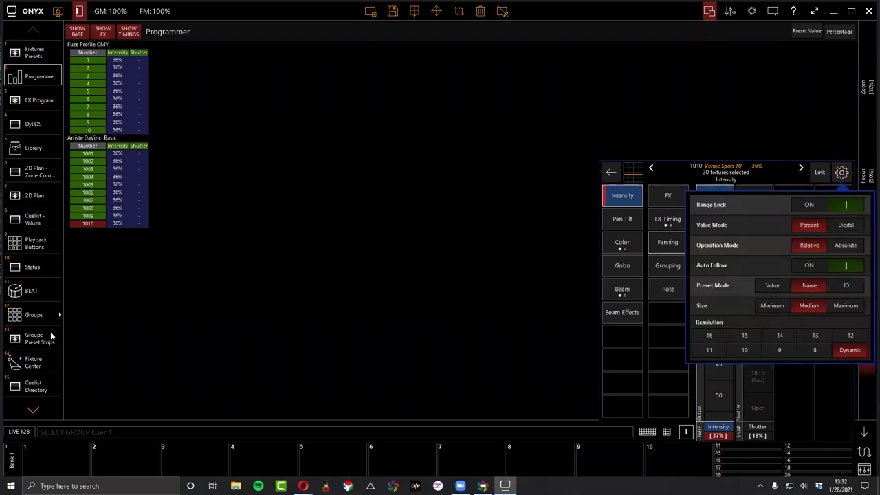
{"action": "right_click", "coordinate": [40, 281]}
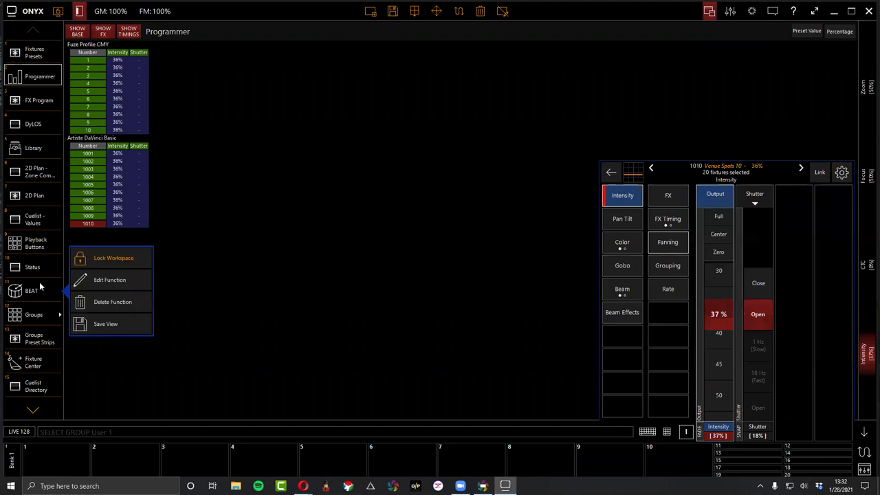
Replace BEAT in slot 11 with the Dynamic channel-resolution command.
{"action": "left_click", "coordinate": [83, 280]}
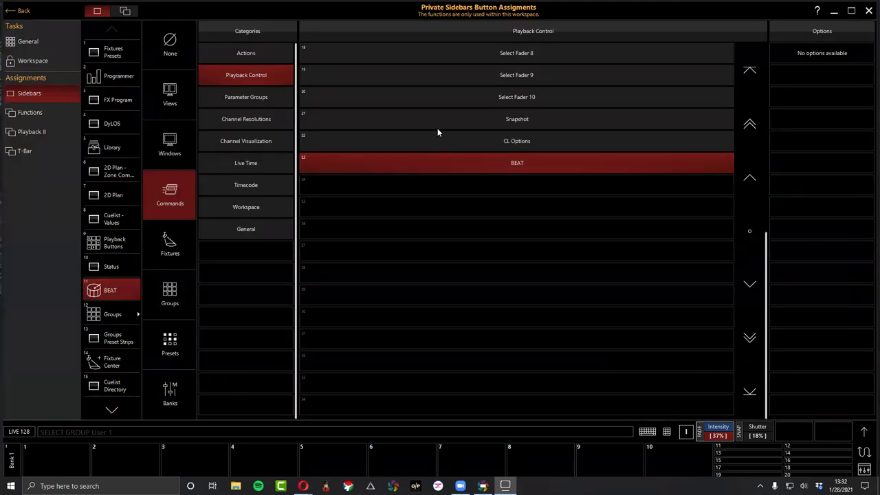
{"action": "left_click", "coordinate": [271, 96]}
{"action": "left_click", "coordinate": [269, 122]}
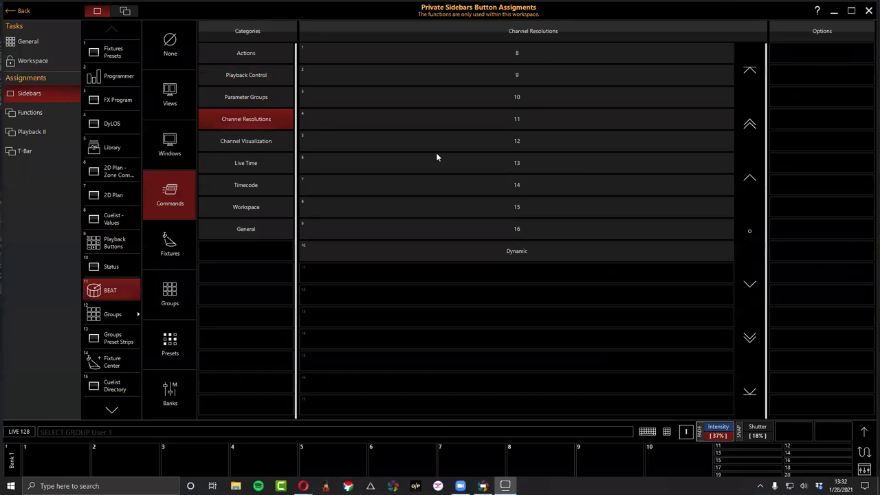
{"action": "left_click", "coordinate": [538, 231]}
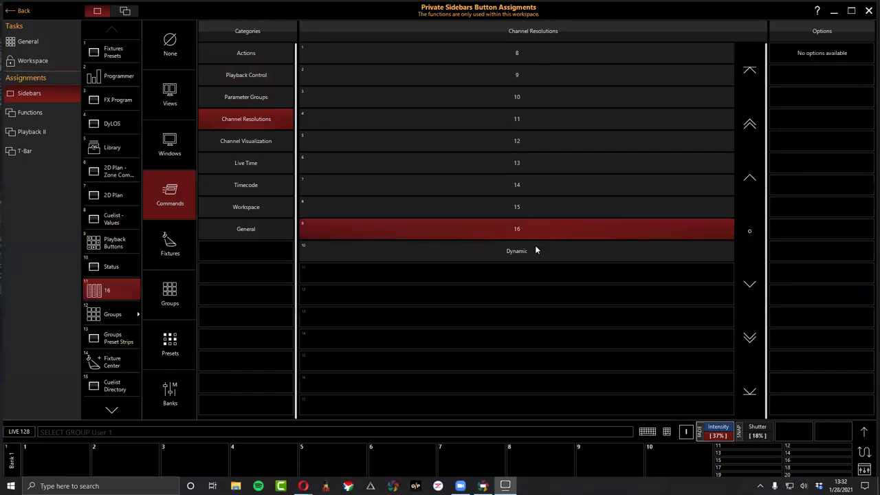
{"action": "left_click", "coordinate": [536, 250]}
{"action": "left_click", "coordinate": [536, 233]}
{"action": "left_click", "coordinate": [527, 252]}
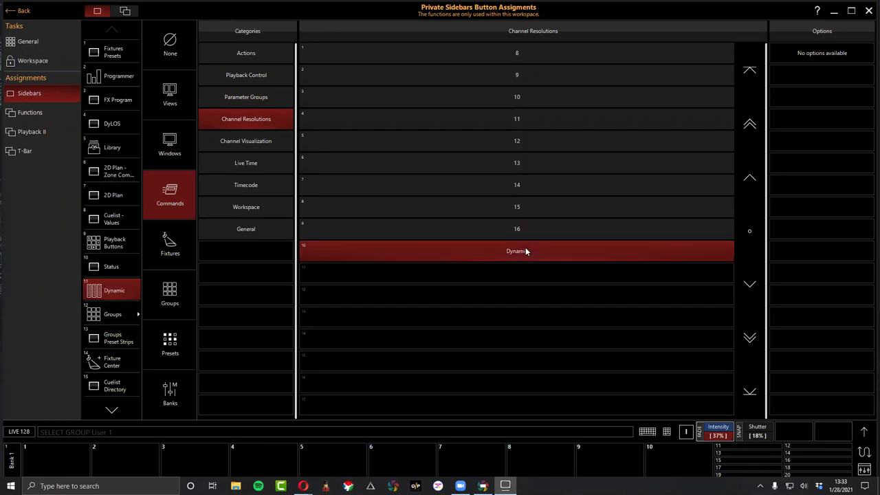
Replace the Status button in slot 10 with the 16 channel-resolution command.
{"action": "left_click", "coordinate": [117, 268]}
{"action": "left_click", "coordinate": [176, 148]}
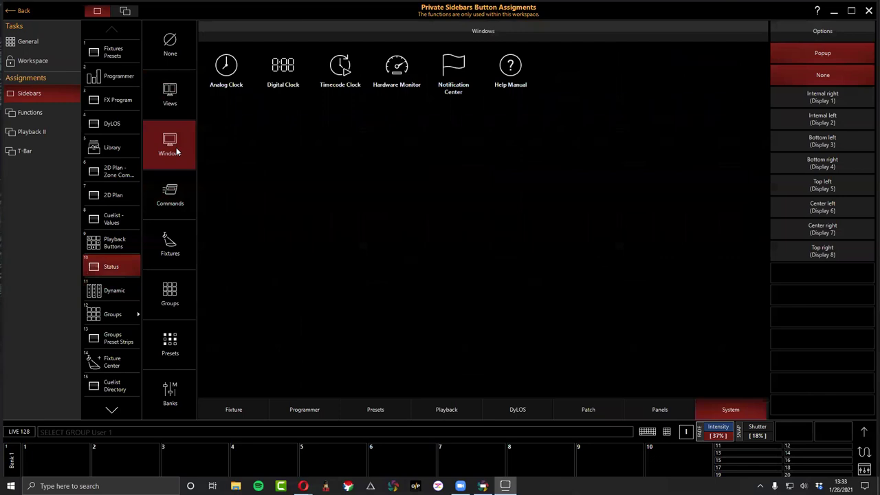
{"action": "left_click", "coordinate": [175, 200]}
{"action": "left_click", "coordinate": [479, 237]}
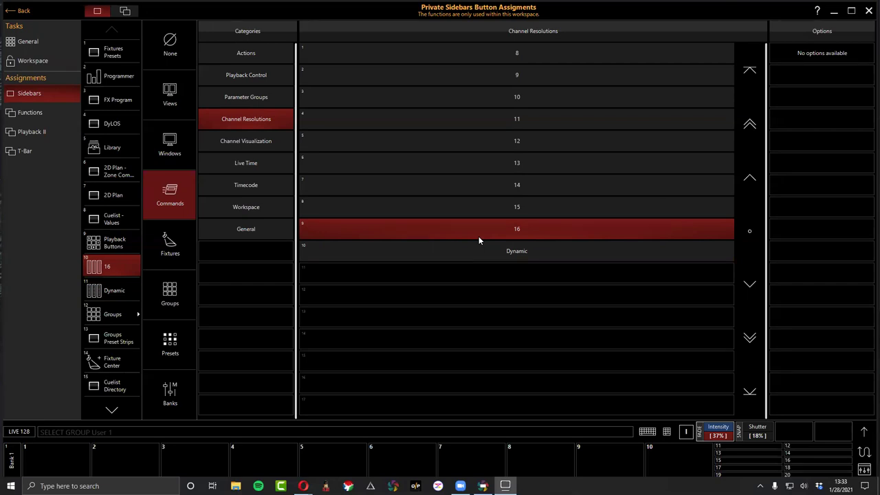
Assign the 0.25 s Live Time command to sidebar slot 10, replacing resolution 16.
{"action": "left_click", "coordinate": [266, 146]}
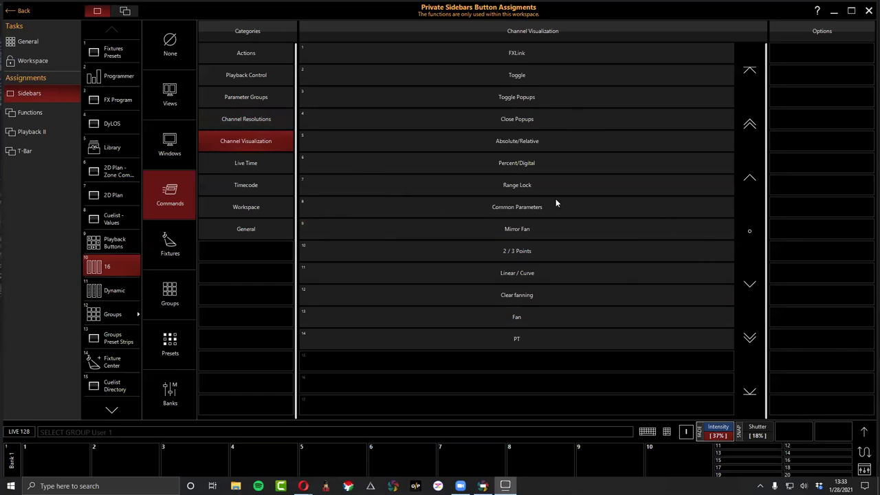
{"action": "left_click", "coordinate": [234, 164]}
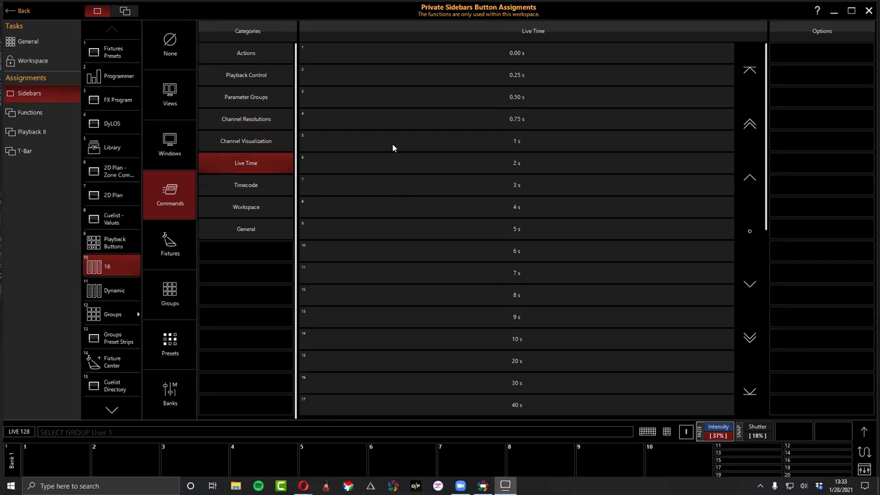
{"action": "left_click", "coordinate": [473, 77]}
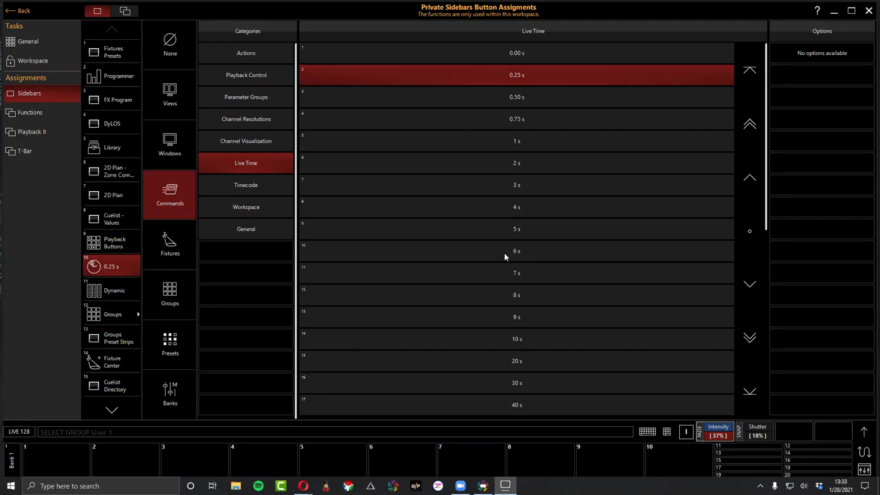
{"action": "scroll", "coordinate": [504, 254], "scroll_direction": "down", "scroll_amount": 3}
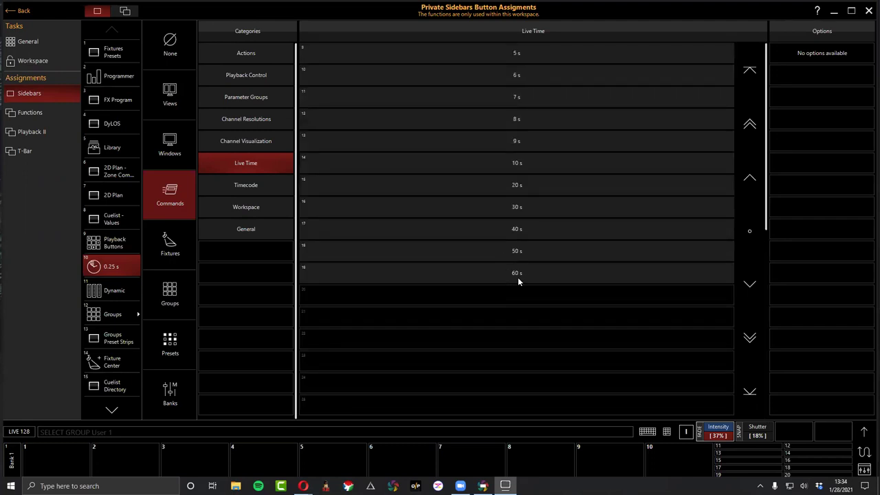
{"action": "scroll", "coordinate": [518, 280], "scroll_direction": "up", "scroll_amount": 3}
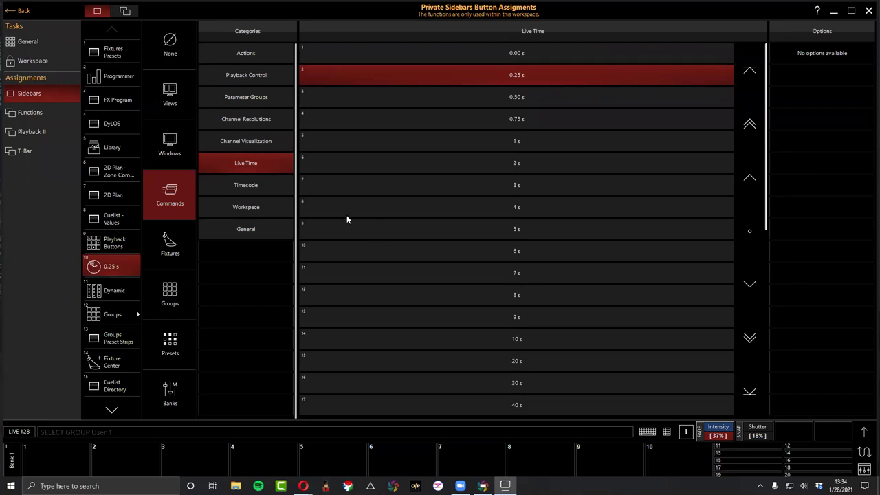
After trying Toggle SideBar and SaveShow, give sidebar button 10 General > Menu, then list the Fixtures category.
{"action": "left_click", "coordinate": [287, 185]}
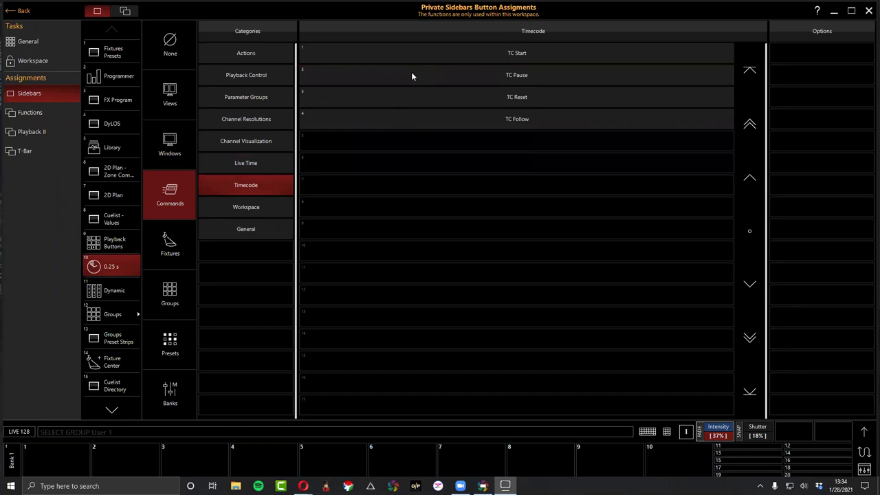
{"action": "left_click", "coordinate": [258, 210]}
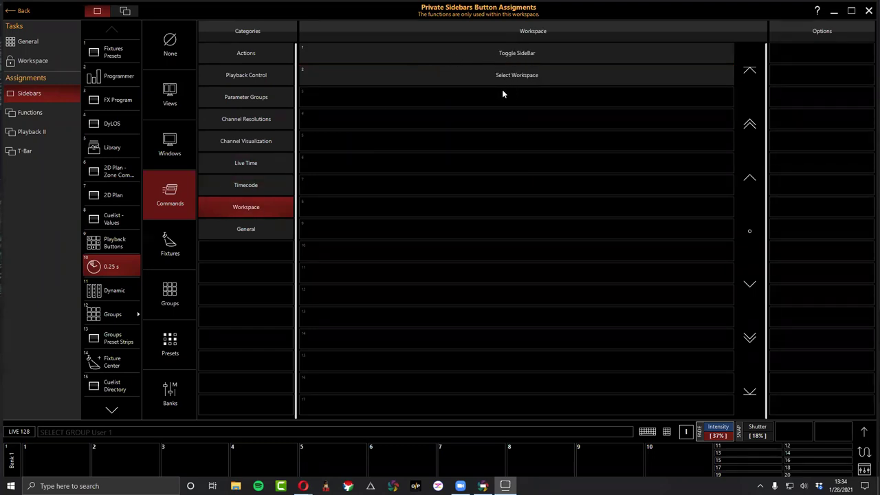
{"action": "left_click", "coordinate": [507, 57]}
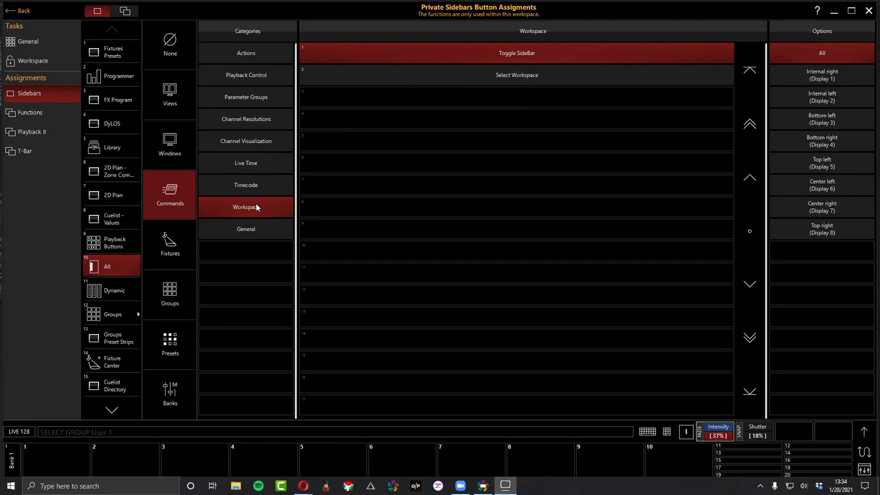
{"action": "left_click", "coordinate": [248, 228]}
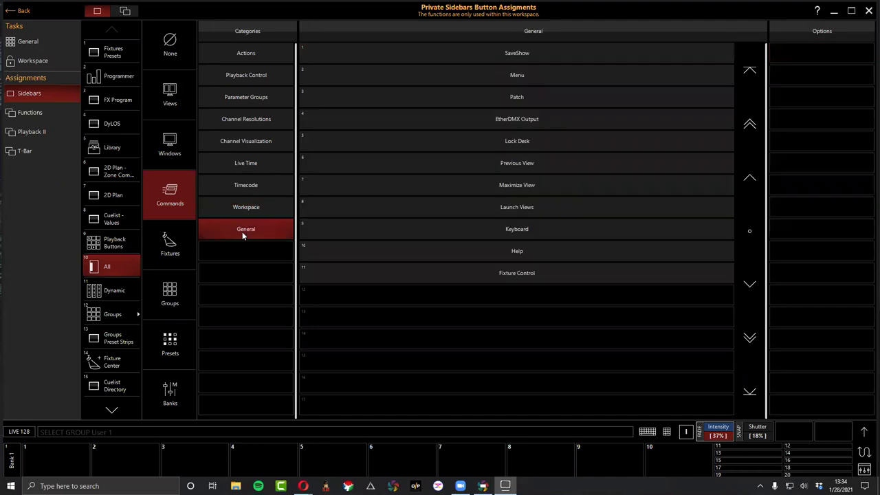
{"action": "left_click", "coordinate": [519, 59]}
{"action": "left_click", "coordinate": [517, 77]}
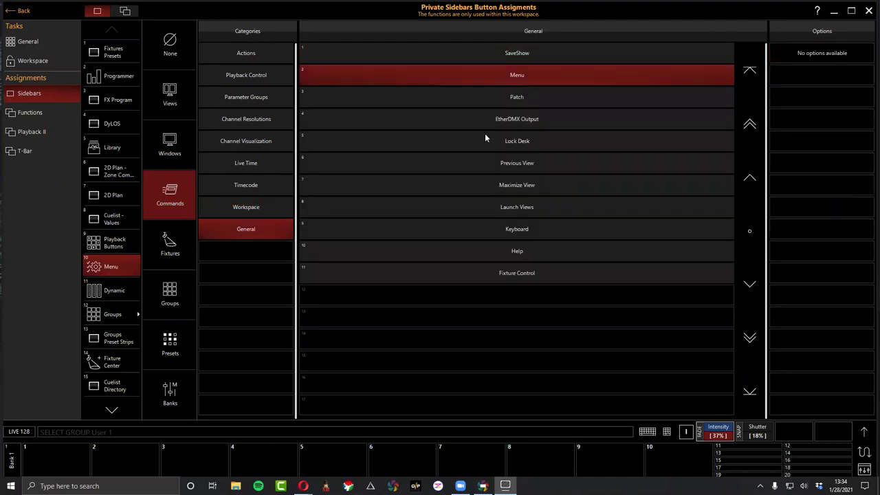
{"action": "left_click", "coordinate": [160, 243]}
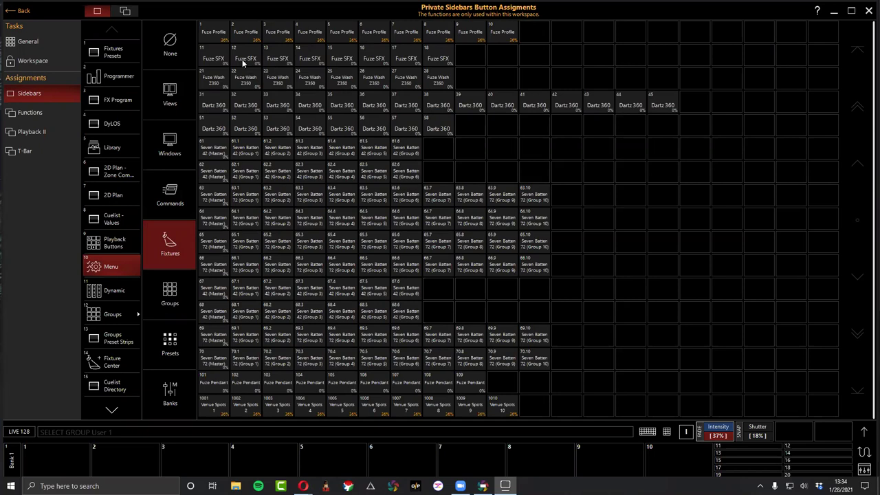
Preview the Groups, Presets and Banks categories, then open the shared Functions assignments (F1–F15).
{"action": "left_click", "coordinate": [162, 295]}
{"action": "left_click", "coordinate": [166, 341]}
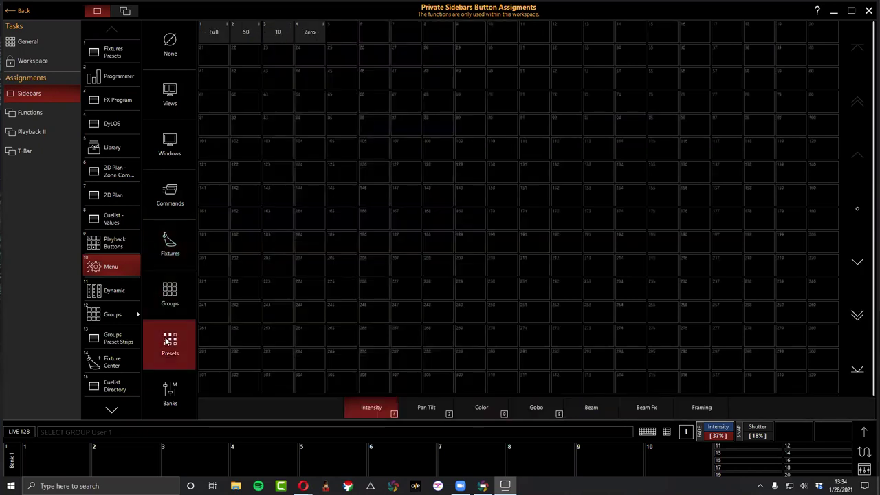
{"action": "left_click", "coordinate": [172, 386]}
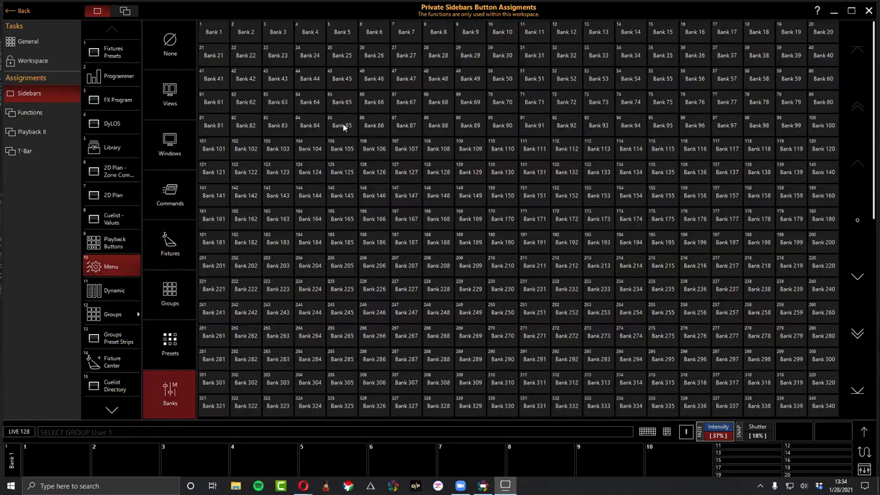
{"action": "left_click", "coordinate": [11, 461]}
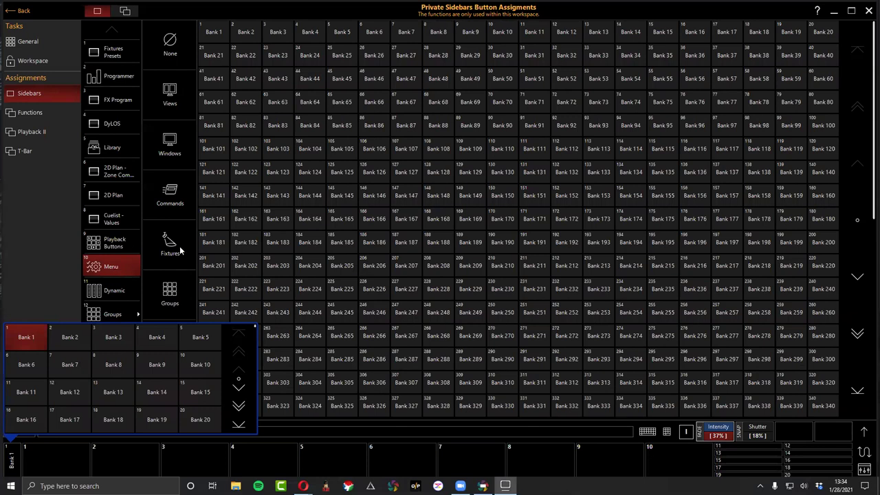
{"action": "left_click", "coordinate": [290, 453]}
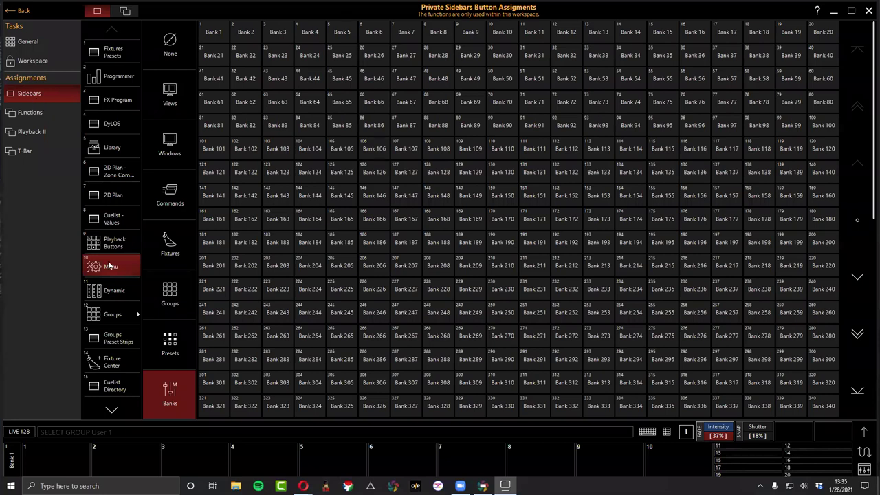
{"action": "left_click", "coordinate": [24, 112]}
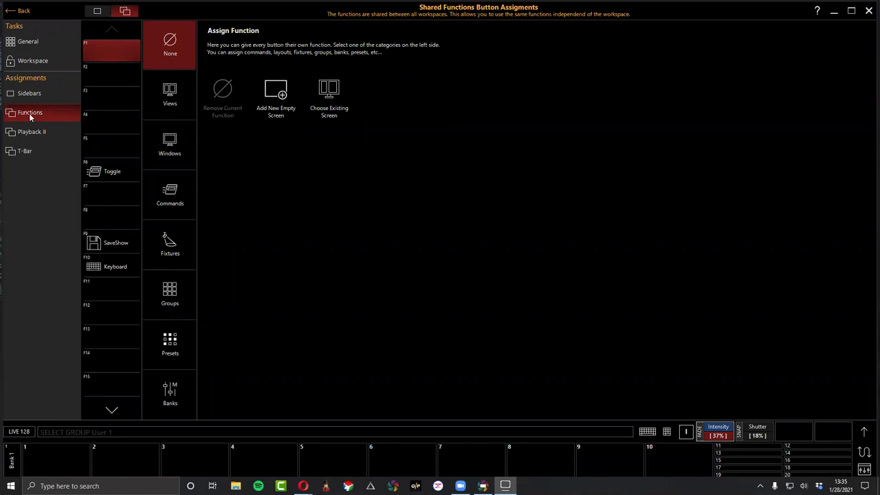
Check the Playback II, T-Bar and Sidebar assignments, exit settings, and show the 100-button Playback Buttons grid.
{"action": "left_click", "coordinate": [29, 133]}
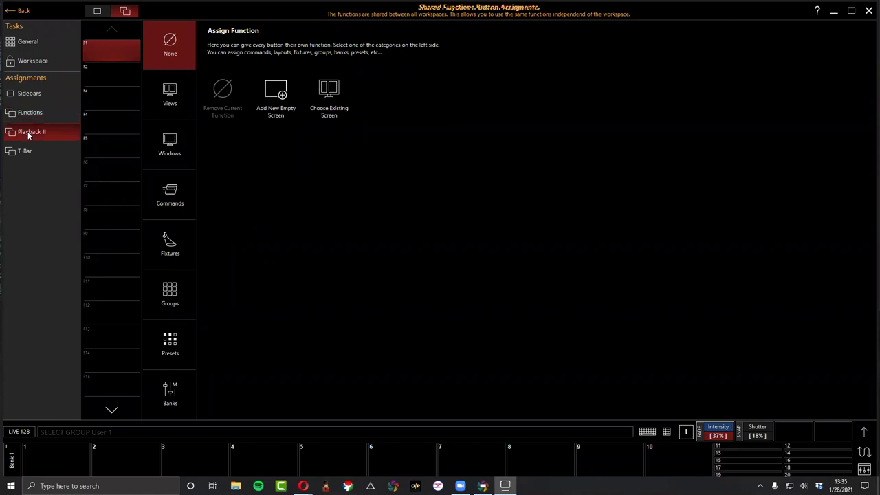
{"action": "left_click", "coordinate": [31, 151]}
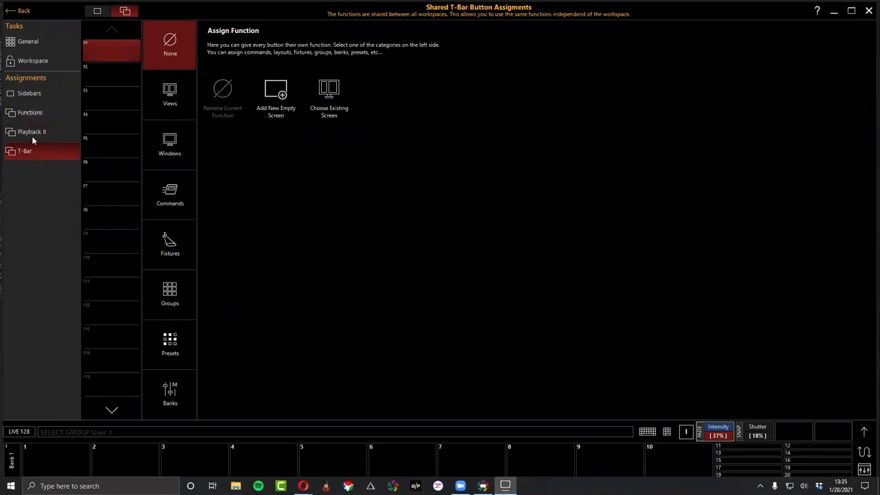
{"action": "left_click", "coordinate": [29, 94]}
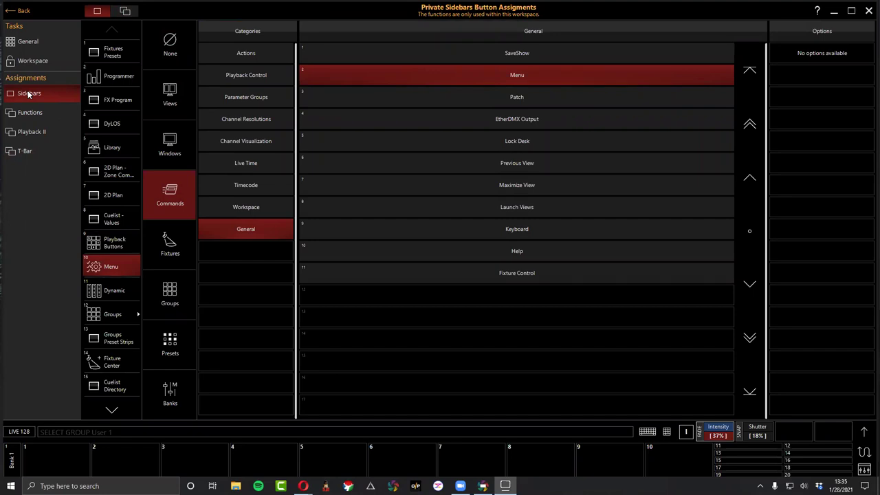
{"action": "left_click", "coordinate": [23, 11]}
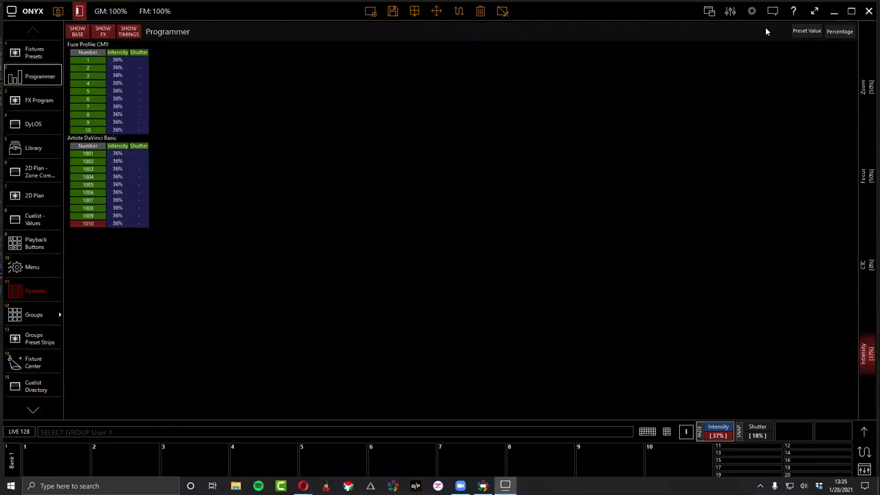
{"action": "left_click", "coordinate": [34, 243]}
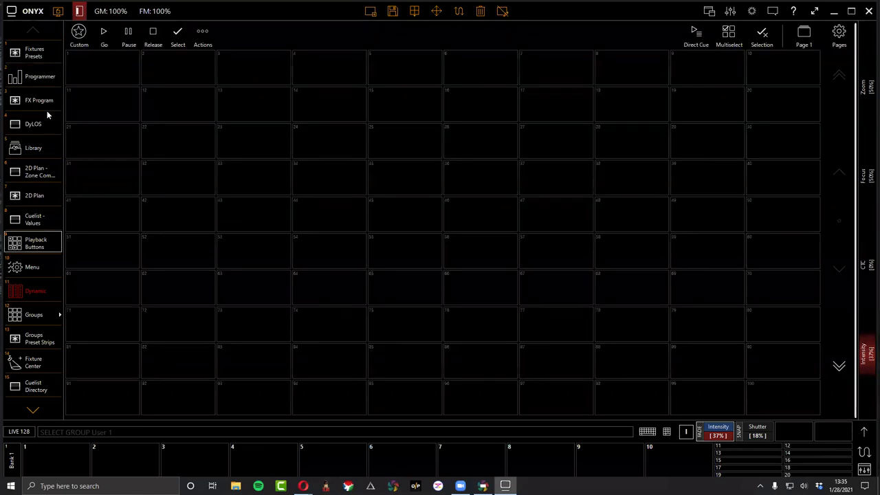
Maximize the Groups pane in Groups Preset Strips and select Fuze Wash and Dartz (31 fixtures).
{"action": "left_click", "coordinate": [38, 338]}
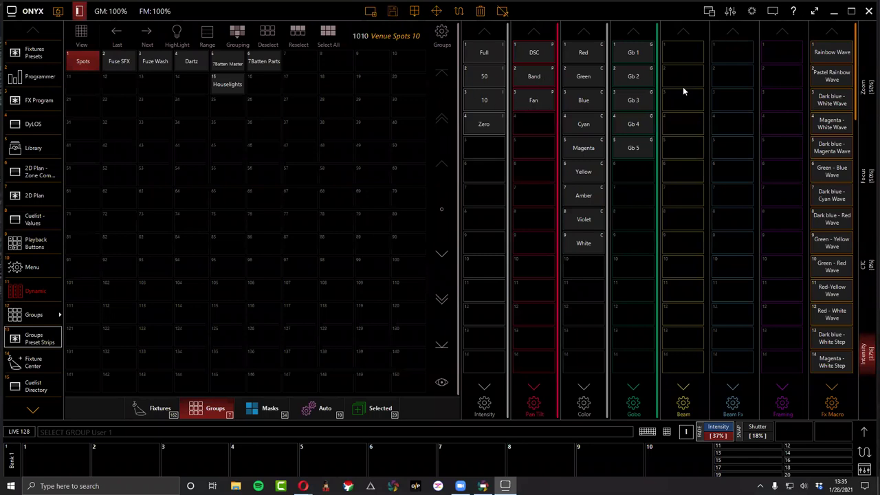
{"action": "left_click", "coordinate": [814, 12]}
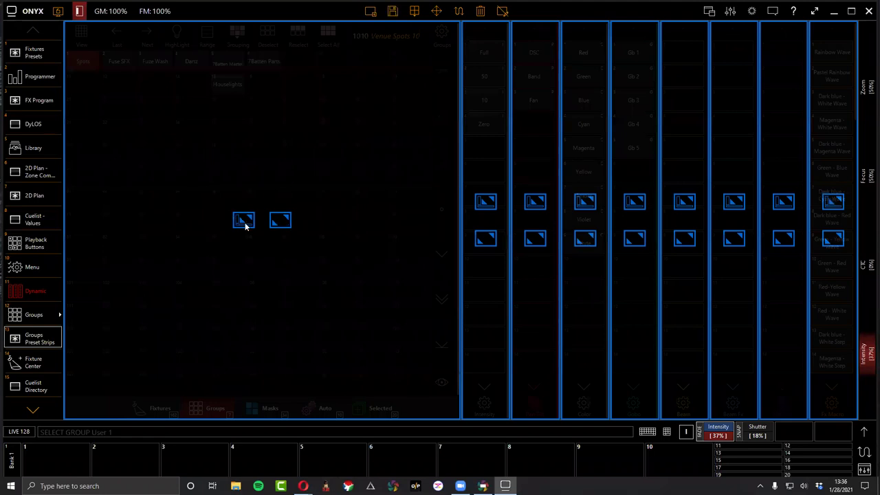
{"action": "left_click", "coordinate": [280, 220]}
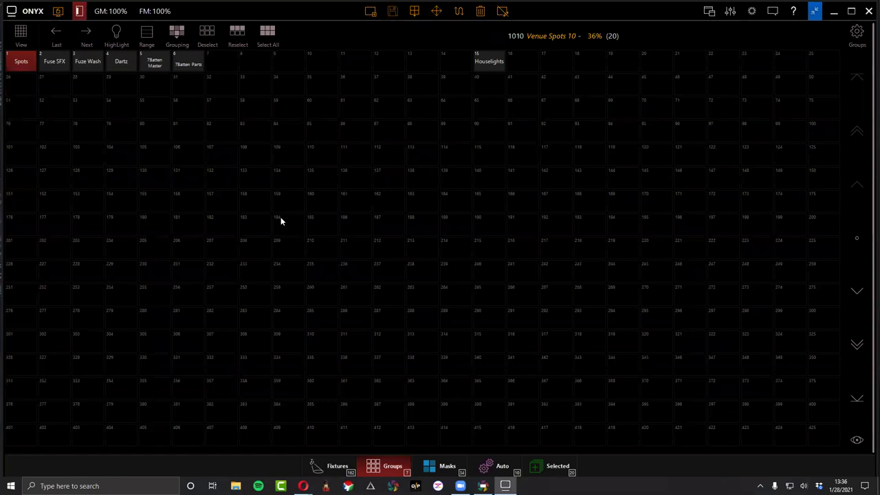
{"action": "left_click", "coordinate": [86, 59]}
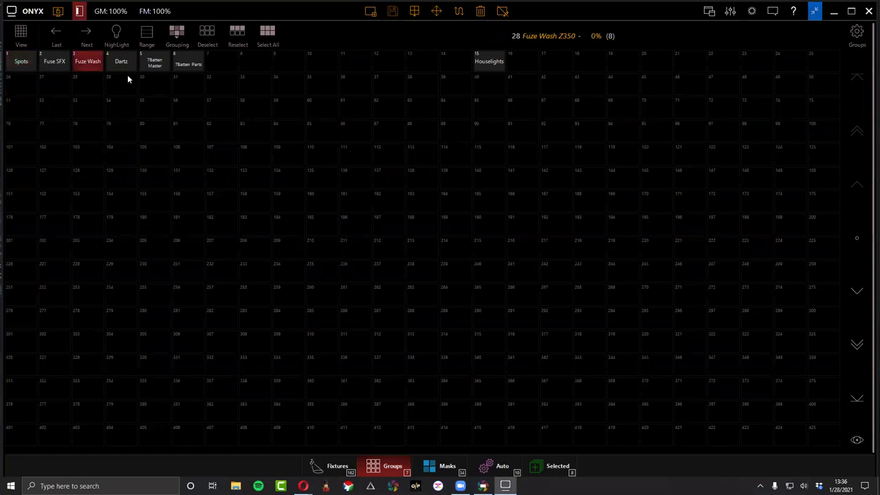
{"action": "left_click", "coordinate": [122, 61]}
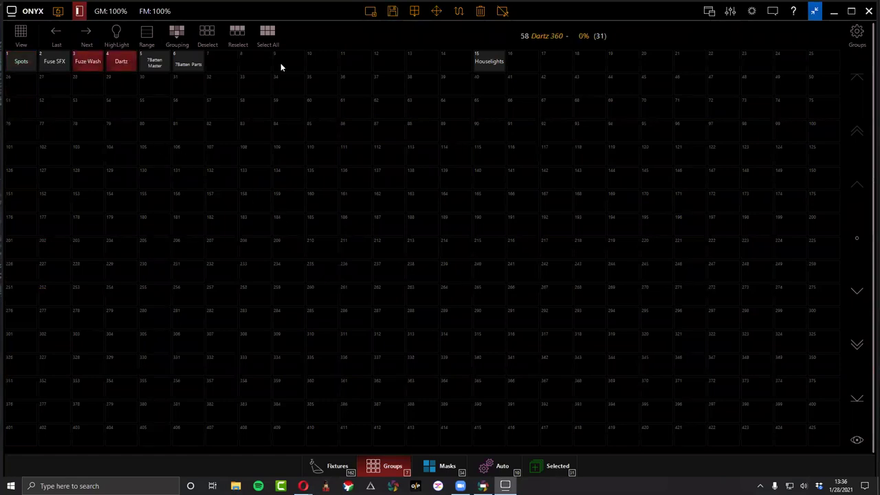
{"action": "left_click", "coordinate": [815, 12]}
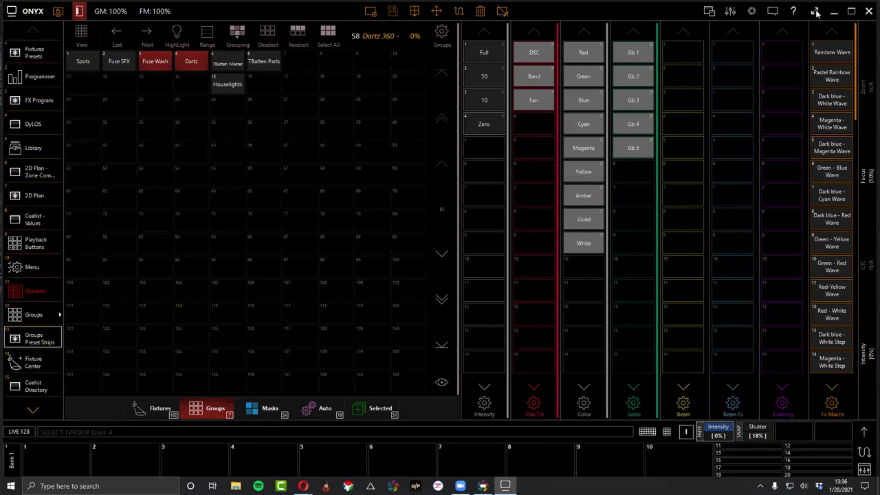
Save the edited layout over Groups Preset Strips view 1, confirming the overwrite.
{"action": "left_click", "coordinate": [396, 13]}
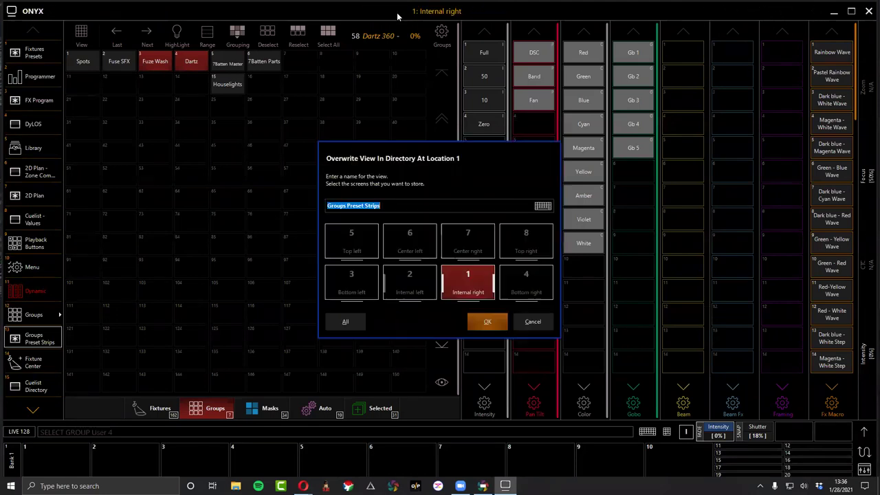
{"action": "left_click", "coordinate": [498, 325]}
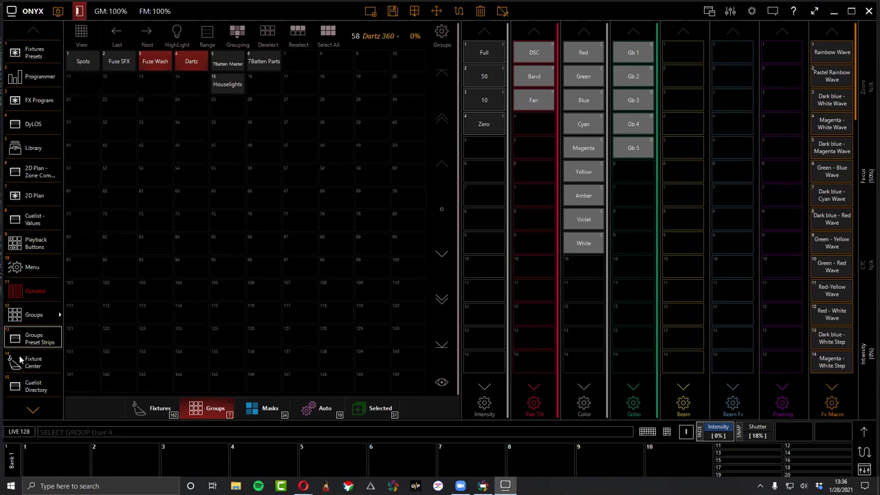
{"action": "left_click", "coordinate": [33, 409]}
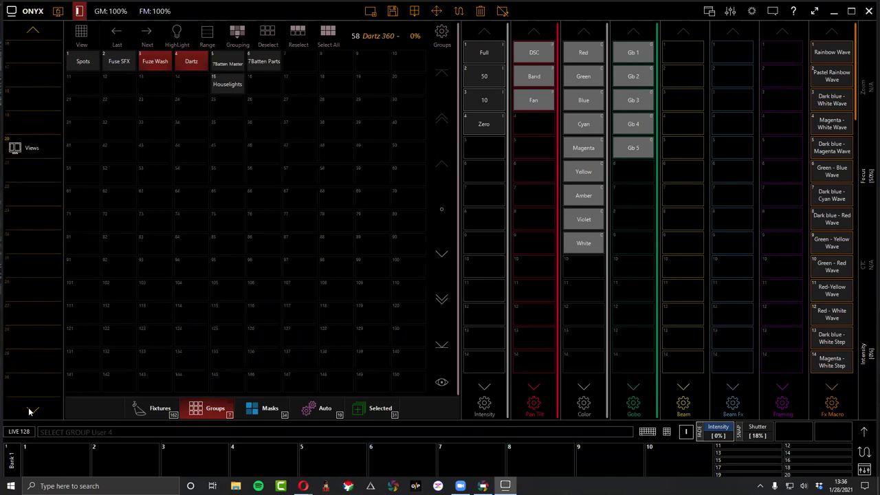
{"action": "left_click", "coordinate": [30, 411]}
{"action": "left_click", "coordinate": [30, 411]}
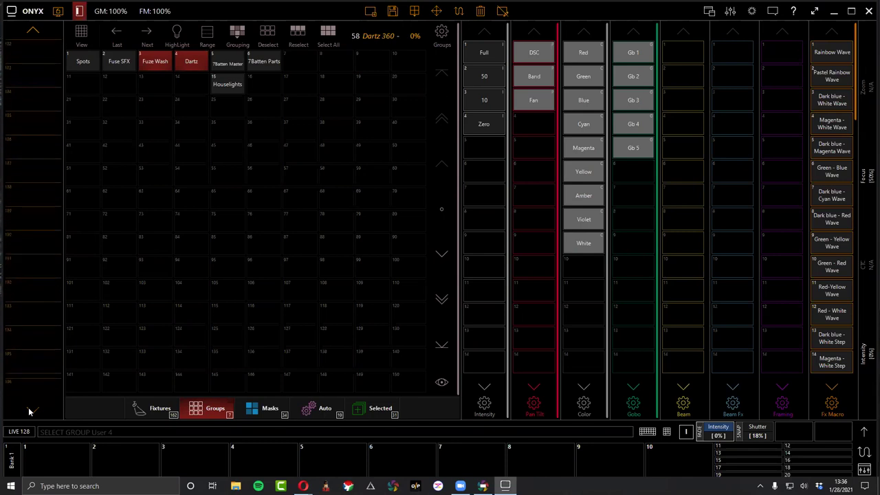
{"action": "left_click", "coordinate": [29, 411]}
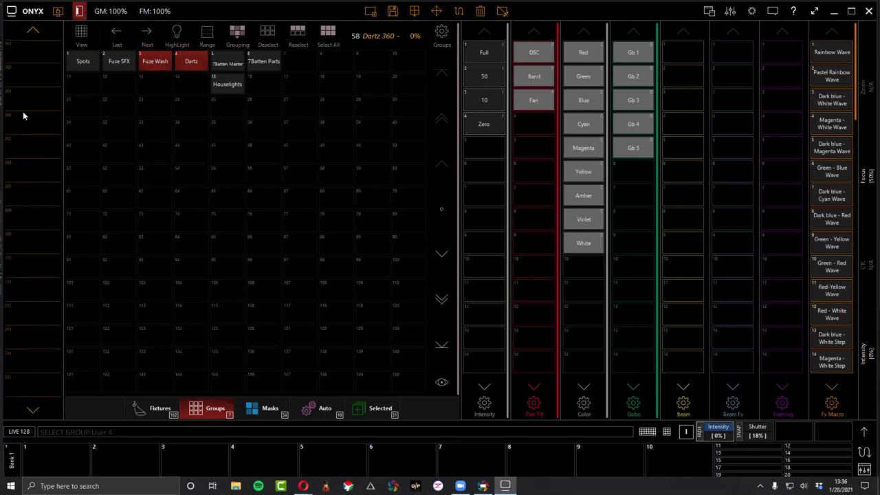
{"action": "left_click", "coordinate": [42, 46]}
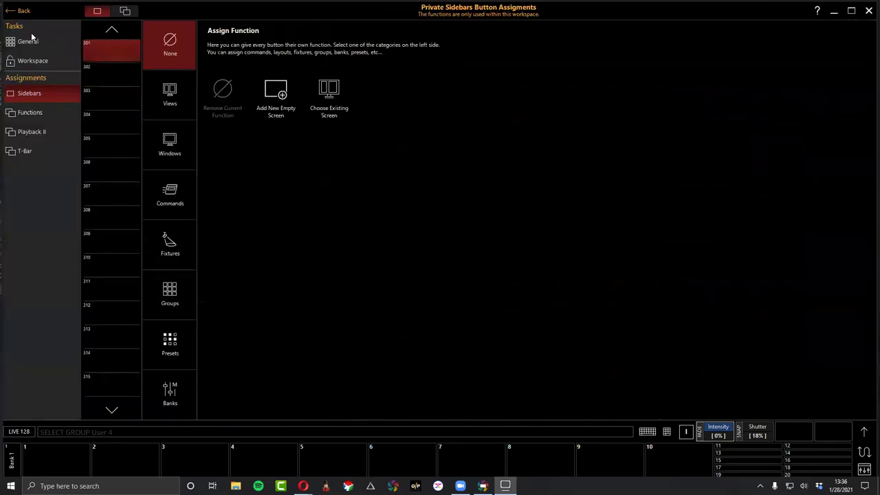
{"action": "left_click", "coordinate": [107, 33]}
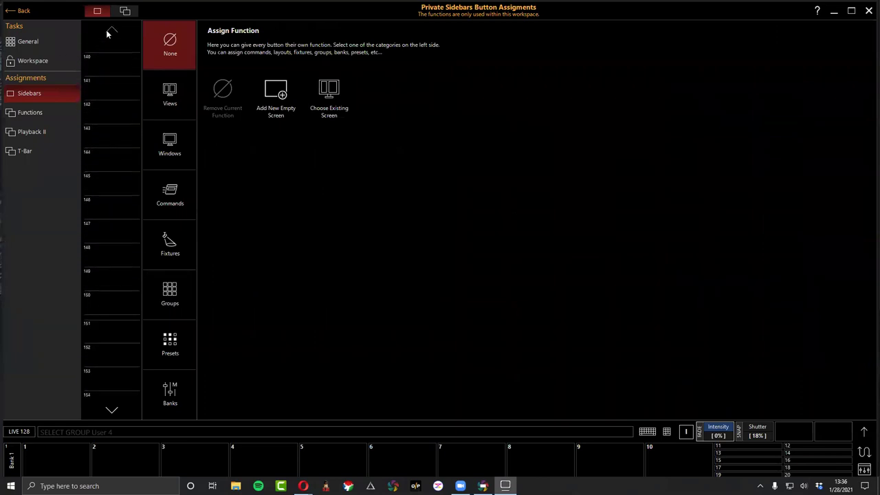
{"action": "left_click", "coordinate": [18, 11]}
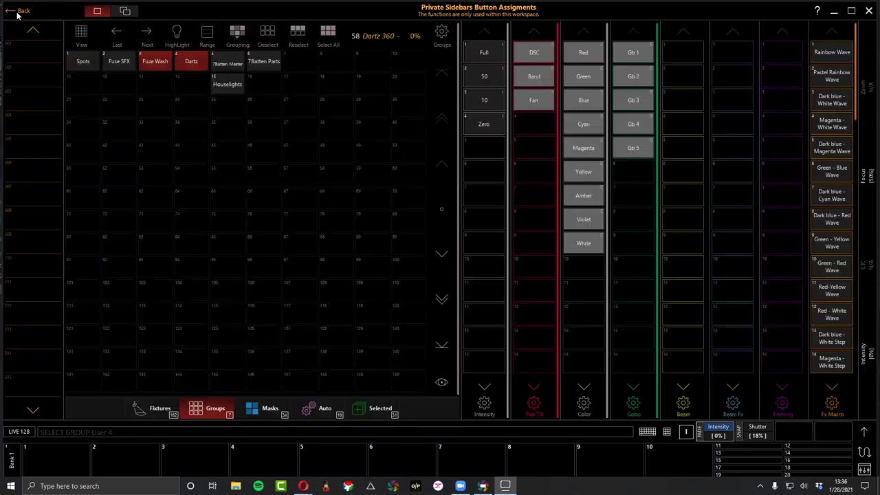
{"action": "left_click", "coordinate": [33, 33]}
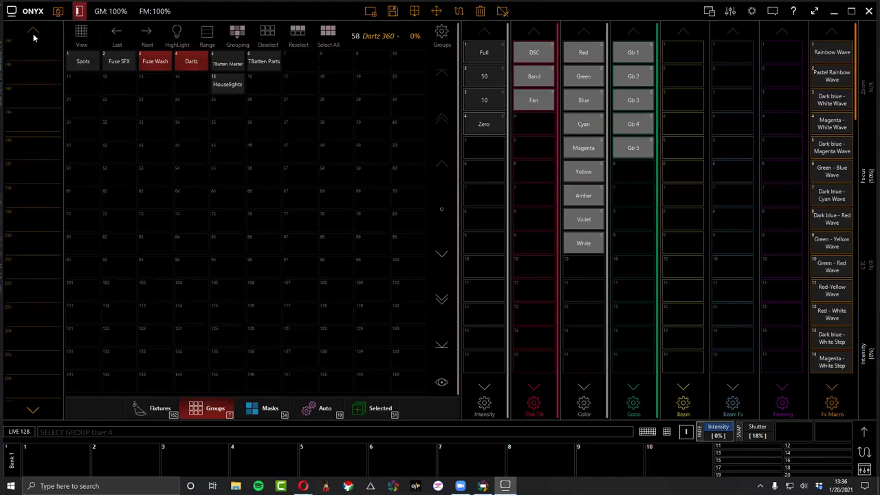
{"action": "left_click", "coordinate": [33, 33]}
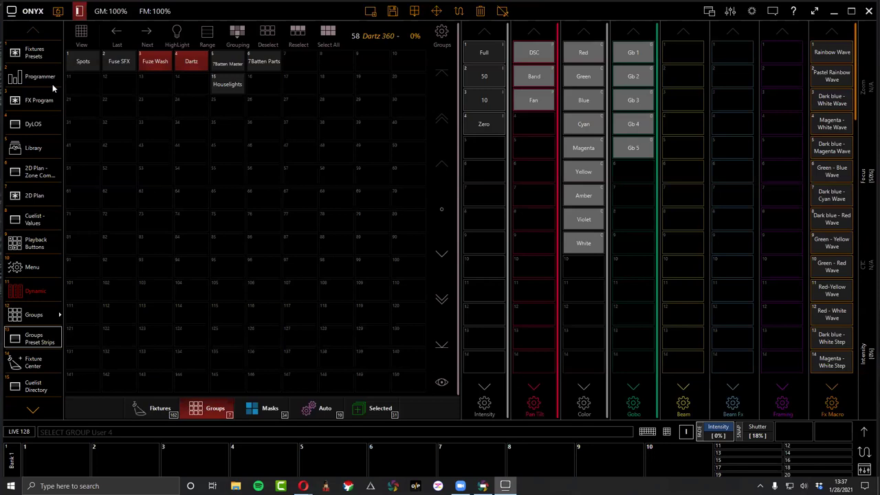
Lock and unlock the workspace, then open the FX Program view with Unlock & Edit.
{"action": "left_click", "coordinate": [57, 11]}
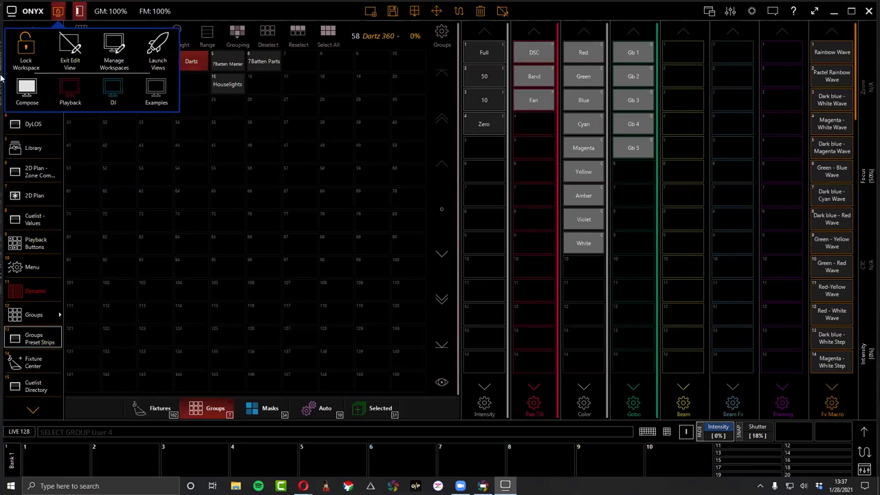
{"action": "left_click", "coordinate": [33, 50]}
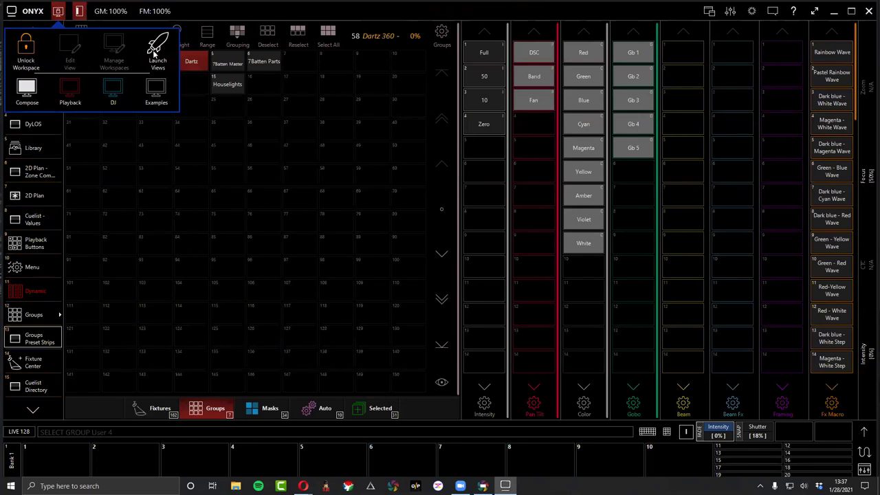
{"action": "left_click", "coordinate": [27, 48]}
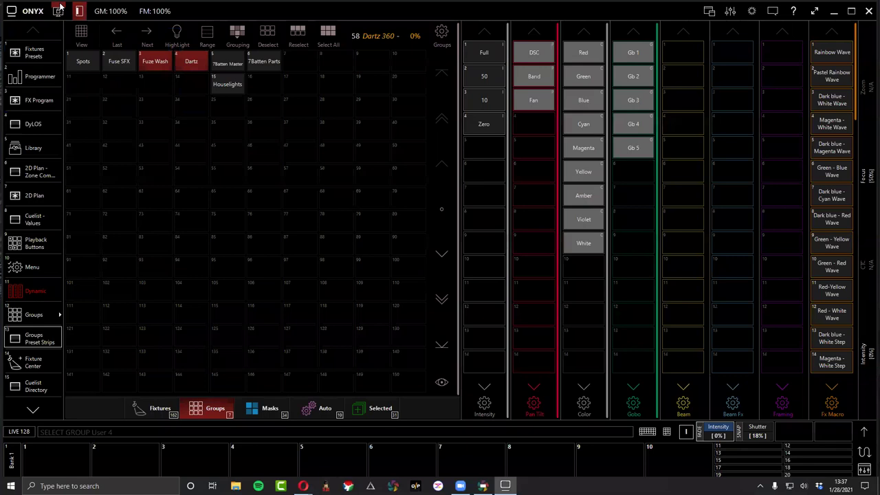
{"action": "right_click", "coordinate": [34, 96]}
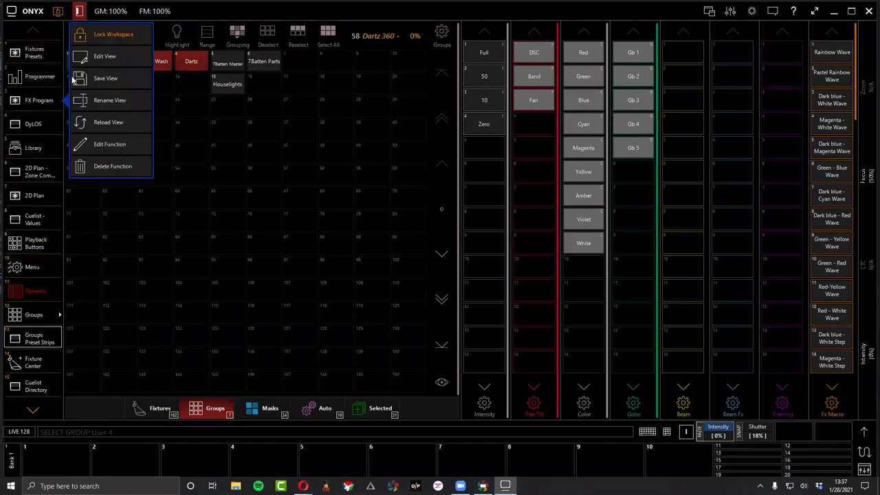
{"action": "left_click", "coordinate": [96, 34]}
{"action": "right_click", "coordinate": [32, 91]}
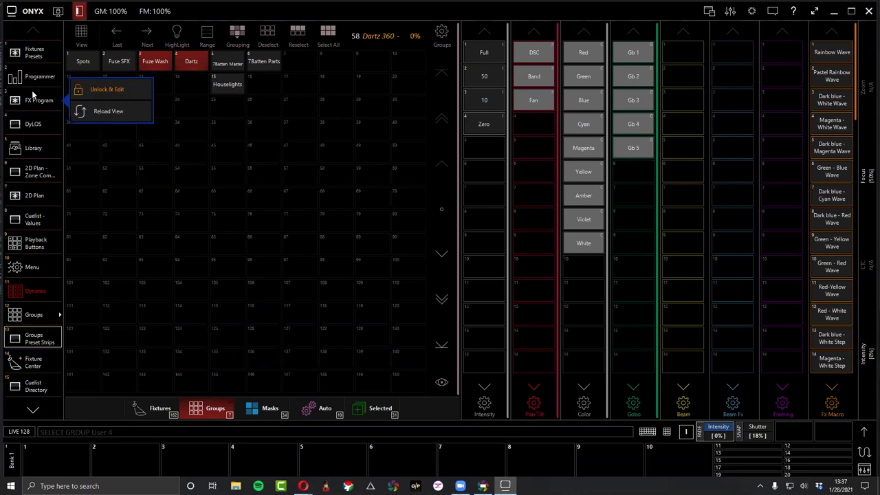
{"action": "left_click", "coordinate": [102, 89]}
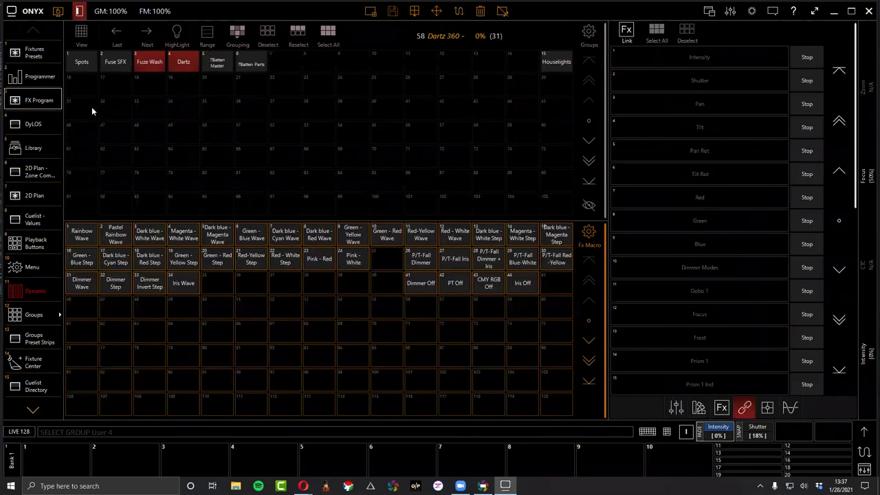
Browse the Playback, DJ, Examples and Compose workspaces.
{"action": "left_click", "coordinate": [59, 11]}
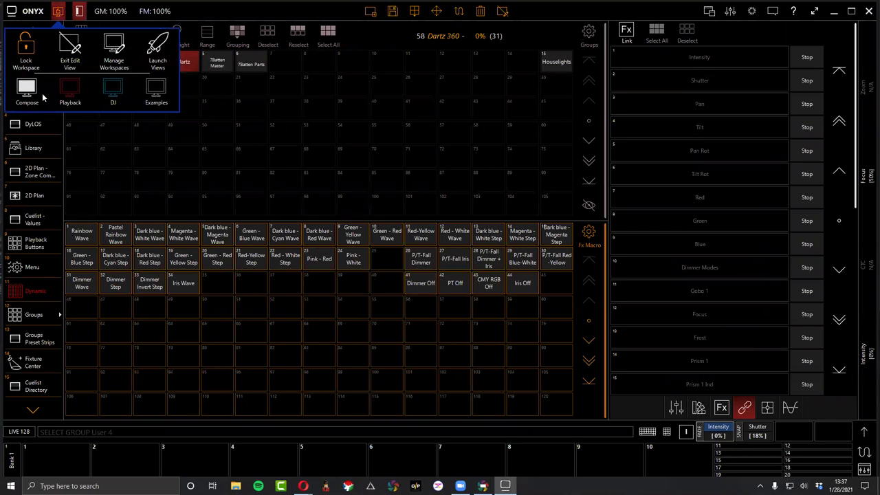
{"action": "left_click", "coordinate": [62, 90]}
{"action": "left_click", "coordinate": [113, 88]}
{"action": "left_click", "coordinate": [157, 89]}
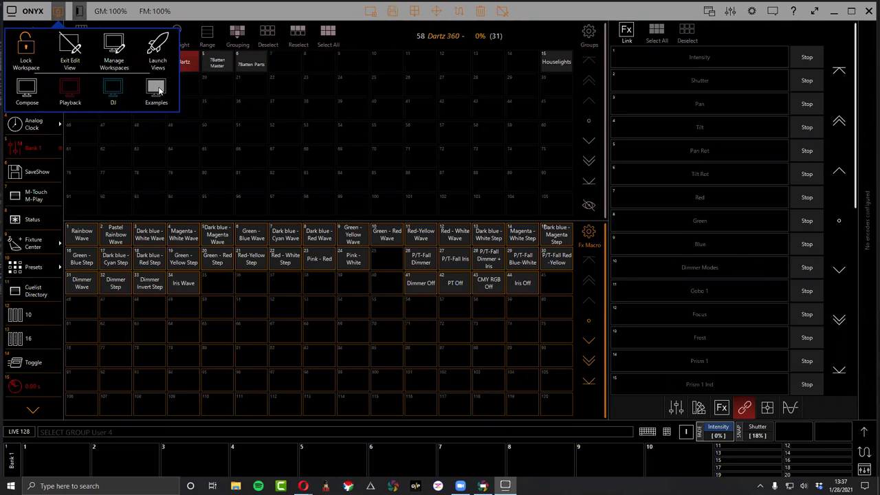
{"action": "left_click", "coordinate": [20, 88]}
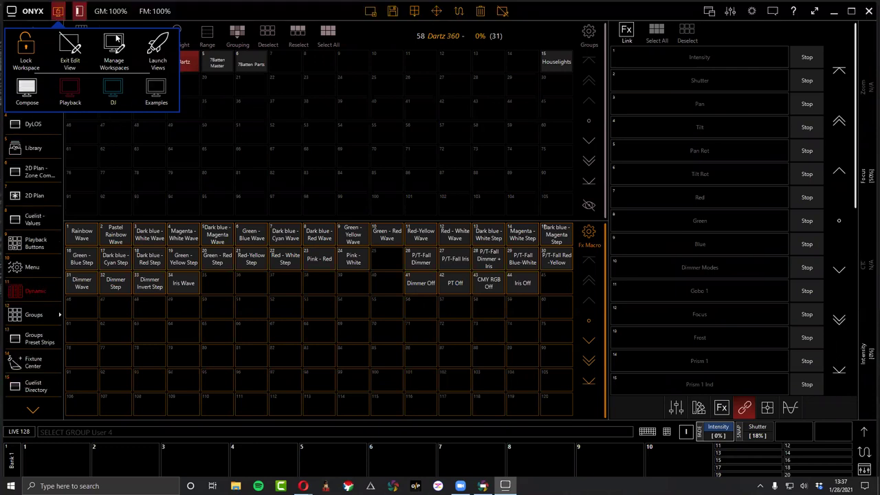
Add a new workspace in Manage Workspaces and name it 'Busk'.
{"action": "left_click", "coordinate": [116, 40]}
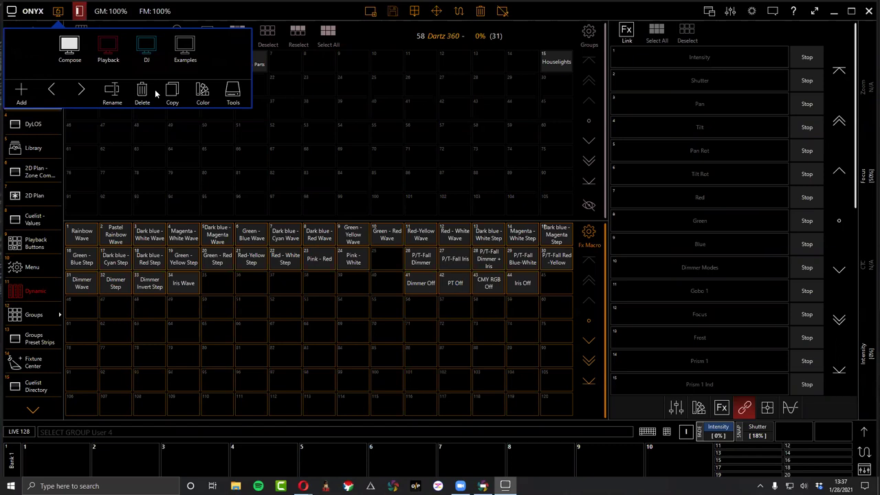
{"action": "left_click", "coordinate": [103, 49]}
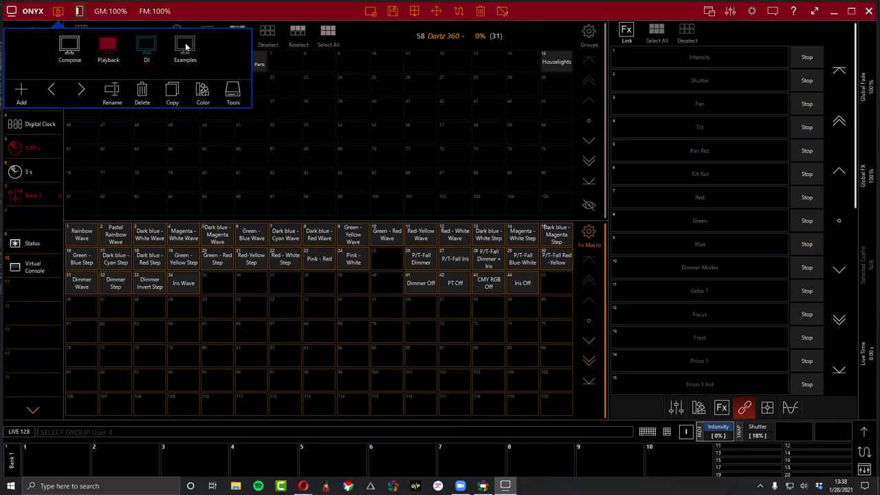
{"action": "left_click", "coordinate": [22, 93]}
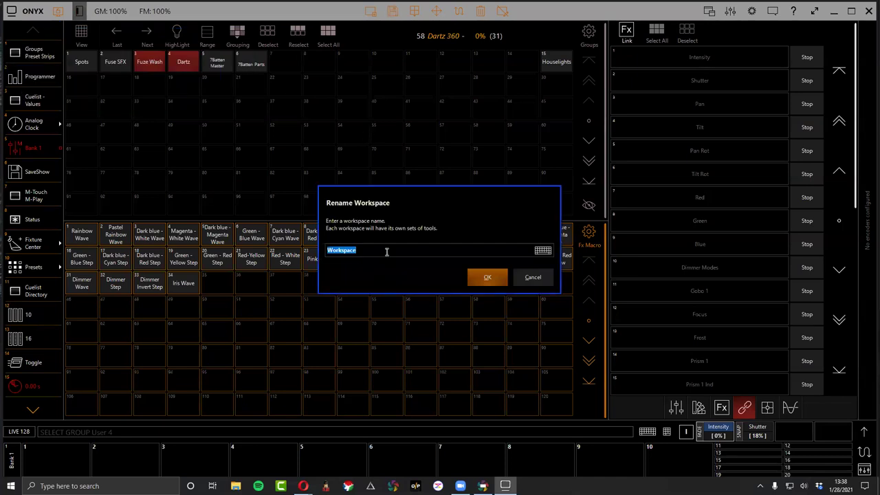
{"action": "type", "text": "Busk"}
{"action": "key", "text": "Return"}
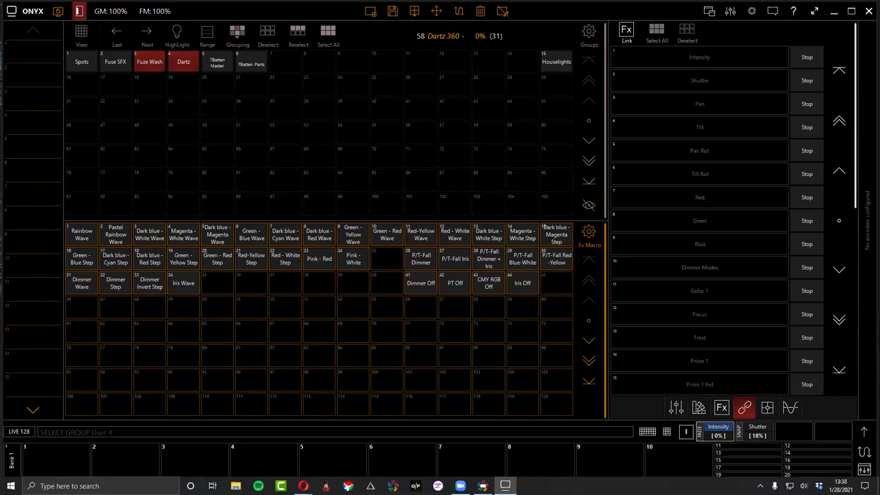
Assign the Groups Preset Strips view to sidebar button 1.
{"action": "left_click", "coordinate": [28, 43]}
{"action": "left_click", "coordinate": [28, 45]}
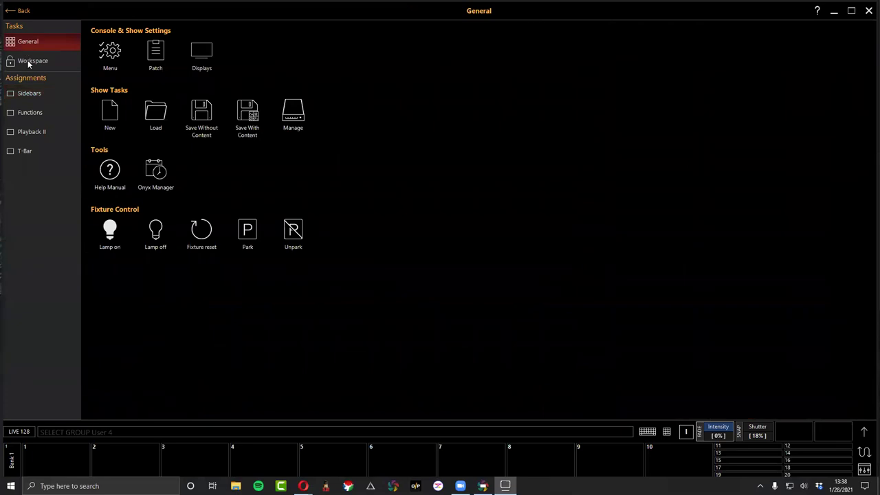
{"action": "left_click", "coordinate": [28, 62]}
{"action": "left_click", "coordinate": [33, 92]}
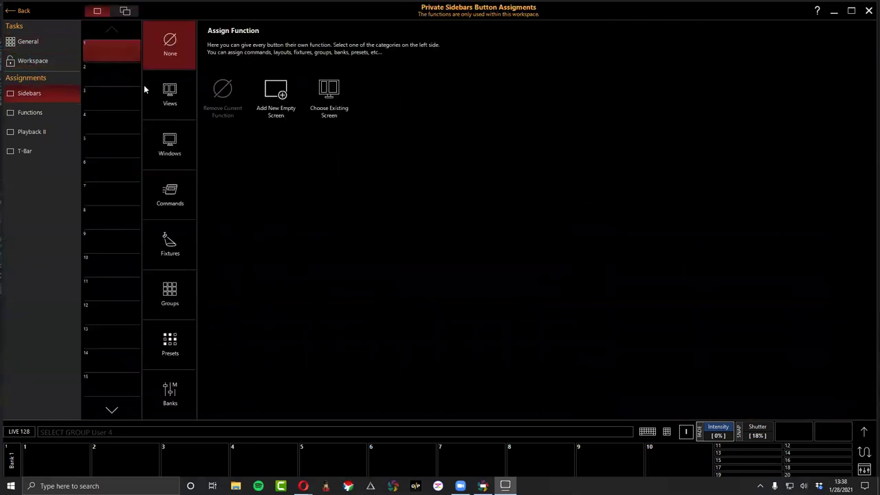
{"action": "left_click", "coordinate": [158, 100]}
{"action": "left_click", "coordinate": [220, 33]}
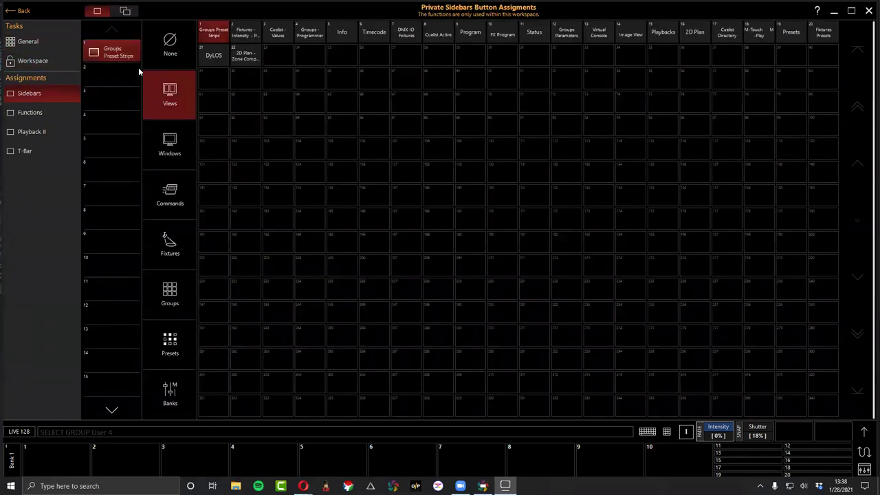
Assign live times 0.00 s, 2 s and 40 s to sidebar buttons 2, 3 and 4.
{"action": "left_click", "coordinate": [131, 72]}
{"action": "left_click", "coordinate": [244, 32]}
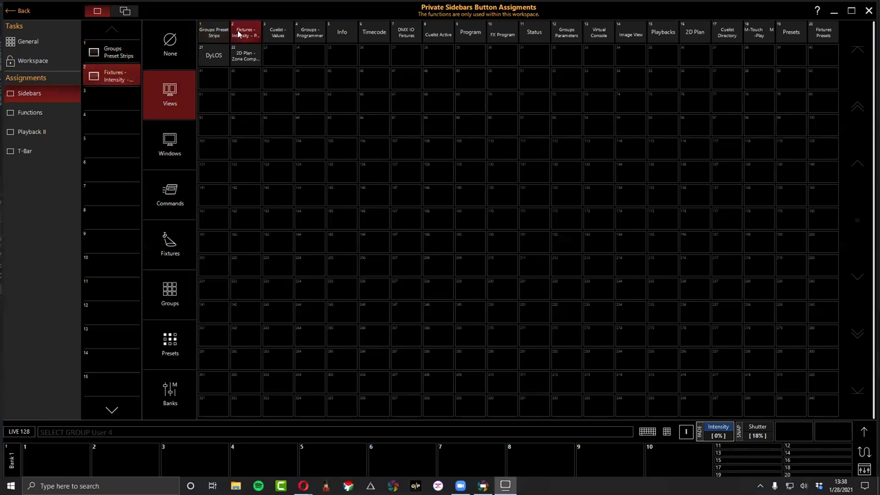
{"action": "left_click", "coordinate": [172, 185]}
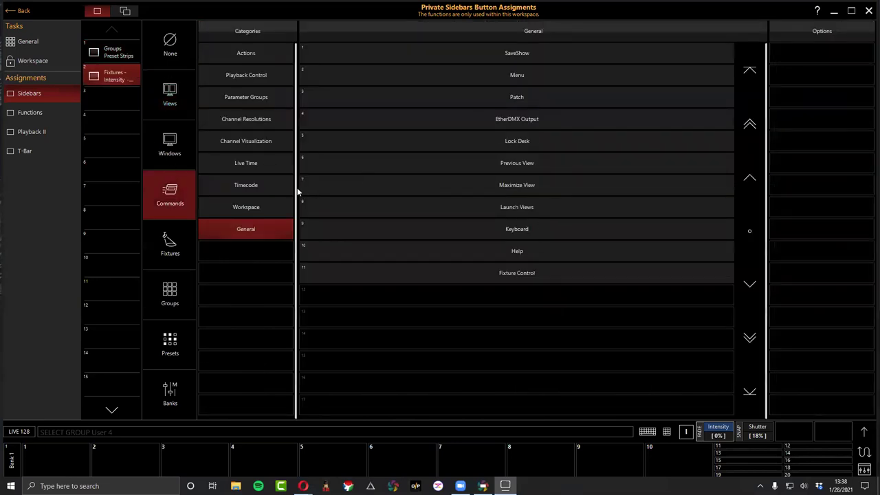
{"action": "left_click", "coordinate": [231, 169]}
{"action": "left_click", "coordinate": [555, 51]}
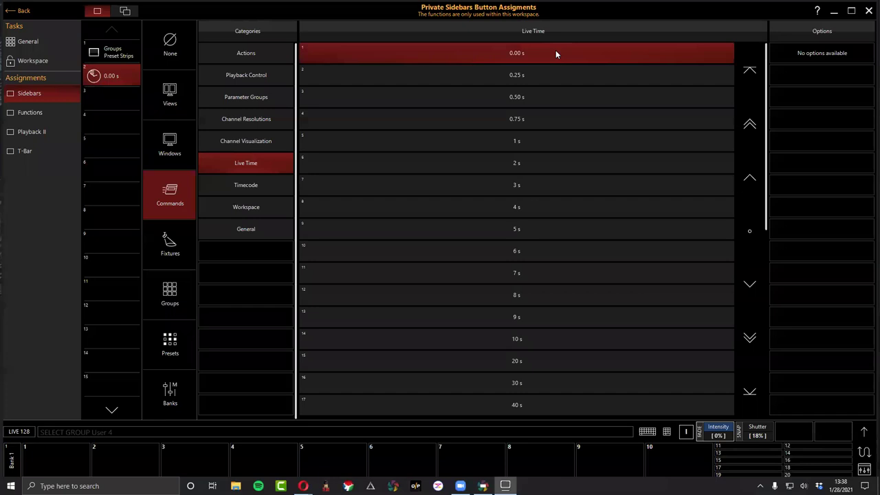
{"action": "left_click", "coordinate": [123, 99]}
{"action": "left_click", "coordinate": [496, 170]}
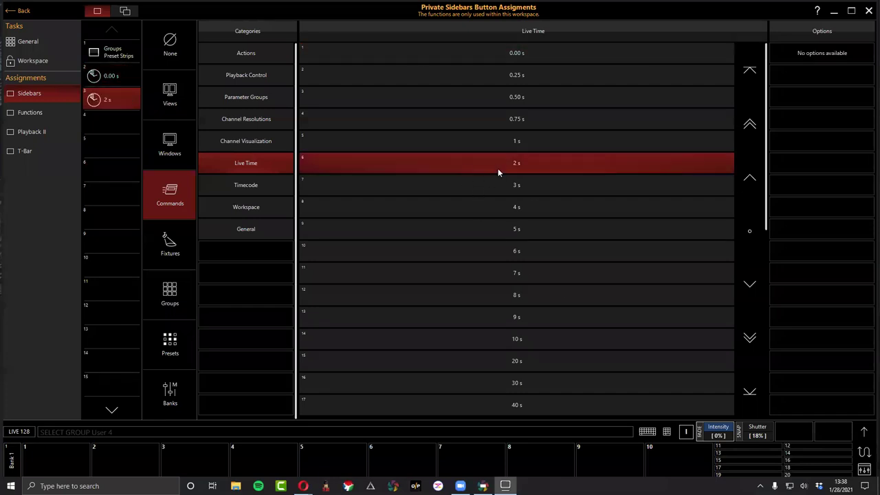
{"action": "left_click", "coordinate": [130, 129]}
{"action": "left_click", "coordinate": [463, 407]}
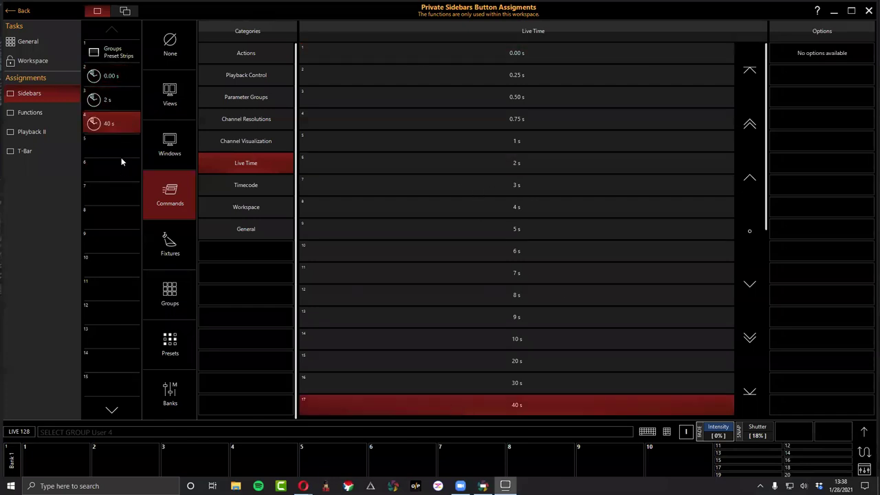
Assign the Digital Clock window as a popup to sidebar slot 5 and leave assignments.
{"action": "left_click", "coordinate": [172, 90]}
{"action": "left_click", "coordinate": [177, 144]}
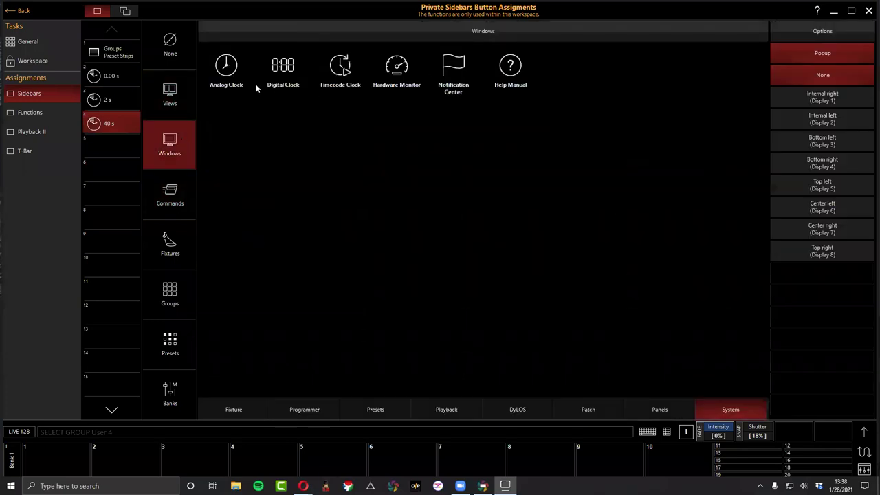
{"action": "left_click", "coordinate": [114, 150]}
{"action": "left_click", "coordinate": [297, 73]}
{"action": "left_click", "coordinate": [850, 57]}
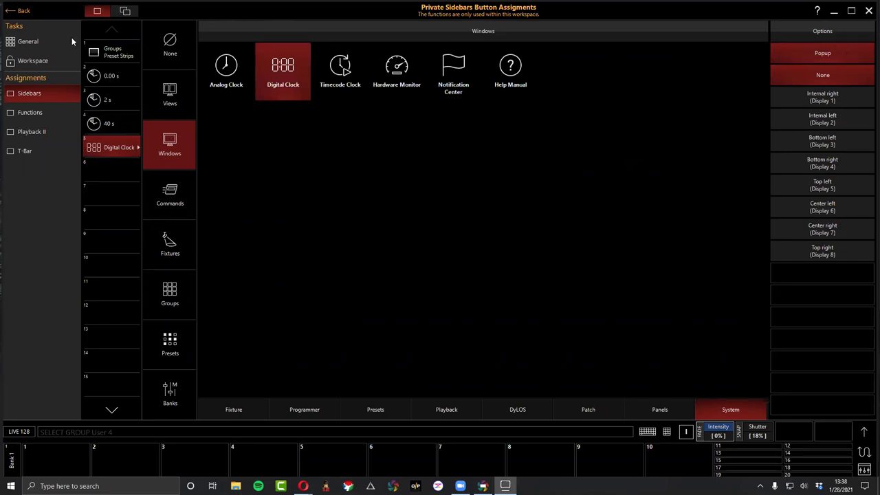
{"action": "left_click", "coordinate": [23, 12]}
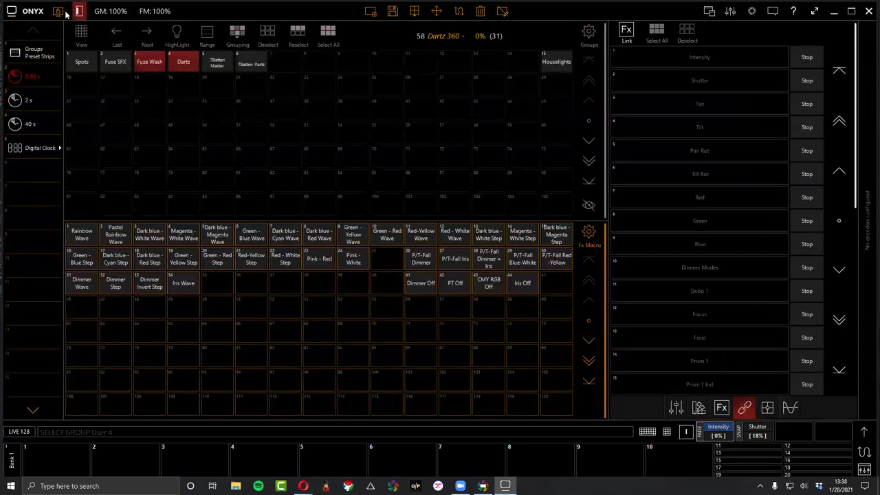
{"action": "left_click", "coordinate": [57, 11]}
Colour the new workspace pink and store pink in an empty User palette slot.
{"action": "left_click", "coordinate": [108, 48]}
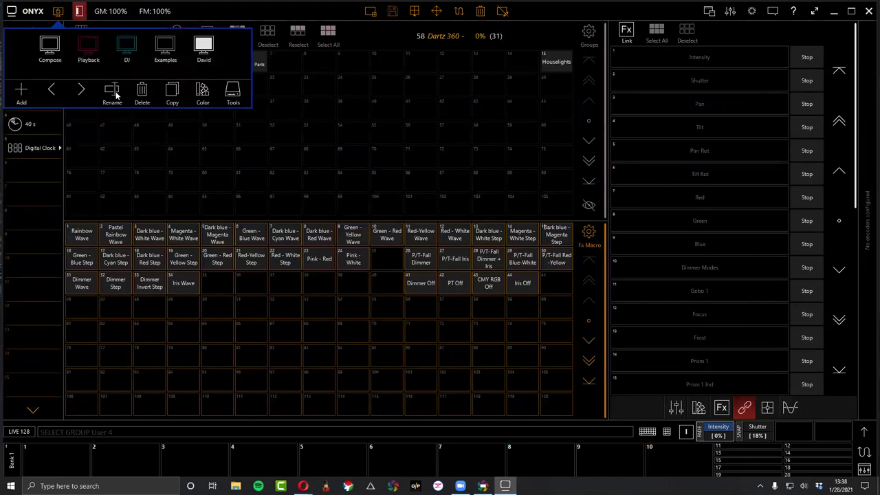
{"action": "left_click", "coordinate": [201, 94]}
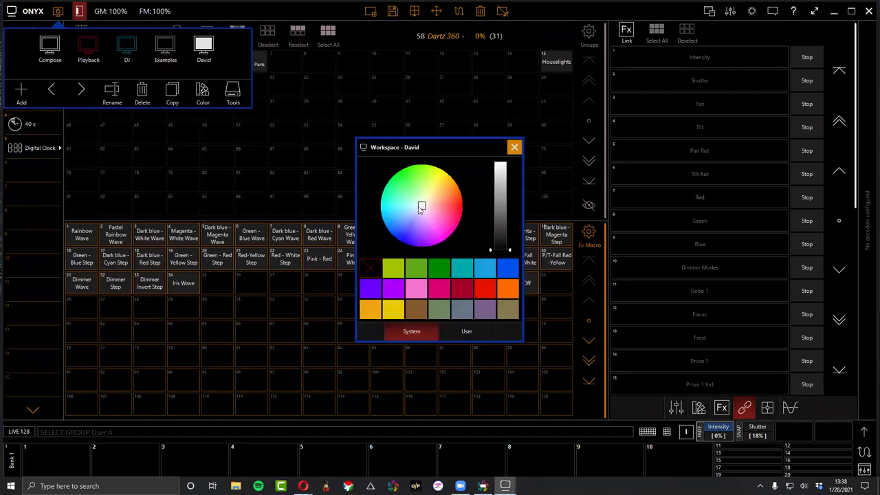
{"action": "left_click_drag", "start_coordinate": [422, 209], "coordinate": [455, 228]}
{"action": "left_click", "coordinate": [454, 333]}
{"action": "left_click", "coordinate": [413, 335]}
{"action": "left_click", "coordinate": [463, 333]}
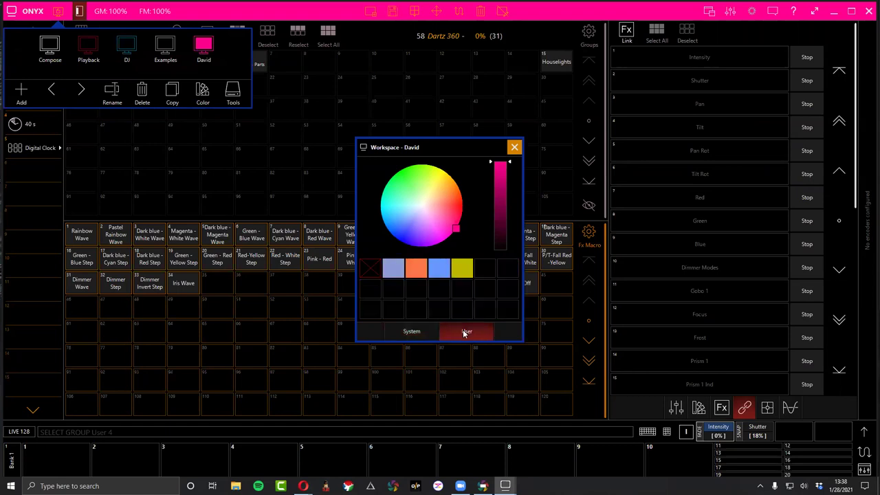
{"action": "left_click", "coordinate": [489, 272]}
{"action": "left_click", "coordinate": [454, 230]}
Change the workspace colour to orange in the next User slot and close the picker.
{"action": "left_click", "coordinate": [507, 268]}
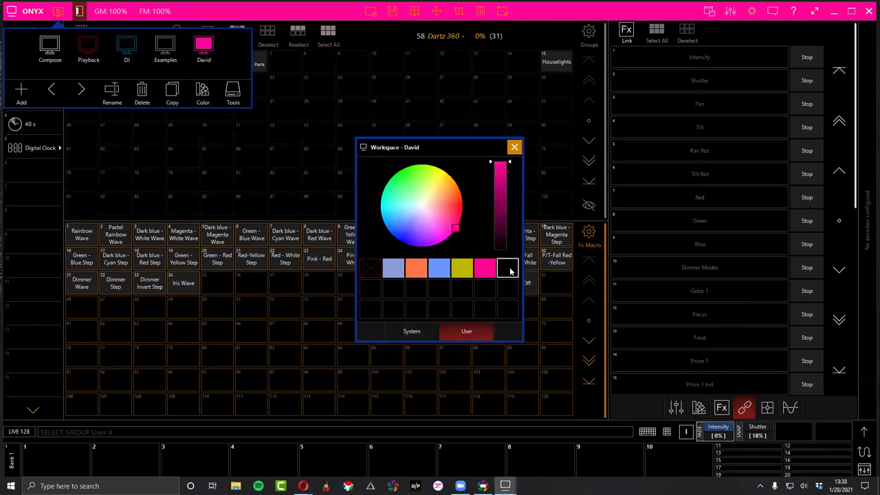
{"action": "left_click_drag", "start_coordinate": [453, 229], "coordinate": [461, 196]}
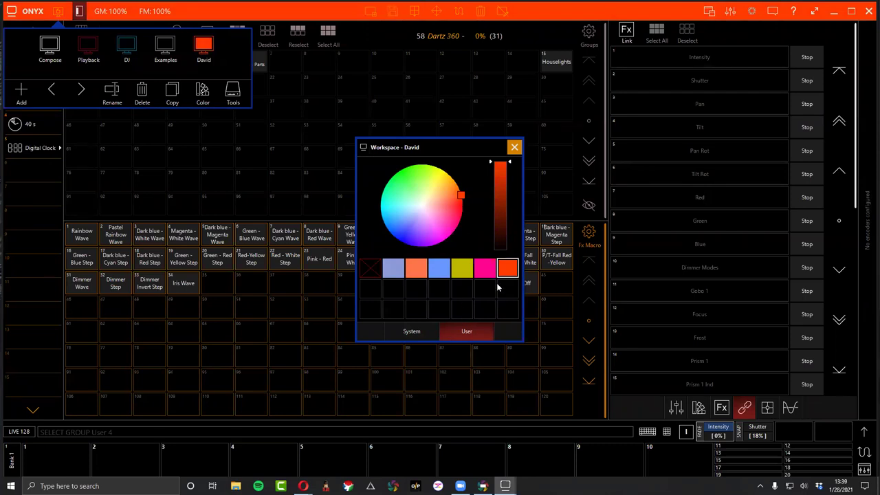
{"action": "left_click", "coordinate": [513, 147]}
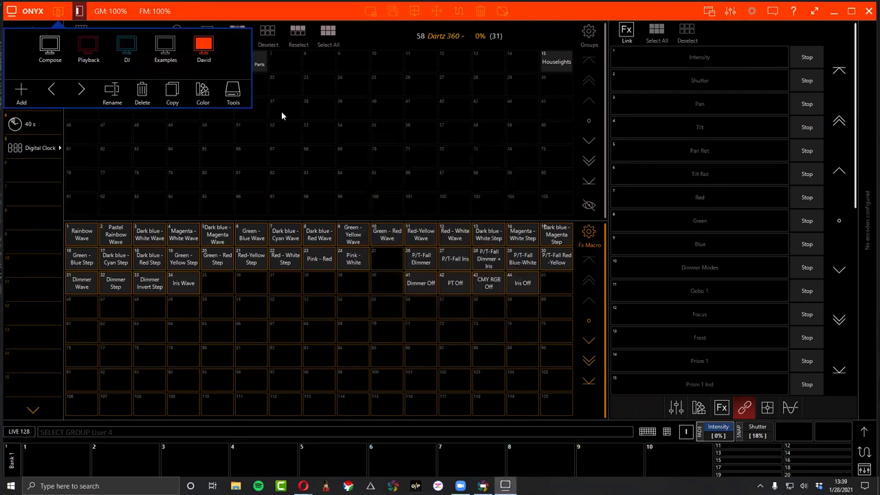
{"action": "left_click", "coordinate": [233, 96]}
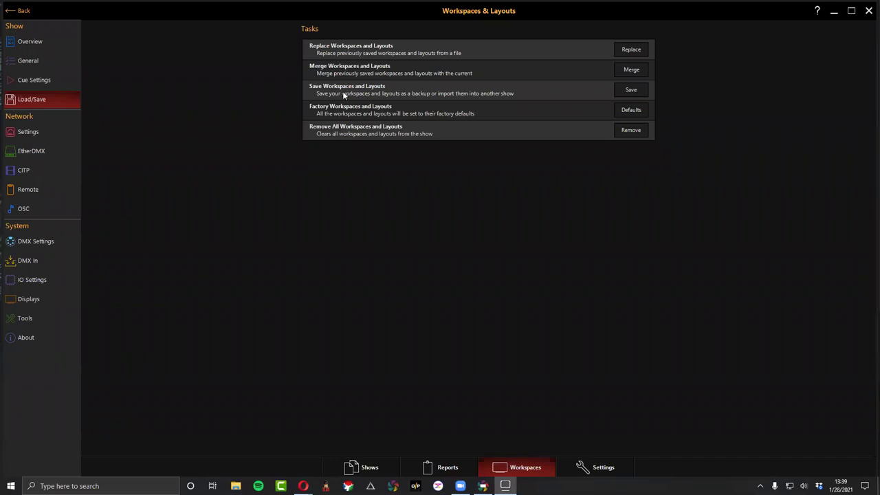
{"action": "left_click", "coordinate": [616, 91]}
{"action": "left_click", "coordinate": [621, 53]}
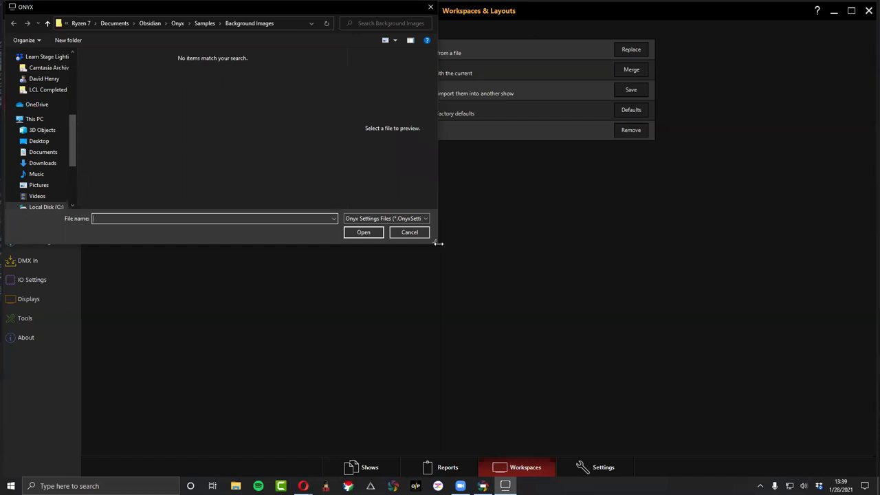
{"action": "left_click", "coordinate": [409, 233]}
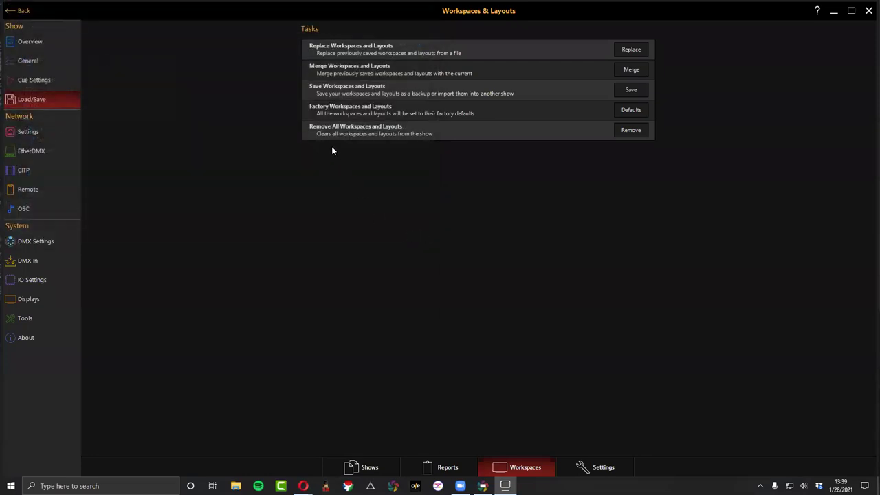
Leave the workspaces and layouts settings and return to the main programmer screen.
{"action": "left_click", "coordinate": [20, 10]}
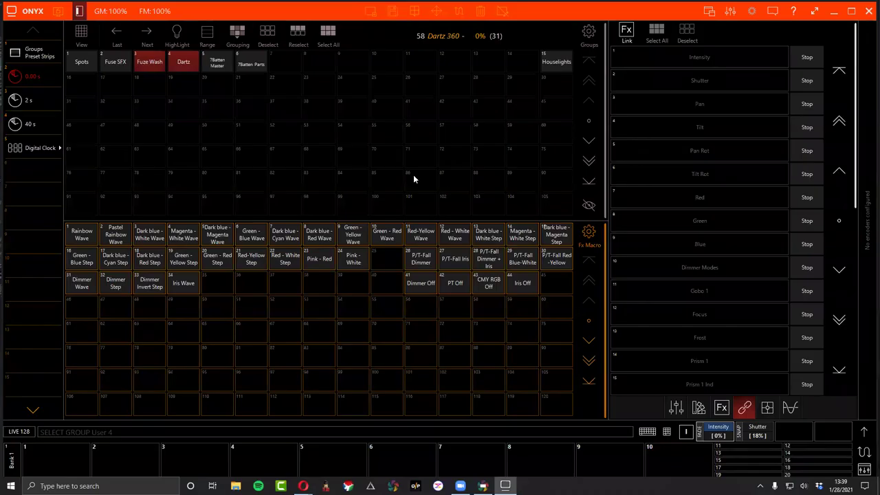
{"action": "left_click", "coordinate": [39, 12]}
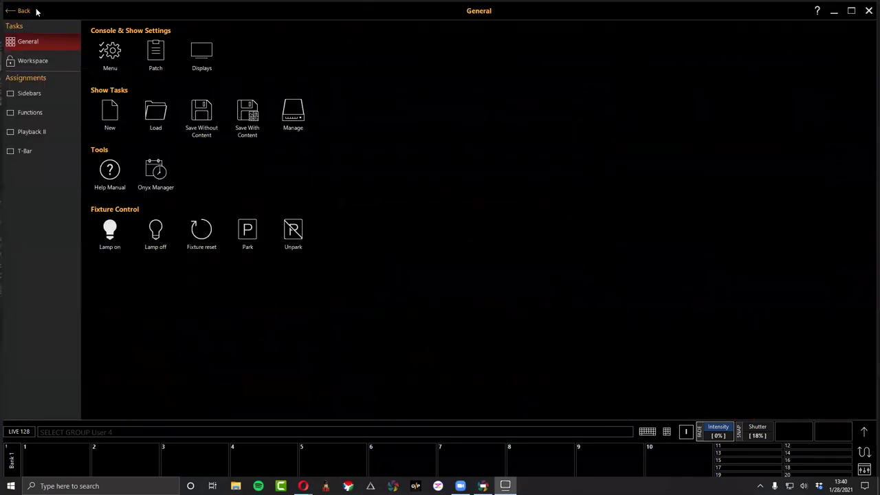
{"action": "left_click", "coordinate": [28, 12]}
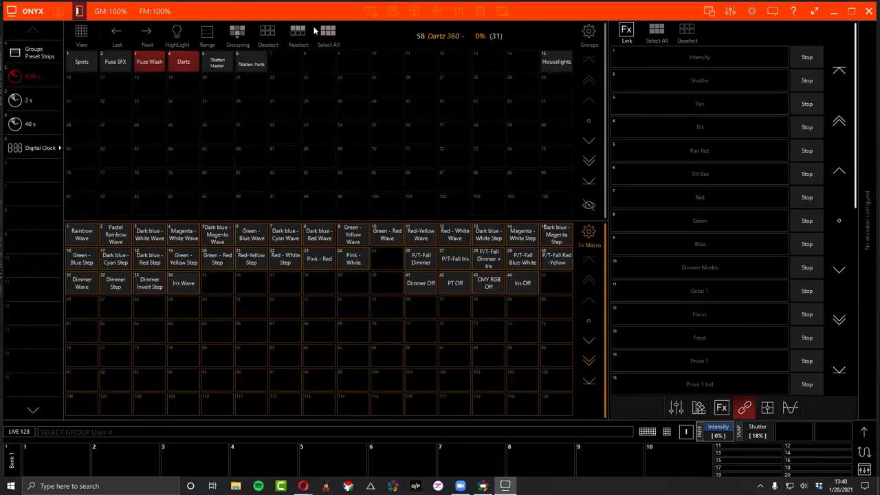
Switch back to the Compose workspace, lock it, and open the Launch Views panel.
{"action": "left_click", "coordinate": [57, 11]}
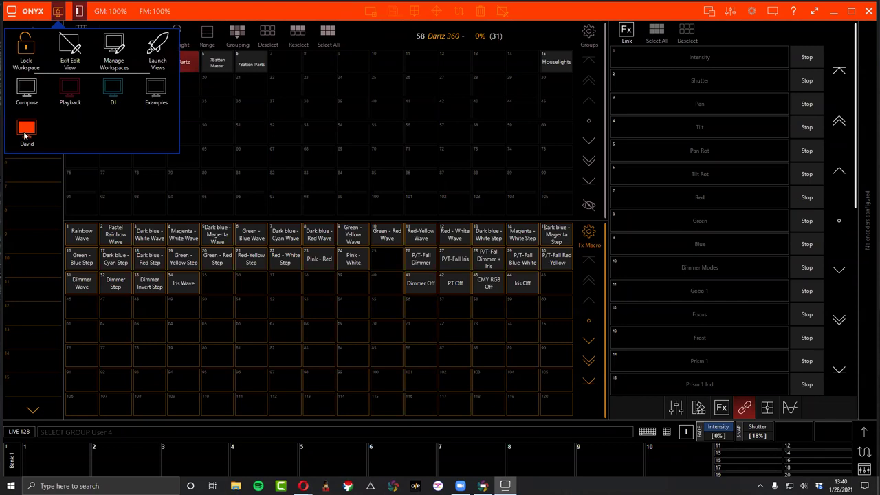
{"action": "left_click", "coordinate": [34, 91]}
{"action": "left_click", "coordinate": [28, 126]}
{"action": "left_click", "coordinate": [27, 96]}
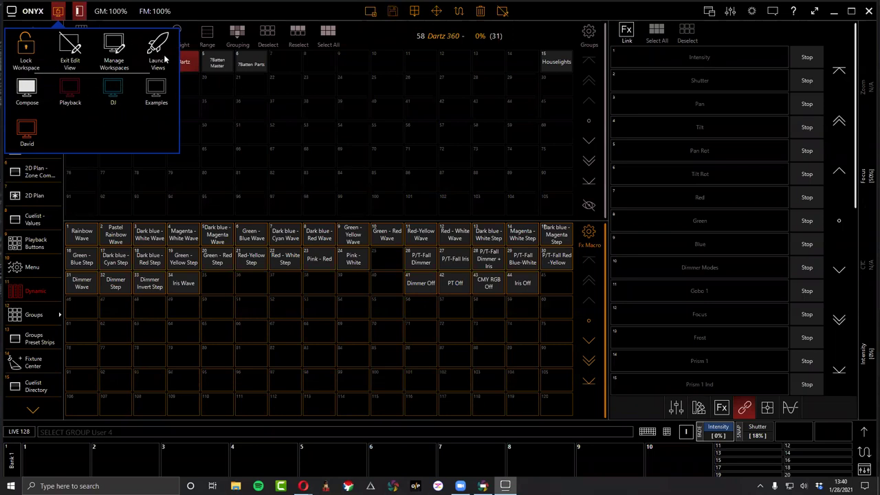
{"action": "left_click", "coordinate": [35, 46]}
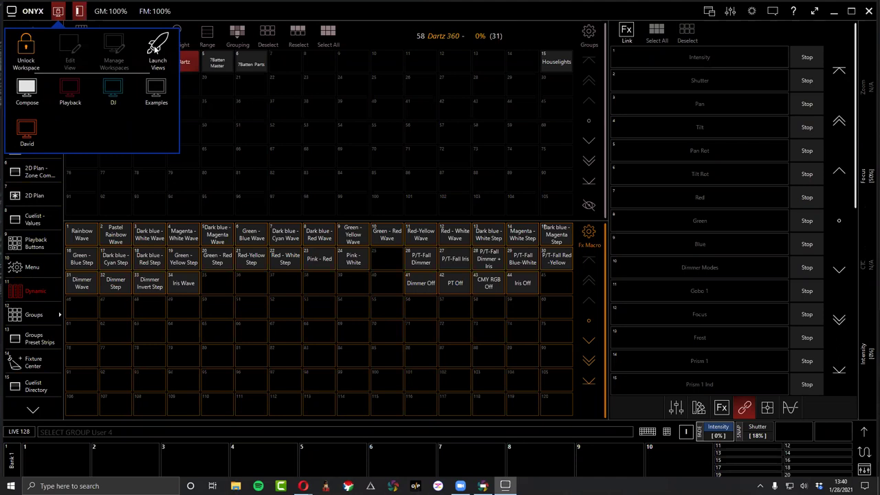
{"action": "left_click", "coordinate": [156, 48]}
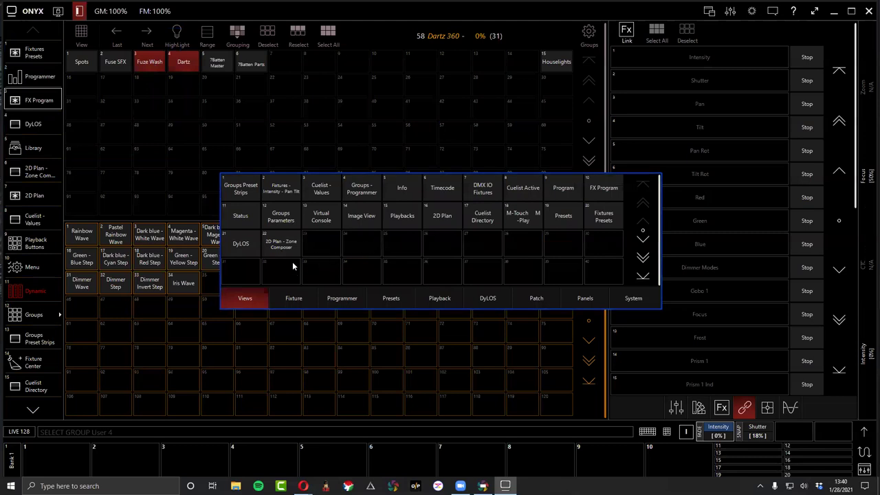
Browse the Fixture, Programmer and Preset view categories and the main console menu.
{"action": "left_click", "coordinate": [305, 298]}
{"action": "left_click", "coordinate": [342, 299]}
{"action": "left_click", "coordinate": [390, 298]}
{"action": "left_click", "coordinate": [444, 312]}
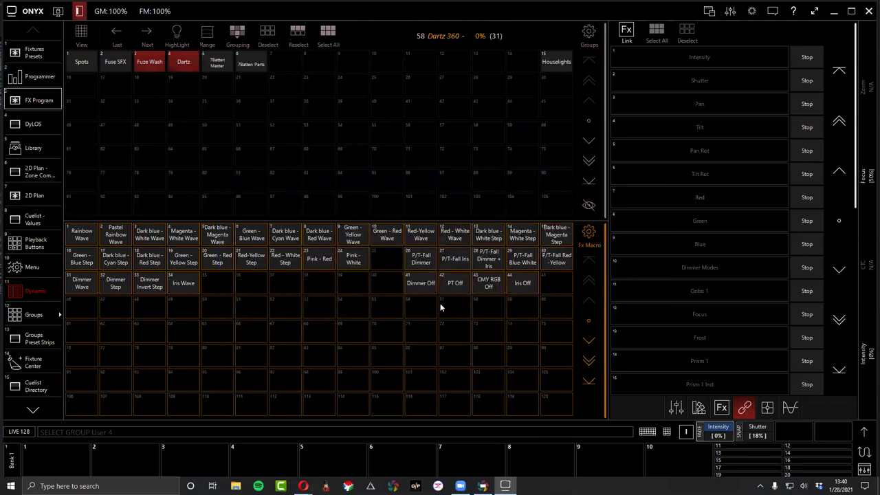
{"action": "left_click", "coordinate": [37, 14]}
{"action": "left_click", "coordinate": [23, 12]}
Open the Color presets view, then switch to the Fixtures Presets view.
{"action": "left_click", "coordinate": [58, 11]}
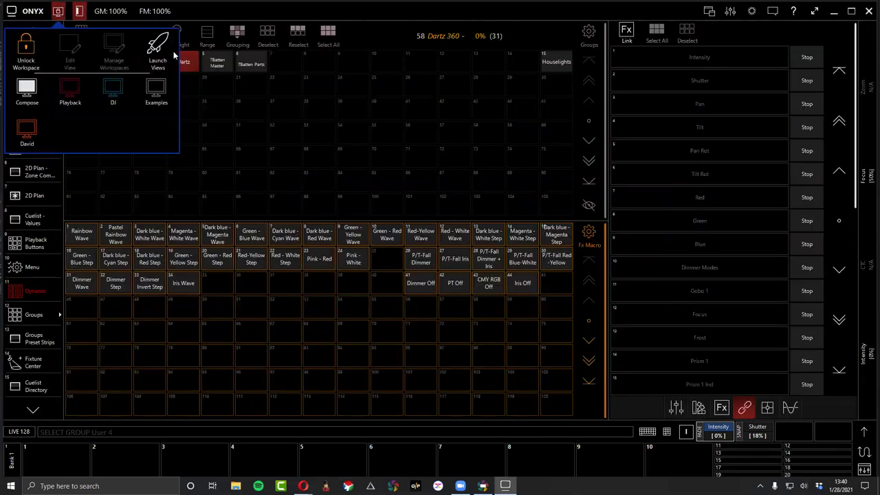
{"action": "left_click", "coordinate": [158, 49]}
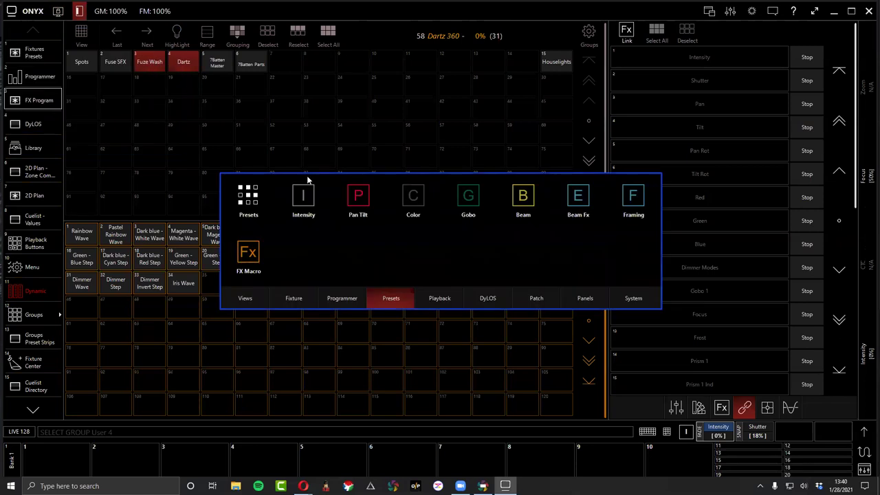
{"action": "left_click", "coordinate": [415, 198]}
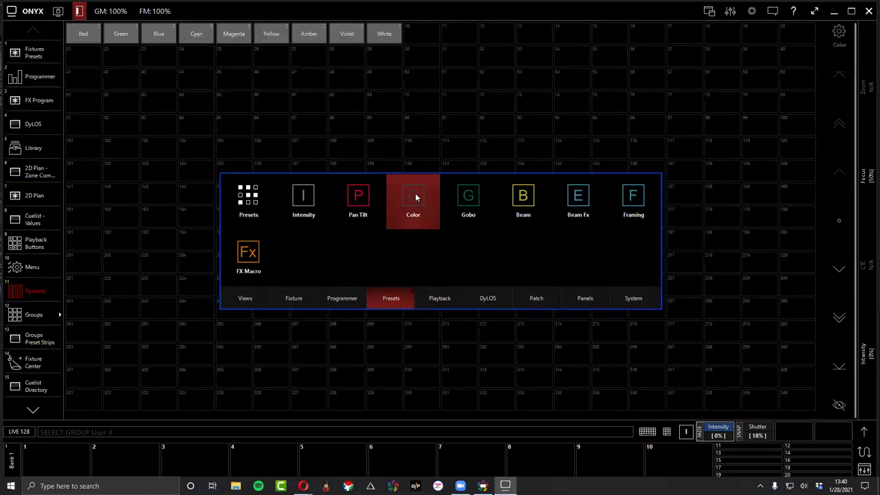
{"action": "left_click", "coordinate": [416, 161]}
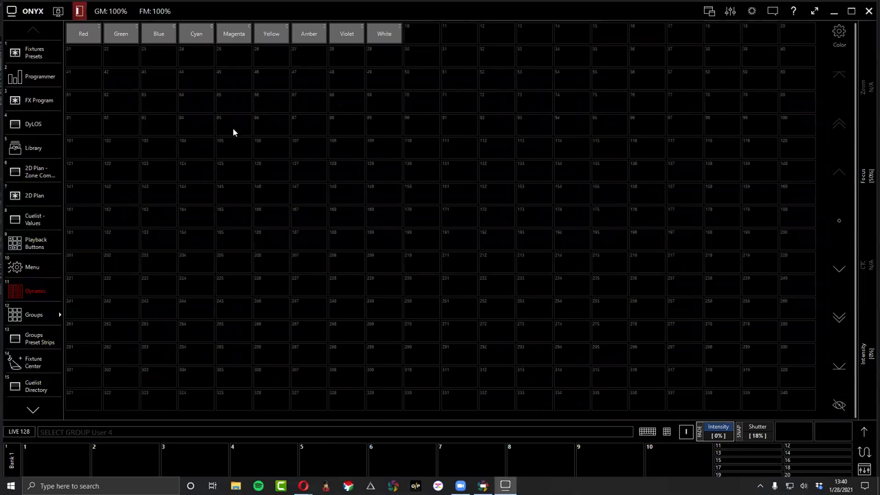
{"action": "left_click", "coordinate": [56, 51]}
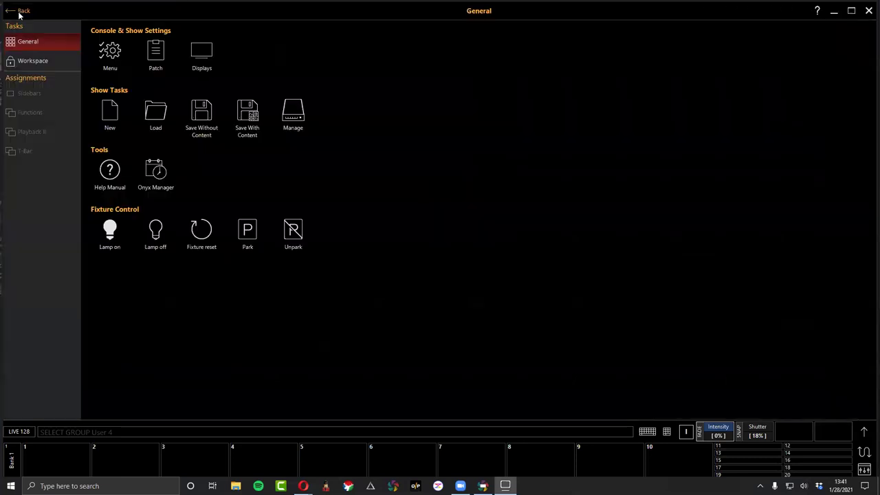
{"action": "left_click", "coordinate": [19, 14]}
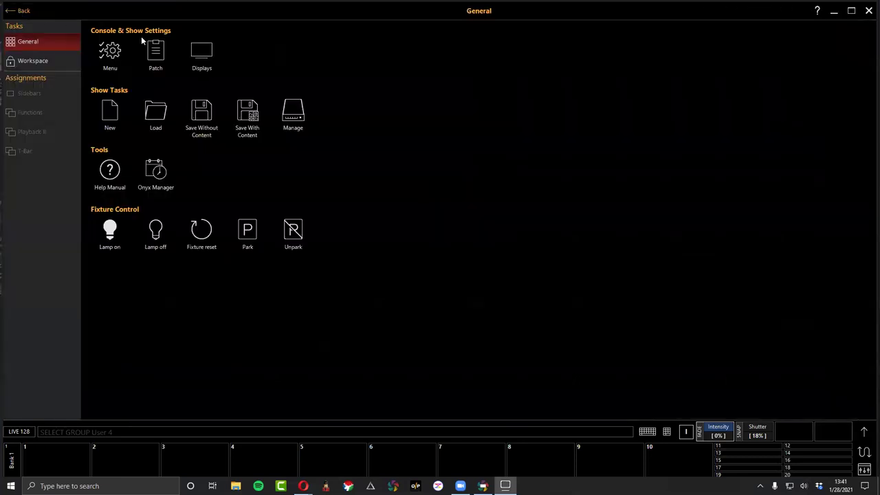
{"action": "left_click", "coordinate": [111, 54]}
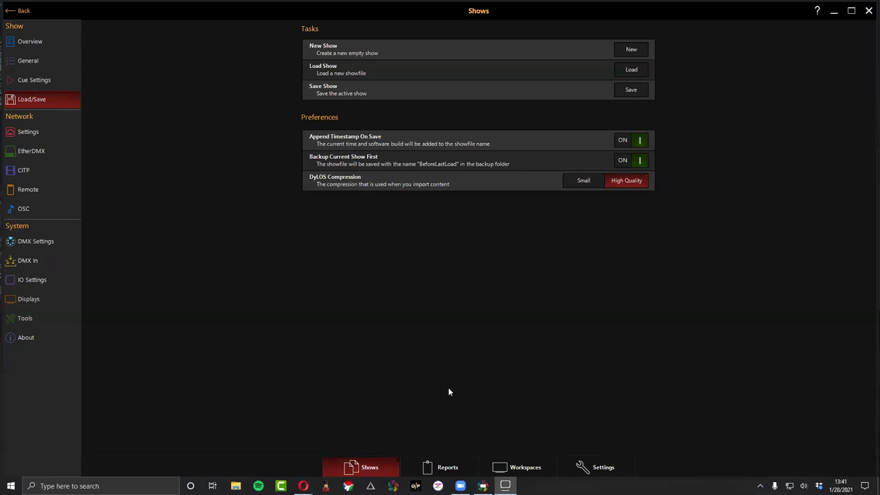
{"action": "left_click", "coordinate": [522, 466]}
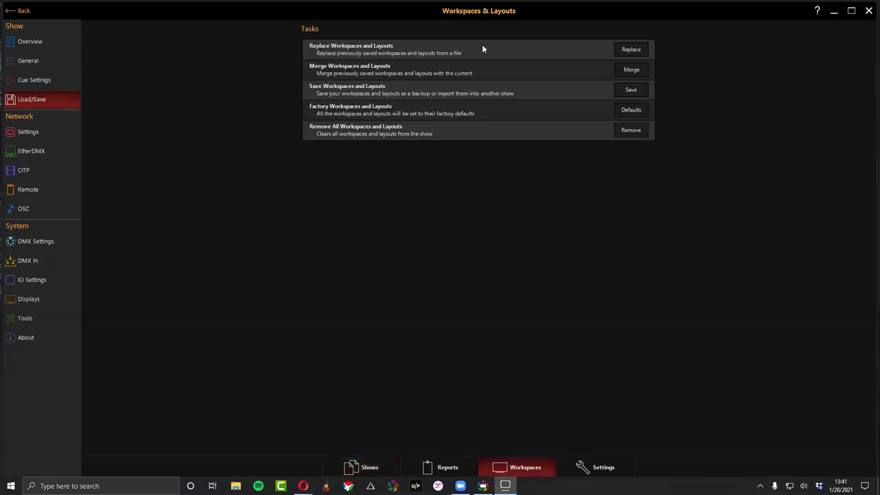
{"action": "left_click", "coordinate": [629, 50]}
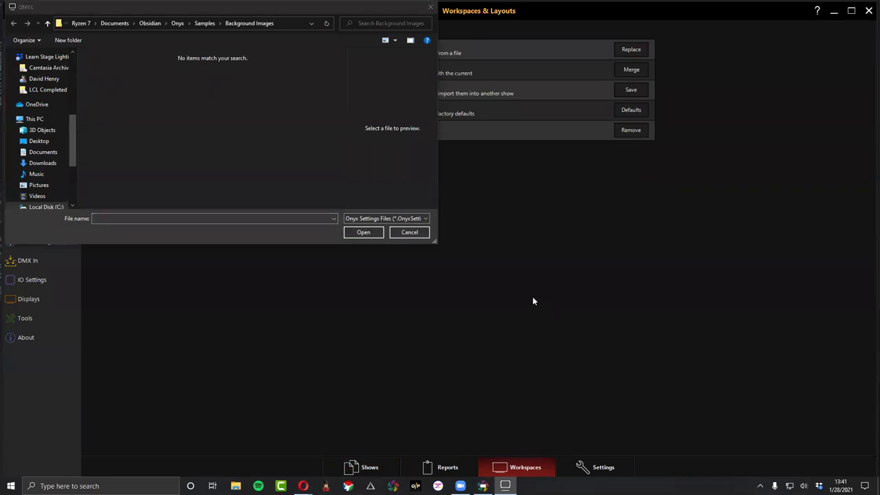
{"action": "left_click", "coordinate": [404, 232]}
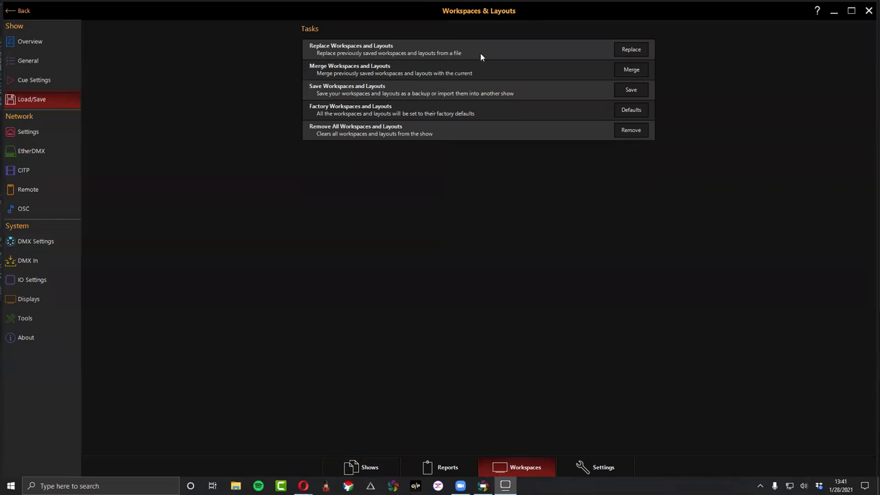
{"action": "left_click", "coordinate": [20, 11]}
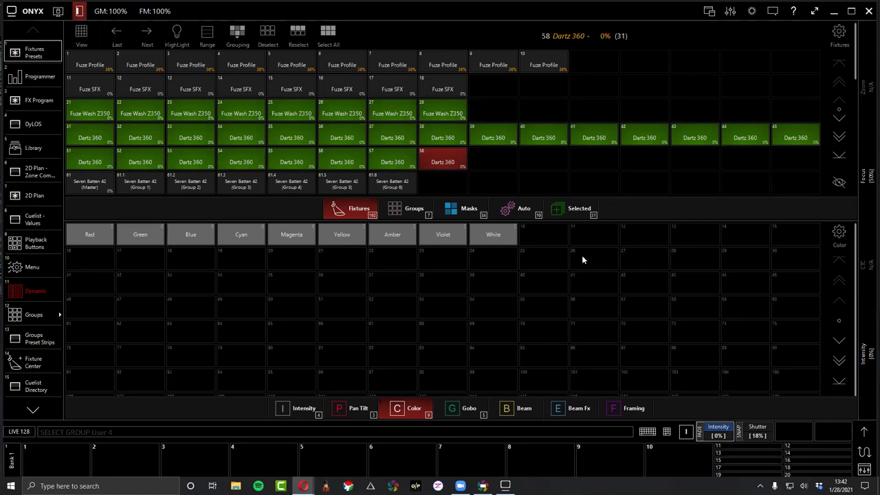
On the command keypad, clear the selection and select fixtures 1 Thru 10.
{"action": "left_click", "coordinate": [666, 431]}
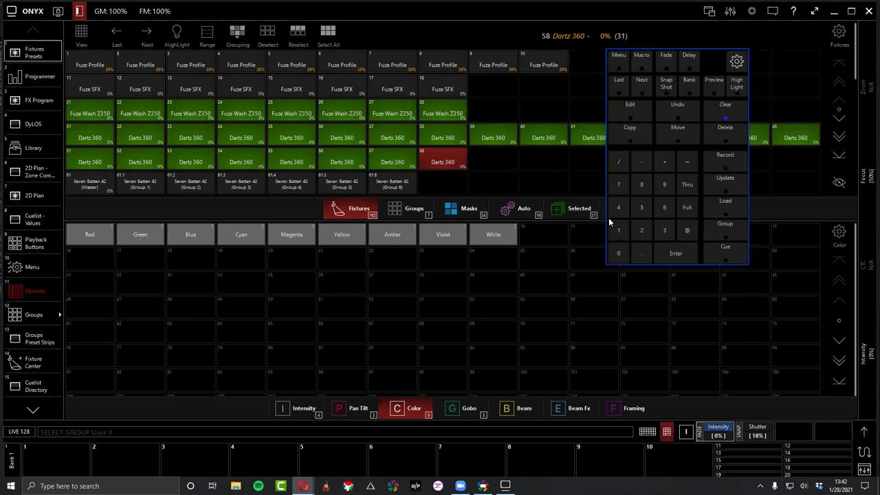
{"action": "left_click", "coordinate": [709, 106]}
{"action": "left_click", "coordinate": [618, 232]}
{"action": "left_click", "coordinate": [674, 184]}
{"action": "left_click", "coordinate": [685, 160]}
{"action": "left_click", "coordinate": [686, 184]}
{"action": "left_click", "coordinate": [617, 230]}
{"action": "left_click", "coordinate": [618, 253]}
{"action": "left_click", "coordinate": [661, 254]}
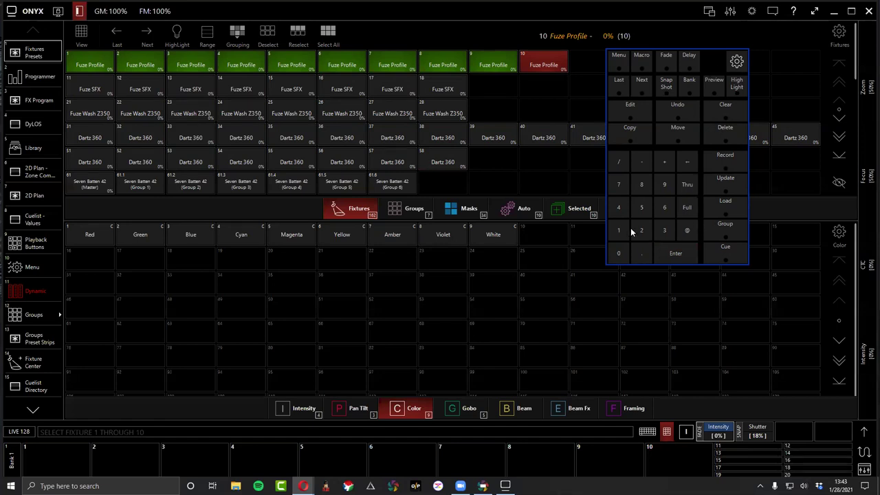
Shrink the ONYX window so it sits beside the 3D visualizer.
{"action": "left_click", "coordinate": [850, 13]}
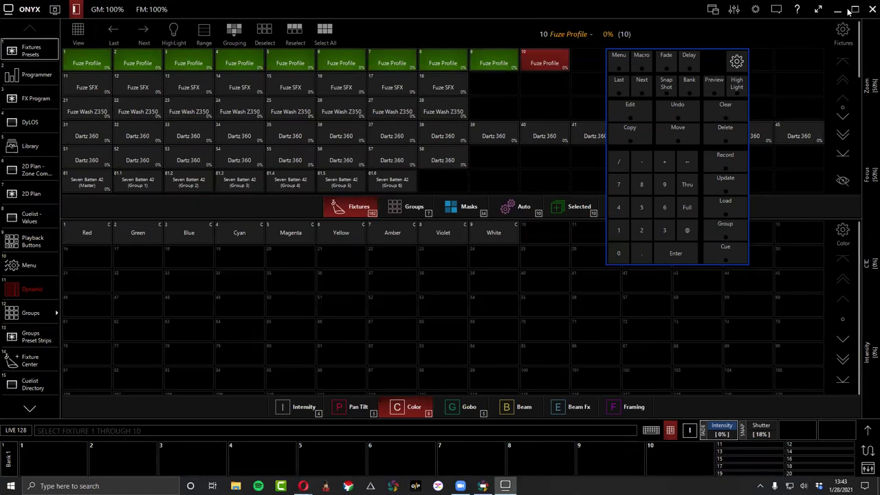
{"action": "left_click", "coordinate": [856, 9]}
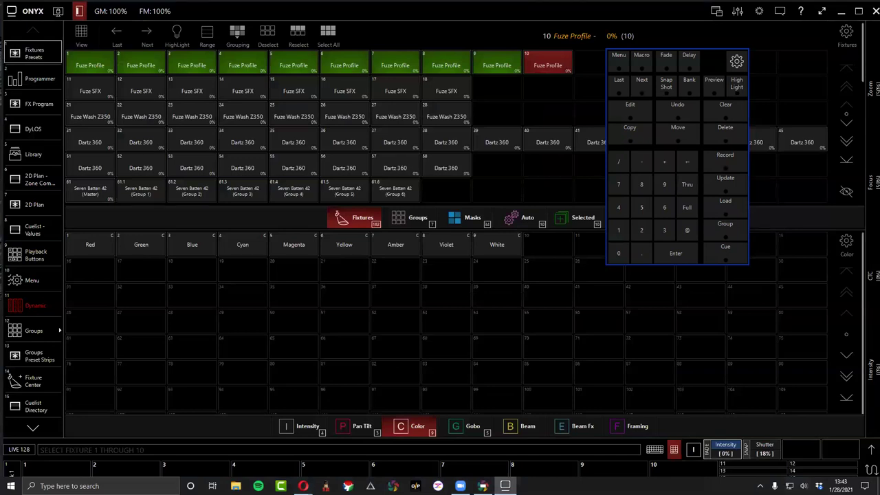
{"action": "left_click", "coordinate": [858, 11]}
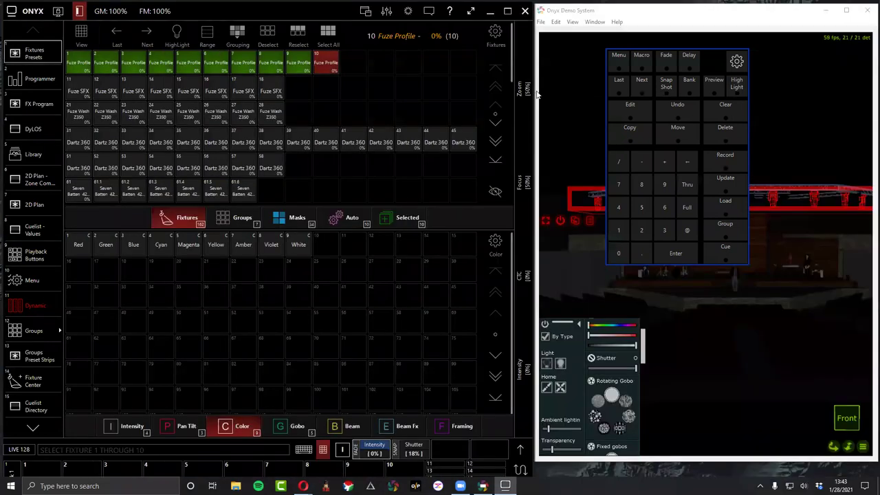
Highlight fixtures 1–10 at full, widen the console and move the keypad aside.
{"action": "left_click", "coordinate": [176, 34]}
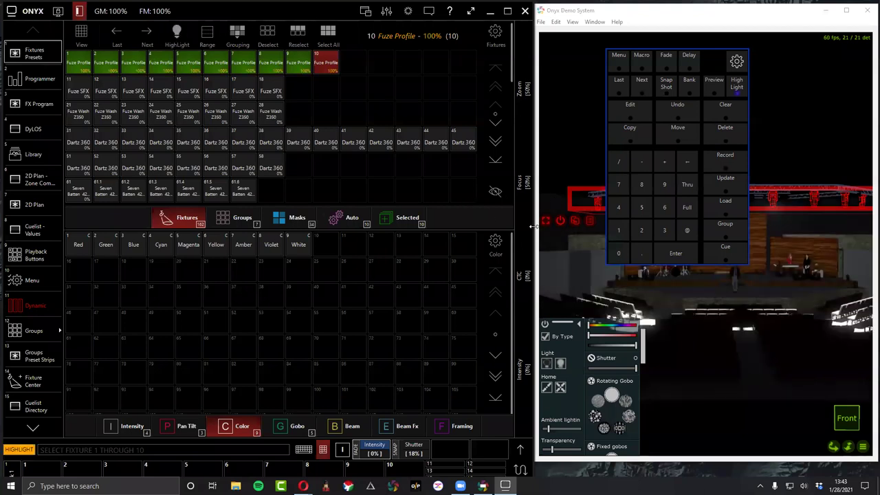
{"action": "left_click_drag", "start_coordinate": [533, 227], "coordinate": [592, 226]}
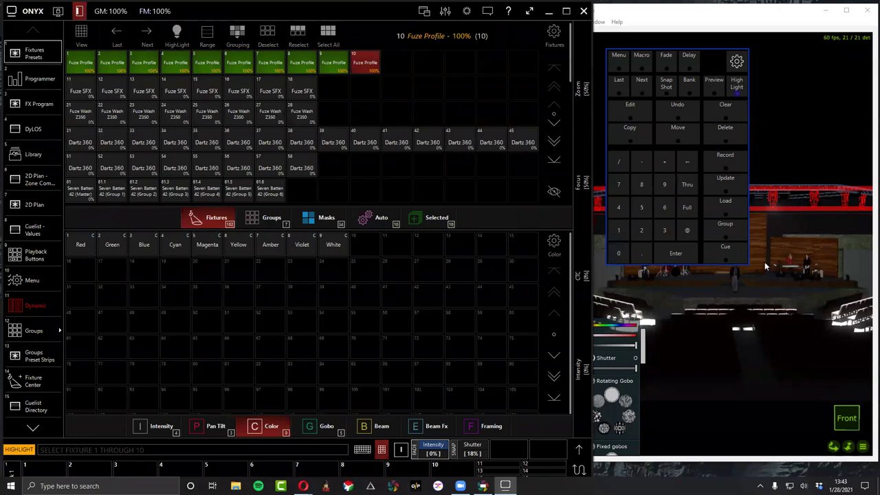
{"action": "left_click_drag", "start_coordinate": [716, 62], "coordinate": [623, 233]}
Deselect all fixtures, zoom the 3D view, and drag the keypad clear of the stage.
{"action": "scroll", "coordinate": [623, 234], "scroll_direction": "down", "scroll_amount": 2}
{"action": "left_click", "coordinate": [619, 253]}
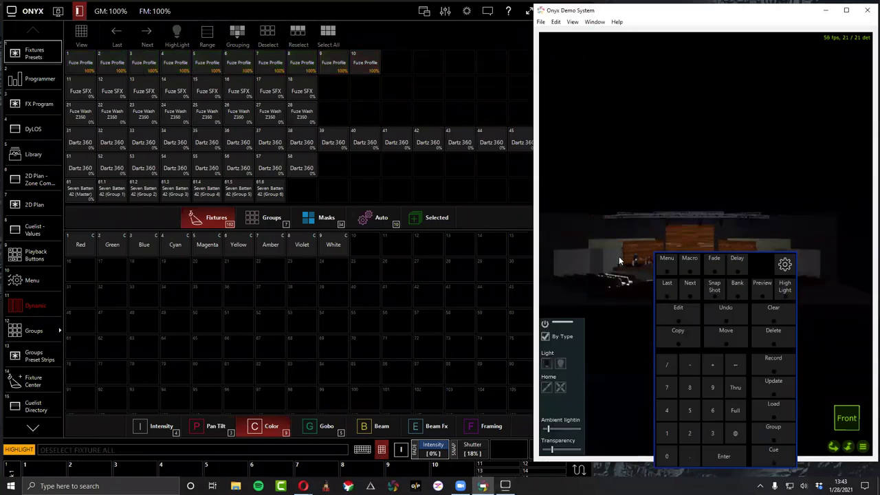
{"action": "scroll", "coordinate": [625, 307], "scroll_direction": "down", "scroll_amount": 2}
{"action": "scroll", "coordinate": [634, 338], "scroll_direction": "down", "scroll_amount": 3}
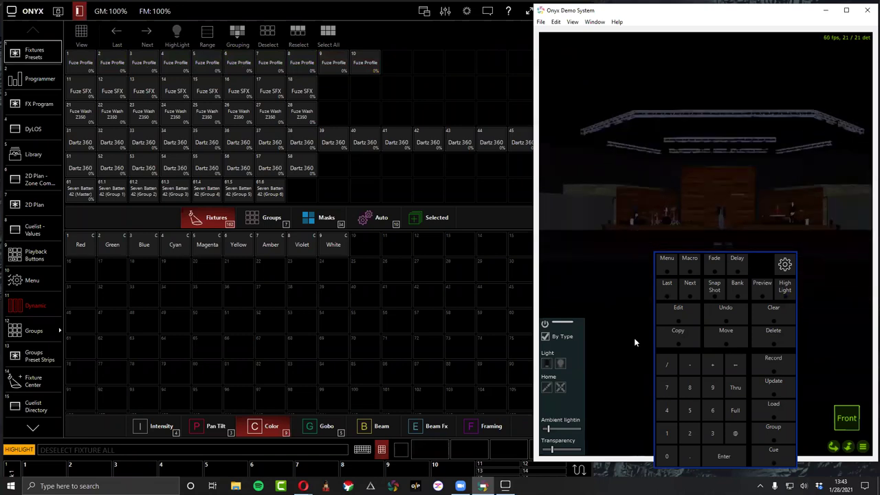
{"action": "scroll", "coordinate": [633, 337], "scroll_direction": "up", "scroll_amount": 2}
{"action": "scroll", "coordinate": [788, 195], "scroll_direction": "up", "scroll_amount": 2}
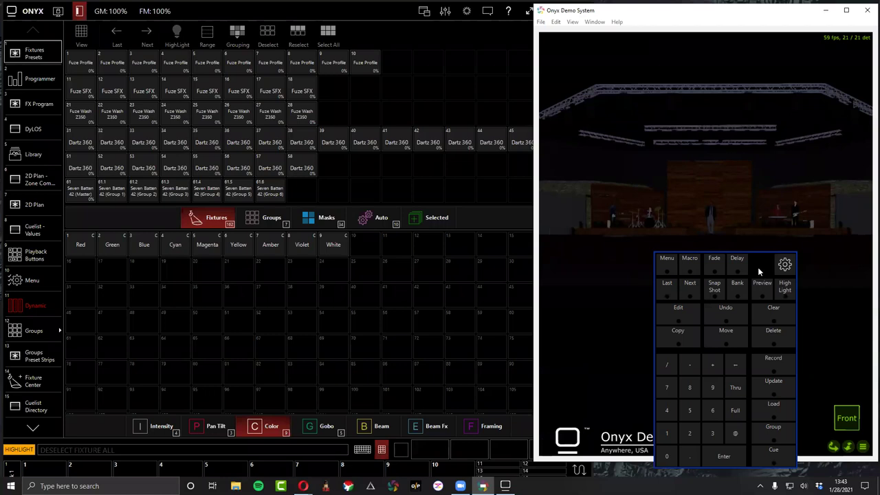
{"action": "left_click_drag", "start_coordinate": [757, 267], "coordinate": [704, 258]}
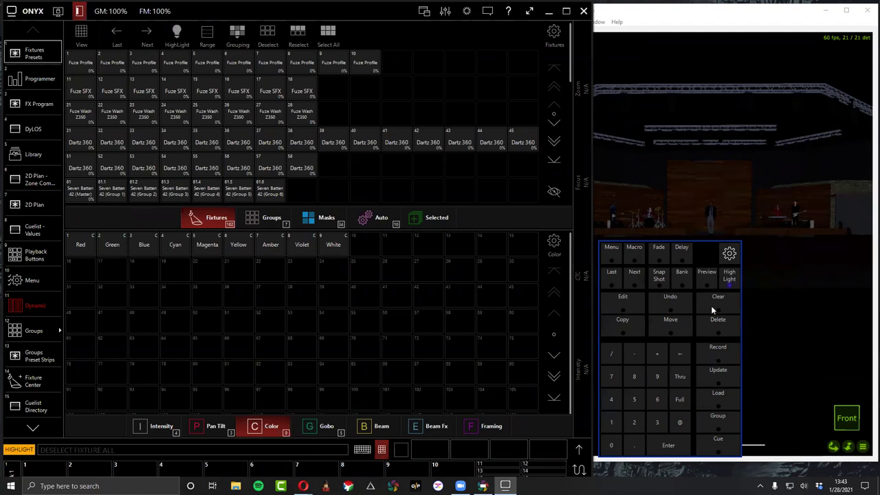
Select fixtures 1 and 2, then fixtures 1 and 10, from the keypad.
{"action": "left_click", "coordinate": [611, 422]}
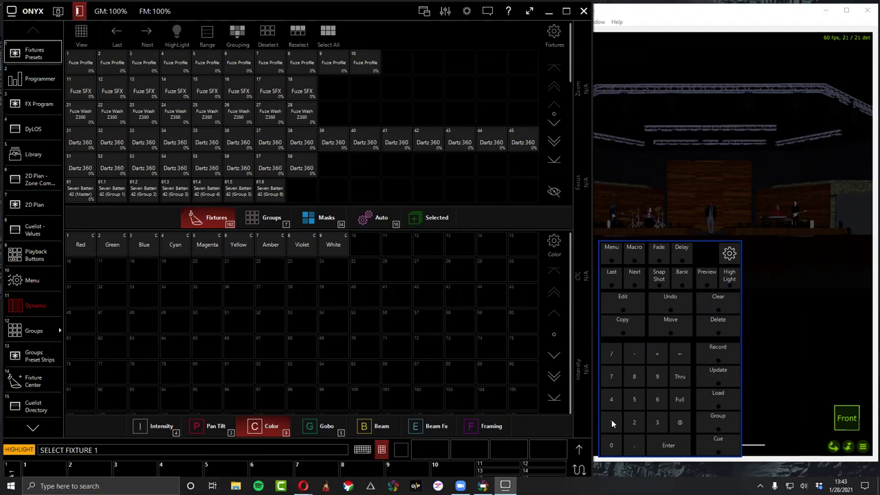
{"action": "left_click", "coordinate": [650, 356]}
{"action": "left_click", "coordinate": [635, 422]}
{"action": "left_click", "coordinate": [664, 445]}
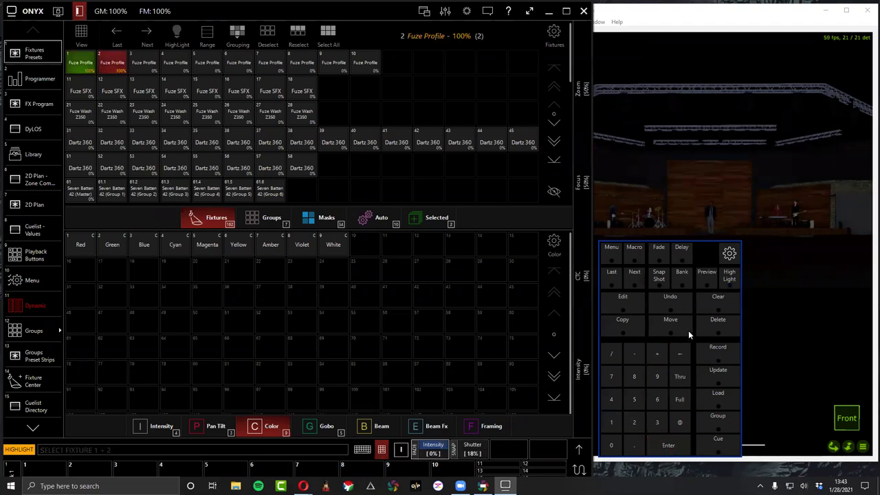
{"action": "left_click", "coordinate": [611, 422]}
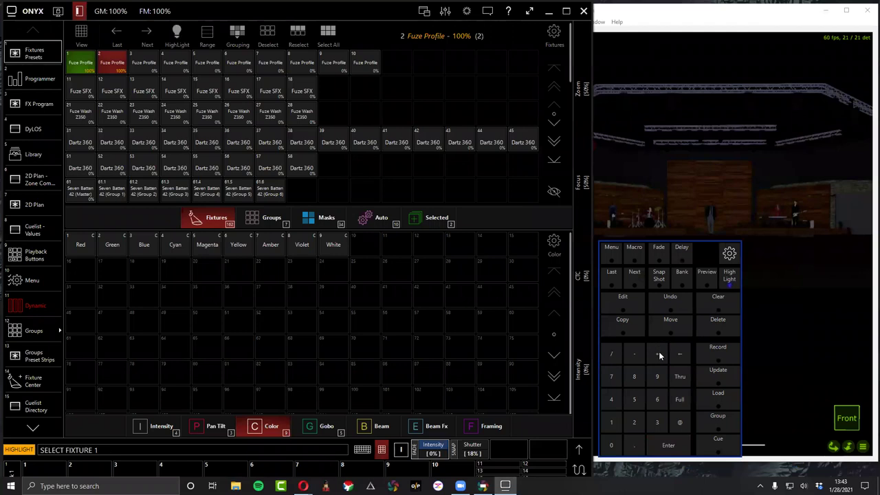
{"action": "left_click", "coordinate": [611, 445]}
{"action": "left_click", "coordinate": [666, 445]}
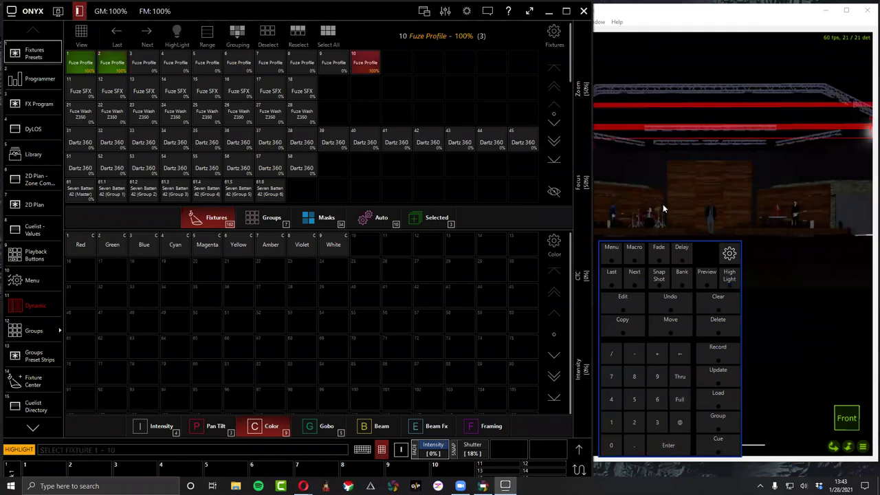
View the stage and truss from higher up, then clear the programmer.
{"action": "scroll", "coordinate": [662, 204], "scroll_direction": "down", "scroll_amount": 2}
{"action": "left_click_drag", "start_coordinate": [760, 197], "coordinate": [713, 181]}
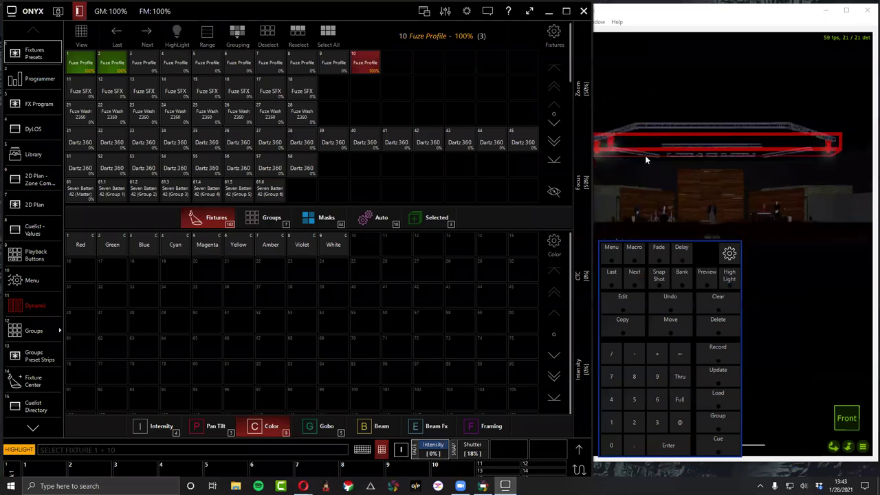
{"action": "scroll", "coordinate": [644, 155], "scroll_direction": "up", "scroll_amount": 2}
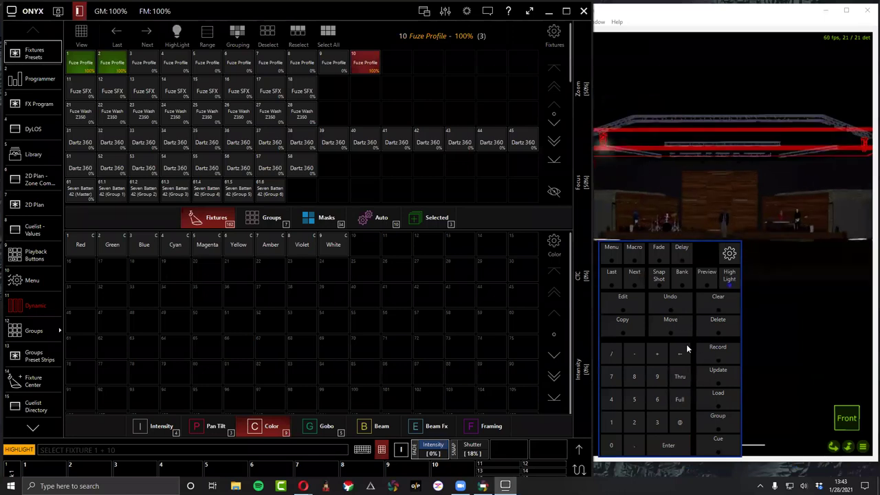
{"action": "left_click", "coordinate": [715, 306]}
Select fixtures 1 Thru 10 plus fixture 18.
{"action": "left_click", "coordinate": [611, 421]}
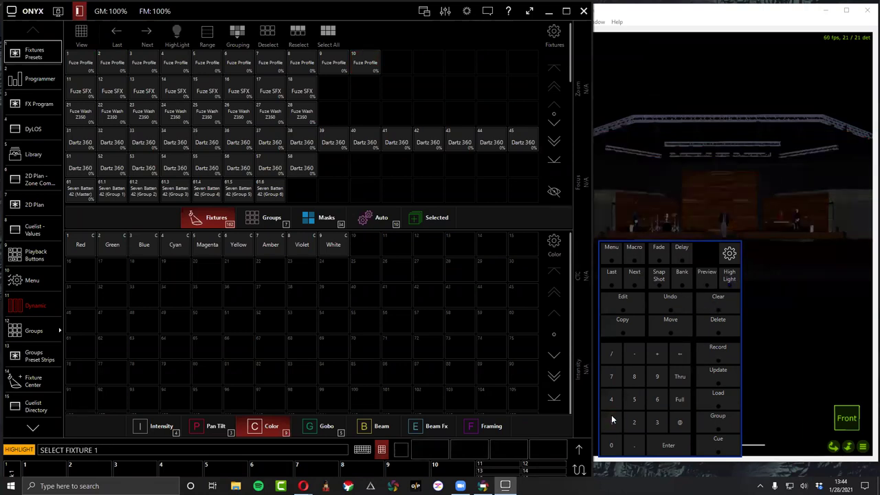
{"action": "left_click", "coordinate": [677, 376]}
{"action": "left_click", "coordinate": [615, 422]}
{"action": "left_click", "coordinate": [619, 446]}
{"action": "left_click", "coordinate": [607, 428]}
{"action": "left_click", "coordinate": [626, 380]}
{"action": "left_click", "coordinate": [671, 434]}
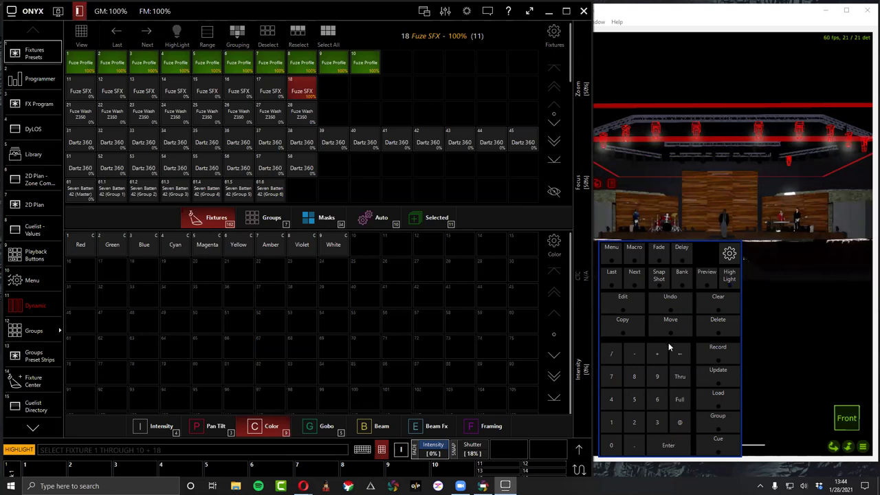
Deselect fixture 18, then clear the programmer to darken the stage.
{"action": "left_click", "coordinate": [637, 354]}
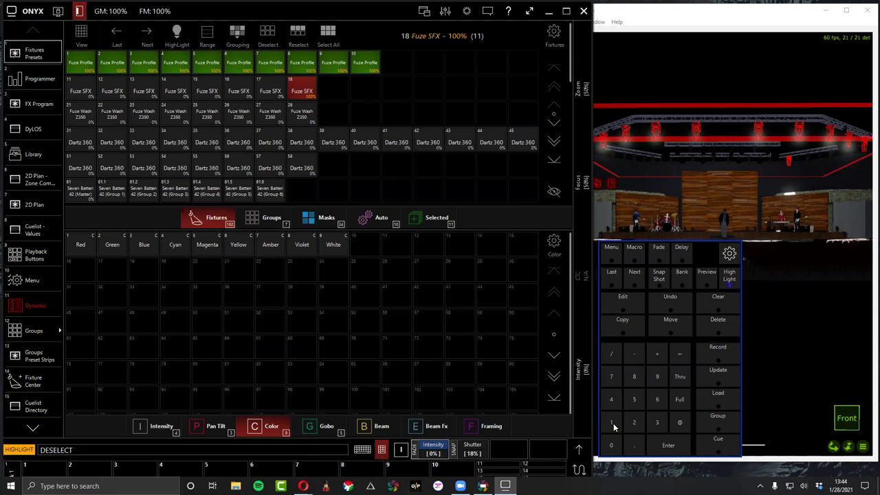
{"action": "left_click", "coordinate": [612, 424]}
{"action": "left_click", "coordinate": [634, 375]}
{"action": "left_click", "coordinate": [666, 446]}
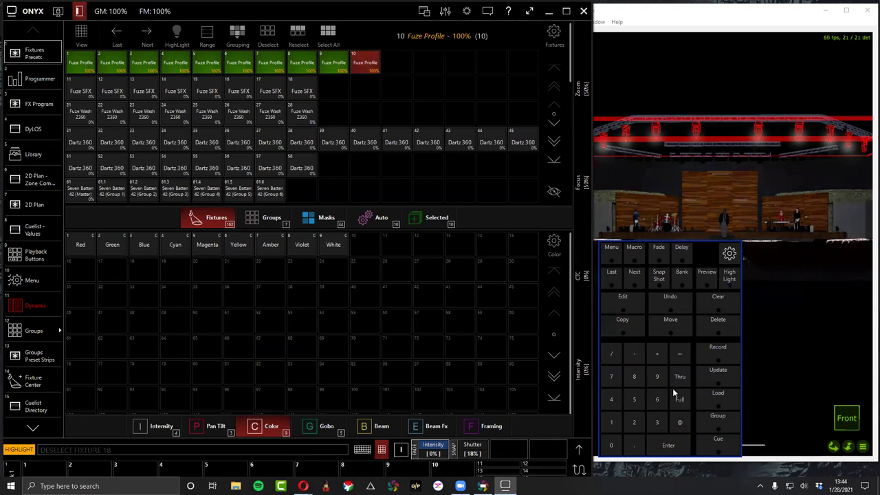
{"action": "left_click", "coordinate": [718, 311]}
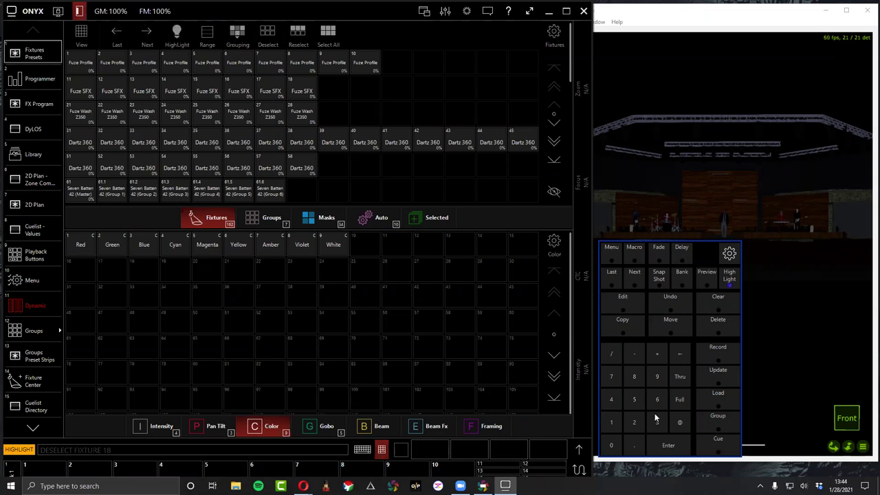
Deselect all, pick fixtures 32, 16, 13 and 55 in the grid, then clear.
{"action": "left_click", "coordinate": [611, 445]}
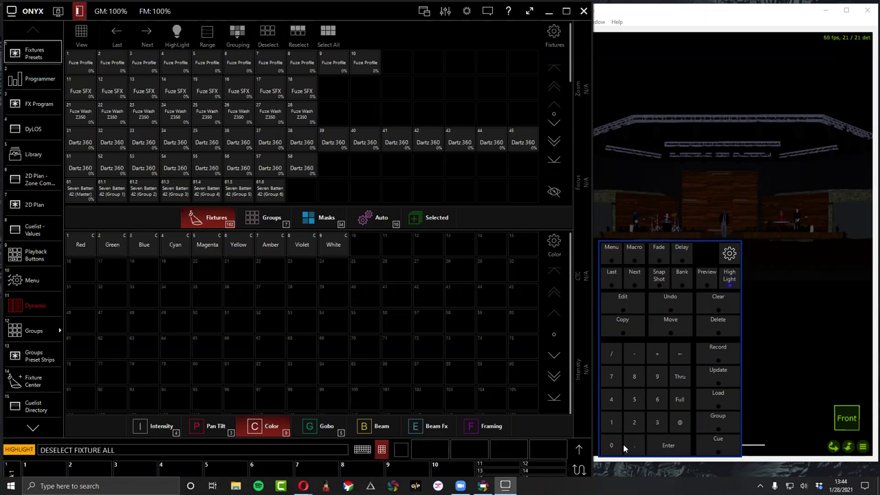
{"action": "left_click", "coordinate": [669, 445]}
{"action": "left_click", "coordinate": [111, 143]}
{"action": "left_click", "coordinate": [238, 91]}
{"action": "left_click", "coordinate": [144, 91]}
{"action": "left_click", "coordinate": [207, 168]}
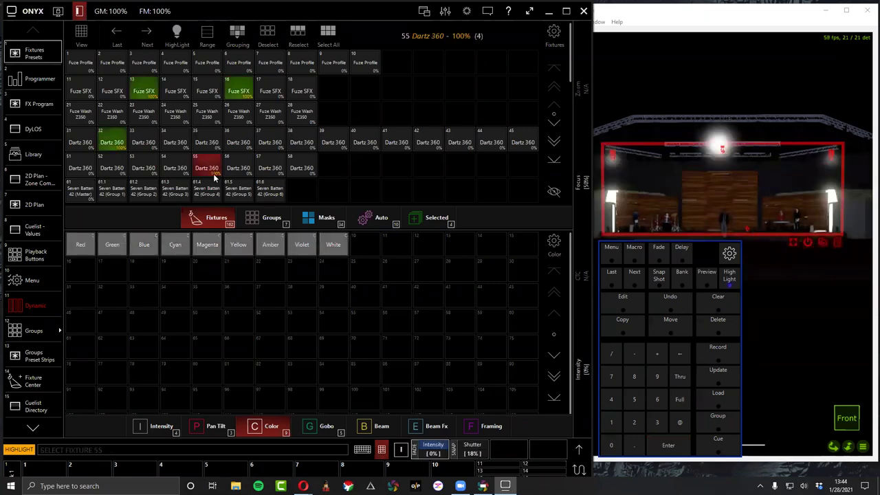
{"action": "left_click", "coordinate": [725, 305]}
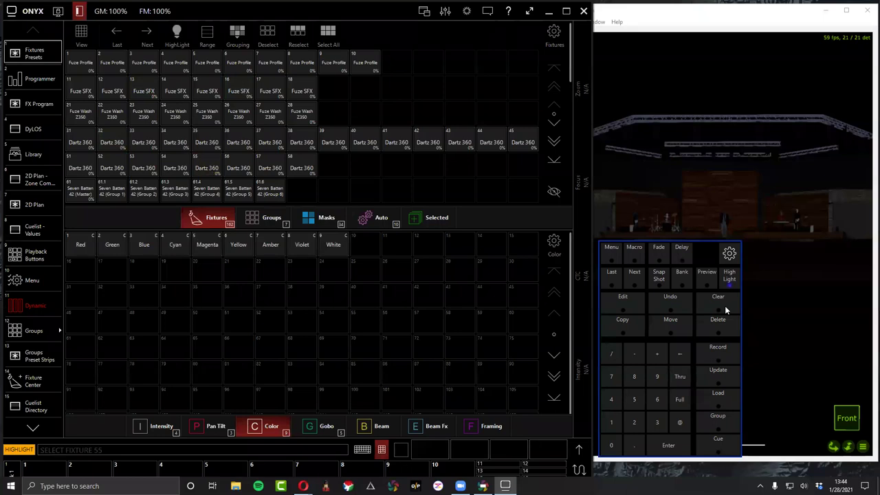
Pick fixtures 16, 34 and 13, deselect all, select all fixtures, then clear the programmer.
{"action": "left_click", "coordinate": [241, 93]}
{"action": "left_click", "coordinate": [174, 142]}
{"action": "left_click", "coordinate": [143, 91]}
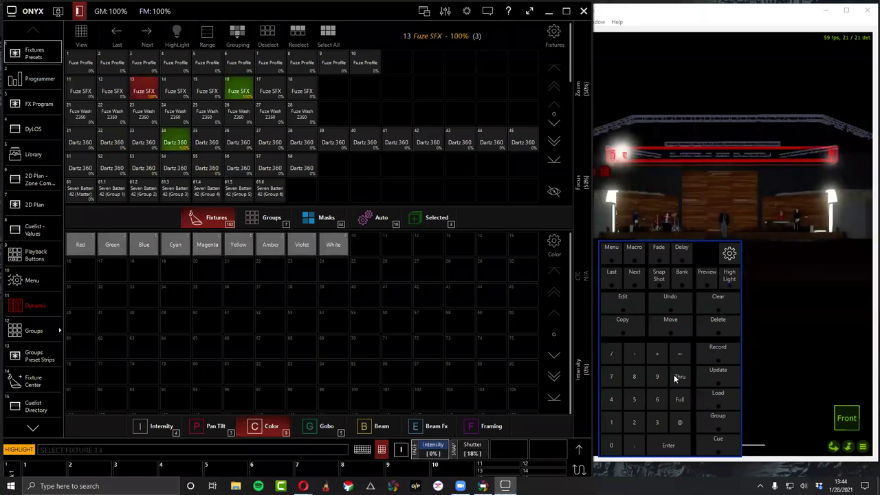
{"action": "left_click", "coordinate": [610, 447]}
{"action": "left_click", "coordinate": [668, 446]}
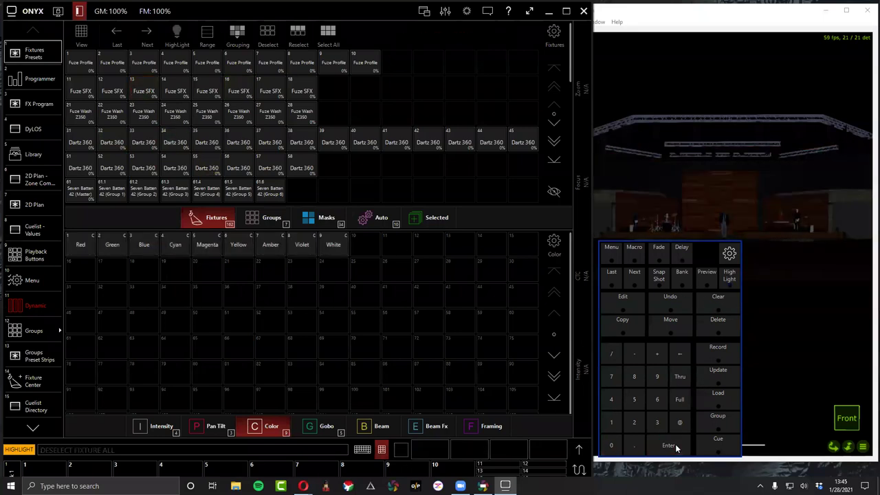
{"action": "left_click", "coordinate": [633, 446]}
{"action": "left_click", "coordinate": [611, 446]}
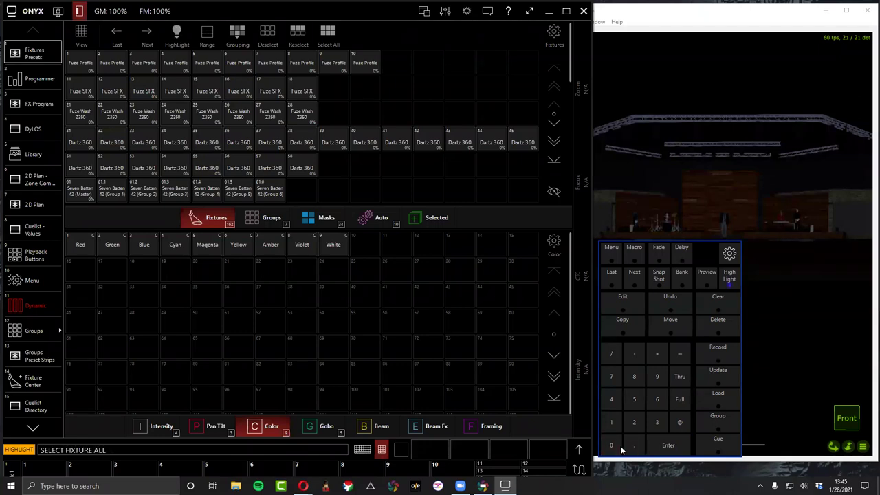
{"action": "left_click", "coordinate": [653, 448]}
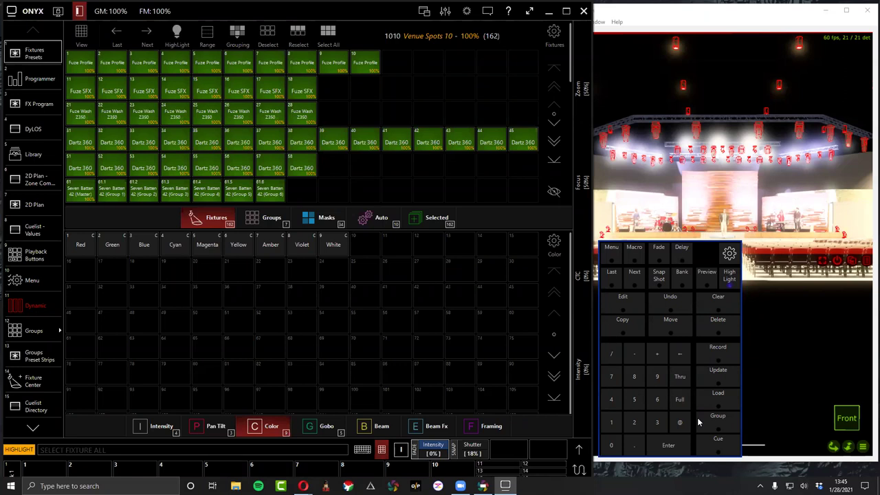
{"action": "left_click", "coordinate": [700, 307]}
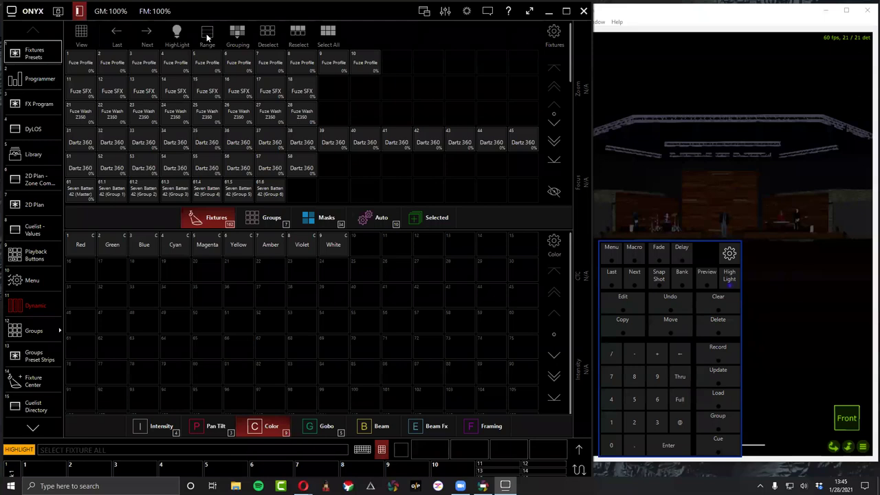
Select Seven Batten fixtures 61 through 66 on the keypad.
{"action": "scroll", "coordinate": [389, 177], "scroll_direction": "down", "scroll_amount": 5}
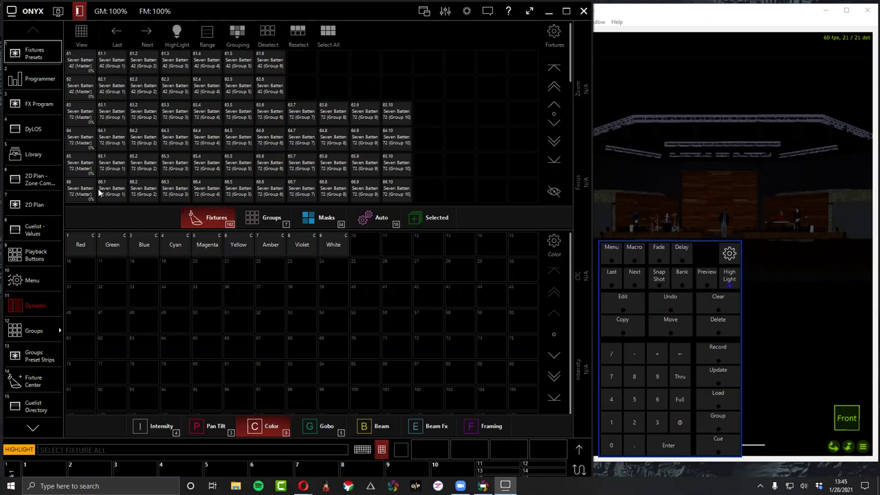
{"action": "left_click", "coordinate": [652, 402]}
{"action": "left_click", "coordinate": [612, 424]}
{"action": "left_click", "coordinate": [680, 376]}
{"action": "left_click", "coordinate": [655, 400]}
{"action": "left_click", "coordinate": [655, 401]}
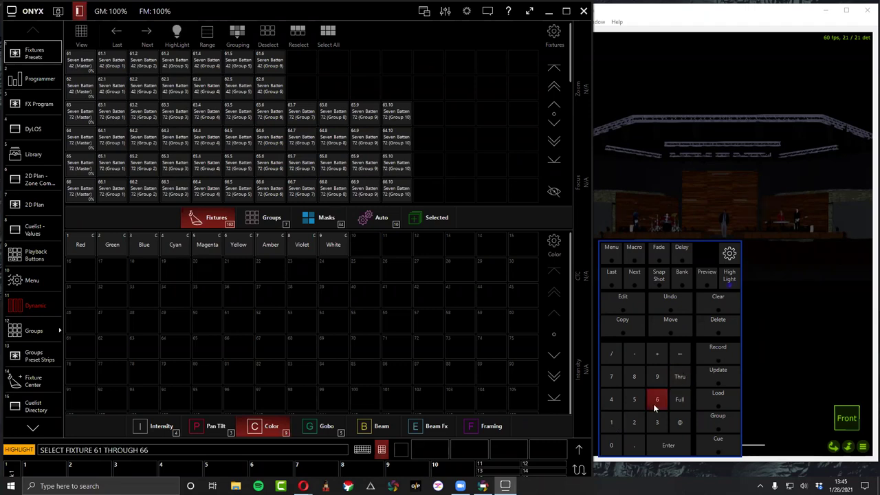
{"action": "left_click", "coordinate": [658, 448]}
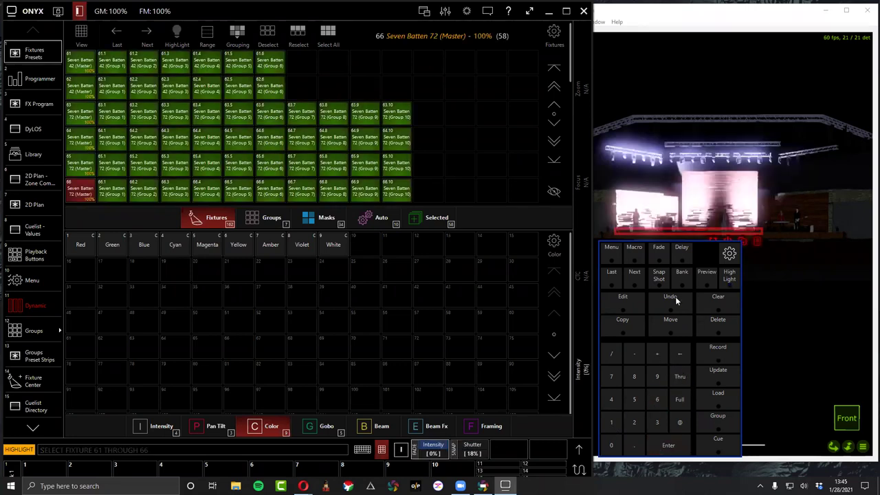
Add masters 67–70 and cells 67.1 and 67.2, then clear the programmer.
{"action": "scroll", "coordinate": [345, 114], "scroll_direction": "down", "scroll_amount": 5}
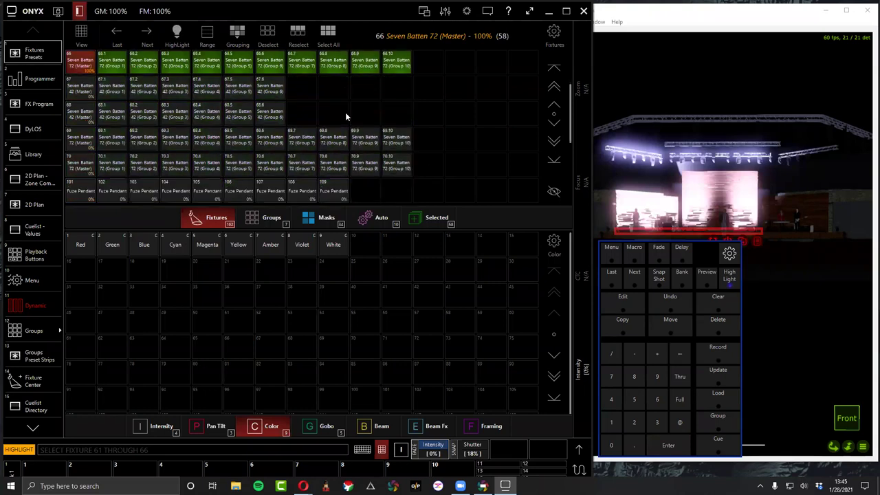
{"action": "left_click", "coordinate": [80, 88]}
{"action": "left_click", "coordinate": [79, 112]}
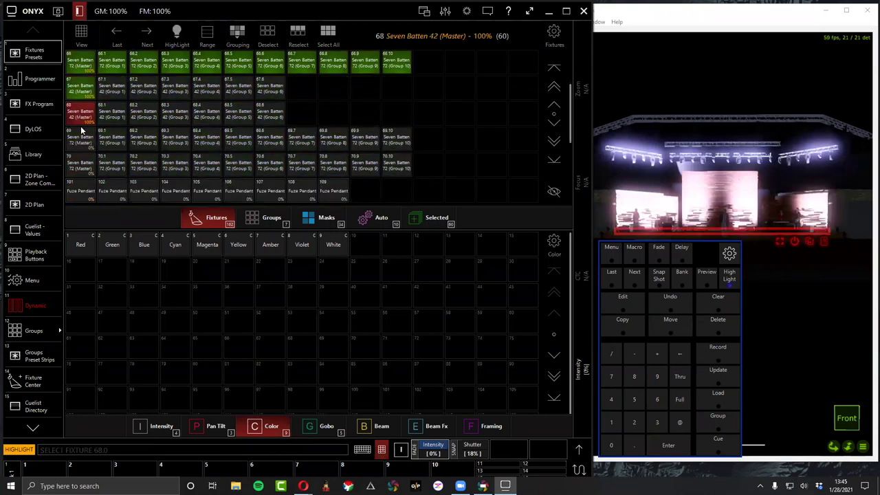
{"action": "left_click", "coordinate": [79, 138]}
{"action": "left_click", "coordinate": [83, 162]}
{"action": "left_click", "coordinate": [112, 88]}
{"action": "left_click", "coordinate": [143, 88]}
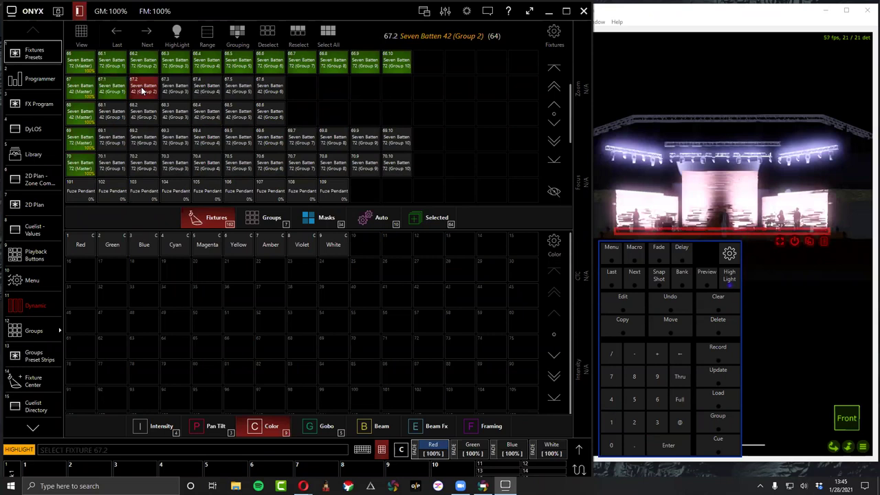
{"action": "left_click", "coordinate": [730, 307]}
Select fixtures 61 Thru 70 by typing the command.
{"action": "scroll", "coordinate": [220, 130], "scroll_direction": "up", "scroll_amount": 8}
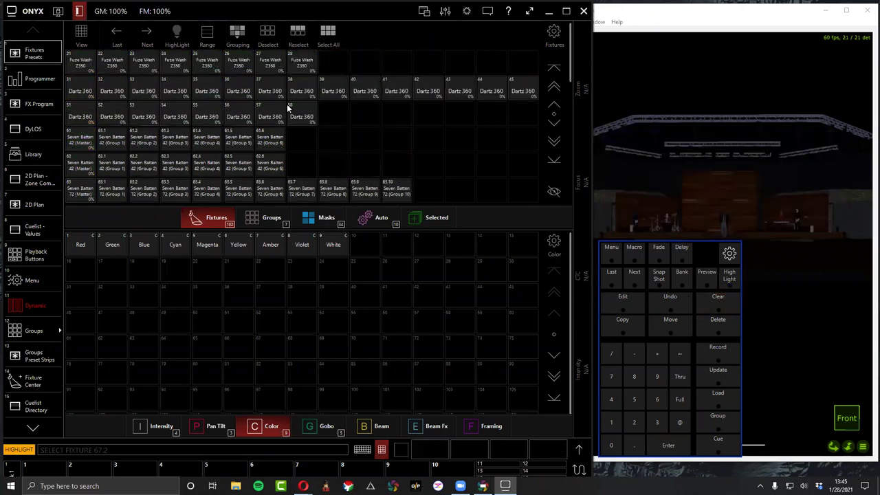
{"action": "type", "text": "61"}
{"action": "left_click", "coordinate": [679, 378]}
{"action": "type", "text": "70"}
{"action": "key", "text": "Return"}
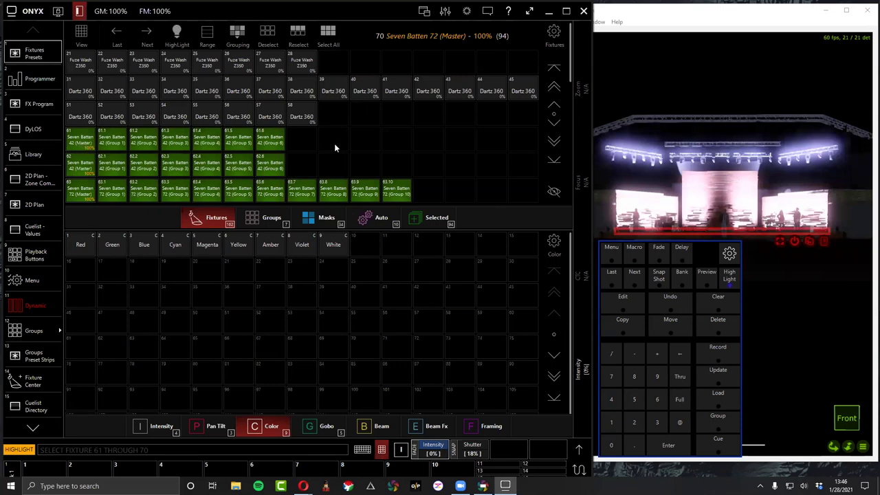
Turn highlight mode off and clear the programmer.
{"action": "scroll", "coordinate": [297, 151], "scroll_direction": "down", "scroll_amount": 3}
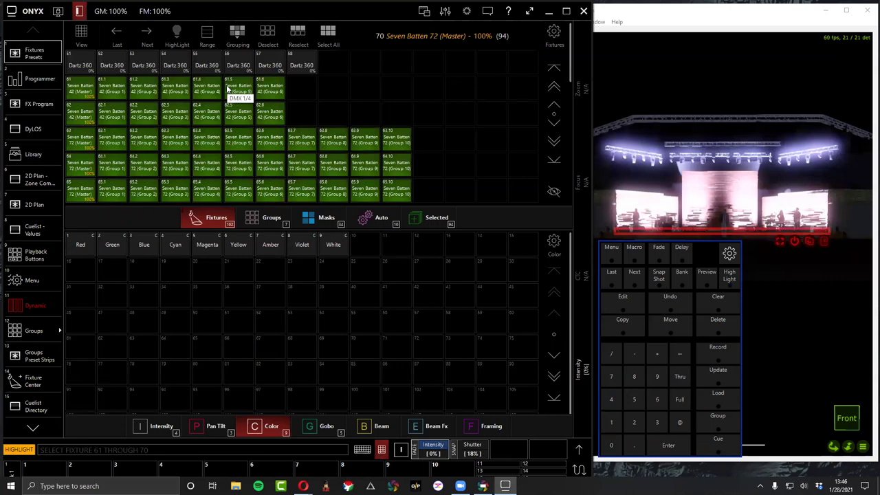
{"action": "left_click", "coordinate": [165, 42]}
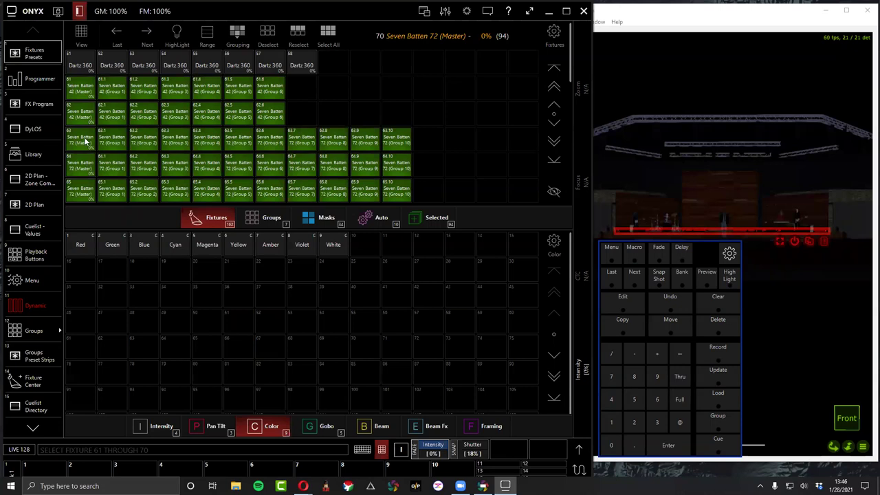
{"action": "scroll", "coordinate": [85, 141], "scroll_direction": "down", "scroll_amount": 2}
{"action": "left_click", "coordinate": [718, 307]}
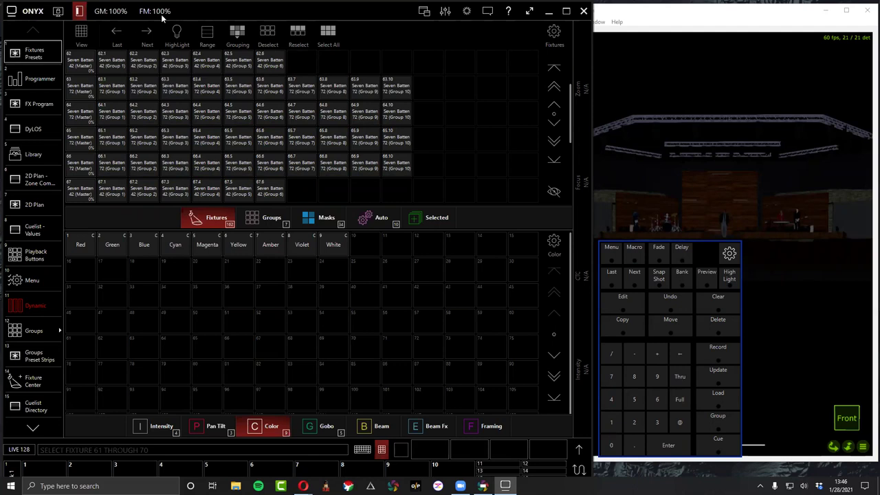
Switch multi-cell selection to slice and select the cell block 63.1 through 66.3.
{"action": "left_click", "coordinate": [213, 33]}
{"action": "key", "text": "6"}
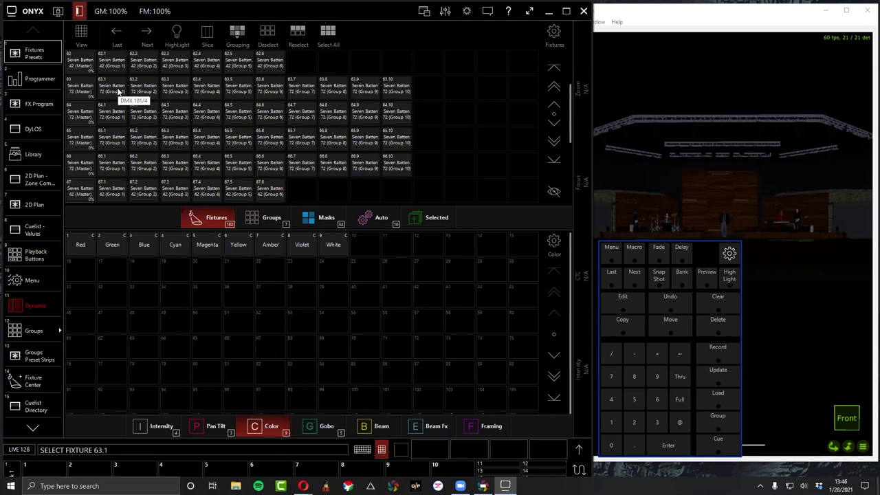
{"action": "left_click", "coordinate": [679, 377]}
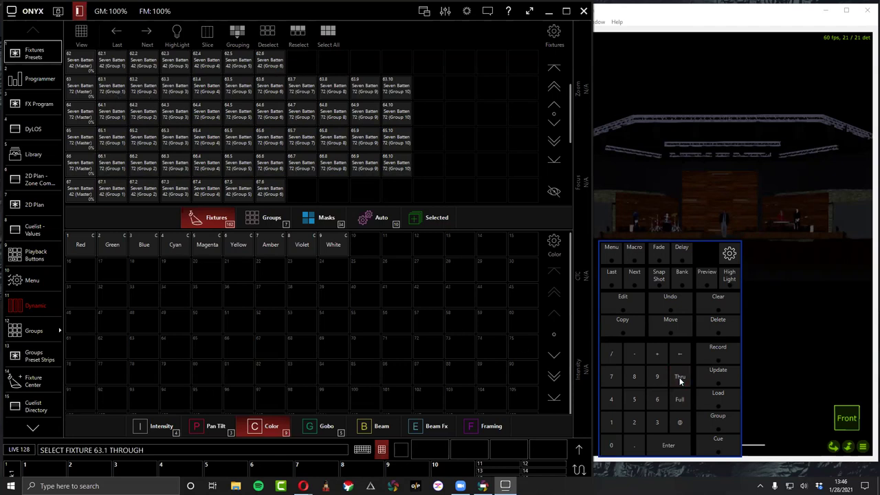
{"action": "type", "text": "66.3"}
{"action": "left_click", "coordinate": [174, 167]}
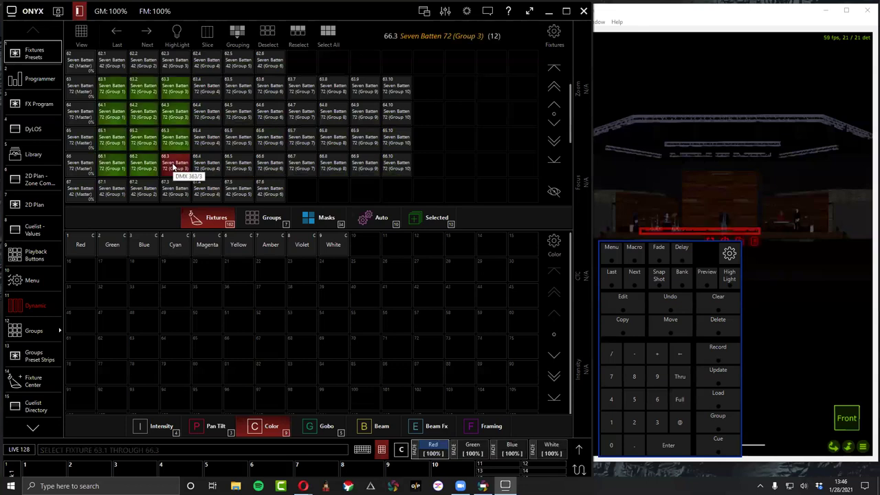
Apply the Red color preset to those cells with highlight briefly on.
{"action": "left_click", "coordinate": [188, 36]}
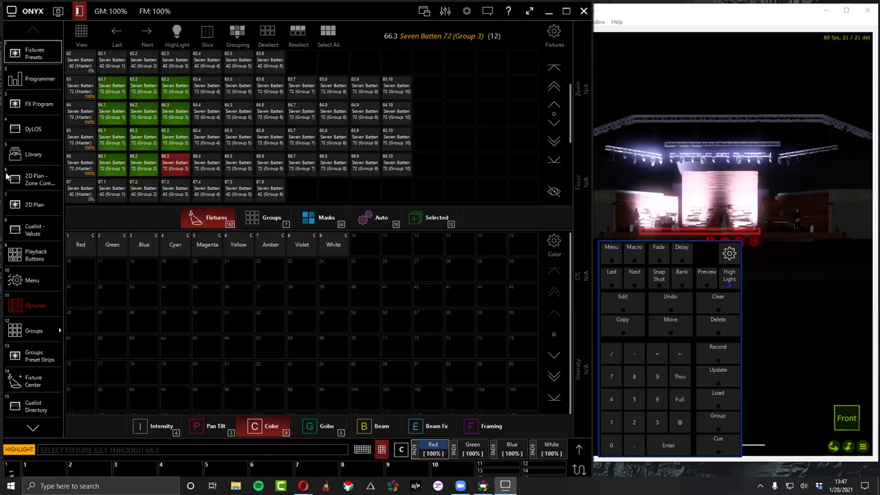
{"action": "left_click", "coordinate": [81, 244]}
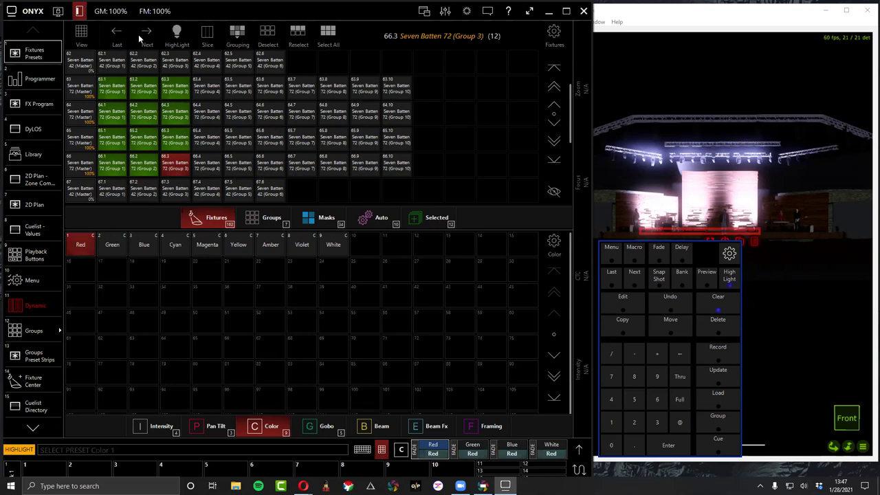
{"action": "left_click", "coordinate": [175, 34]}
Select master fixtures 63 through 66 by keying 63 Thru 66 Enter.
{"action": "left_click", "coordinate": [80, 88]}
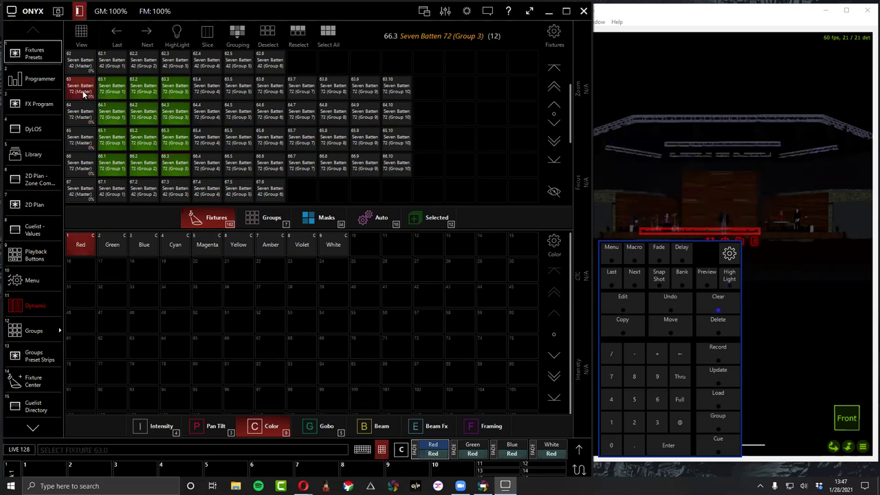
{"action": "left_click", "coordinate": [88, 115]}
{"action": "mouse_move", "coordinate": [88, 117]}
{"action": "left_mouse_down"}
{"action": "mouse_move", "coordinate": [81, 164]}
{"action": "mouse_move", "coordinate": [70, 92]}
{"action": "left_mouse_up"}
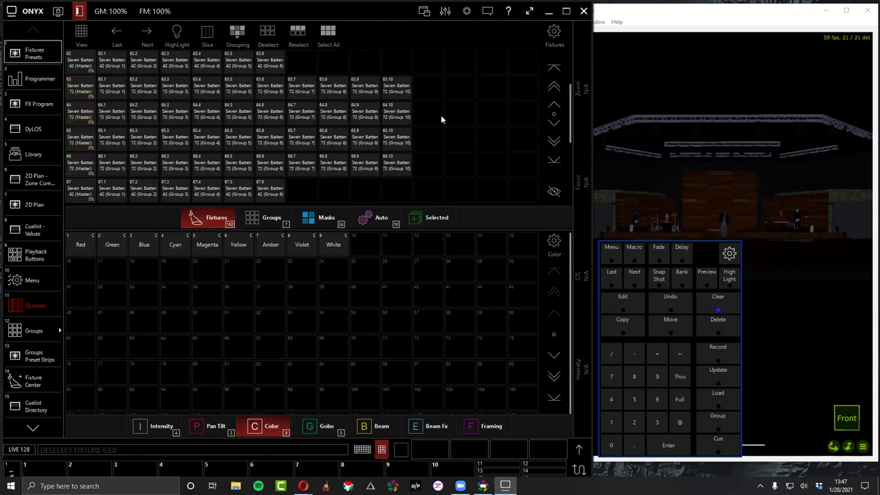
{"action": "left_click", "coordinate": [677, 377]}
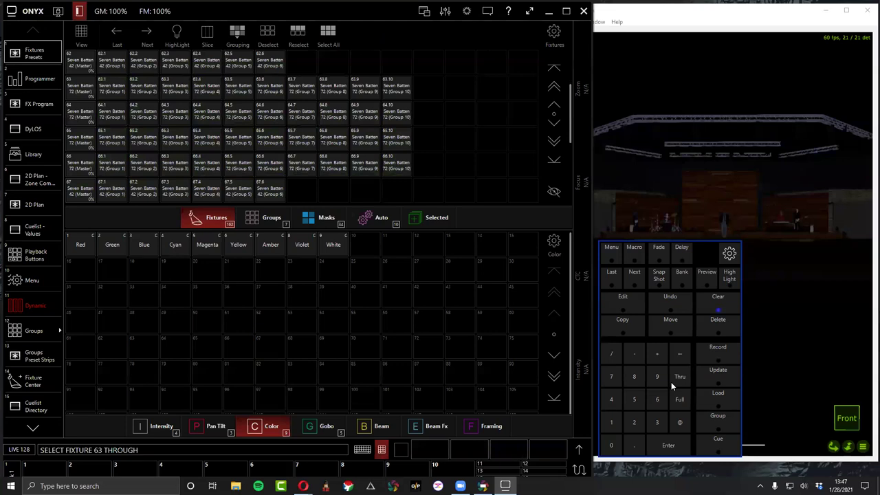
{"action": "type", "text": "66"}
{"action": "key", "text": "Return"}
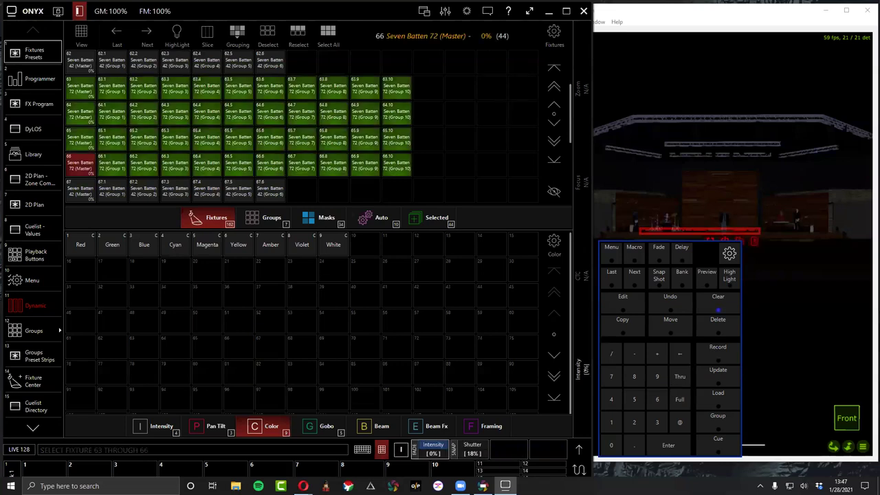
{"action": "left_click", "coordinate": [655, 301]}
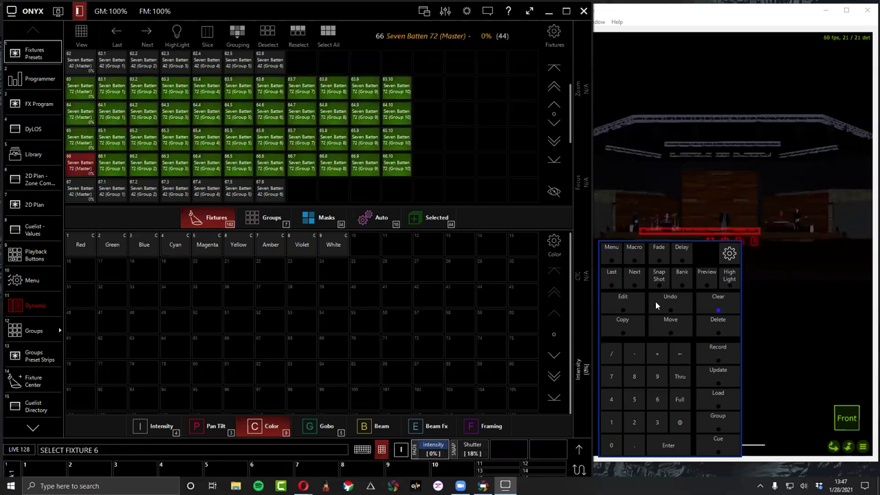
{"action": "left_click", "coordinate": [686, 376]}
{"action": "type", "text": "66"}
{"action": "key", "text": "Return"}
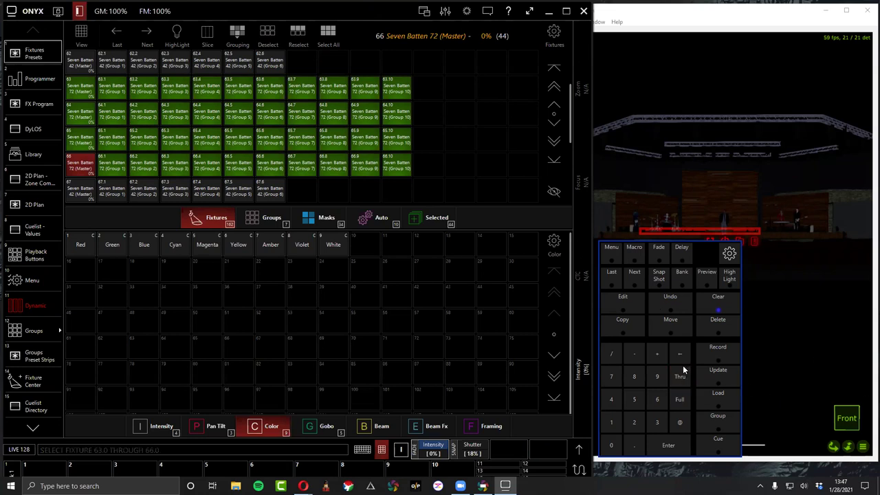
Set master fixtures 63–66 to full intensity with @ Full.
{"action": "left_click", "coordinate": [710, 300]}
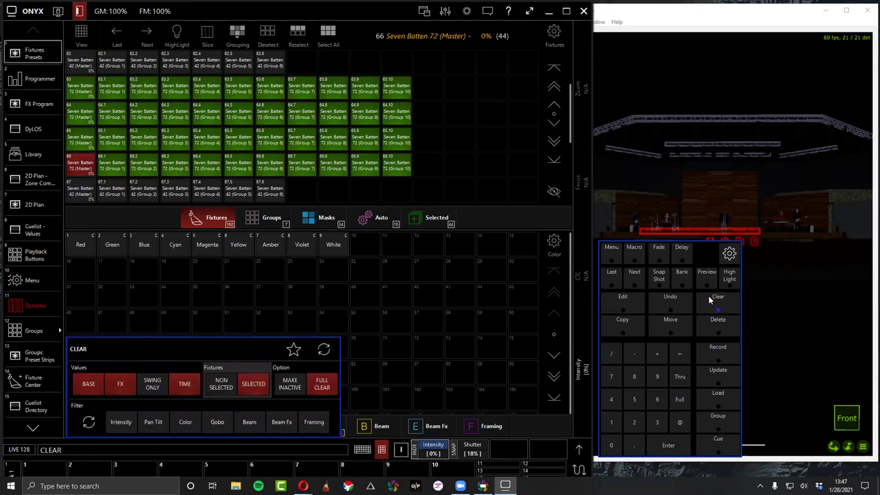
{"action": "left_click_drag", "start_coordinate": [81, 82], "coordinate": [88, 163]}
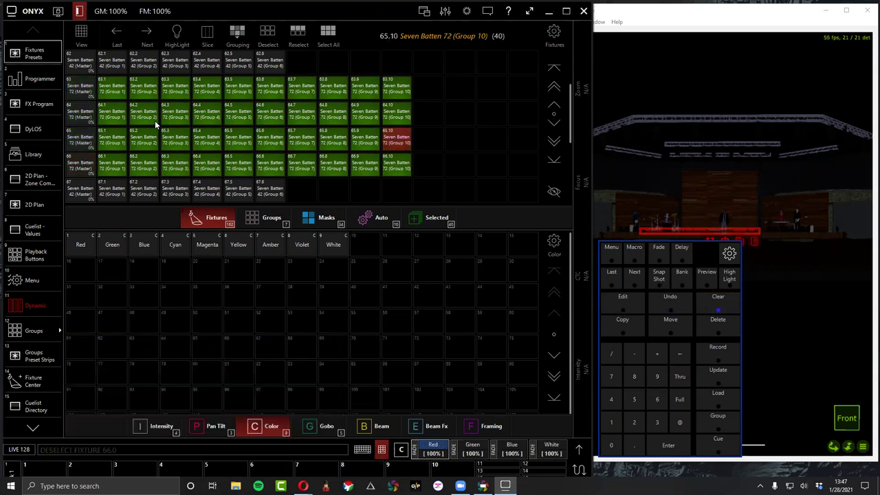
{"action": "left_click_drag", "start_coordinate": [82, 94], "coordinate": [82, 165]}
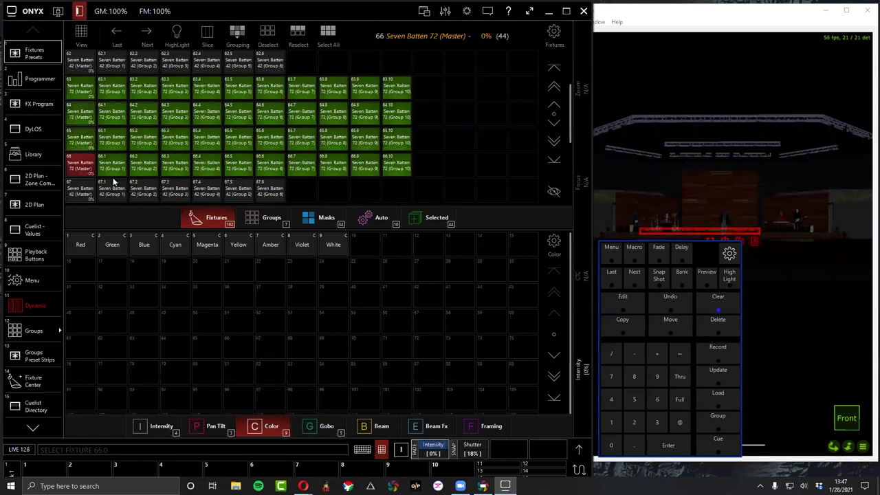
{"action": "left_click", "coordinate": [679, 420]}
{"action": "left_click", "coordinate": [679, 399]}
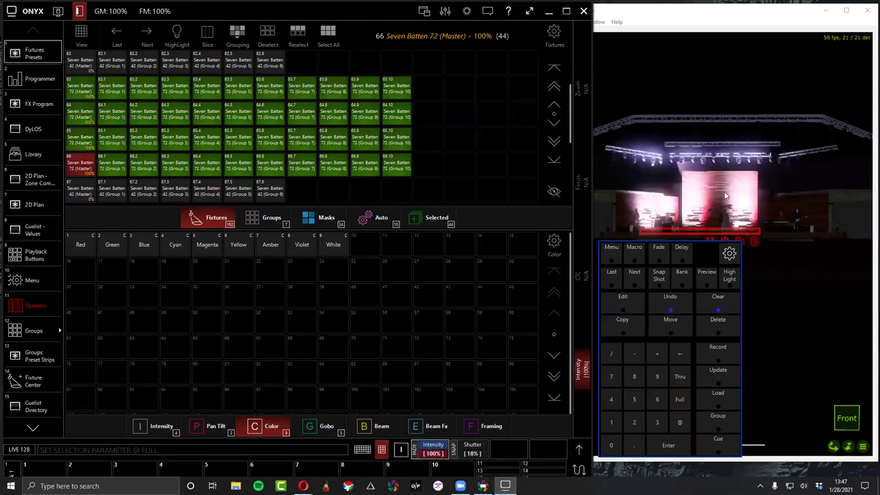
Deselect master fixture 63 and begin a range command from cell 63.4.
{"action": "left_click", "coordinate": [80, 87]}
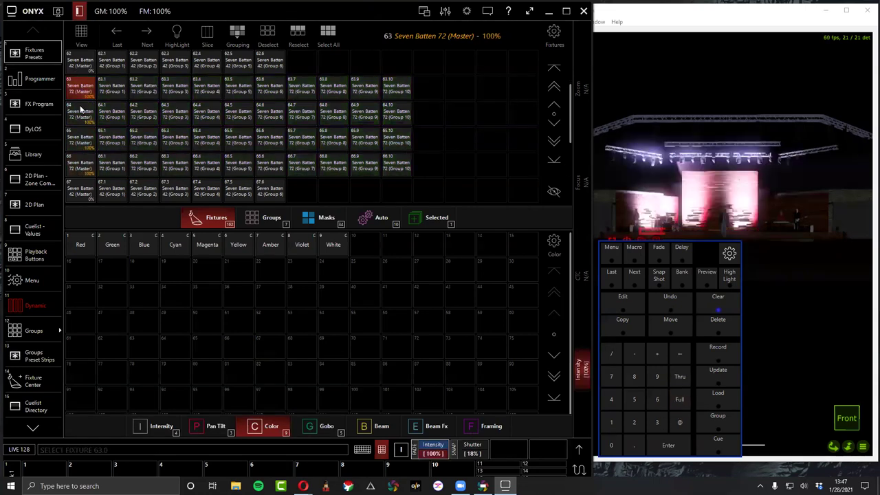
{"action": "left_click", "coordinate": [73, 88]}
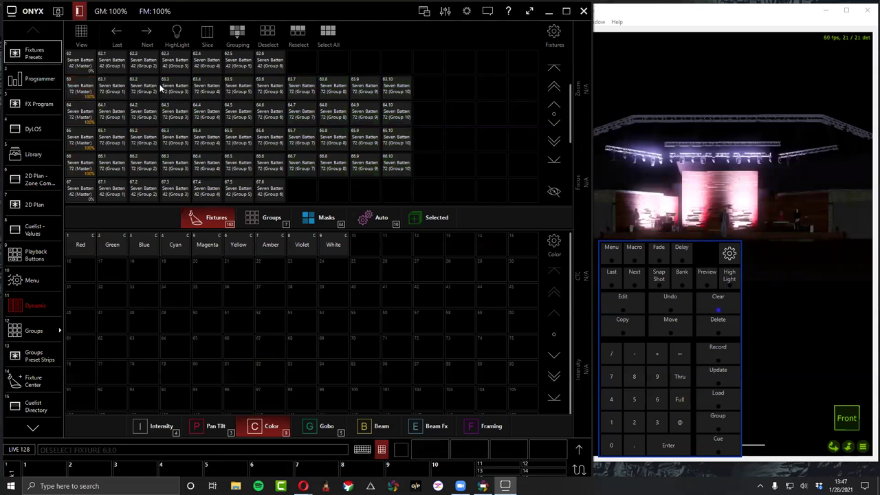
{"action": "type", "text": "63.4"}
{"action": "left_click", "coordinate": [680, 377]}
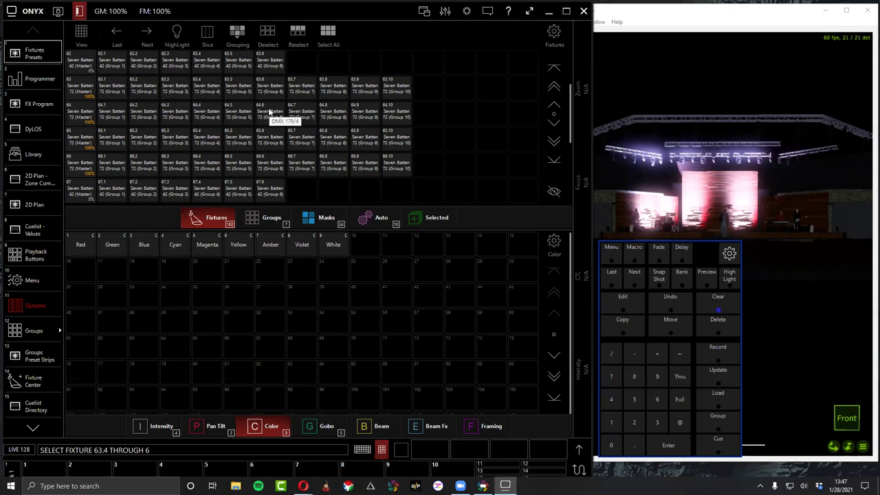
Color cells 63.4–66.6 with the Magenta preset and cells 63.7–66.10 with Amber.
{"action": "key", "text": "Return"}
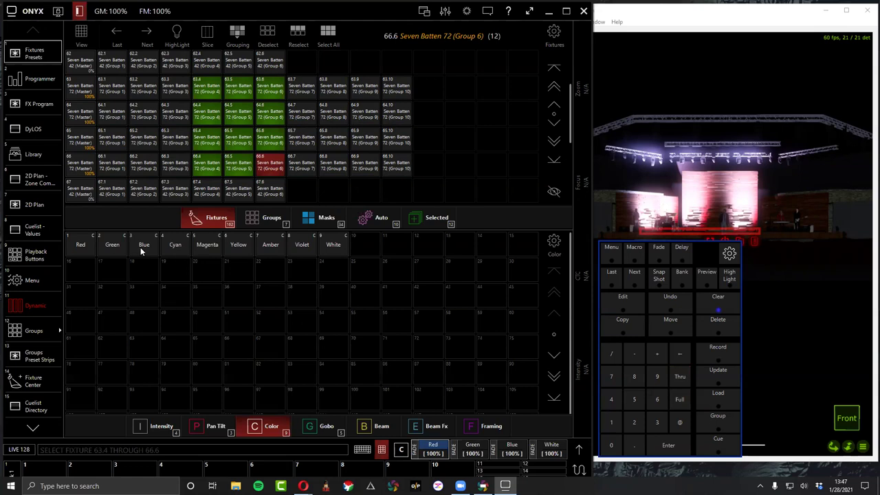
{"action": "left_click", "coordinate": [208, 249]}
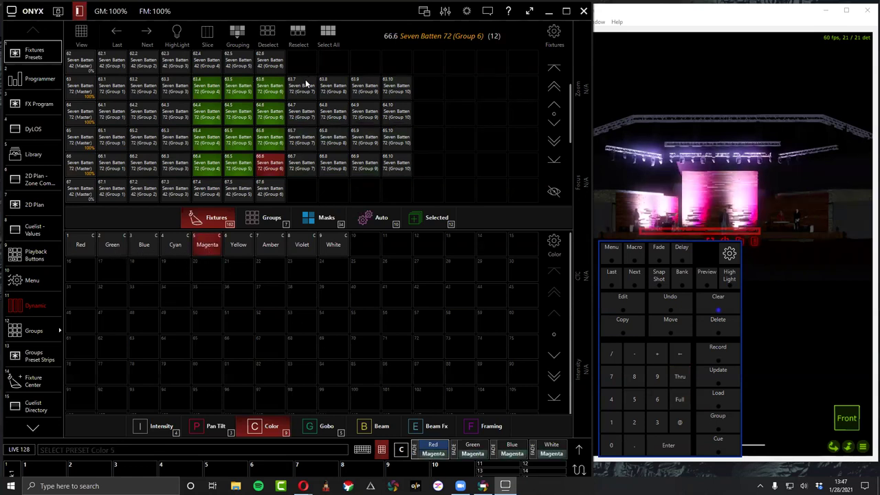
{"action": "left_click", "coordinate": [660, 401]}
{"action": "key", "text": "3"}
{"action": "left_click", "coordinate": [680, 377]}
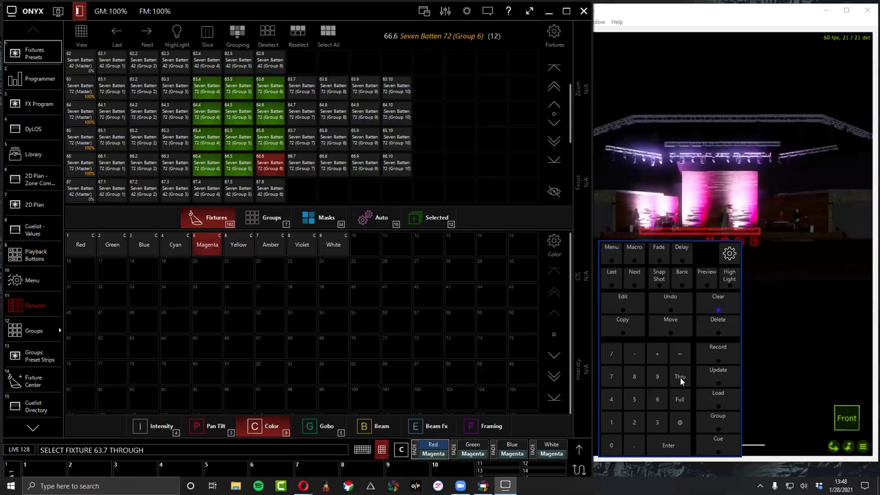
{"action": "type", "text": "66.10"}
{"action": "key", "text": "Return"}
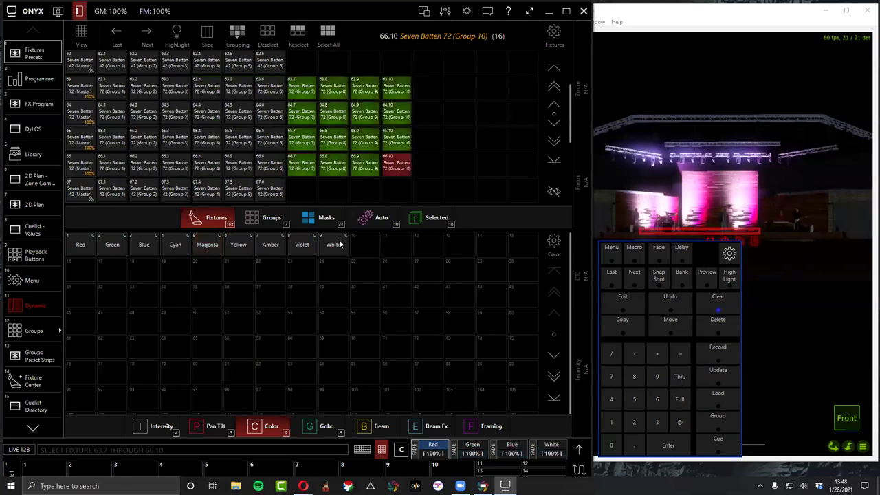
{"action": "left_click", "coordinate": [270, 246]}
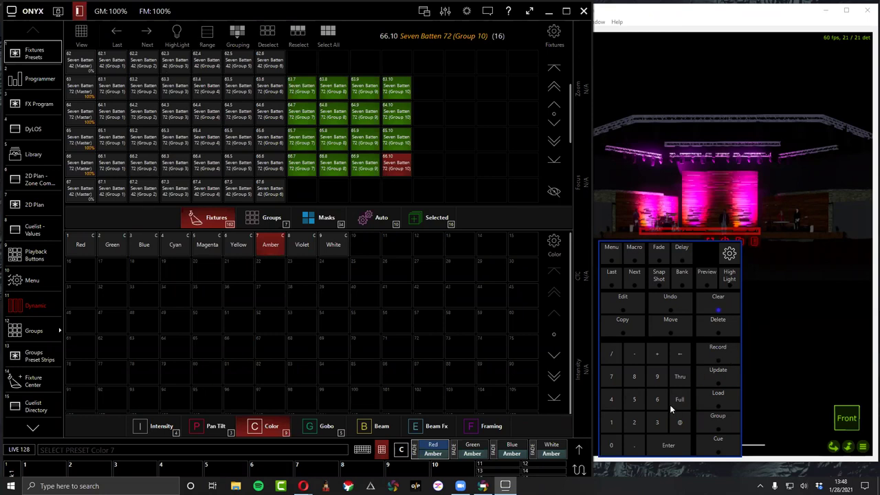
Reselect cells 63.7 through 66.10 with a typed range command.
{"action": "type", "text": "63."}
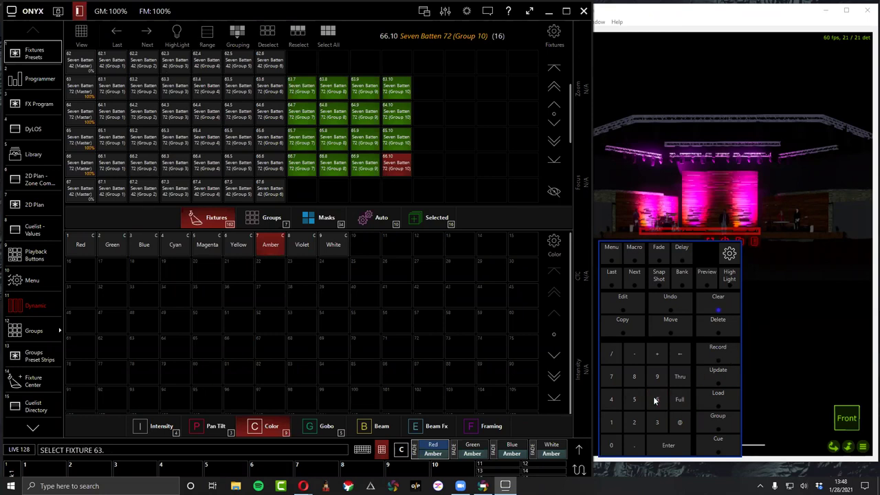
{"action": "type", "text": "7"}
{"action": "left_click", "coordinate": [680, 375]}
{"action": "type", "text": "66.10"}
{"action": "key", "text": "Return"}
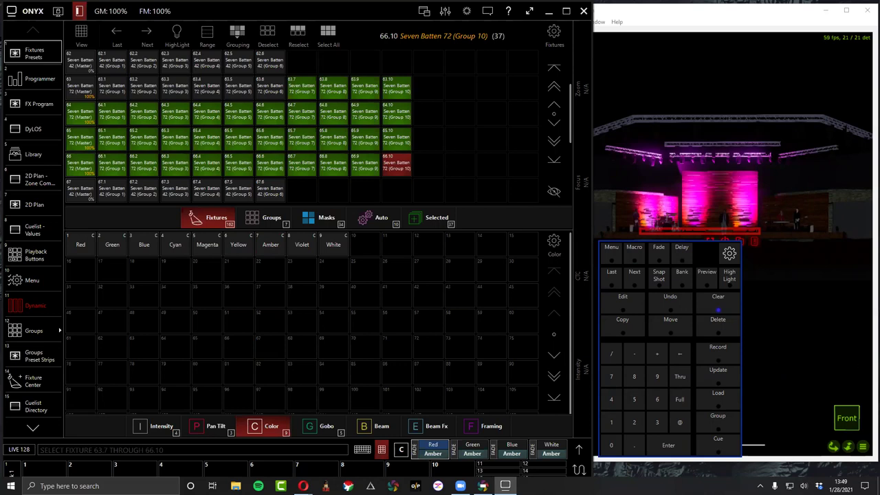
Clear the programmer, turn HighLight on, and select fixtures 63 Thru 66.
{"action": "left_click", "coordinate": [702, 308]}
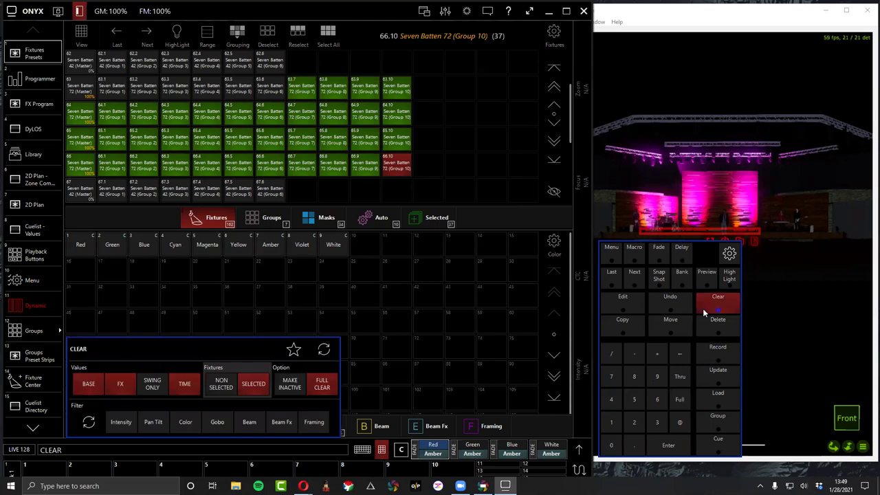
{"action": "left_click", "coordinate": [177, 33]}
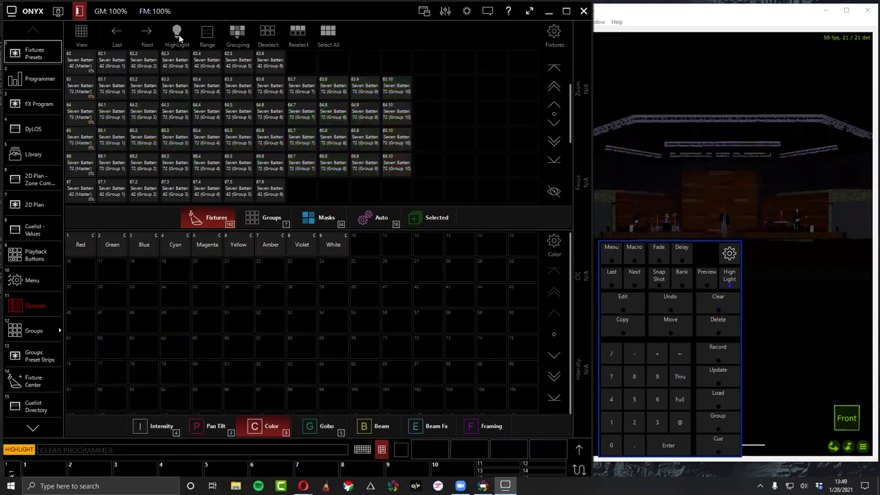
{"action": "left_click", "coordinate": [86, 80]}
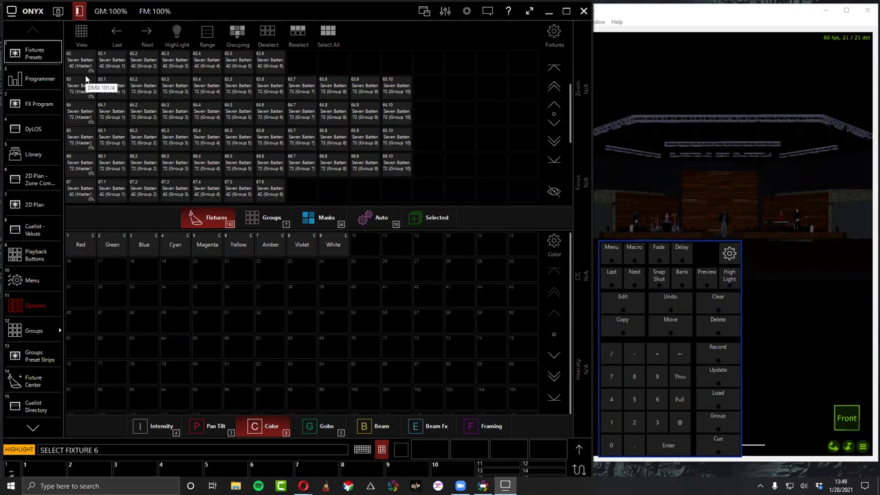
{"action": "left_click", "coordinate": [680, 381]}
{"action": "type", "text": "66"}
{"action": "key", "text": "Return"}
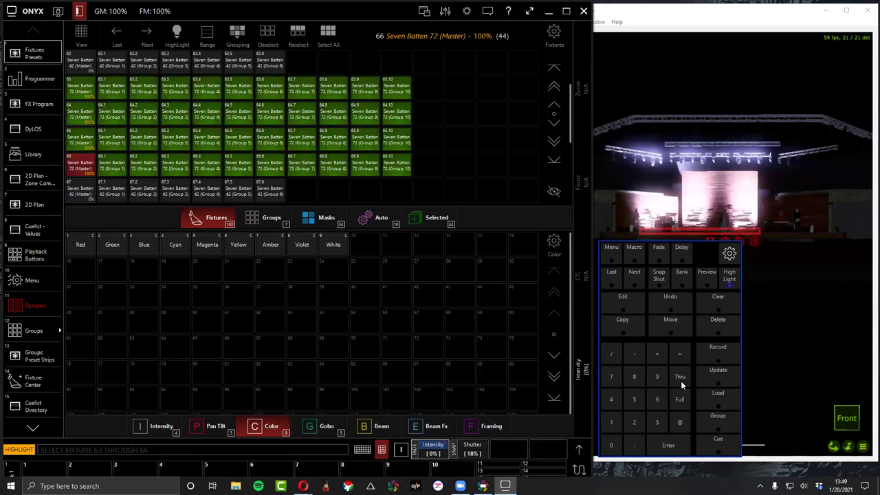
Review the Grouping and FX grouping tools for the selection, then deselect all fixtures.
{"action": "left_click", "coordinate": [238, 33]}
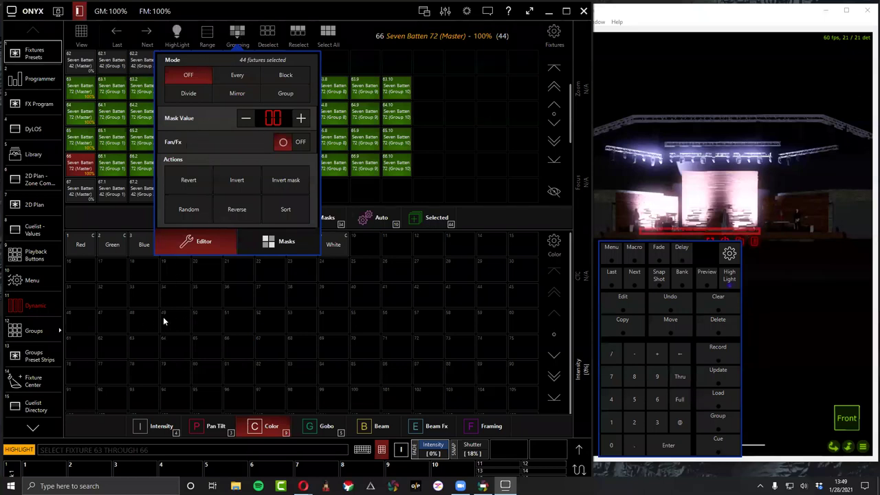
{"action": "left_click", "coordinate": [579, 451]}
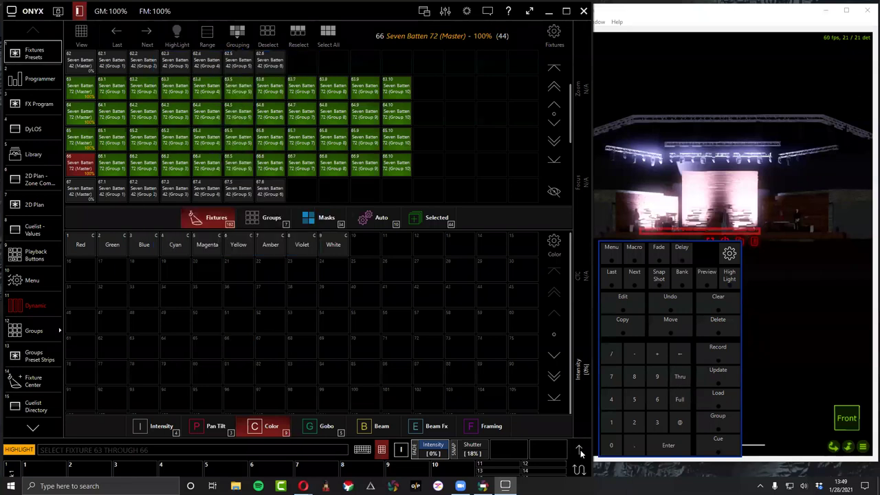
{"action": "left_click", "coordinate": [579, 451]}
{"action": "left_click", "coordinate": [381, 281]}
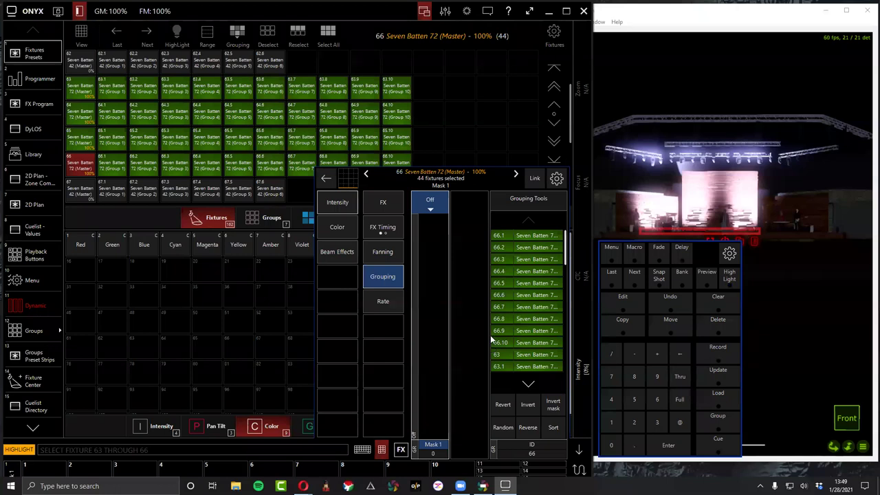
{"action": "left_click", "coordinate": [578, 450]}
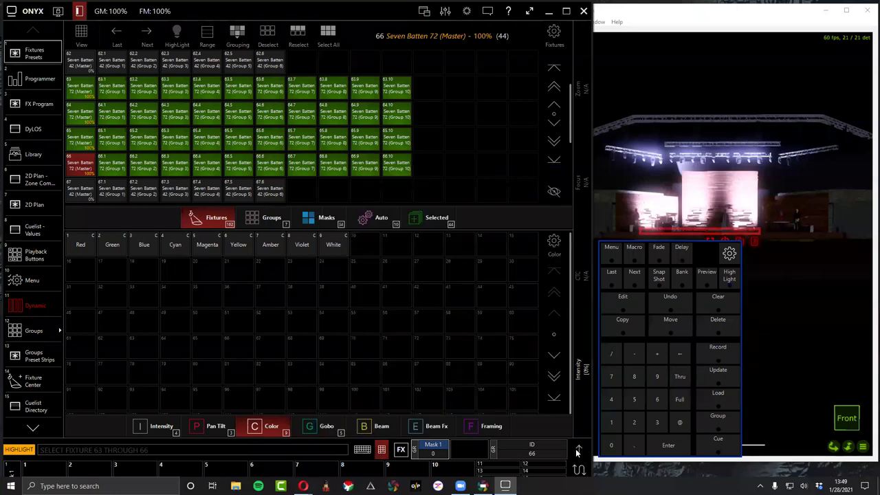
{"action": "left_click", "coordinate": [262, 32]}
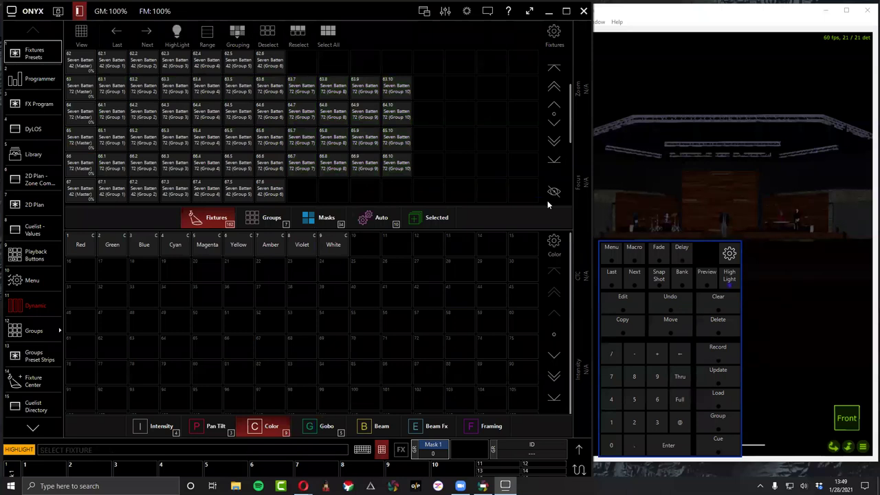
Select fixtures 63 Thru 66 from the keypad.
{"action": "left_click", "coordinate": [659, 397]}
{"action": "left_click", "coordinate": [658, 423]}
{"action": "left_click", "coordinate": [677, 376]}
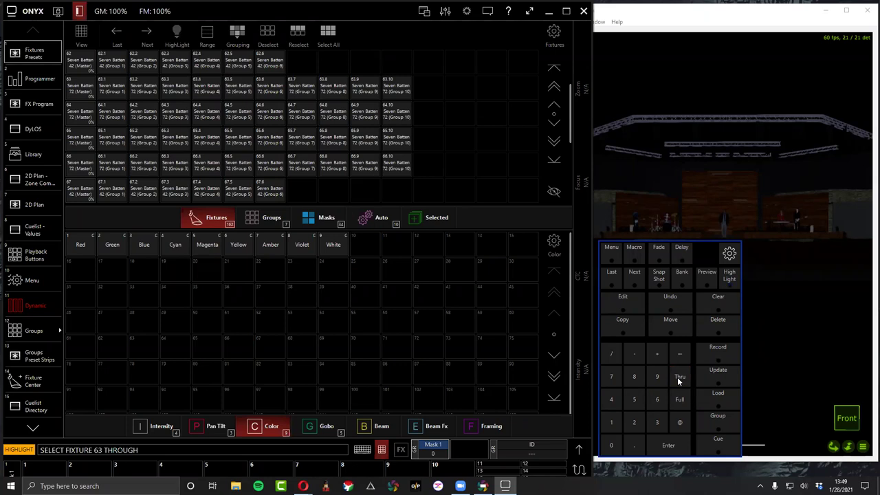
{"action": "type", "text": "66"}
{"action": "key", "text": "Return"}
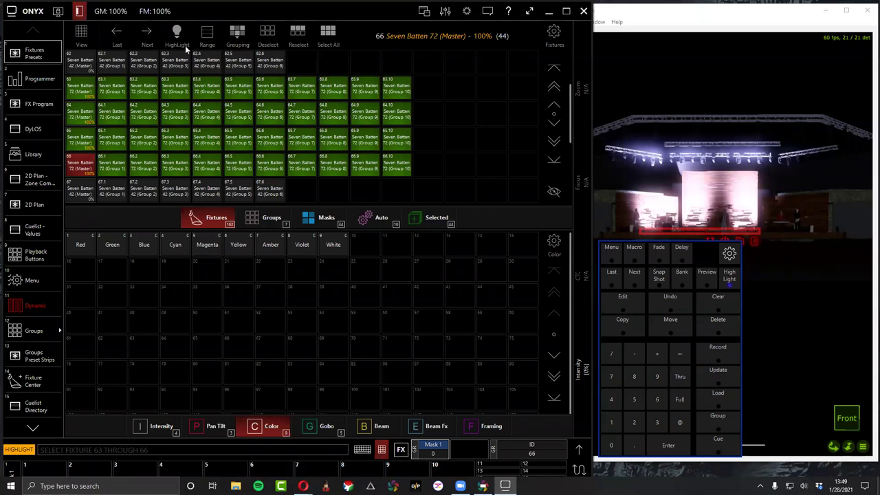
Try the Every, Block, Divide and Mirror grouping masks, settling on Every.
{"action": "left_click", "coordinate": [237, 35]}
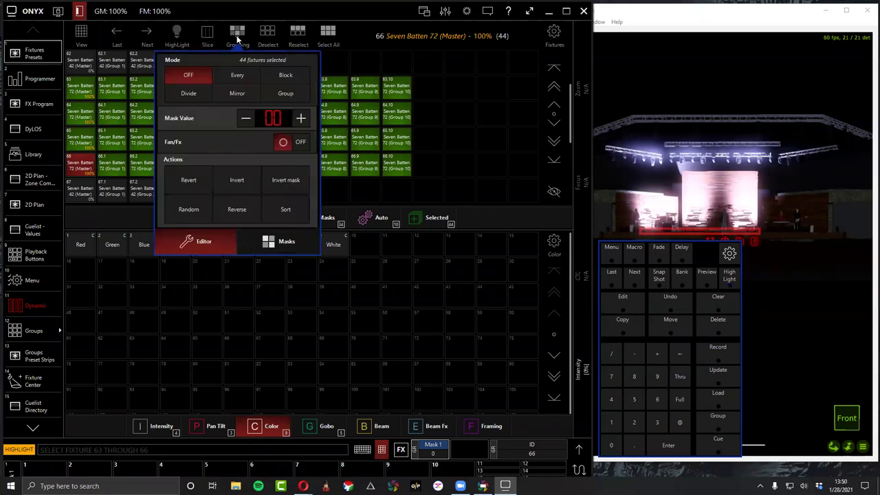
{"action": "left_click", "coordinate": [205, 31]}
{"action": "left_click", "coordinate": [206, 33]}
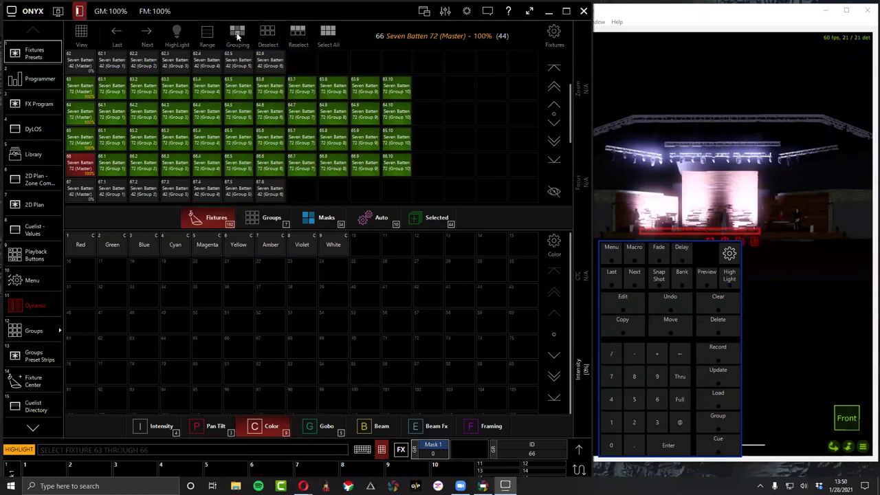
{"action": "left_click", "coordinate": [241, 39]}
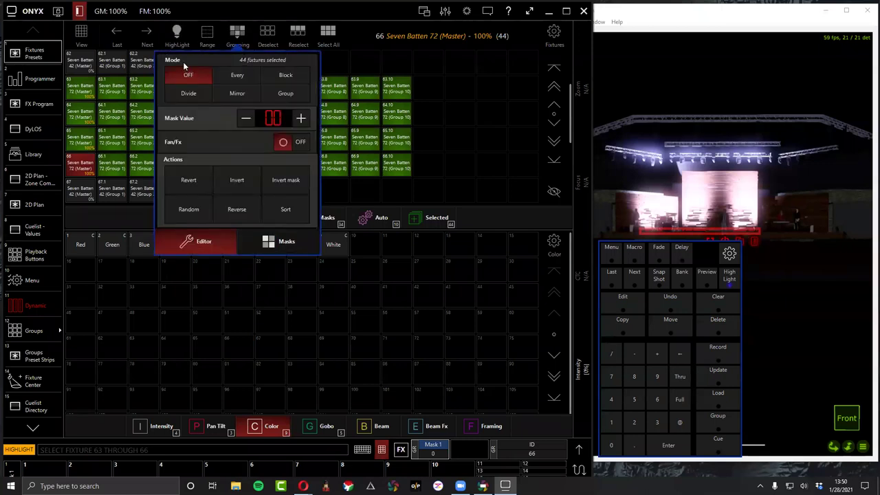
{"action": "left_click", "coordinate": [239, 75]}
{"action": "left_click", "coordinate": [287, 75]}
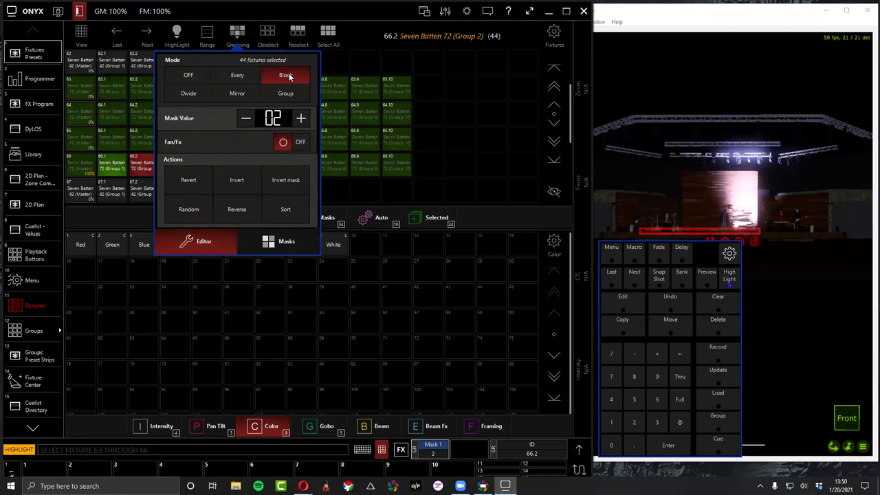
{"action": "left_click", "coordinate": [199, 93]}
{"action": "left_click", "coordinate": [249, 93]}
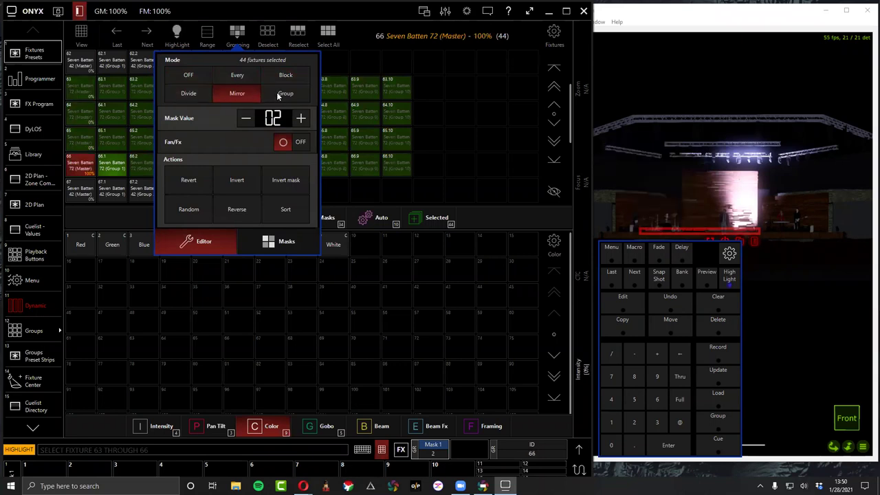
{"action": "left_click", "coordinate": [277, 96]}
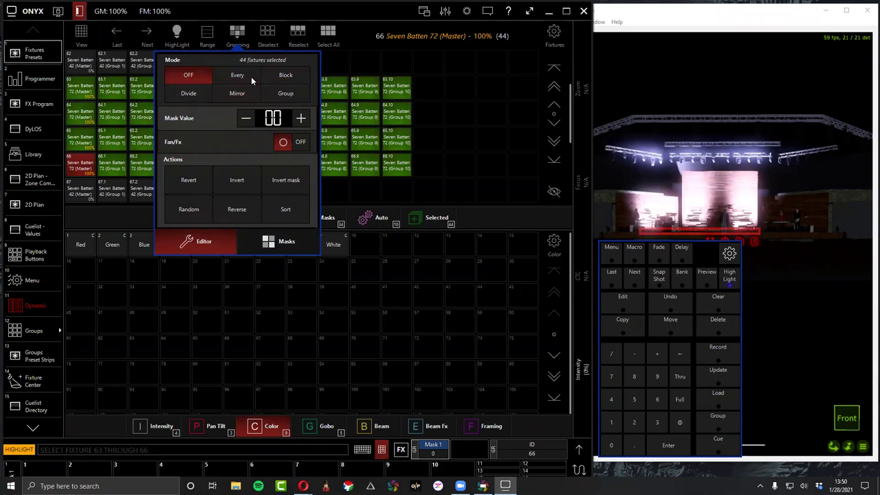
{"action": "left_click", "coordinate": [251, 76]}
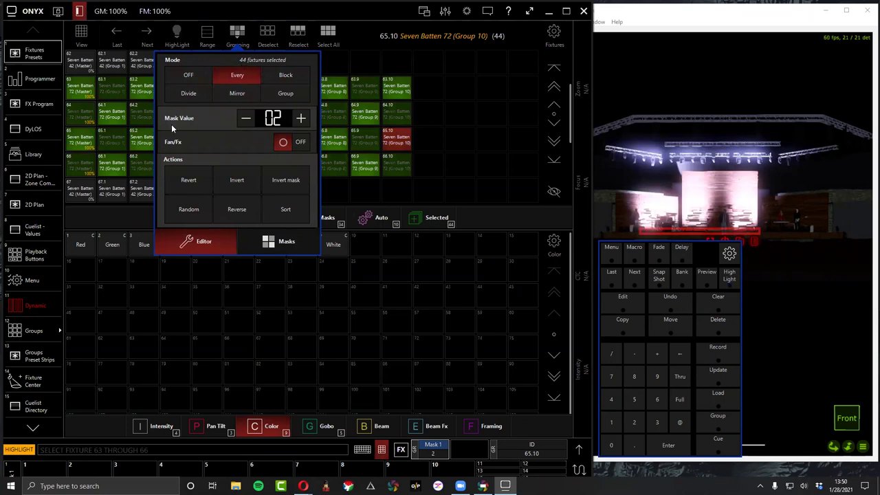
Keep the mask value at 2, turn HighLight off, and set the selection to Full.
{"action": "left_click", "coordinate": [246, 34]}
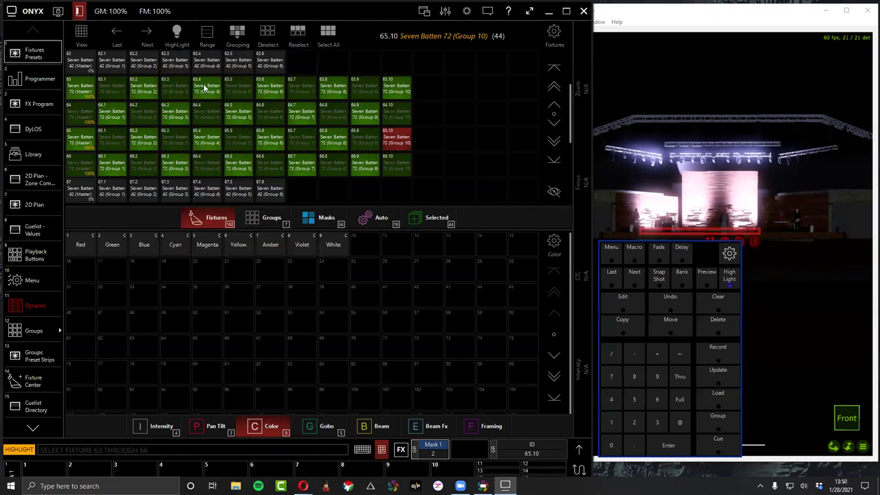
{"action": "left_click", "coordinate": [237, 33]}
{"action": "left_click", "coordinate": [301, 119]}
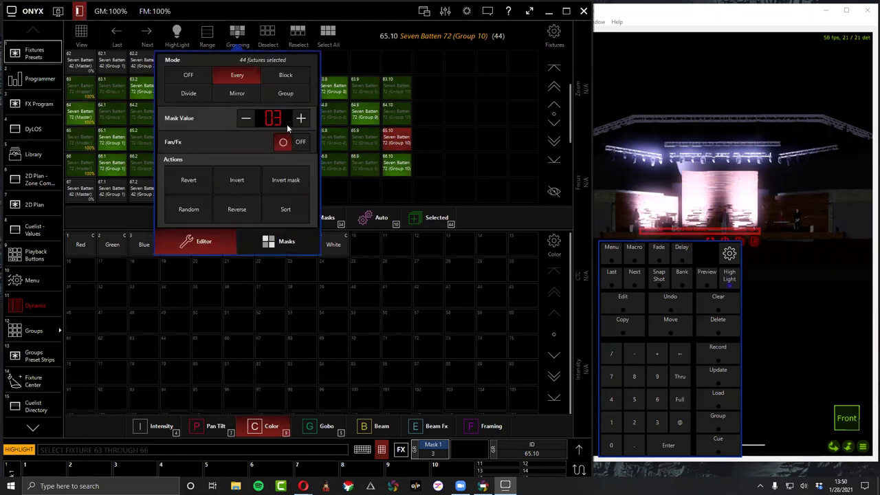
{"action": "left_click", "coordinate": [242, 120]}
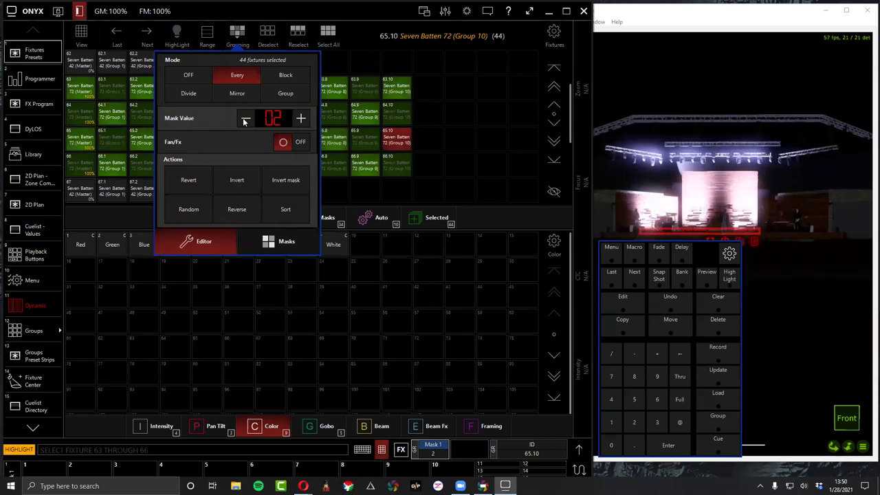
{"action": "left_click", "coordinate": [177, 38]}
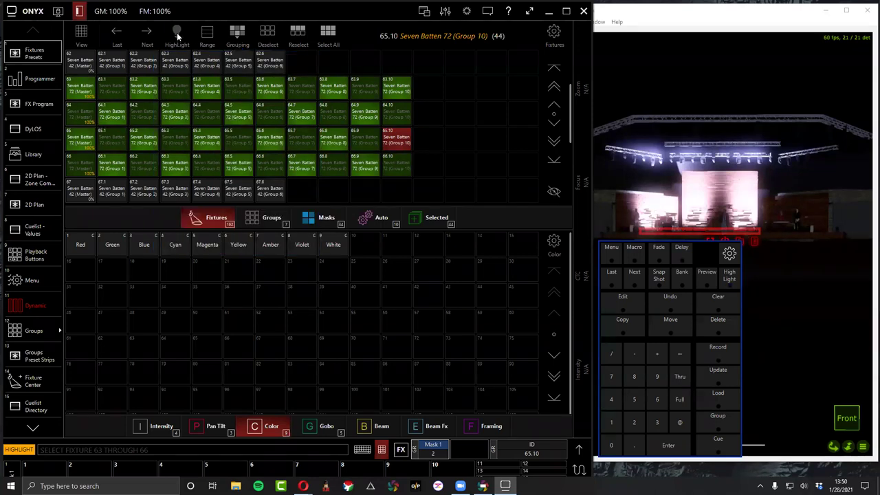
{"action": "left_click", "coordinate": [176, 32]}
{"action": "left_click", "coordinate": [679, 399]}
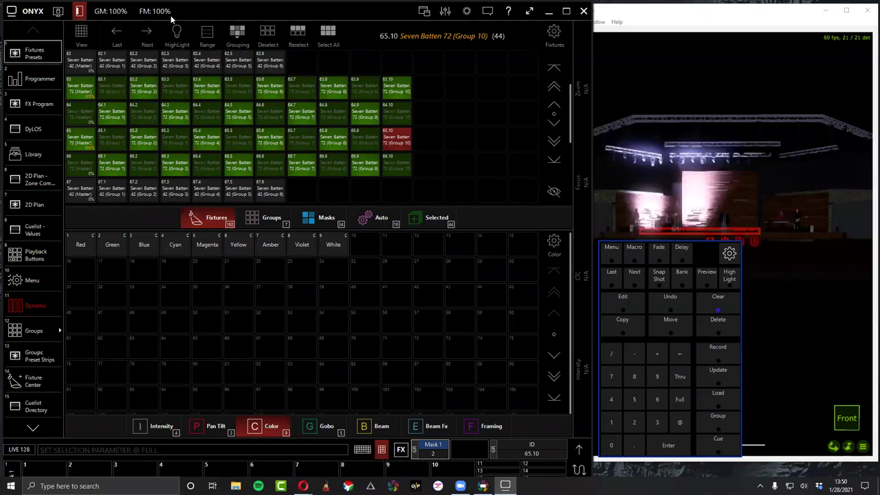
Apply Red to the selection, give fixture 66 full and Cyan, then step back to 65.10.
{"action": "left_click", "coordinate": [80, 247]}
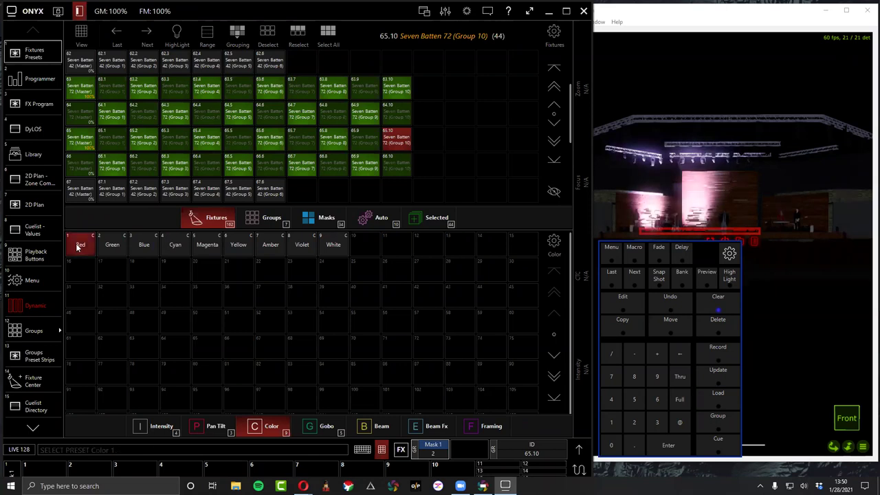
{"action": "left_click", "coordinate": [152, 34]}
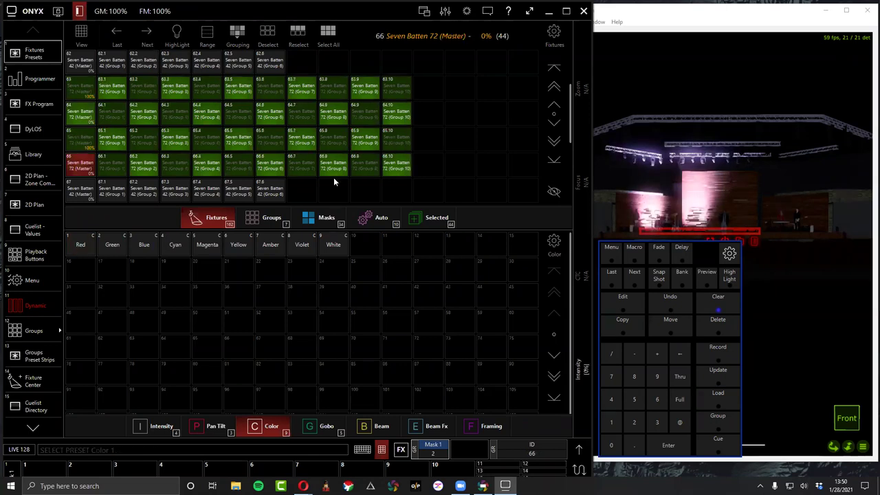
{"action": "left_click", "coordinate": [677, 409]}
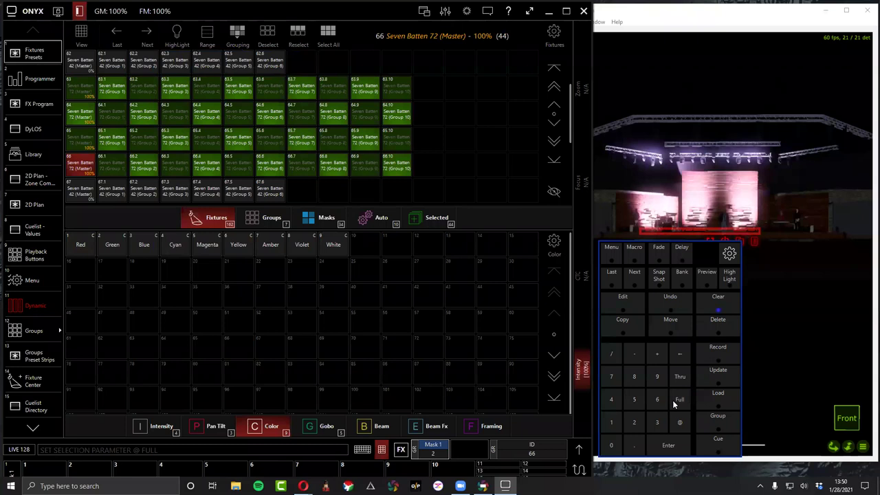
{"action": "left_click", "coordinate": [178, 244]}
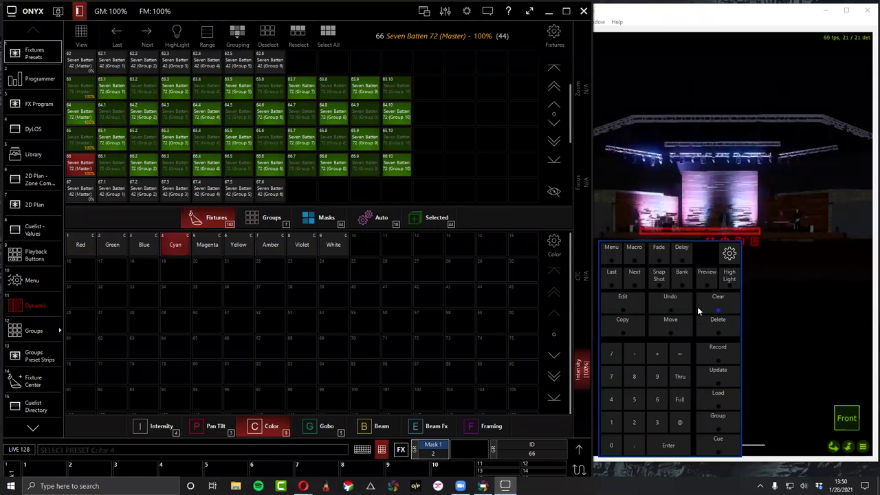
{"action": "left_click", "coordinate": [638, 278]}
Cycle through the Red, Green, Blue, Cyan, Magenta, Violet and White presets, end on Red, and view the Programmer sheet.
{"action": "left_click", "coordinate": [76, 249]}
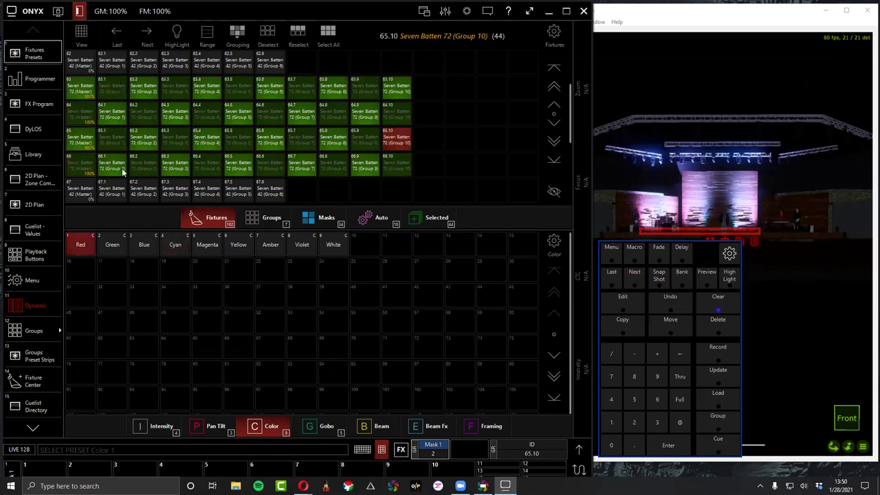
{"action": "left_click", "coordinate": [116, 247]}
{"action": "left_click", "coordinate": [141, 246]}
{"action": "left_click", "coordinate": [177, 247]}
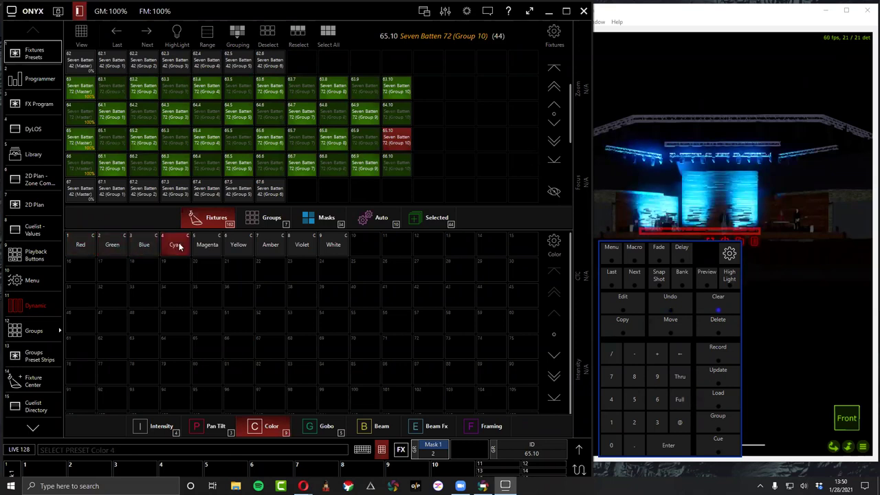
{"action": "left_click", "coordinate": [208, 248]}
{"action": "left_click", "coordinate": [301, 250]}
{"action": "left_click", "coordinate": [340, 251]}
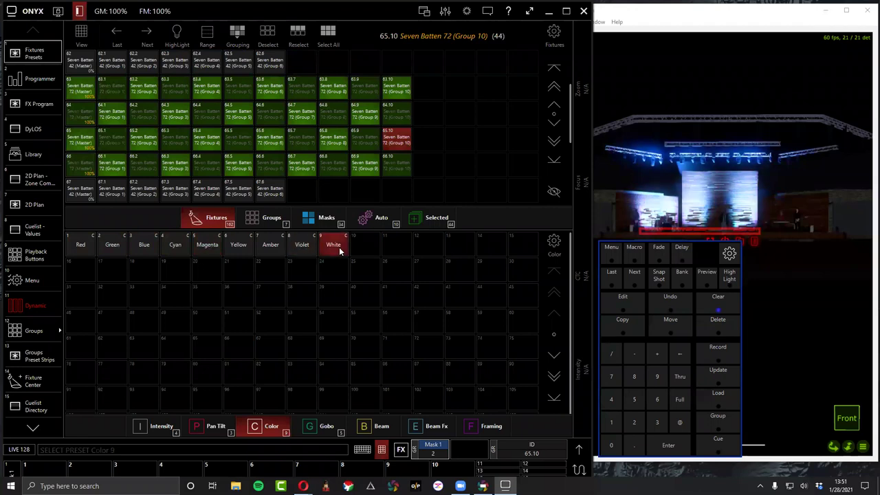
{"action": "left_click", "coordinate": [74, 248]}
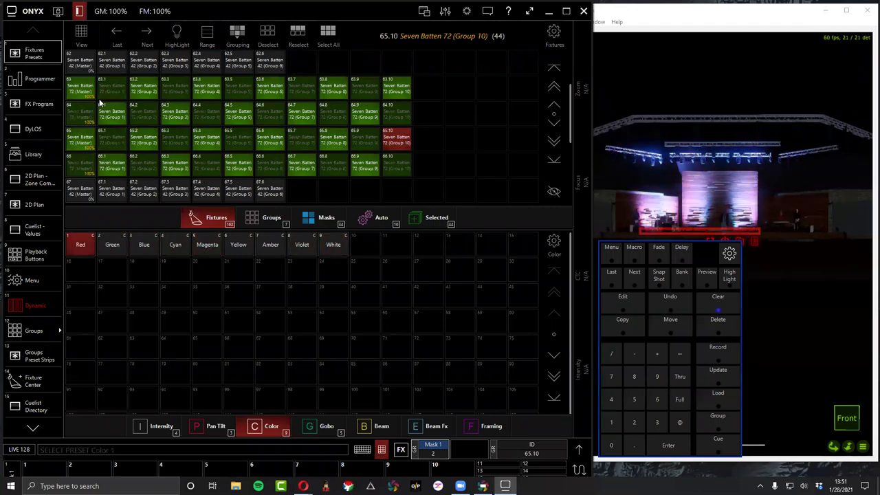
{"action": "left_click", "coordinate": [53, 81]}
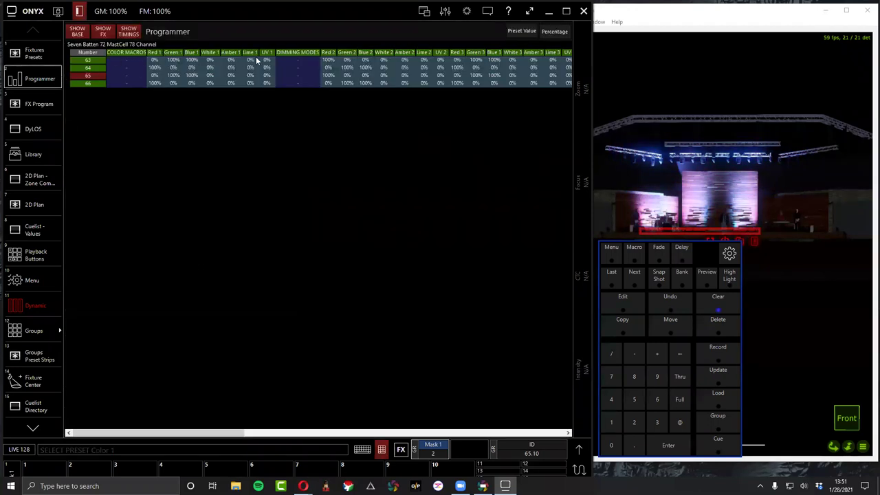
Show the programmer values as preset names, then return to Fixtures Presets and bring up the Grouping settings.
{"action": "left_click", "coordinate": [521, 34]}
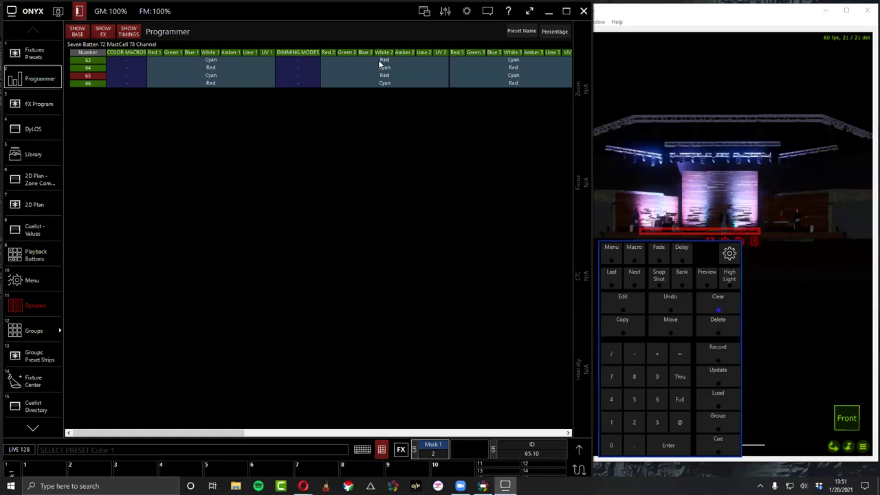
{"action": "left_click", "coordinate": [27, 55]}
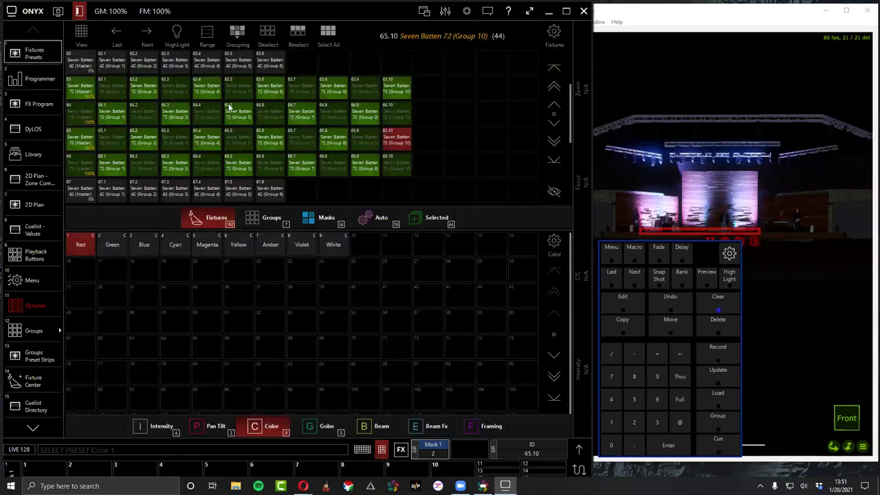
{"action": "left_click", "coordinate": [241, 31]}
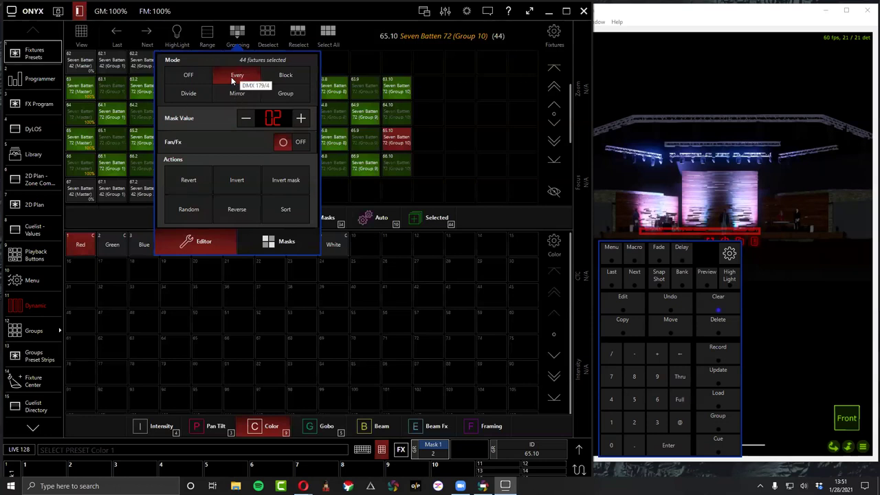
Record the masked selection into Group 20, deselect Group 20, and press Clear.
{"action": "left_click", "coordinate": [720, 350]}
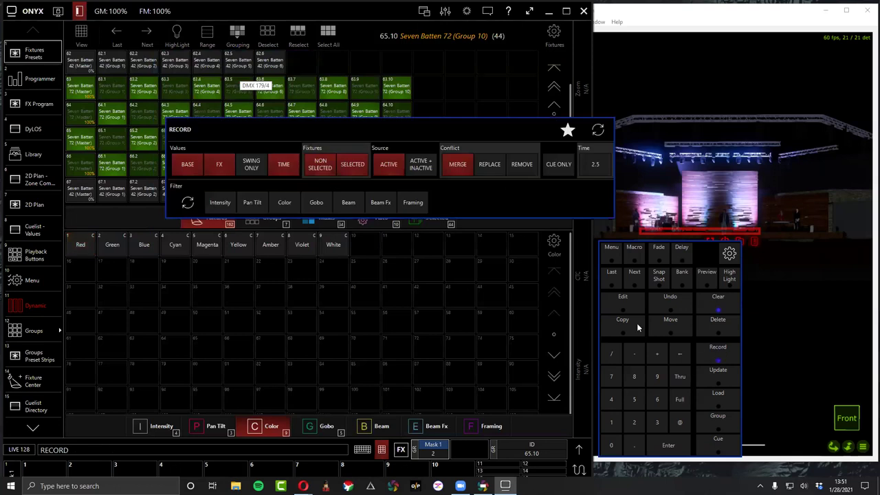
{"action": "left_click", "coordinate": [270, 224]}
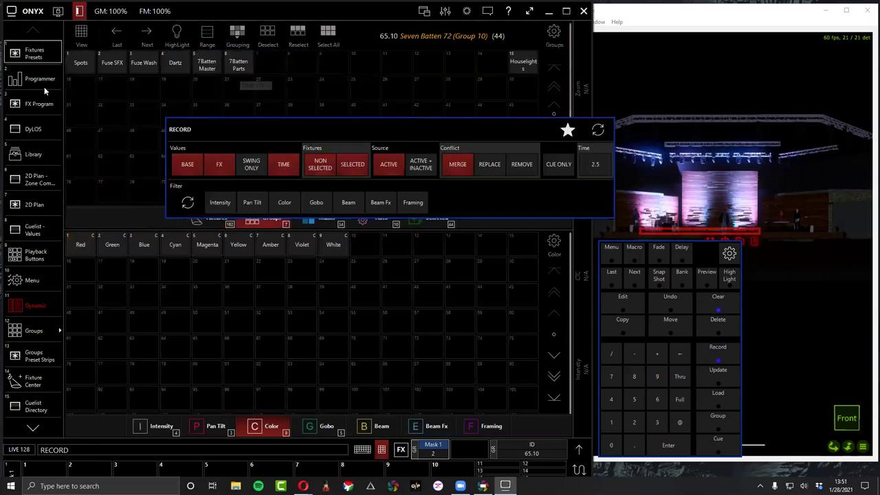
{"action": "left_click", "coordinate": [205, 83]}
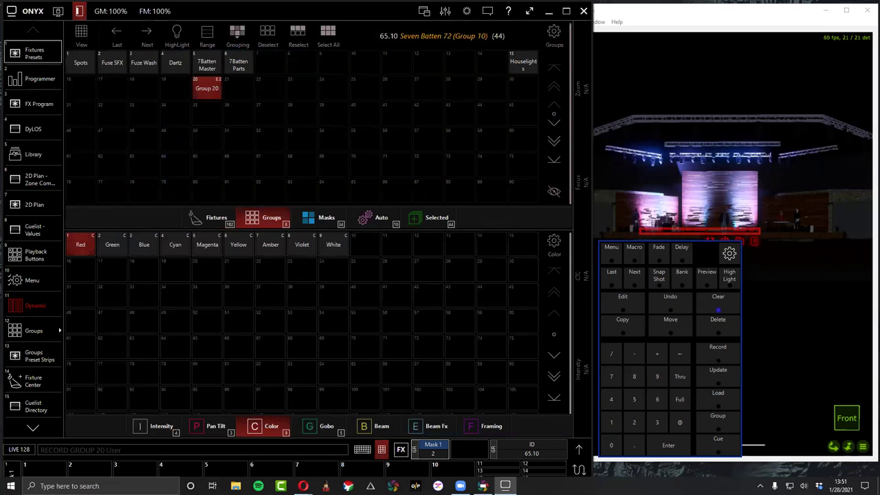
{"action": "left_click", "coordinate": [219, 94]}
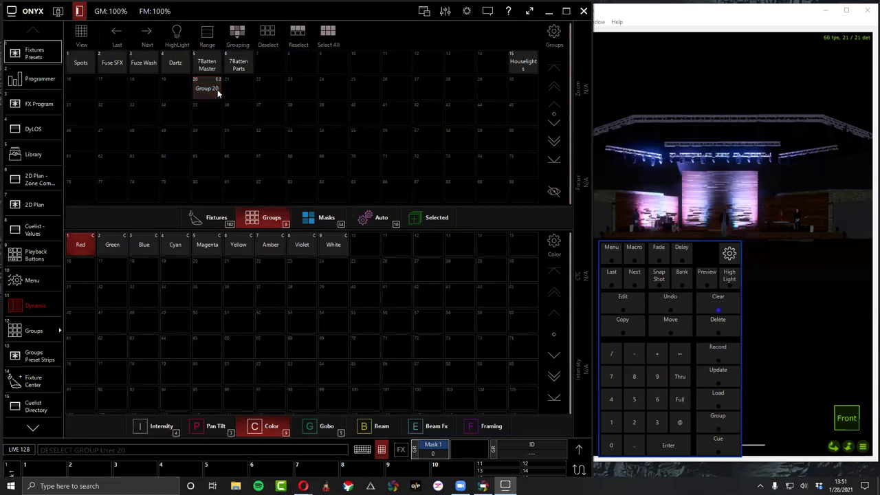
{"action": "left_click", "coordinate": [719, 305]}
Recall Group 20 on a cleared programmer, check its Programmer sheet, and set it to Full.
{"action": "left_click", "coordinate": [719, 304]}
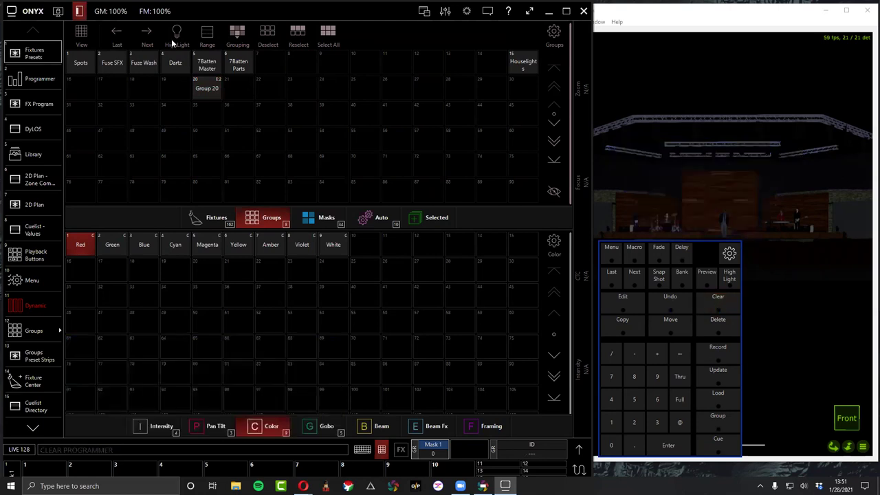
{"action": "left_click", "coordinate": [208, 90]}
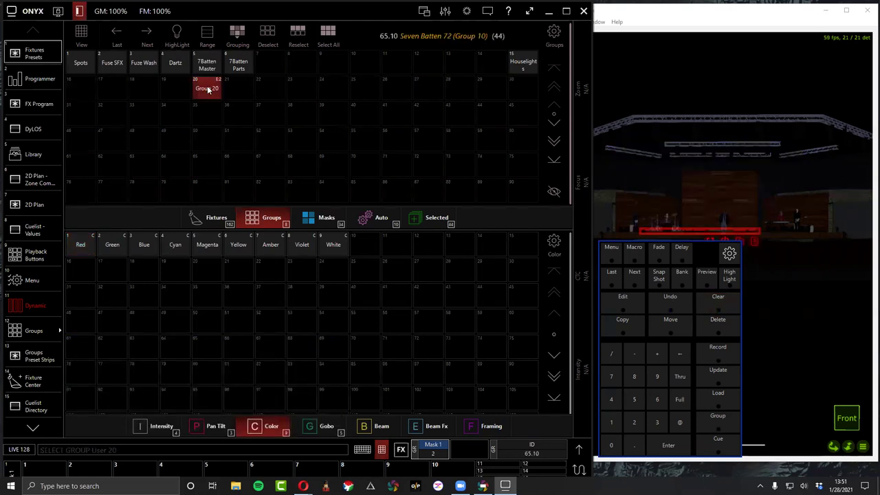
{"action": "left_click", "coordinate": [48, 79]}
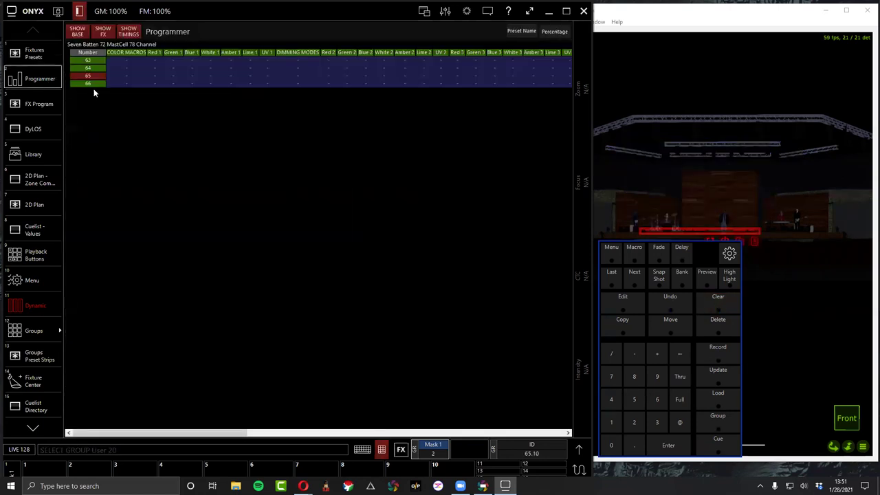
{"action": "left_click", "coordinate": [30, 55]}
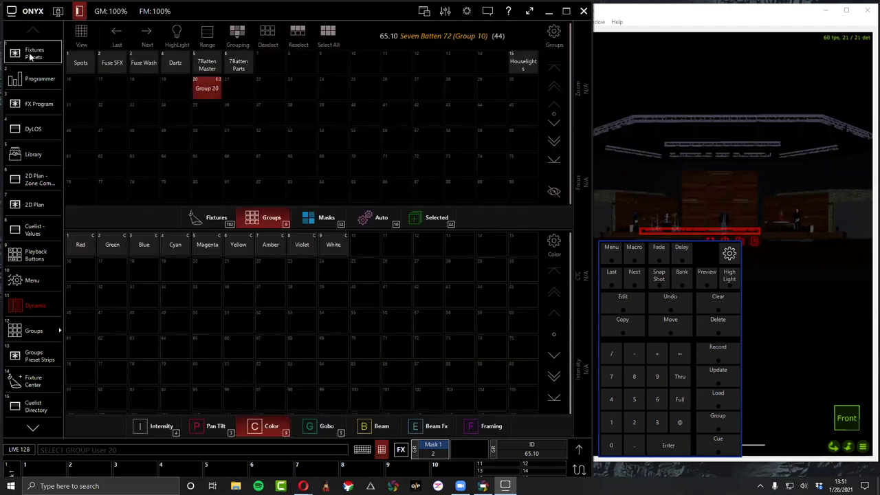
{"action": "left_click", "coordinate": [237, 38]}
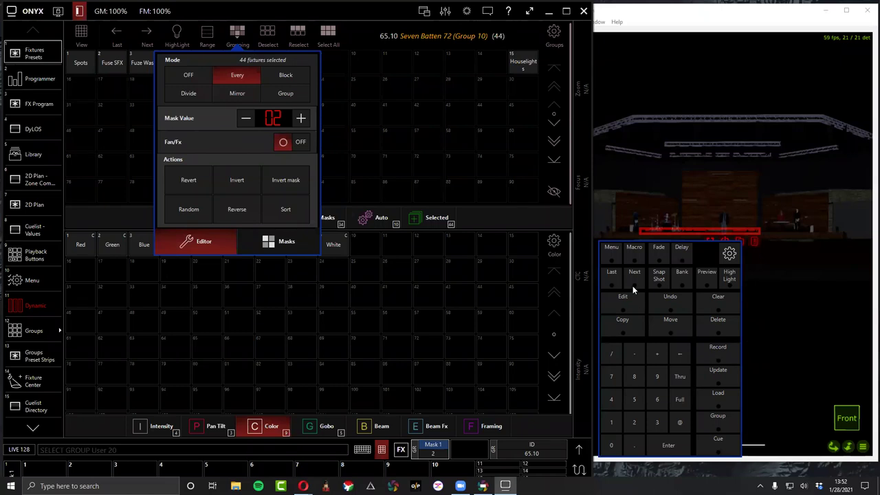
{"action": "left_click", "coordinate": [680, 401]}
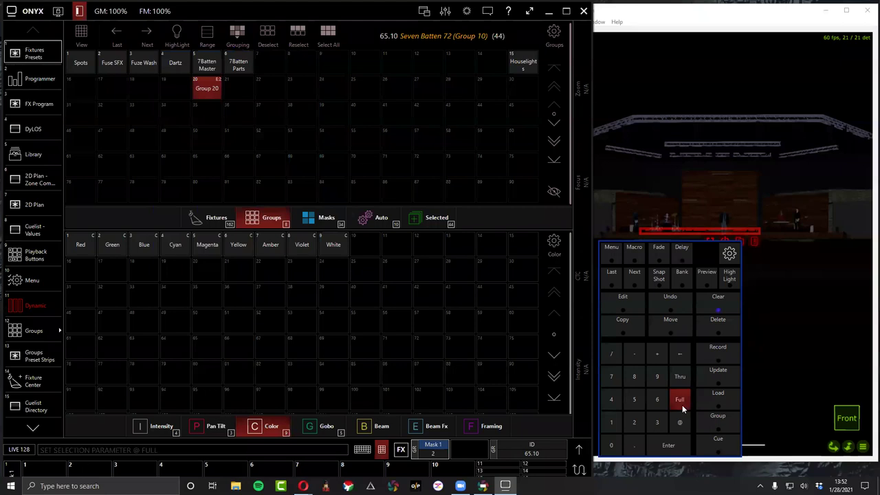
Colour Group 20 Magenta, then give fixture 66 full and try Blue, Green, Red, White, Violet, Amber and Yellow.
{"action": "left_click", "coordinate": [205, 246]}
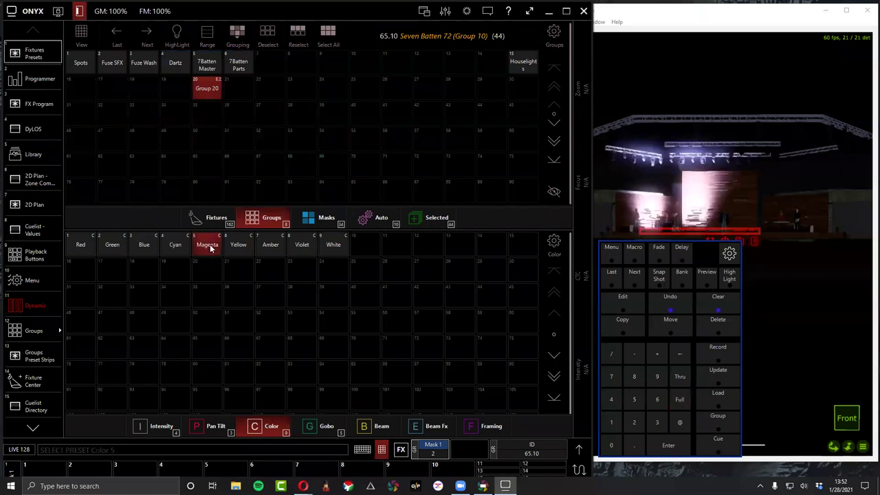
{"action": "left_click", "coordinate": [635, 278]}
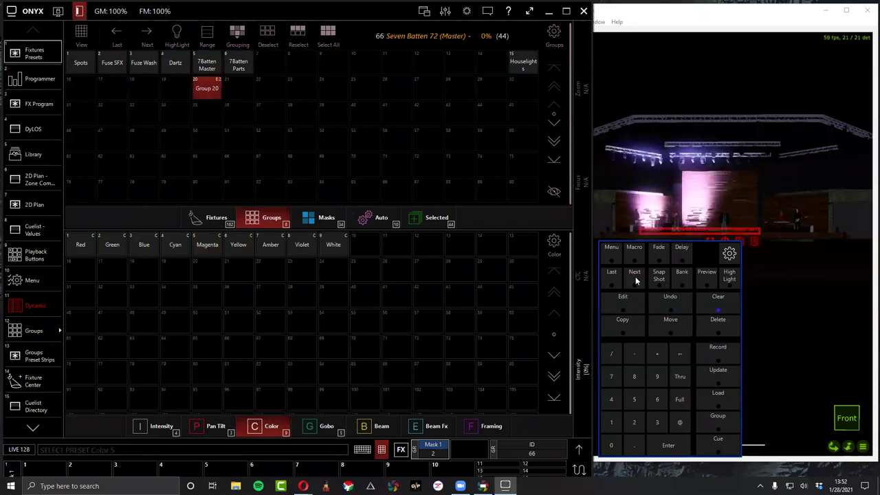
{"action": "left_click", "coordinate": [683, 401]}
{"action": "left_click", "coordinate": [139, 250]}
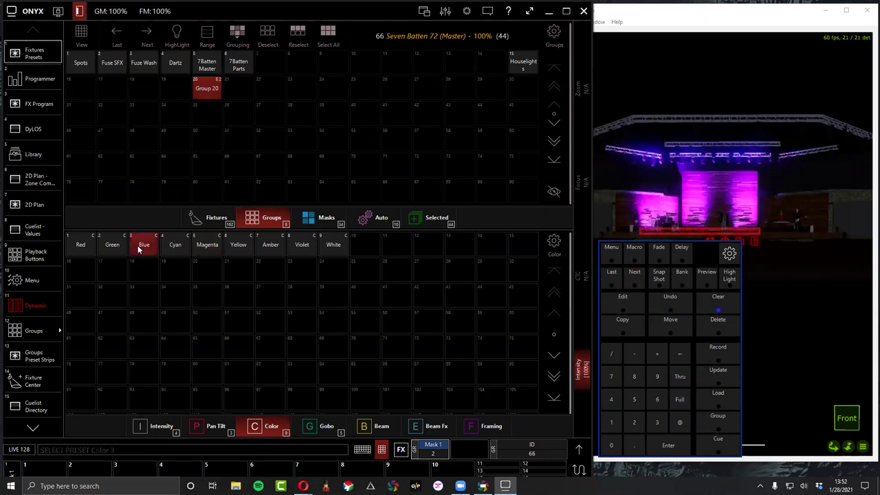
{"action": "left_click", "coordinate": [112, 246]}
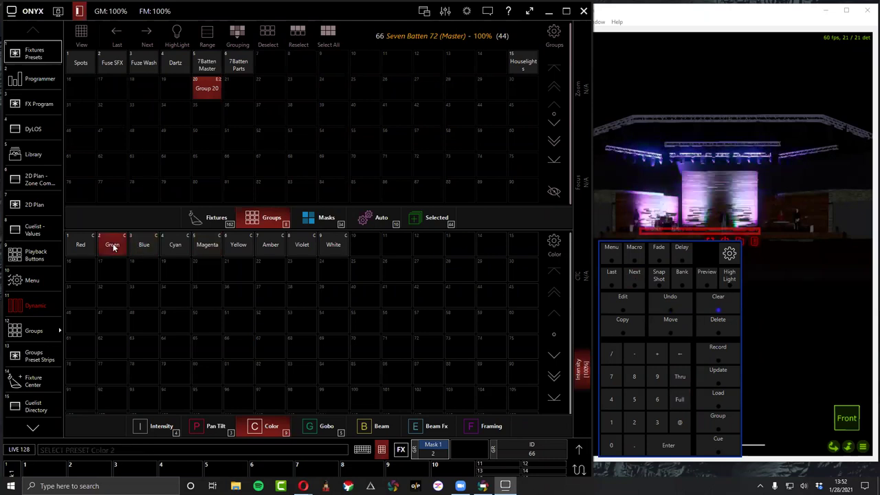
{"action": "left_click", "coordinate": [85, 247]}
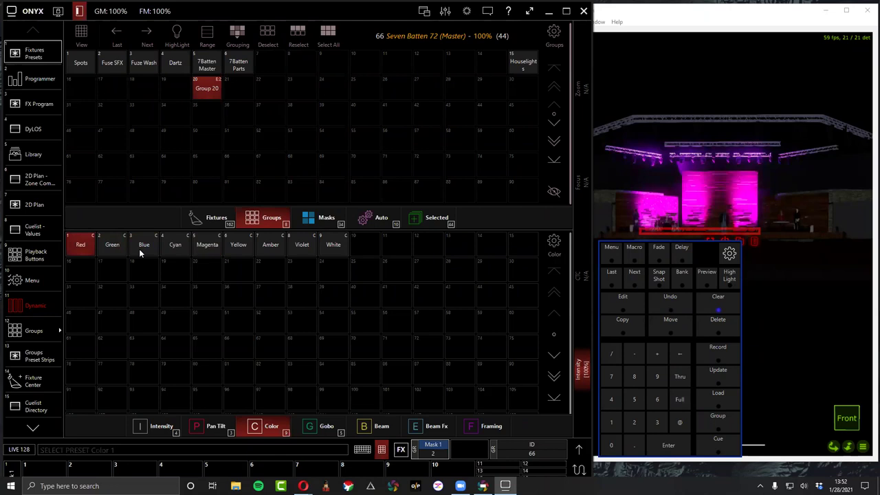
{"action": "left_click", "coordinate": [321, 251]}
{"action": "left_click", "coordinate": [296, 249]}
{"action": "left_click", "coordinate": [272, 250]}
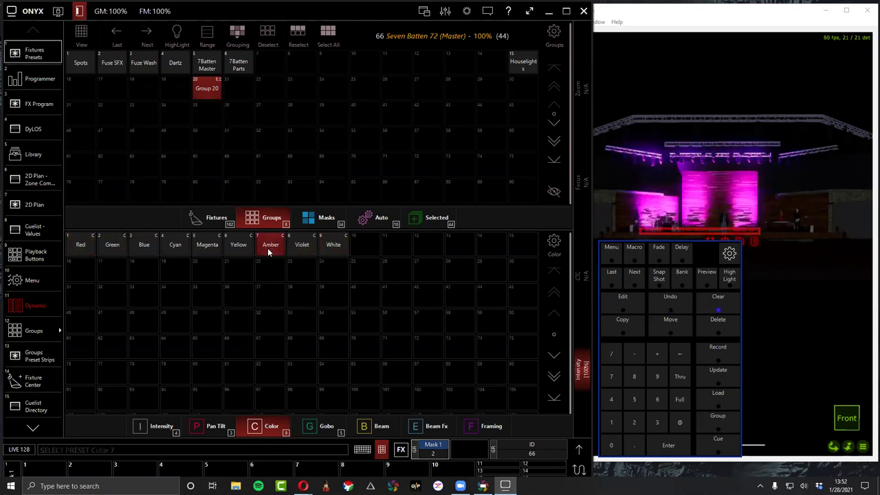
{"action": "left_click", "coordinate": [253, 251]}
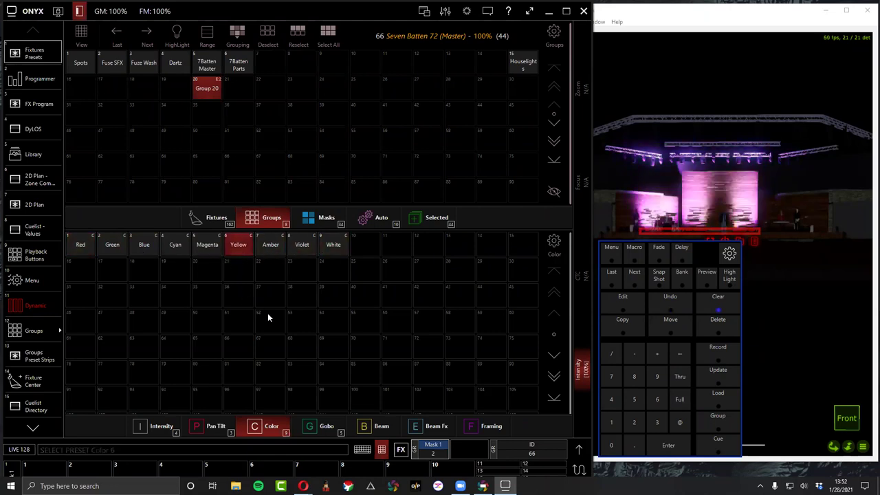
Dim fixture 66 to 25%, then set the whole 44-fixture selection to 25%.
{"action": "left_click", "coordinate": [688, 419]}
{"action": "left_click", "coordinate": [634, 422]}
{"action": "left_click", "coordinate": [633, 399]}
{"action": "left_click", "coordinate": [666, 447]}
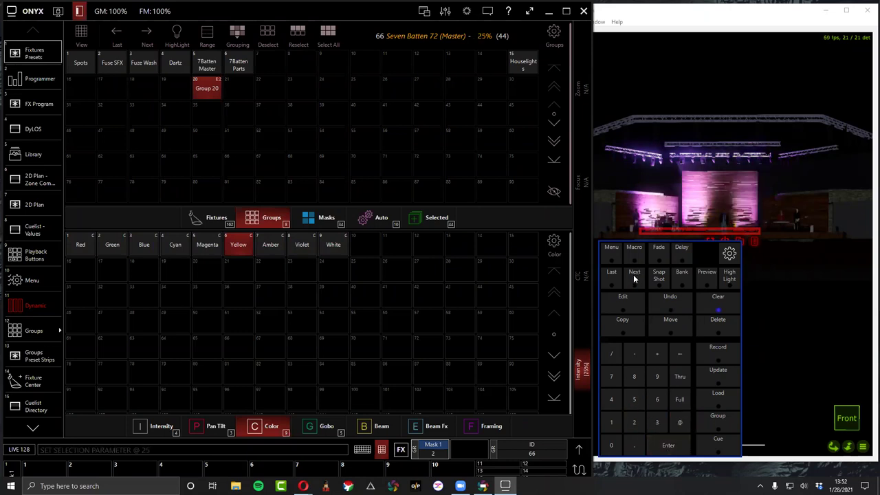
{"action": "left_click", "coordinate": [633, 274]}
{"action": "left_click", "coordinate": [679, 420]}
{"action": "left_click", "coordinate": [634, 420]}
{"action": "left_click", "coordinate": [635, 404]}
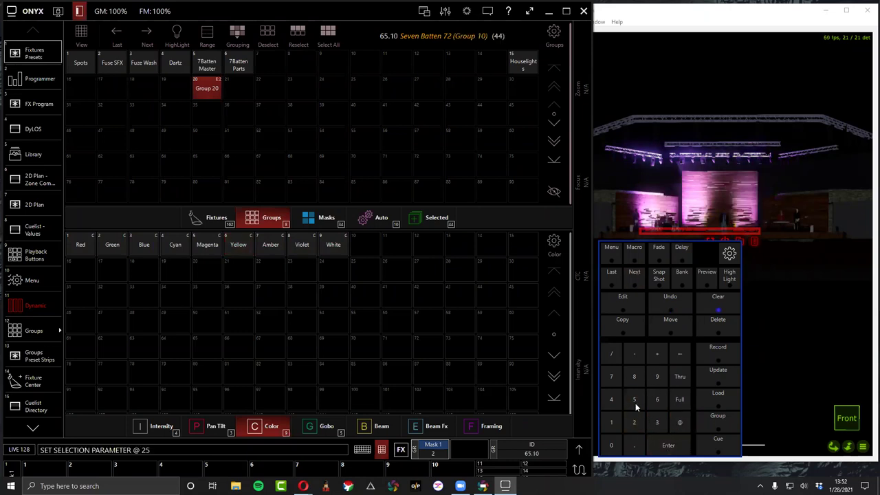
{"action": "left_click", "coordinate": [665, 446]}
Colour the selection Violet, Amber and then Violet again, and clear the programmer to black out the stage.
{"action": "left_click", "coordinate": [291, 249]}
{"action": "left_click", "coordinate": [271, 246]}
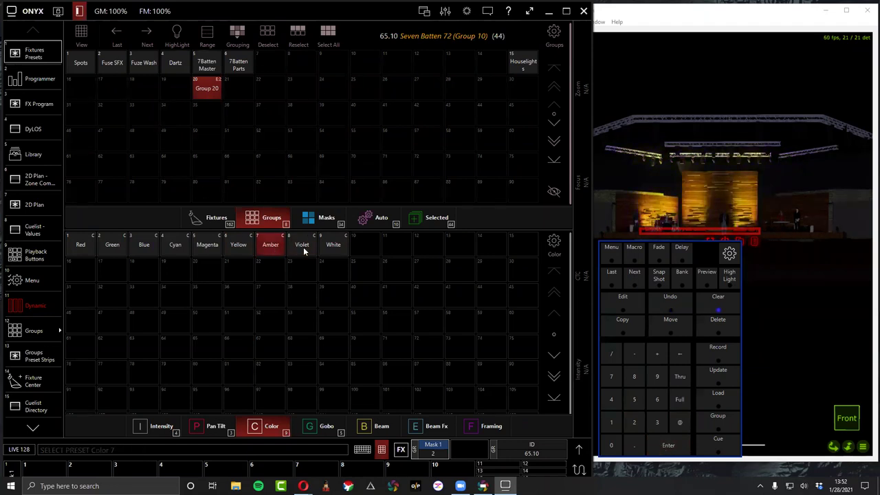
{"action": "left_click", "coordinate": [304, 251]}
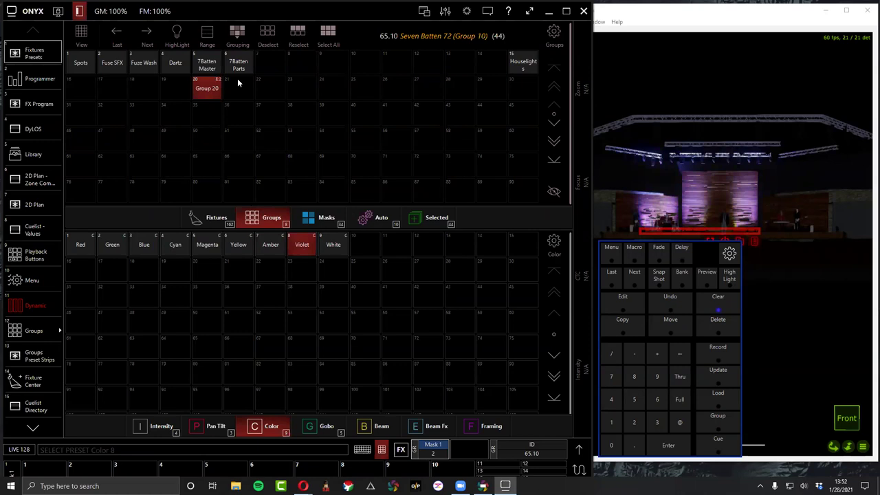
{"action": "left_click", "coordinate": [239, 32]}
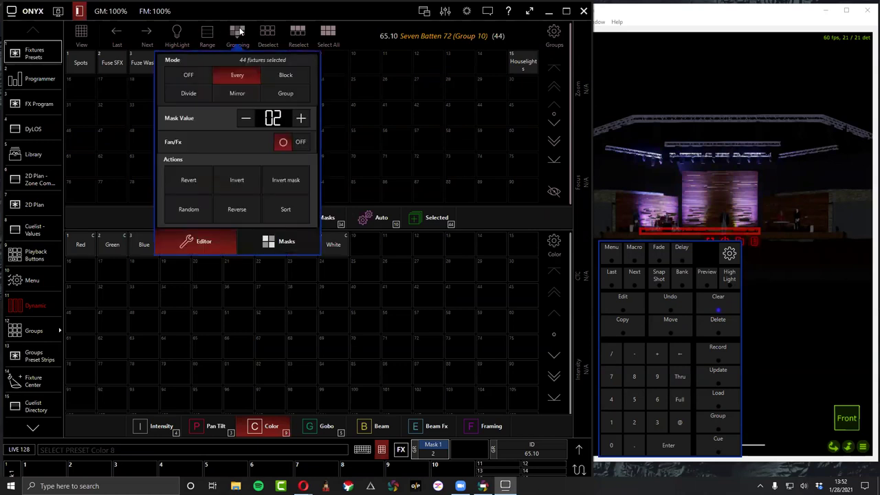
{"action": "left_click", "coordinate": [239, 32]}
{"action": "left_click", "coordinate": [732, 311]}
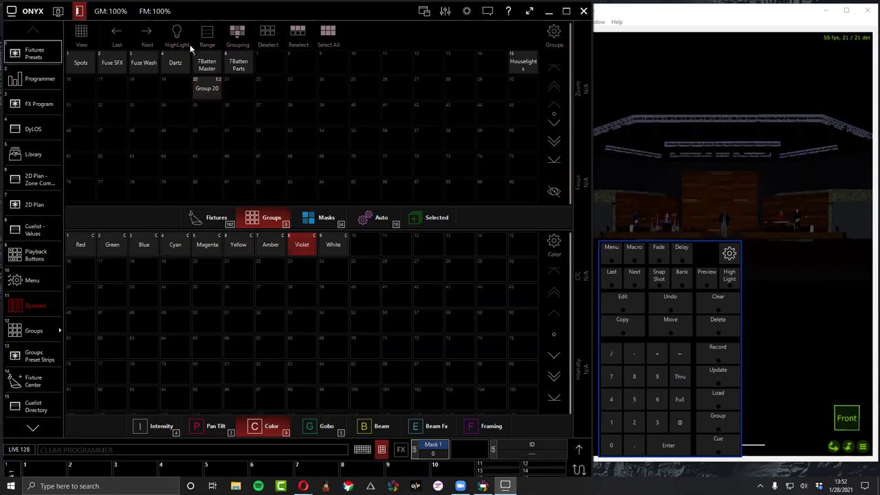
Select and highlight the Dartz group, try Every masks with values 2 to 4, then switch to Block.
{"action": "left_click", "coordinate": [177, 63]}
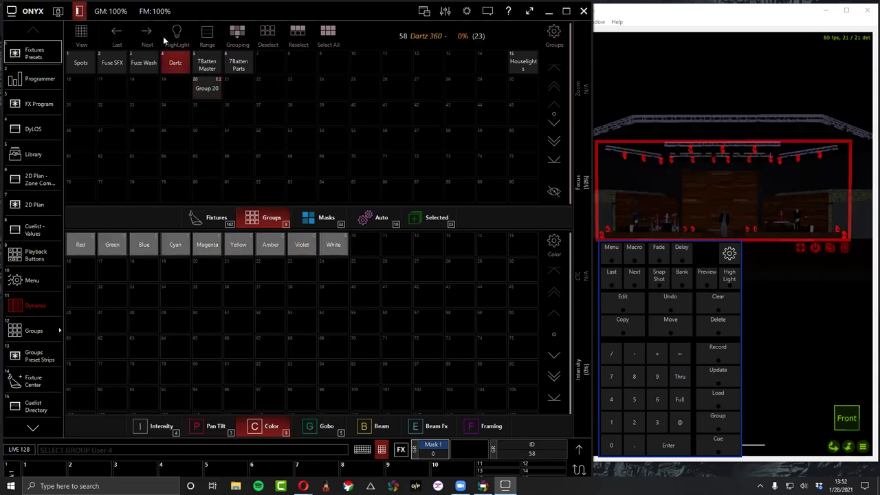
{"action": "left_click", "coordinate": [179, 32]}
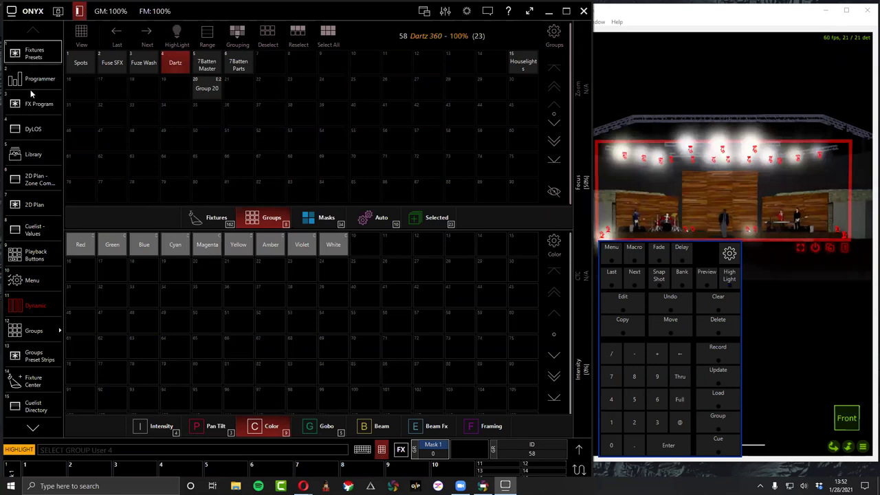
{"action": "left_click", "coordinate": [237, 32]}
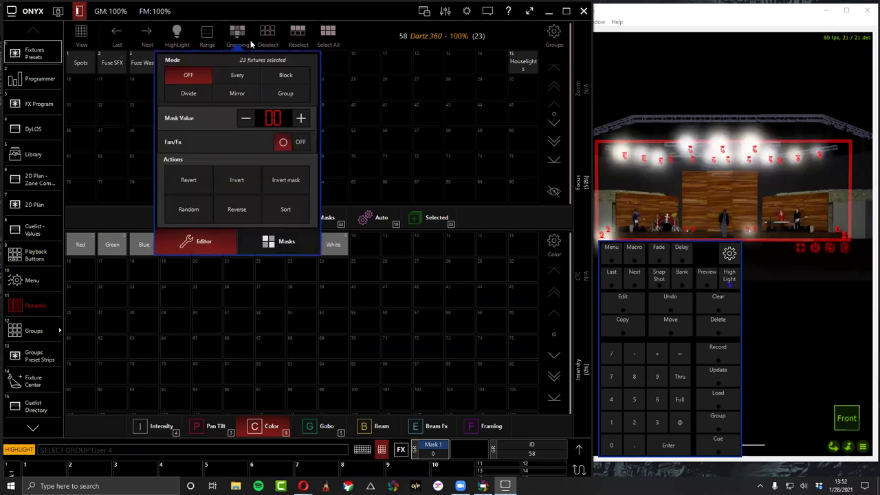
{"action": "left_click", "coordinate": [240, 79]}
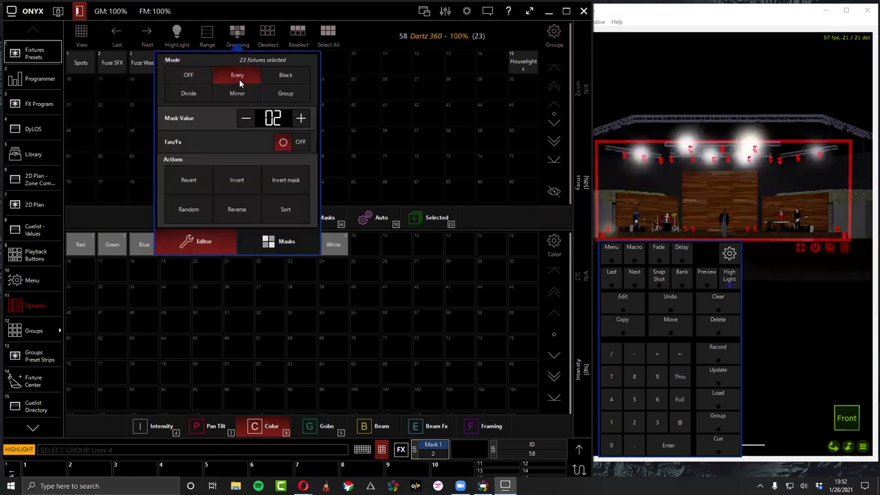
{"action": "left_click", "coordinate": [301, 119]}
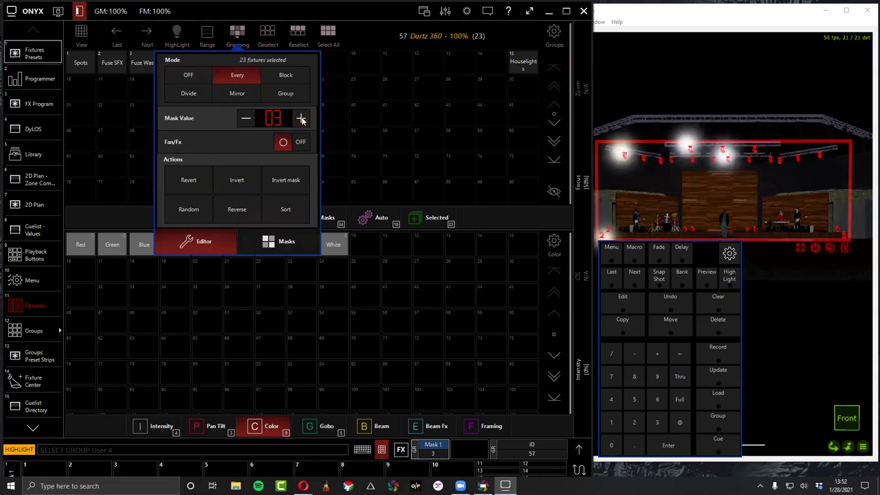
{"action": "left_click", "coordinate": [301, 119]}
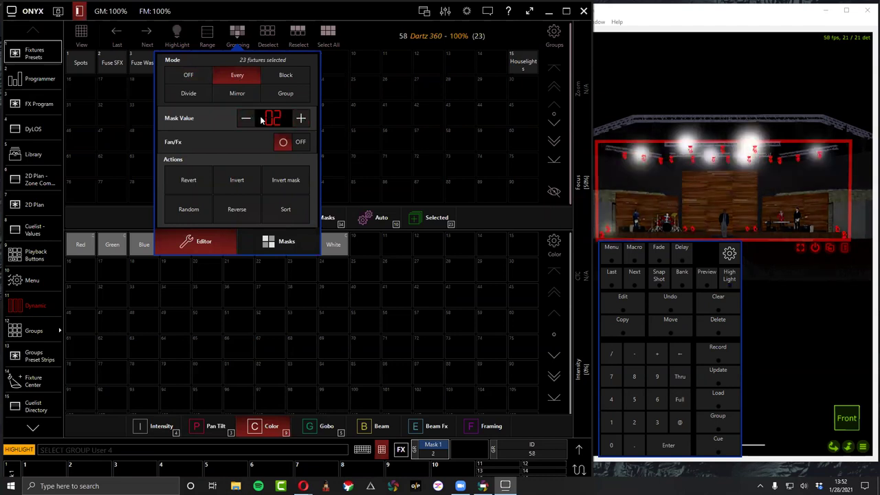
{"action": "left_click", "coordinate": [301, 119]}
{"action": "left_click", "coordinate": [301, 119]}
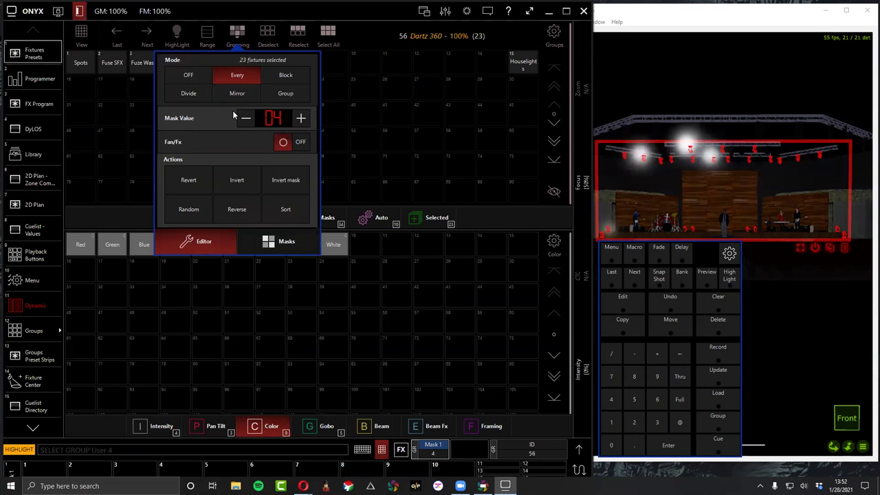
{"action": "left_click", "coordinate": [276, 72]}
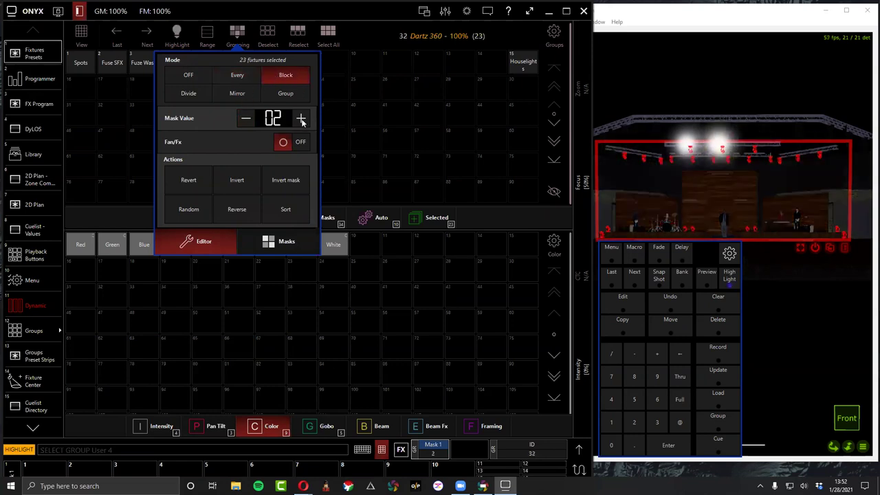
Step with Next through each Block sub-selection of the Dartz fixtures, then reopen Grouping.
{"action": "left_click", "coordinate": [644, 281]}
{"action": "left_click", "coordinate": [644, 282]}
{"action": "left_click", "coordinate": [644, 282]}
{"action": "left_click", "coordinate": [644, 282]}
{"action": "left_click", "coordinate": [644, 281]}
{"action": "left_click", "coordinate": [644, 281]}
{"action": "left_click", "coordinate": [643, 282]}
{"action": "left_click", "coordinate": [644, 282]}
{"action": "left_click", "coordinate": [644, 282]}
{"action": "left_click", "coordinate": [644, 282]}
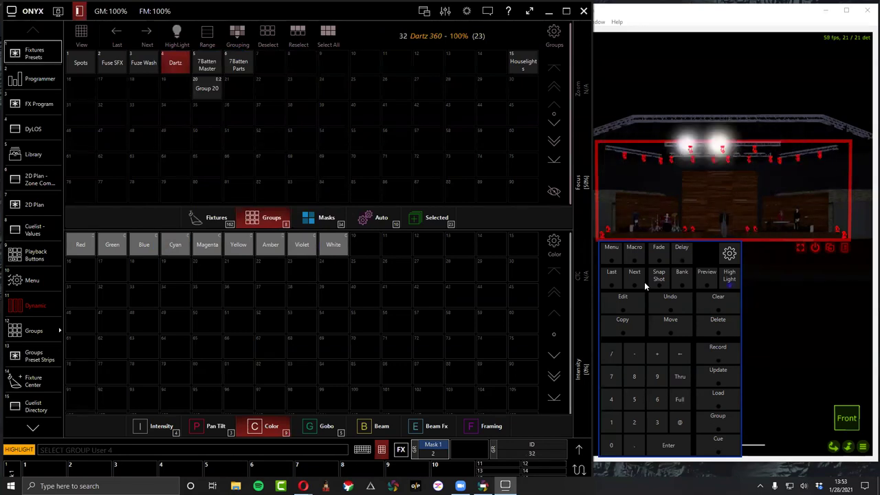
{"action": "left_click", "coordinate": [236, 33]}
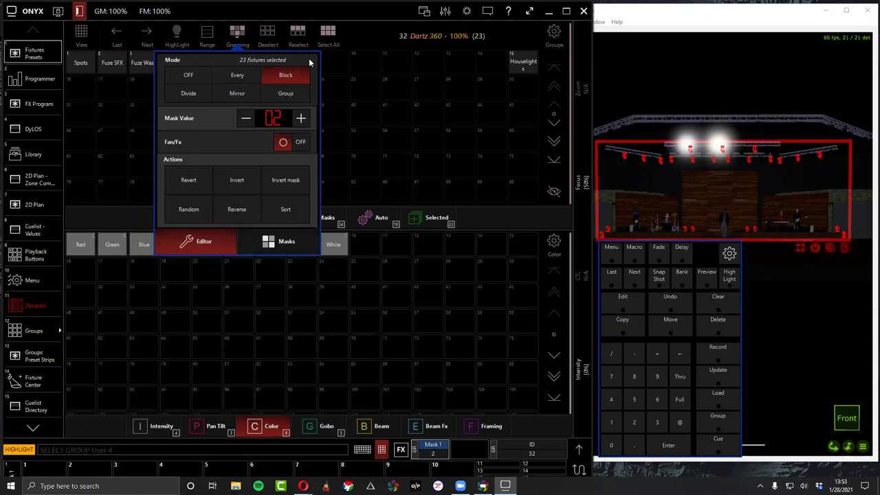
Switch the Dartz mask between Divide, Every, Block, Mirror and Divide, then deselect all fixtures.
{"action": "left_click", "coordinate": [189, 93]}
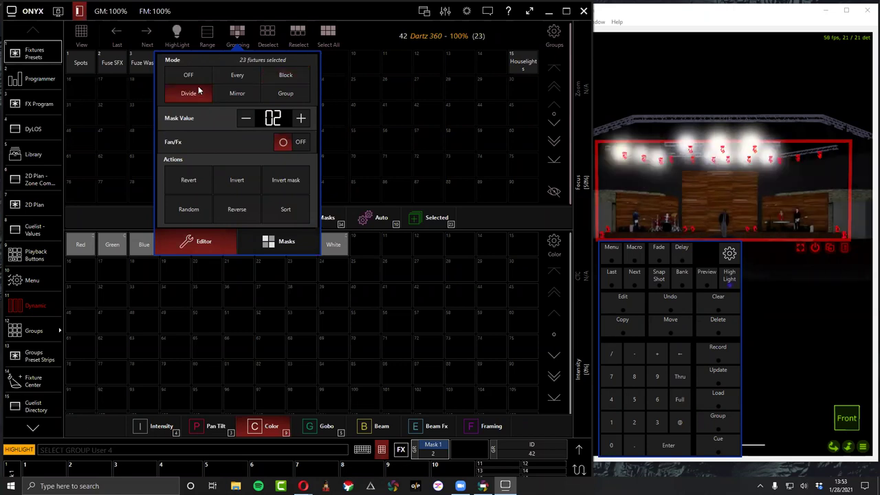
{"action": "left_click", "coordinate": [235, 78]}
{"action": "left_click", "coordinate": [284, 77]}
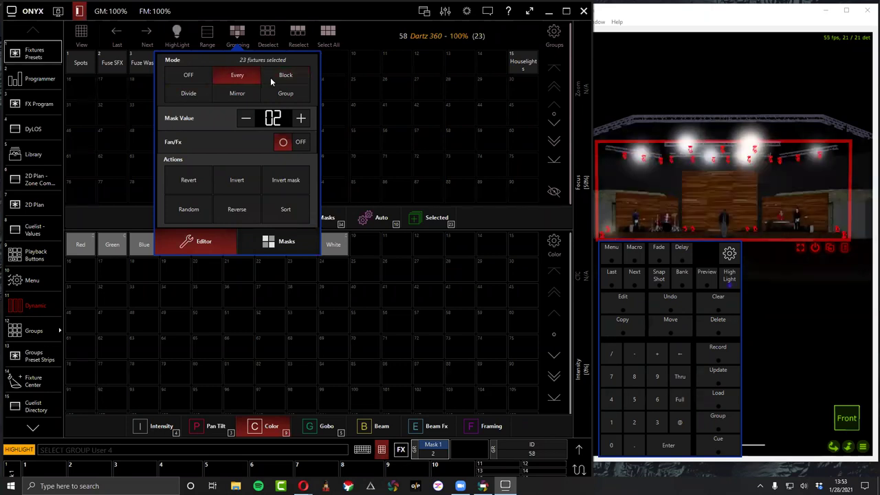
{"action": "left_click", "coordinate": [188, 93]}
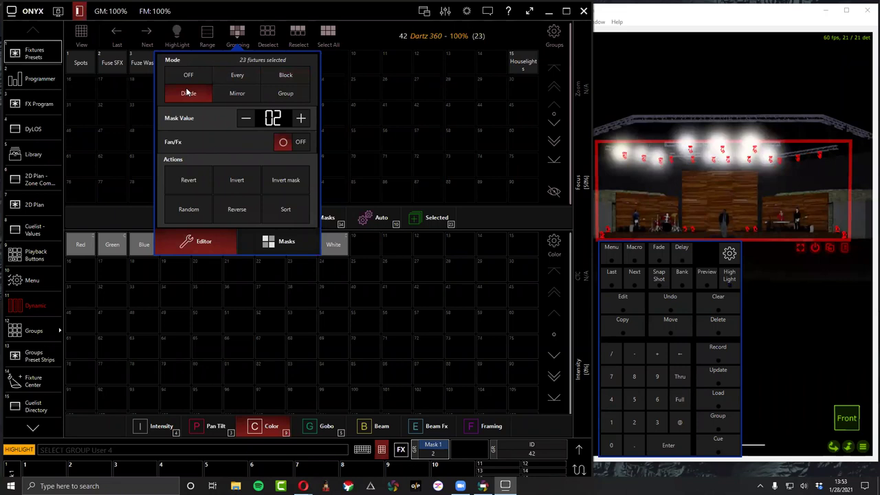
{"action": "left_click", "coordinate": [237, 93]}
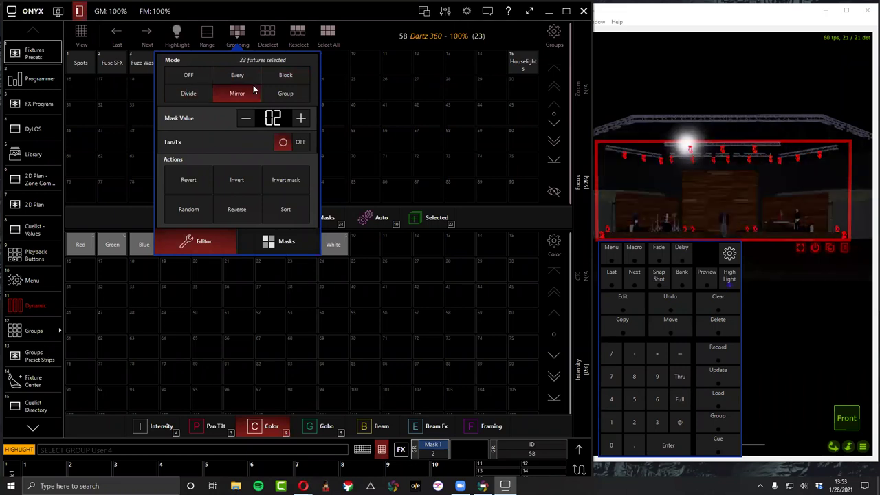
{"action": "left_click", "coordinate": [246, 78]}
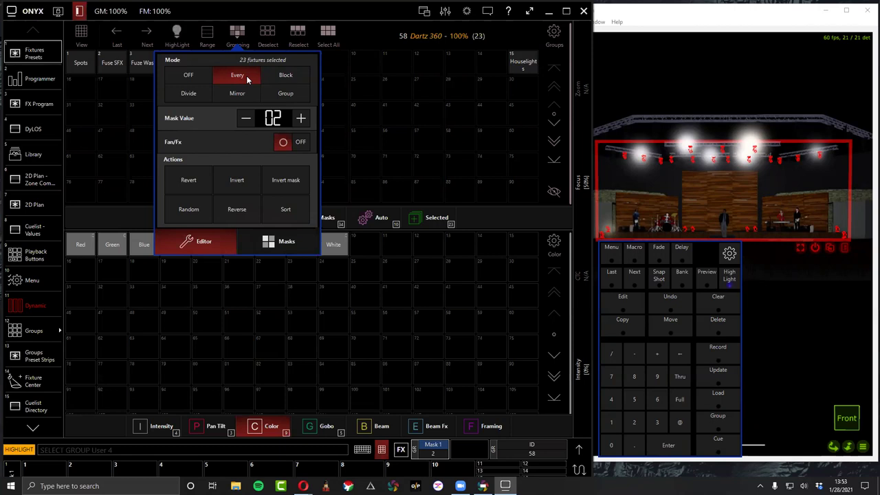
{"action": "left_click", "coordinate": [189, 95]}
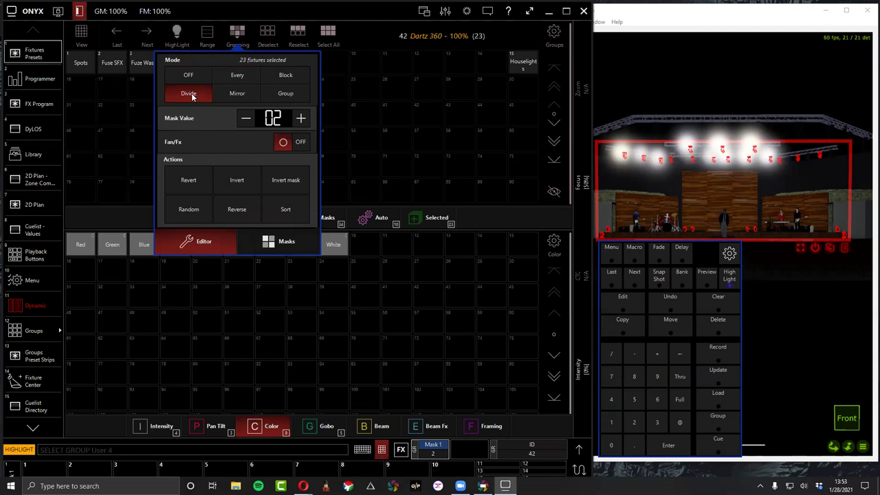
{"action": "left_click", "coordinate": [191, 93]}
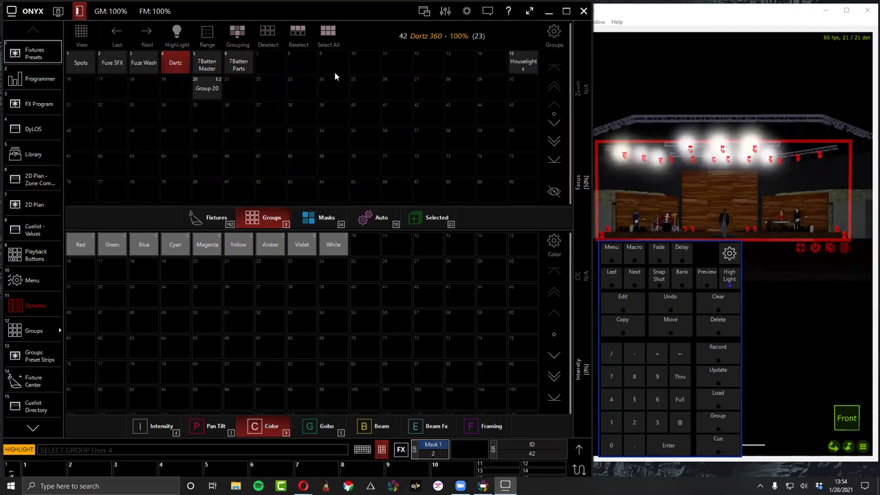
{"action": "left_click", "coordinate": [690, 133]}
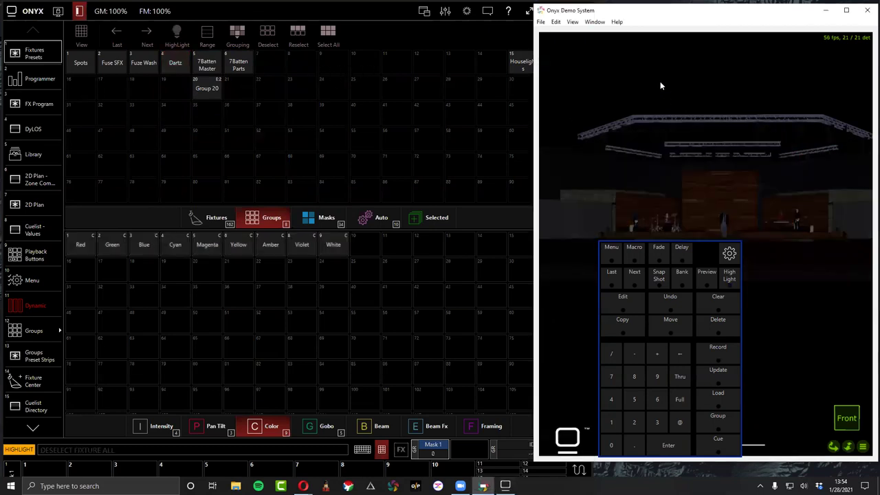
Drag-select the seven upstage batten fixtures and apply a Divide mask of 2.
{"action": "left_click_drag", "start_coordinate": [661, 129], "coordinate": [783, 154]}
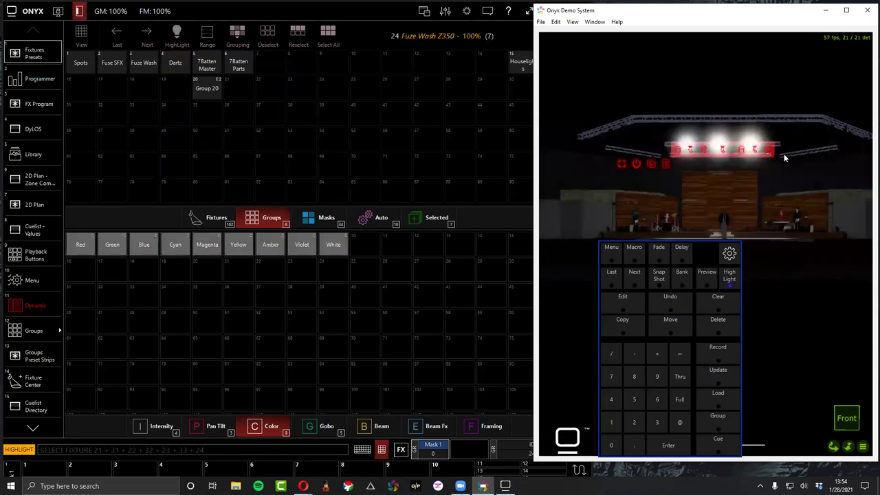
{"action": "left_click", "coordinate": [178, 32]}
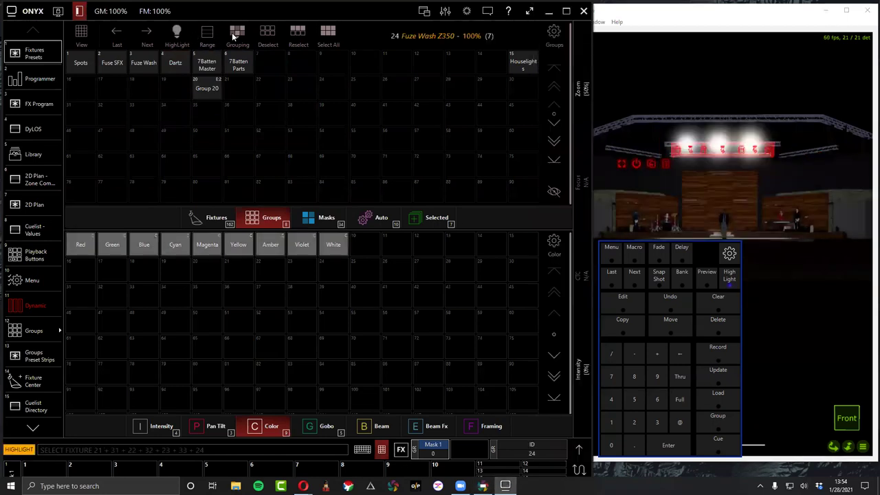
{"action": "left_click", "coordinate": [237, 32]}
{"action": "left_click", "coordinate": [188, 93]}
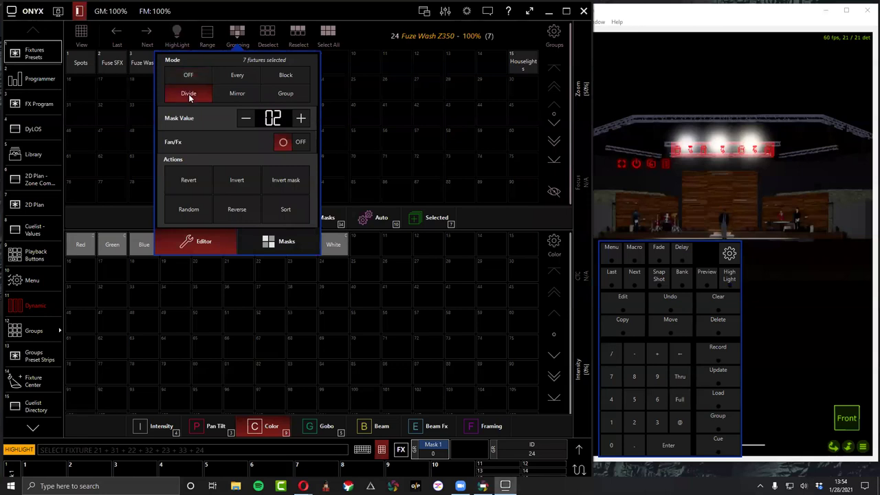
{"action": "left_click", "coordinate": [298, 129]}
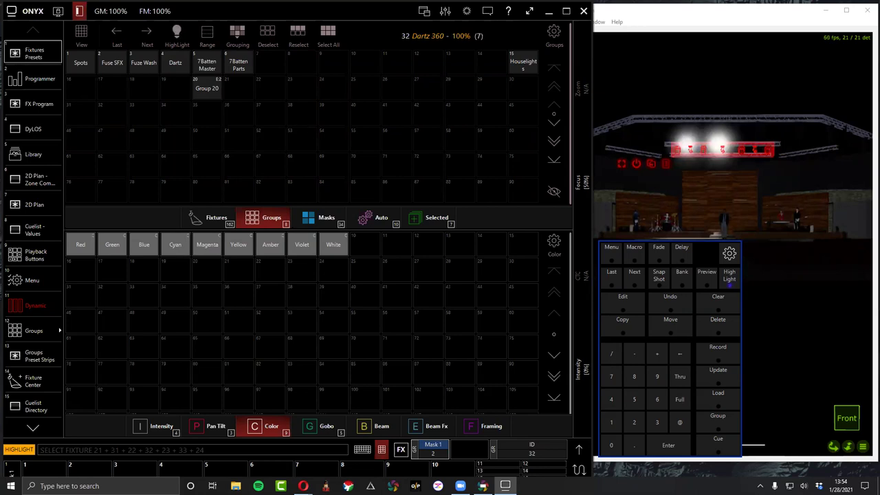
Switch the batten mask to Mirror, then deselect all fixtures.
{"action": "left_click", "coordinate": [237, 31]}
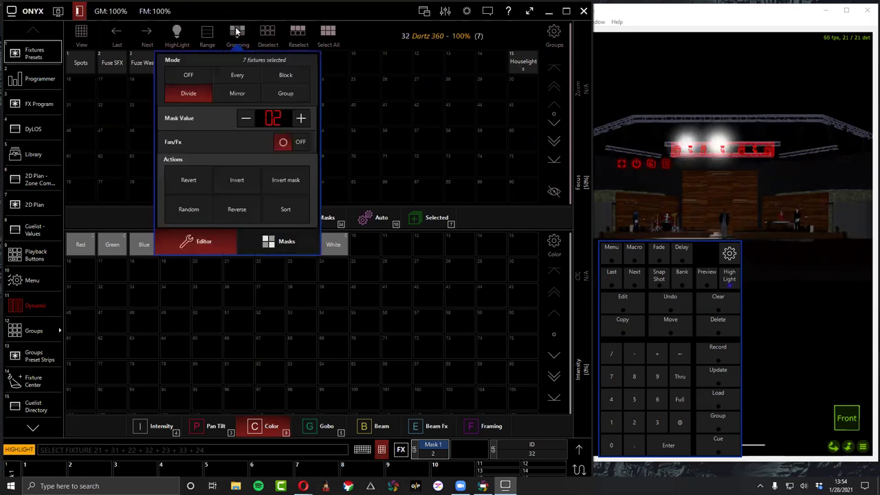
{"action": "left_click", "coordinate": [224, 95]}
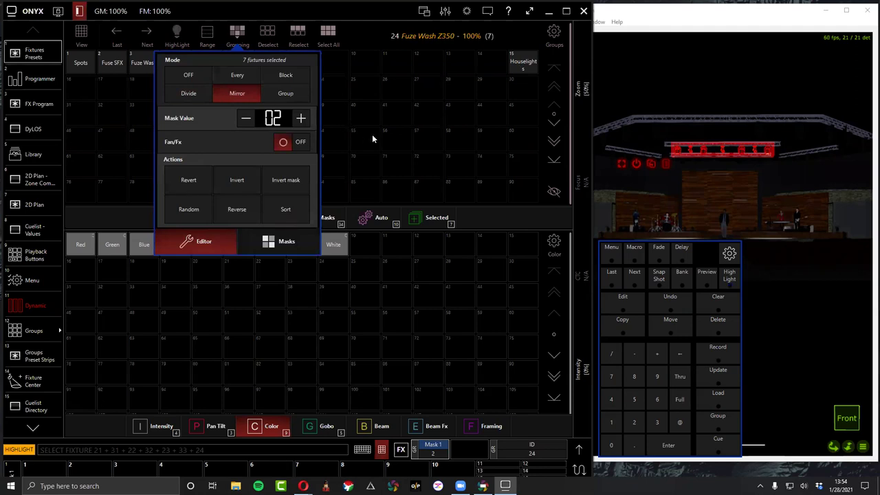
{"action": "left_click", "coordinate": [306, 119]}
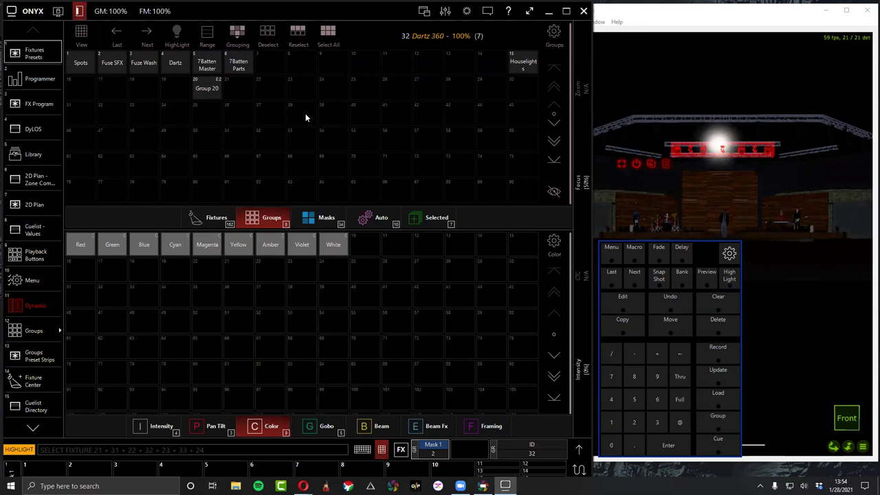
{"action": "left_click", "coordinate": [264, 38]}
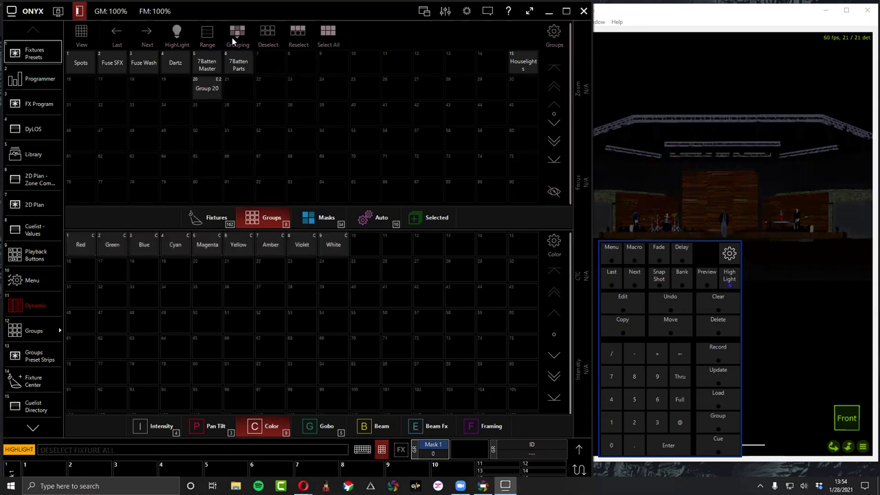
Select the nine fixtures on the upstage batten in the 3D stage view.
{"action": "left_click", "coordinate": [240, 35]}
{"action": "left_click", "coordinate": [302, 38]}
{"action": "left_click", "coordinate": [228, 37]}
{"action": "left_click", "coordinate": [219, 50]}
{"action": "left_click", "coordinate": [677, 141]}
{"action": "left_click_drag", "start_coordinate": [786, 149], "coordinate": [786, 150]}
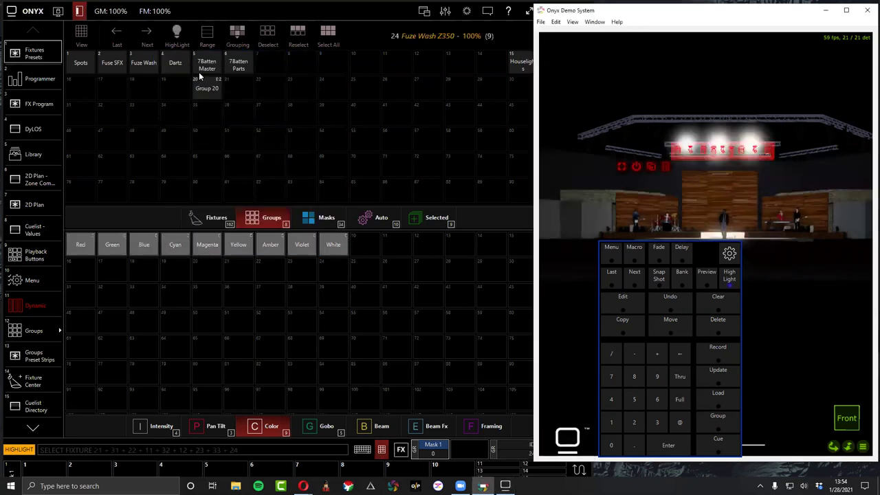
Apply a Mirror mask with value 4 and review the programmer contents.
{"action": "left_click", "coordinate": [237, 33]}
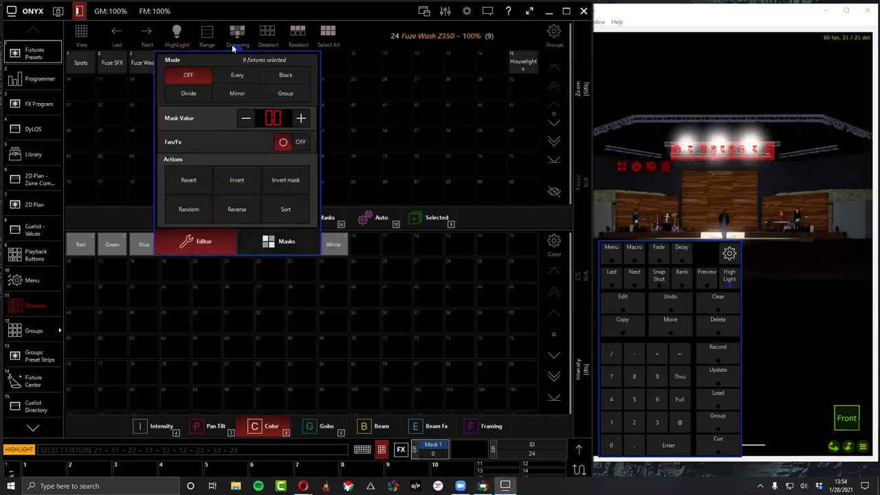
{"action": "left_click", "coordinate": [233, 94]}
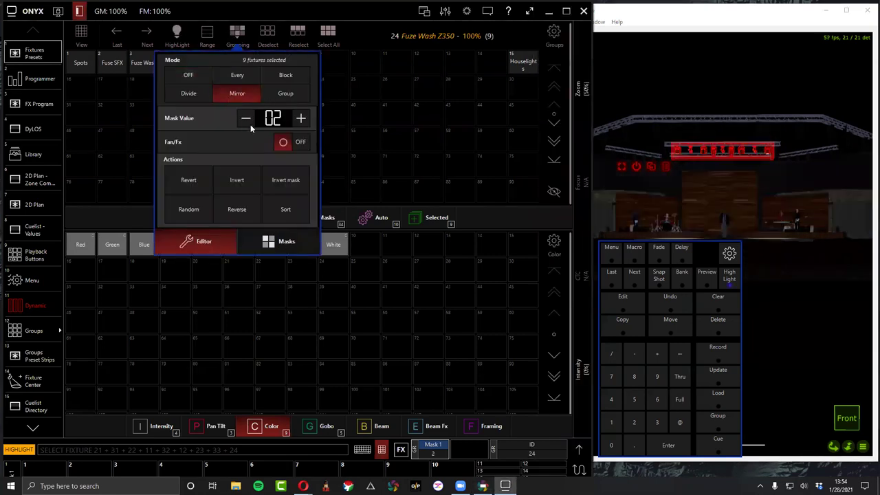
{"action": "left_click", "coordinate": [302, 118]}
{"action": "left_click", "coordinate": [302, 118]}
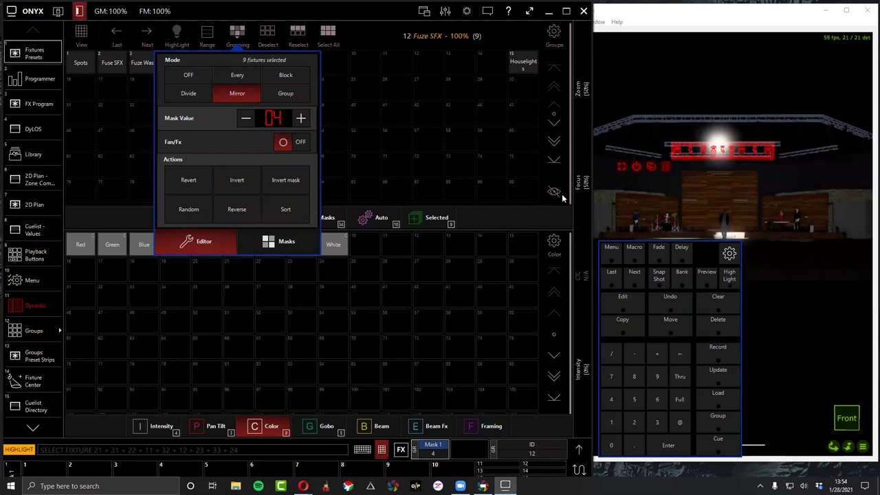
{"action": "left_click", "coordinate": [34, 78]}
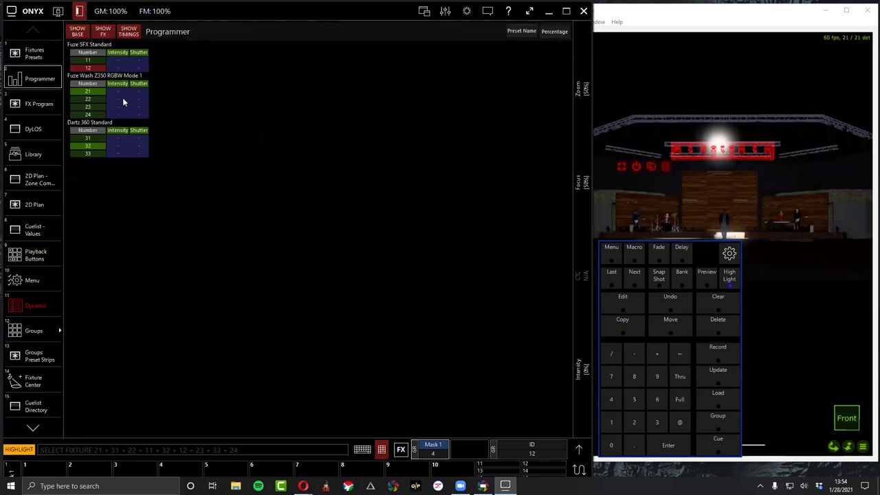
{"action": "left_click", "coordinate": [45, 59]}
Switch the mask to Group mode, then clear the programmer.
{"action": "left_click", "coordinate": [237, 35]}
{"action": "left_click", "coordinate": [287, 95]}
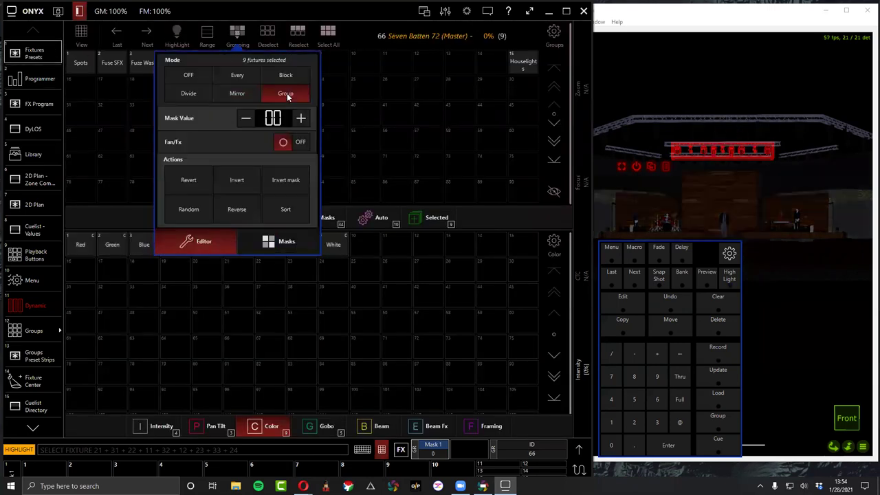
{"action": "left_click", "coordinate": [233, 34]}
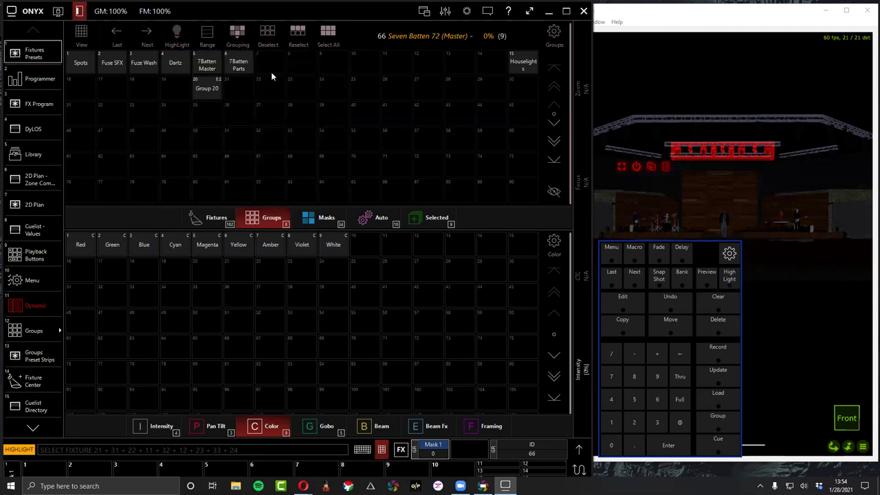
{"action": "left_click", "coordinate": [729, 305]}
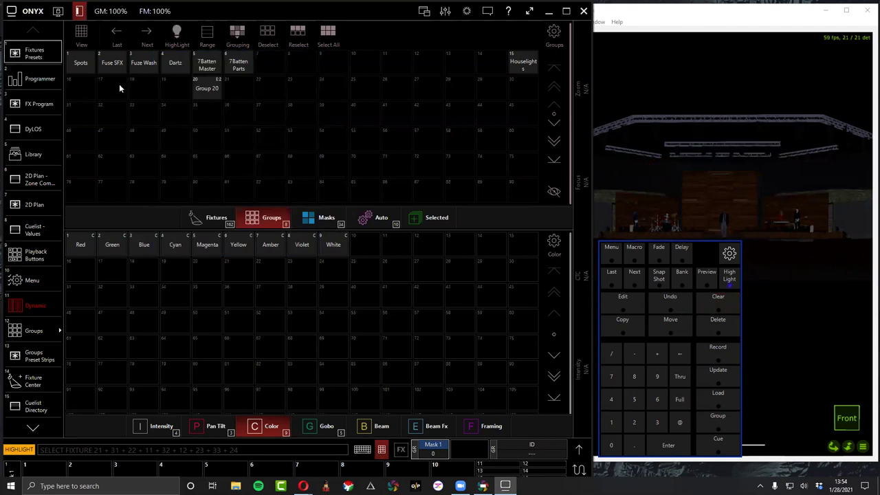
Set the mask mode to Group and step to the first fixture group.
{"action": "left_click", "coordinate": [240, 36]}
{"action": "left_click", "coordinate": [291, 99]}
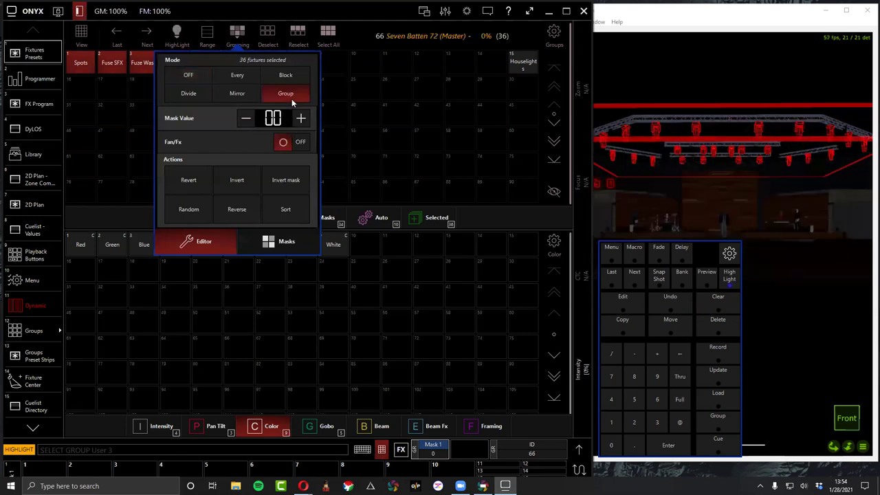
{"action": "left_click", "coordinate": [638, 279]}
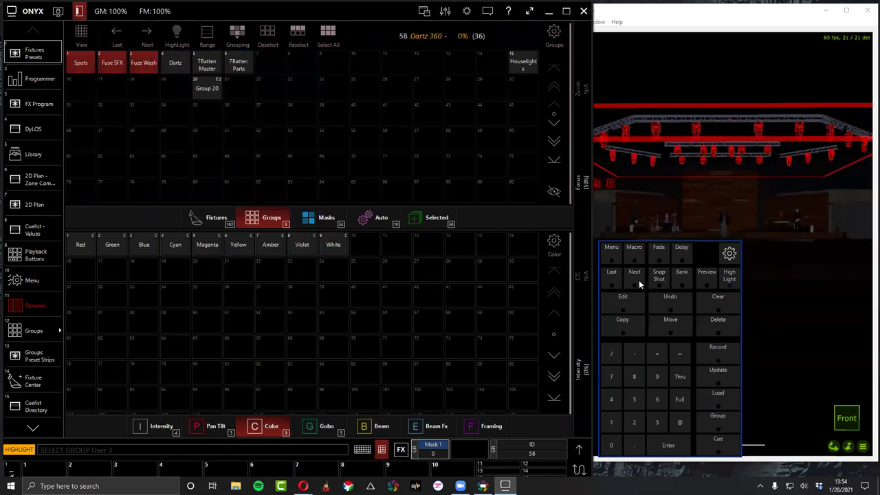
{"action": "left_click", "coordinate": [238, 32]}
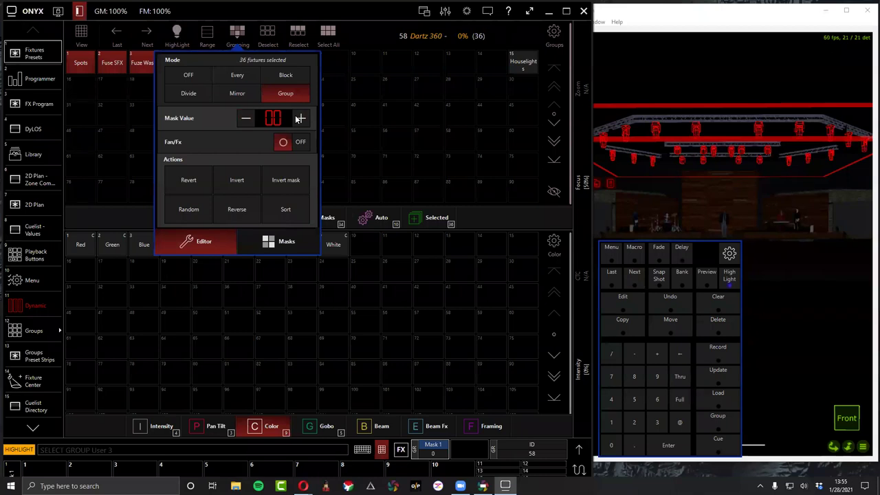
Step through the remaining fixture groups one by one with Next.
{"action": "left_click", "coordinate": [638, 285]}
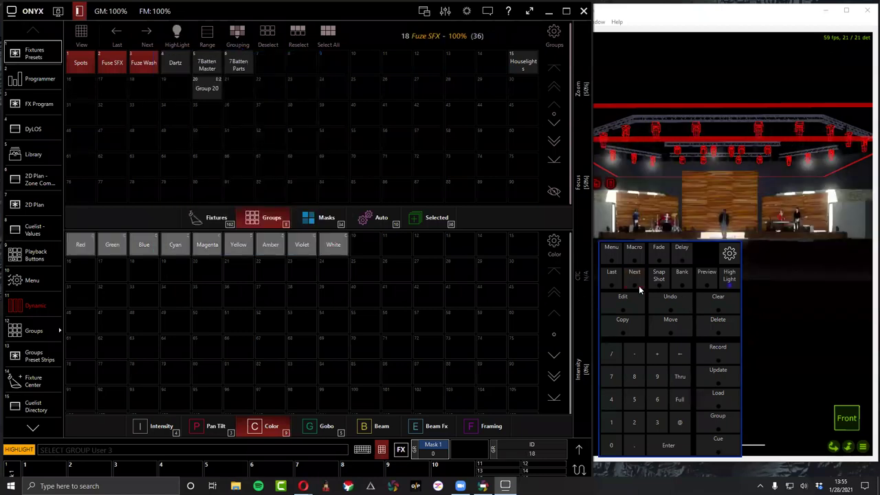
{"action": "left_click", "coordinate": [634, 275]}
{"action": "left_click", "coordinate": [634, 275]}
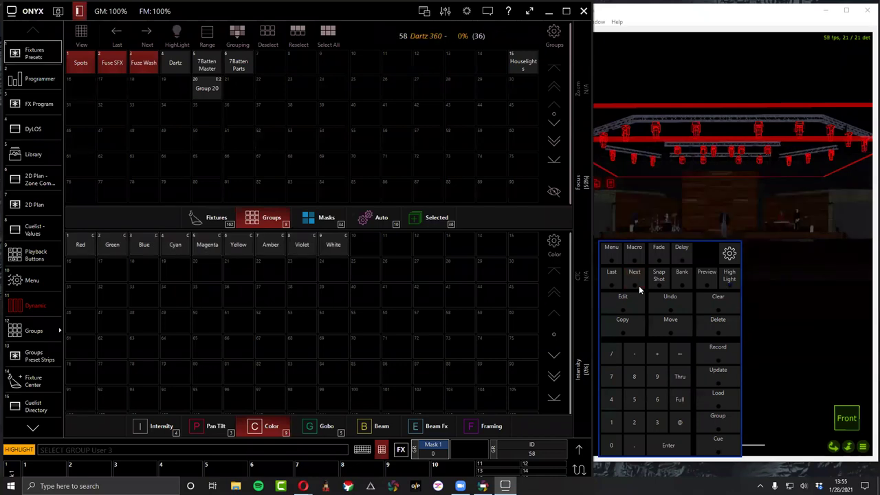
{"action": "left_click", "coordinate": [638, 289]}
{"action": "left_click", "coordinate": [638, 289]}
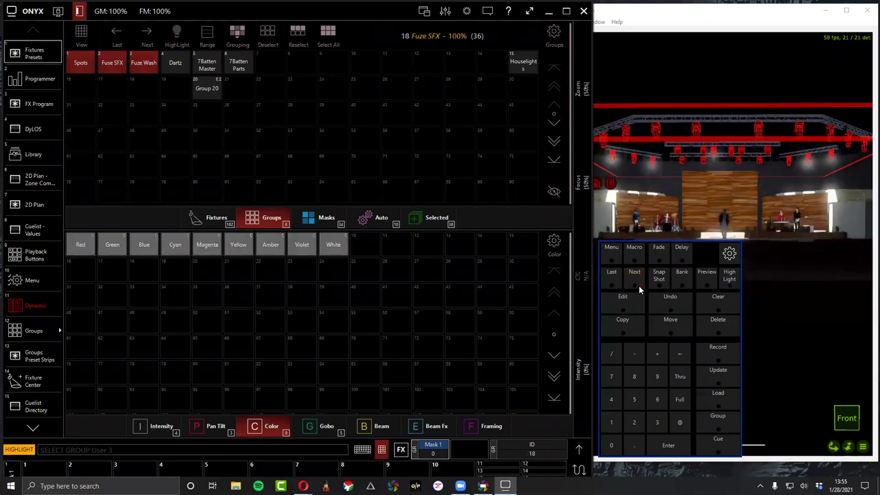
{"action": "left_click", "coordinate": [639, 289]}
{"action": "left_click", "coordinate": [638, 290]}
{"action": "left_click", "coordinate": [639, 290]}
{"action": "left_click", "coordinate": [639, 289]}
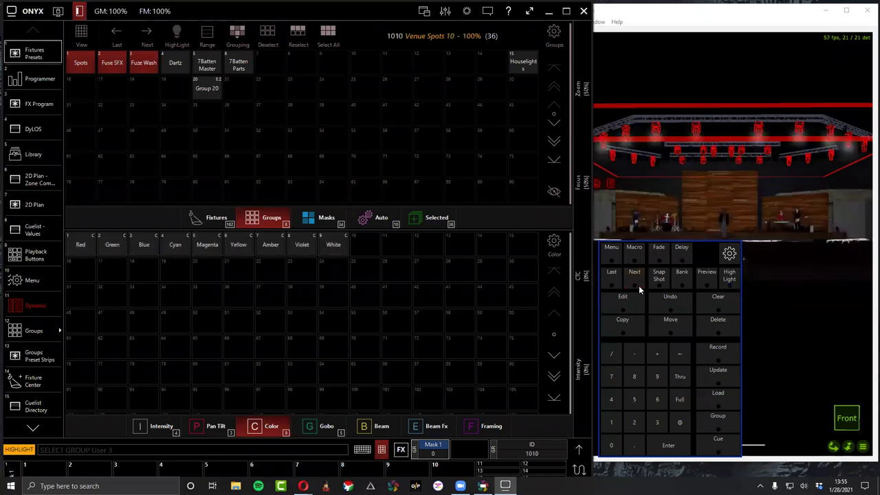
{"action": "left_click", "coordinate": [638, 289]}
{"action": "left_click", "coordinate": [638, 289]}
{"action": "left_click", "coordinate": [638, 289]}
{"action": "left_click", "coordinate": [639, 290]}
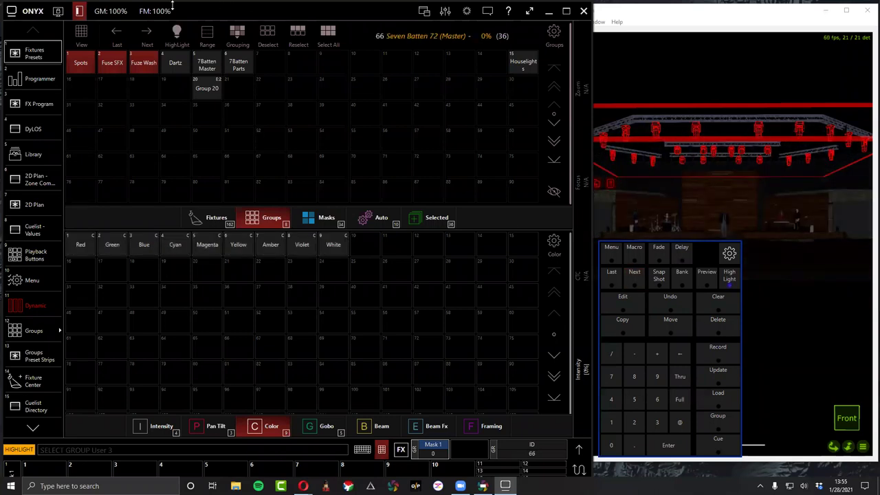
{"action": "left_click", "coordinate": [239, 41]}
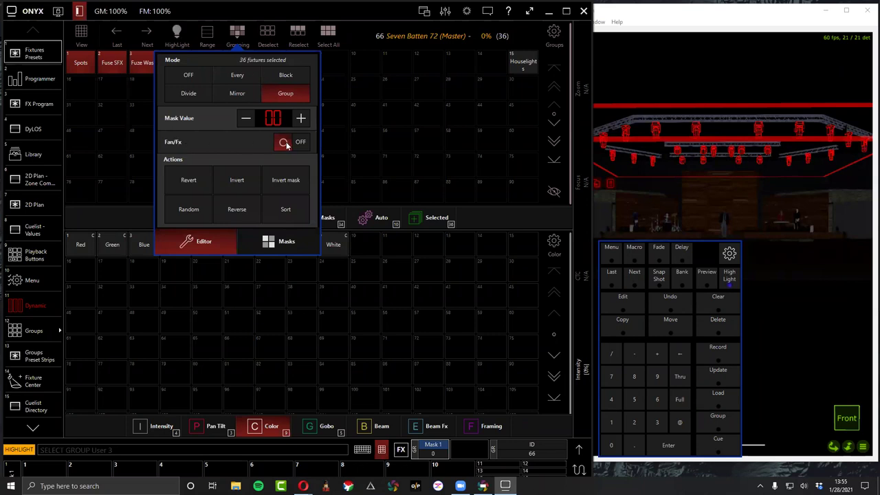
Mask every second fixture (Every, 02) with Fan/Fx on, then show Pan Tilt.
{"action": "left_click", "coordinate": [237, 77]}
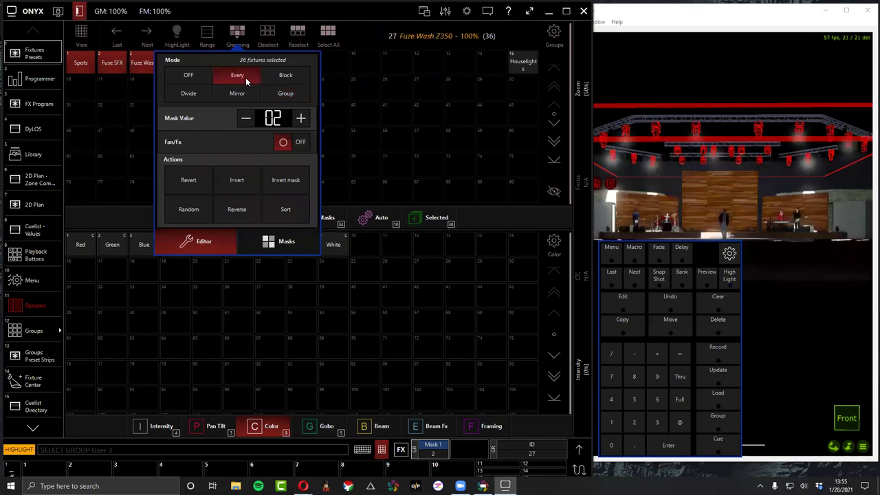
{"action": "left_click", "coordinate": [294, 142]}
{"action": "left_click", "coordinate": [578, 450]}
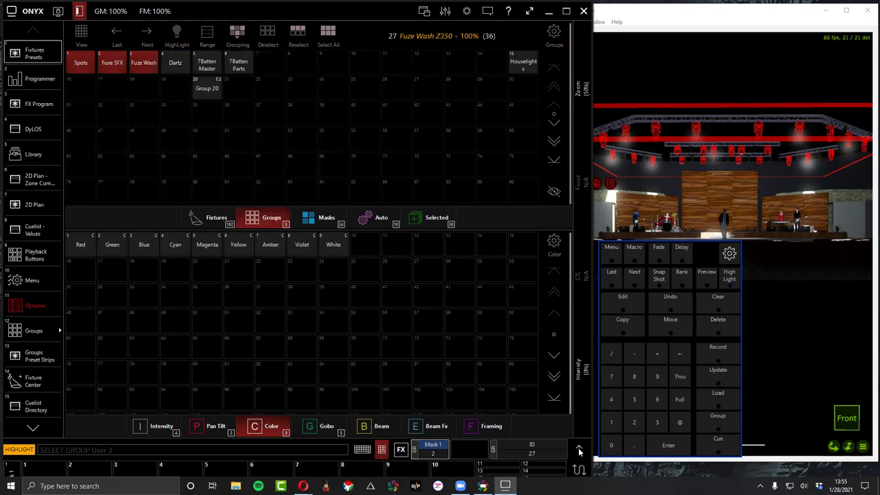
{"action": "left_click", "coordinate": [343, 225]}
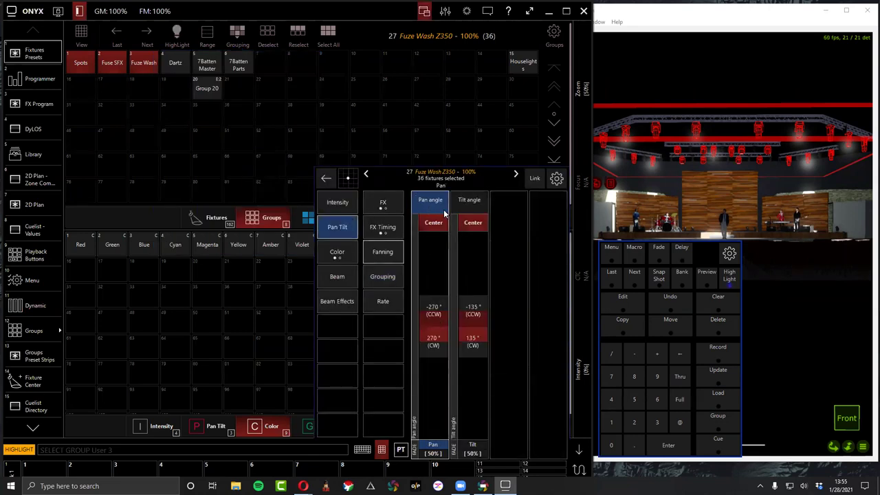
Fan the tilt across the 36 fixtures, reversing it, then flattening it near zero.
{"action": "left_click", "coordinate": [481, 205]}
{"action": "left_click", "coordinate": [386, 202]}
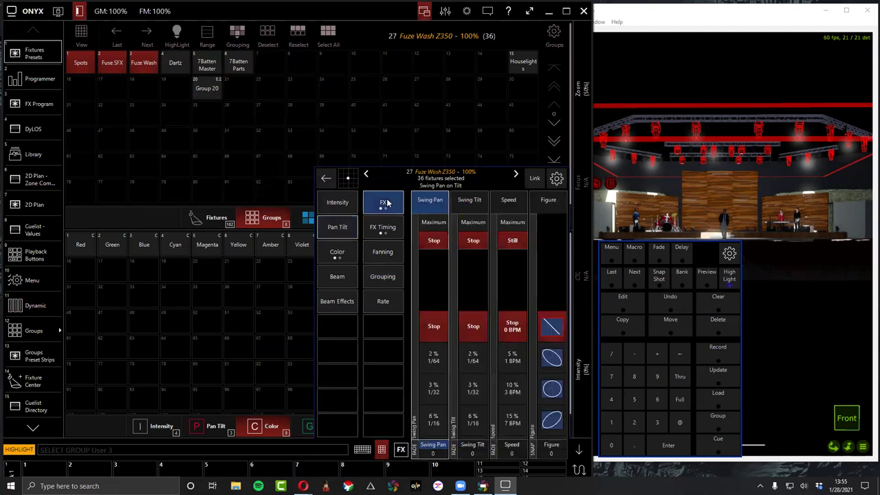
{"action": "left_click", "coordinate": [382, 251]}
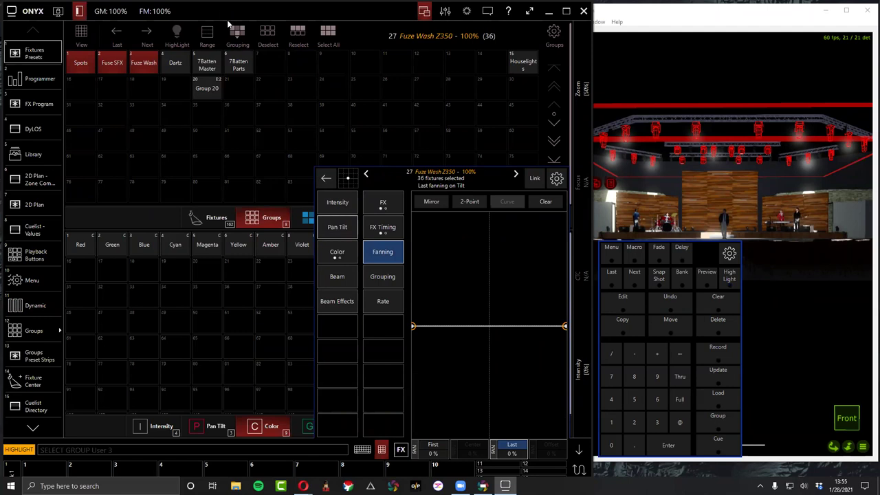
{"action": "left_click", "coordinate": [237, 34]}
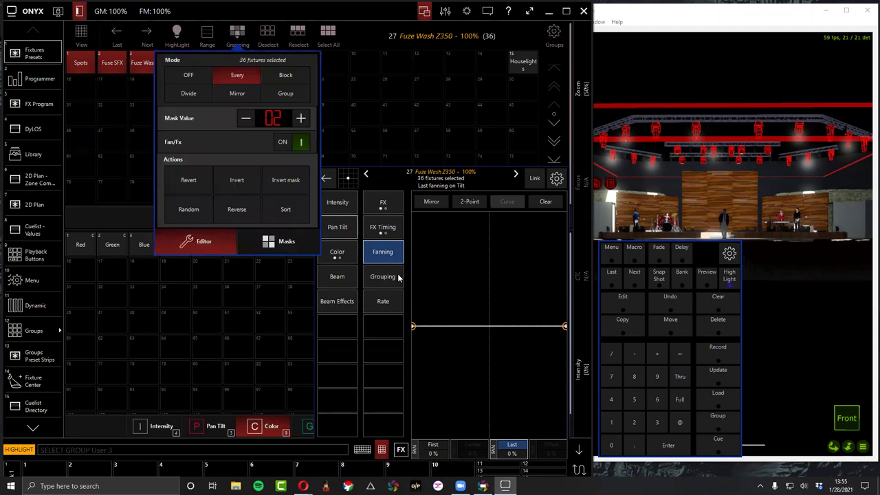
{"action": "left_click_drag", "start_coordinate": [415, 329], "coordinate": [416, 290]}
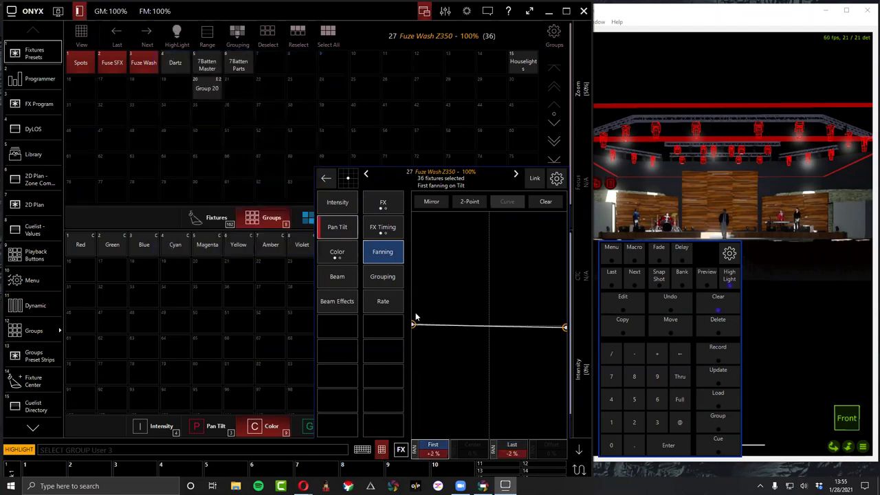
{"action": "left_click_drag", "start_coordinate": [409, 249], "coordinate": [407, 378]}
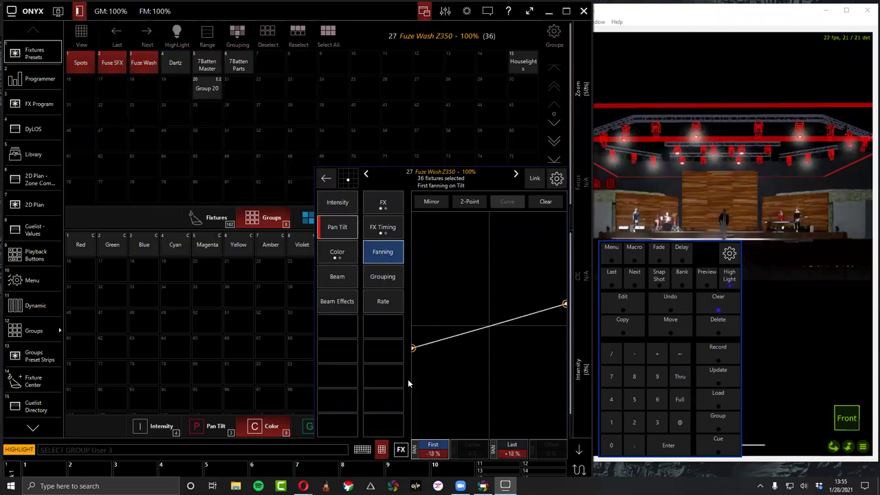
{"action": "left_click_drag", "start_coordinate": [428, 418], "coordinate": [419, 218]}
{"action": "left_click_drag", "start_coordinate": [420, 248], "coordinate": [462, 393]}
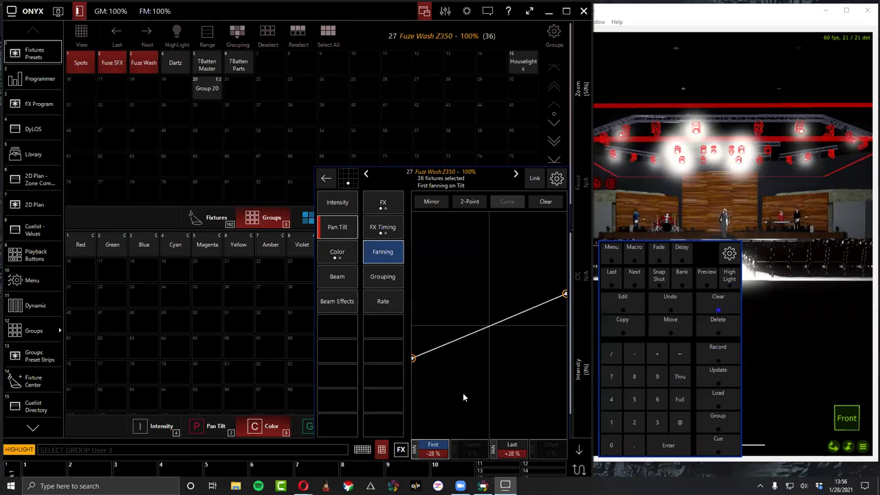
{"action": "left_click_drag", "start_coordinate": [412, 358], "coordinate": [421, 286]}
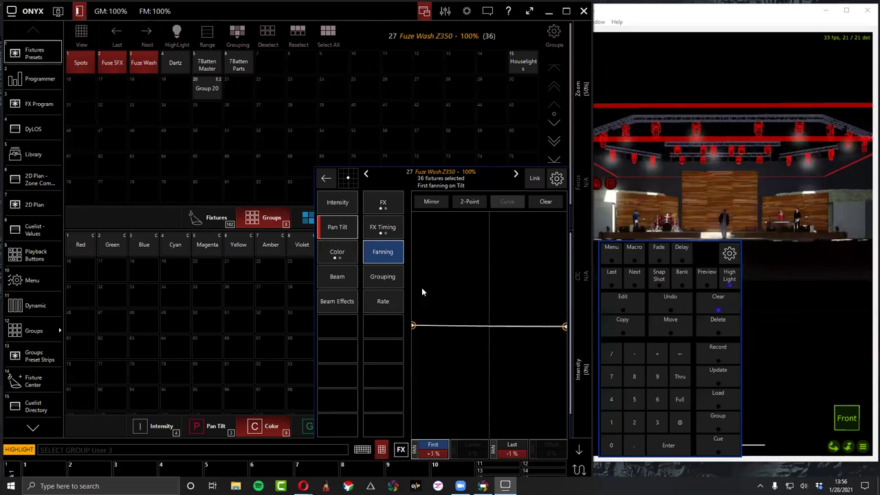
With Fan/Fx grouping off, fan the tilt to about 44%, then 22%.
{"action": "left_click", "coordinate": [234, 38]}
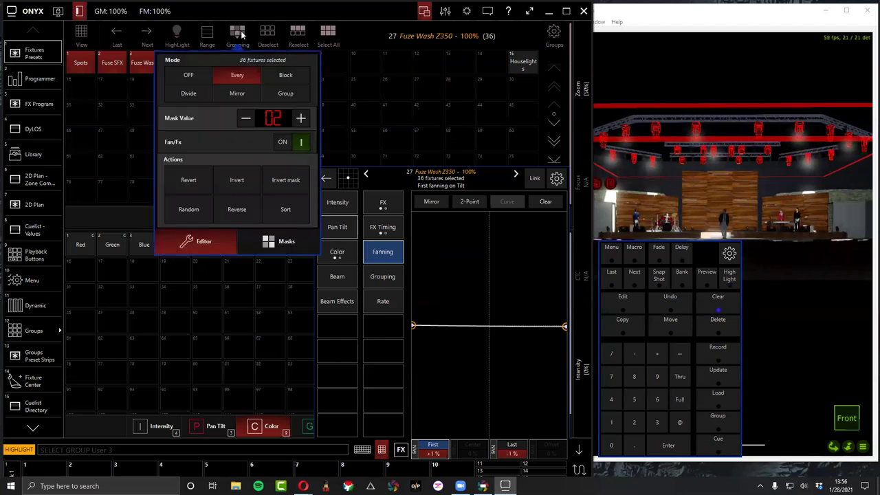
{"action": "left_click", "coordinate": [297, 142]}
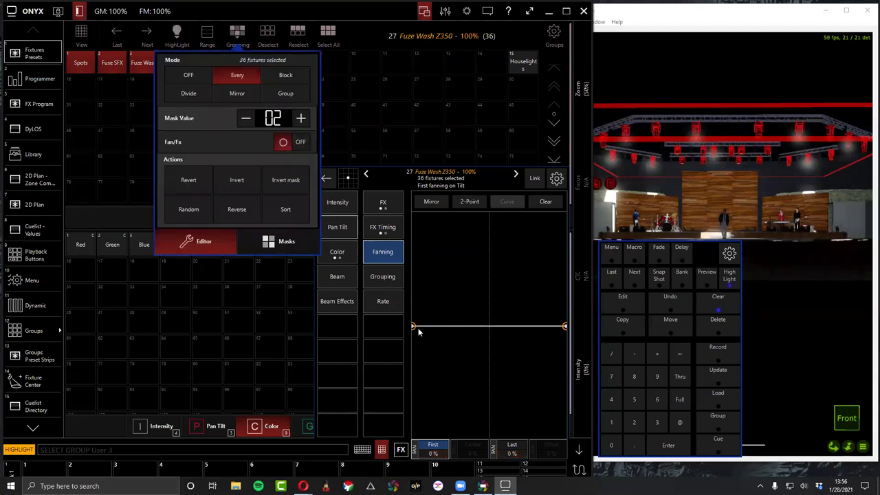
{"action": "left_click_drag", "start_coordinate": [416, 327], "coordinate": [419, 382]}
{"action": "left_click_drag", "start_coordinate": [430, 433], "coordinate": [429, 433]}
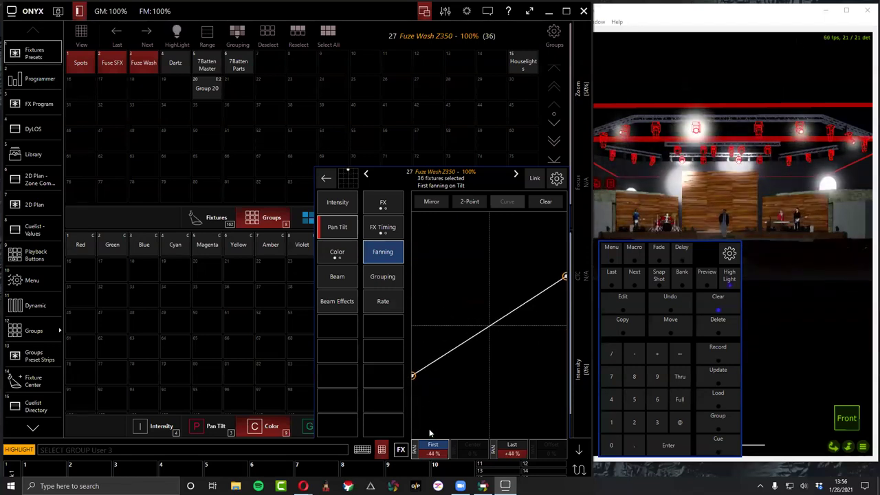
{"action": "left_click_drag", "start_coordinate": [429, 433], "coordinate": [444, 330]}
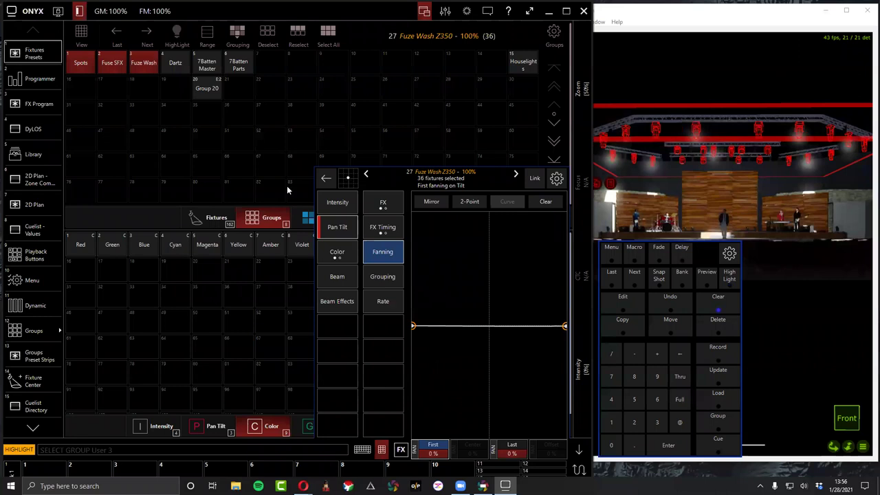
Turn Fan/Fx grouping back on and fan the tilt slightly.
{"action": "left_click", "coordinate": [237, 34]}
{"action": "left_click", "coordinate": [299, 143]}
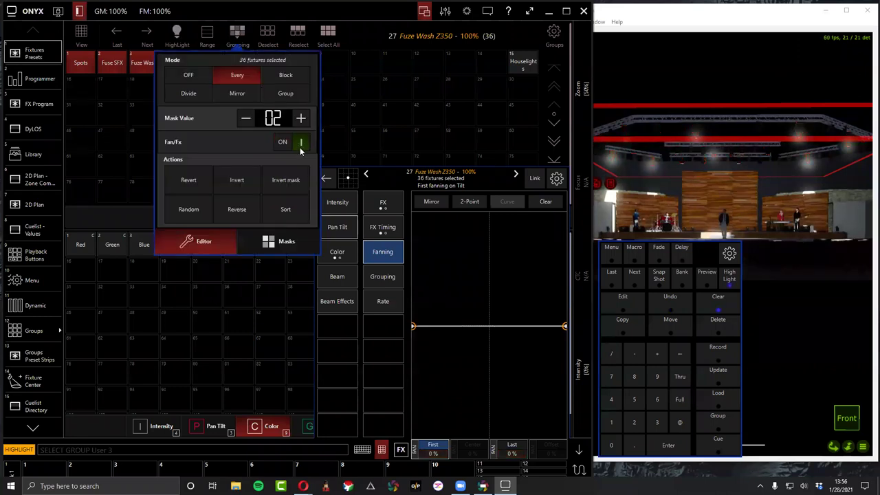
{"action": "left_click", "coordinate": [431, 274]}
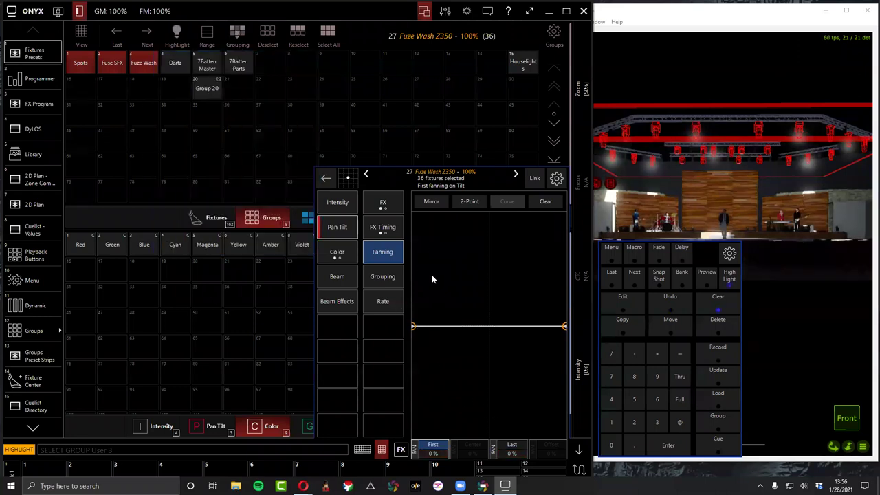
{"action": "left_click_drag", "start_coordinate": [415, 277], "coordinate": [407, 339]}
Lower the tilt to 29% on the Pan Tilt faders.
{"action": "left_click", "coordinate": [362, 248]}
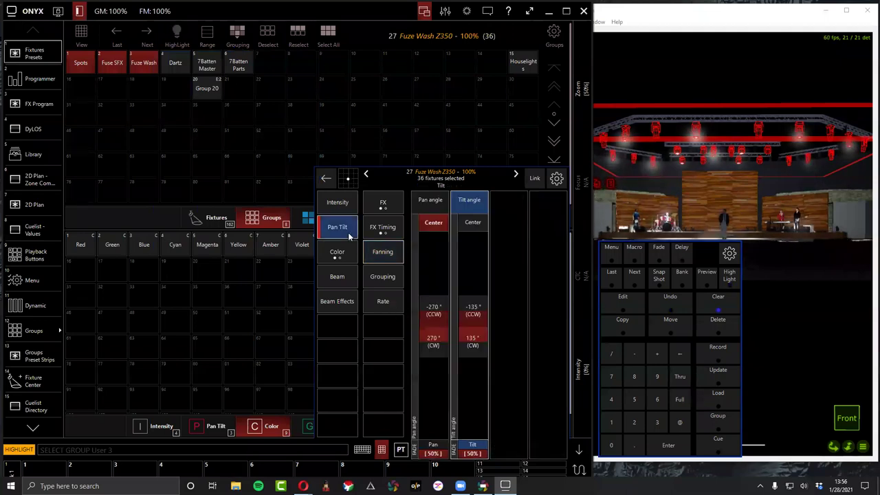
{"action": "left_click_drag", "start_coordinate": [472, 302], "coordinate": [470, 332]}
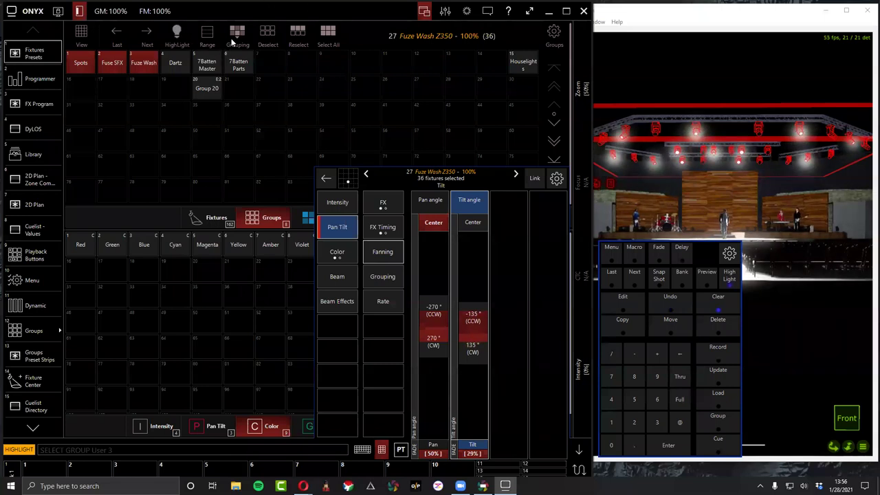
{"action": "left_click", "coordinate": [237, 34]}
{"action": "left_click", "coordinate": [385, 247]}
Zero the red, green and blue channels and turn off highlight.
{"action": "left_click", "coordinate": [344, 254]}
{"action": "left_click", "coordinate": [473, 258]}
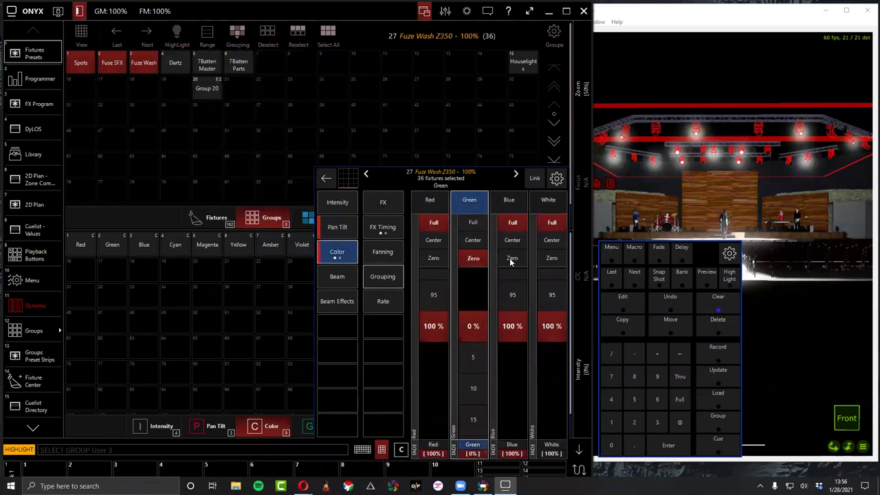
{"action": "left_click", "coordinate": [512, 257]}
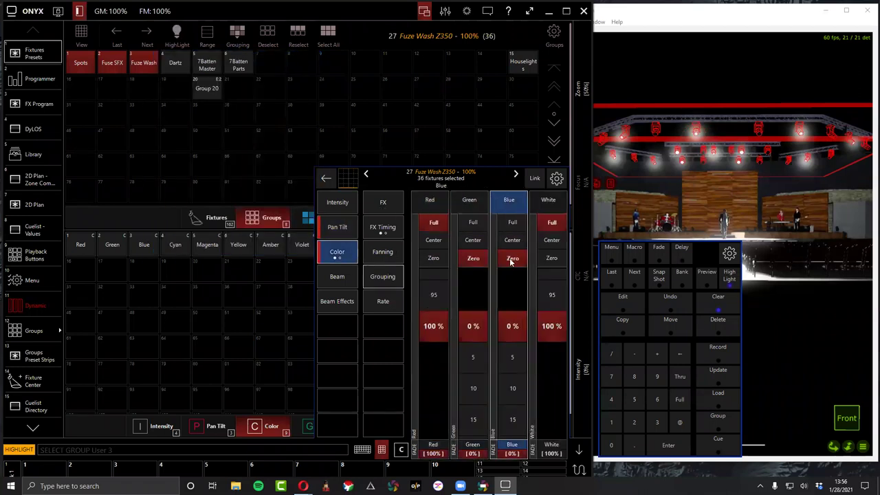
{"action": "left_click", "coordinate": [443, 258]}
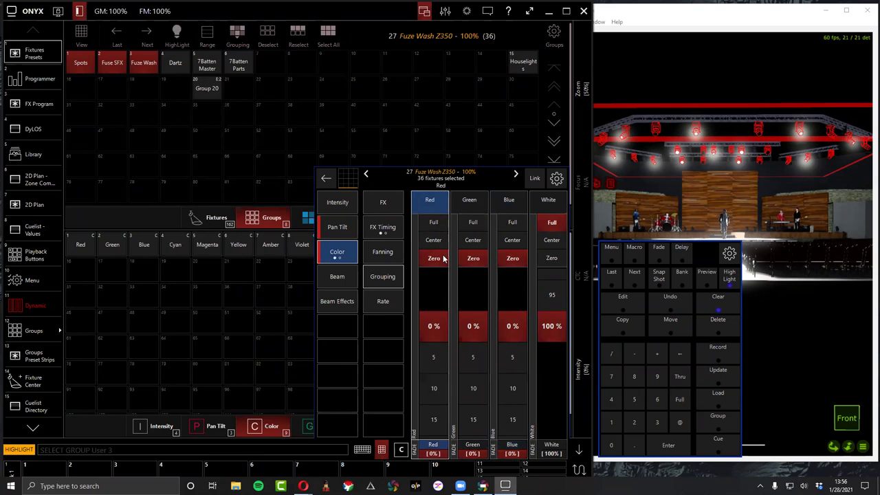
{"action": "left_click", "coordinate": [180, 35]}
Bring the Fuze Wash fixtures to full intensity with Blue full and White zero.
{"action": "left_click", "coordinate": [337, 202]}
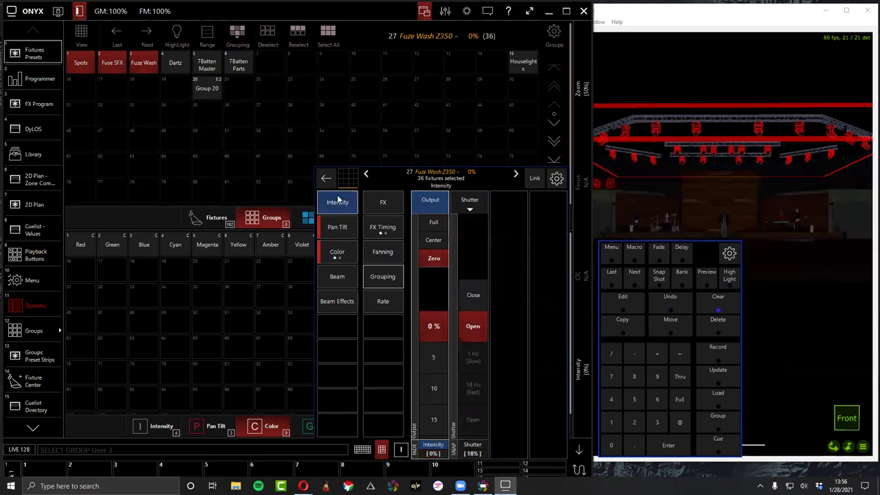
{"action": "left_click", "coordinate": [429, 222]}
{"action": "left_click", "coordinate": [337, 253]}
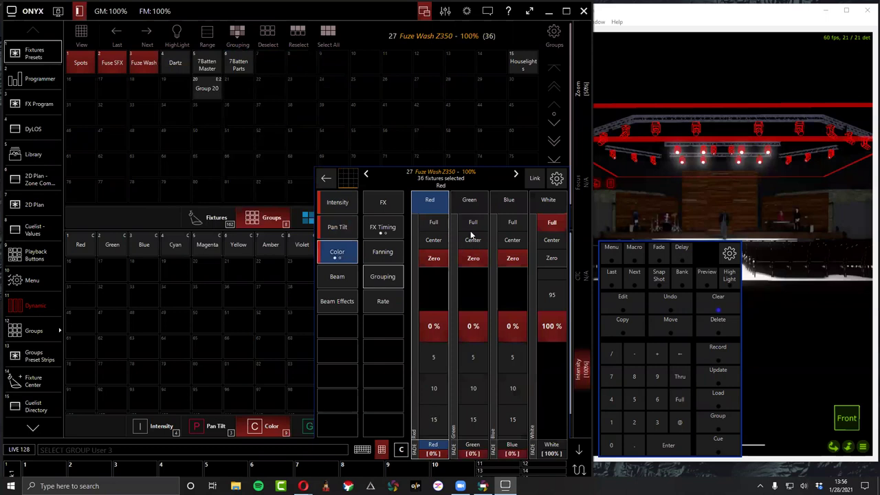
{"action": "left_click", "coordinate": [512, 222]}
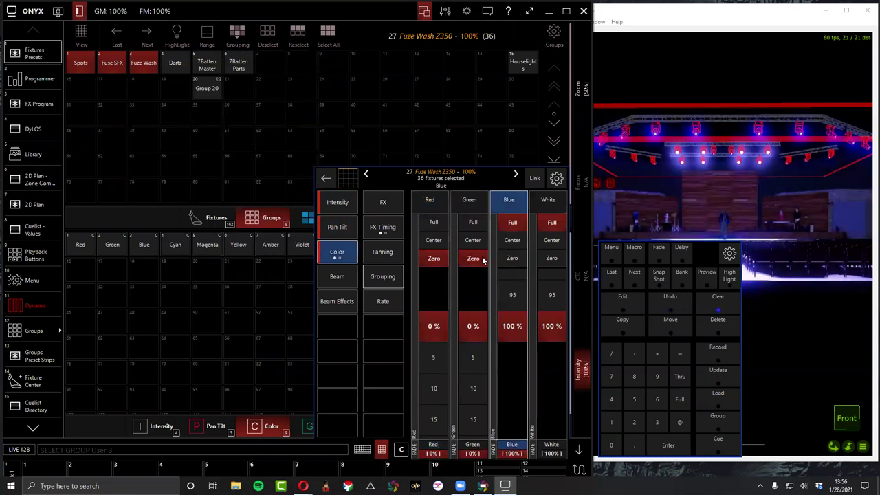
{"action": "left_click", "coordinate": [547, 258]}
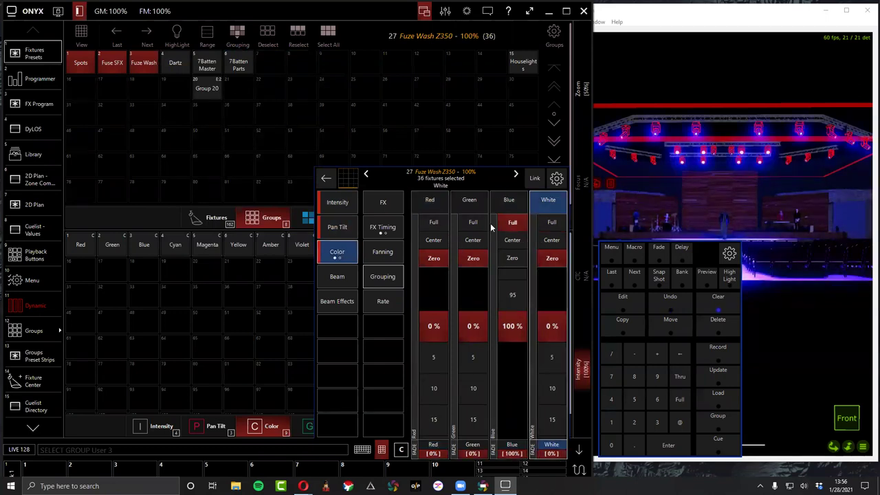
Select Red as the colour parameter and open its fanning.
{"action": "left_click", "coordinate": [237, 31]}
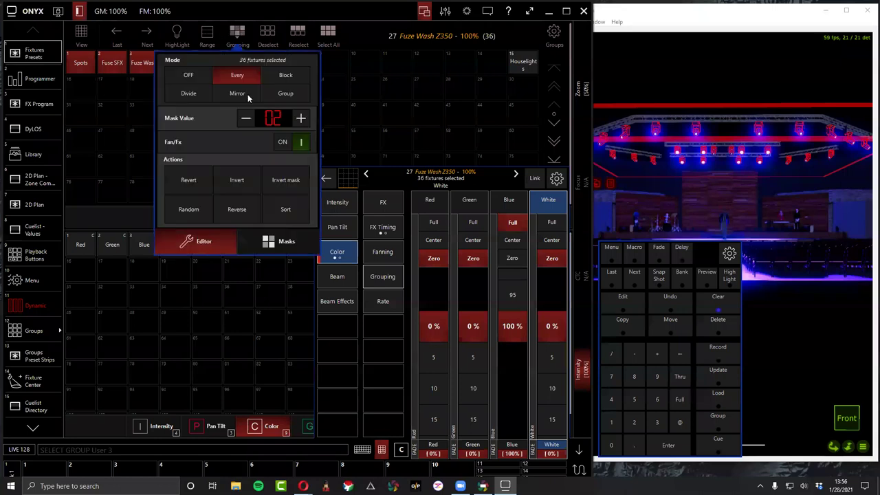
{"action": "left_click", "coordinate": [430, 199]}
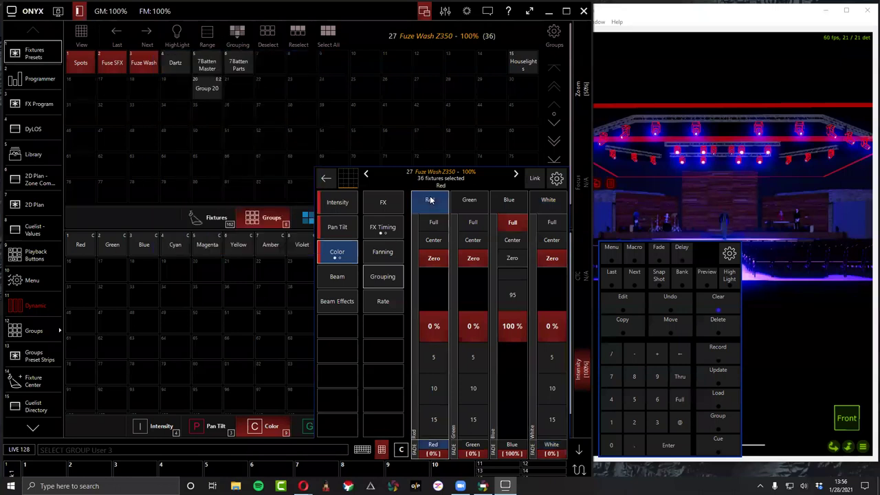
{"action": "left_click", "coordinate": [383, 252]}
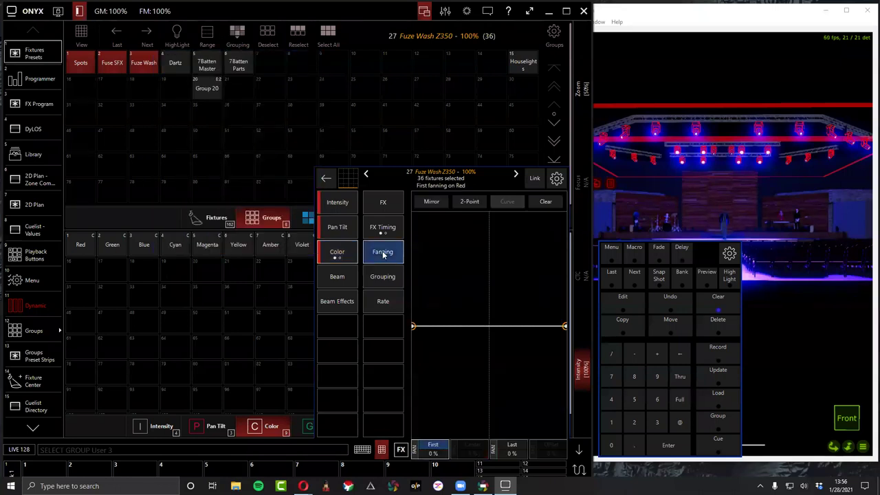
Fan Red from +100% on the first fixture to −100% on the last.
{"action": "left_click", "coordinate": [238, 31]}
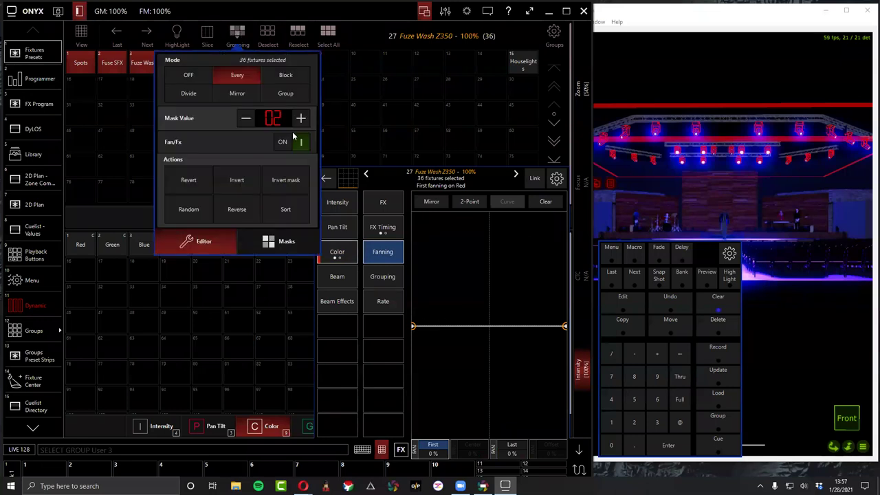
{"action": "left_click", "coordinate": [413, 335]}
{"action": "left_click_drag", "start_coordinate": [413, 336], "coordinate": [429, 203]}
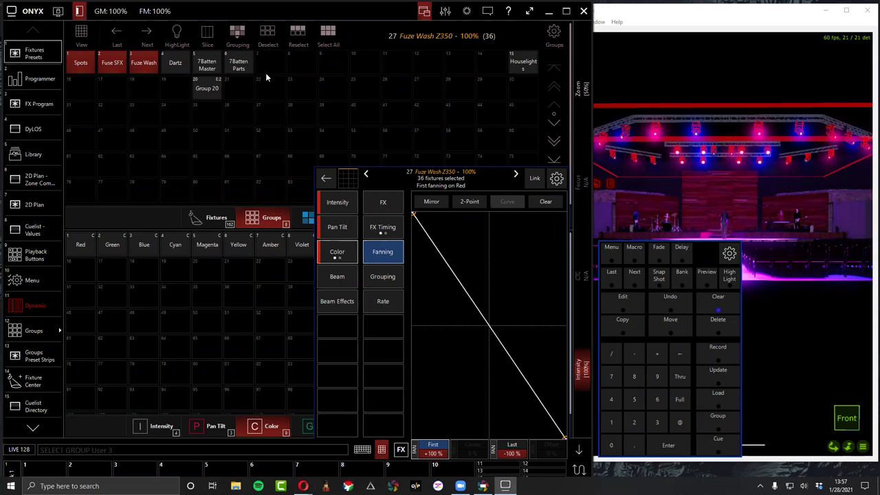
Toggle Fan/Fx grouping repeatedly to compare the Red fan on and off.
{"action": "left_click", "coordinate": [237, 33]}
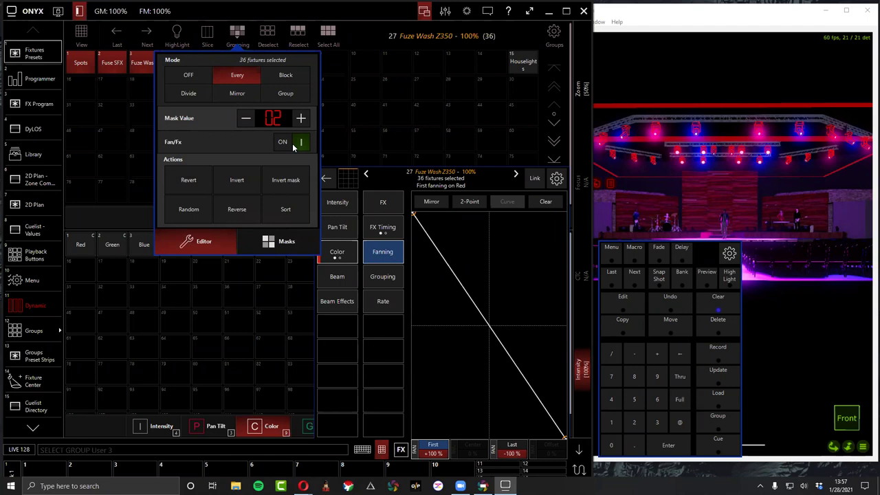
{"action": "left_click", "coordinate": [293, 142]}
{"action": "left_click", "coordinate": [293, 147]}
{"action": "left_click", "coordinate": [293, 147]}
{"action": "left_click", "coordinate": [293, 147]}
{"action": "left_click", "coordinate": [293, 147]}
{"action": "left_click", "coordinate": [292, 147]}
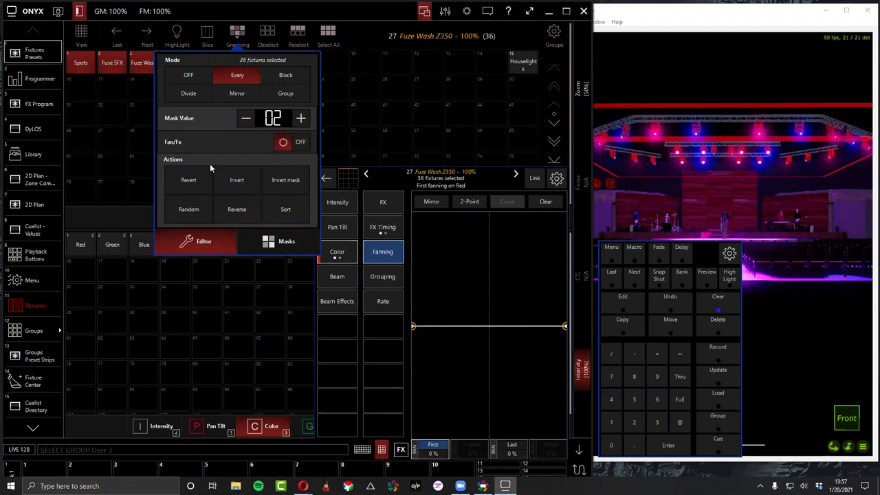
Shuffle the fixture order randomly, turn masking off, revert the order and invert the selection.
{"action": "left_click", "coordinate": [194, 217]}
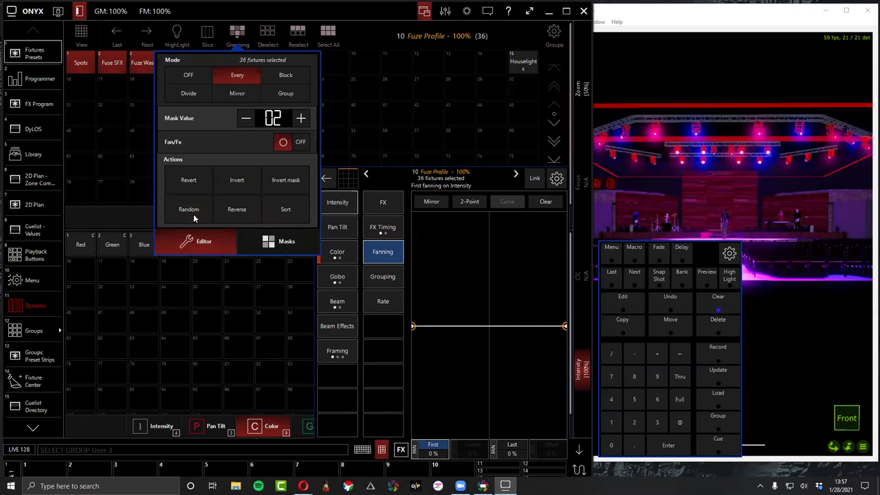
{"action": "left_click", "coordinate": [193, 218]}
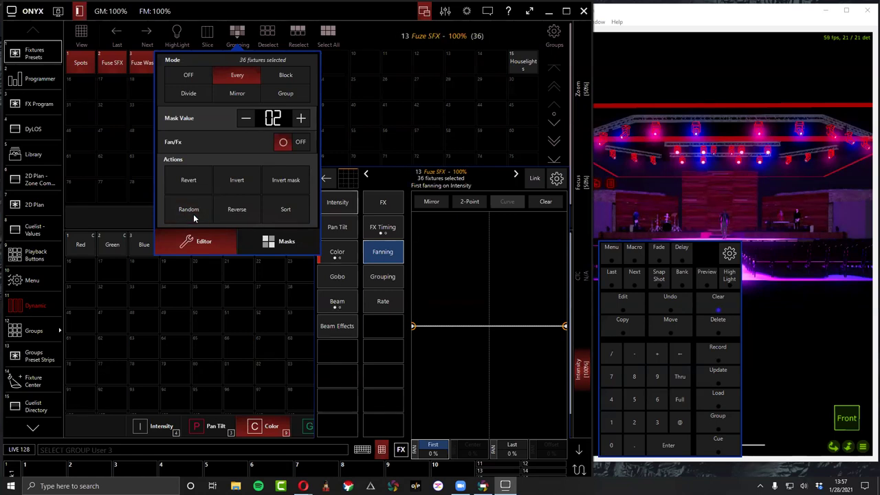
{"action": "left_click", "coordinate": [192, 75]}
{"action": "left_click", "coordinate": [180, 208]}
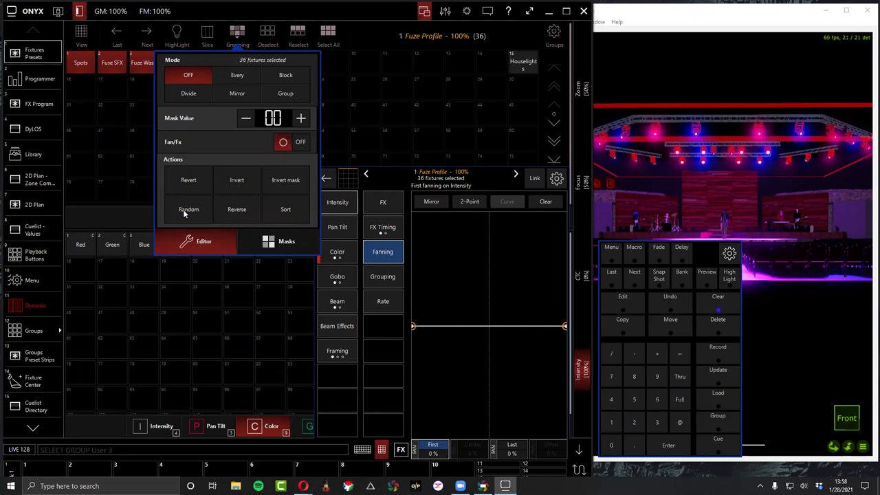
{"action": "left_click", "coordinate": [195, 186]}
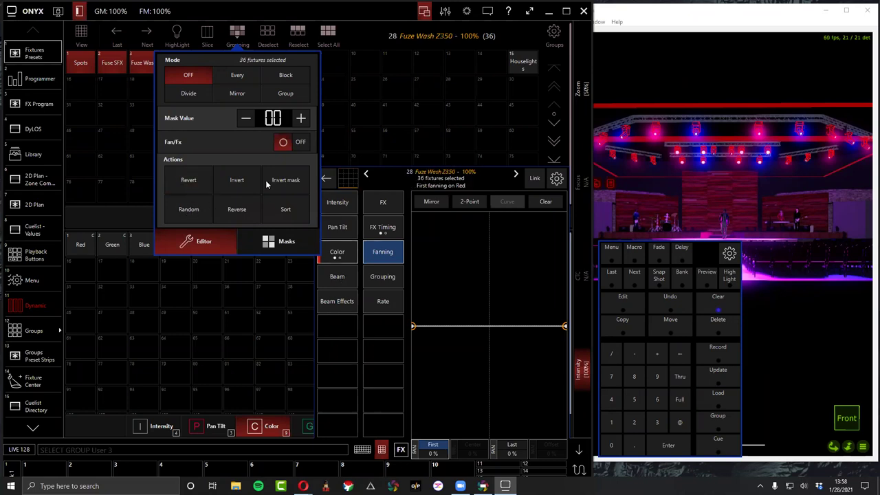
{"action": "left_click", "coordinate": [241, 179]}
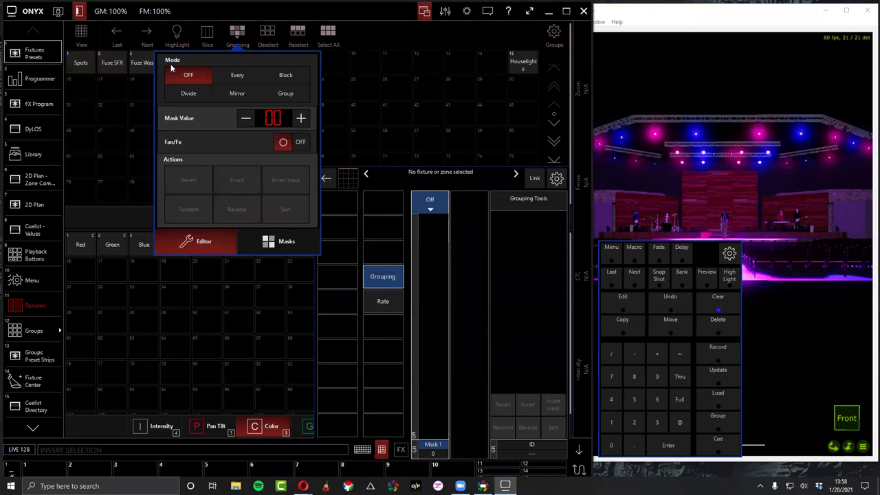
{"action": "left_click", "coordinate": [92, 67]}
Select the Spots group with highlight, mask every second fixture, and invert the selection.
{"action": "left_click", "coordinate": [84, 71]}
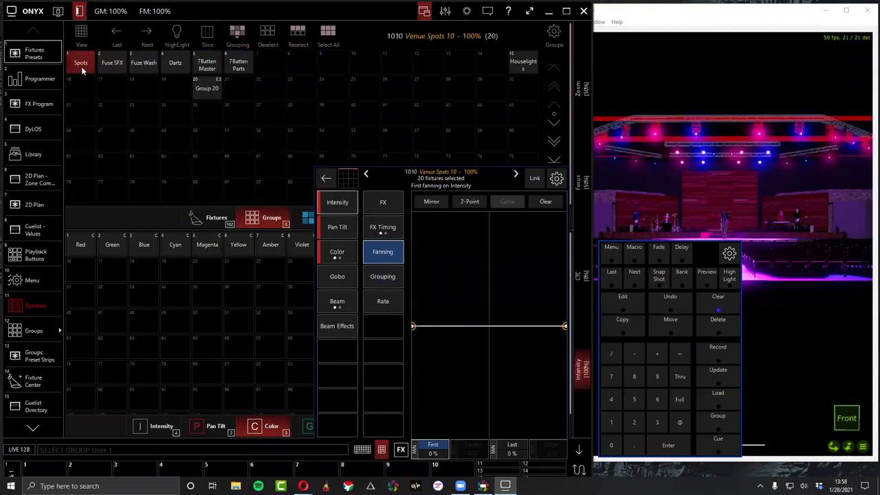
{"action": "left_click", "coordinate": [176, 33]}
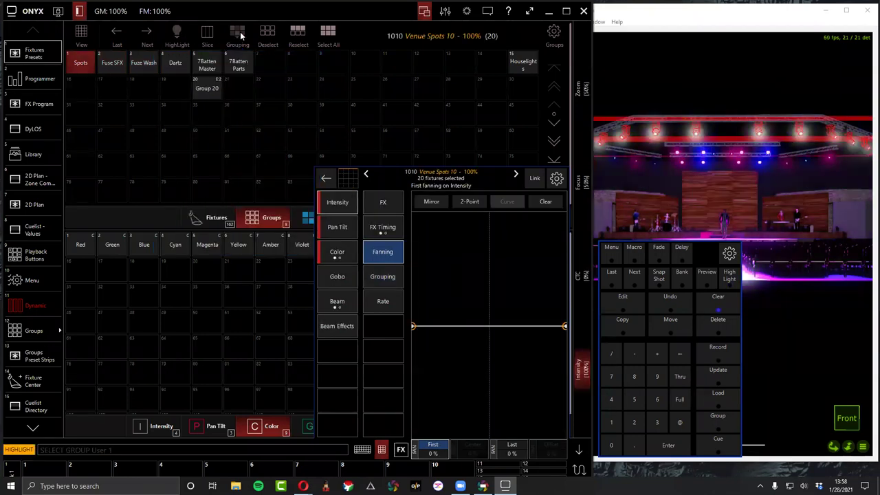
{"action": "left_click", "coordinate": [238, 34]}
{"action": "left_click", "coordinate": [246, 76]}
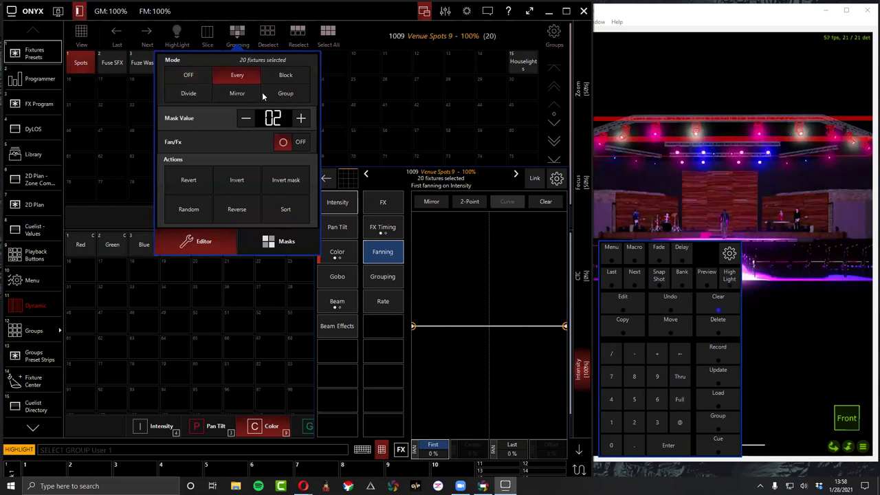
{"action": "left_click", "coordinate": [233, 182]}
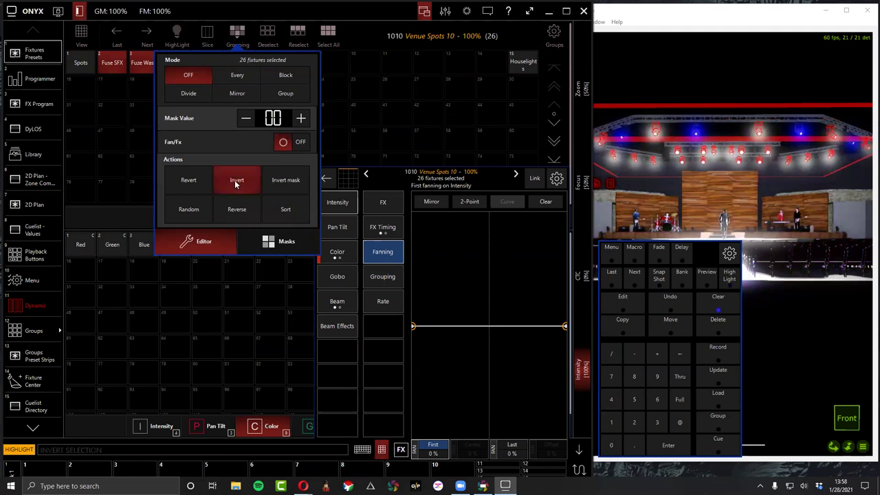
{"action": "left_click", "coordinate": [234, 180]}
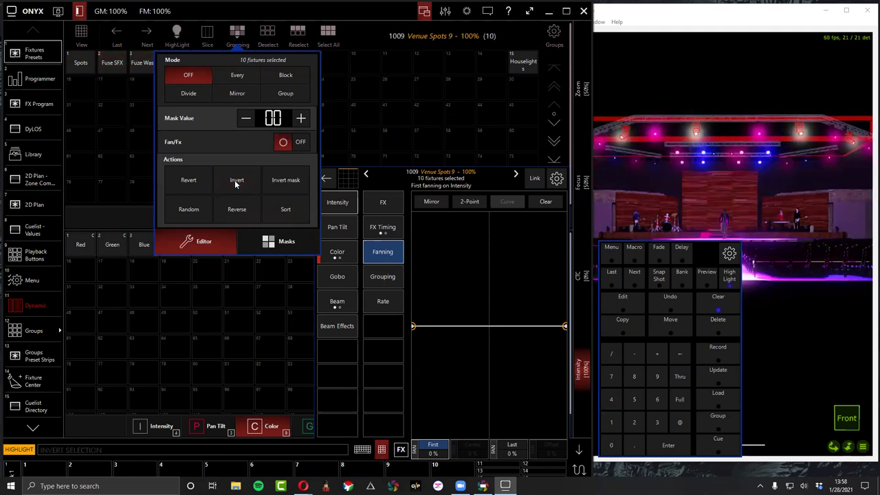
{"action": "left_click", "coordinate": [234, 181]}
{"action": "left_click", "coordinate": [235, 180]}
Mask every second fixture, invert the mask, raise it to 03, and randomize the order.
{"action": "left_click", "coordinate": [243, 73]}
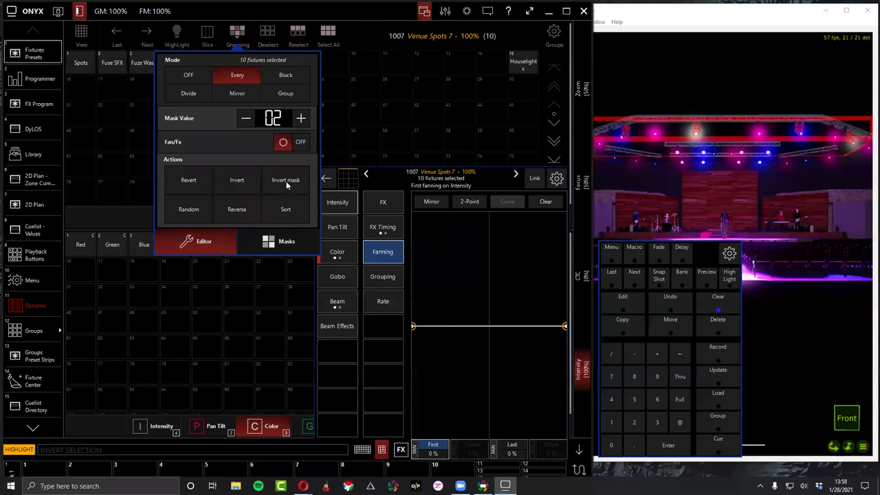
{"action": "left_click", "coordinate": [286, 181]}
{"action": "left_click", "coordinate": [285, 181]}
{"action": "left_click", "coordinate": [286, 180]}
{"action": "left_click", "coordinate": [300, 118]}
{"action": "left_click", "coordinate": [276, 181]}
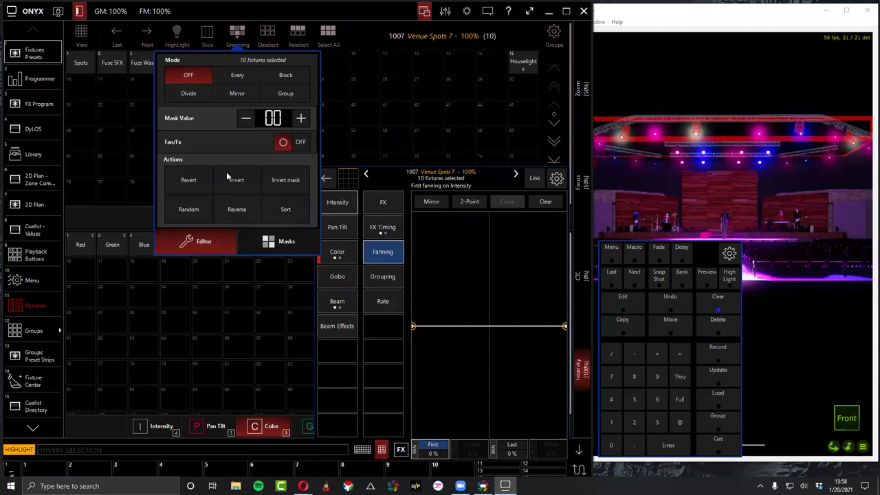
{"action": "left_click", "coordinate": [242, 219]}
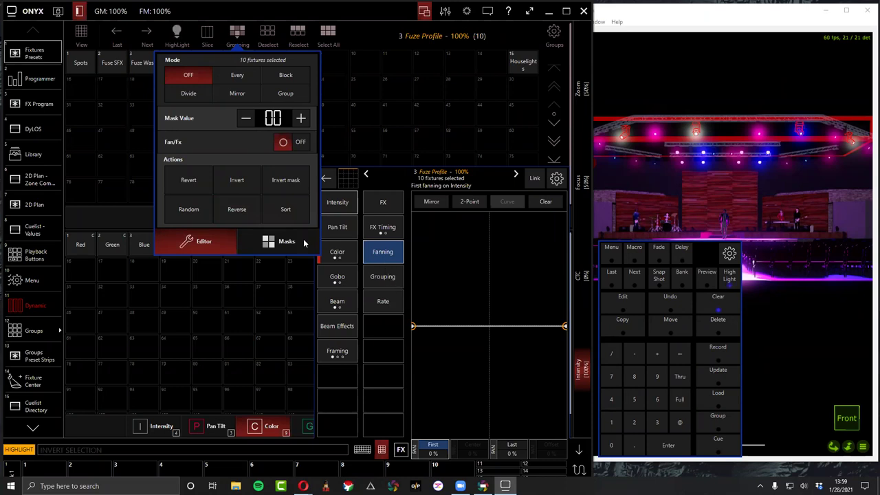
From the saved masks, try Every 2 and Every 4, then apply Mirror per 2.
{"action": "left_click", "coordinate": [204, 238]}
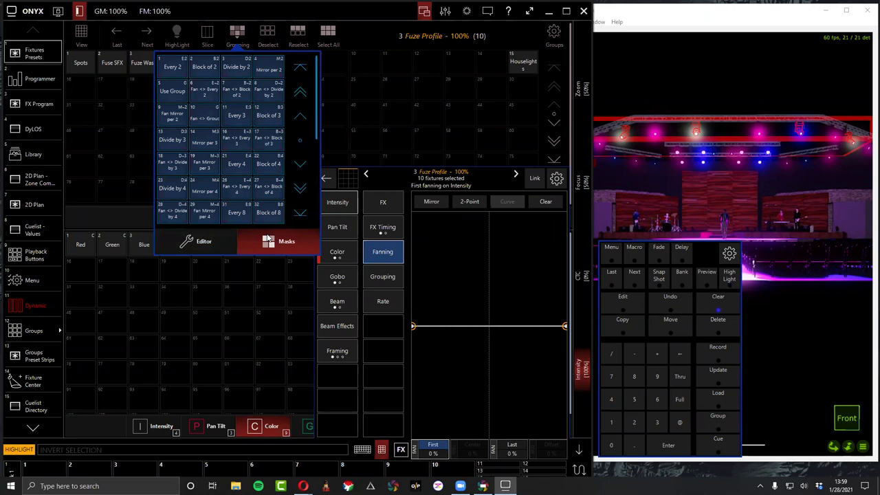
{"action": "left_click", "coordinate": [171, 246]}
{"action": "left_click", "coordinate": [261, 248]}
{"action": "left_click", "coordinate": [184, 70]}
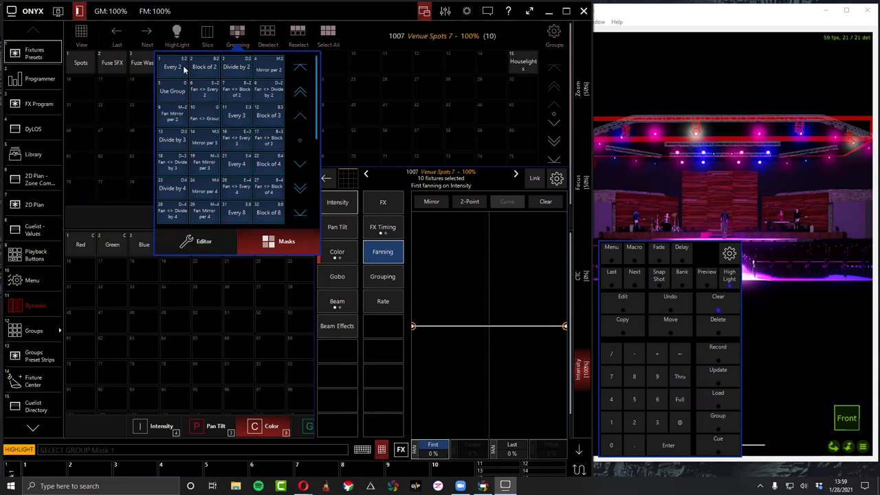
{"action": "left_click", "coordinate": [237, 173]}
{"action": "left_click", "coordinate": [203, 242]}
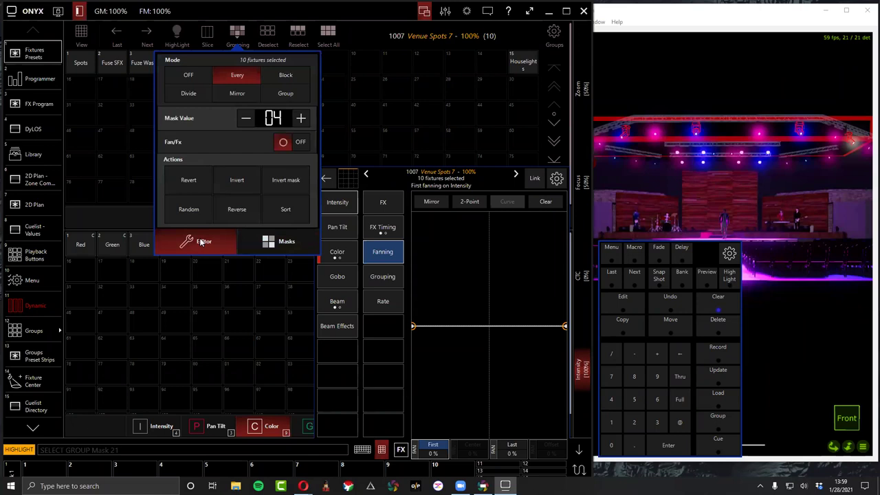
{"action": "left_click", "coordinate": [278, 240]}
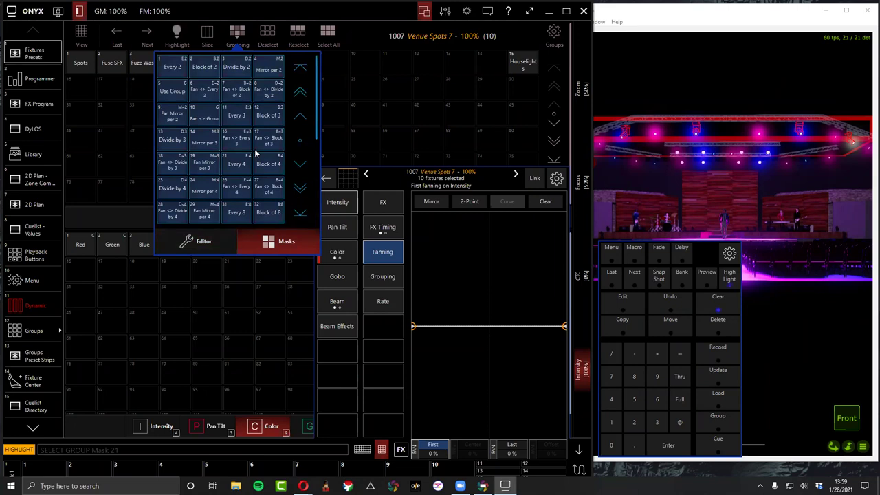
{"action": "left_click", "coordinate": [268, 71]}
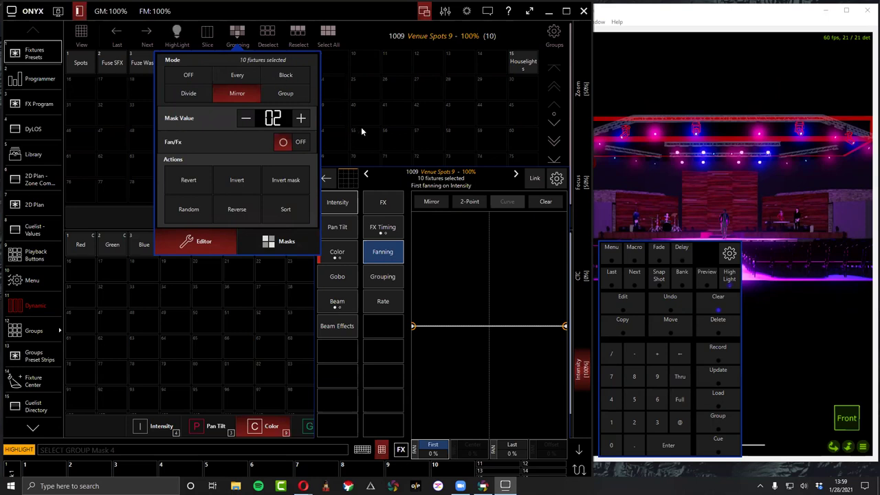
{"action": "left_click", "coordinate": [371, 68]}
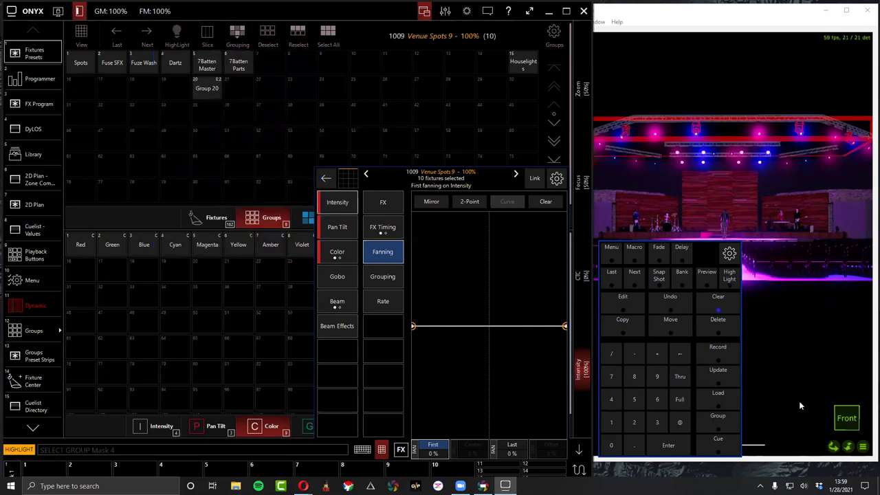
Clear the programmer, then undo the clear to restore the stage look.
{"action": "left_click", "coordinate": [715, 305]}
{"action": "left_click", "coordinate": [714, 305]}
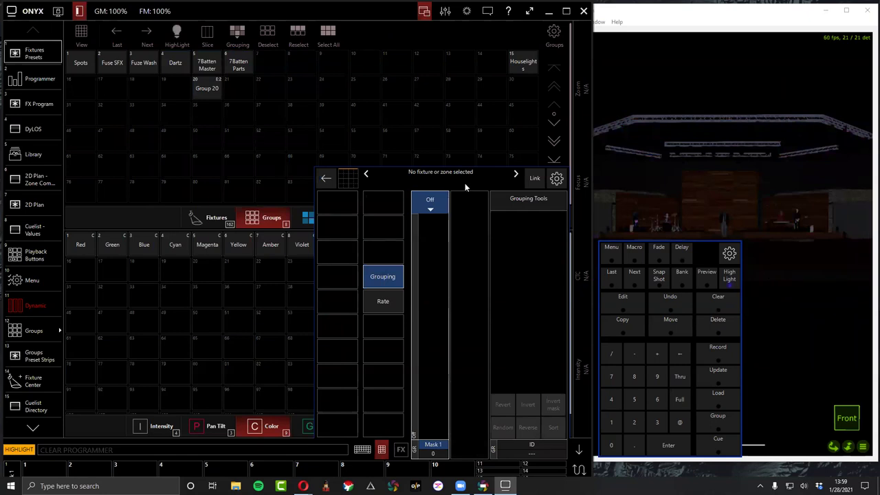
{"action": "left_click", "coordinate": [674, 307]}
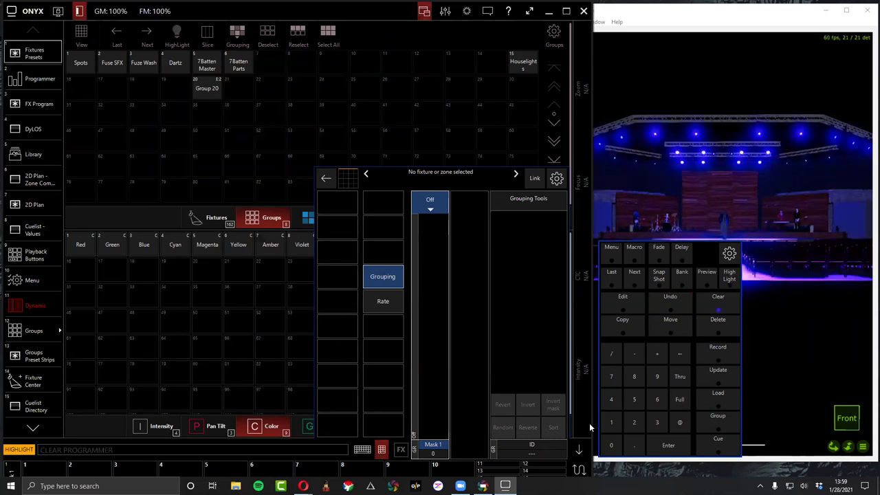
{"action": "left_click", "coordinate": [577, 452]}
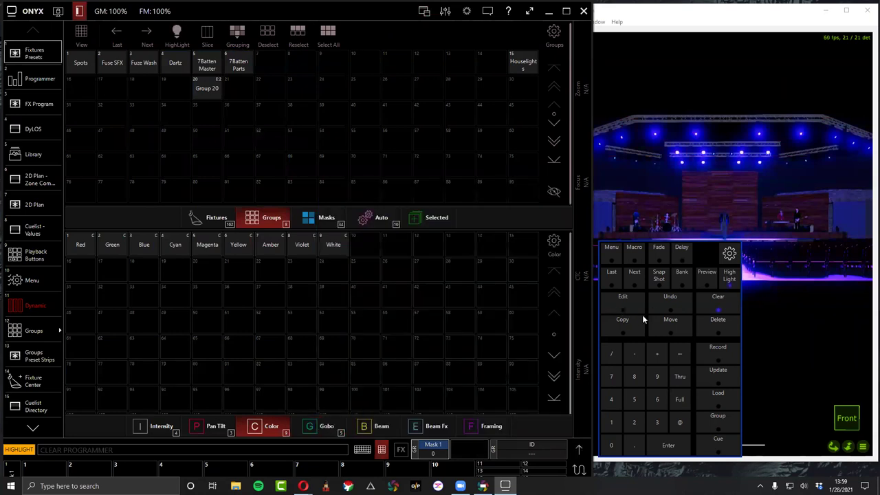
Record the look as cuelist 'Everybody Blue' on playback fader 1.
{"action": "left_click", "coordinate": [713, 358]}
{"action": "left_click", "coordinate": [46, 472]}
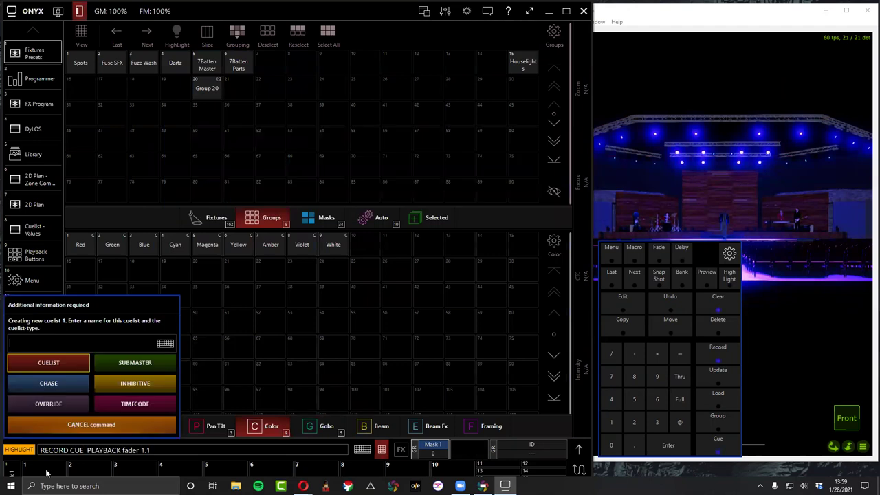
{"action": "type", "text": "Everyon"}
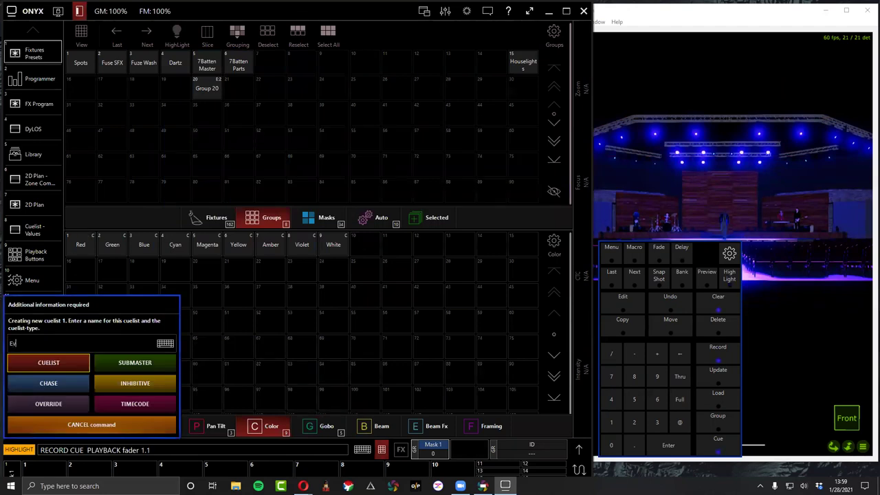
{"action": "key", "text": "BackSpace"}
{"action": "key", "text": "BackSpace"}
{"action": "type", "text": "body Blue"}
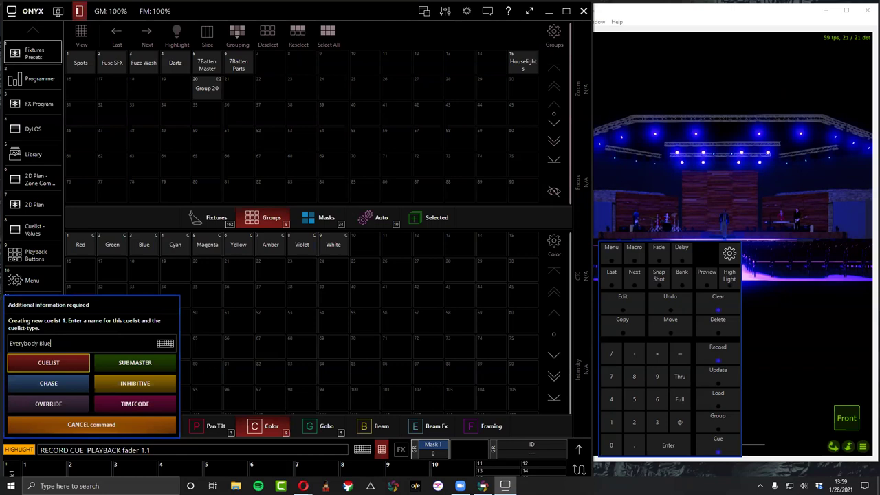
{"action": "key", "text": "Return"}
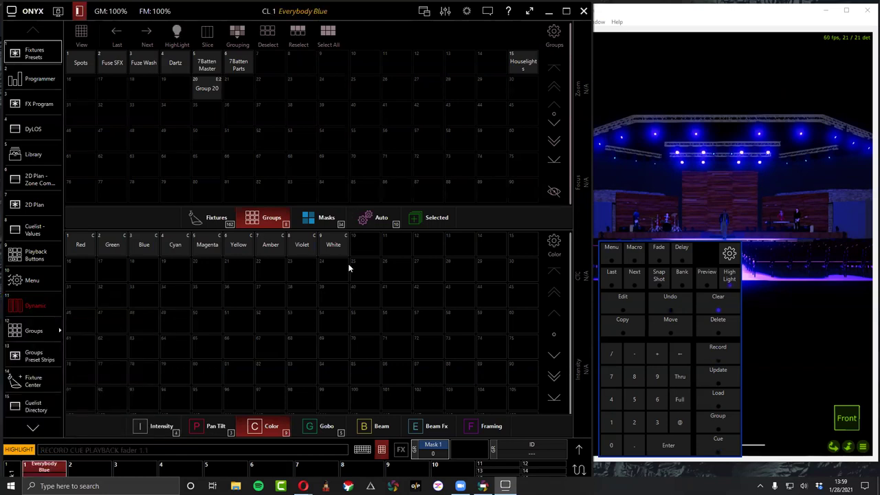
Resize the ONYX window and clear the programmer.
{"action": "mouse_move", "coordinate": [394, 5]}
{"action": "left_mouse_down"}
{"action": "mouse_move", "coordinate": [399, 33]}
{"action": "mouse_move", "coordinate": [394, 7]}
{"action": "left_mouse_up"}
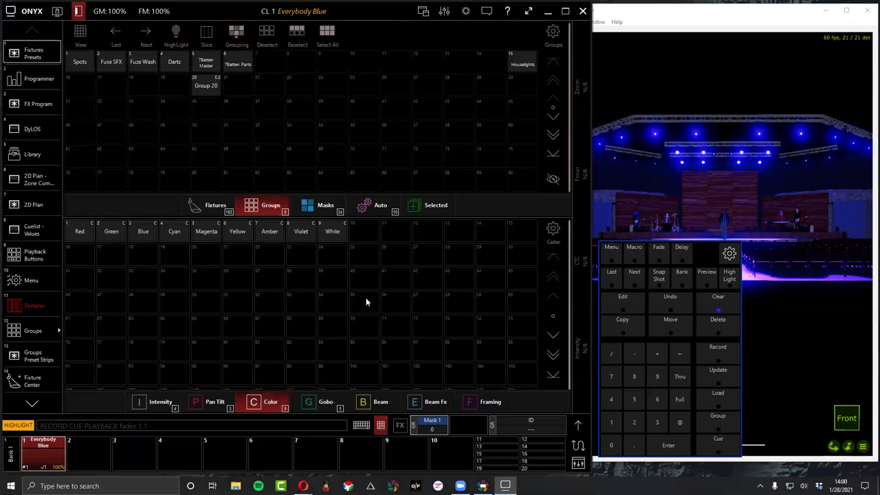
{"action": "left_click", "coordinate": [712, 305]}
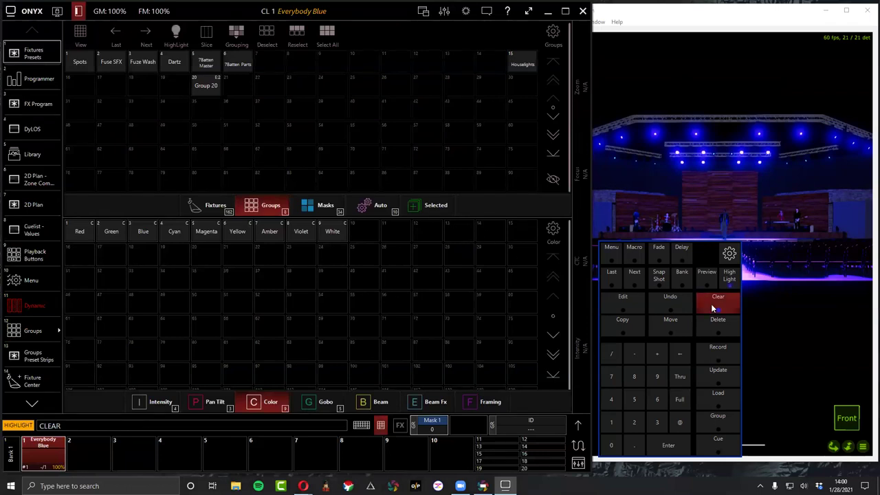
{"action": "left_click", "coordinate": [43, 459]}
Fire Everybody Blue Cue 1, load group 1 into the programmer, and view the programmer sheet.
{"action": "left_click", "coordinate": [48, 304]}
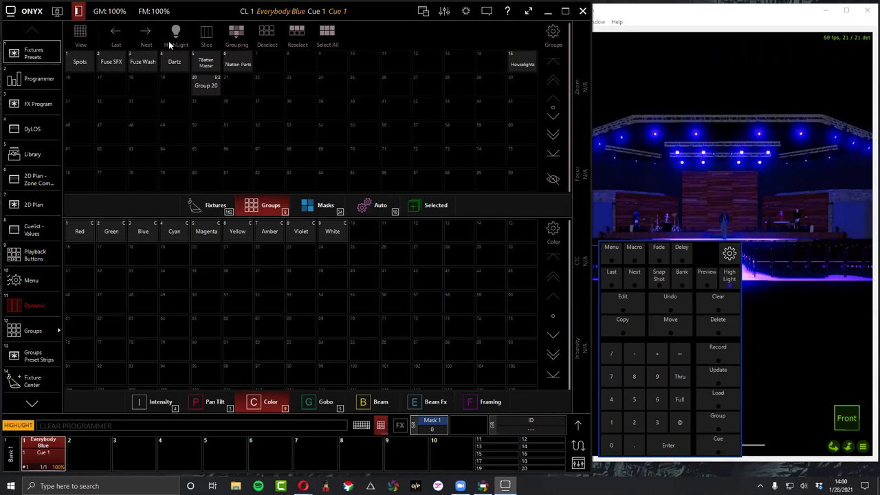
{"action": "left_click", "coordinate": [709, 401]}
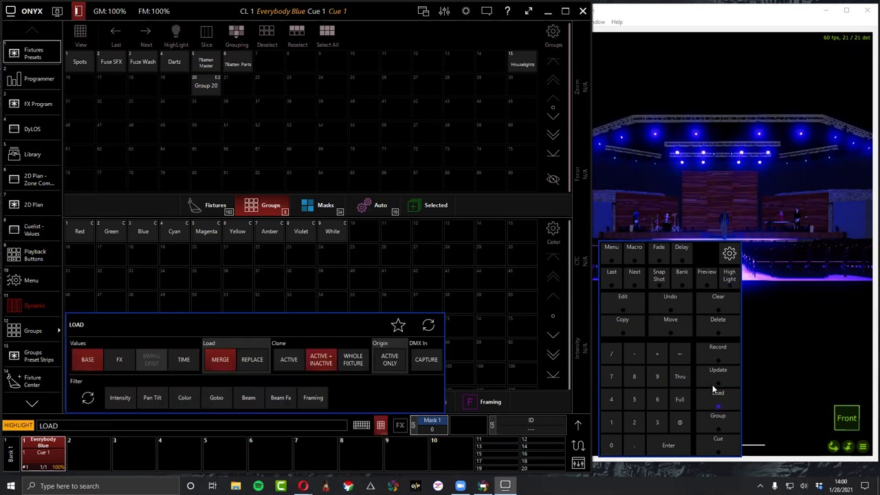
{"action": "left_click", "coordinate": [714, 419]}
{"action": "left_click", "coordinate": [610, 421]}
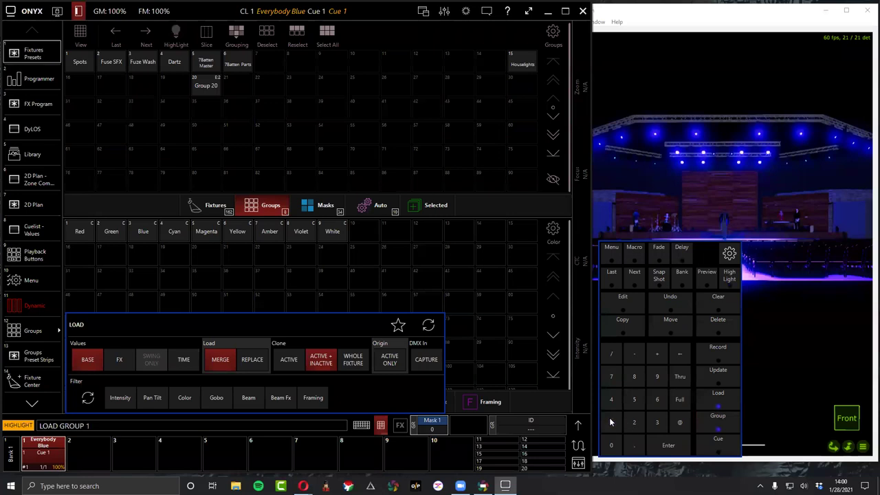
{"action": "left_click", "coordinate": [663, 444]}
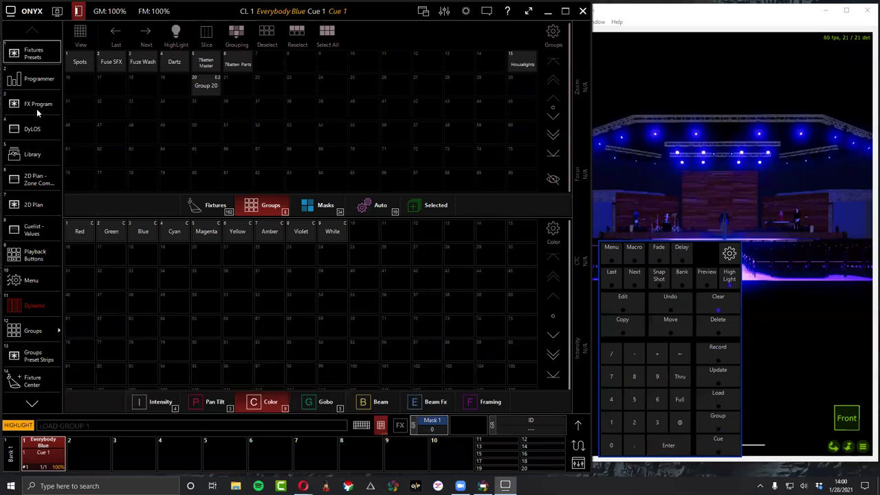
{"action": "left_click", "coordinate": [31, 83]}
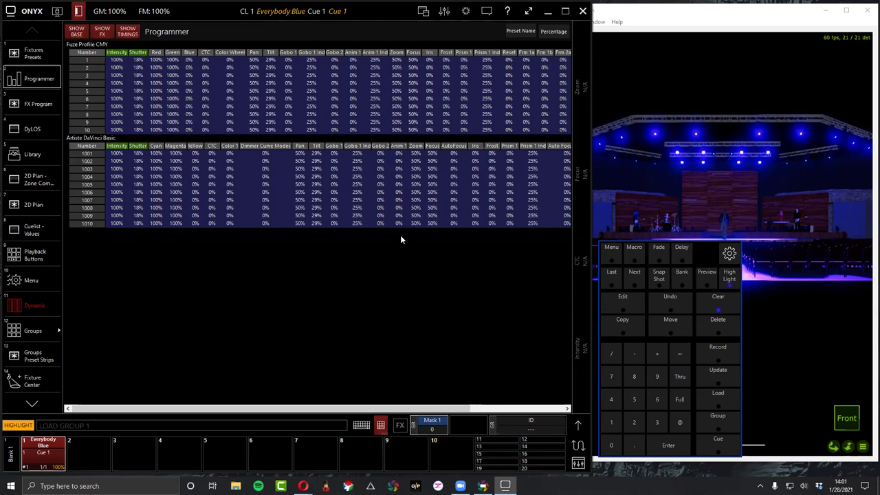
Clear the programmer and load the playing cue's values for all four fixture types.
{"action": "left_click", "coordinate": [699, 305]}
{"action": "left_click", "coordinate": [699, 305]}
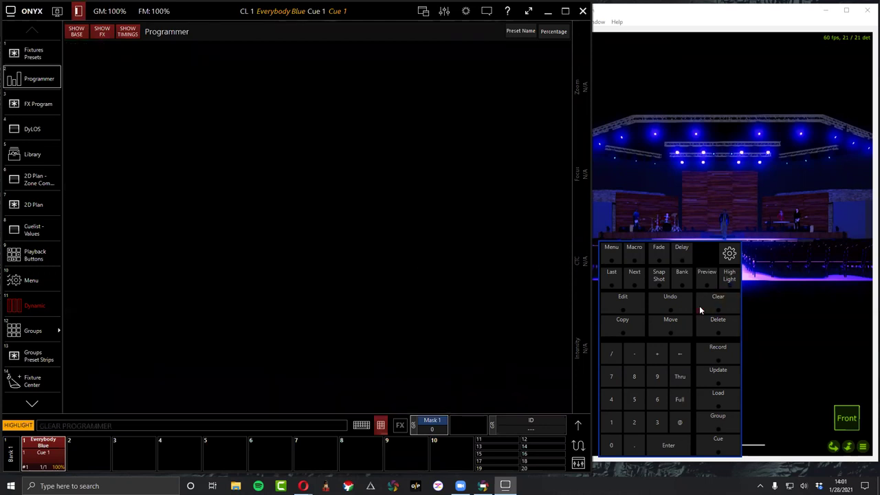
{"action": "left_click", "coordinate": [712, 397]}
{"action": "left_click", "coordinate": [712, 397]}
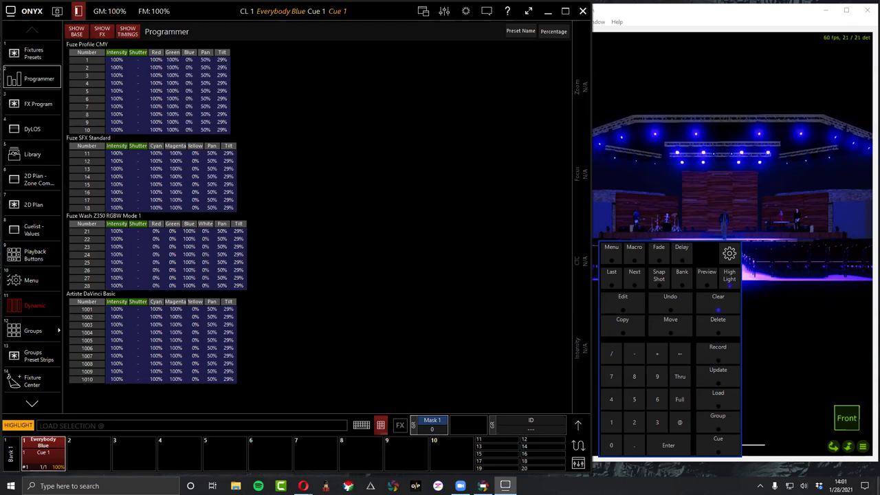
{"action": "key", "text": "alt+Tab"}
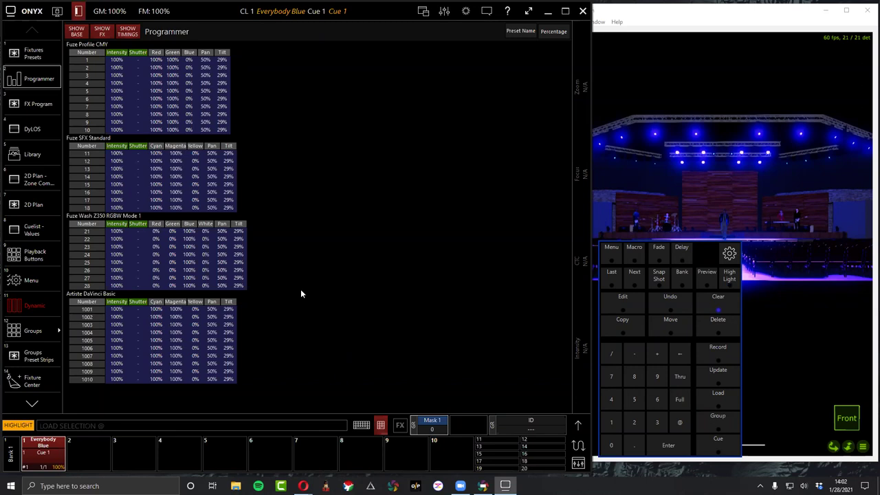
Clear the programmer, select all fixtures and load their values.
{"action": "left_click", "coordinate": [718, 298]}
{"action": "left_click", "coordinate": [717, 298]}
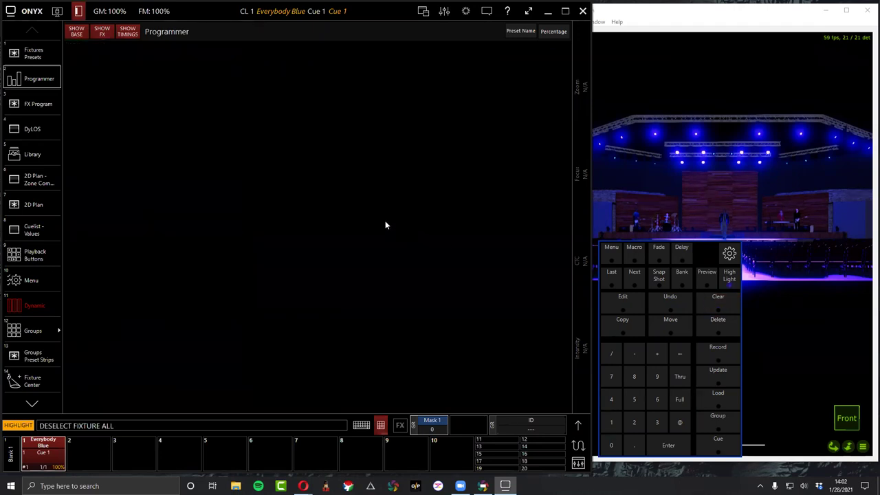
{"action": "left_click", "coordinate": [634, 445]}
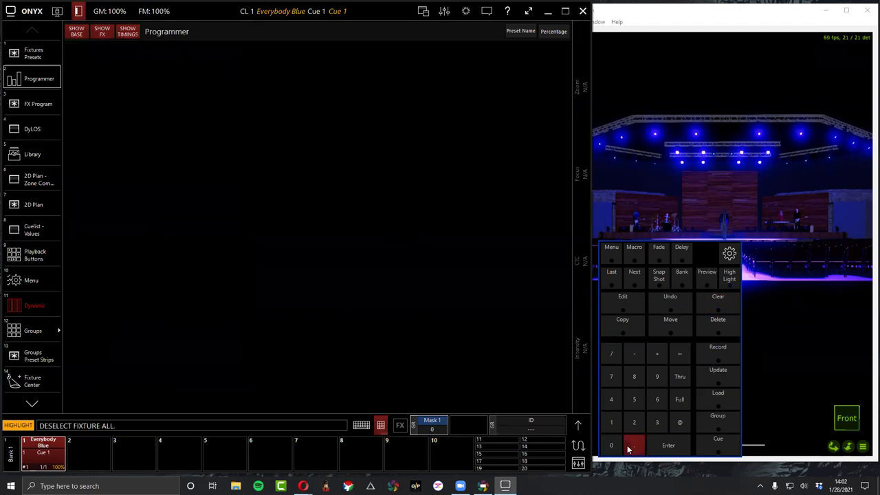
{"action": "left_click", "coordinate": [680, 353]}
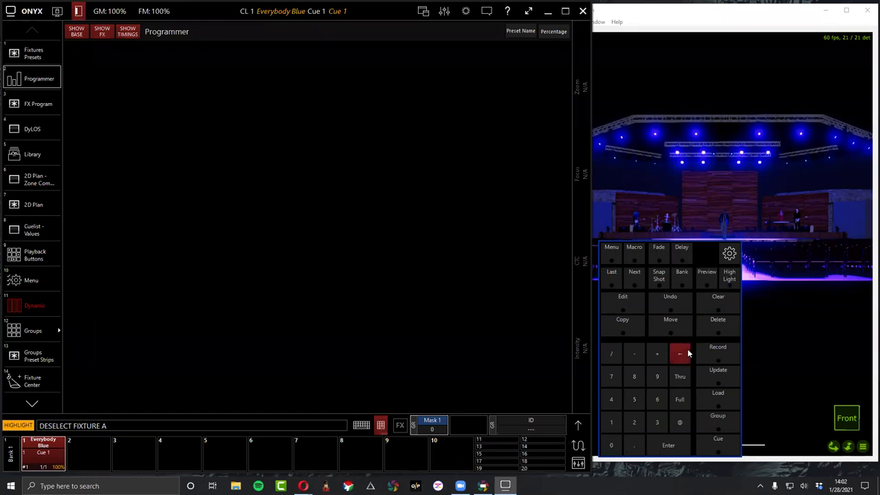
{"action": "left_click", "coordinate": [610, 445]}
{"action": "left_click", "coordinate": [709, 311]}
{"action": "left_click", "coordinate": [610, 446]}
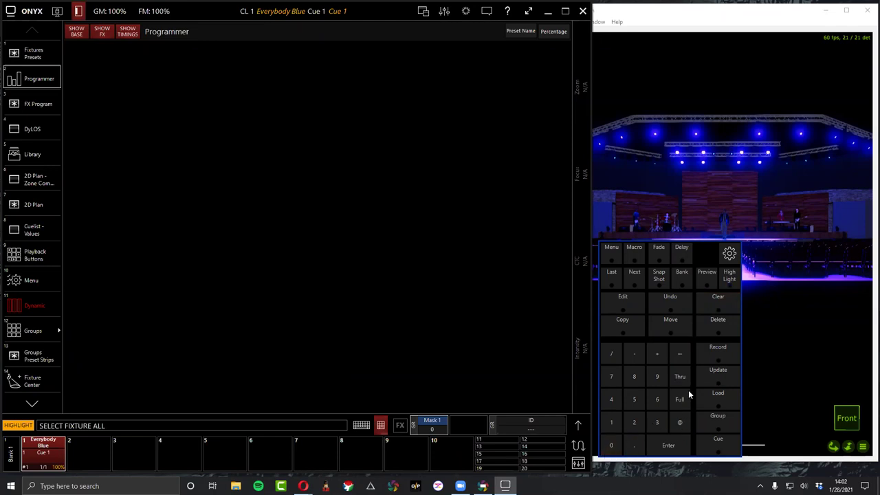
{"action": "left_click", "coordinate": [719, 395]}
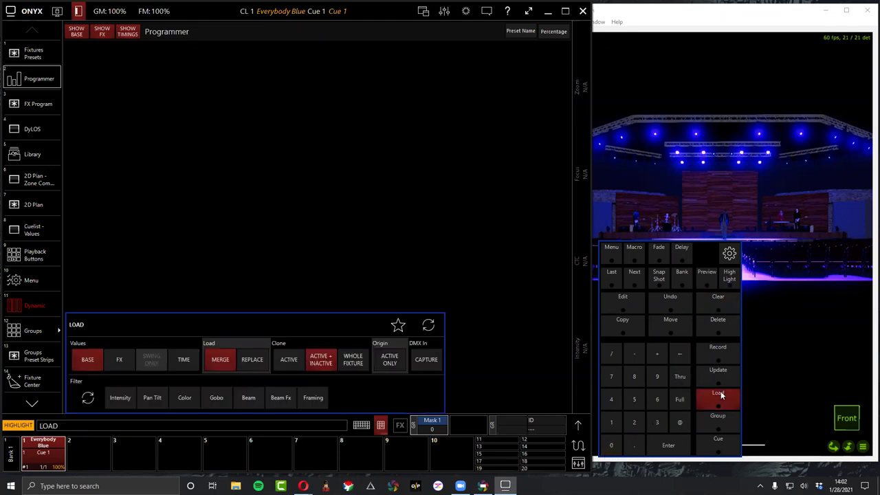
{"action": "left_click", "coordinate": [719, 394]}
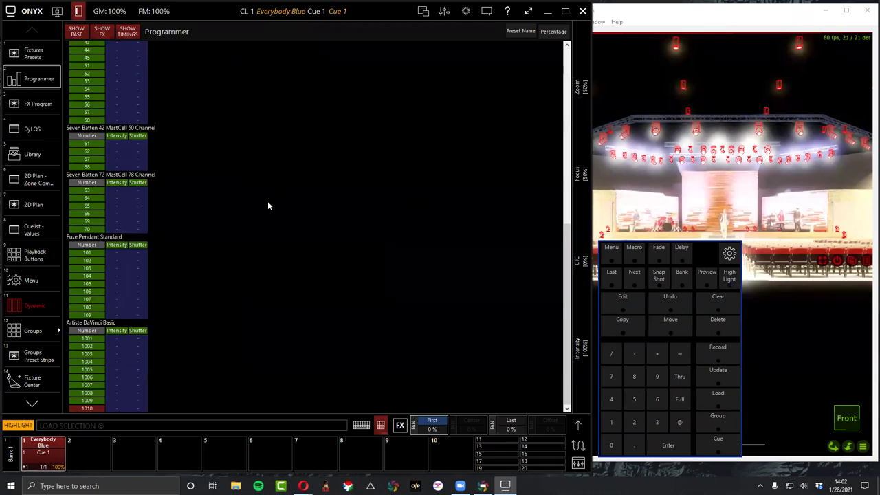
Clear, reload the playing cue's values, clear again and return to Fixtures Presets.
{"action": "left_click_drag", "start_coordinate": [566, 302], "coordinate": [565, 55]}
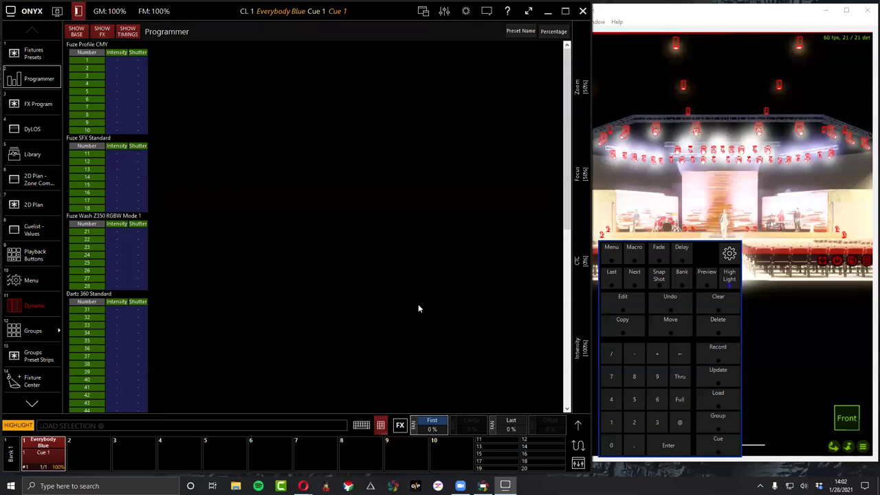
{"action": "left_click", "coordinate": [712, 305]}
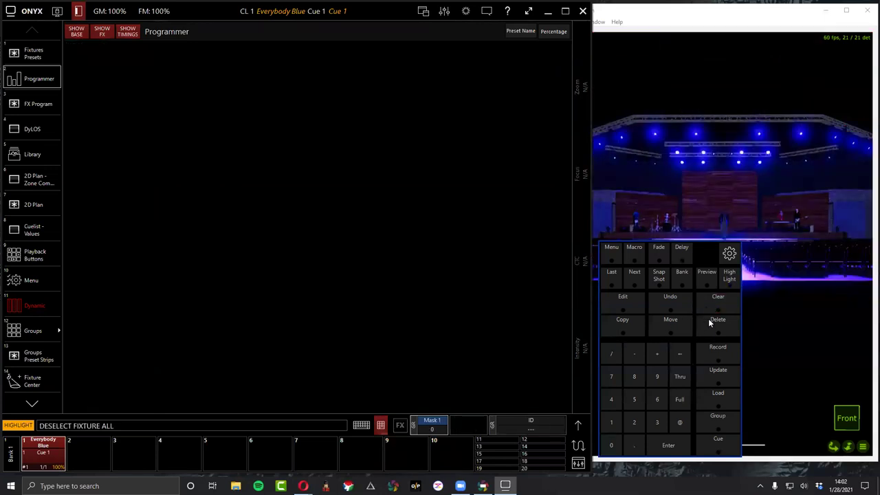
{"action": "left_click", "coordinate": [712, 398]}
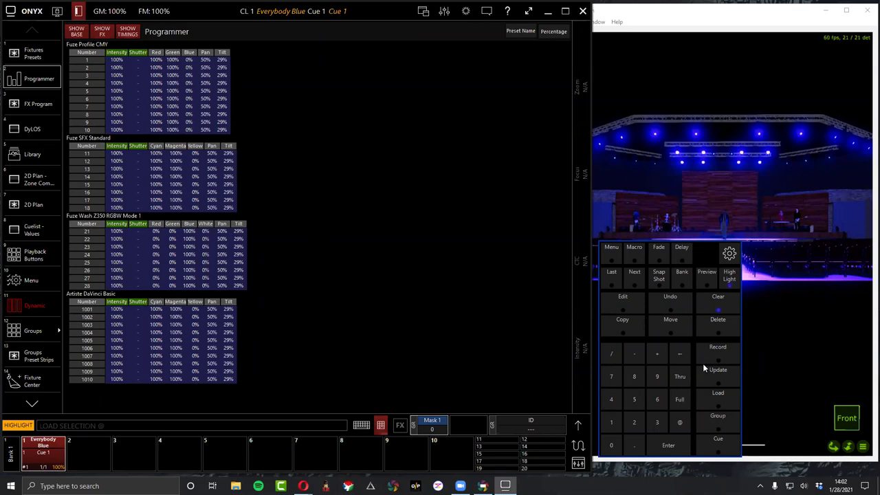
{"action": "left_click", "coordinate": [710, 306]}
{"action": "left_click", "coordinate": [710, 307]}
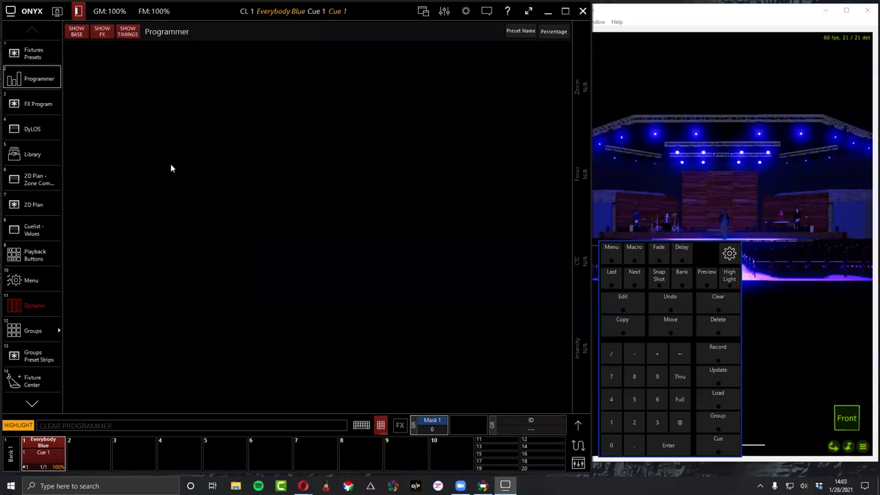
{"action": "left_click", "coordinate": [34, 53]}
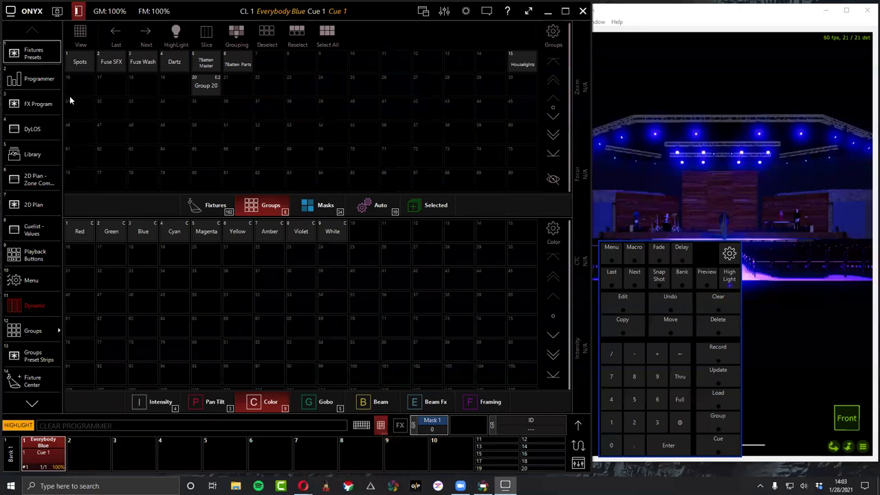
Check the Everybody Blue cue values, then open the parameter panel and select the Spots group.
{"action": "left_click", "coordinate": [35, 232]}
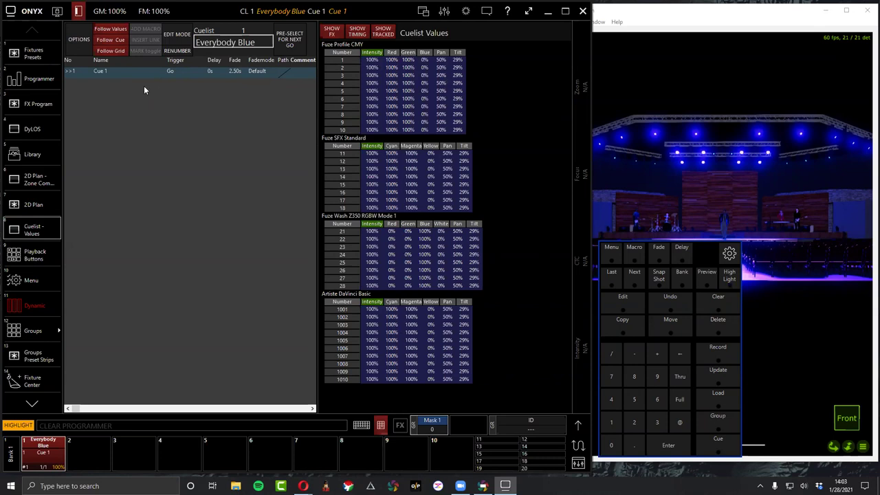
{"action": "left_click", "coordinate": [40, 59]}
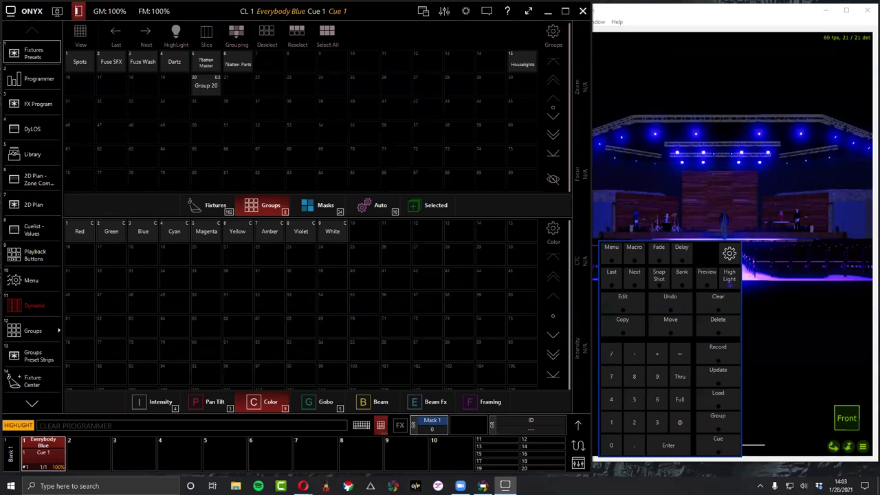
{"action": "left_click", "coordinate": [579, 424]}
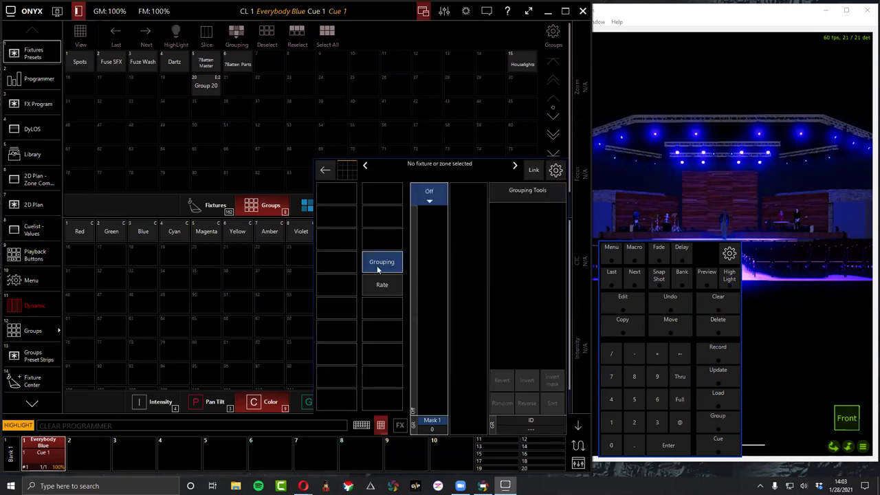
{"action": "left_click", "coordinate": [81, 63]}
Load the cue's colour values for the selected Spots into the programmer.
{"action": "left_click", "coordinate": [339, 241]}
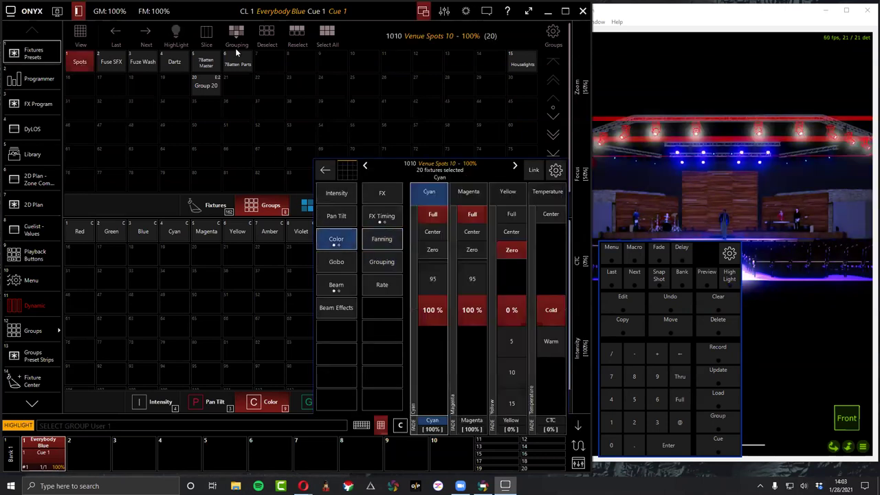
{"action": "left_click", "coordinate": [28, 80]}
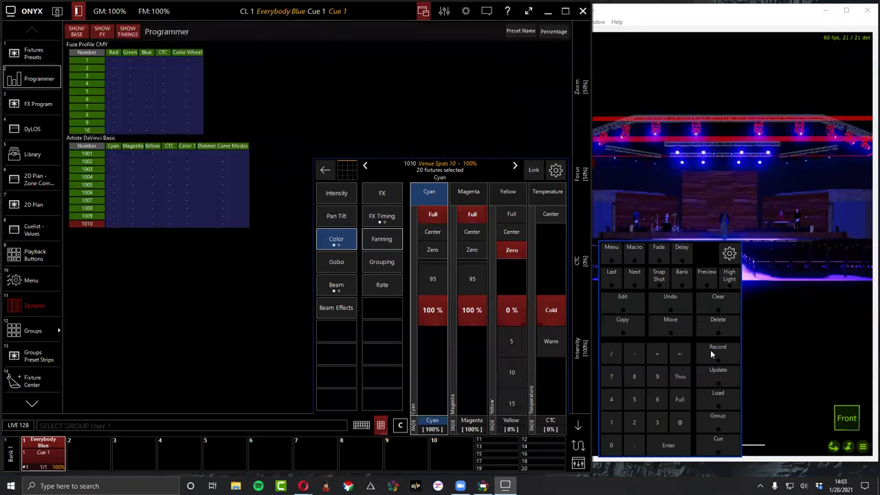
{"action": "left_click", "coordinate": [727, 398]}
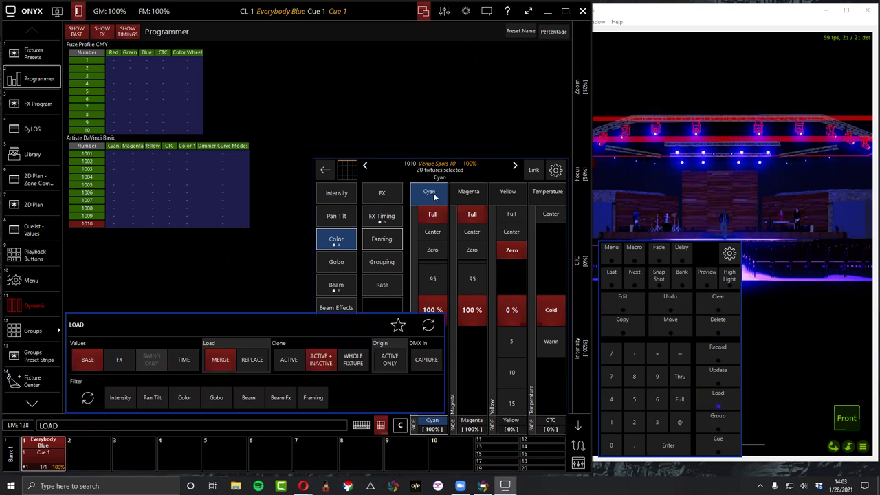
{"action": "left_click", "coordinate": [335, 244]}
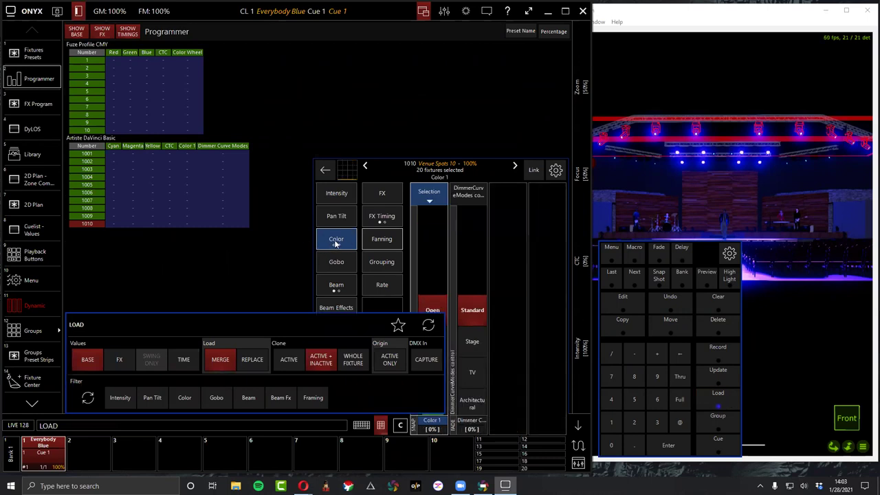
{"action": "right_click", "coordinate": [335, 240]}
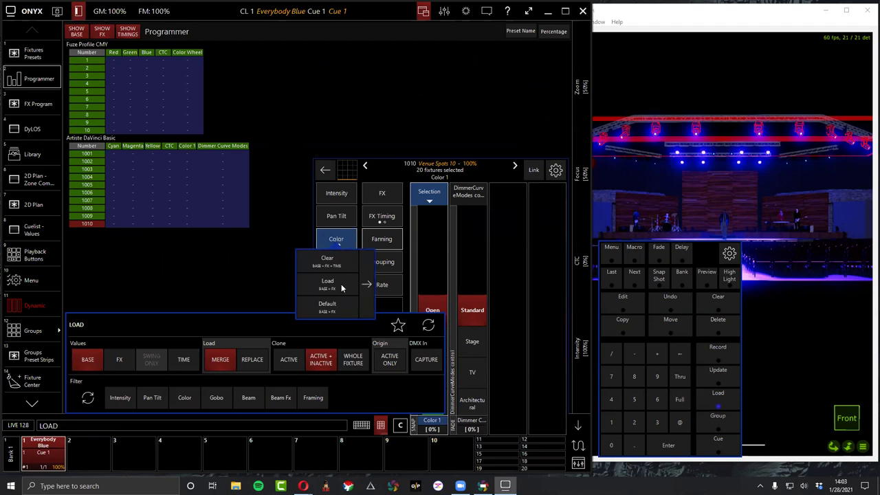
{"action": "left_click", "coordinate": [341, 284]}
Dismiss the colour options and clear the entire programmer.
{"action": "right_click", "coordinate": [342, 242]}
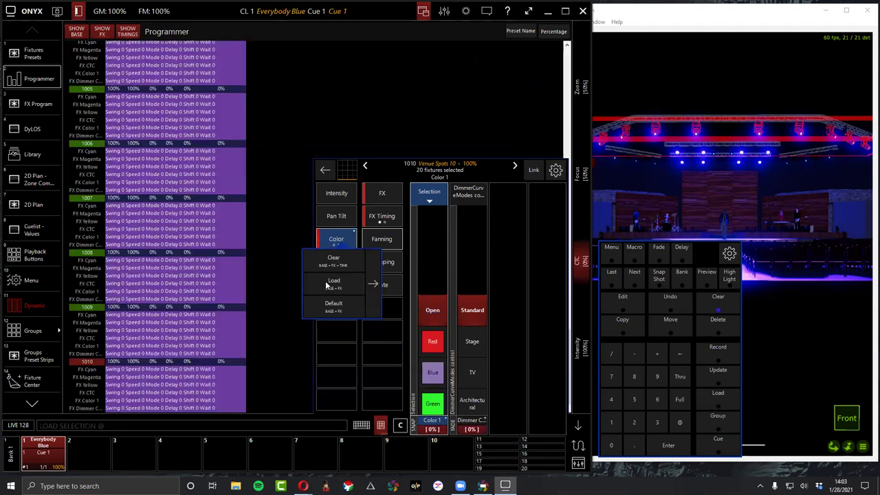
{"action": "left_click", "coordinate": [339, 237]}
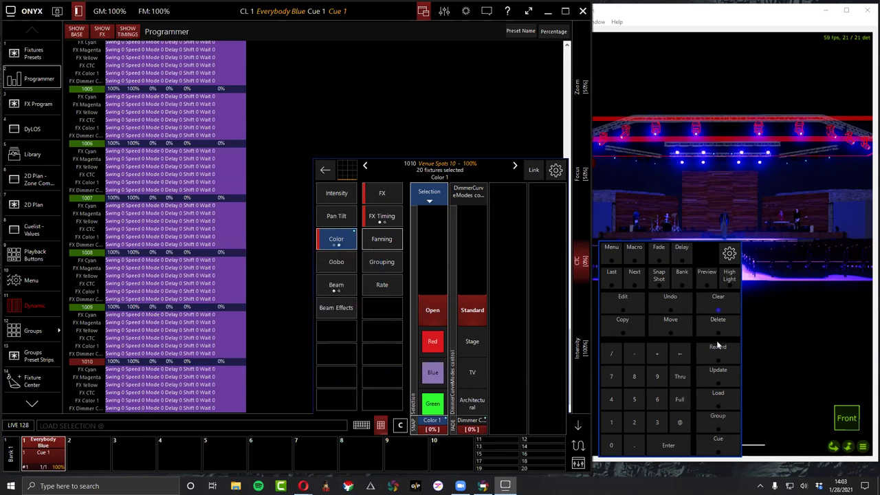
{"action": "left_click", "coordinate": [708, 292]}
{"action": "left_click", "coordinate": [708, 292]}
{"action": "key", "text": "1"}
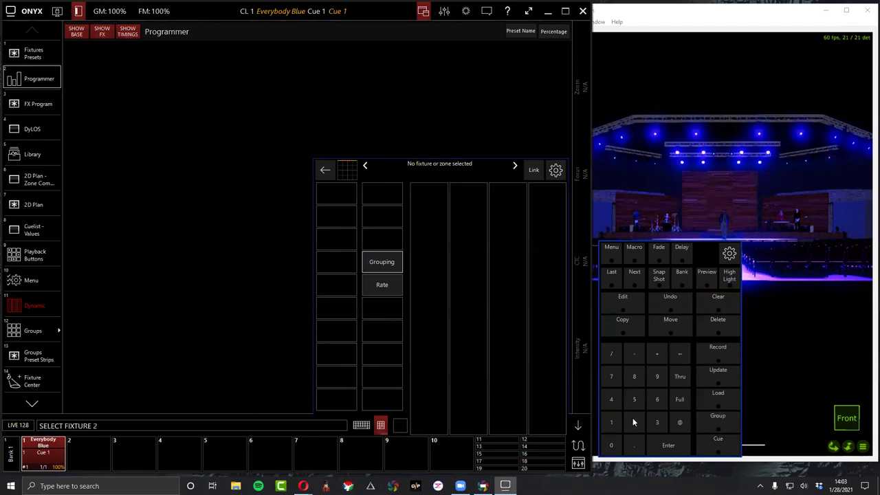
Select fixture 1 and load only group 1's intensity values from the cue: 100% intensity, 18% shutter.
{"action": "left_click", "coordinate": [679, 353]}
{"action": "left_click", "coordinate": [611, 422]}
{"action": "left_click", "coordinate": [668, 445]}
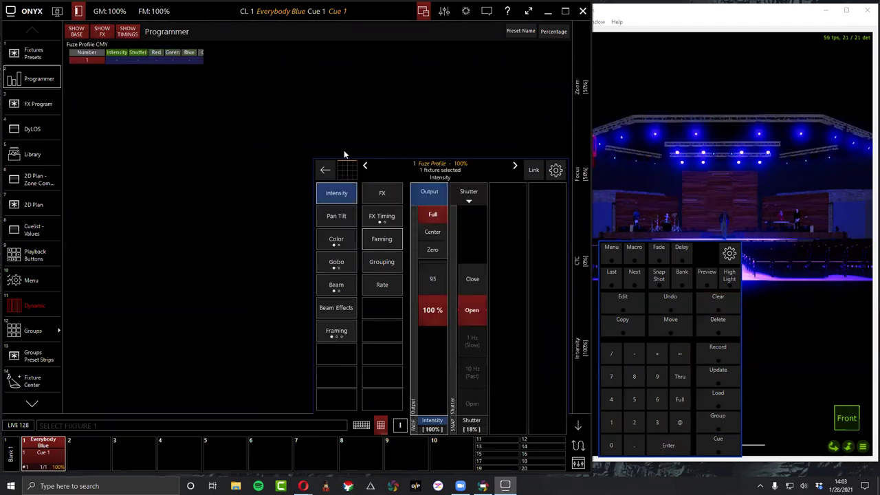
{"action": "left_click", "coordinate": [715, 394]}
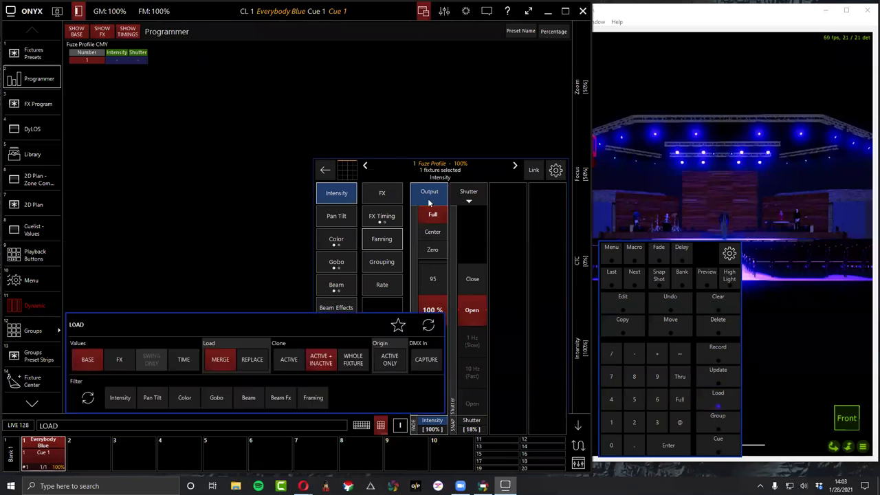
{"action": "left_click", "coordinate": [114, 400]}
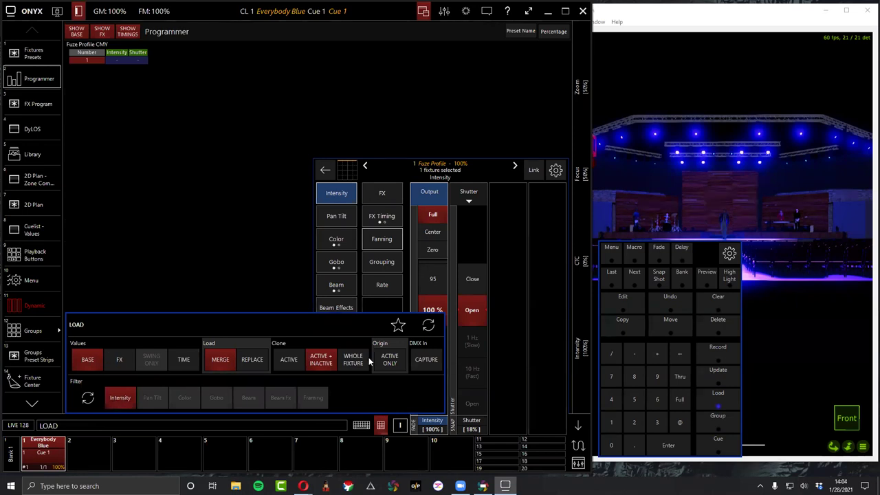
{"action": "left_click", "coordinate": [718, 417]}
{"action": "left_click", "coordinate": [621, 424]}
{"action": "left_click", "coordinate": [670, 446]}
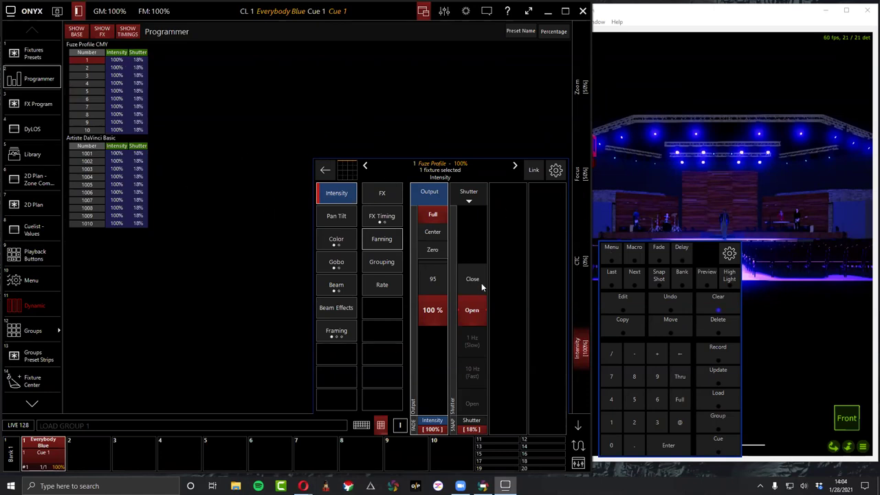
Load fixture 1's pan and tilt values from the cue, giving Tilt 29%.
{"action": "right_click", "coordinate": [331, 187]}
{"action": "left_click", "coordinate": [331, 188]}
{"action": "left_click", "coordinate": [354, 216]}
{"action": "right_click", "coordinate": [465, 190]}
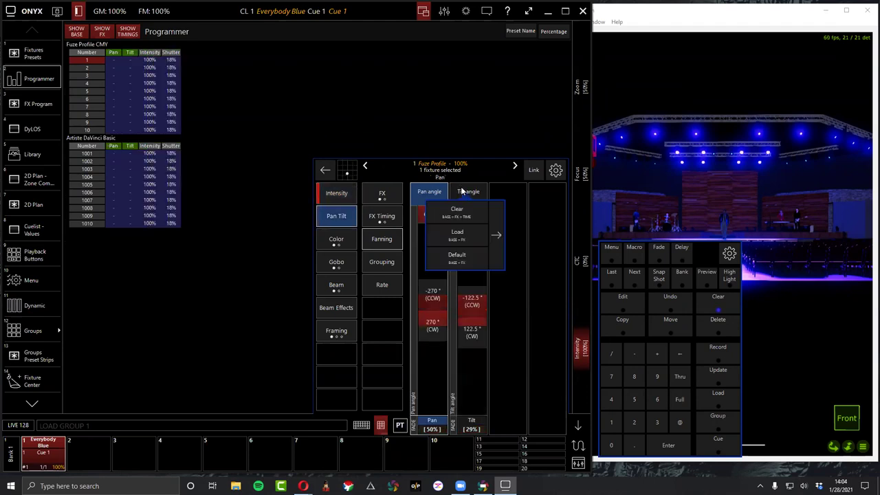
{"action": "left_click", "coordinate": [467, 236]}
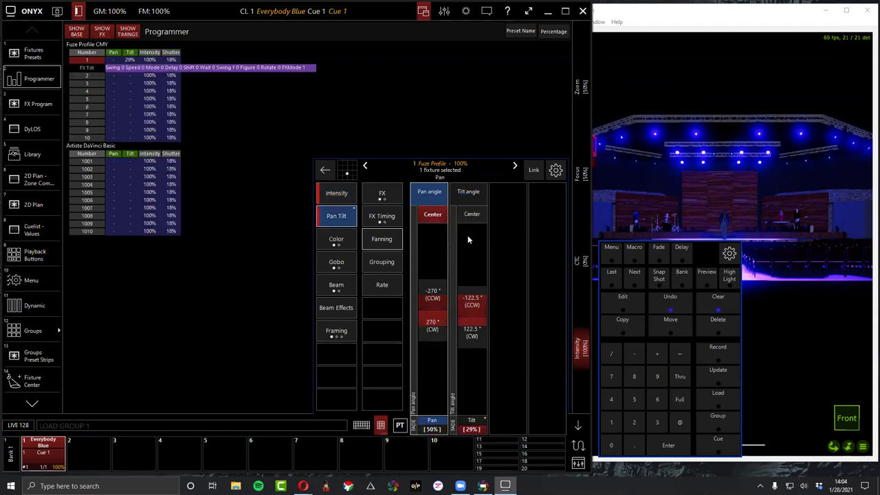
Toggle the FX, Base and Time load options, then clear the whole programmer.
{"action": "key", "text": "l"}
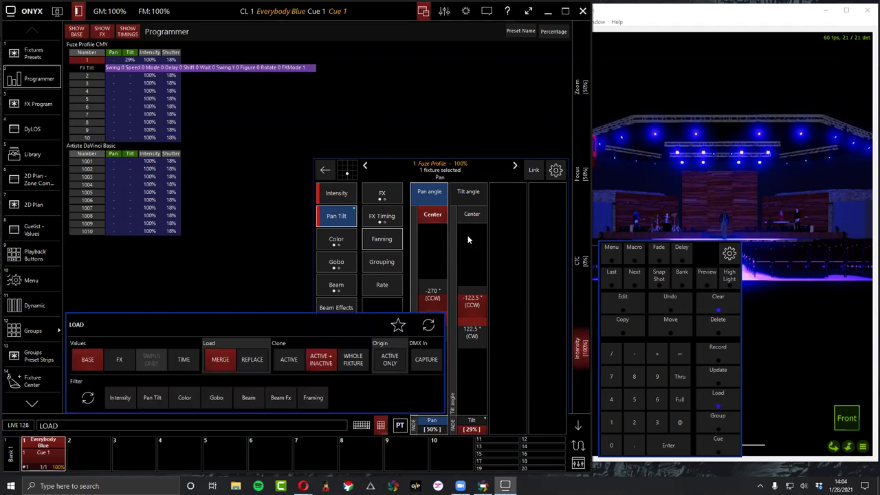
{"action": "left_click", "coordinate": [468, 193]}
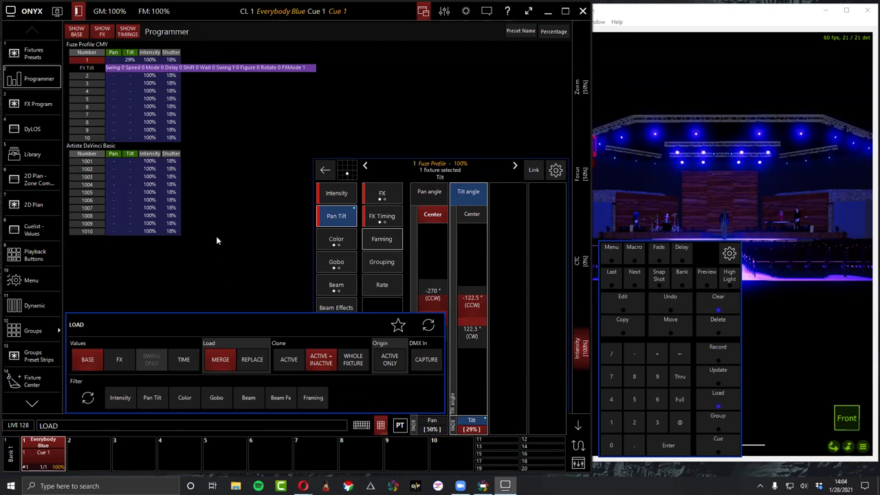
{"action": "left_click", "coordinate": [116, 354]}
{"action": "left_click", "coordinate": [91, 358]}
{"action": "left_click", "coordinate": [193, 352]}
{"action": "left_click", "coordinate": [723, 307]}
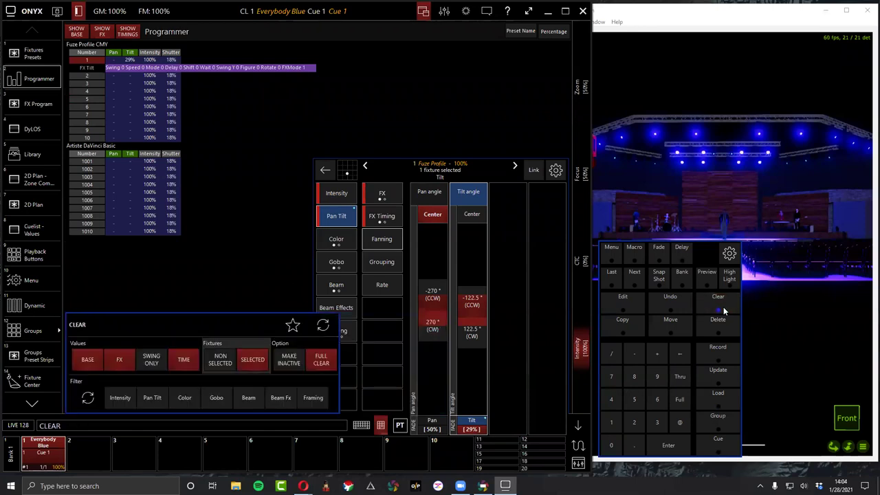
{"action": "left_click", "coordinate": [722, 306]}
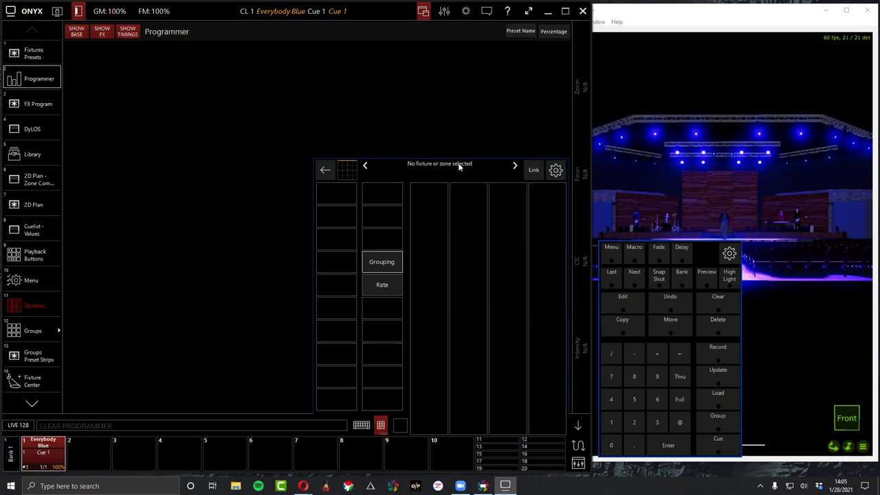
{"action": "left_click", "coordinate": [715, 395]}
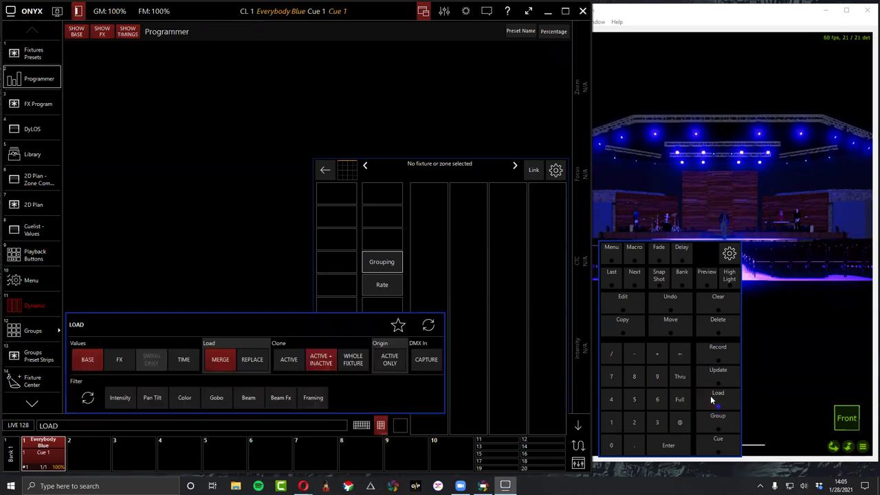
{"action": "left_click", "coordinate": [610, 422]}
{"action": "left_click", "coordinate": [671, 378]}
{"action": "left_click", "coordinate": [615, 424]}
{"action": "left_click", "coordinate": [612, 446]}
{"action": "left_click", "coordinate": [679, 422]}
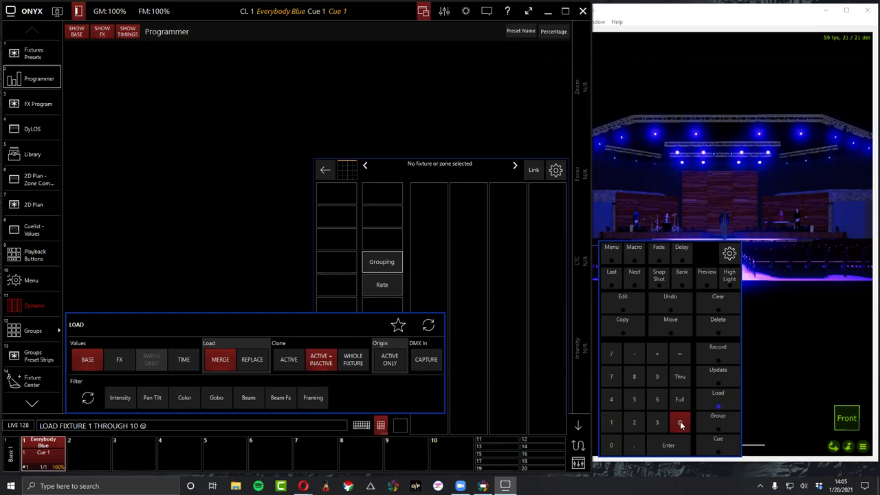
{"action": "left_click", "coordinate": [653, 399]}
{"action": "left_click", "coordinate": [612, 420]}
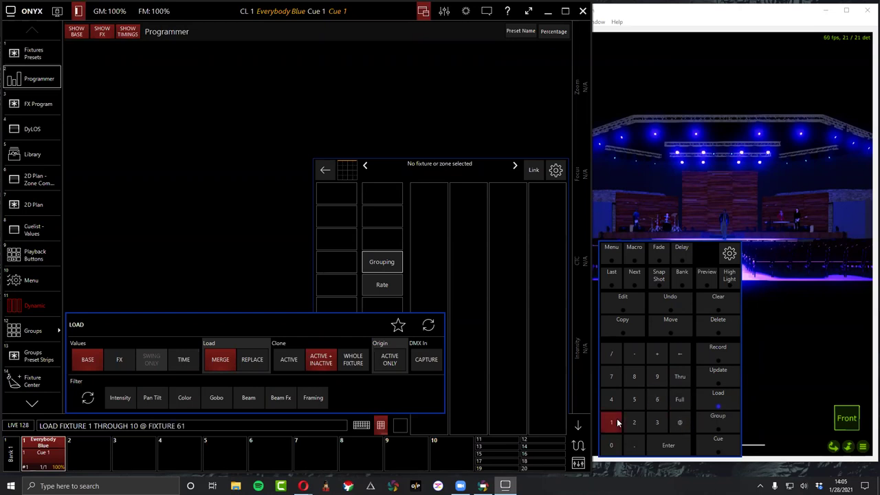
{"action": "left_click", "coordinate": [674, 379]}
{"action": "left_click", "coordinate": [611, 378]}
{"action": "left_click", "coordinate": [611, 445]}
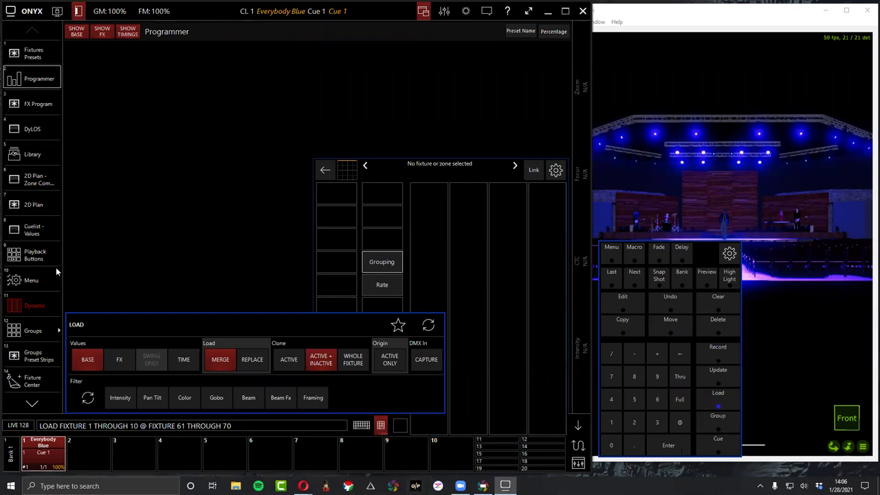
{"action": "left_click", "coordinate": [115, 369]}
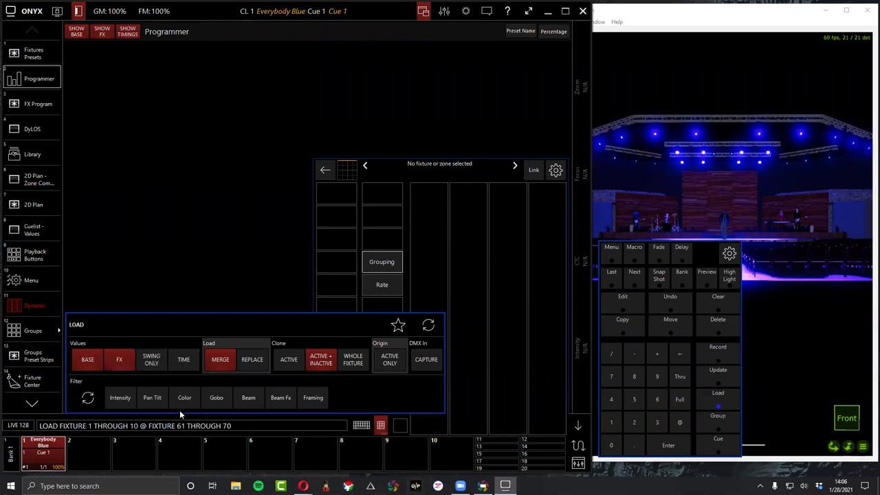
{"action": "left_click", "coordinate": [125, 360]}
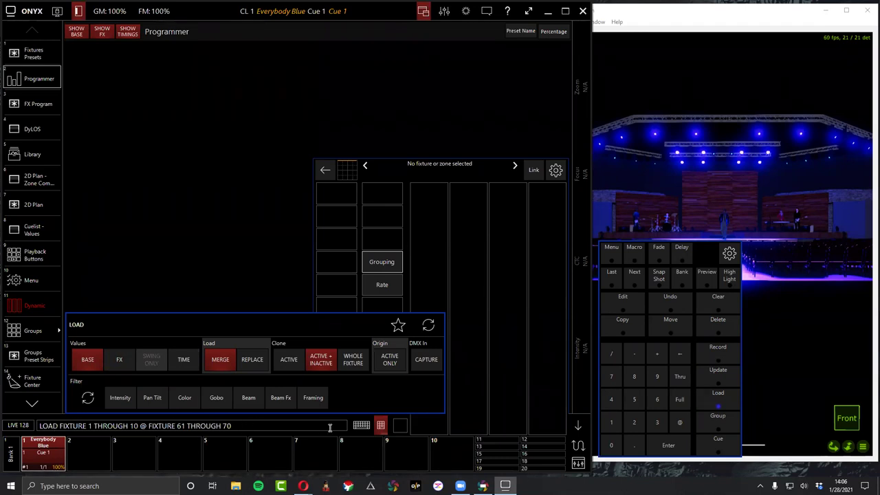
{"action": "key", "text": "Return"}
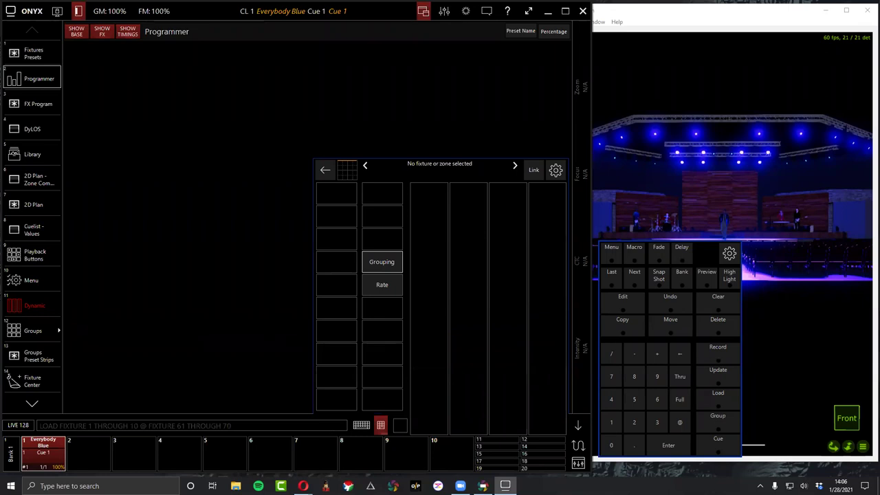
{"action": "left_click", "coordinate": [33, 53]}
{"action": "left_click", "coordinate": [29, 85]}
{"action": "left_click", "coordinate": [714, 388]}
{"action": "left_click", "coordinate": [618, 426]}
{"action": "left_click", "coordinate": [677, 421]}
{"action": "left_click", "coordinate": [654, 401]}
{"action": "left_click", "coordinate": [605, 427]}
{"action": "left_click", "coordinate": [664, 445]}
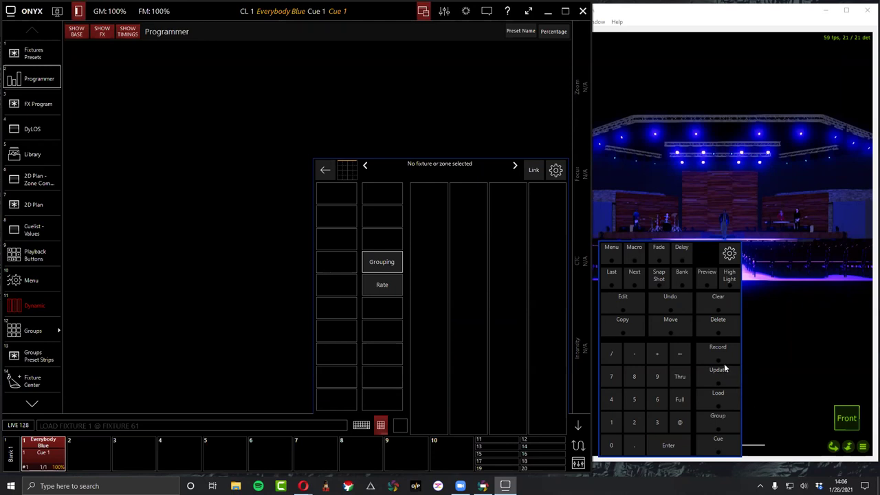
{"action": "left_click", "coordinate": [716, 426]}
{"action": "left_click", "coordinate": [611, 422]}
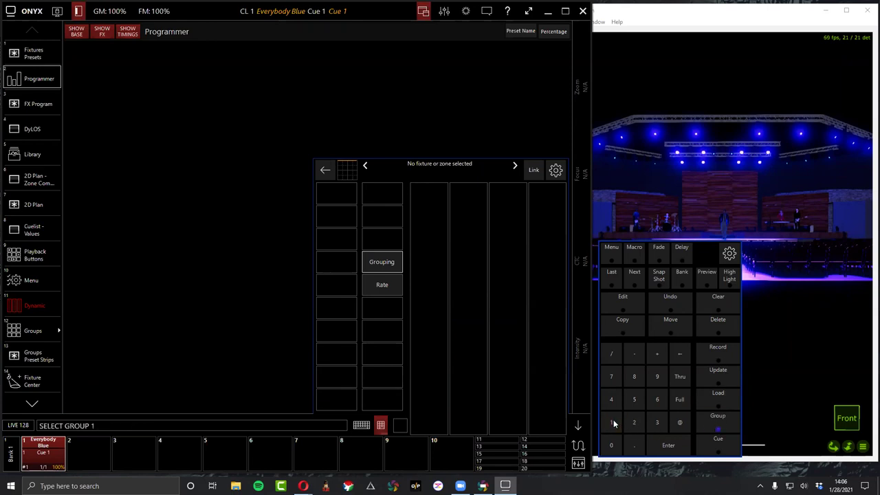
{"action": "left_click", "coordinate": [718, 394]}
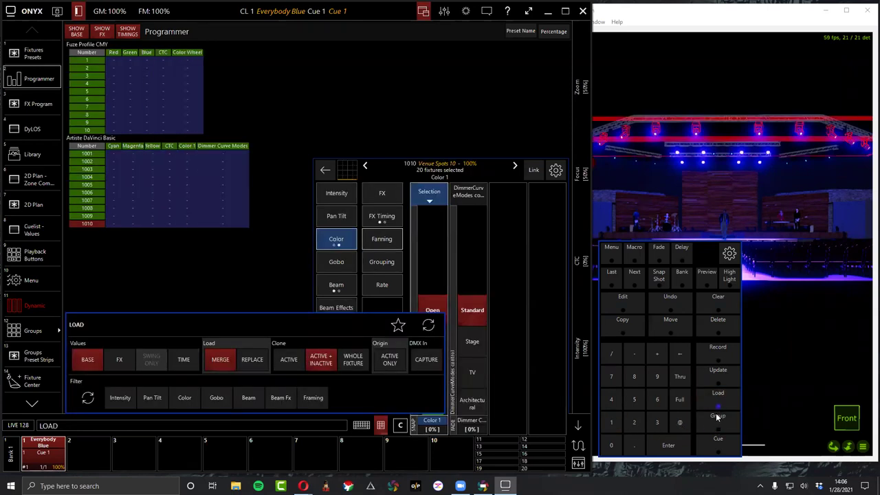
{"action": "left_click", "coordinate": [678, 422]}
{"action": "left_click", "coordinate": [705, 422]}
{"action": "left_click", "coordinate": [658, 425]}
{"action": "left_click", "coordinate": [664, 448]}
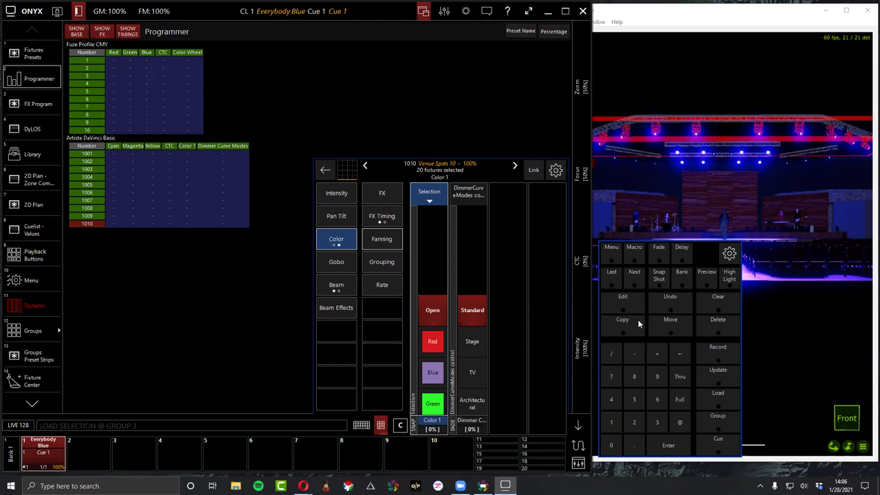
{"action": "left_click", "coordinate": [712, 304]}
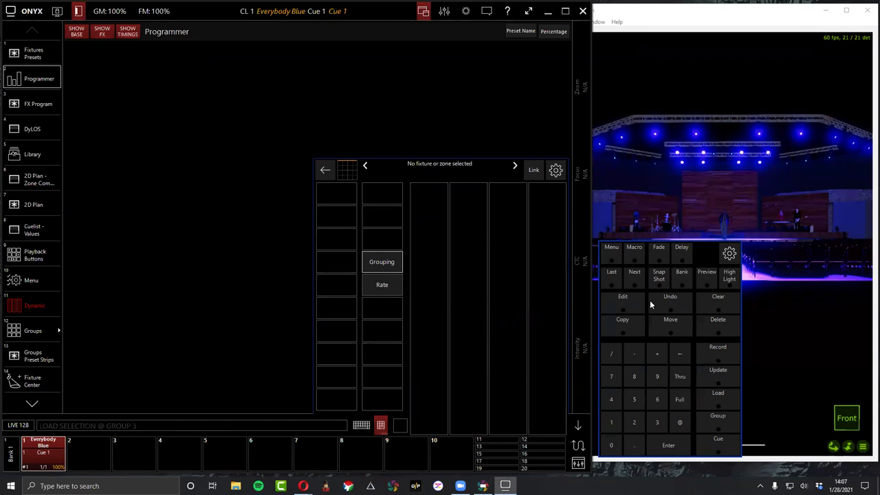
Load 1 Thru 10 @ Cue 1, giving Fuze Profiles 1–10 Pan 50%, Tilt 29%, Intensity 100%.
{"action": "left_click", "coordinate": [712, 393]}
{"action": "left_click", "coordinate": [611, 422]}
{"action": "left_click", "coordinate": [679, 376]}
{"action": "left_click", "coordinate": [616, 422]}
{"action": "left_click", "coordinate": [613, 445]}
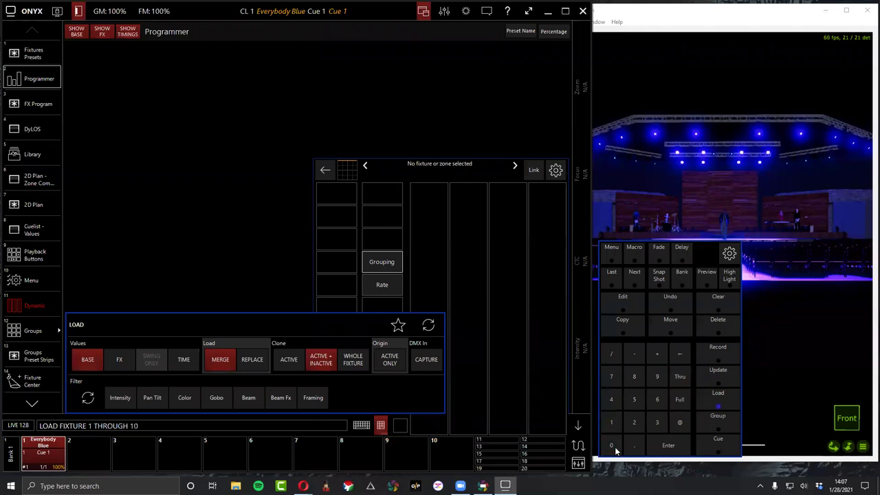
{"action": "left_click", "coordinate": [679, 423]}
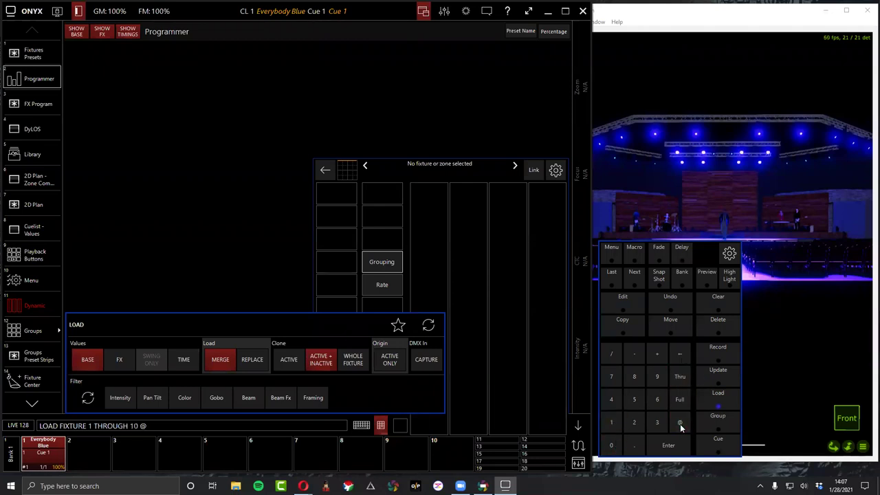
{"action": "left_click", "coordinate": [714, 445]}
{"action": "left_click", "coordinate": [611, 425]}
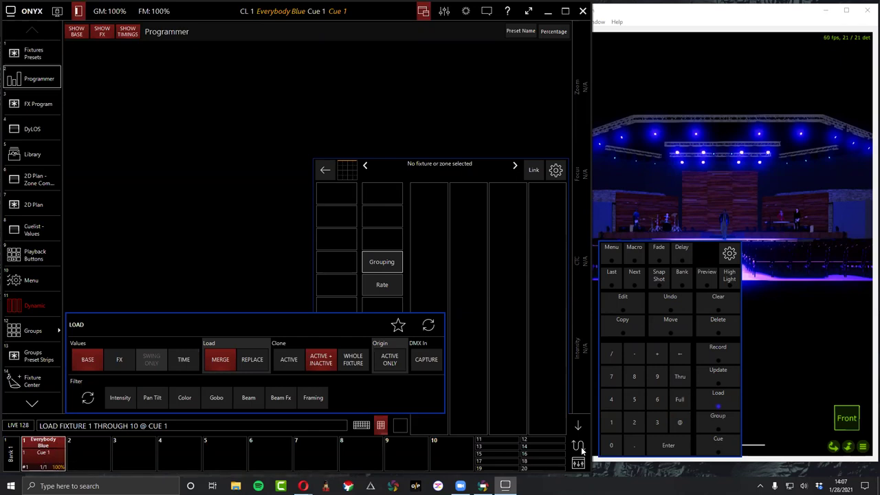
{"action": "left_click", "coordinate": [664, 443]}
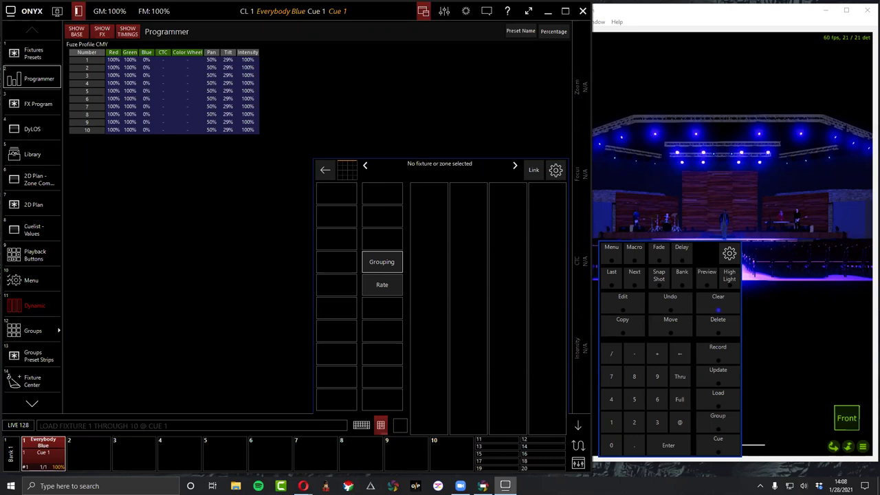
{"action": "left_click", "coordinate": [29, 55]}
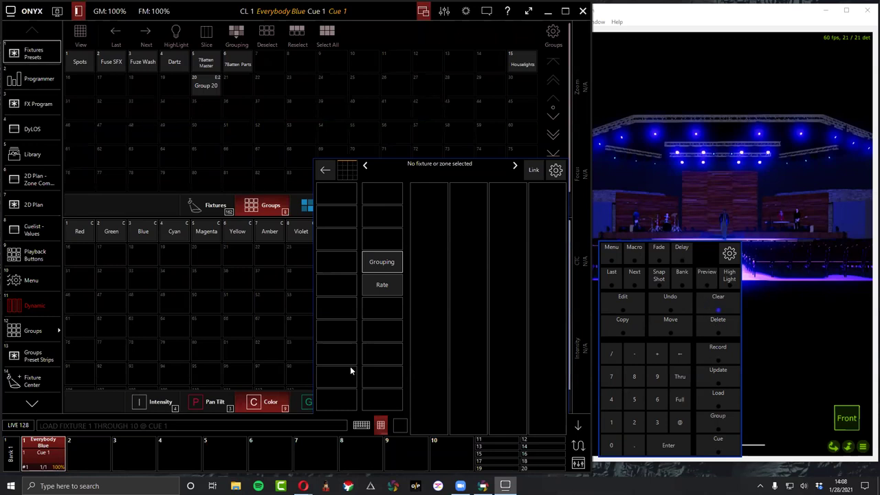
Apply the Blue then Cyan presets, record the look as Cue 2, and play it.
{"action": "left_click", "coordinate": [143, 231]}
{"action": "left_click", "coordinate": [174, 230]}
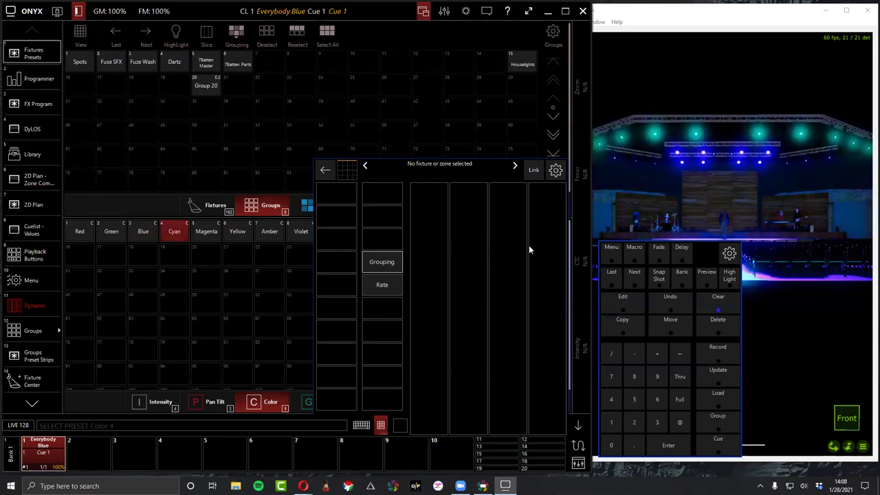
{"action": "left_click", "coordinate": [713, 360]}
{"action": "key", "text": "Return"}
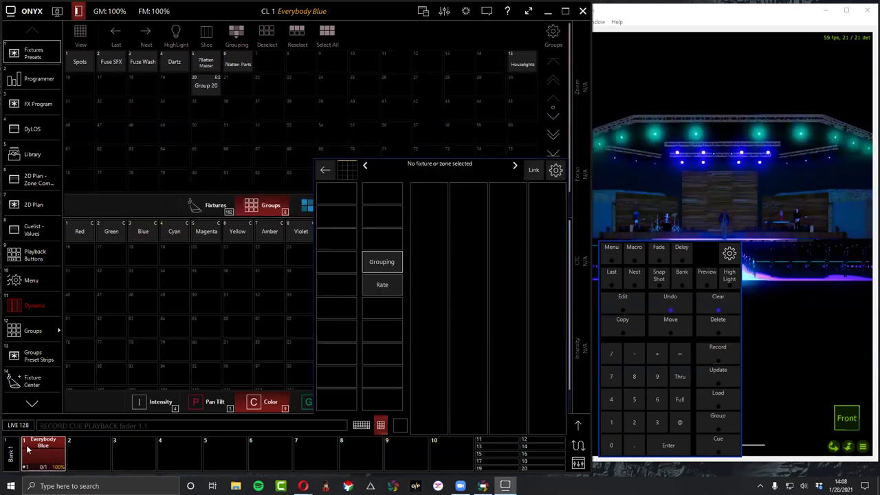
{"action": "left_click", "coordinate": [52, 462]}
{"action": "left_click", "coordinate": [35, 303]}
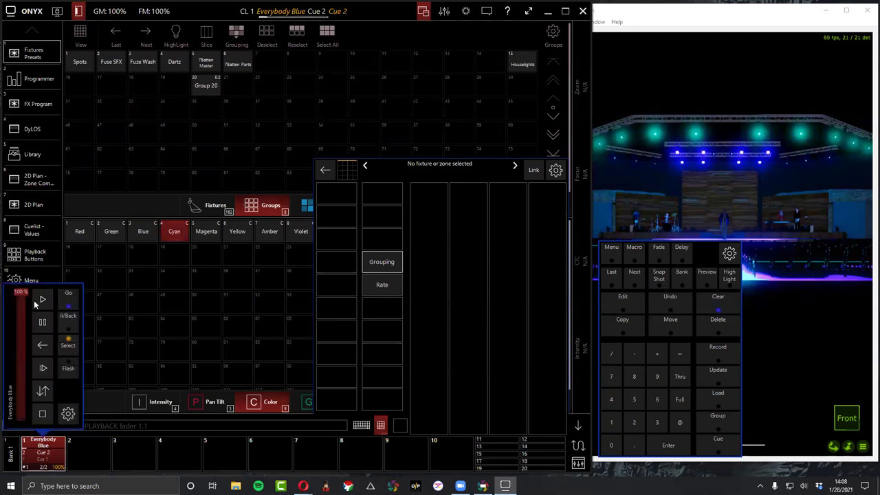
Clear the programmer and load fixtures 1 Thru 10 @ Cue 1.
{"action": "left_click", "coordinate": [703, 297]}
{"action": "left_click", "coordinate": [705, 297]}
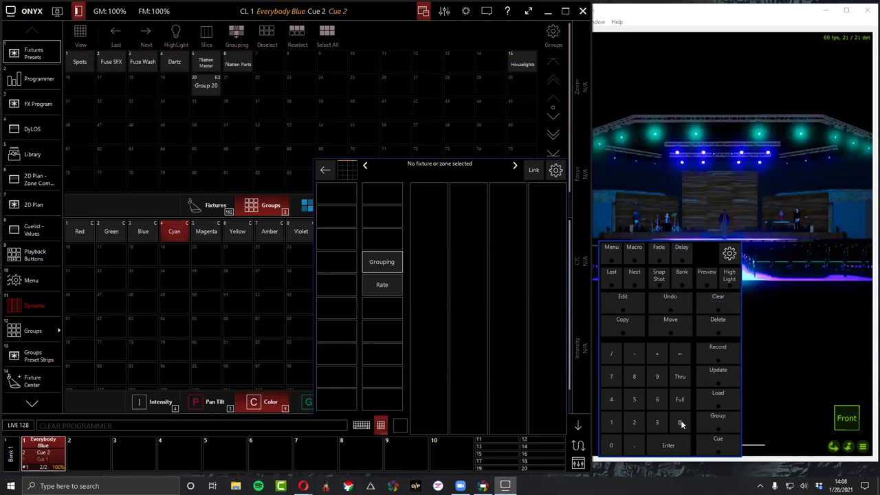
{"action": "left_click", "coordinate": [717, 394]}
{"action": "left_click", "coordinate": [607, 425]}
{"action": "left_click", "coordinate": [679, 377]}
{"action": "left_click", "coordinate": [611, 422]}
{"action": "left_click", "coordinate": [610, 445]}
{"action": "left_click", "coordinate": [680, 423]}
{"action": "left_click", "coordinate": [703, 440]}
{"action": "left_click", "coordinate": [617, 425]}
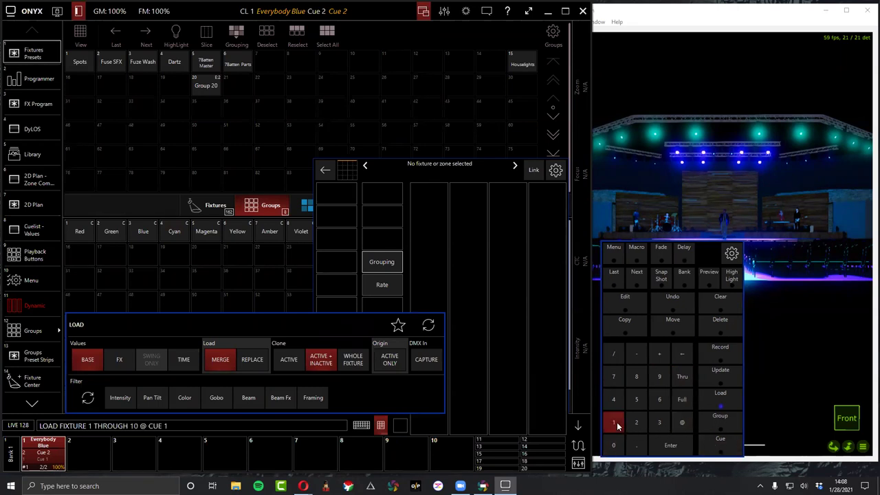
{"action": "left_click", "coordinate": [661, 446]}
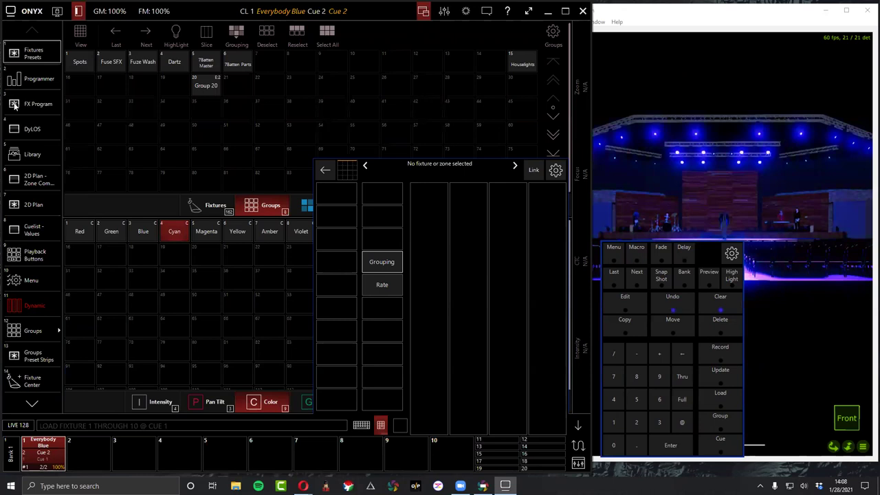
Review the loaded values on the Programmer sheet, then return to Fixtures Presets.
{"action": "left_click", "coordinate": [20, 83]}
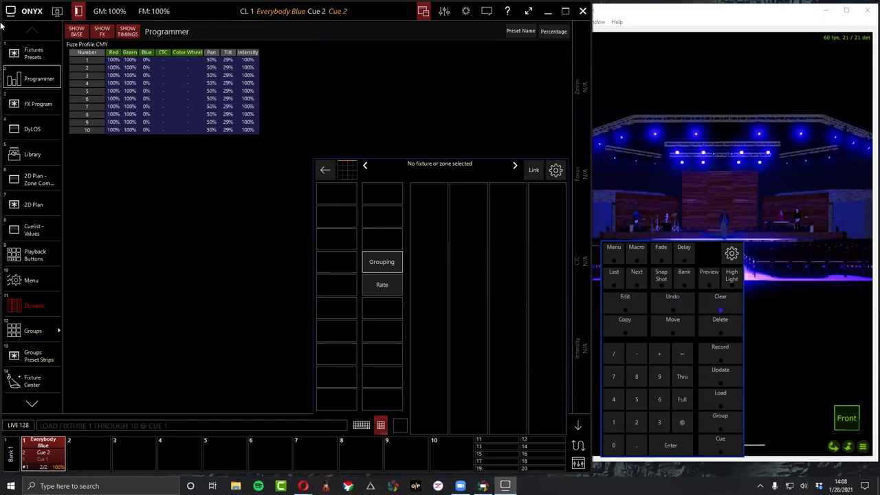
{"action": "left_click", "coordinate": [22, 48]}
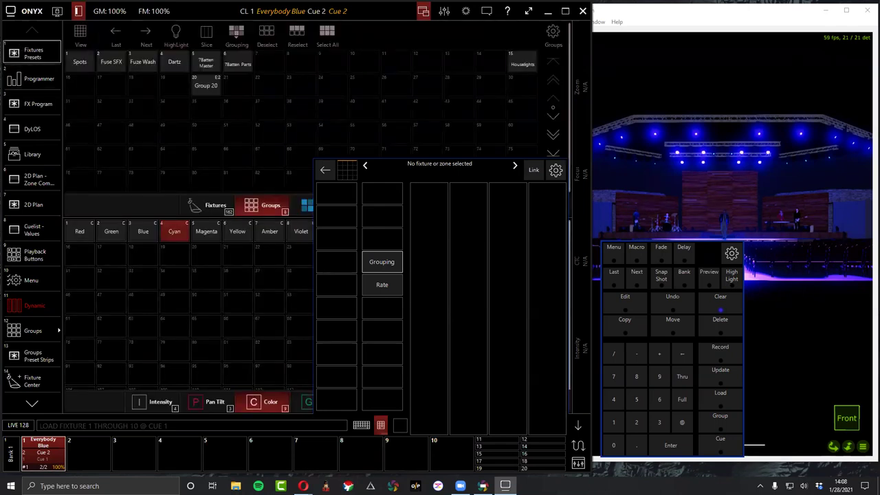
{"action": "key", "text": "alt+Tab"}
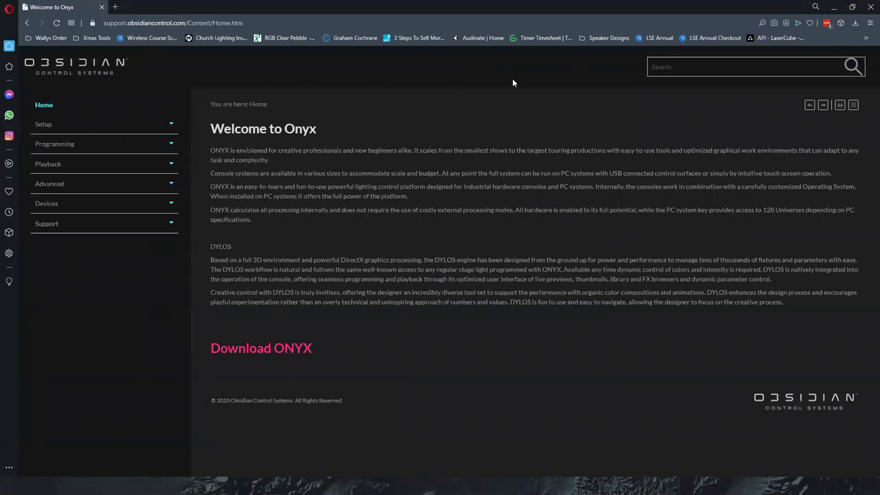
Search the manual for 'LOAD' and open the 'Using the Load Command' article.
{"action": "left_click", "coordinate": [665, 66]}
{"action": "type", "text": "LOAD"}
{"action": "key", "text": "Return"}
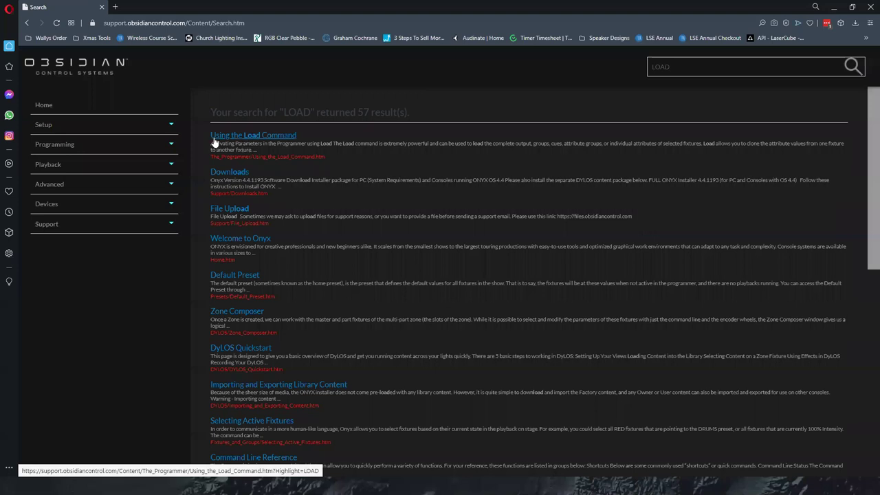
{"action": "left_click", "coordinate": [233, 136]}
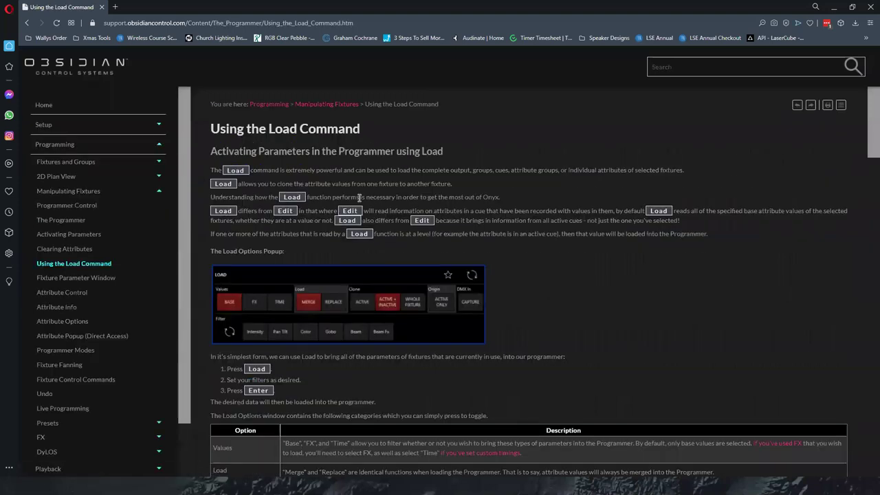
{"action": "scroll", "coordinate": [379, 183], "scroll_direction": "down", "scroll_amount": 3}
{"action": "scroll", "coordinate": [379, 184], "scroll_direction": "down", "scroll_amount": 4}
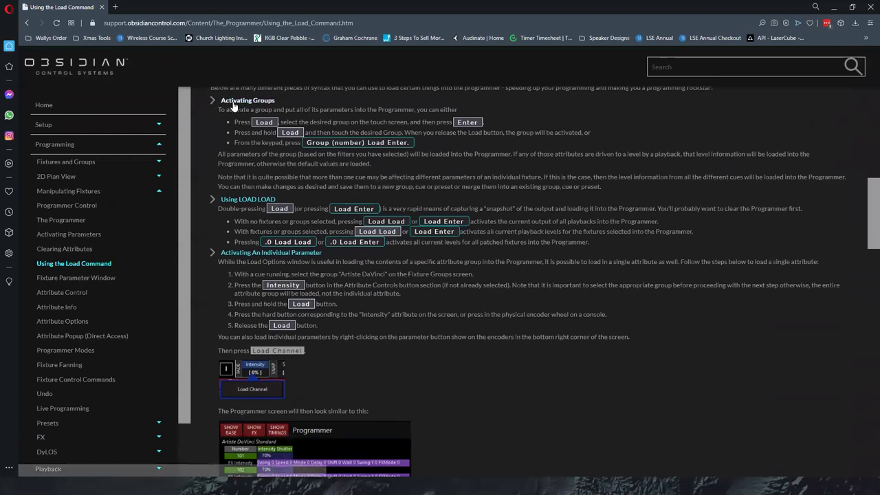
Collapse and re-expand the Activating Groups and Using LOAD LOAD sections, read on, then close the browser.
{"action": "left_click", "coordinate": [233, 103]}
{"action": "left_click", "coordinate": [236, 110]}
{"action": "left_click", "coordinate": [240, 109]}
{"action": "left_click", "coordinate": [242, 101]}
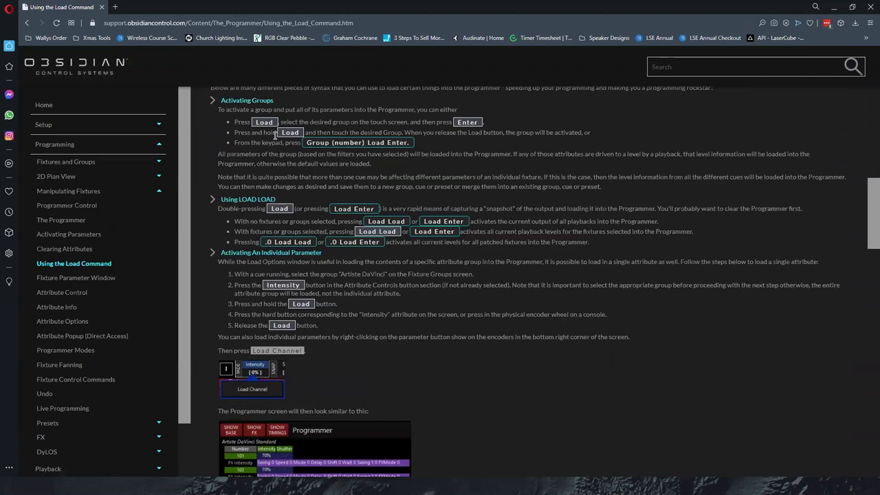
{"action": "scroll", "coordinate": [460, 208], "scroll_direction": "down", "scroll_amount": 7}
{"action": "scroll", "coordinate": [459, 208], "scroll_direction": "down", "scroll_amount": 4}
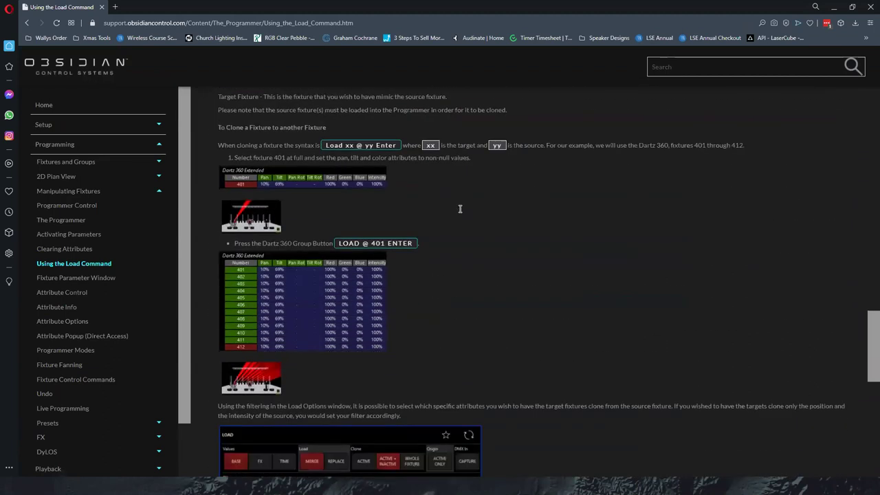
{"action": "scroll", "coordinate": [460, 212], "scroll_direction": "down", "scroll_amount": 7}
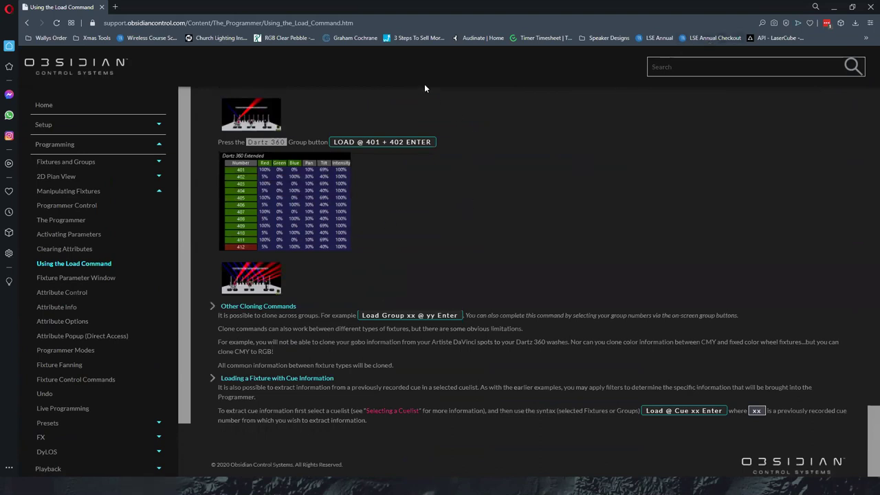
{"action": "left_click", "coordinate": [101, 7]}
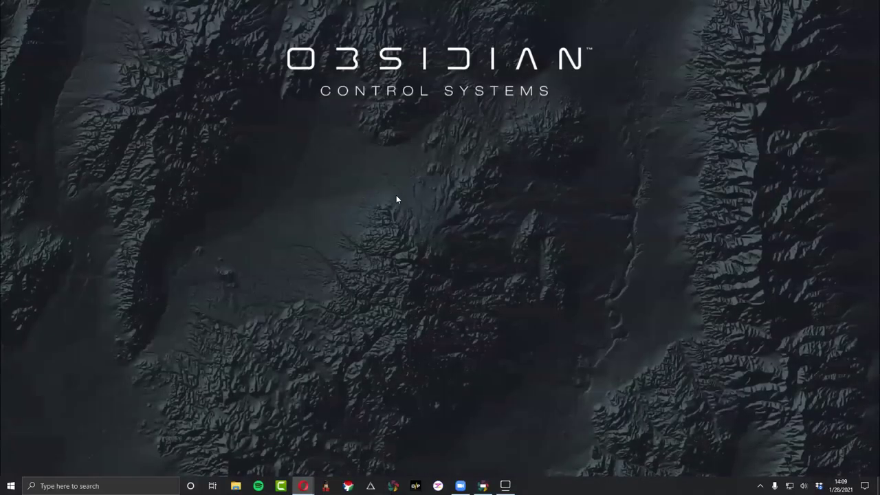
Switch between the ONYX console and the Onyx Demo System visualizer, ending on ONYX.
{"action": "key", "text": "alt+Tab"}
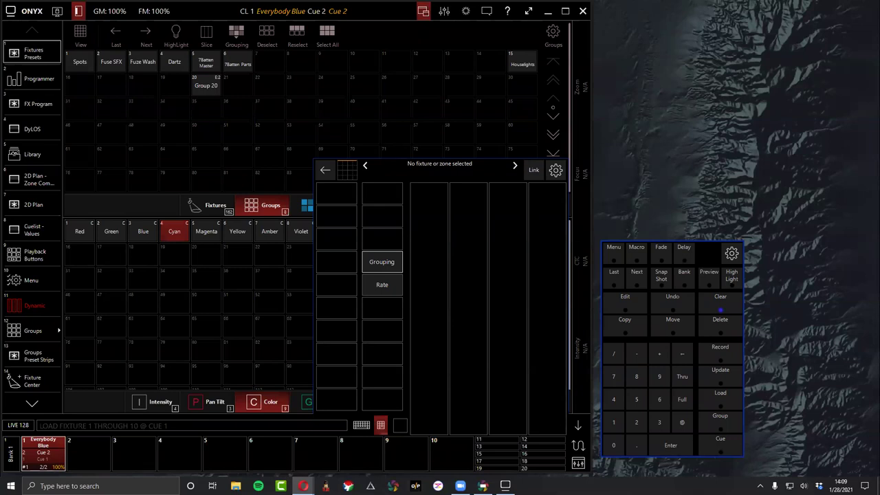
{"action": "key", "text": "alt+Tab"}
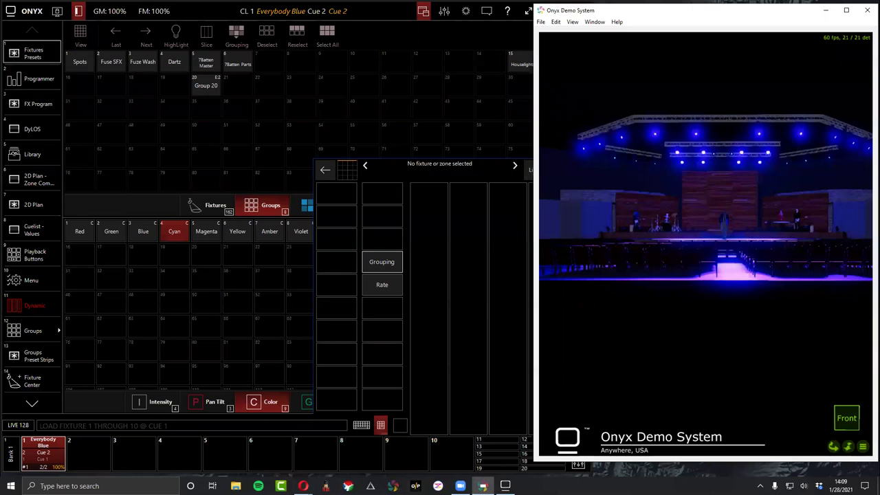
{"action": "key", "text": "alt+Tab"}
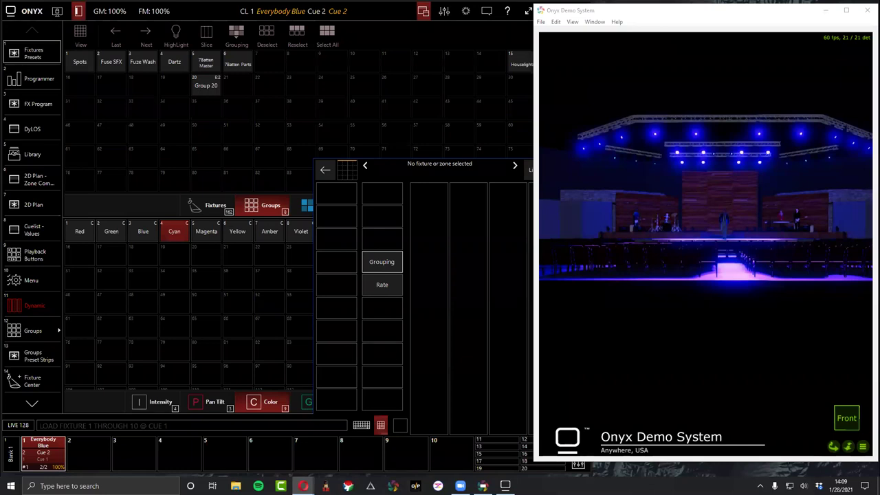
Clear the entire programmer, then undo to bring back the Cyan values for Fuze, Seven Batten and Artiste.
{"action": "left_click", "coordinate": [38, 82]}
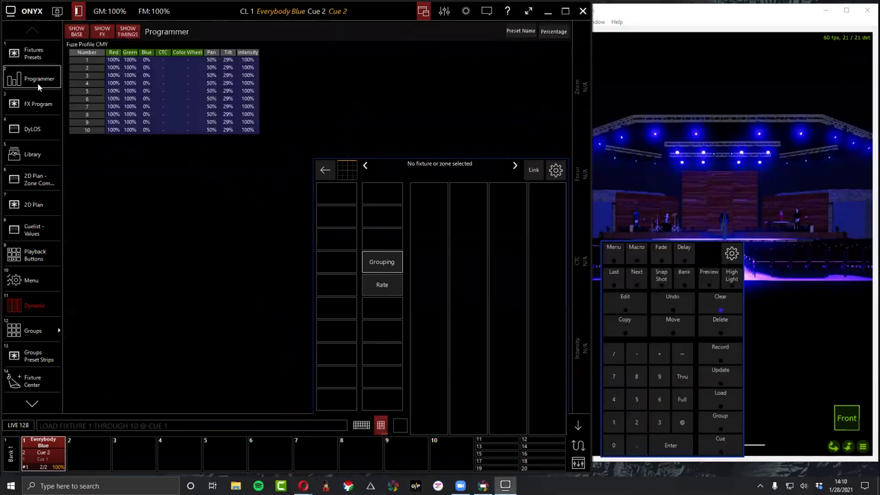
{"action": "left_click", "coordinate": [724, 302]}
{"action": "left_click", "coordinate": [725, 305]}
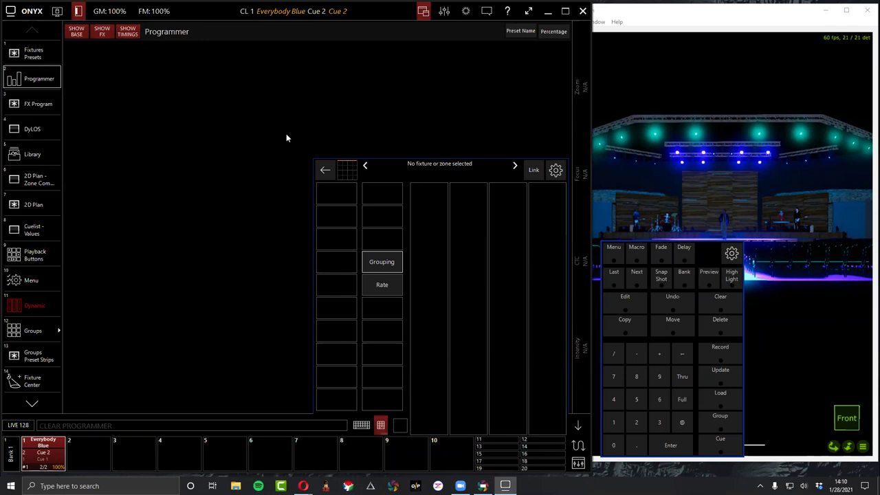
{"action": "left_click", "coordinate": [675, 303]}
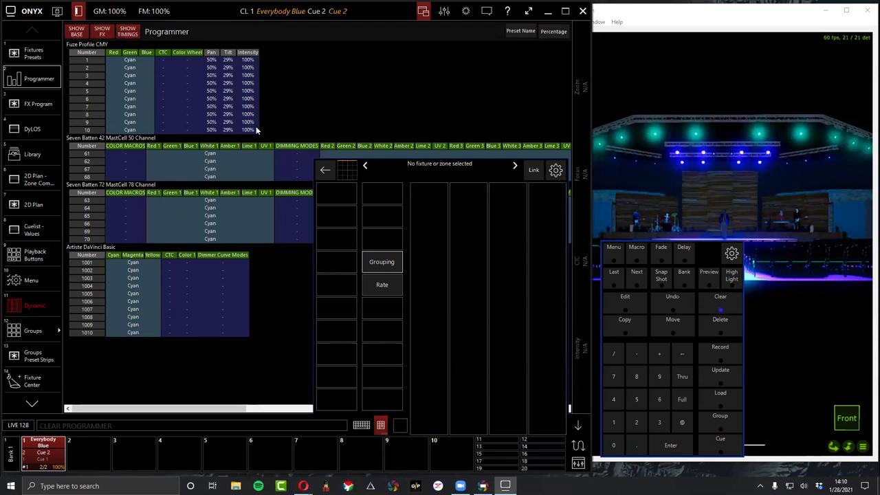
Select group 1's 20 Venue Spots and clear only their intensity values from the programmer.
{"action": "left_click", "coordinate": [714, 417]}
{"action": "left_click", "coordinate": [614, 422]}
{"action": "left_click", "coordinate": [669, 445]}
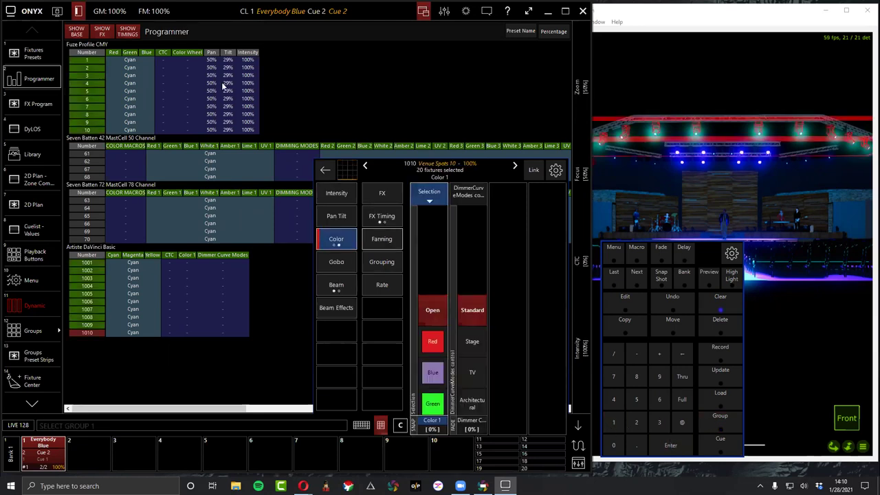
{"action": "left_click", "coordinate": [330, 191]}
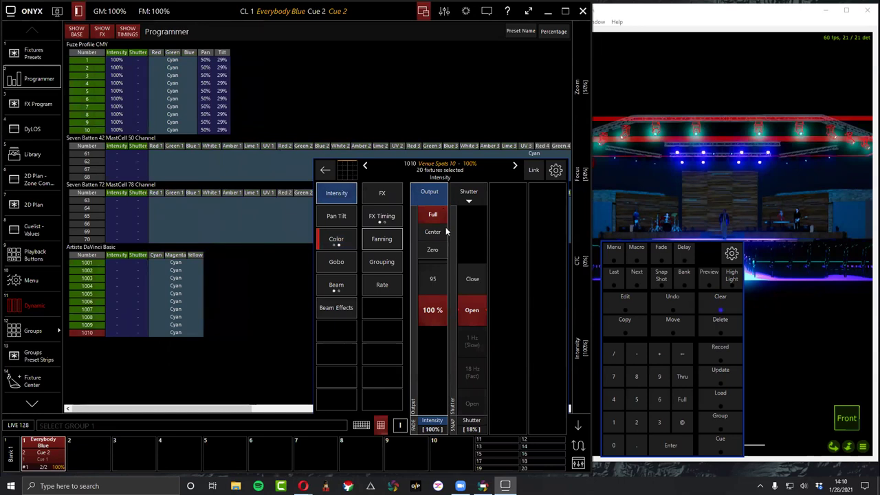
{"action": "left_click", "coordinate": [422, 200]}
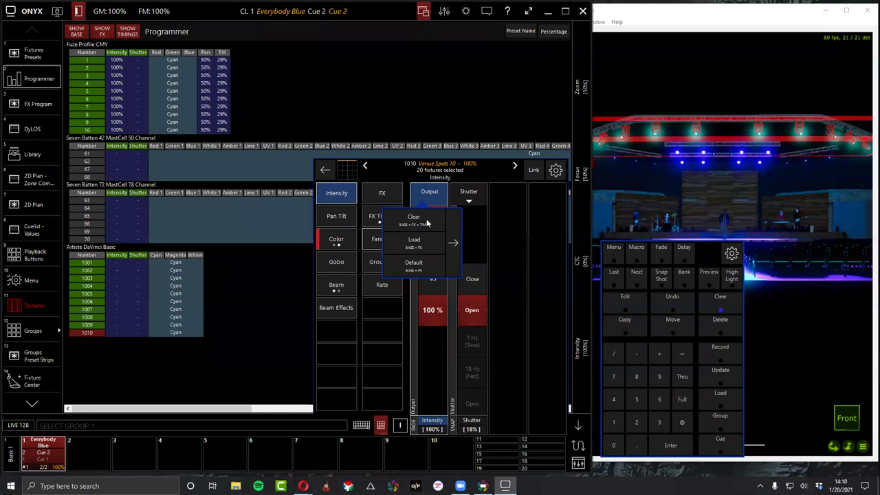
{"action": "left_click", "coordinate": [428, 198]}
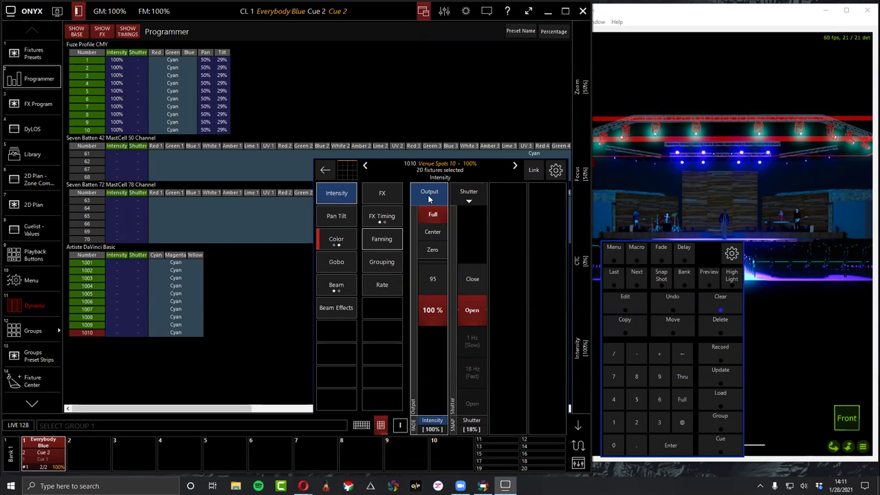
{"action": "key", "text": "Escape"}
{"action": "key", "text": "Return"}
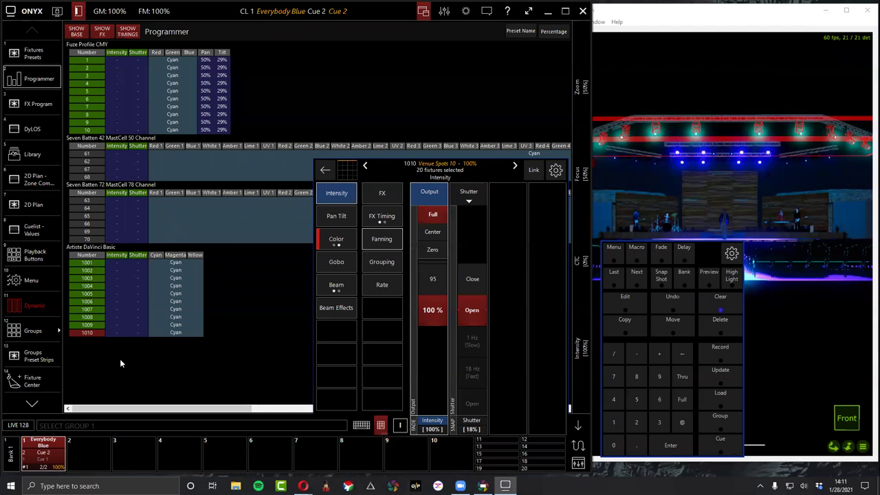
Clear fixtures 1001 Thru 1010 from the programmer using the keypad.
{"action": "left_click", "coordinate": [713, 299]}
{"action": "left_click", "coordinate": [612, 424]}
{"action": "left_click", "coordinate": [613, 445]}
{"action": "left_click", "coordinate": [613, 444]}
{"action": "left_click", "coordinate": [614, 422]}
{"action": "left_click", "coordinate": [681, 376]}
{"action": "left_click", "coordinate": [614, 422]}
{"action": "left_click", "coordinate": [613, 444]}
{"action": "left_click", "coordinate": [614, 426]}
{"action": "left_click", "coordinate": [614, 445]}
{"action": "left_click", "coordinate": [670, 446]}
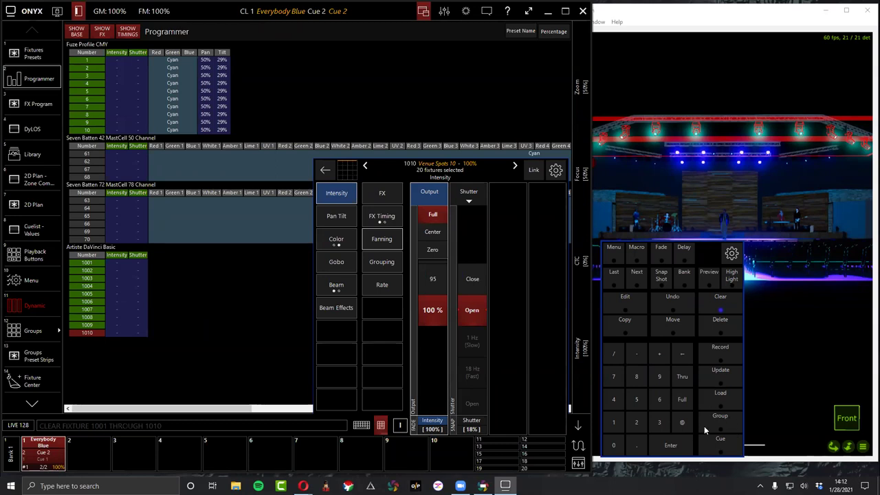
Clear group 1's values from the programmer, then undo to restore the cue values.
{"action": "left_click", "coordinate": [705, 301]}
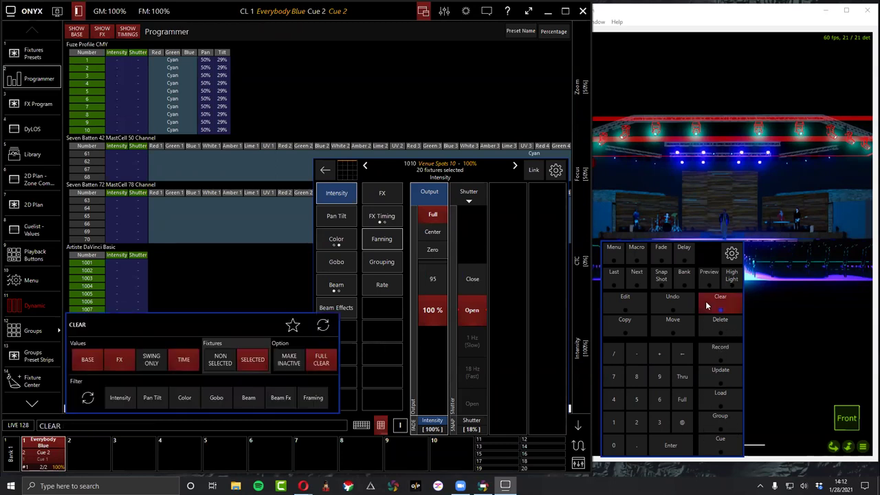
{"action": "left_click", "coordinate": [710, 418]}
{"action": "left_click", "coordinate": [616, 421]}
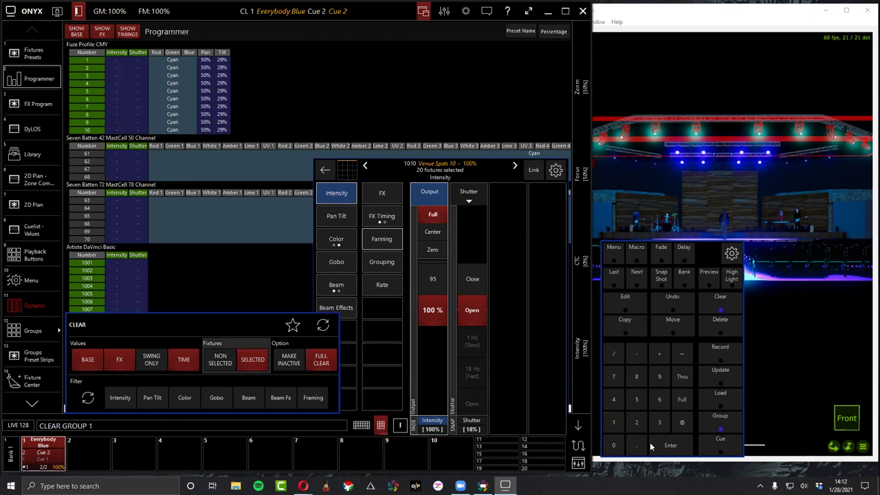
{"action": "left_click", "coordinate": [668, 445]}
{"action": "left_click", "coordinate": [675, 296]}
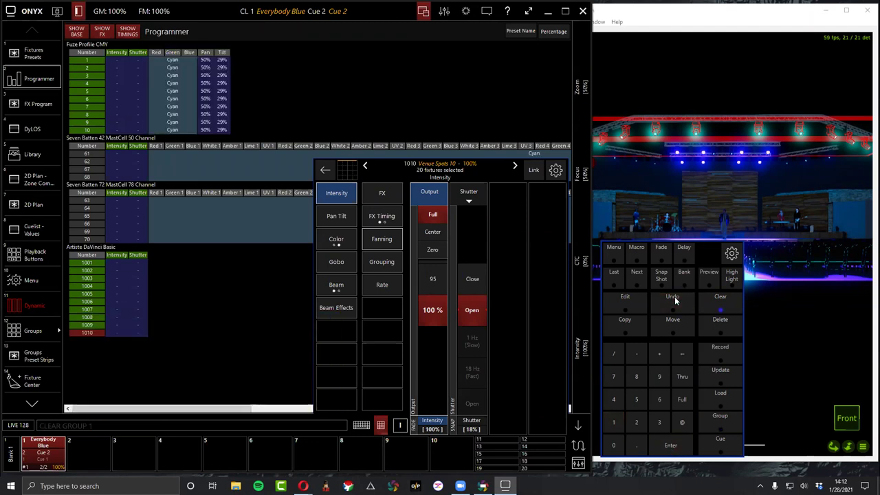
Clear the Spots group and undo it, then clear only the selected fixtures' values.
{"action": "left_click", "coordinate": [22, 61]}
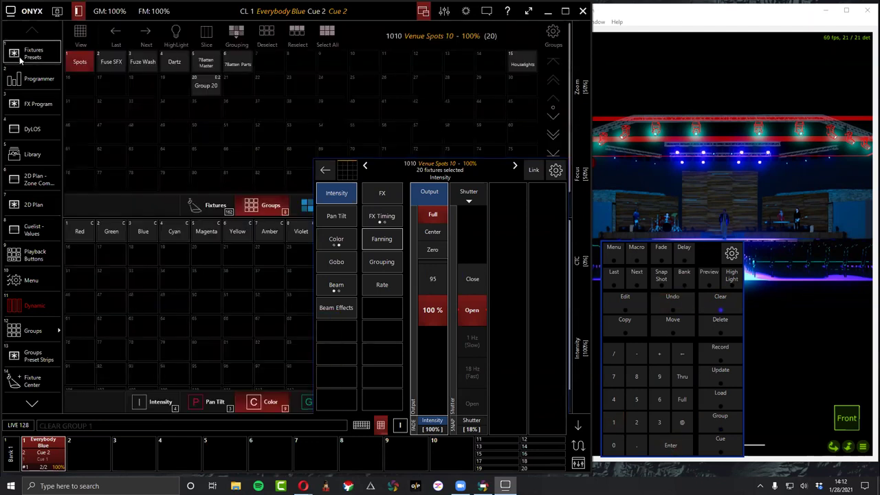
{"action": "left_click", "coordinate": [721, 298]}
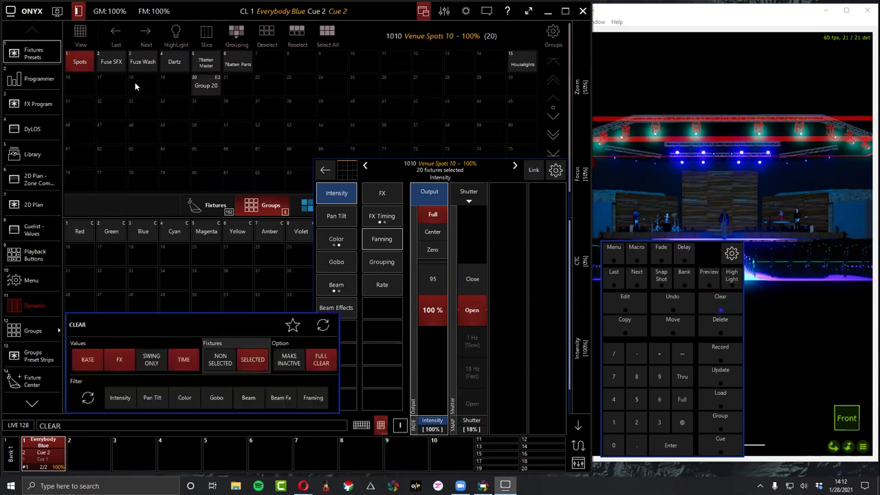
{"action": "left_click", "coordinate": [77, 64]}
{"action": "left_click", "coordinate": [40, 81]}
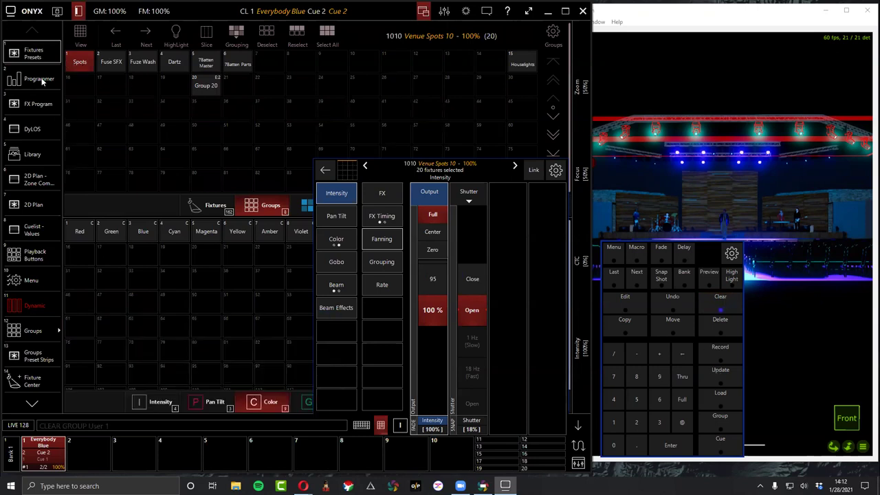
{"action": "left_click", "coordinate": [672, 300]}
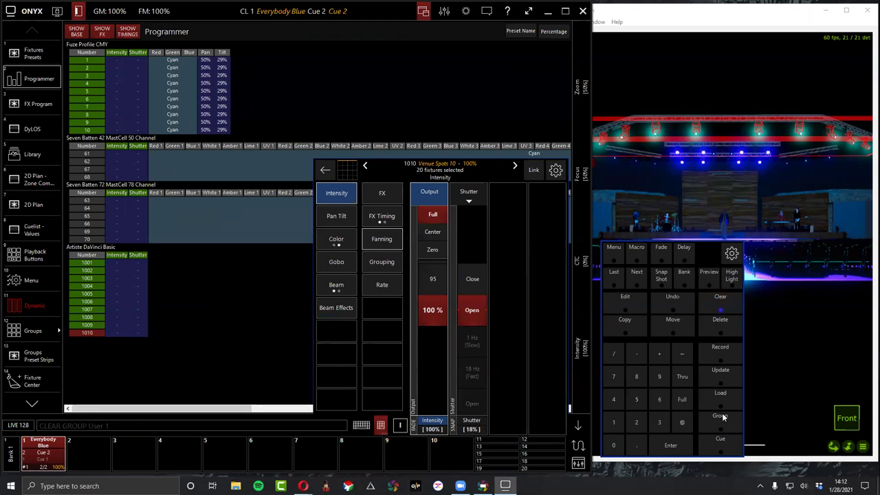
{"action": "left_click", "coordinate": [710, 307]}
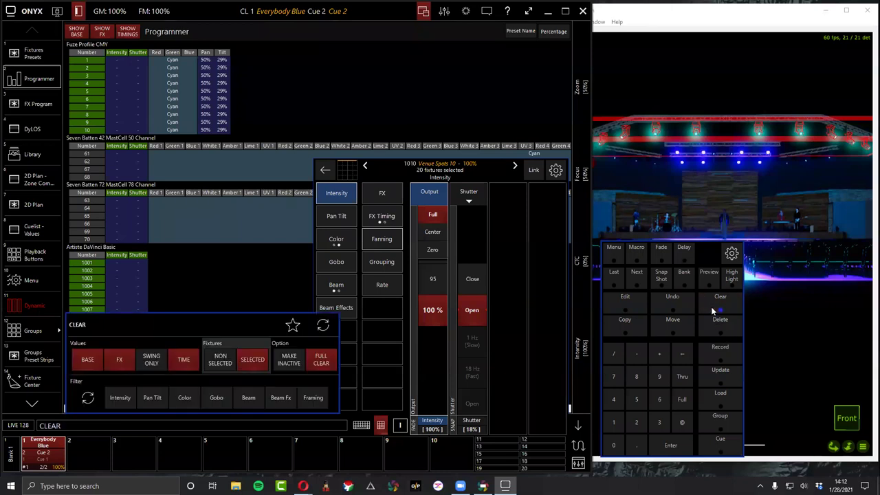
{"action": "left_click", "coordinate": [710, 306]}
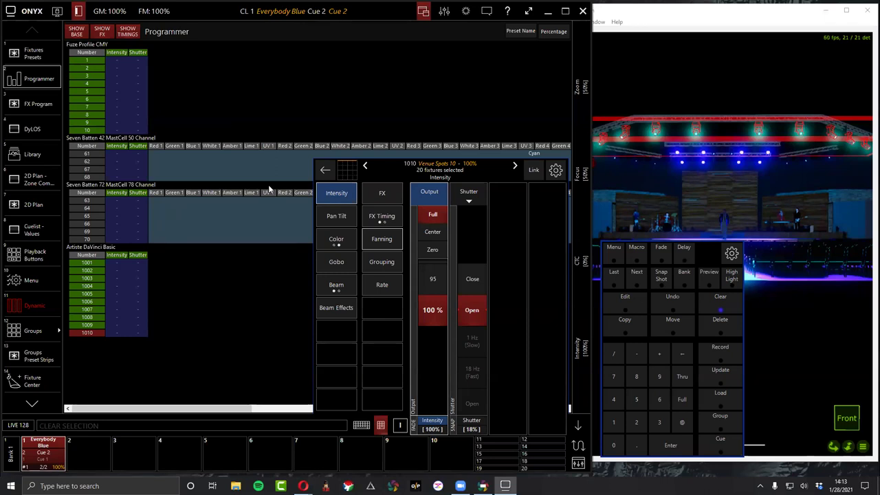
{"action": "key", "text": "h"}
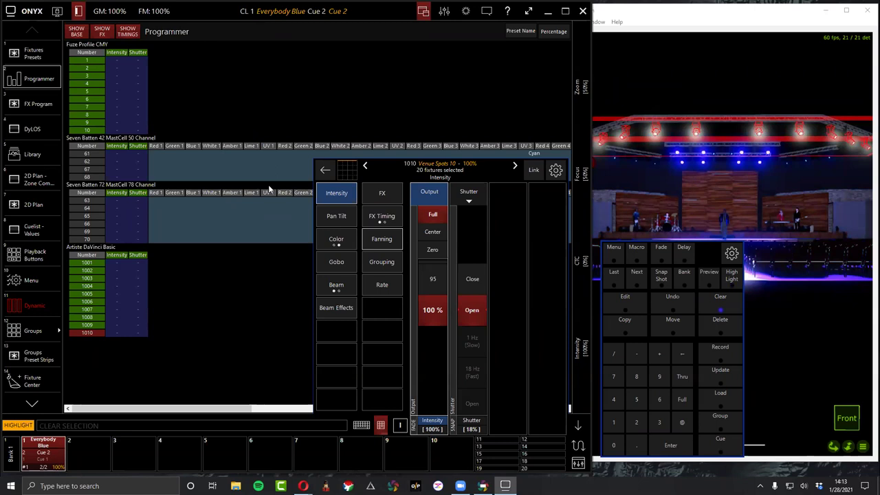
{"action": "key", "text": "h"}
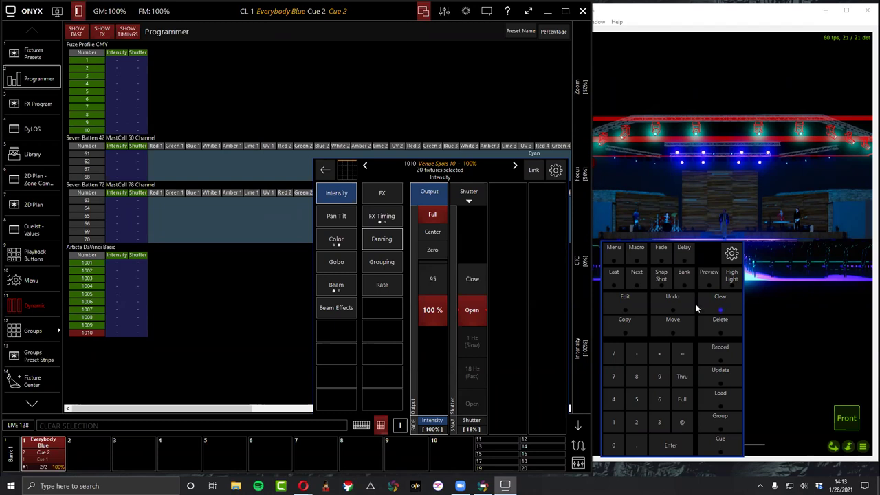
Clear the whole programmer and release the Everybody Blue playback 1.
{"action": "left_click", "coordinate": [718, 304]}
{"action": "left_click", "coordinate": [718, 304]}
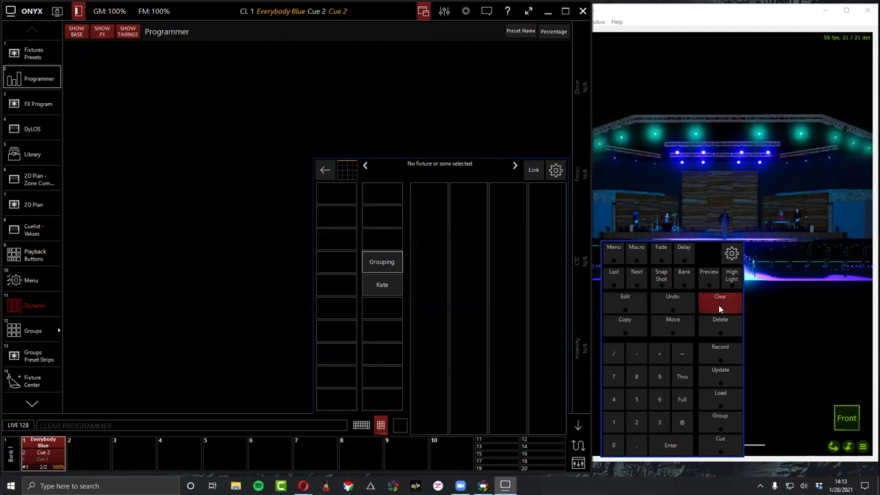
{"action": "left_click", "coordinate": [27, 464]}
{"action": "left_click", "coordinate": [42, 415]}
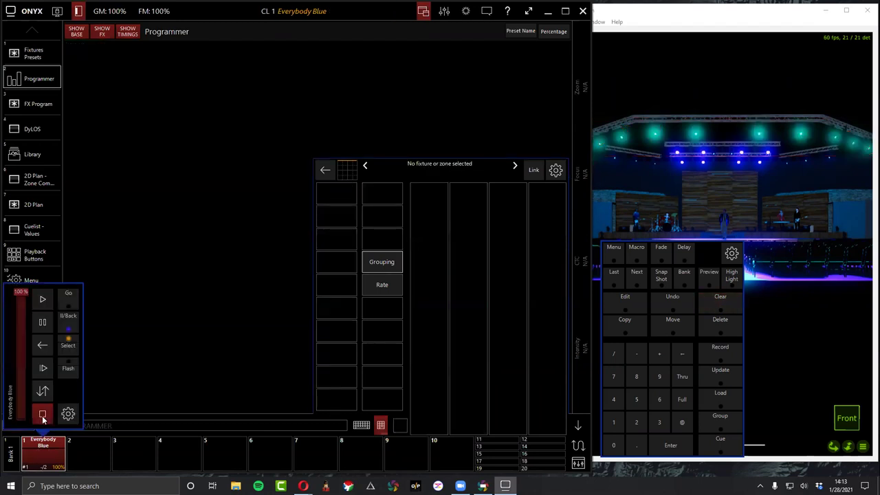
Select the 7Batten Master group and set it @ Full.
{"action": "left_click", "coordinate": [42, 41]}
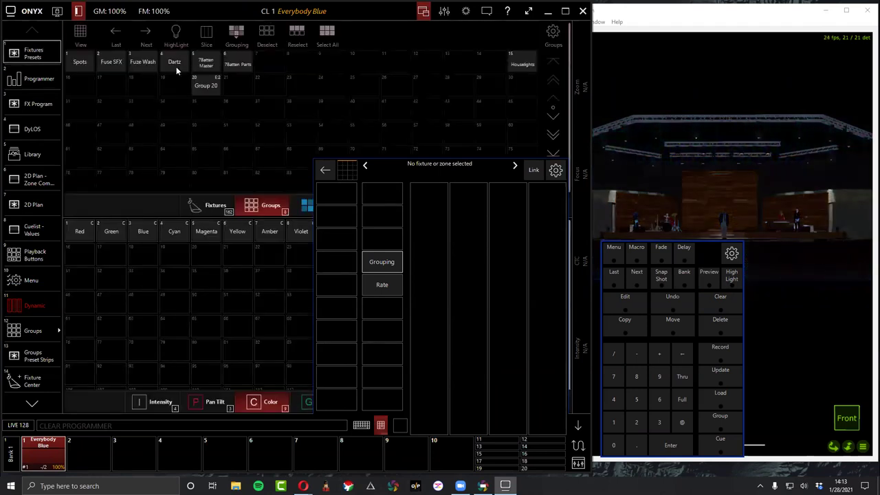
{"action": "left_click", "coordinate": [205, 63]}
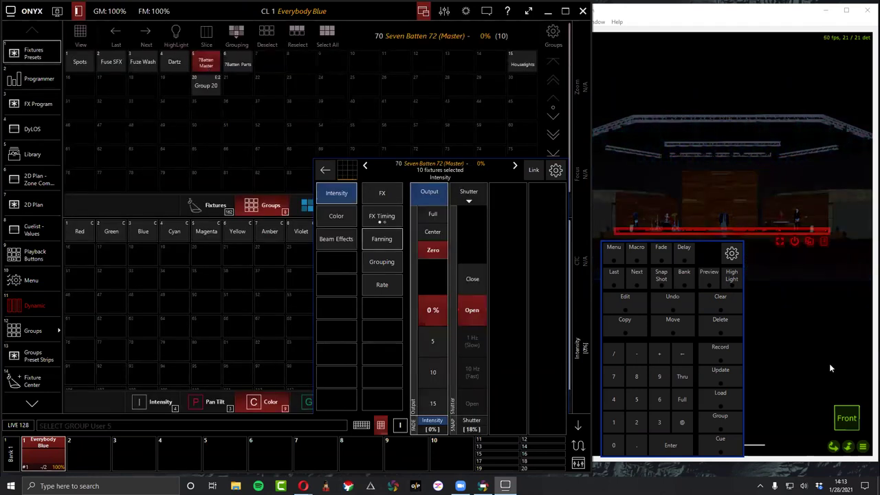
{"action": "left_click", "coordinate": [682, 422]}
{"action": "left_click", "coordinate": [681, 400]}
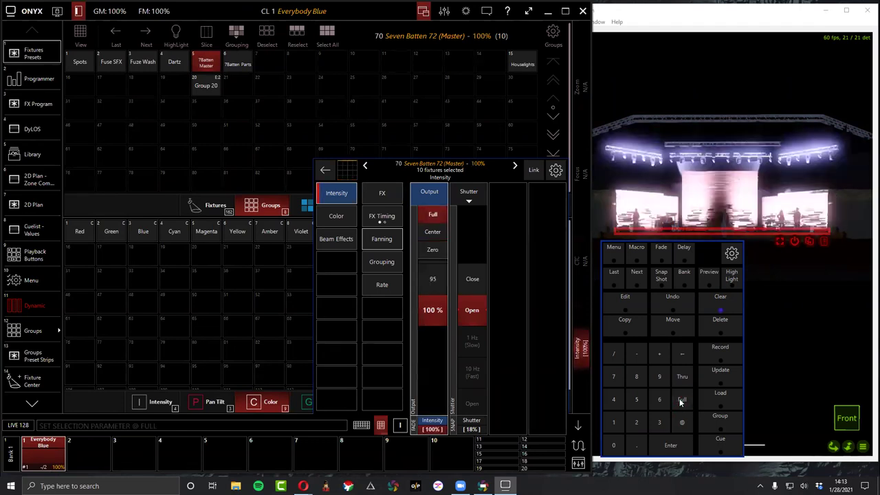
Select the 7Batten Parts group, check its intensity and colour, then deselect it.
{"action": "left_click", "coordinate": [351, 218]}
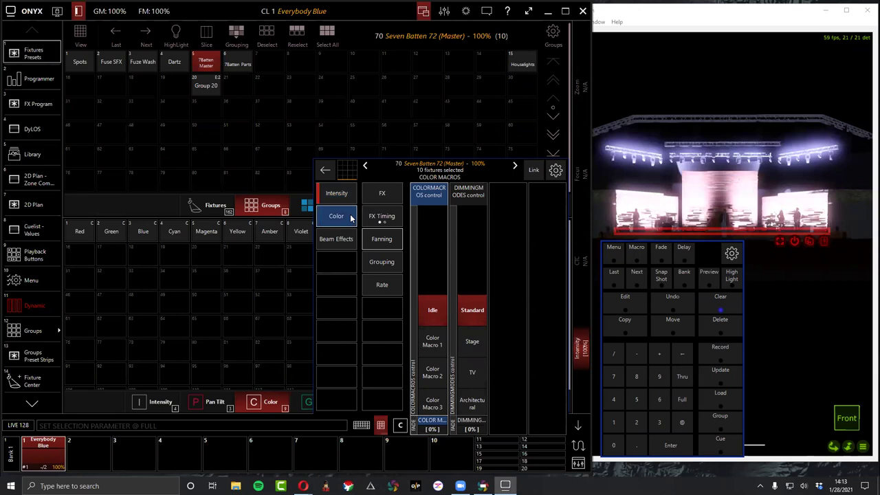
{"action": "left_click", "coordinate": [237, 67]}
{"action": "left_click", "coordinate": [335, 195]}
{"action": "left_click", "coordinate": [340, 216]}
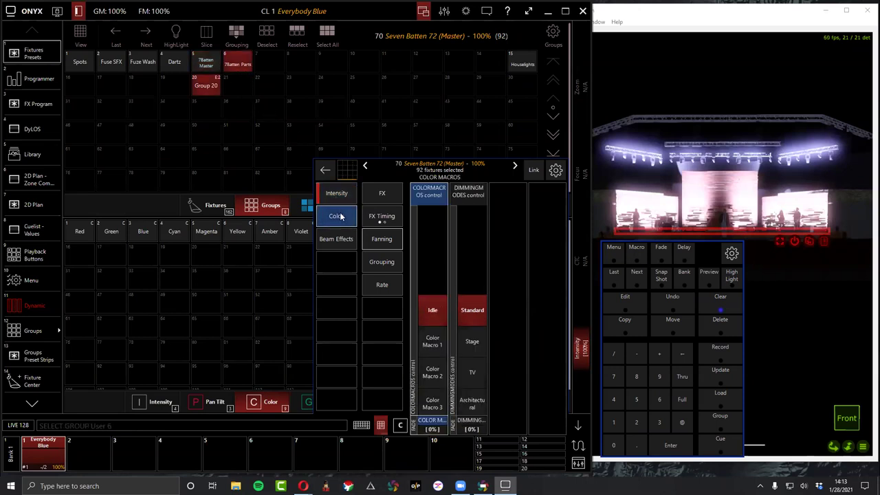
{"action": "left_click", "coordinate": [237, 69]}
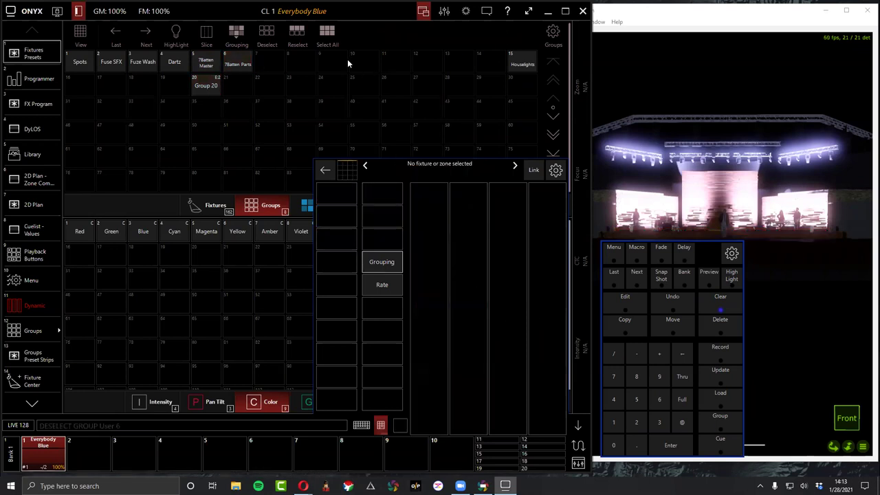
{"action": "left_click", "coordinate": [577, 425]}
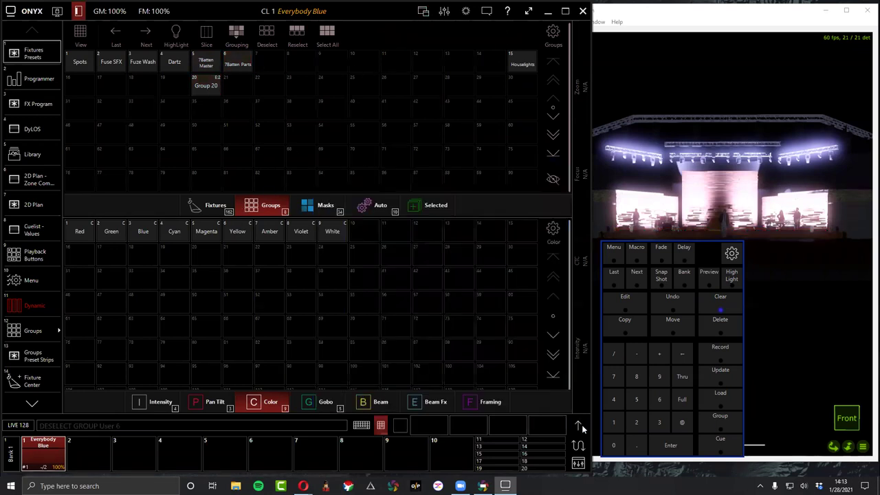
Select the 60-fixture Seven Batten 72 auto group with Grouping mode set to OFF.
{"action": "left_click", "coordinate": [380, 205]}
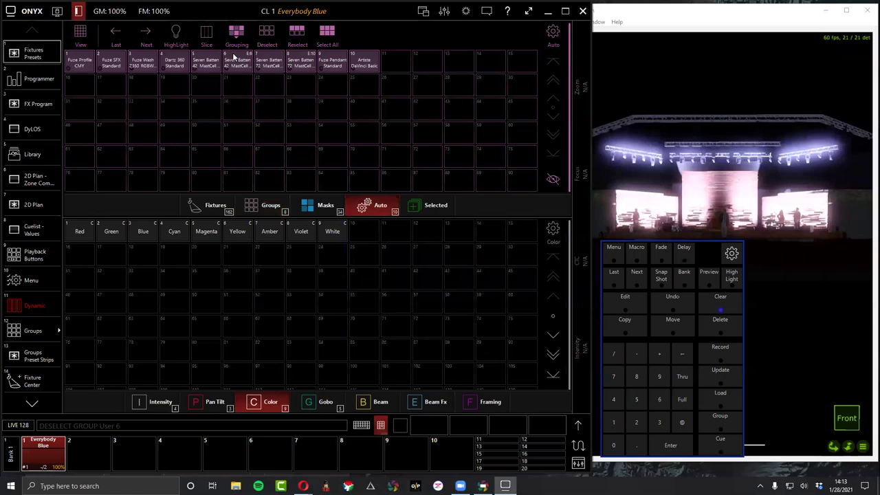
{"action": "left_click", "coordinate": [277, 61]}
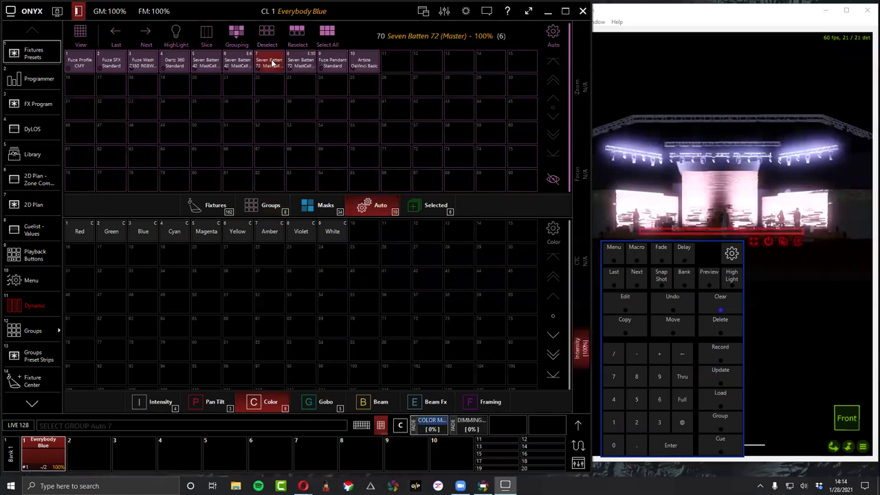
{"action": "left_click", "coordinate": [275, 60]}
{"action": "left_click", "coordinate": [311, 63]}
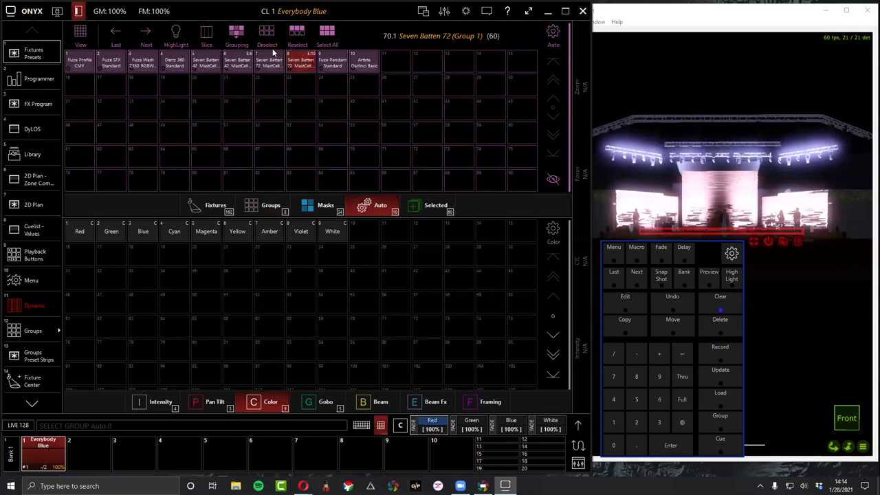
{"action": "left_click", "coordinate": [236, 35]}
{"action": "left_click", "coordinate": [200, 74]}
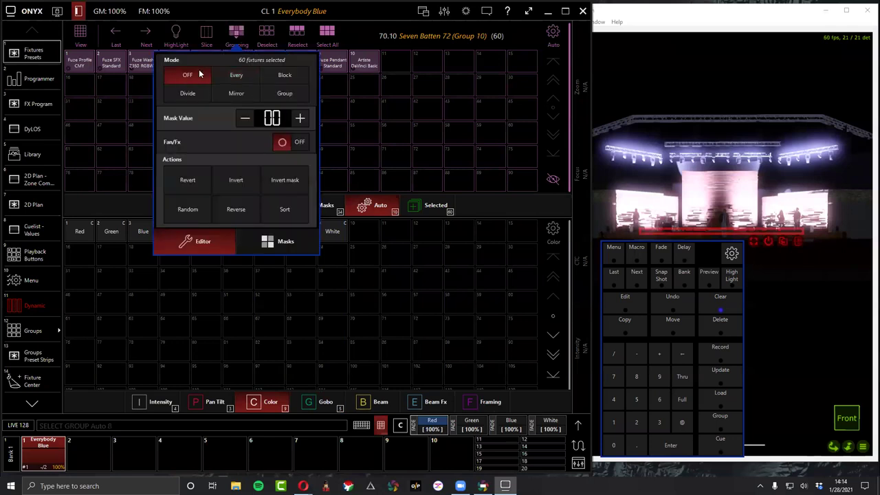
{"action": "left_click", "coordinate": [233, 31]}
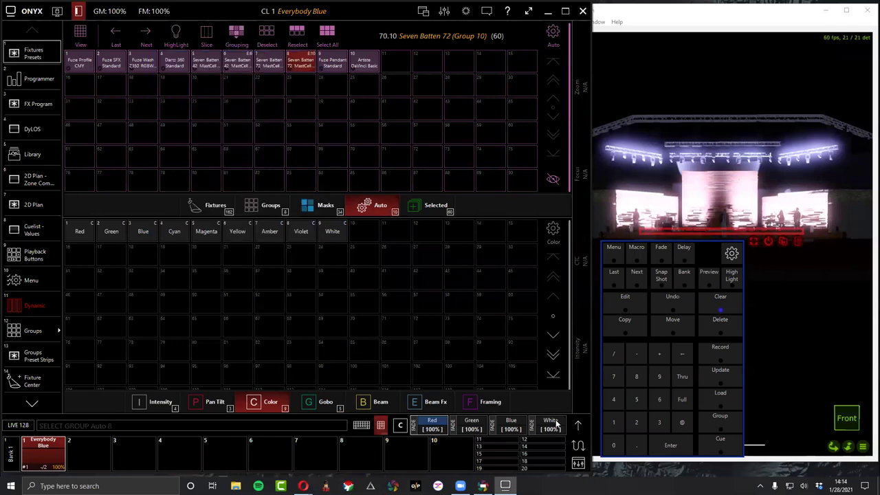
Page the colour encoders through Amber, Lime, UV and back to Red, Green, Blue, White.
{"action": "left_click", "coordinate": [578, 426]}
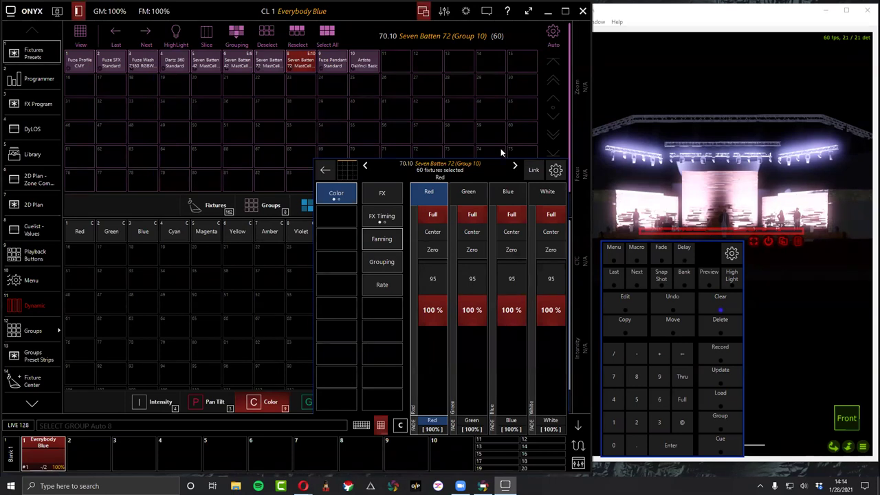
{"action": "left_click", "coordinate": [332, 191]}
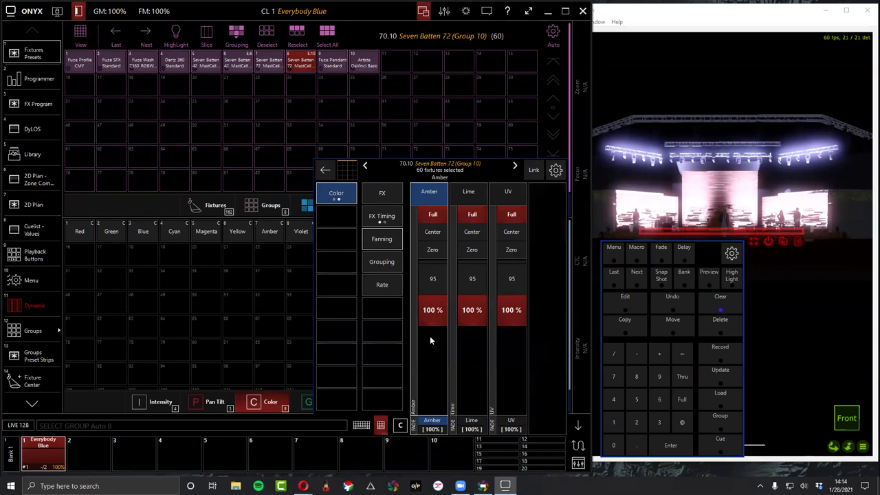
{"action": "left_click", "coordinate": [342, 195]}
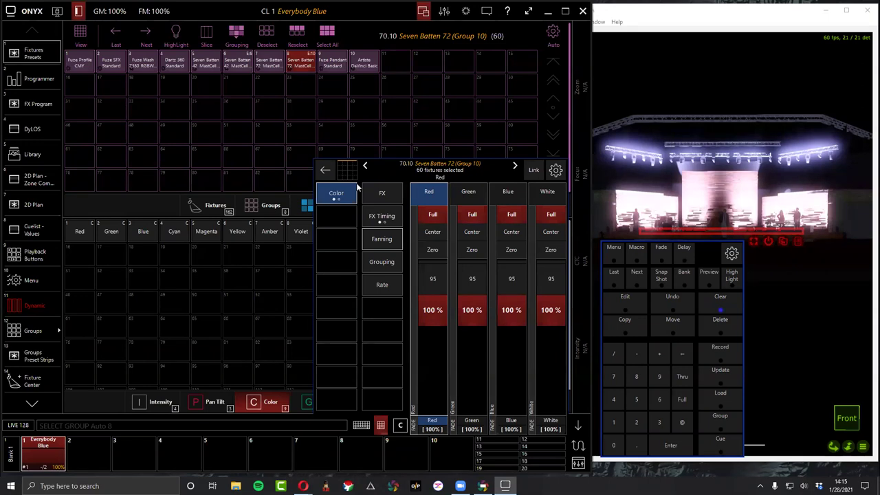
Set the Seven Batten 72 cells' Red, Green, Blue and White channels to 0%.
{"action": "left_click", "coordinate": [433, 250]}
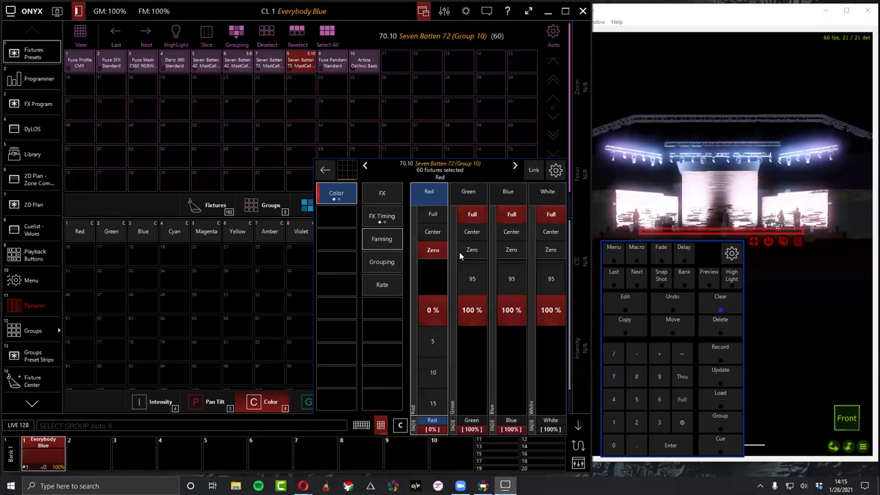
{"action": "left_click", "coordinate": [463, 253]}
{"action": "left_click", "coordinate": [510, 250]}
{"action": "left_click", "coordinate": [560, 253]}
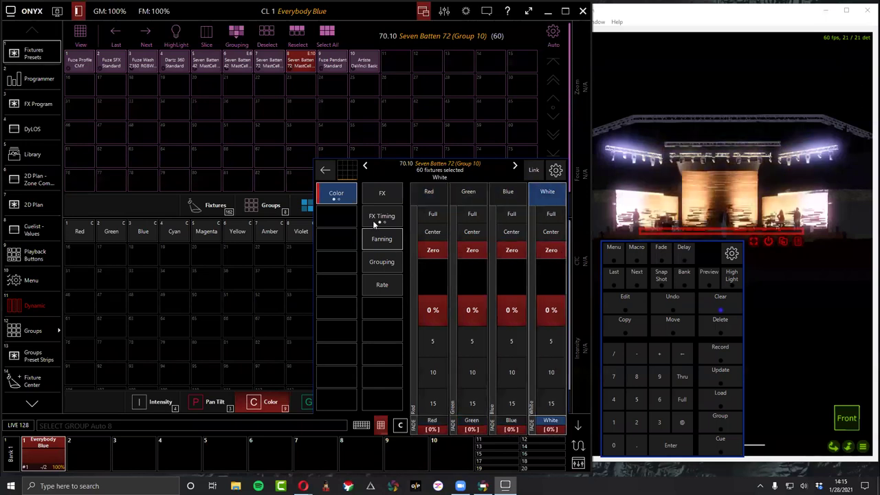
Zero the Amber, Lime and UV channels, then show the programmer sheet.
{"action": "left_click", "coordinate": [349, 204]}
{"action": "left_click", "coordinate": [433, 249]}
{"action": "left_click", "coordinate": [472, 249]}
{"action": "left_click", "coordinate": [511, 249]}
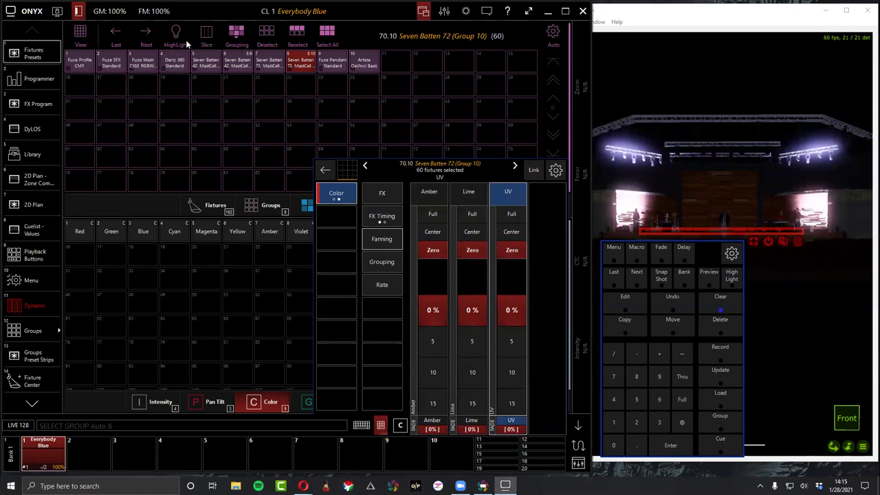
{"action": "left_click", "coordinate": [56, 80]}
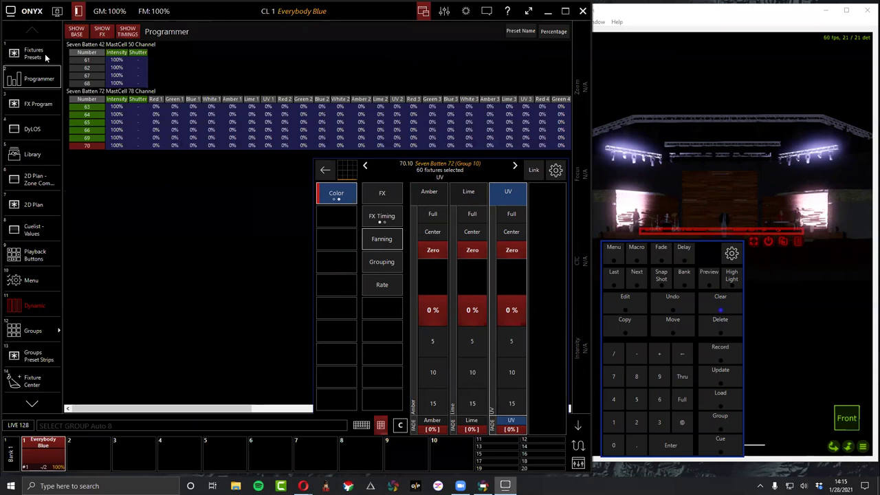
{"action": "left_click", "coordinate": [346, 196]}
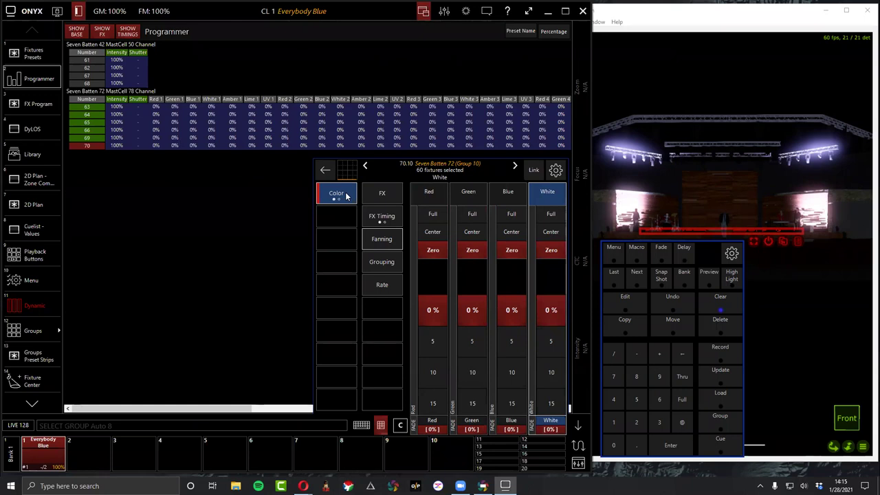
{"action": "left_click", "coordinate": [345, 195]}
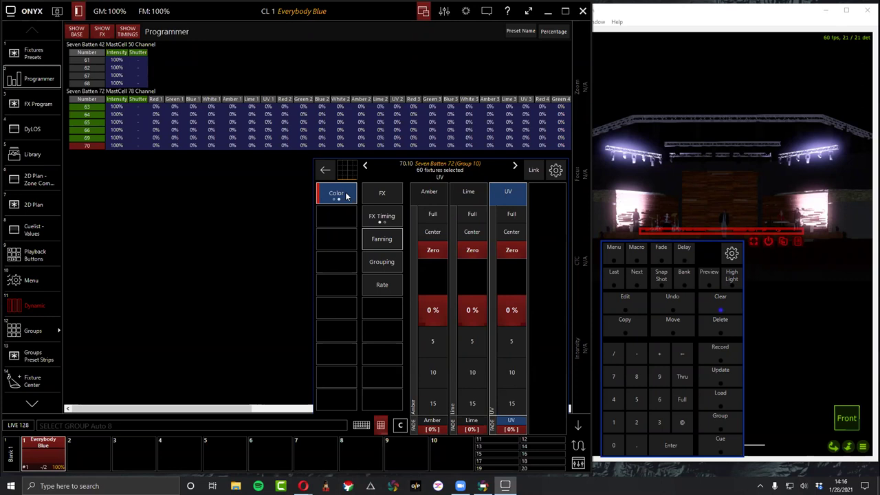
{"action": "left_click", "coordinate": [347, 196]}
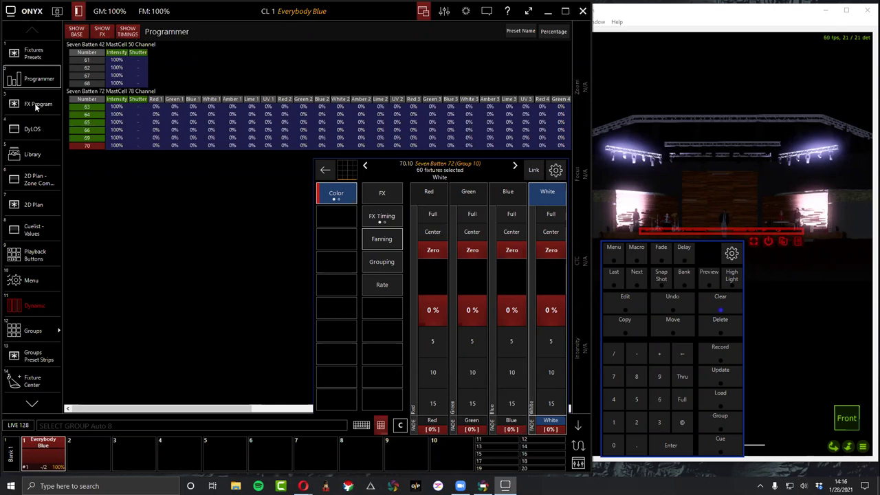
Reassign sidebar slot 11 from Dynamic to the Default programmer window and bring it up.
{"action": "left_click", "coordinate": [20, 307]}
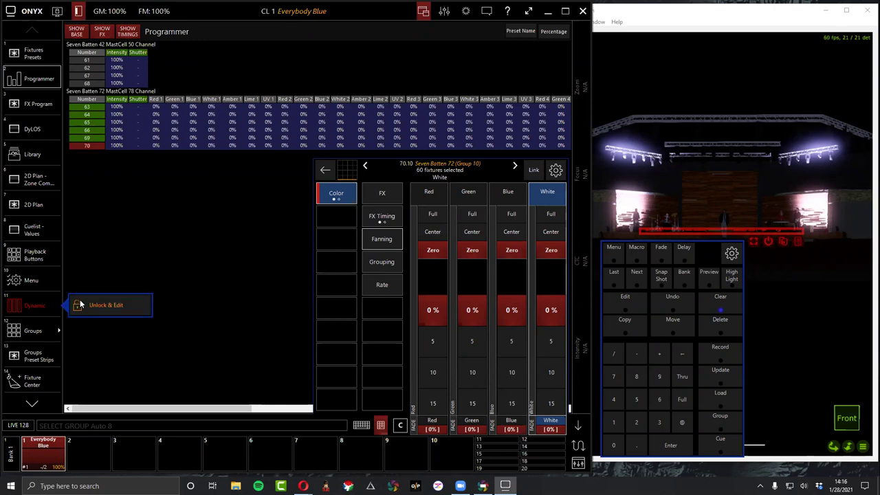
{"action": "left_click", "coordinate": [103, 305]}
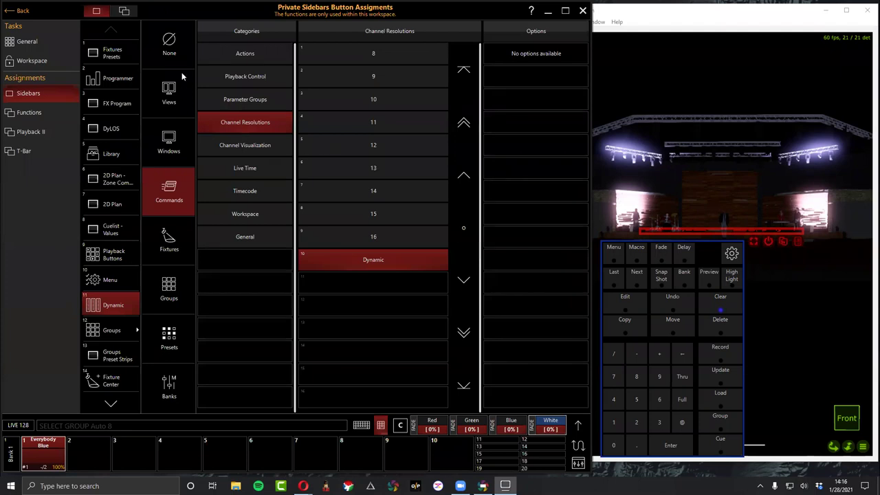
{"action": "left_click", "coordinate": [173, 97]}
{"action": "left_click", "coordinate": [189, 142]}
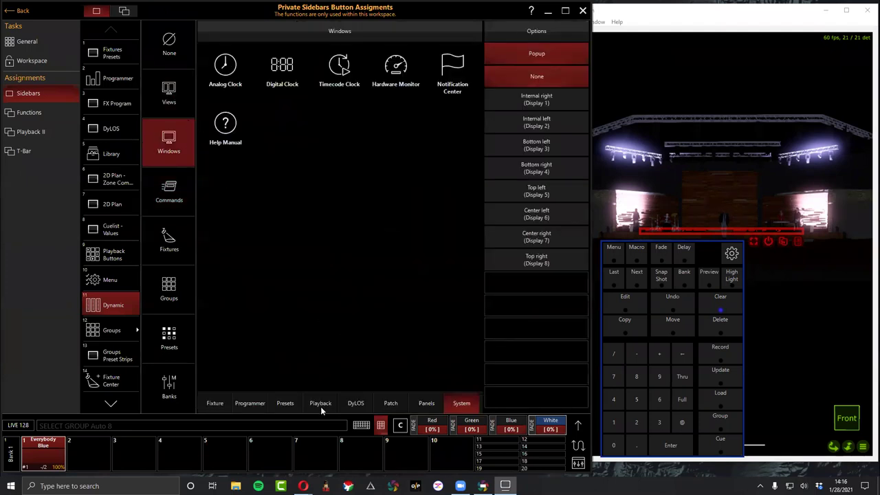
{"action": "left_click", "coordinate": [250, 403]}
{"action": "left_click", "coordinate": [451, 69]}
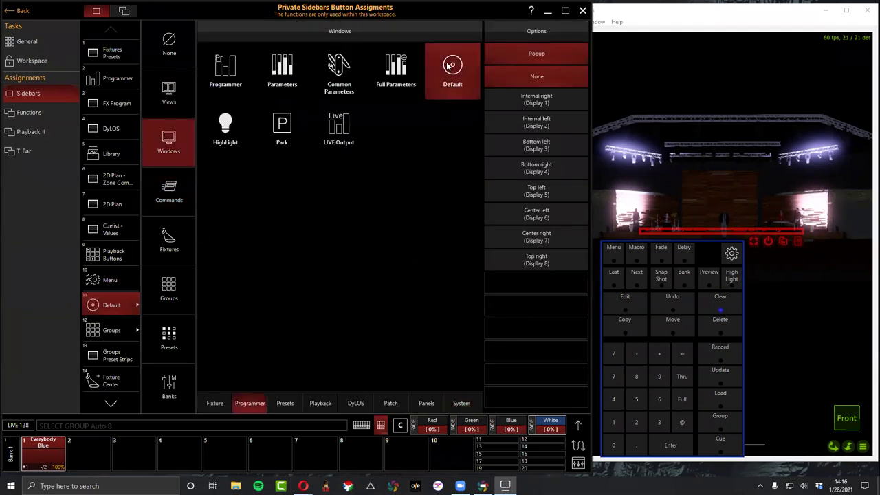
{"action": "left_click", "coordinate": [23, 11]}
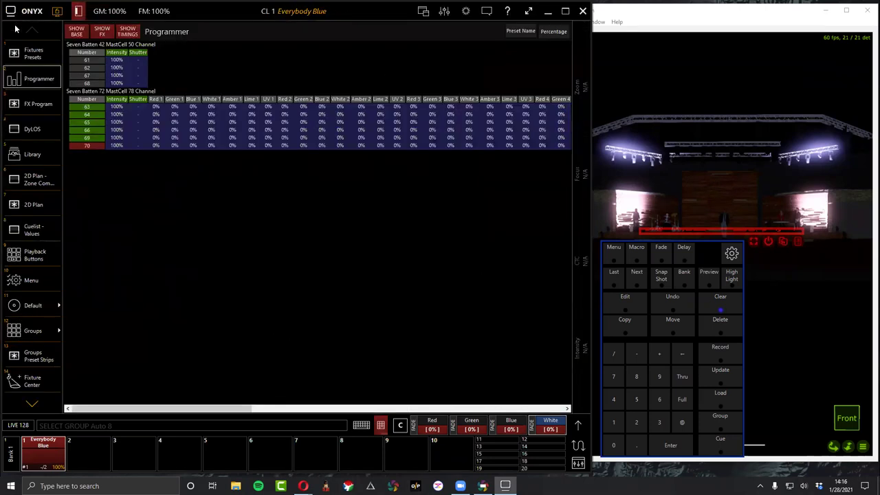
{"action": "left_click", "coordinate": [41, 305]}
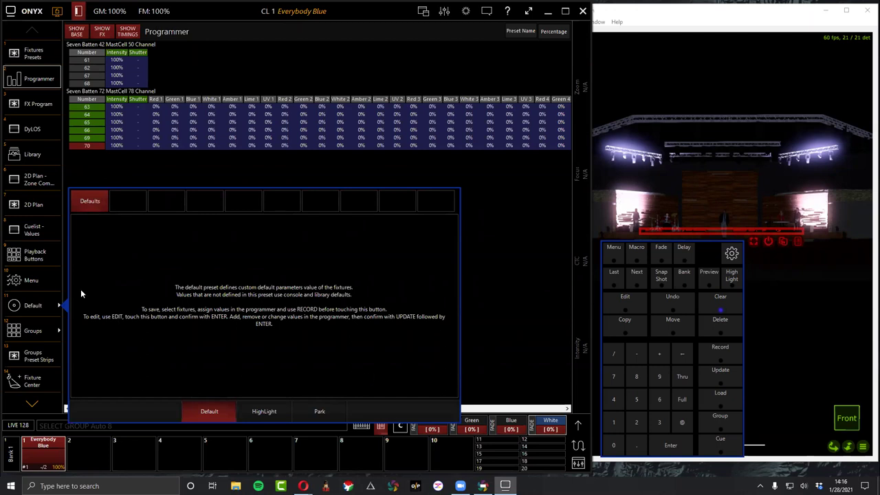
Clear the programmer and select fixture 63.1, the eleven batten cells.
{"action": "left_click", "coordinate": [716, 351]}
{"action": "left_click", "coordinate": [85, 204]}
{"action": "left_click", "coordinate": [723, 301]}
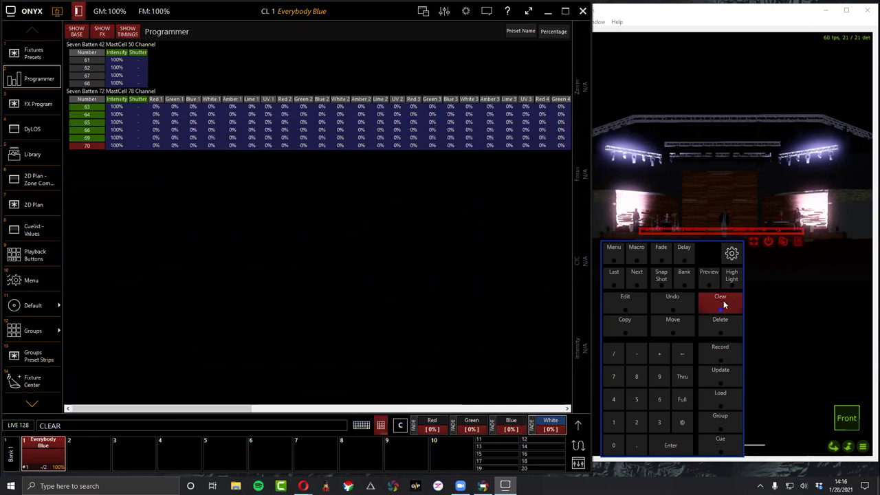
{"action": "left_click", "coordinate": [723, 301]}
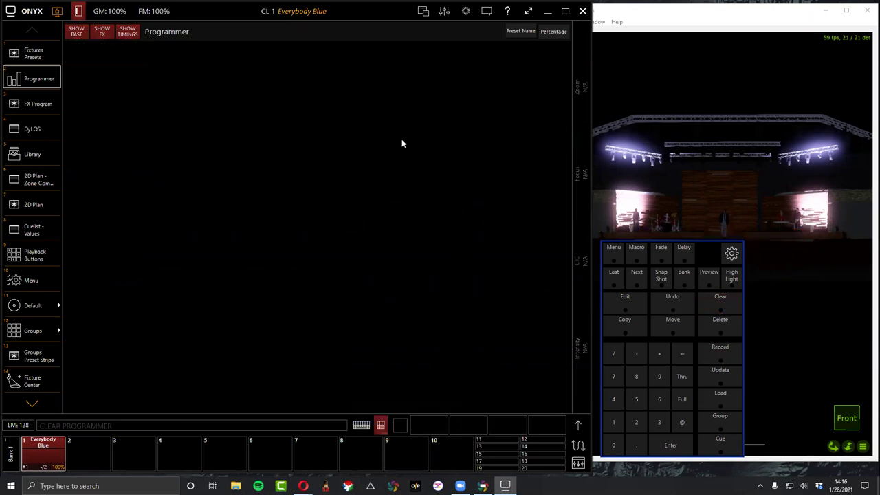
{"action": "type", "text": "63"}
{"action": "key", "text": "Return"}
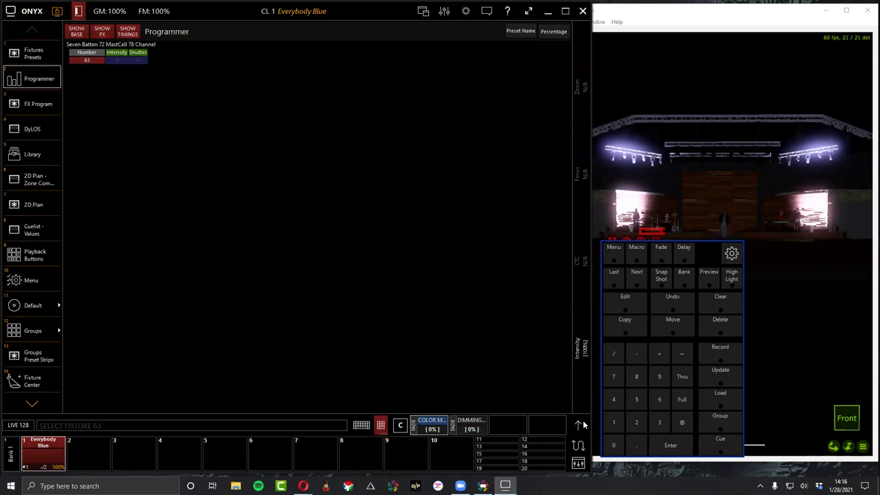
{"action": "left_click", "coordinate": [582, 426]}
{"action": "type", "text": ".1"}
{"action": "key", "text": "Return"}
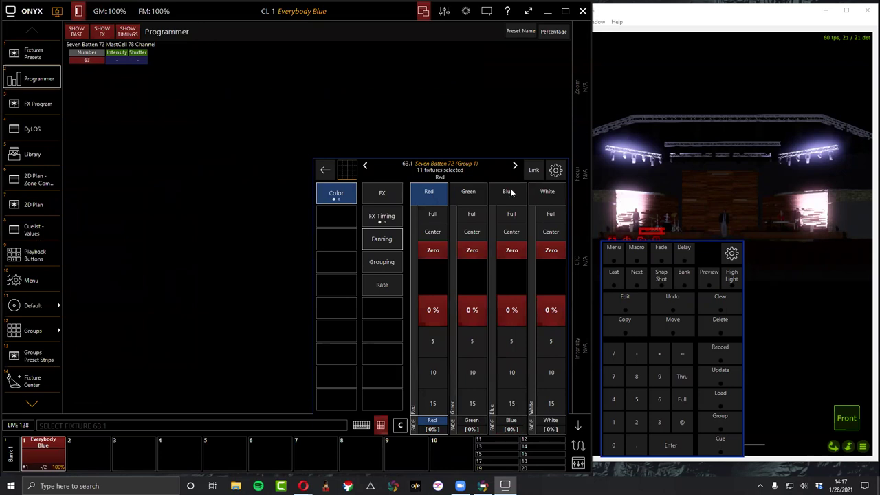
Browse the Default, HighLight and Park preset pages, then close the presets window.
{"action": "left_click", "coordinate": [26, 311]}
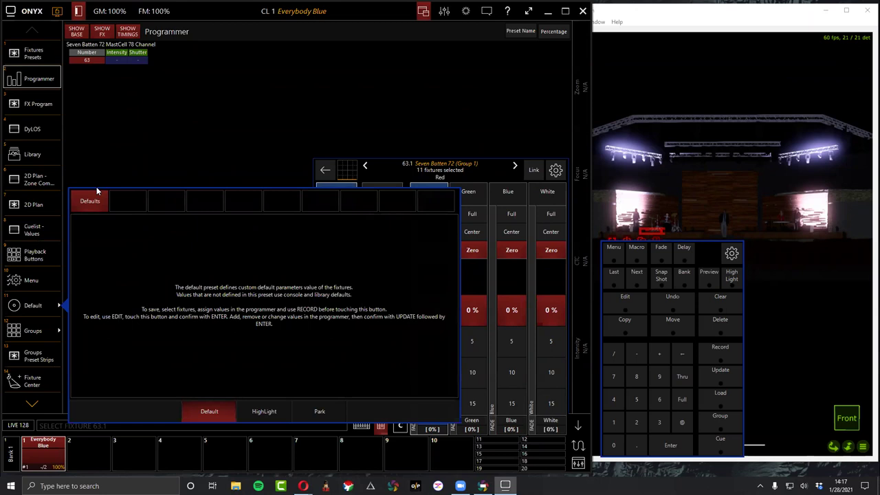
{"action": "left_click", "coordinate": [253, 408]}
{"action": "left_click", "coordinate": [303, 411]}
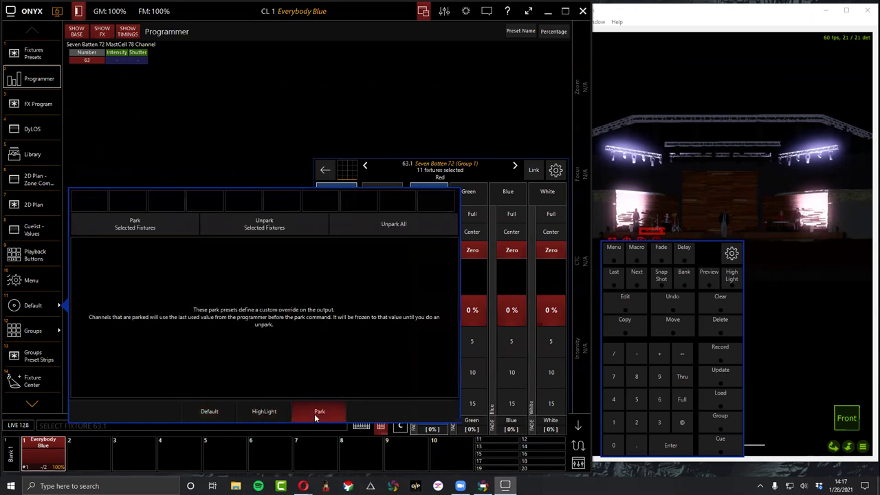
{"action": "left_click", "coordinate": [276, 412]}
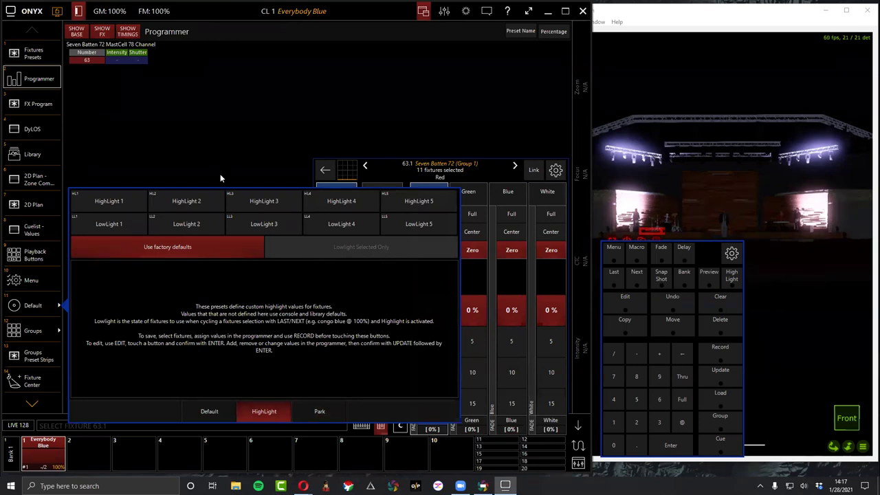
{"action": "left_click", "coordinate": [182, 89]}
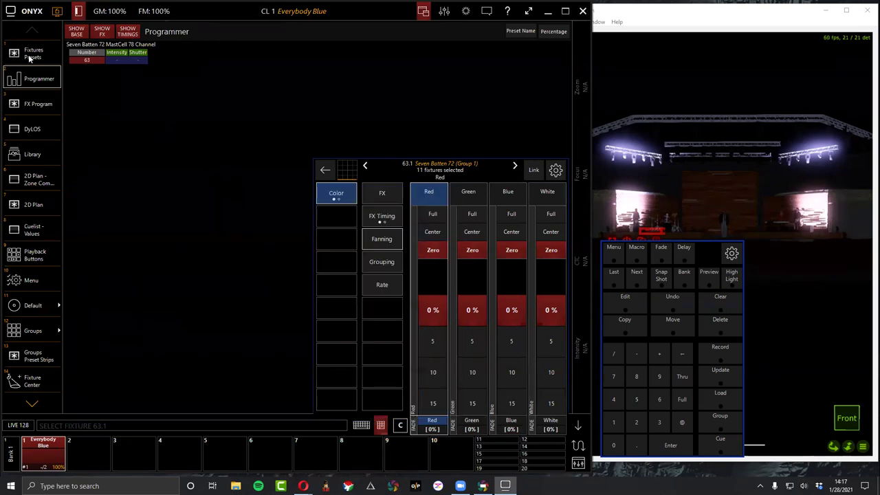
Deselect everything, select the Spots group and bring it to full intensity.
{"action": "left_click", "coordinate": [30, 54]}
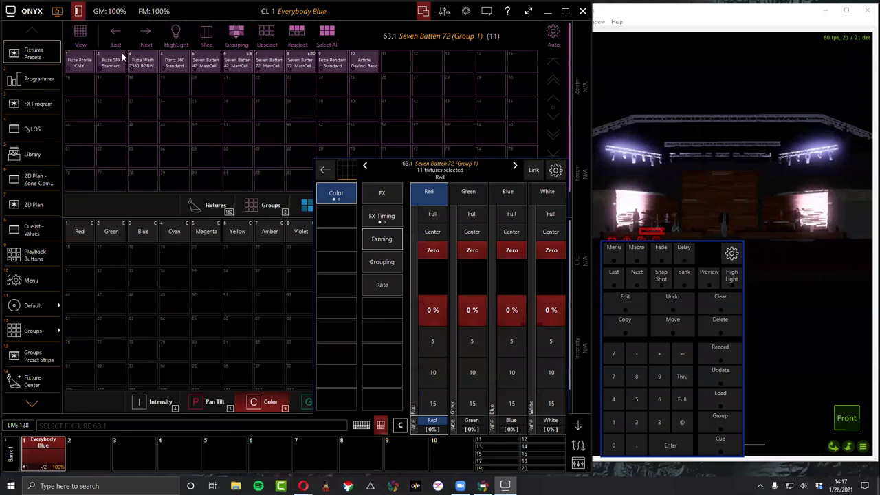
{"action": "left_click", "coordinate": [720, 306]}
{"action": "left_click", "coordinate": [210, 205]}
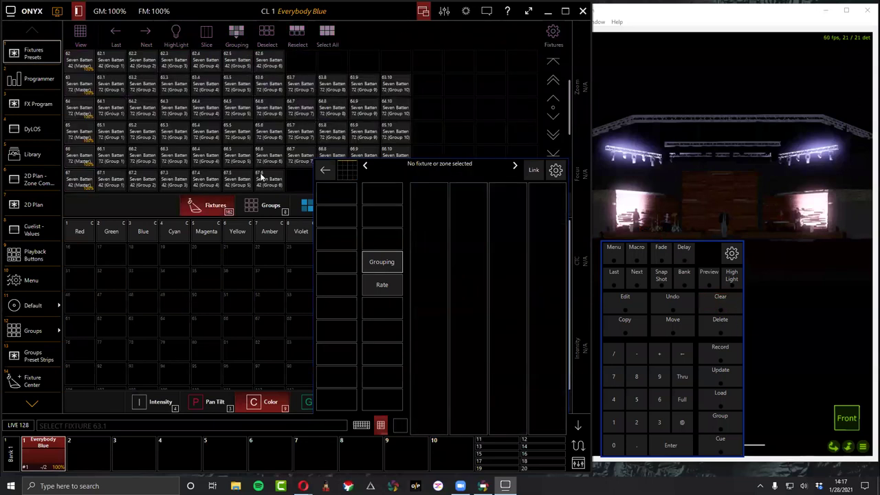
{"action": "left_click", "coordinate": [263, 205]}
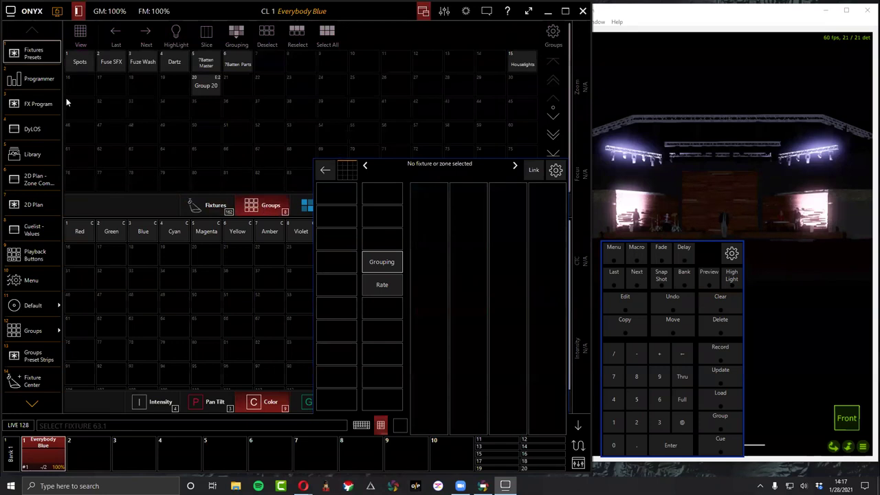
{"action": "left_click", "coordinate": [69, 62]}
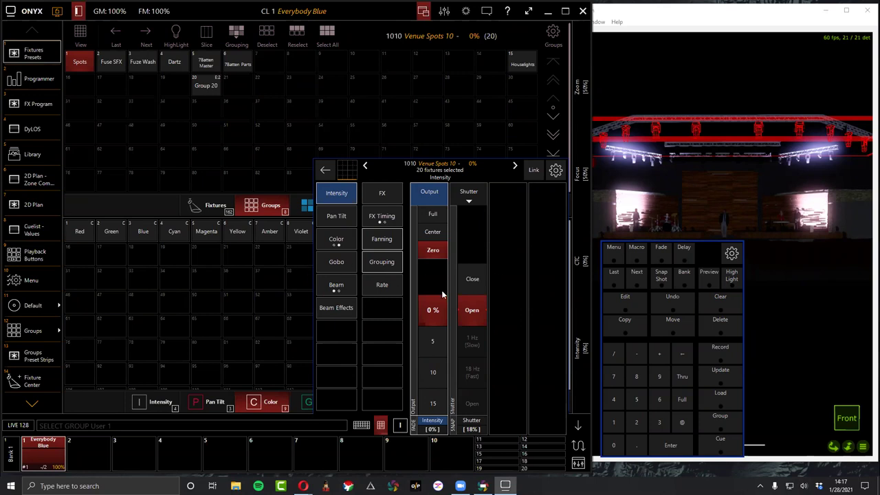
{"action": "left_click", "coordinate": [427, 217]}
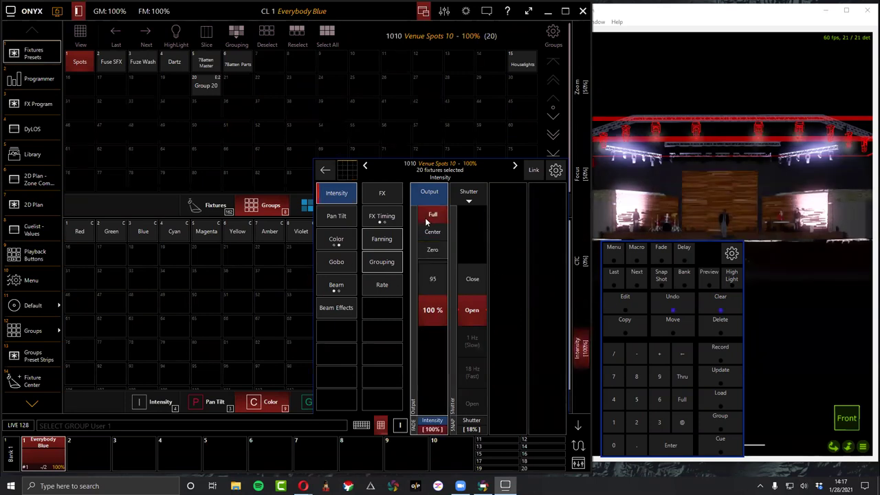
Set the spots' Yellow to 100% and bring up the HighLight presets page.
{"action": "left_click", "coordinate": [339, 242]}
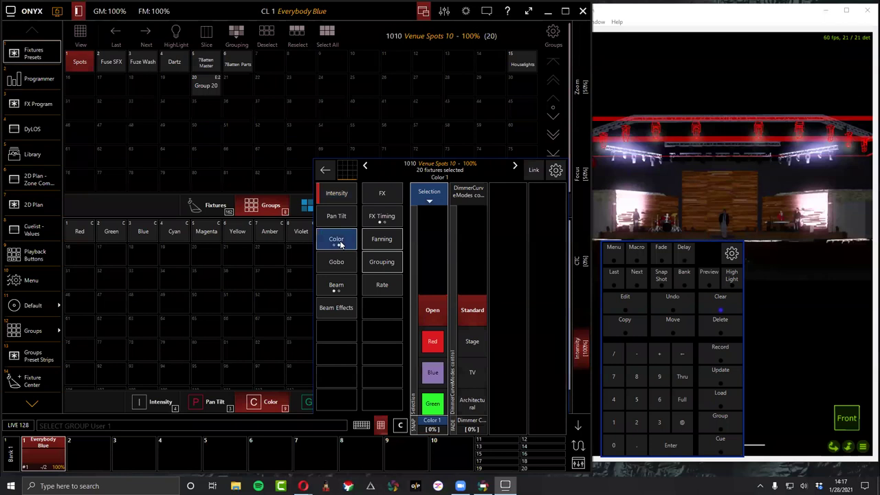
{"action": "left_click", "coordinate": [337, 194]}
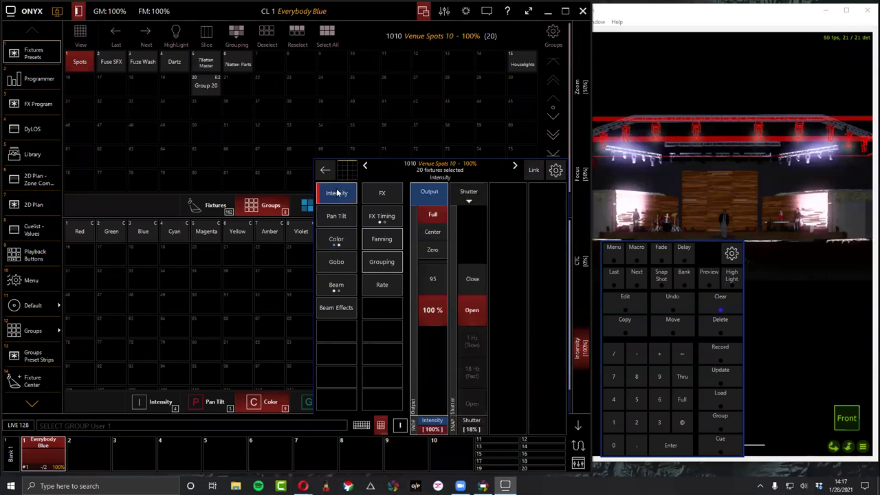
{"action": "left_click", "coordinate": [337, 238]}
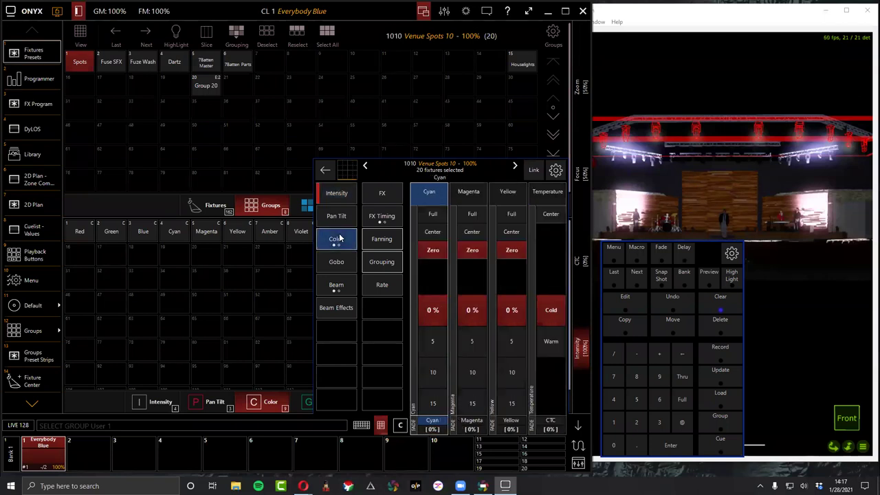
{"action": "left_click", "coordinate": [434, 215]}
{"action": "left_click", "coordinate": [432, 250]}
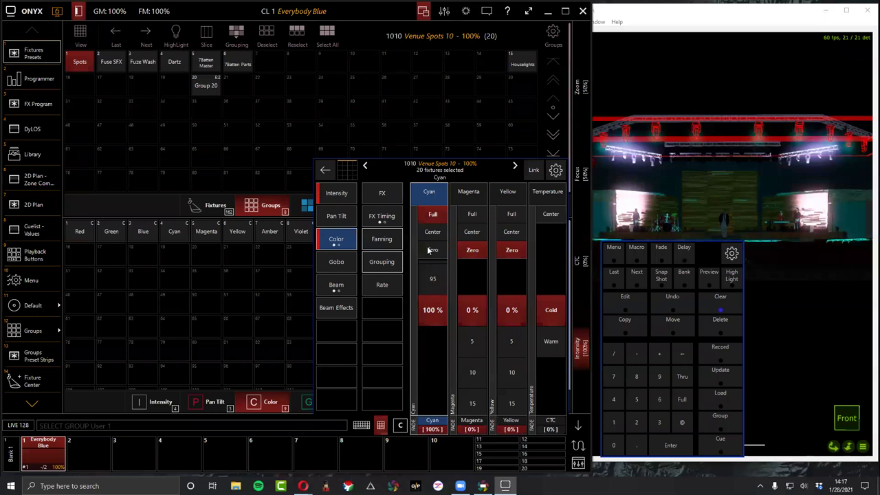
{"action": "left_click", "coordinate": [507, 216]}
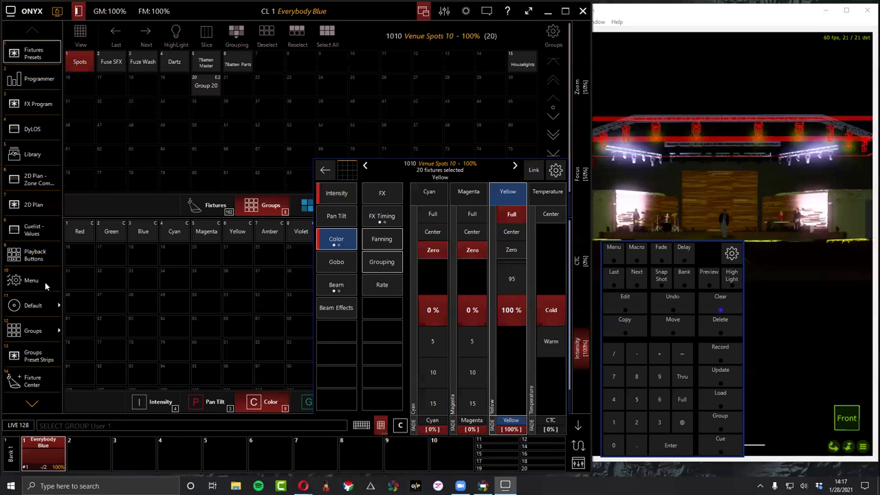
{"action": "left_click", "coordinate": [34, 305]}
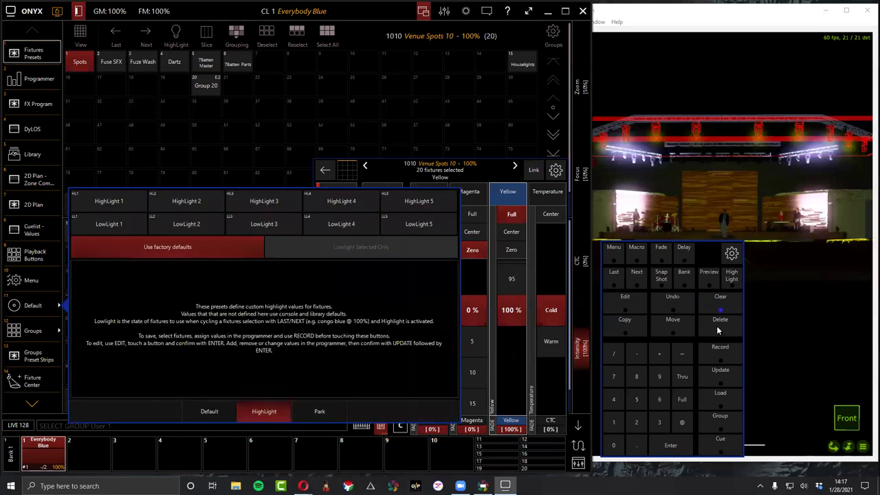
Record the yellow look as HighLight 1 and the blue look as LowLight 1.
{"action": "left_click", "coordinate": [719, 349]}
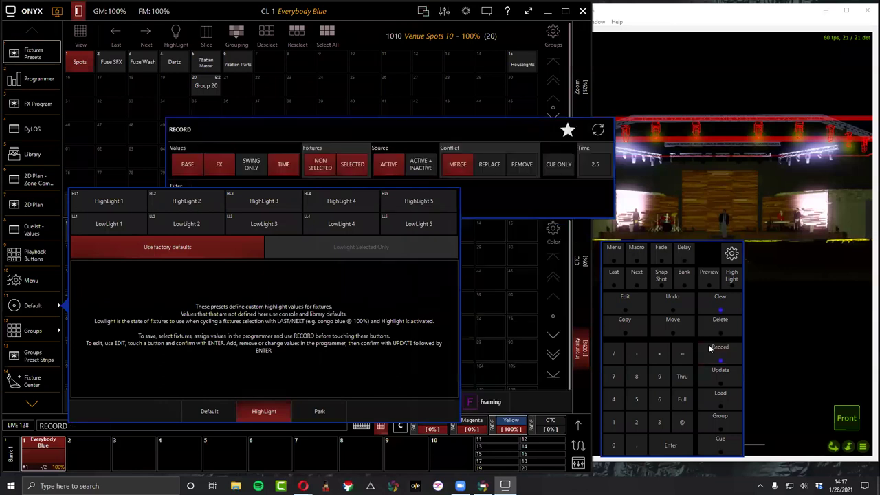
{"action": "left_click", "coordinate": [120, 202]}
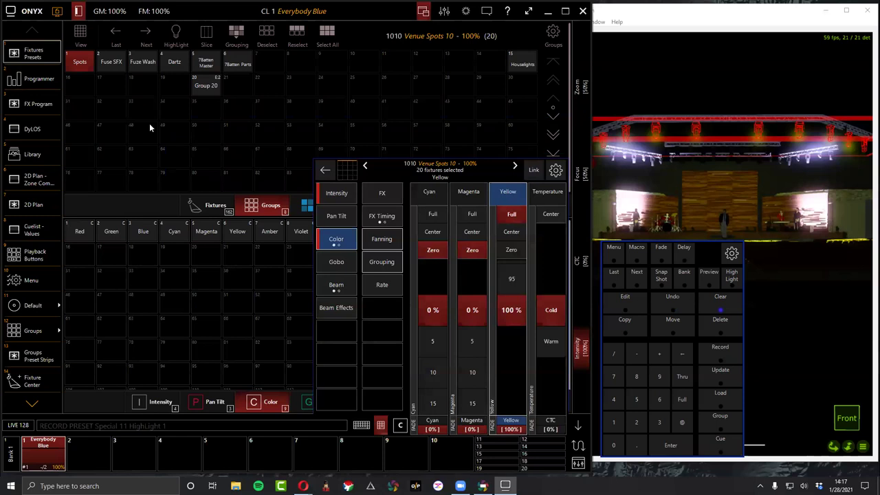
{"action": "left_click", "coordinate": [145, 233]}
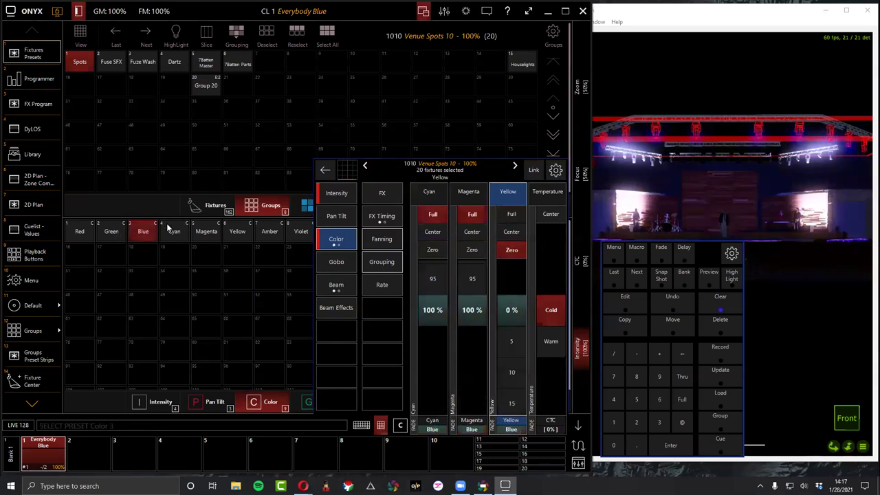
{"action": "left_click", "coordinate": [169, 231]}
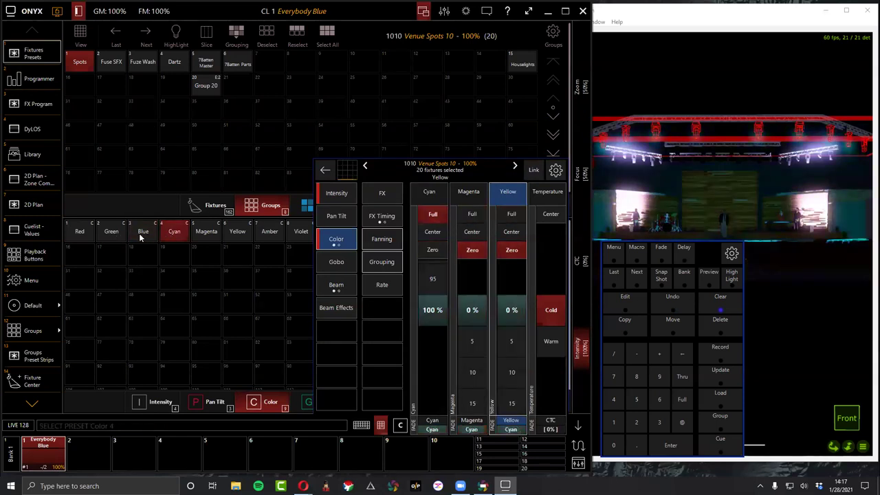
{"action": "left_click", "coordinate": [144, 233]}
{"action": "left_click", "coordinate": [720, 351]}
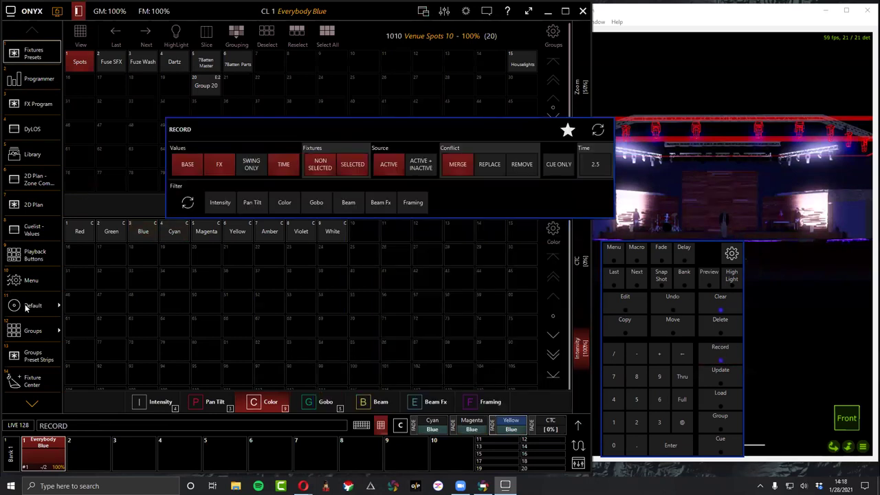
{"action": "left_click", "coordinate": [28, 306]}
{"action": "left_click", "coordinate": [108, 227]}
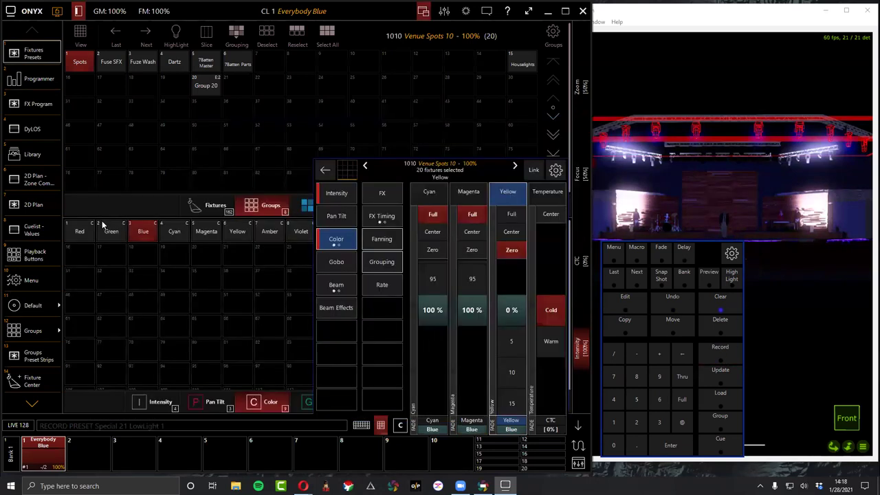
Make the custom HighLight 1 and LowLight 1 presets active instead of the factory defaults.
{"action": "left_click", "coordinate": [34, 306]}
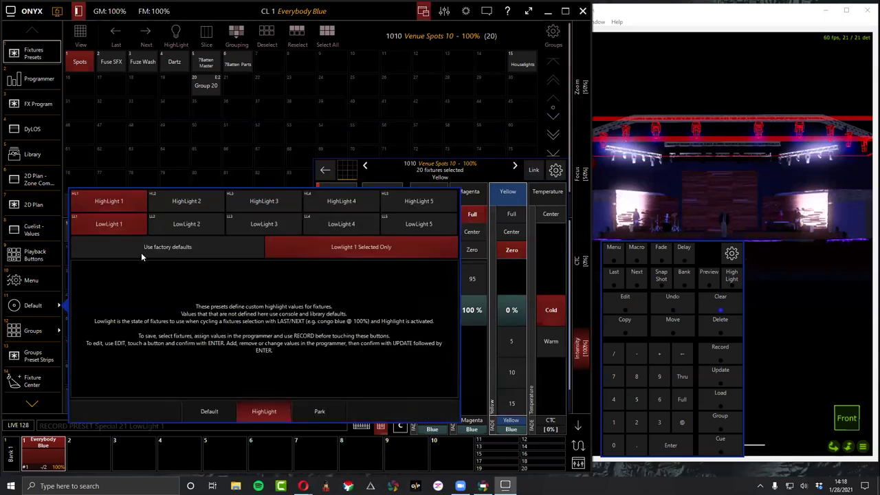
{"action": "left_click", "coordinate": [162, 248]}
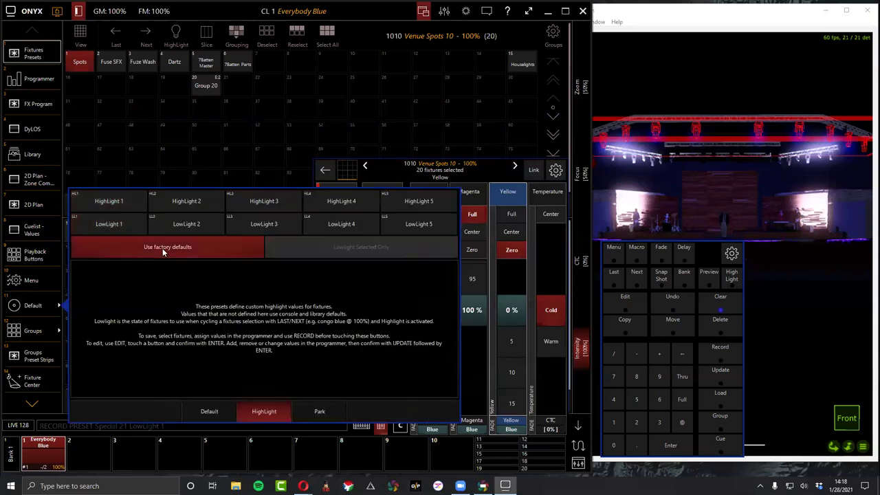
{"action": "left_click", "coordinate": [121, 219]}
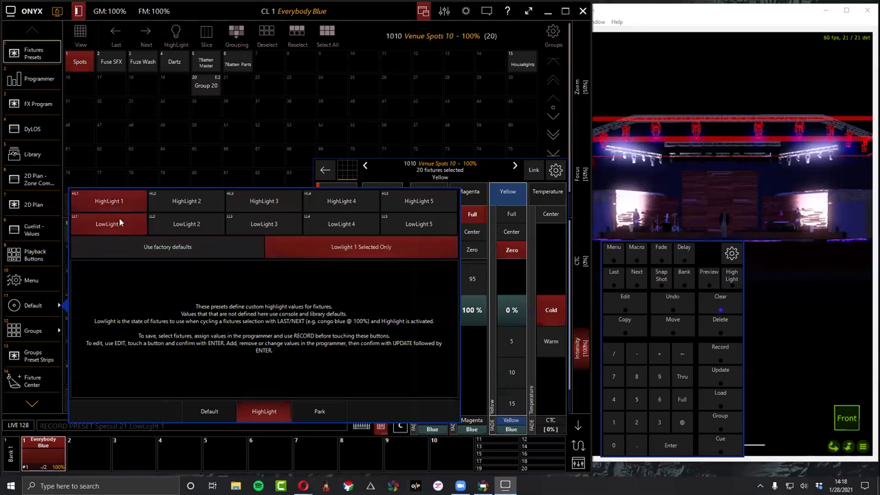
{"action": "left_click", "coordinate": [279, 252]}
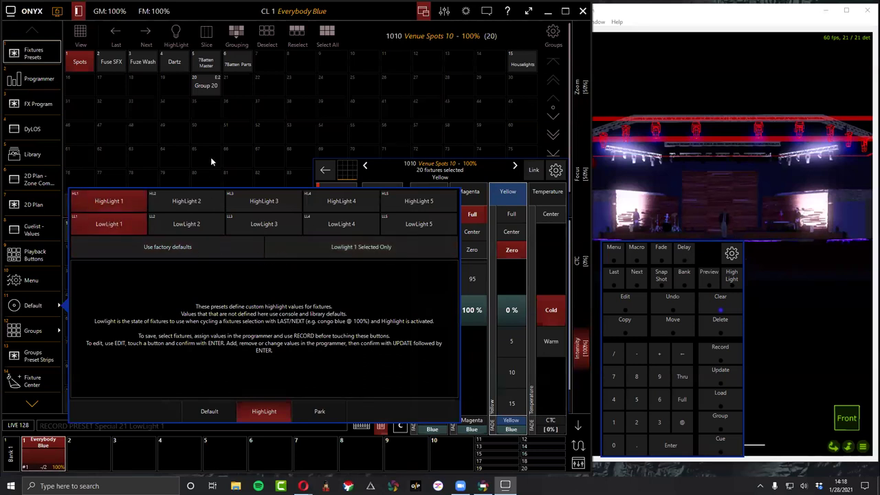
{"action": "left_click", "coordinate": [715, 302]}
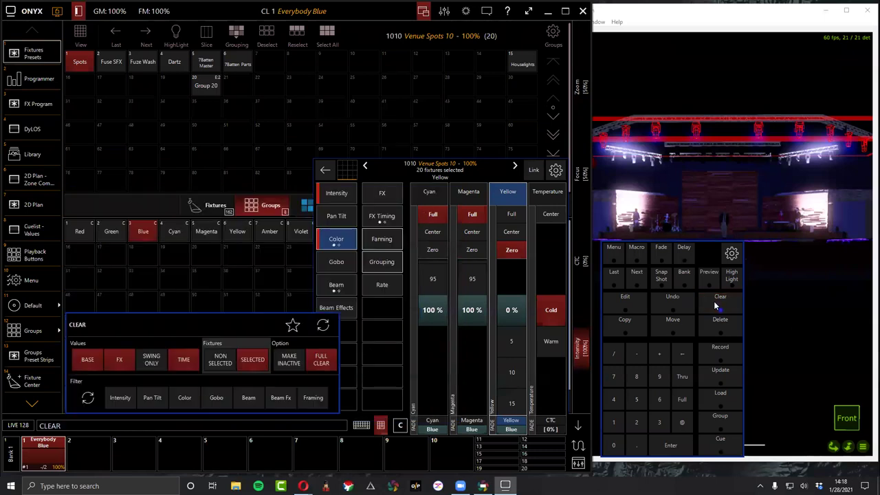
Clear the programmer, select Spots in highlight mode, and step through to Venue Spots 5.
{"action": "left_click", "coordinate": [715, 302]}
{"action": "left_click", "coordinate": [77, 64]}
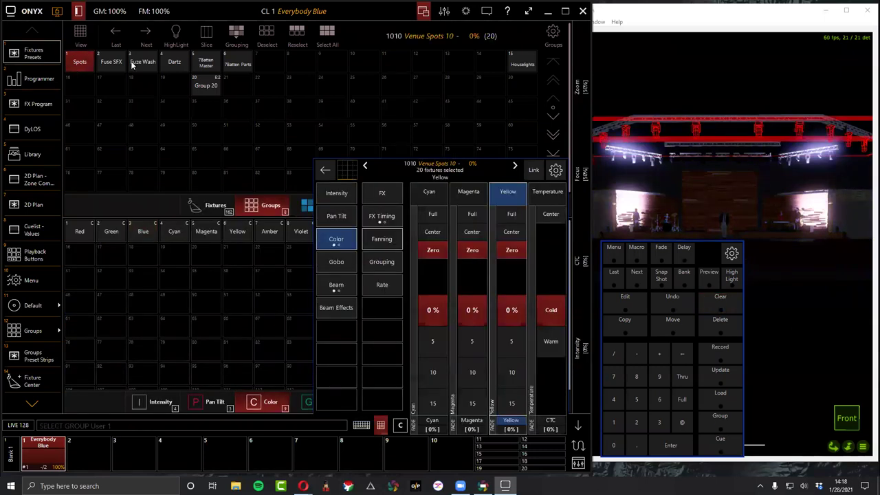
{"action": "left_click", "coordinate": [178, 33]}
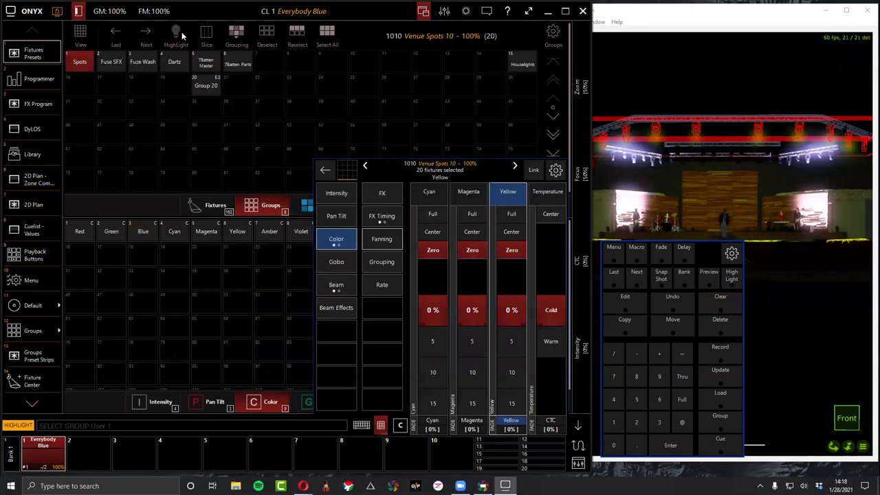
{"action": "key", "text": "Right"}
{"action": "key", "text": "Right"}
{"action": "key", "text": "Right"}
{"action": "key", "text": "Right"}
{"action": "key", "text": "Right"}
{"action": "key", "text": "Right"}
{"action": "key", "text": "Right"}
{"action": "key", "text": "Right"}
{"action": "scroll", "coordinate": [683, 164], "scroll_direction": "down", "scroll_amount": 2}
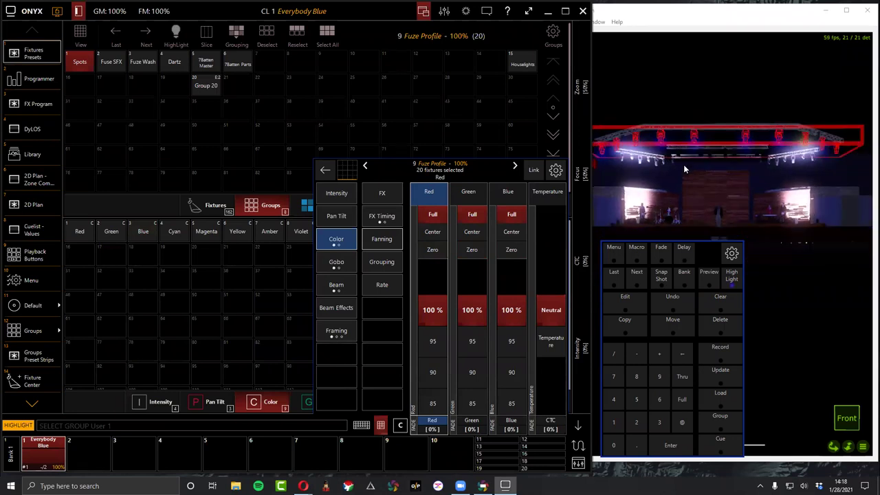
{"action": "key", "text": "Down"}
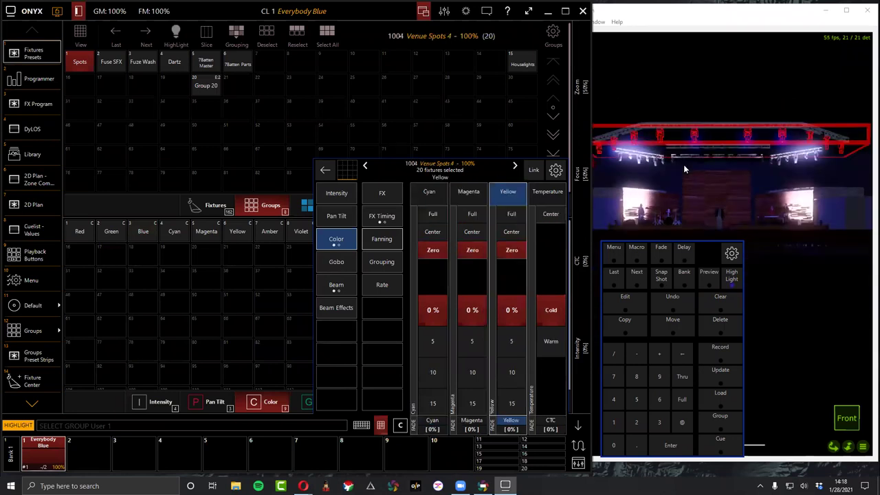
{"action": "key", "text": "Right"}
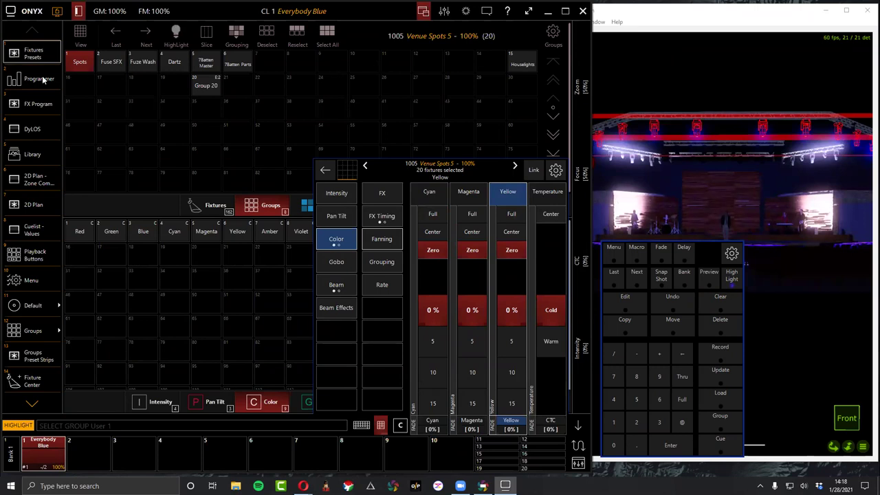
{"action": "left_click", "coordinate": [24, 303]}
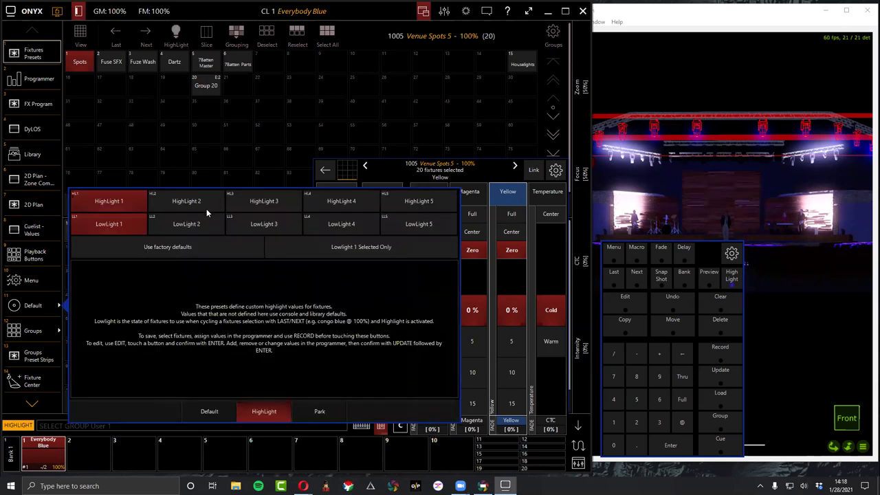
Park the 20 selected Venue Spots at current values so every channel reads PARKED.
{"action": "left_click", "coordinate": [321, 411]}
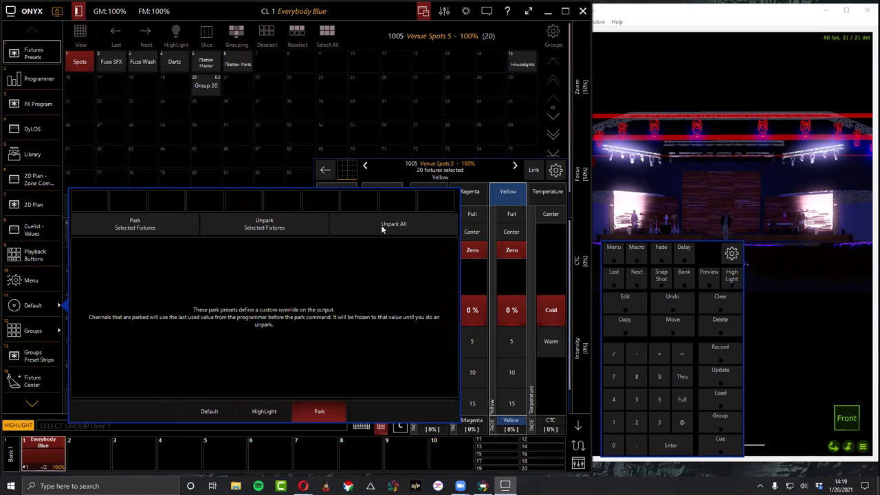
{"action": "left_click", "coordinate": [264, 225]}
{"action": "left_click", "coordinate": [162, 220]}
{"action": "left_click", "coordinate": [254, 225]}
{"action": "left_click", "coordinate": [388, 229]}
{"action": "left_click", "coordinate": [165, 220]}
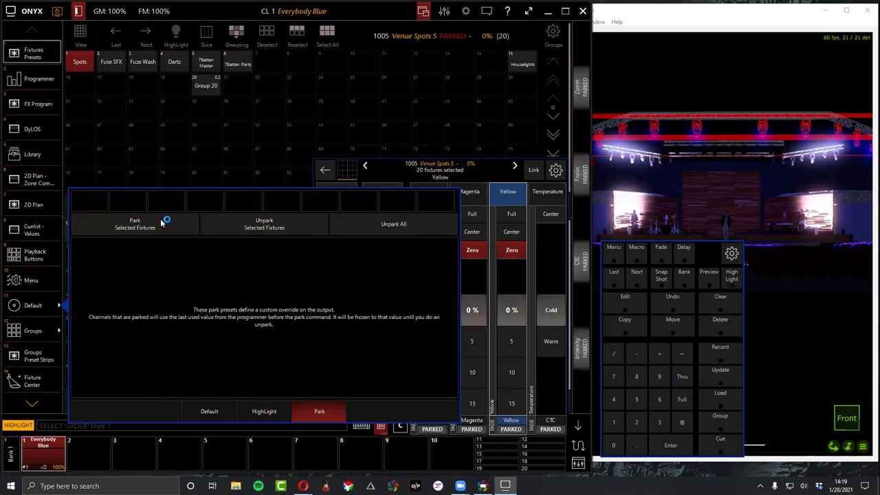
{"action": "left_click", "coordinate": [440, 145]}
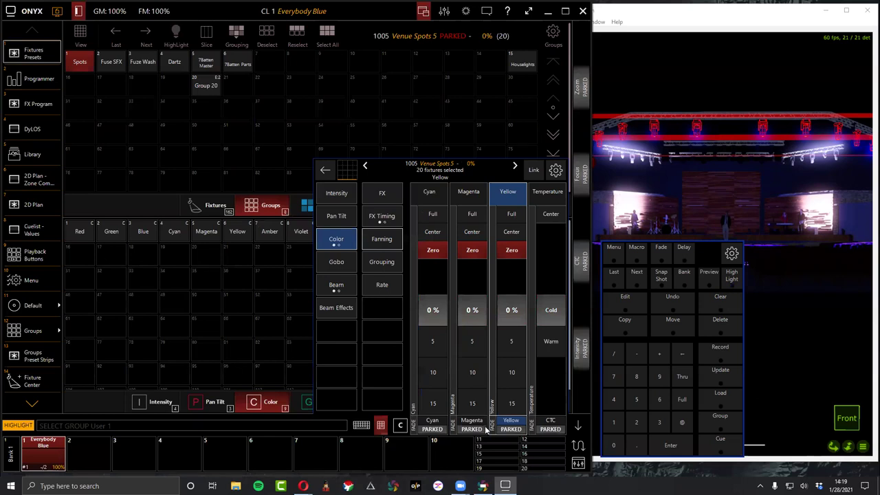
Pick Magenta for adjustment and show the programmer sheet.
{"action": "left_click", "coordinate": [472, 421]}
{"action": "scroll", "coordinate": [471, 309], "scroll_direction": "up", "scroll_amount": 13}
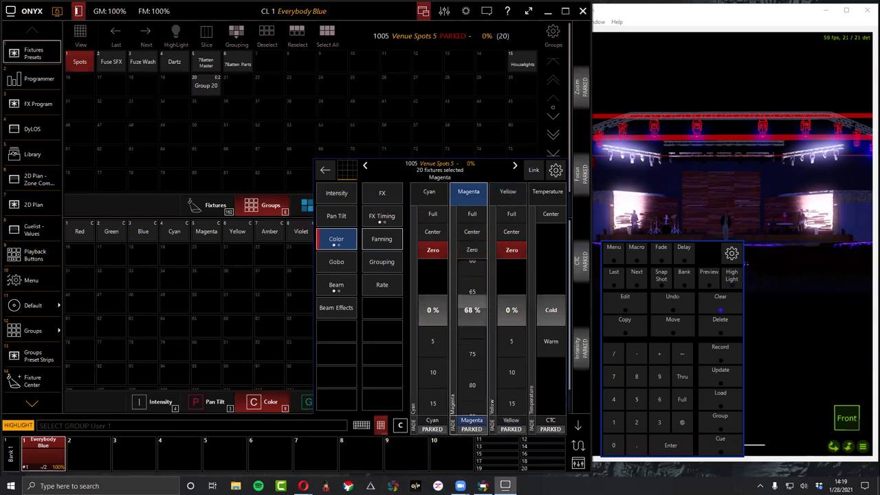
{"action": "scroll", "coordinate": [472, 309], "scroll_direction": "down", "scroll_amount": 3}
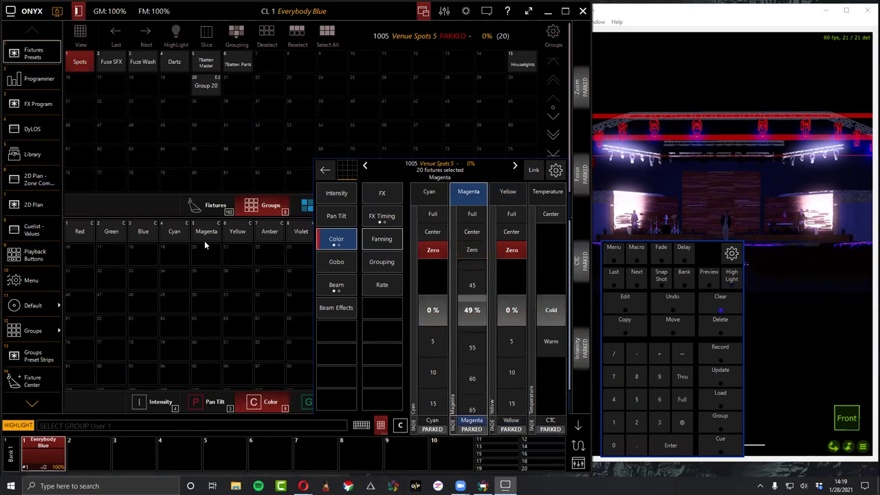
{"action": "left_click", "coordinate": [42, 81]}
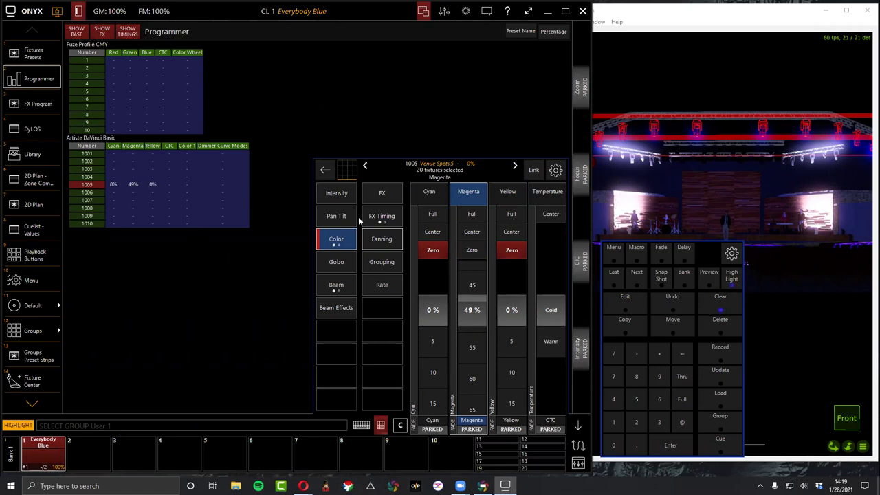
Park the selected spots' channels, then unpark all so their programmer values are live.
{"action": "left_click", "coordinate": [42, 303]}
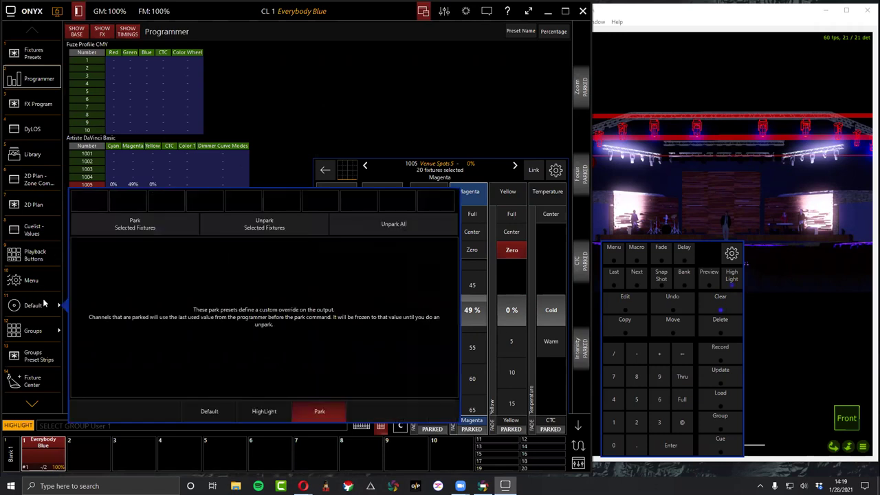
{"action": "left_click", "coordinate": [223, 224]}
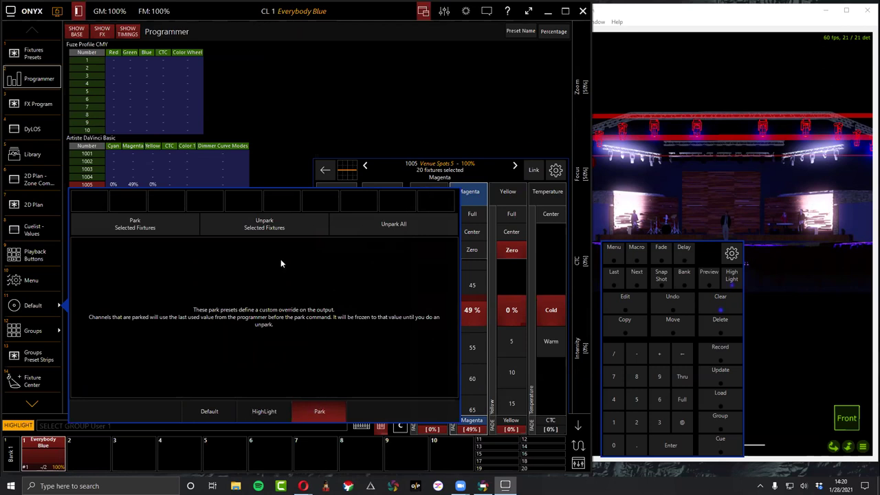
{"action": "left_click", "coordinate": [160, 224]}
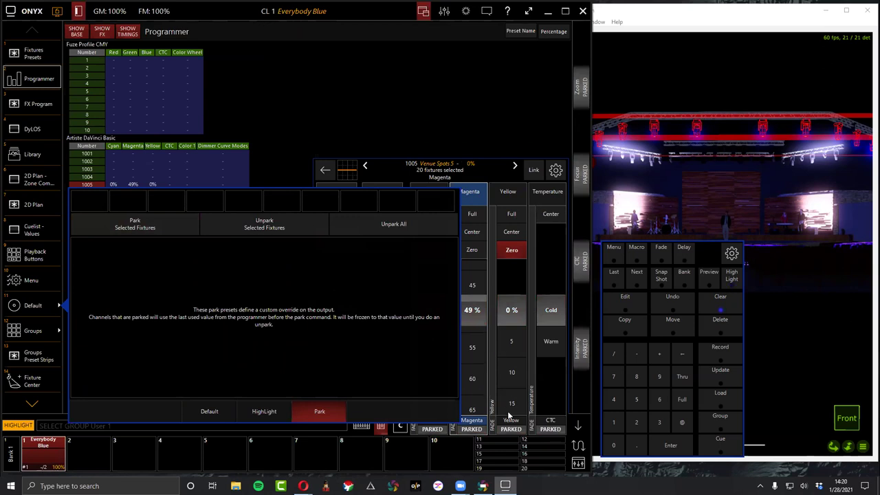
{"action": "left_click", "coordinate": [364, 231]}
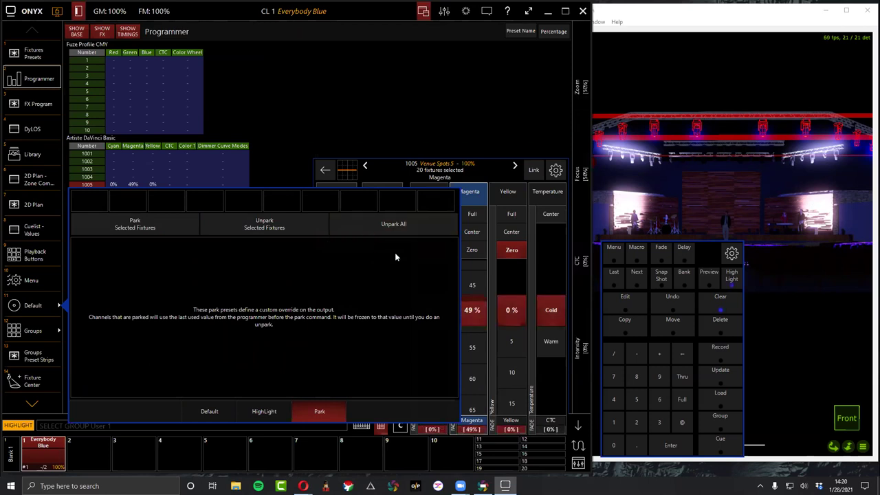
{"action": "left_click", "coordinate": [462, 143]}
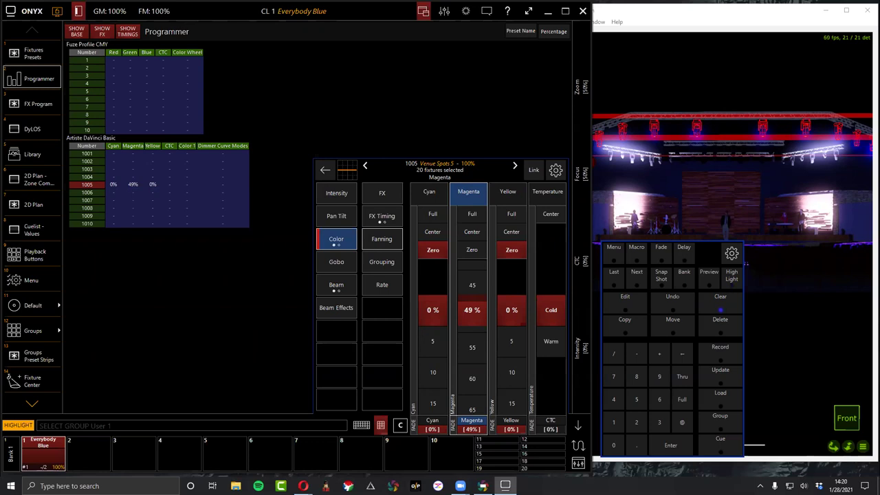
{"action": "left_click", "coordinate": [736, 281]}
Clear the programmer completely and show the fixture group presets.
{"action": "left_click", "coordinate": [732, 306]}
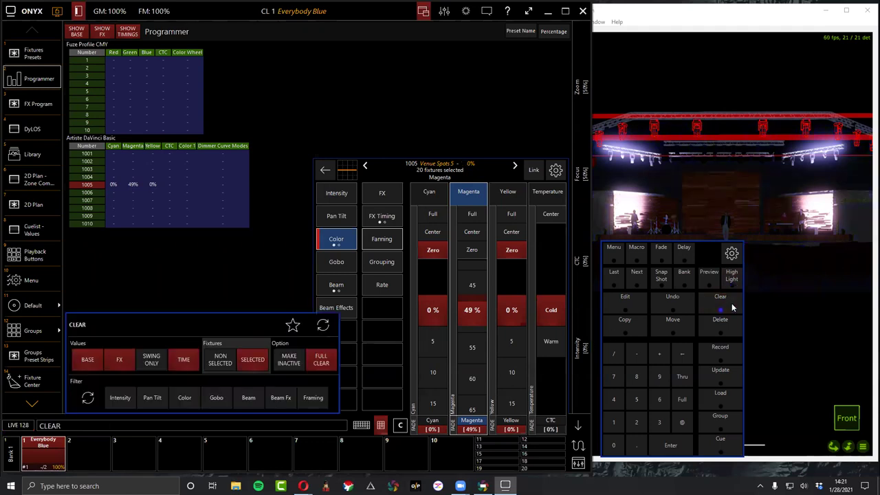
{"action": "left_click", "coordinate": [732, 307]}
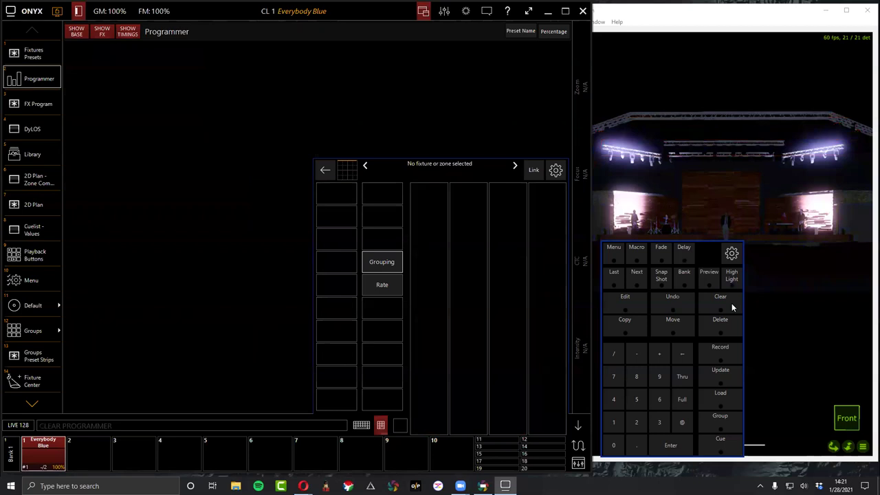
{"action": "left_click", "coordinate": [55, 62]}
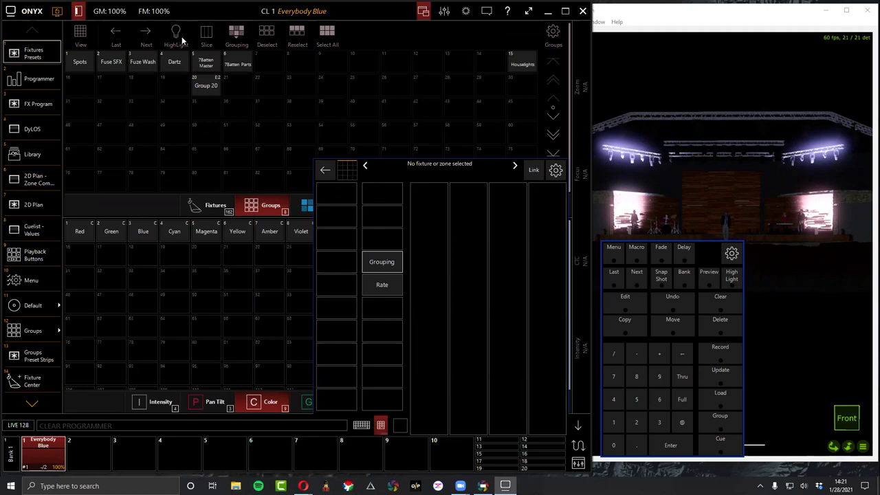
Select Spots, Fuse SFX, Fuze Wash, Dartz and batten groups at full in Amber.
{"action": "left_click", "coordinate": [90, 65]}
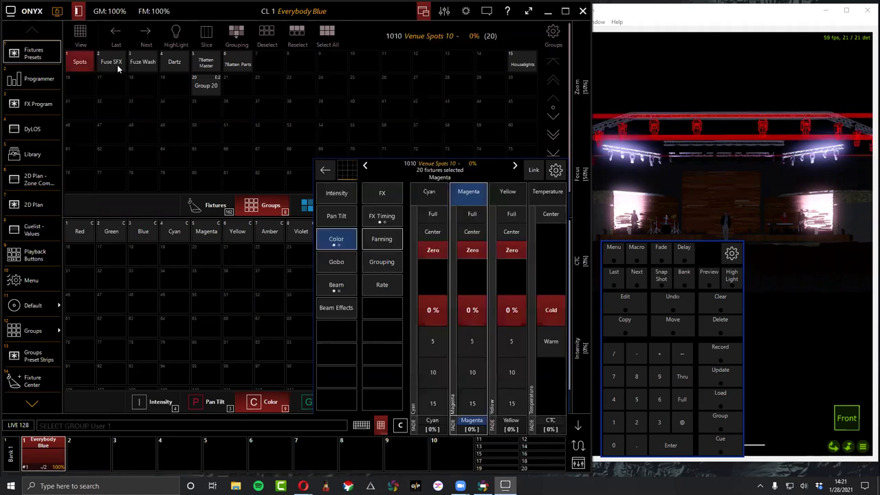
{"action": "left_click", "coordinate": [116, 65]}
{"action": "left_click", "coordinate": [143, 64]}
{"action": "left_click", "coordinate": [175, 64]}
{"action": "left_click", "coordinate": [198, 61]}
{"action": "left_click", "coordinate": [197, 61]}
{"action": "left_click", "coordinate": [682, 400]}
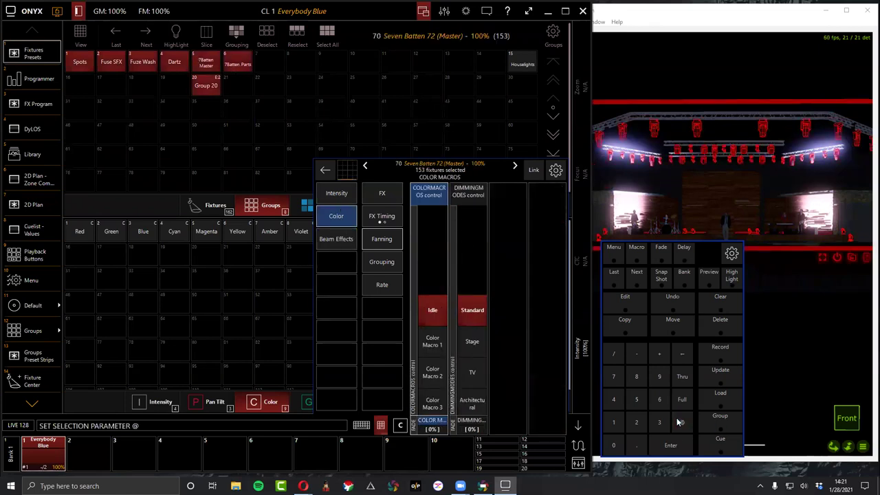
{"action": "left_click", "coordinate": [207, 233]}
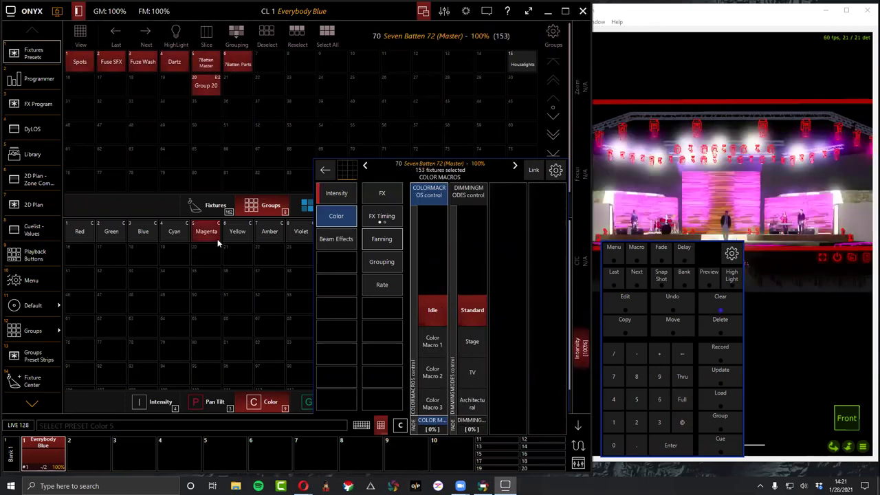
{"action": "left_click", "coordinate": [270, 233]}
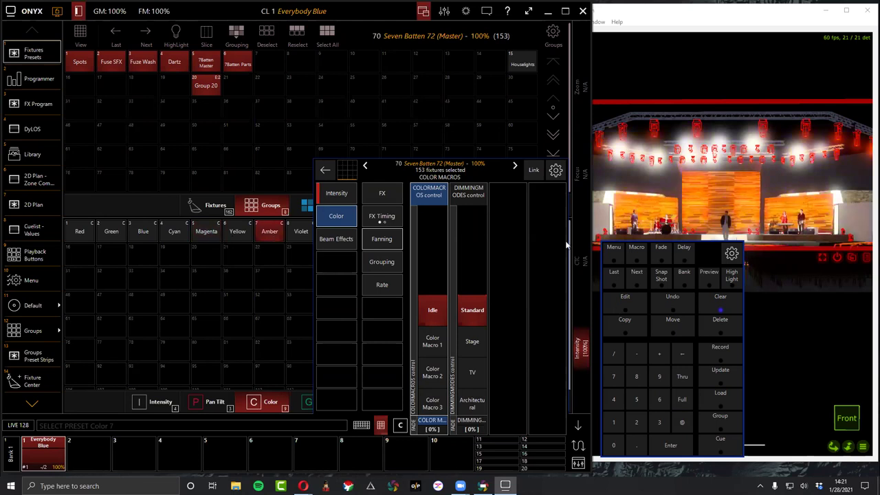
Record the look to playback fader 2 as cuelist 'All Amber', then clear the programmer.
{"action": "left_click", "coordinate": [727, 353]}
{"action": "left_click", "coordinate": [98, 460]}
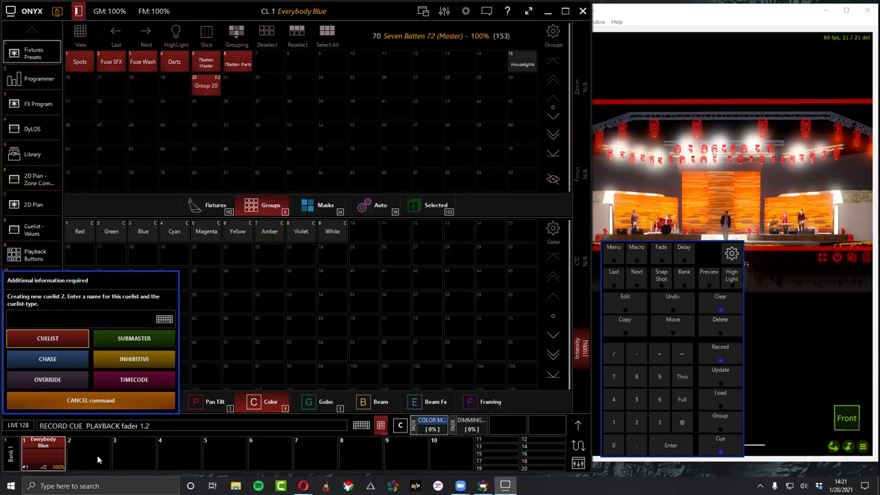
{"action": "type", "text": "All Amber"}
{"action": "key", "text": "Return"}
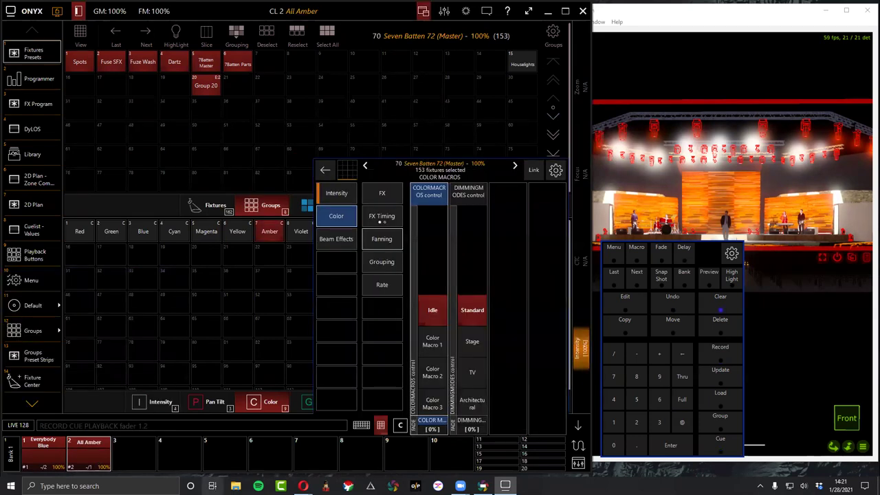
{"action": "left_click", "coordinate": [211, 401]}
{"action": "left_click", "coordinate": [719, 303]}
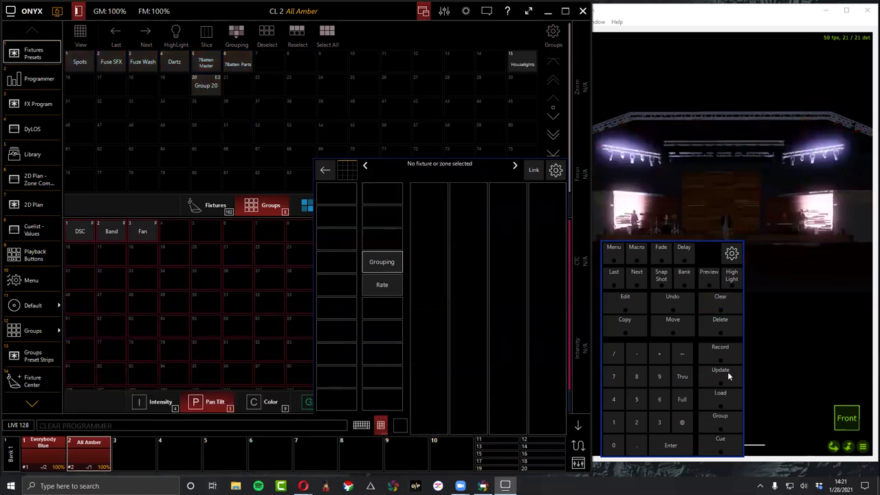
Select fixtures 1 Thru 999 and apply the Band Pan Tilt position preset.
{"action": "left_click", "coordinate": [619, 423]}
{"action": "left_click", "coordinate": [681, 374]}
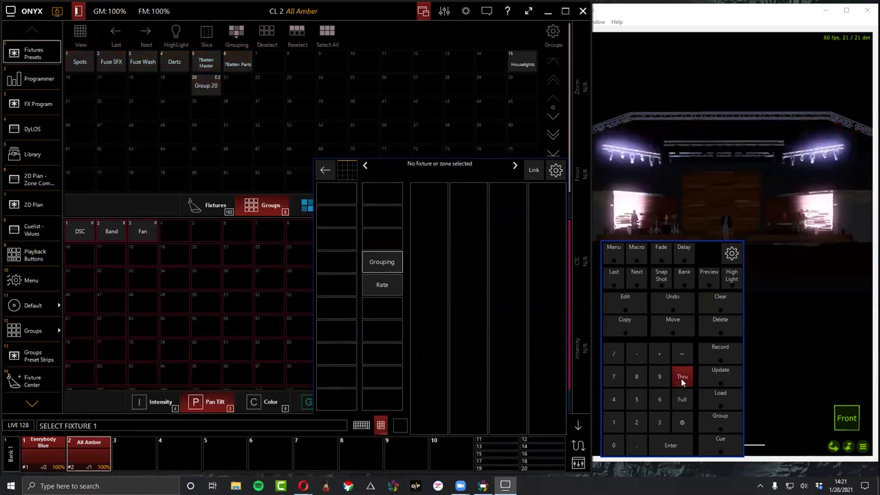
{"action": "type", "text": "999"}
{"action": "key", "text": "Return"}
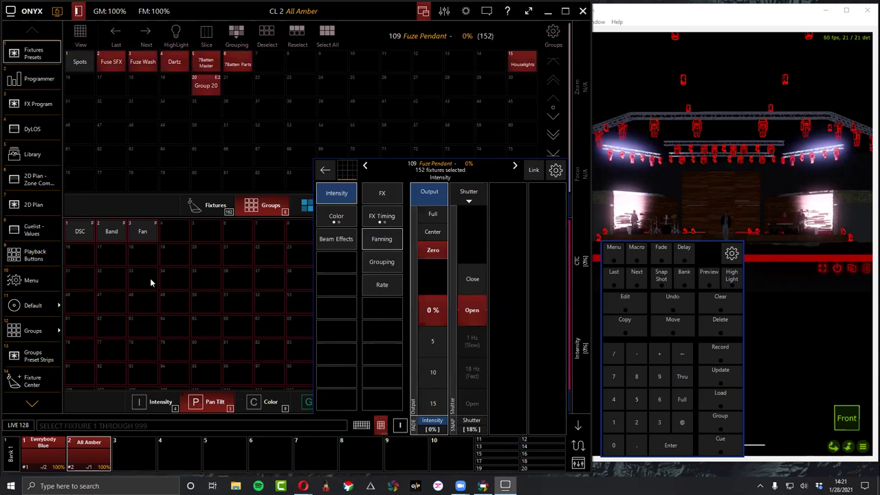
{"action": "left_click", "coordinate": [117, 240]}
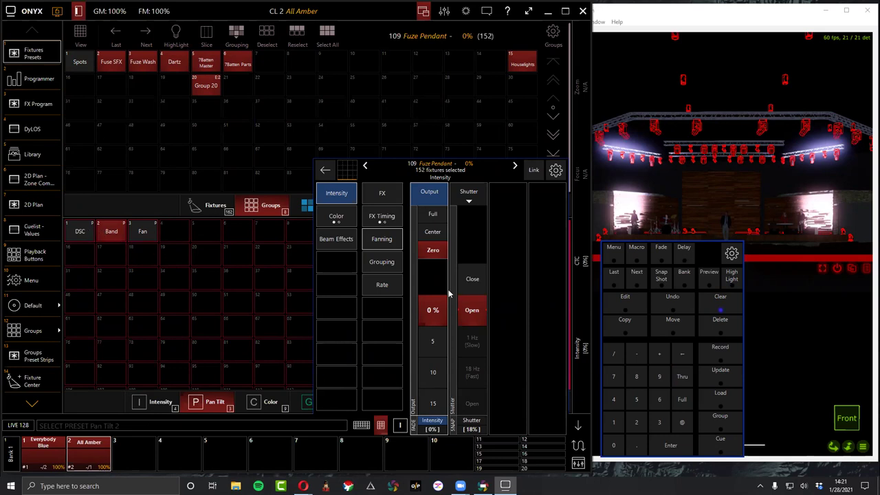
Record the look as a new cuelist named 'Band Pos' on playback 3.
{"action": "left_click", "coordinate": [716, 357]}
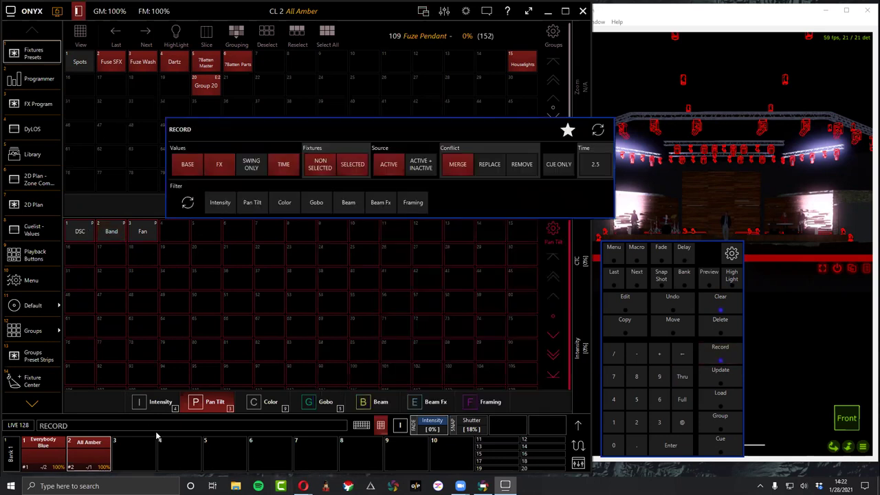
{"action": "left_click", "coordinate": [135, 453]}
{"action": "type", "text": "Babd"}
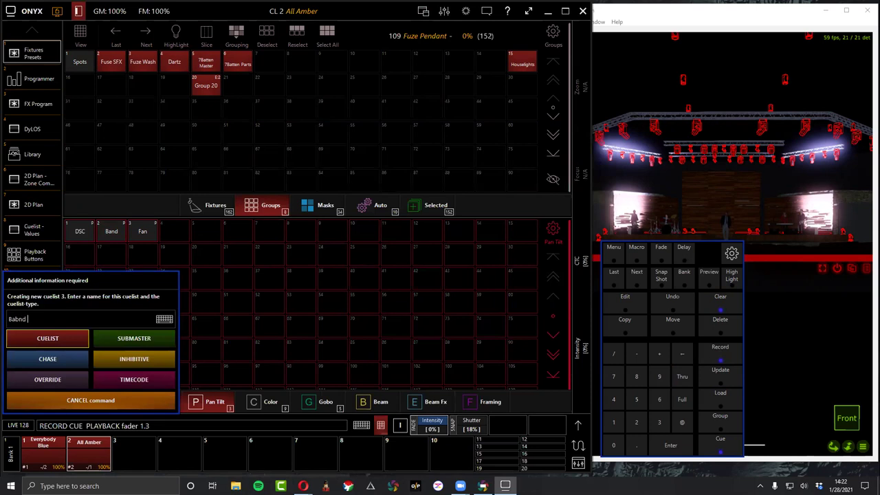
{"action": "key", "text": "BackSpace"}
{"action": "key", "text": "BackSpace"}
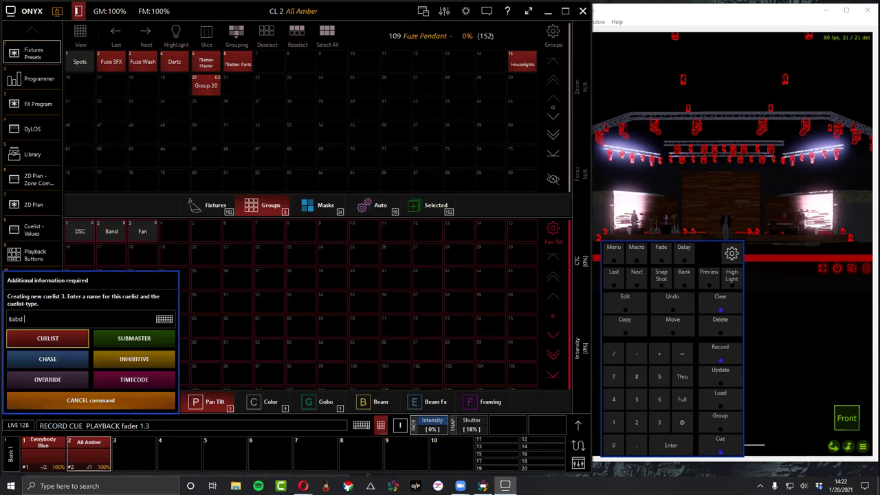
{"action": "type", "text": "nd Pos"}
{"action": "key", "text": "Return"}
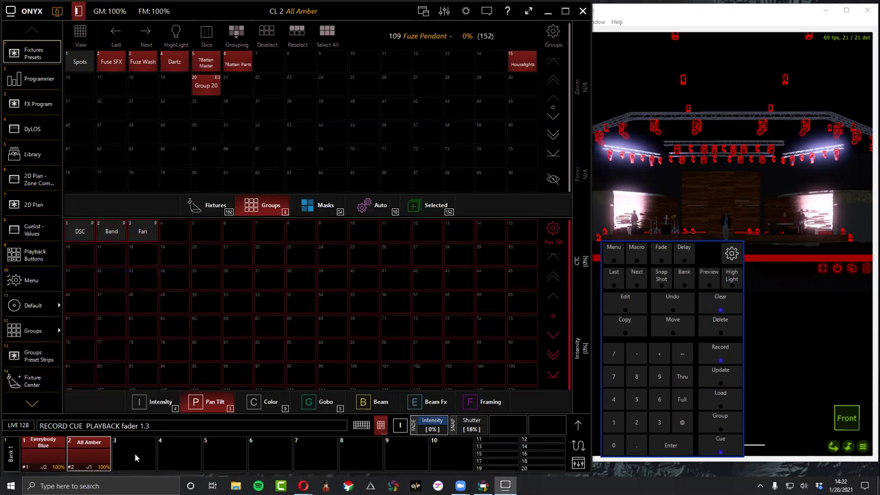
Clear the programmer, then play the All Amber and Band Pos cuelists.
{"action": "left_click", "coordinate": [721, 306]}
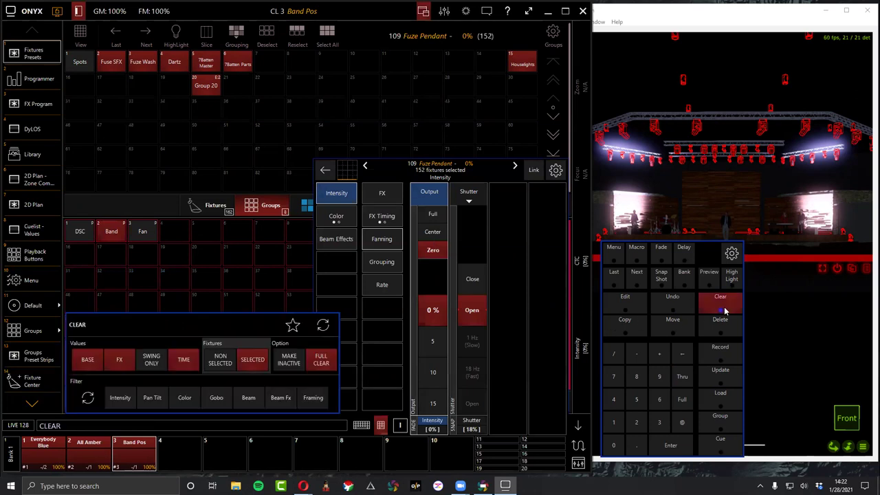
{"action": "left_click", "coordinate": [106, 448]}
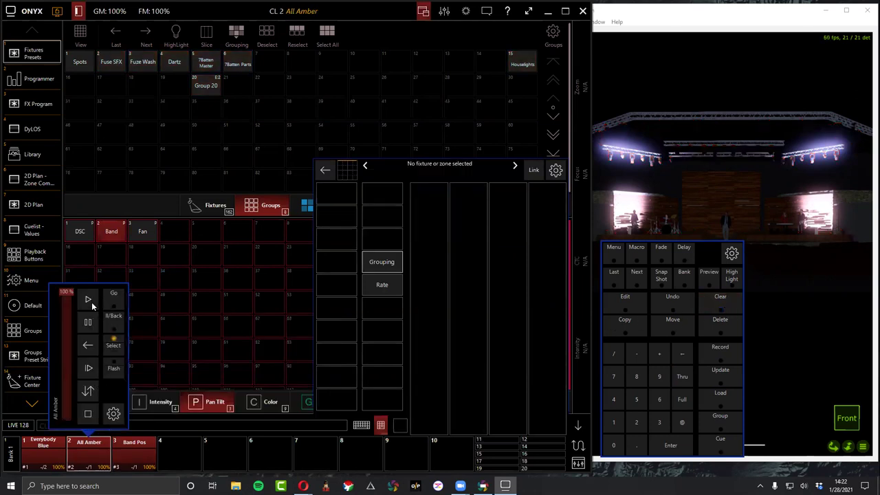
{"action": "left_click", "coordinate": [88, 301]}
{"action": "left_click", "coordinate": [134, 448]}
{"action": "left_click", "coordinate": [132, 301]}
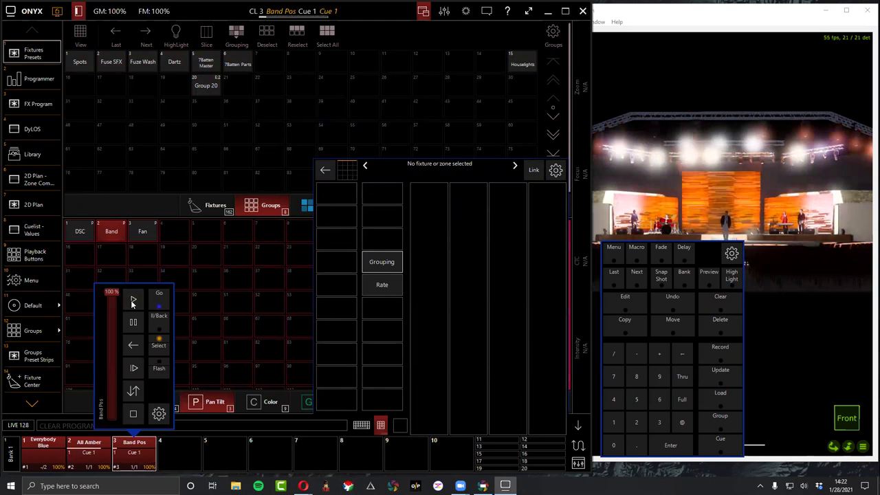
Play Everybody Blue Cue 1, check the Programmer sheet, then return to Fixtures Presets.
{"action": "left_click", "coordinate": [43, 448]}
{"action": "left_click", "coordinate": [43, 300]}
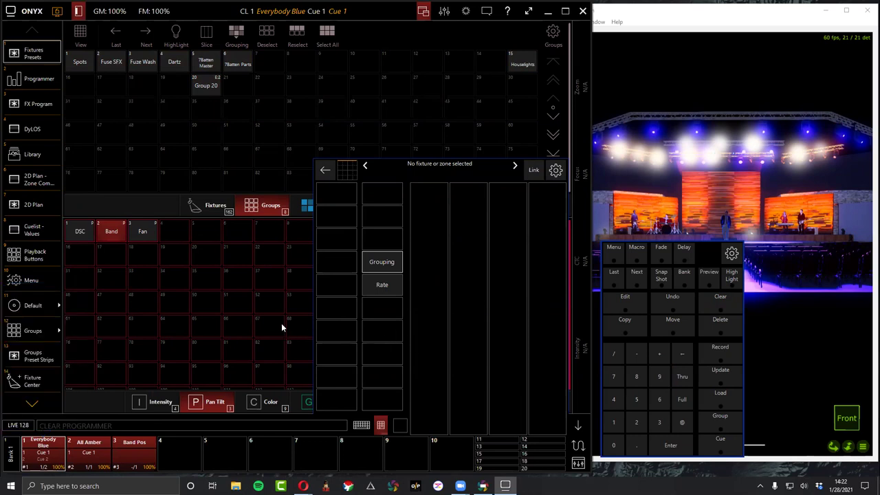
{"action": "left_click", "coordinate": [725, 394]}
{"action": "left_click", "coordinate": [42, 78]}
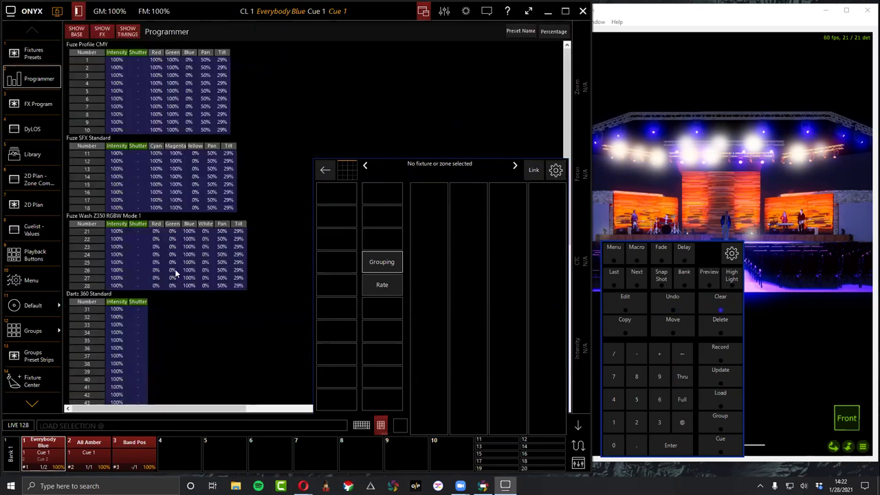
{"action": "left_click", "coordinate": [22, 52]}
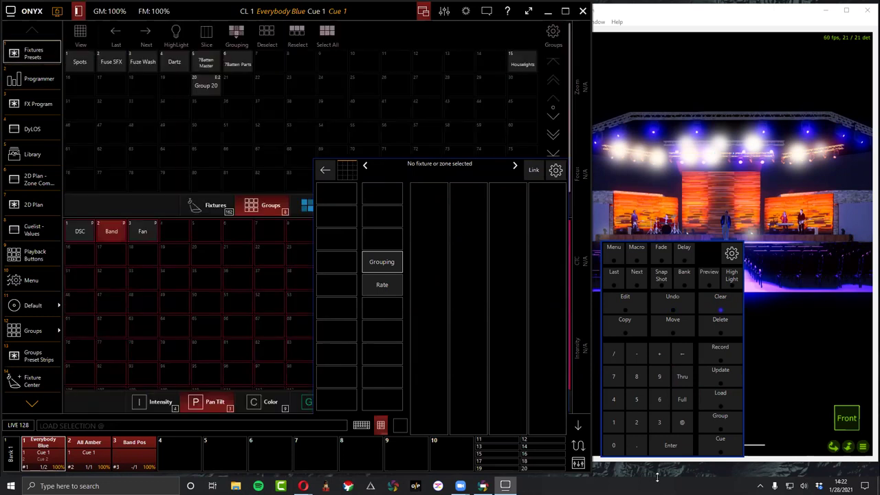
{"action": "left_click", "coordinate": [718, 356]}
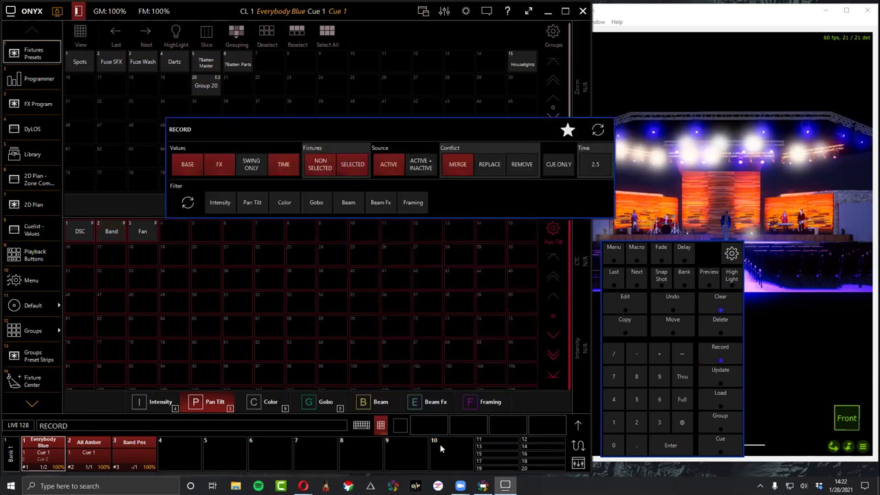
Record the current look onto empty playback 10 as cuelist 'New Loaded Cue'.
{"action": "left_click", "coordinate": [441, 448]}
{"action": "type", "text": "New Loaded Cue"}
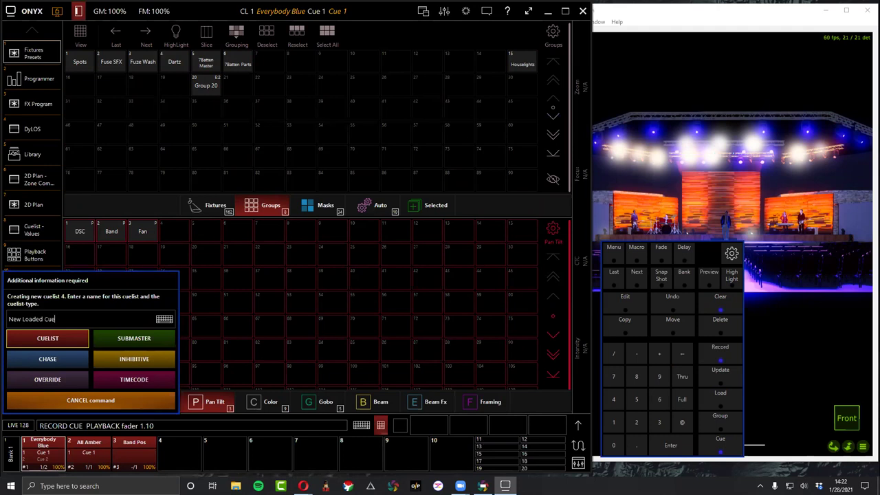
{"action": "key", "text": "Return"}
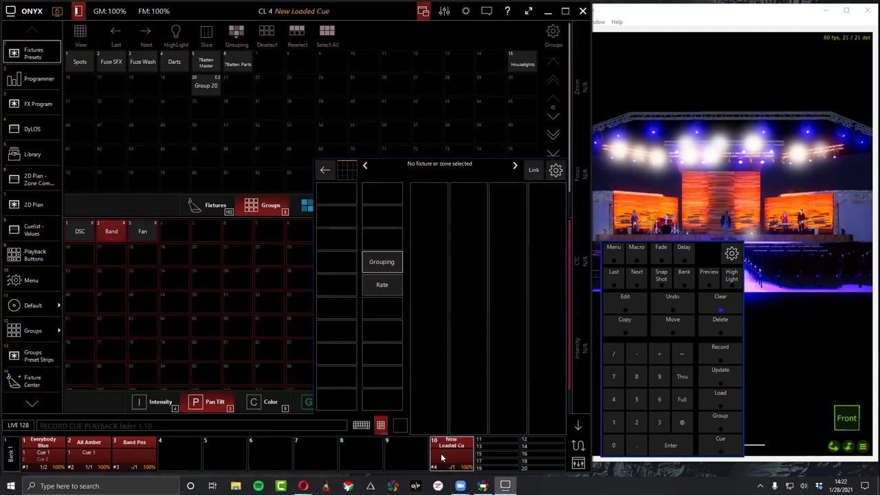
Play Cue 1 of New Loaded Cue, then release playback 10.
{"action": "left_click", "coordinate": [440, 453]}
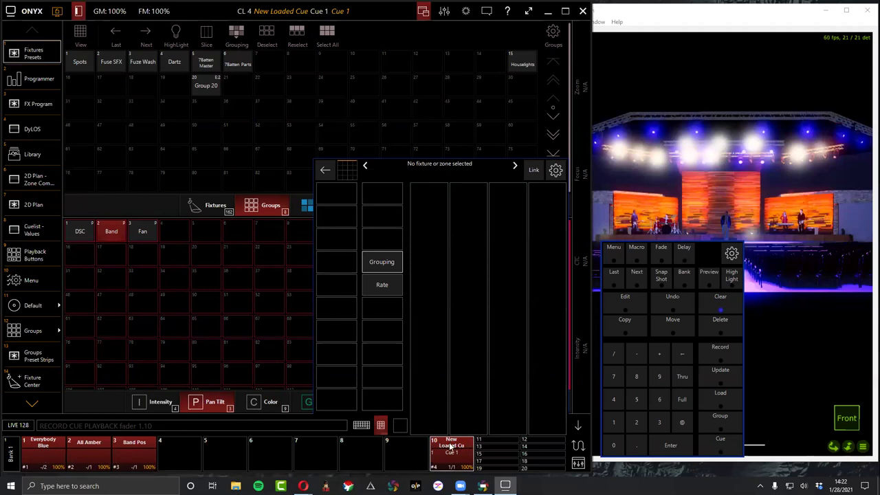
{"action": "left_click", "coordinate": [575, 426]}
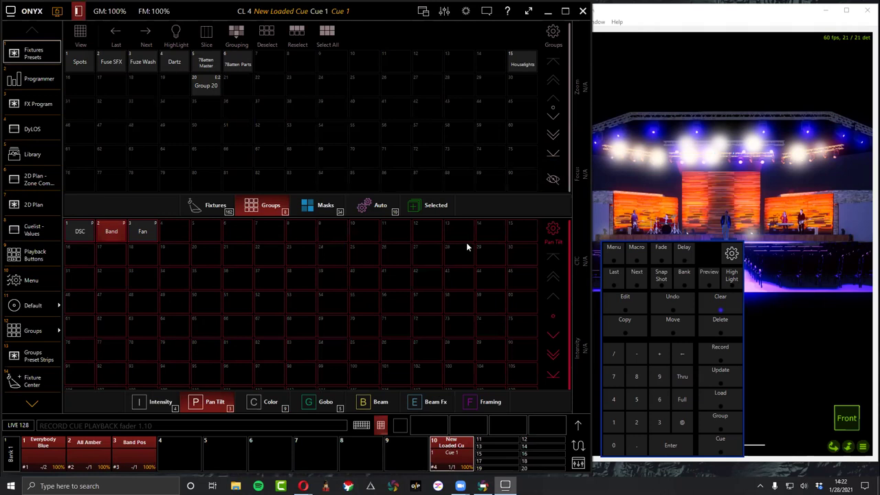
{"action": "left_click", "coordinate": [453, 450]}
{"action": "left_click", "coordinate": [454, 414]}
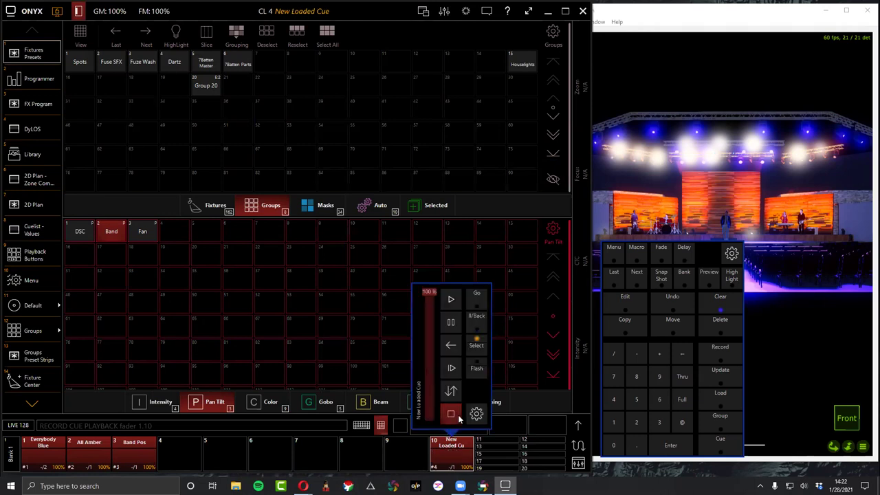
{"action": "left_click", "coordinate": [147, 455]}
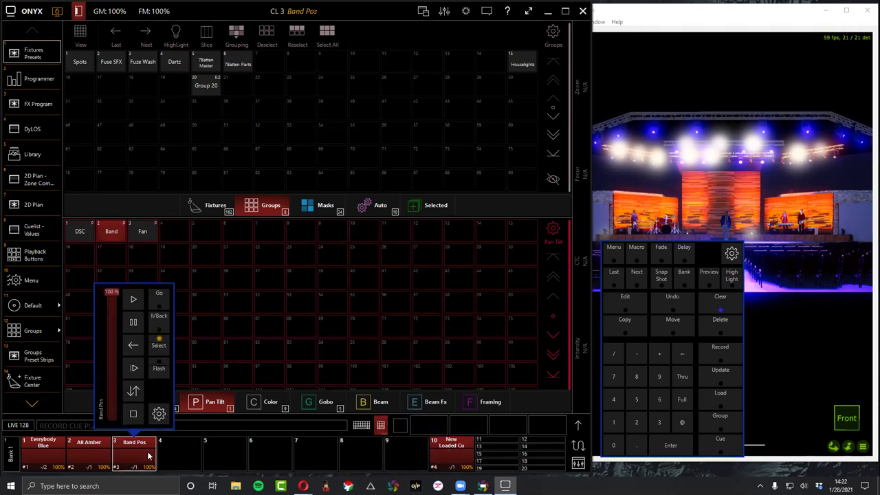
Fire Cue 1 on Band Pos, All Amber and Everybody Blue, stepping Everybody Blue to Cue 2 and back.
{"action": "left_click", "coordinate": [147, 302]}
{"action": "left_click", "coordinate": [83, 462]}
{"action": "left_click", "coordinate": [85, 302]}
{"action": "left_click", "coordinate": [53, 447]}
{"action": "left_click", "coordinate": [43, 299]}
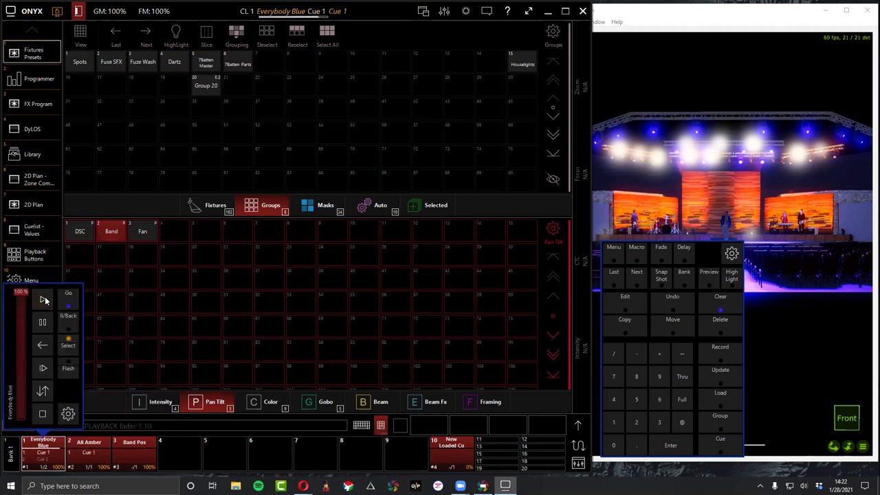
{"action": "left_click", "coordinate": [44, 300]}
{"action": "left_click", "coordinate": [44, 300]}
{"action": "left_click", "coordinate": [88, 441]}
{"action": "left_click", "coordinate": [134, 442]}
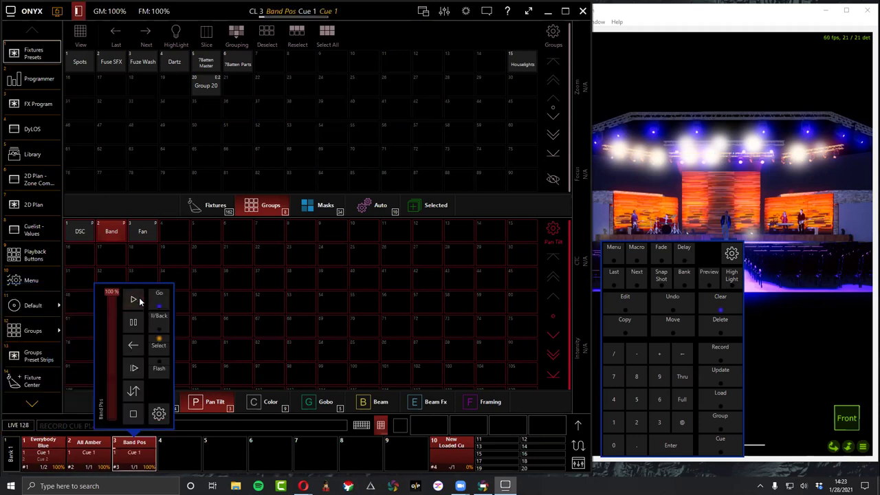
{"action": "left_click", "coordinate": [135, 300]}
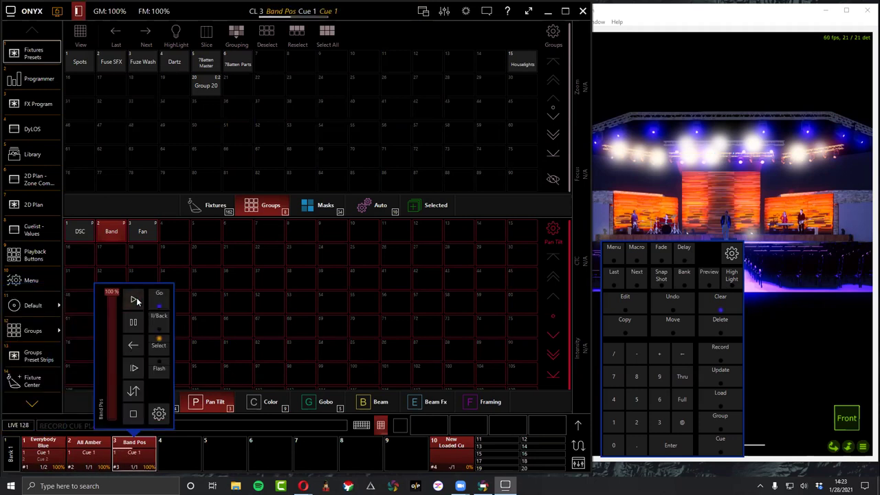
Select fixture 4 in the visualizer, then clear the programmer.
{"action": "left_click", "coordinate": [716, 198]}
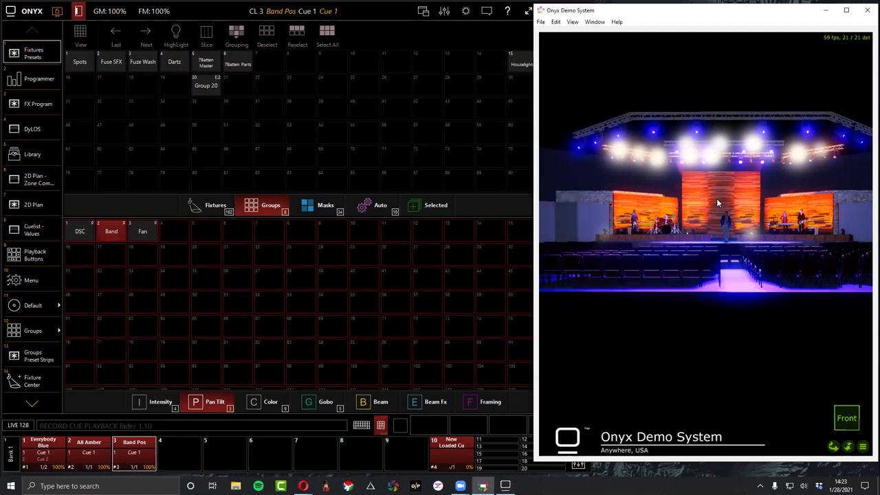
{"action": "left_click", "coordinate": [656, 133]}
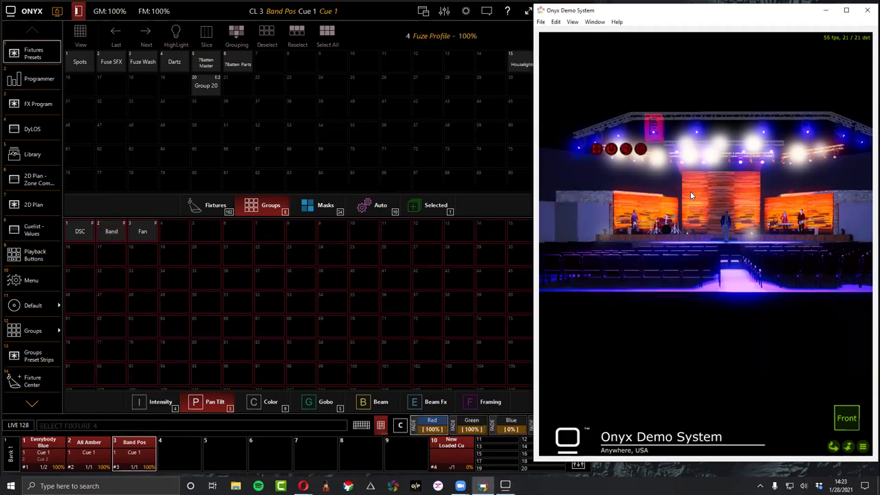
{"action": "left_click", "coordinate": [367, 139]}
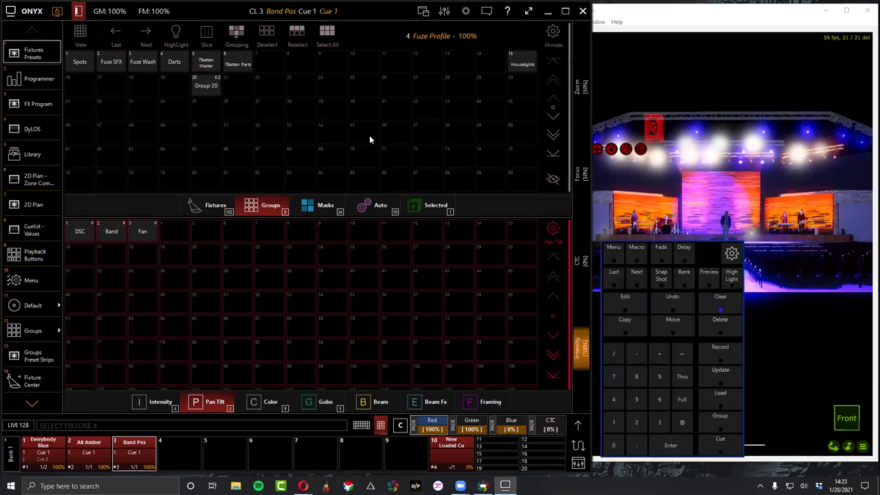
{"action": "left_click", "coordinate": [734, 302]}
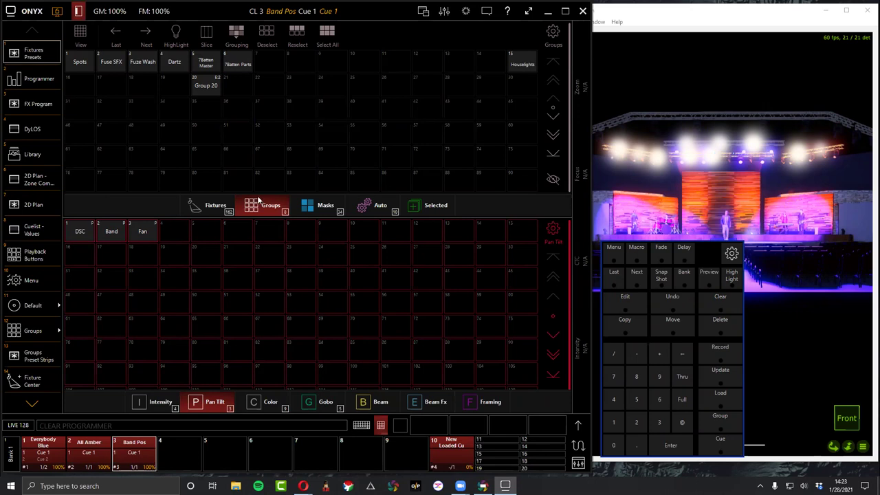
Select the Spots group and colour it Yellow.
{"action": "left_click", "coordinate": [80, 63]}
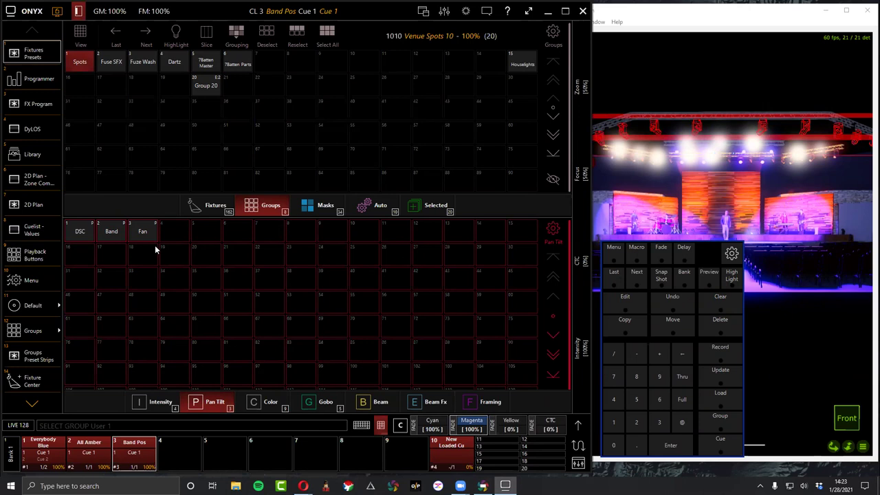
{"action": "left_click", "coordinate": [285, 403]}
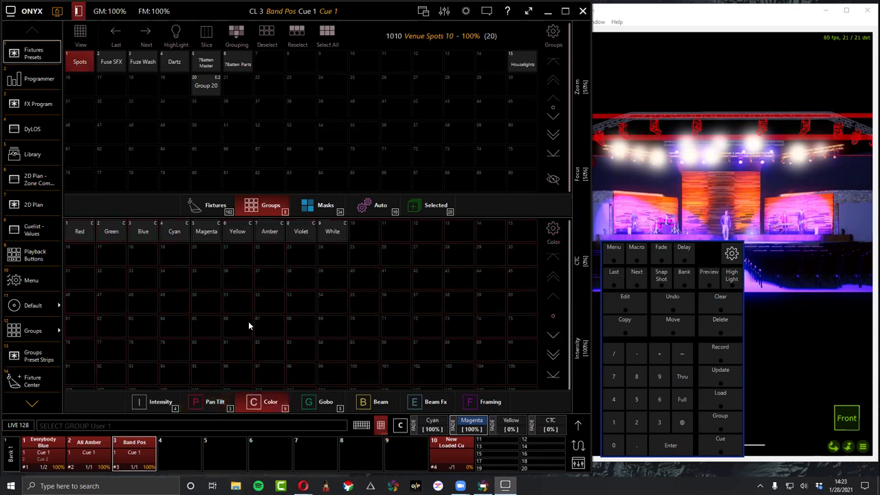
{"action": "left_click", "coordinate": [238, 233]}
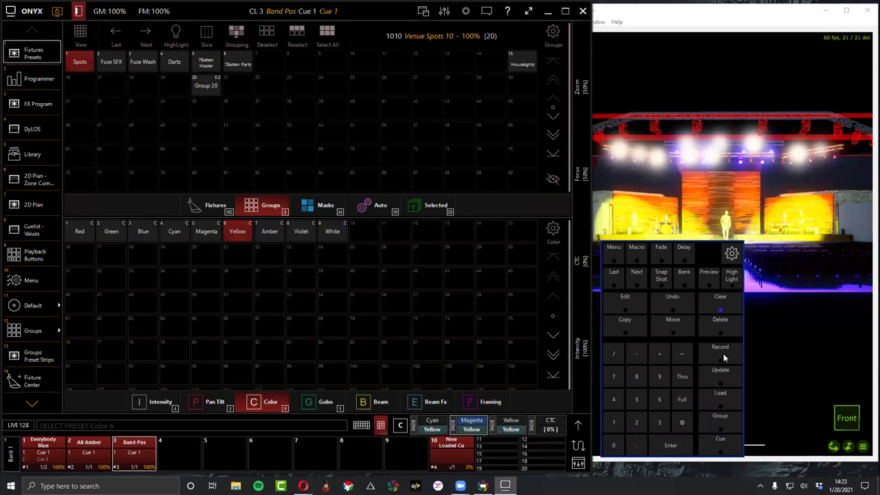
Record Cue 1 into the Everybody Blue playback, merging the yellow Spots.
{"action": "left_click", "coordinate": [702, 351]}
{"action": "left_click", "coordinate": [714, 438]}
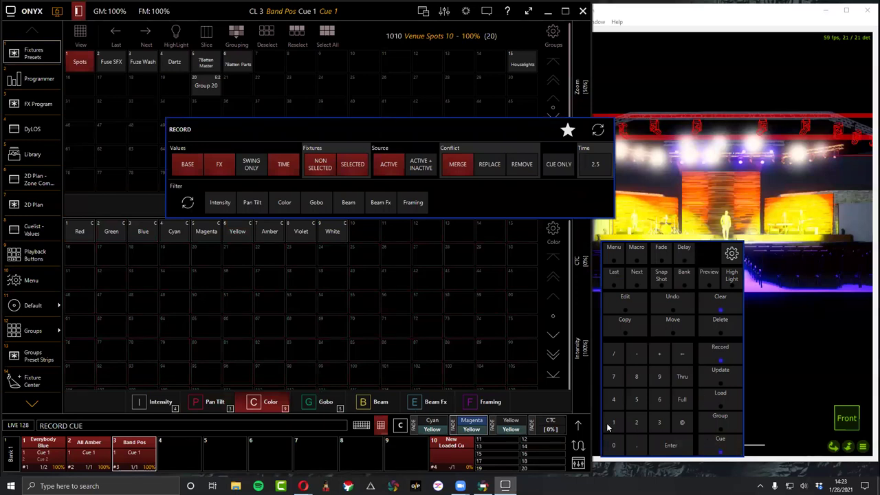
{"action": "left_click", "coordinate": [608, 427]}
{"action": "left_click", "coordinate": [45, 453]}
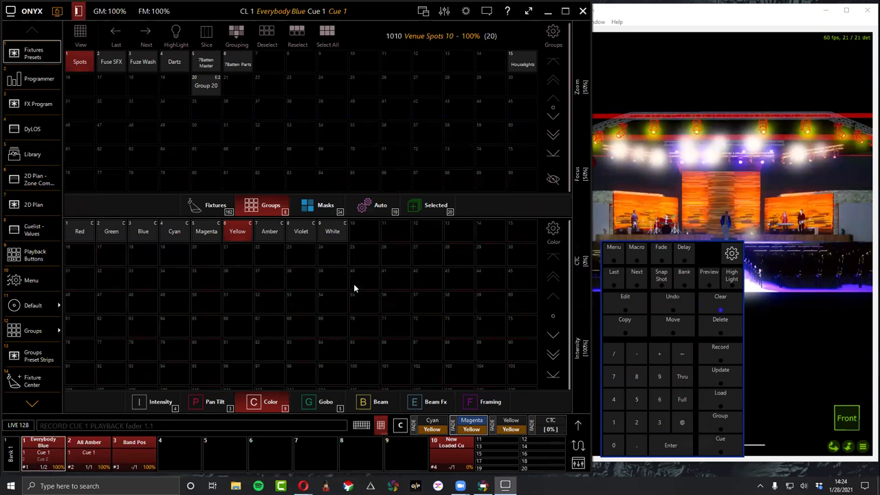
Record the yellow Spots as a new cue in Everybody Blue with Merge turned off.
{"action": "left_click", "coordinate": [707, 360]}
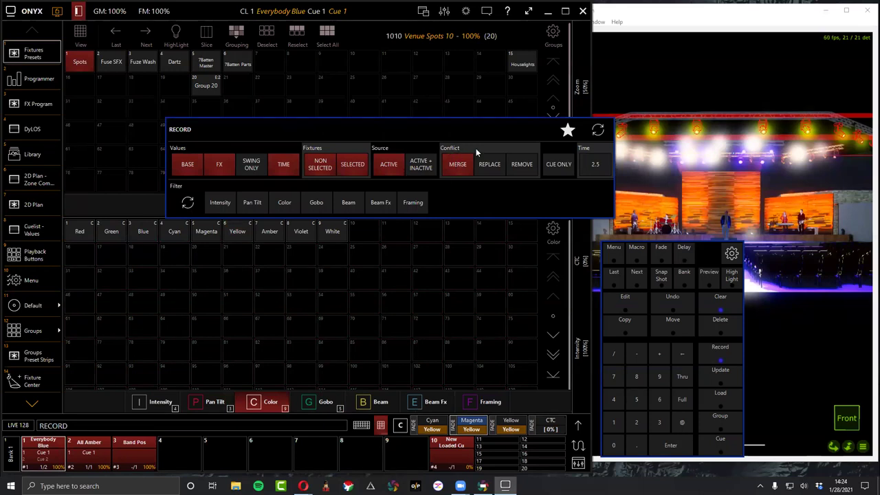
{"action": "left_click", "coordinate": [466, 170]}
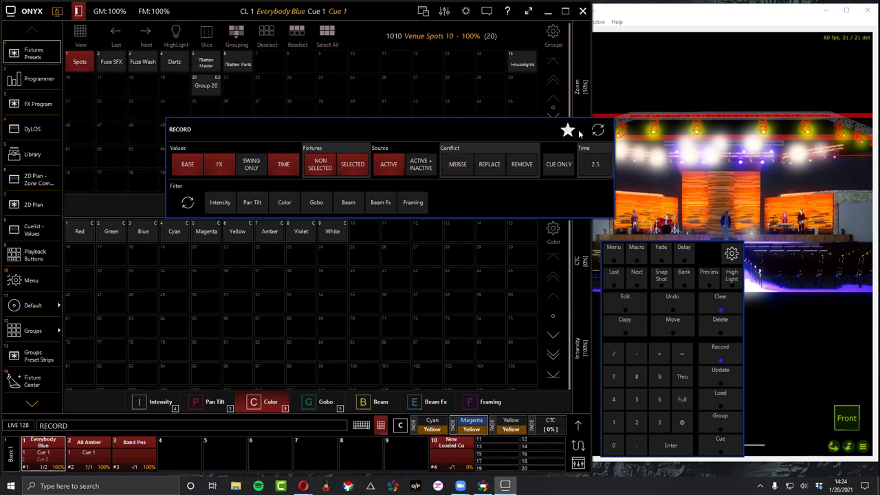
{"action": "left_click", "coordinate": [43, 448]}
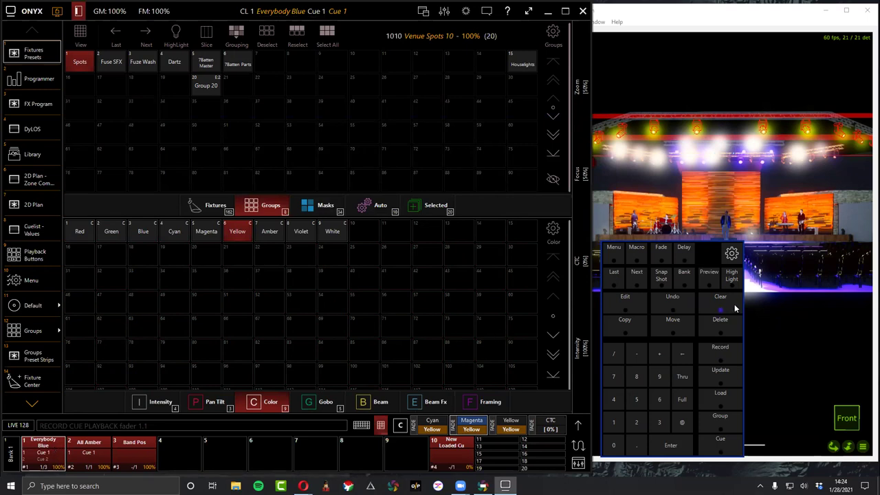
Clear the programmer and check the Programmer view before returning to Fixtures Presets.
{"action": "left_click", "coordinate": [734, 309]}
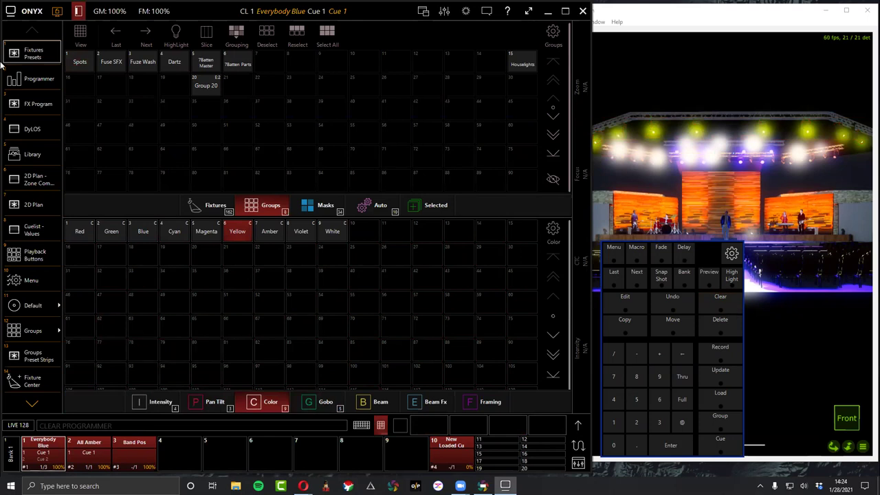
{"action": "left_click", "coordinate": [44, 84]}
{"action": "left_click", "coordinate": [48, 50]}
Colour the Spots blue, then select the Fuse SFX and Fuze Wash groups.
{"action": "left_click", "coordinate": [77, 63]}
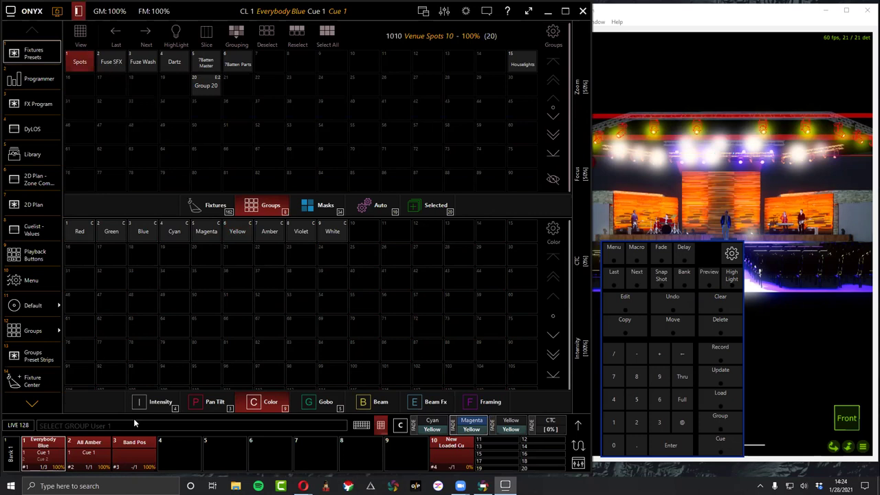
{"action": "left_click", "coordinate": [144, 231]}
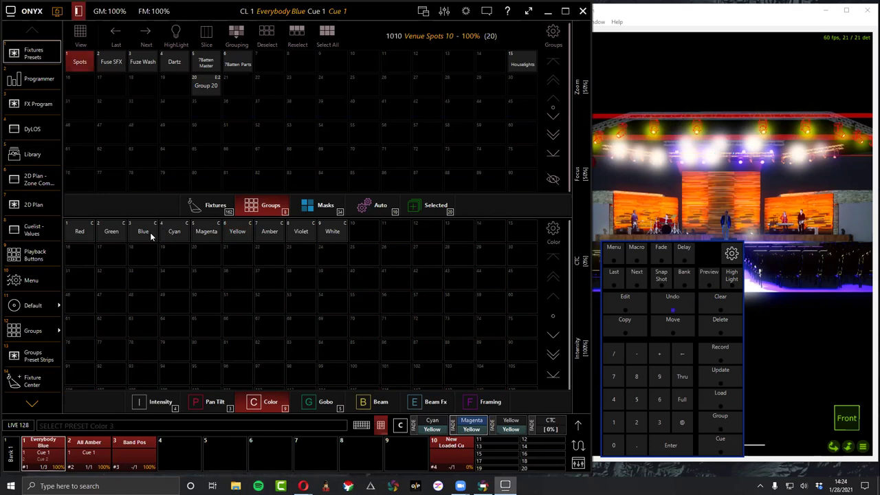
{"action": "left_click", "coordinate": [108, 64]}
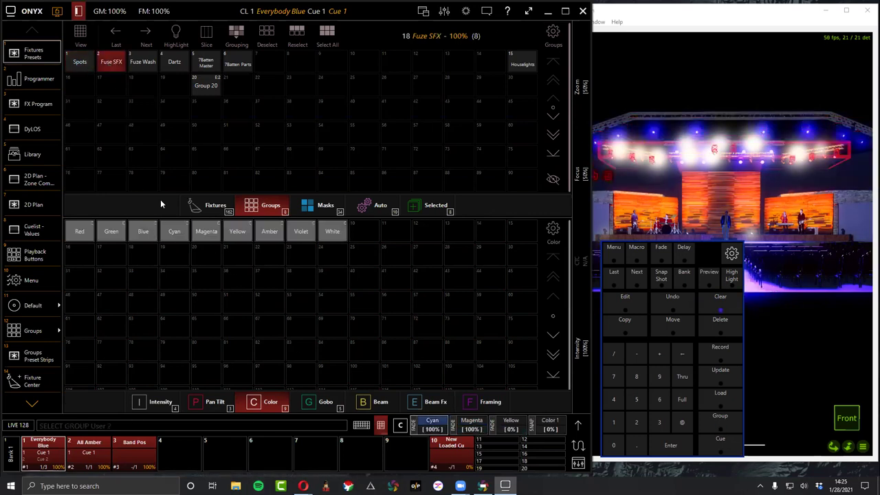
{"action": "left_click", "coordinate": [143, 63]}
{"action": "left_click", "coordinate": [121, 64]}
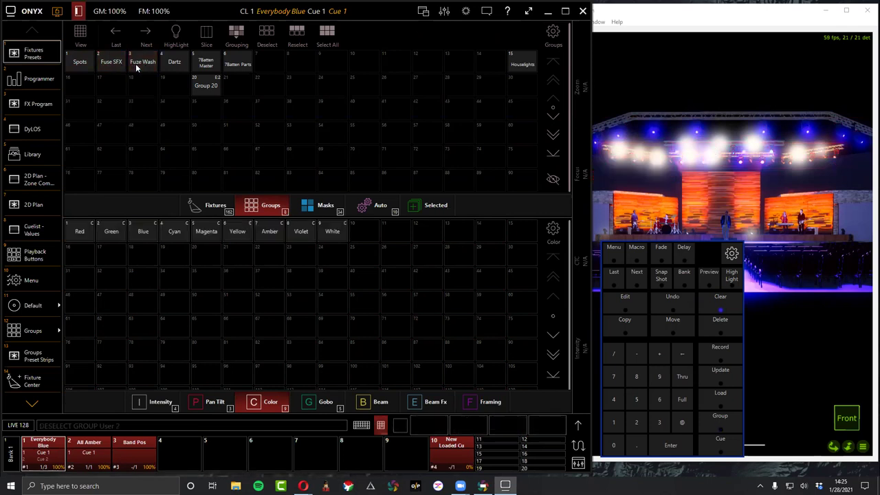
{"action": "left_click", "coordinate": [112, 65]}
{"action": "left_click_drag", "start_coordinate": [113, 64], "coordinate": [143, 64]}
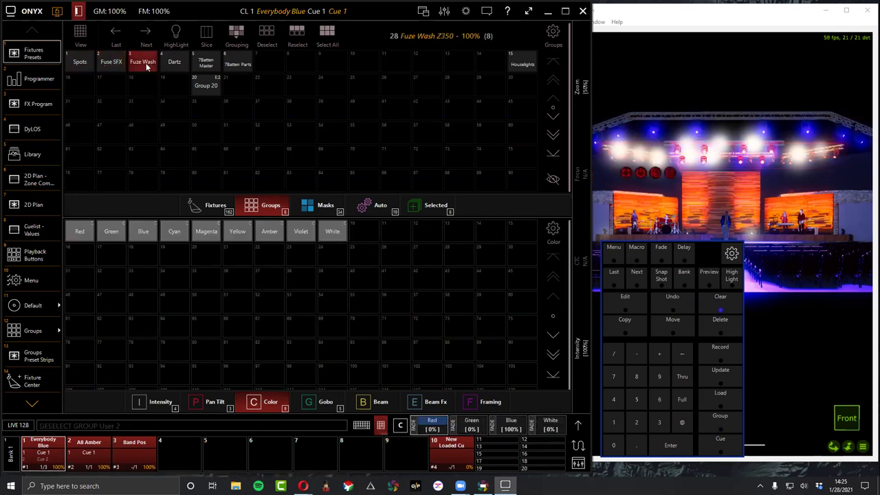
Toggle Dartz and Houselights on and off, leaving the Fuze Wash group selected.
{"action": "left_click", "coordinate": [177, 63]}
{"action": "left_click", "coordinate": [179, 65]}
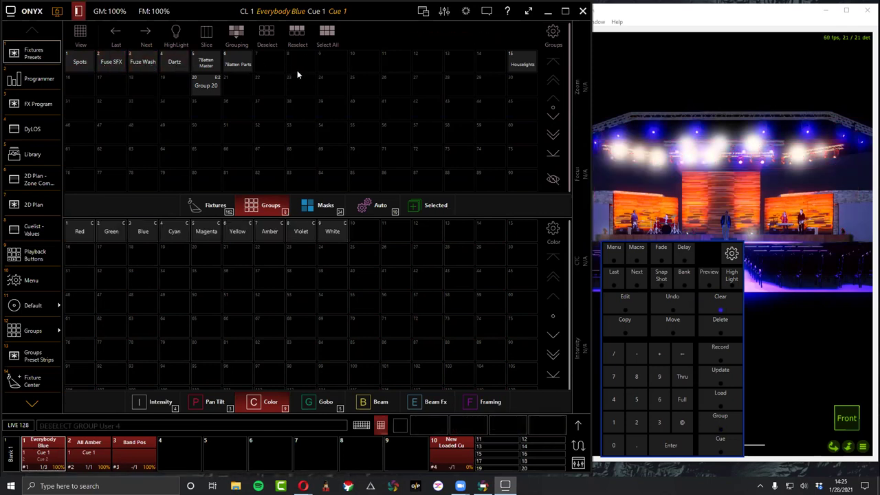
{"action": "left_click", "coordinate": [520, 67]}
{"action": "left_click", "coordinate": [521, 69]}
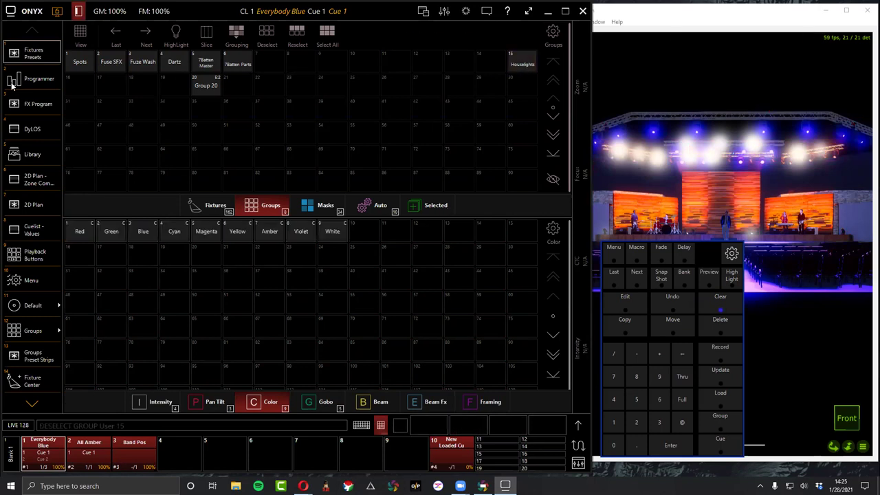
{"action": "left_click", "coordinate": [147, 61]}
{"action": "left_click", "coordinate": [579, 426]}
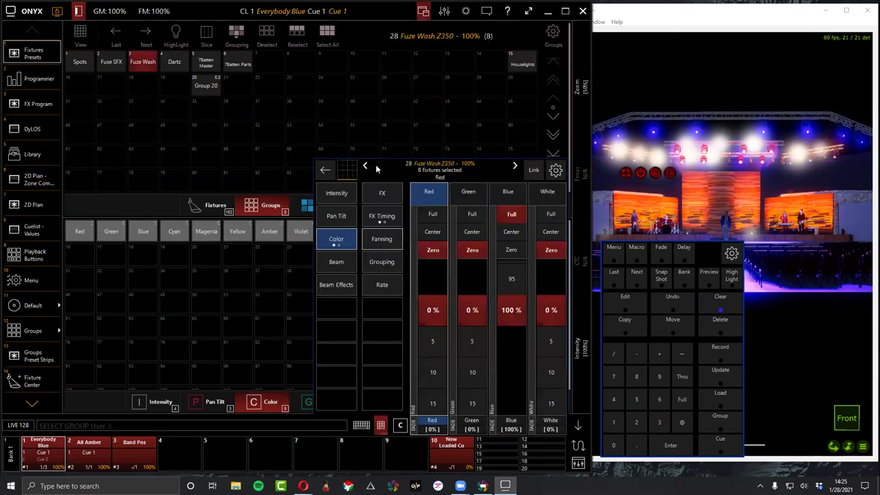
Mix a light blue on the Fuze Washes: Red 4%, Green 33%, Blue 100%, White 0%.
{"action": "left_click", "coordinate": [325, 170]}
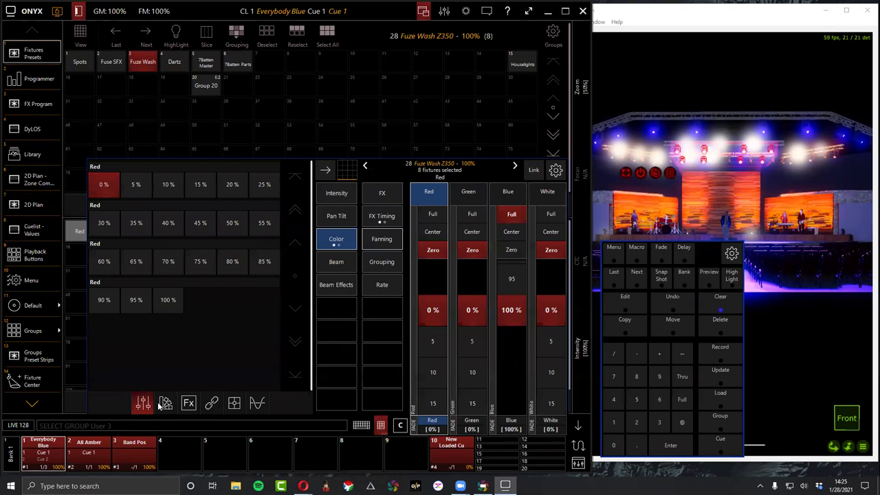
{"action": "left_click", "coordinate": [159, 404]}
{"action": "mouse_move", "coordinate": [210, 198]}
{"action": "left_mouse_down"}
{"action": "mouse_move", "coordinate": [210, 184]}
{"action": "mouse_move", "coordinate": [184, 192]}
{"action": "mouse_move", "coordinate": [195, 194]}
{"action": "left_mouse_up"}
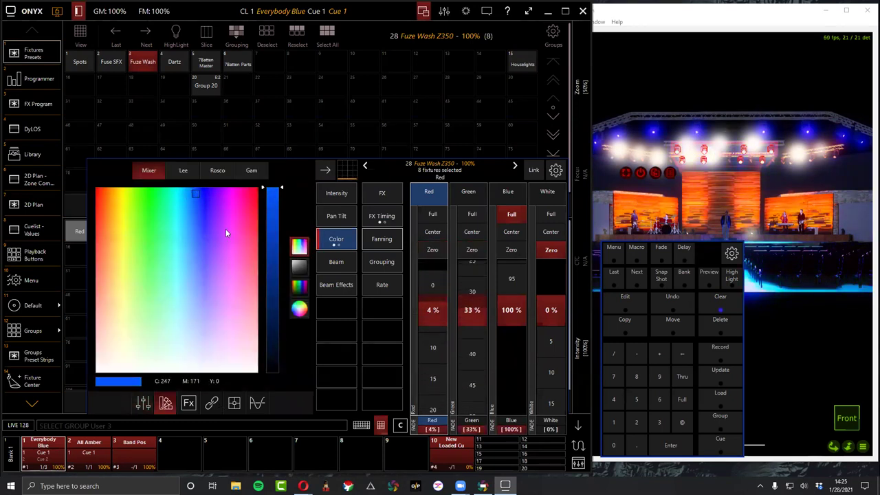
{"action": "left_click", "coordinate": [549, 249]}
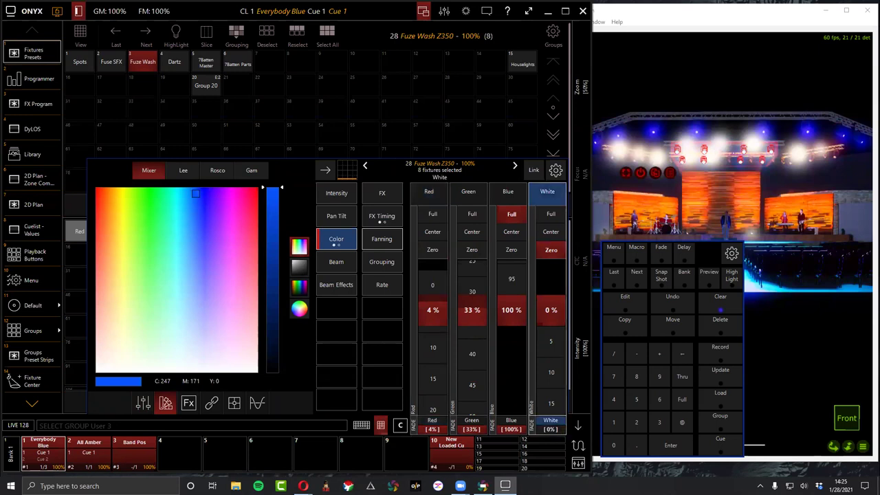
{"action": "left_click", "coordinate": [578, 424]}
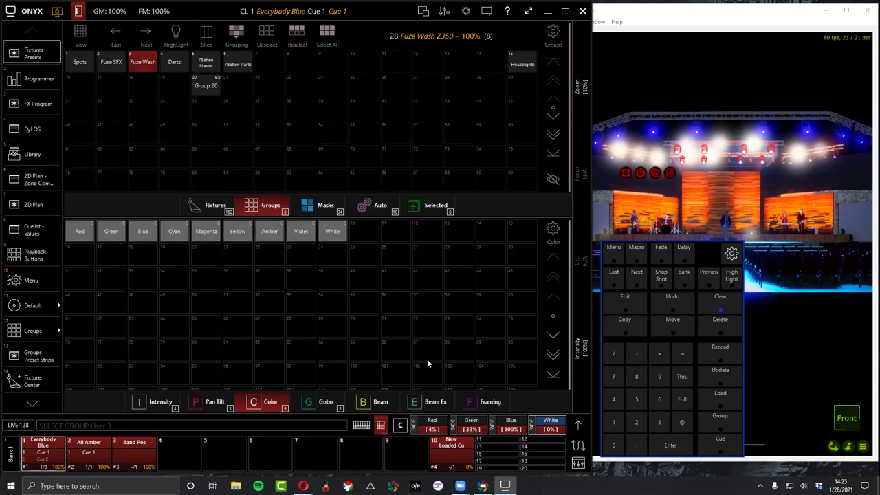
Open the Update merge window targeting Everybody Blue Cue 1.
{"action": "left_click", "coordinate": [720, 375]}
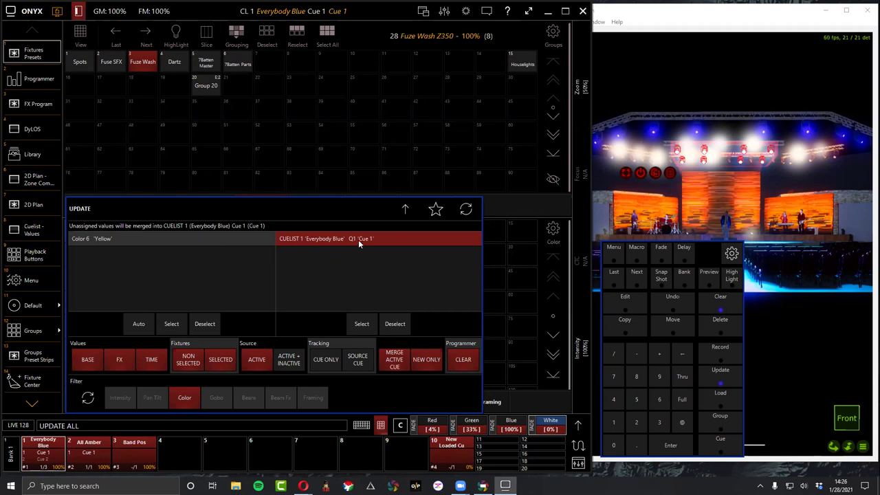
Toggle blind preview once, then set Live Time speed to 1.00 s.
{"action": "left_click", "coordinate": [710, 283]}
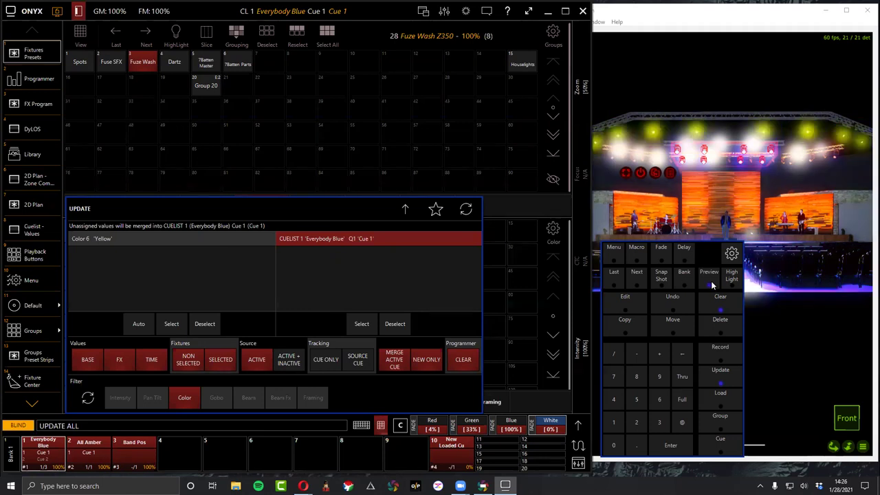
{"action": "left_click", "coordinate": [711, 285]}
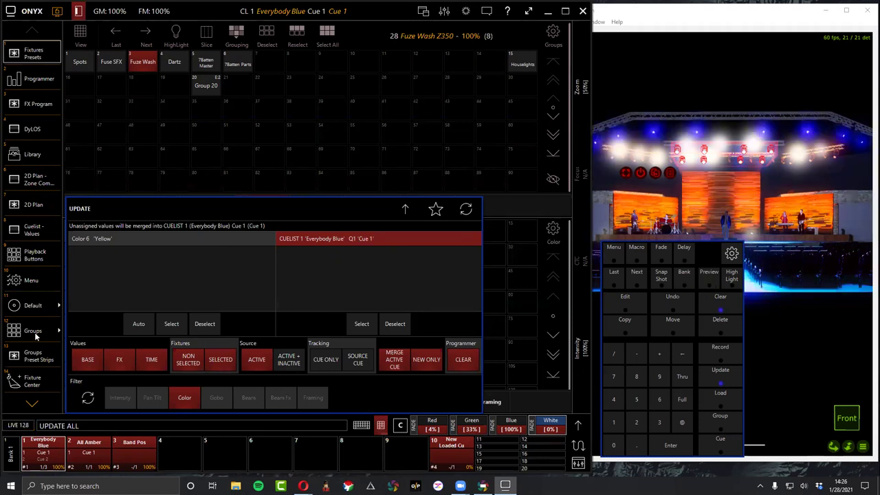
{"action": "left_click", "coordinate": [576, 427]}
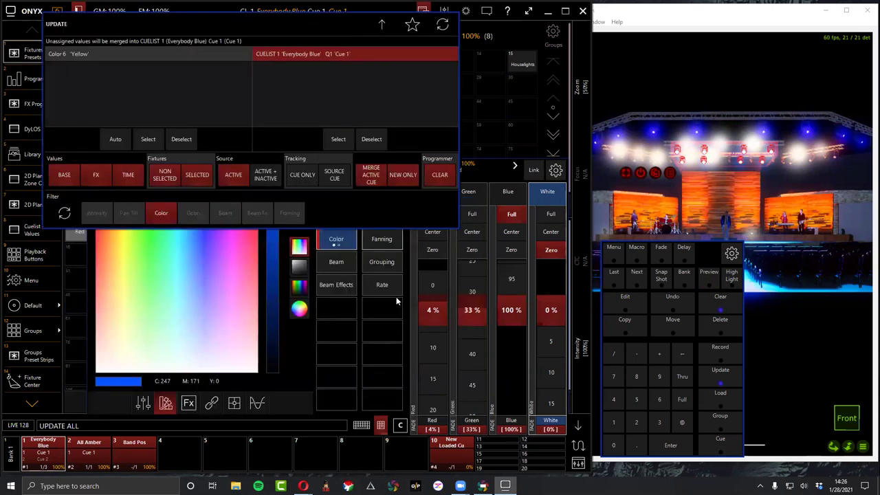
{"action": "left_click", "coordinate": [392, 288]}
{"action": "scroll", "coordinate": [548, 353], "scroll_direction": "up", "scroll_amount": 4}
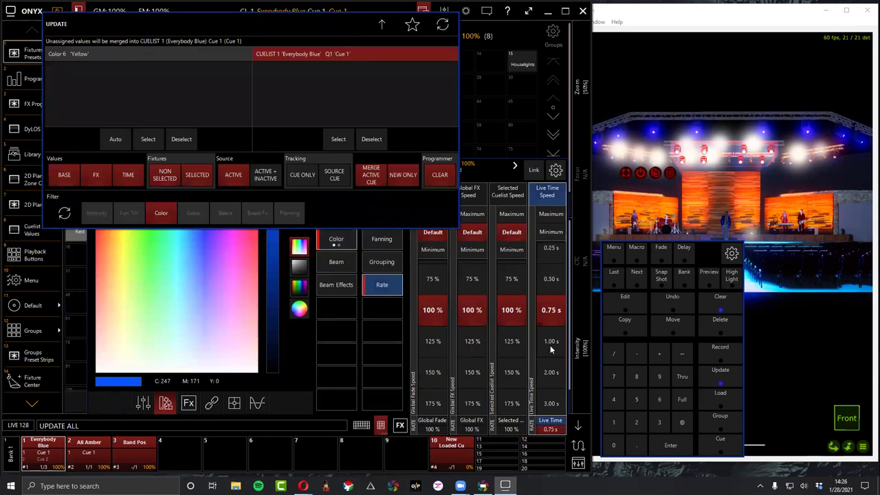
{"action": "left_click", "coordinate": [577, 424]}
Switch between blind preview and live output twice to compare the pending update.
{"action": "left_click", "coordinate": [705, 281]}
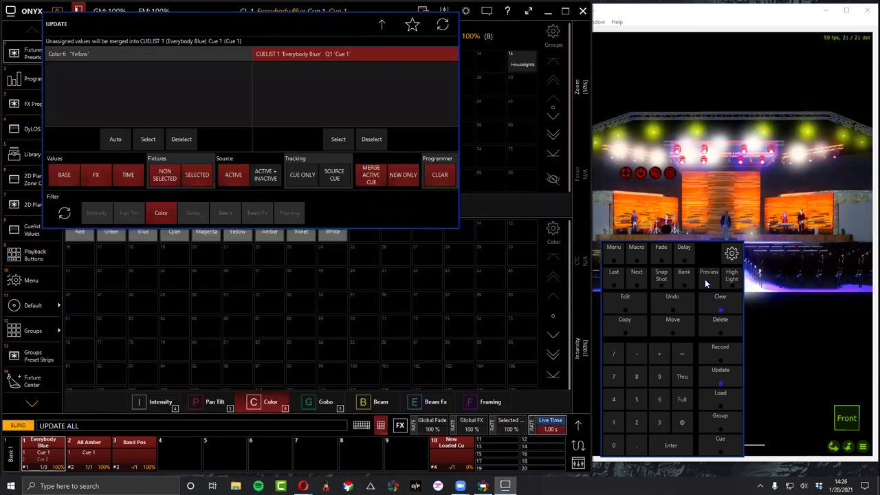
{"action": "left_click", "coordinate": [705, 281]}
{"action": "left_click", "coordinate": [705, 279]}
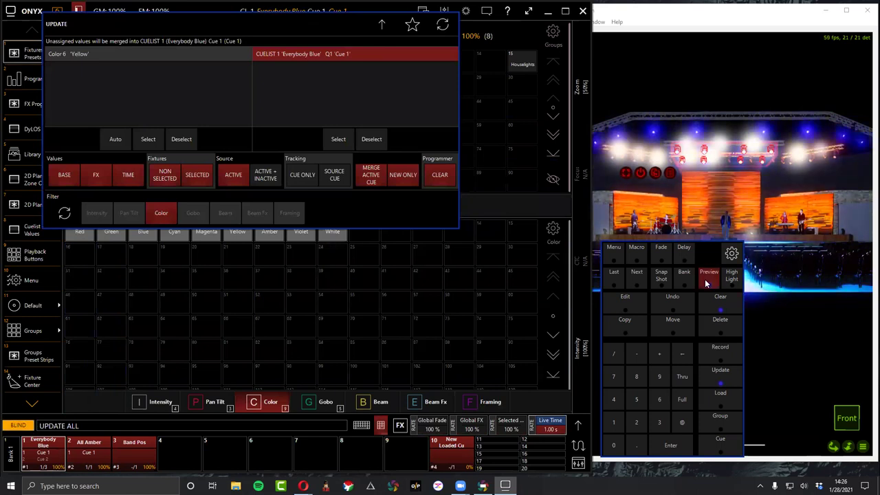
{"action": "left_click", "coordinate": [704, 279]}
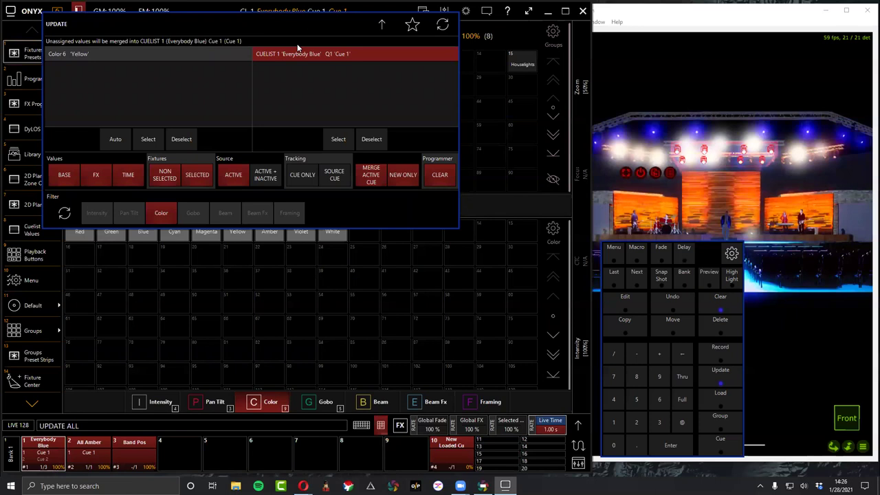
{"action": "left_click_drag", "start_coordinate": [297, 47], "coordinate": [402, 199]}
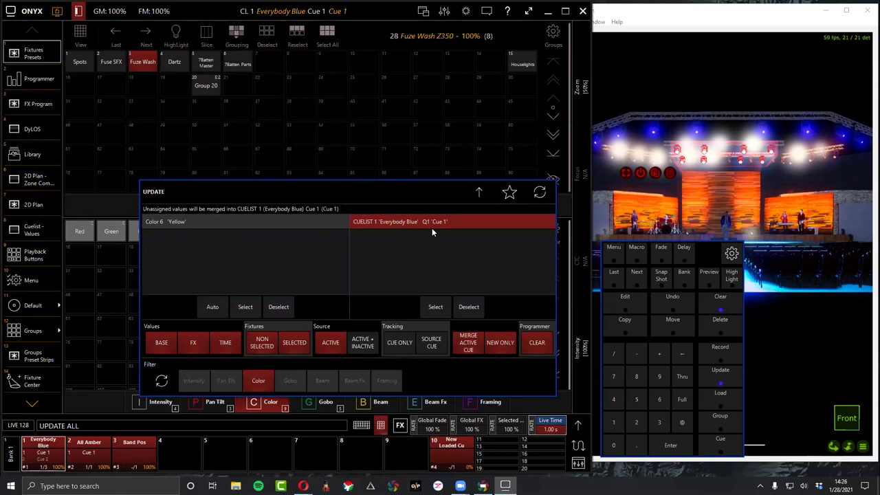
{"action": "left_click", "coordinate": [193, 226]}
Cancel the pending update, clear the programmer, and check the Programmer and Cuelist Values views.
{"action": "key", "text": "Return"}
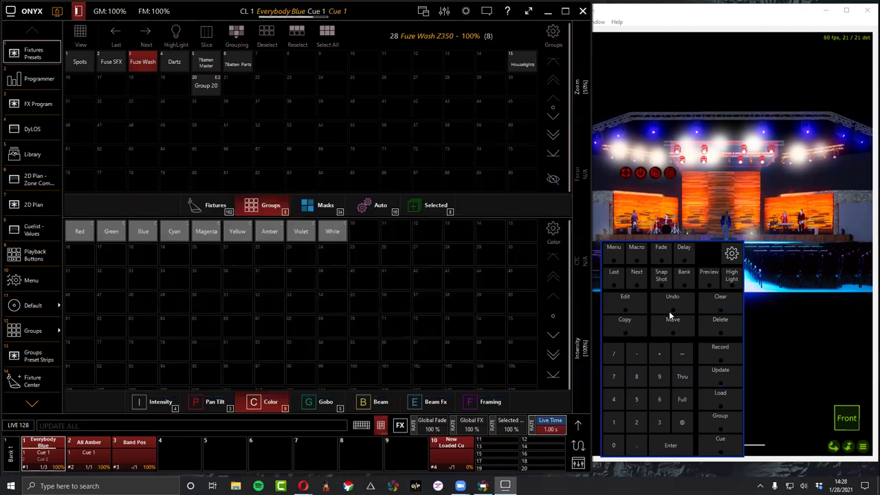
{"action": "left_click", "coordinate": [732, 309]}
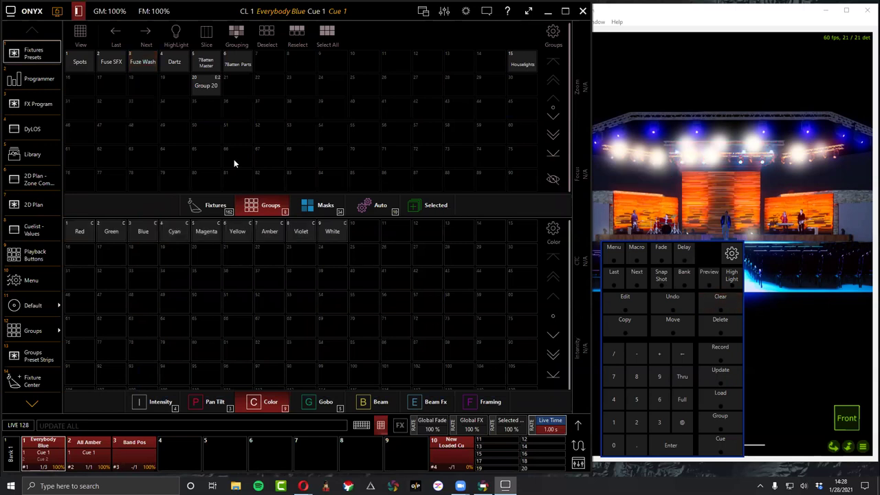
{"action": "left_click", "coordinate": [39, 76]}
{"action": "left_click", "coordinate": [36, 59]}
{"action": "left_click", "coordinate": [24, 232]}
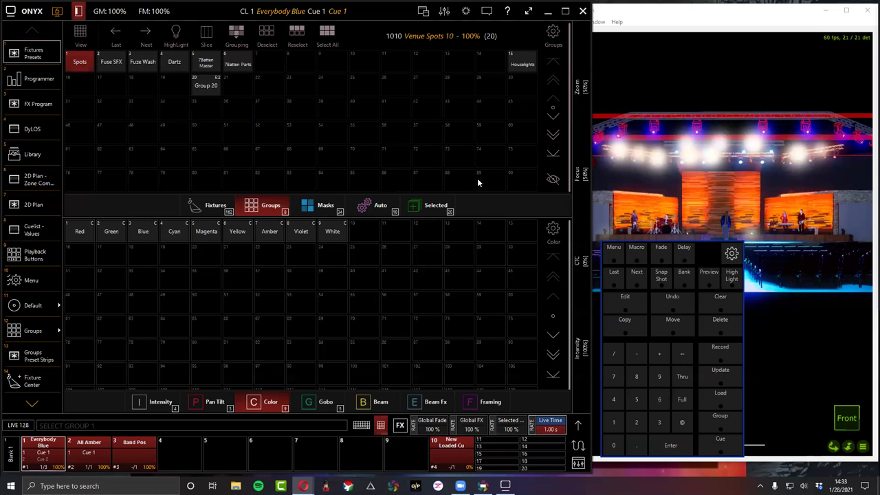
Reselect the Spots group and give the 20 Venue Spots the Yellow colour preset.
{"action": "left_click", "coordinate": [85, 62]}
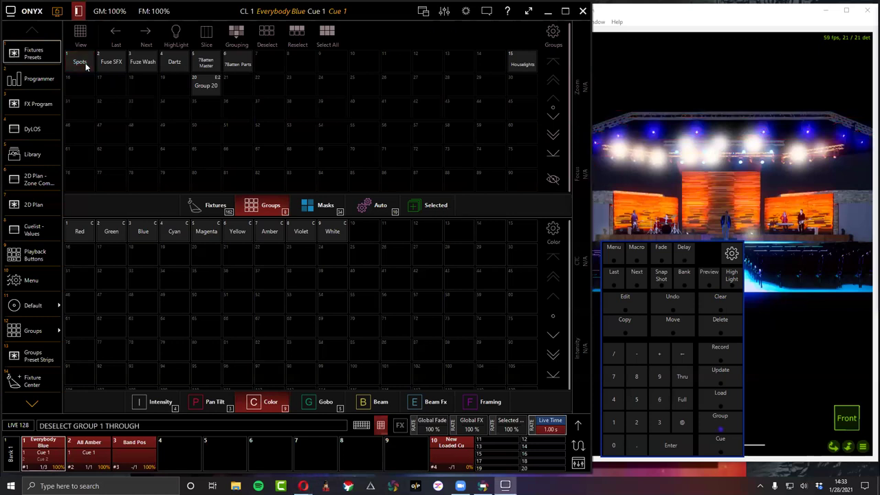
{"action": "left_click", "coordinate": [86, 63]}
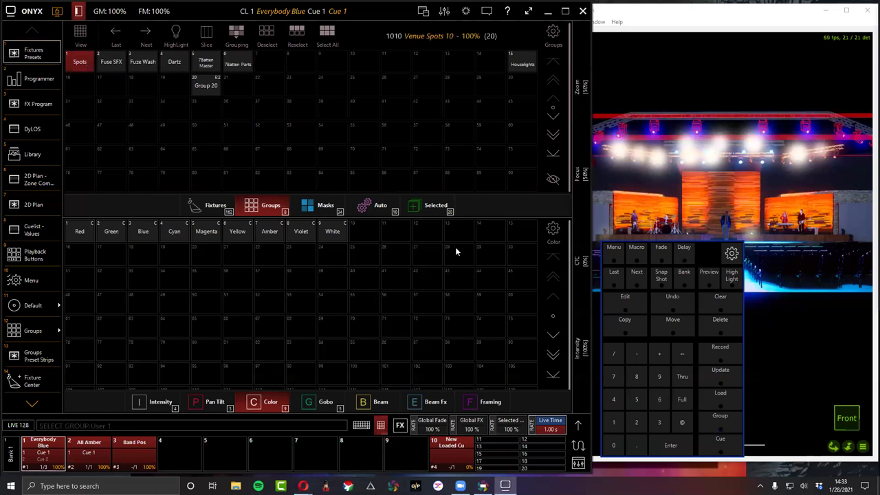
{"action": "left_click", "coordinate": [41, 79]}
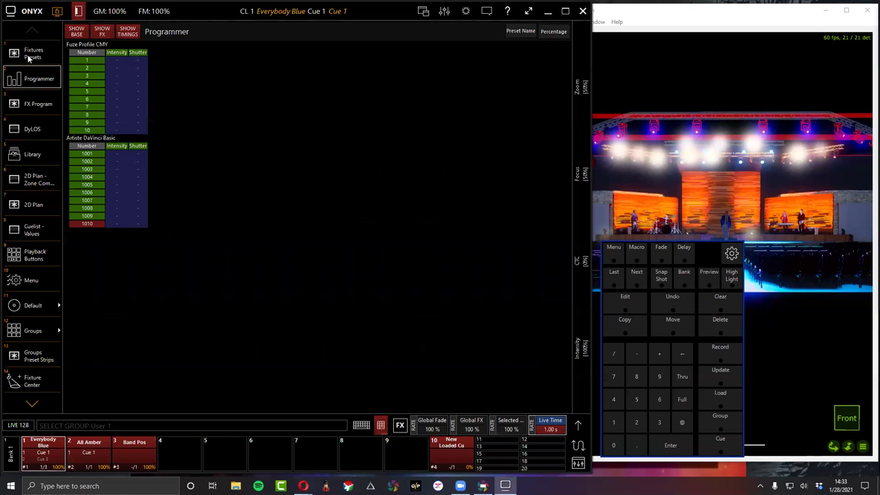
{"action": "left_click", "coordinate": [30, 56]}
{"action": "left_click", "coordinate": [233, 231]}
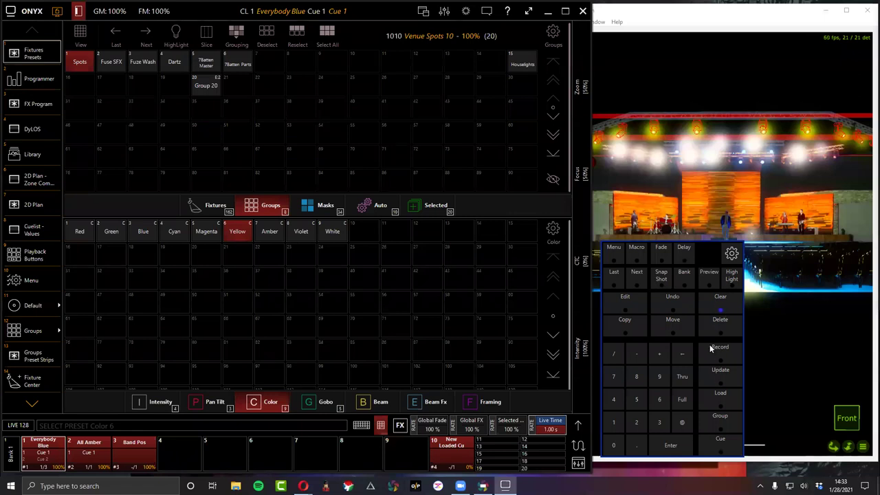
Update Cuelist 1 'Everybody Blue' Cue 1 by merging in the new colour values.
{"action": "left_click", "coordinate": [715, 381]}
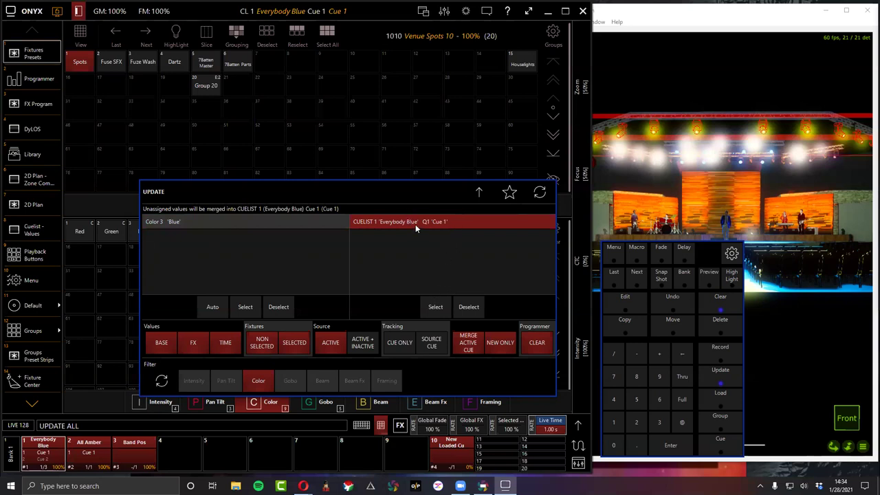
{"action": "left_click", "coordinate": [434, 240]}
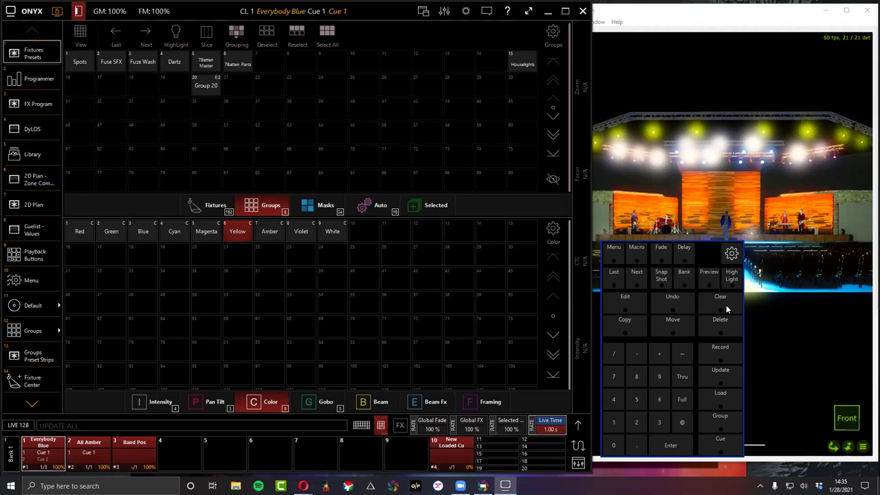
Check the Programmer sheet's contents, then return to the fixtures and intensity presets view.
{"action": "left_click", "coordinate": [32, 81]}
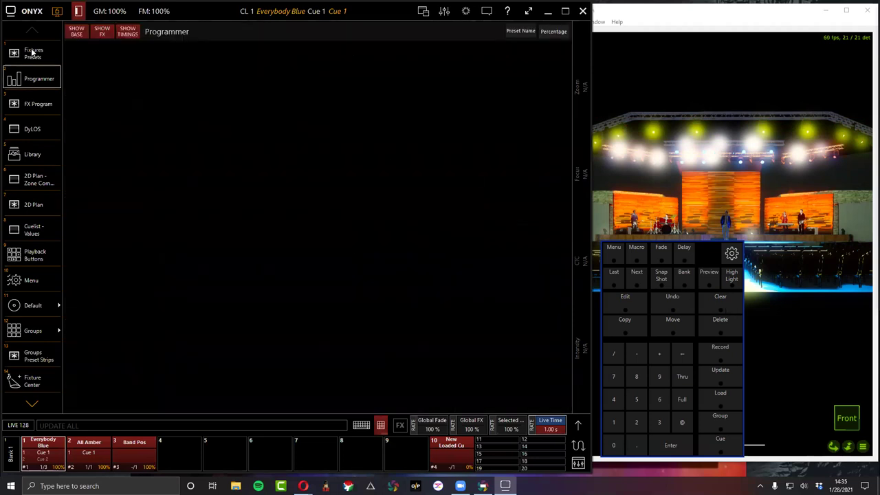
{"action": "left_click", "coordinate": [32, 53]}
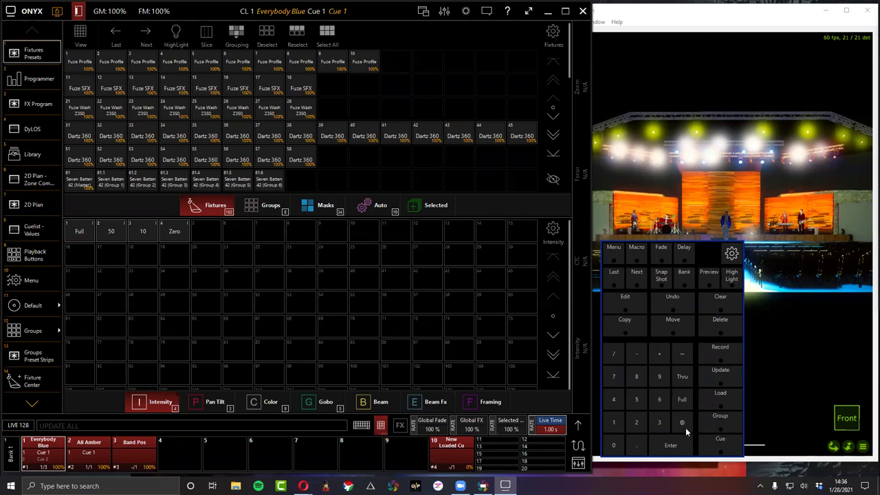
Load Cue 2 of the Everybody Blue cuelist with Load 2 Cue on the keypad.
{"action": "left_click", "coordinate": [721, 403]}
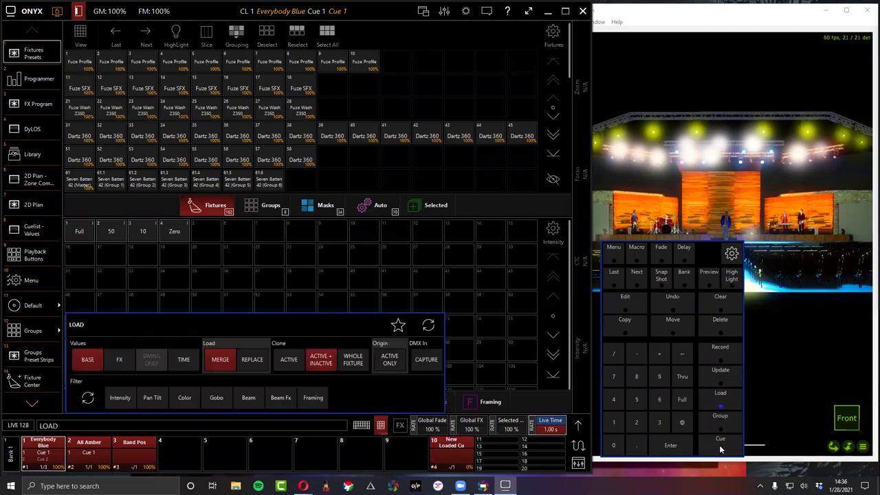
{"action": "left_click", "coordinate": [637, 422]}
{"action": "left_click", "coordinate": [722, 440]}
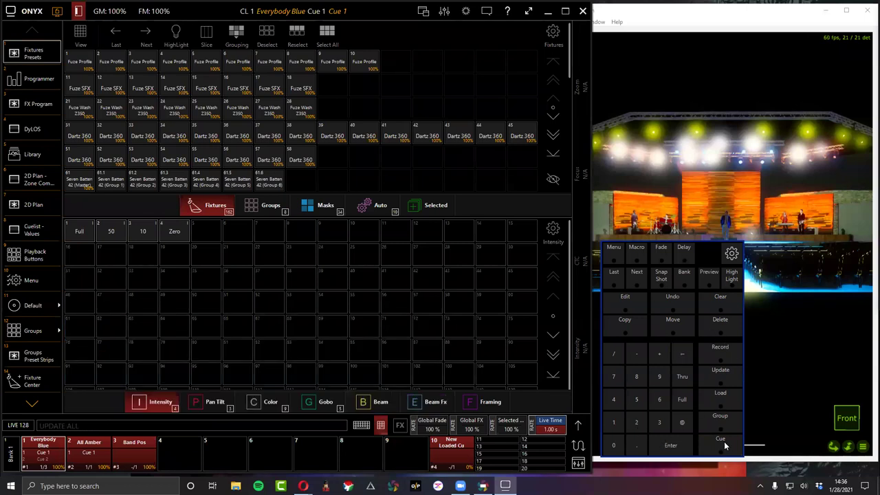
{"action": "left_click", "coordinate": [636, 422]}
{"action": "left_click", "coordinate": [707, 398]}
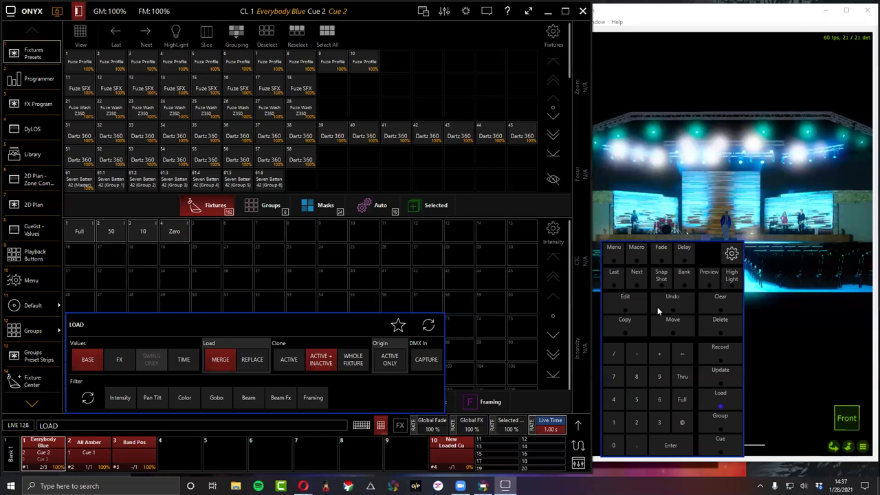
{"action": "left_click", "coordinate": [726, 305]}
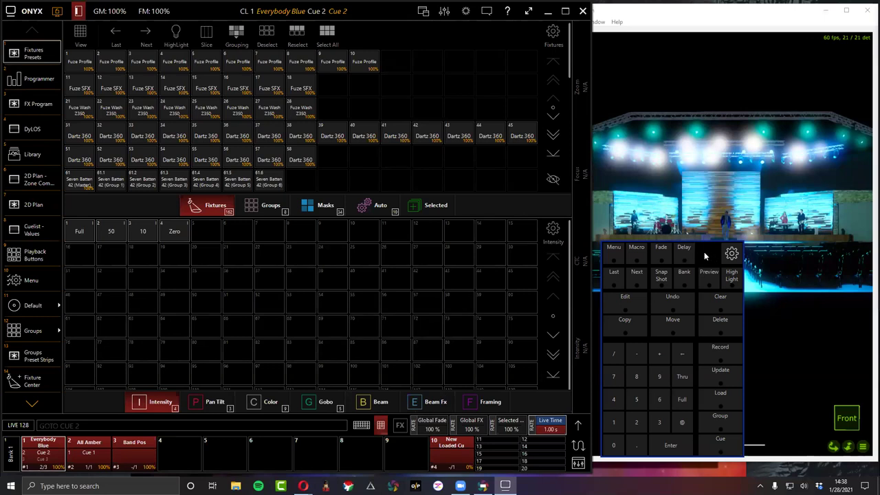
{"action": "left_click_drag", "start_coordinate": [704, 256], "coordinate": [700, 251]}
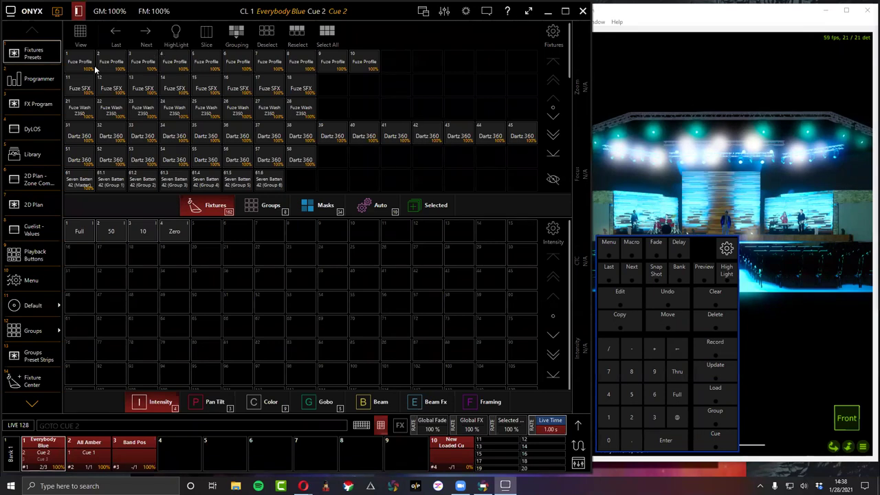
Select the 20-spot Spots group and try its Cyan channel at full and zero.
{"action": "left_click", "coordinate": [278, 201]}
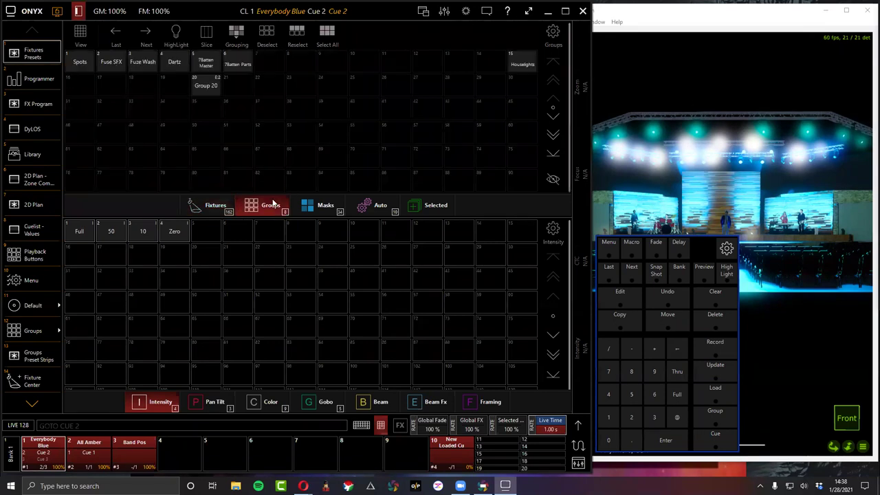
{"action": "left_click", "coordinate": [107, 68]}
{"action": "left_click", "coordinate": [78, 64]}
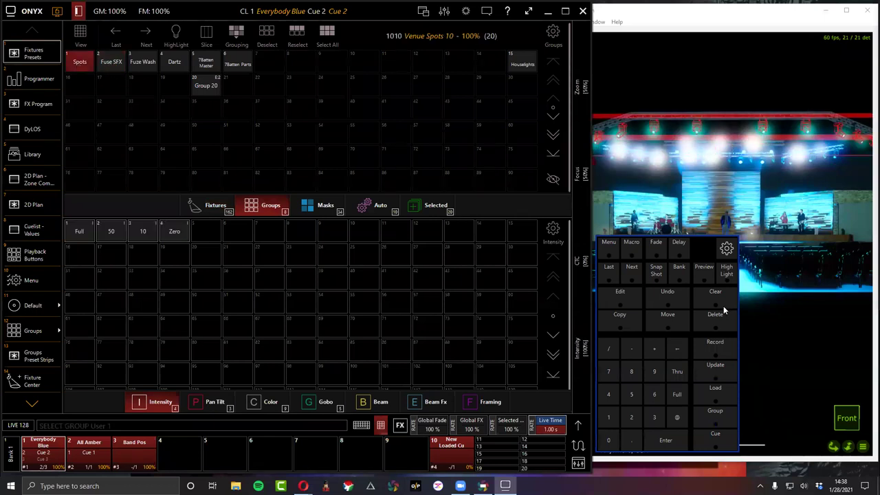
{"action": "left_click", "coordinate": [578, 427]}
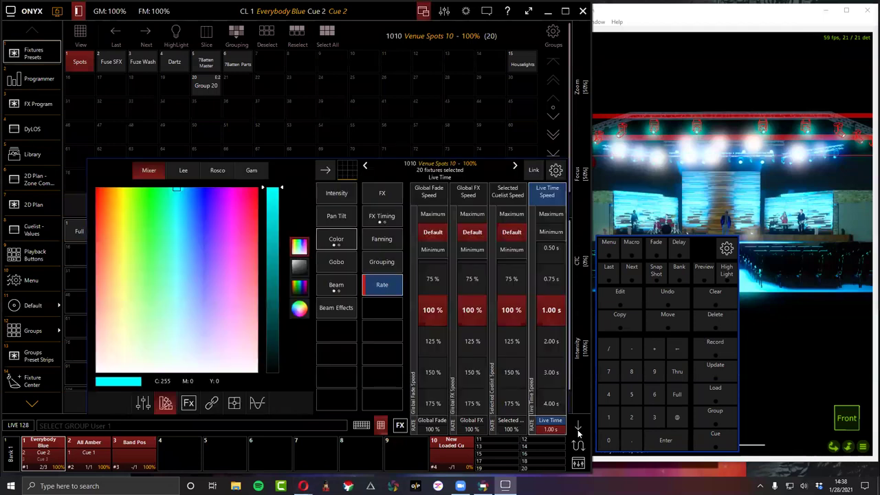
{"action": "left_click", "coordinate": [337, 237]}
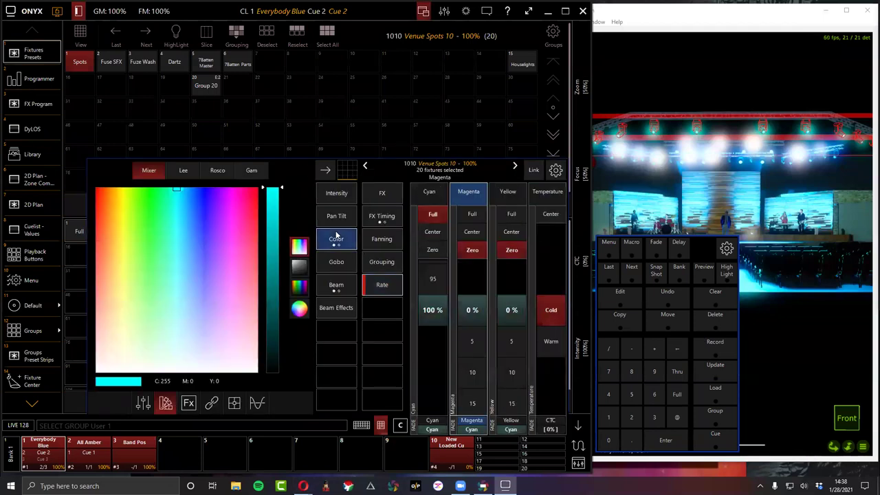
{"action": "left_click", "coordinate": [433, 214]}
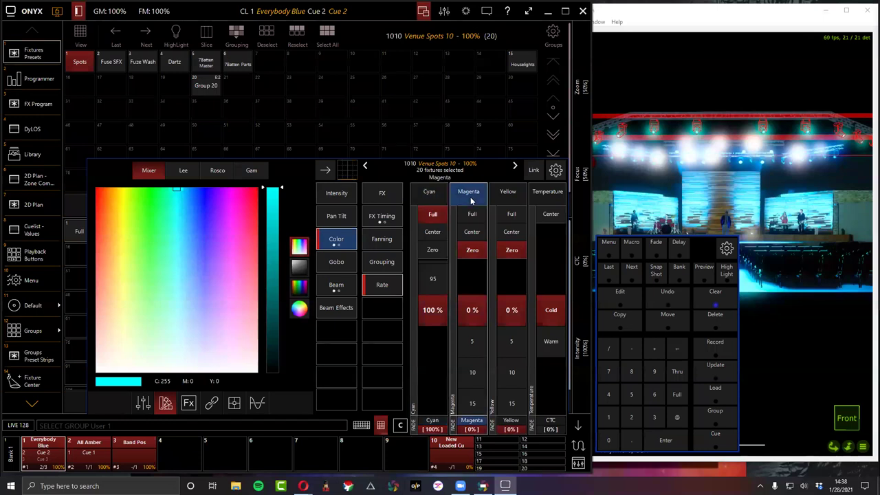
{"action": "left_click", "coordinate": [433, 251]}
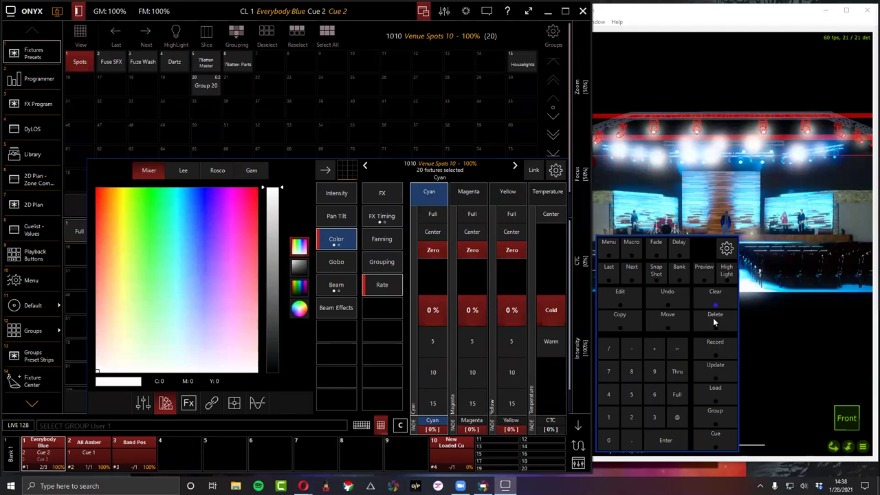
Fan the spots' Cyan 0 > 100 > 0 and show the Programmer value sheet.
{"action": "left_click", "coordinate": [677, 417]}
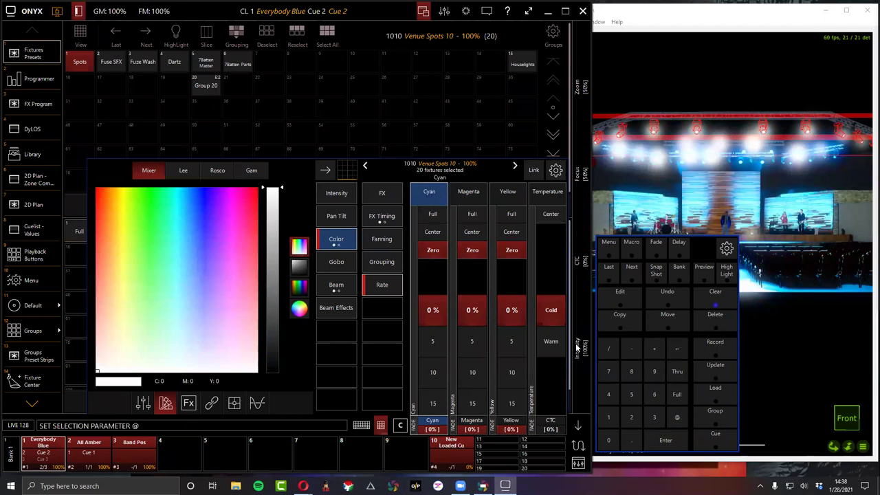
{"action": "left_click", "coordinate": [444, 197]}
{"action": "left_click", "coordinate": [613, 440]}
{"action": "left_click", "coordinate": [609, 417]}
{"action": "left_click", "coordinate": [673, 372]}
{"action": "left_click", "coordinate": [608, 440]}
{"action": "left_click", "coordinate": [654, 440]}
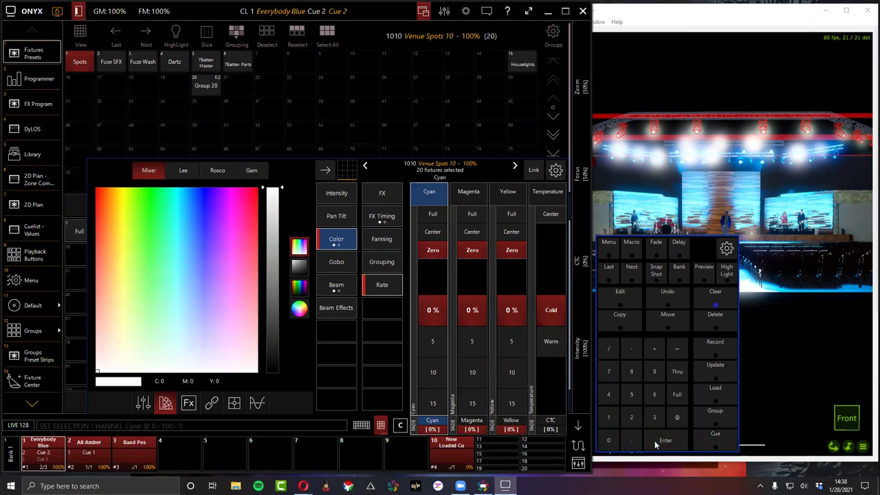
{"action": "left_click", "coordinate": [25, 80]}
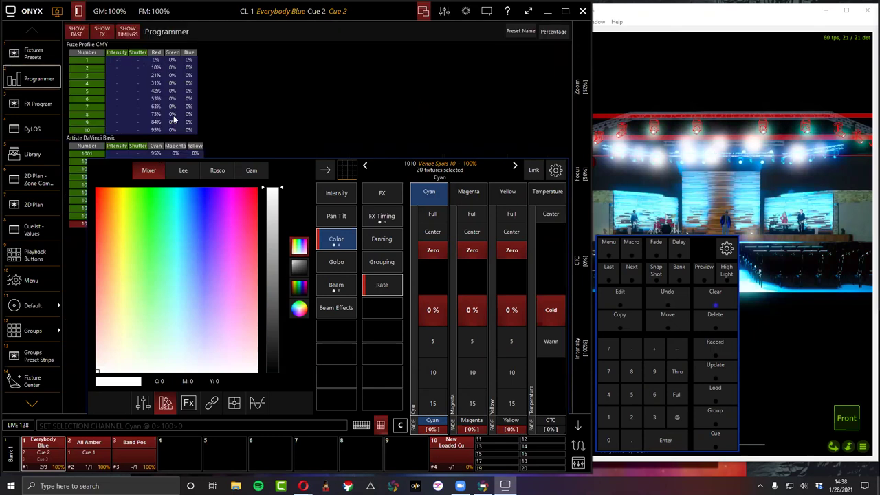
Clear the programmer and select Fuze Profile fixtures 1 Thru 10.
{"action": "left_click", "coordinate": [577, 427]}
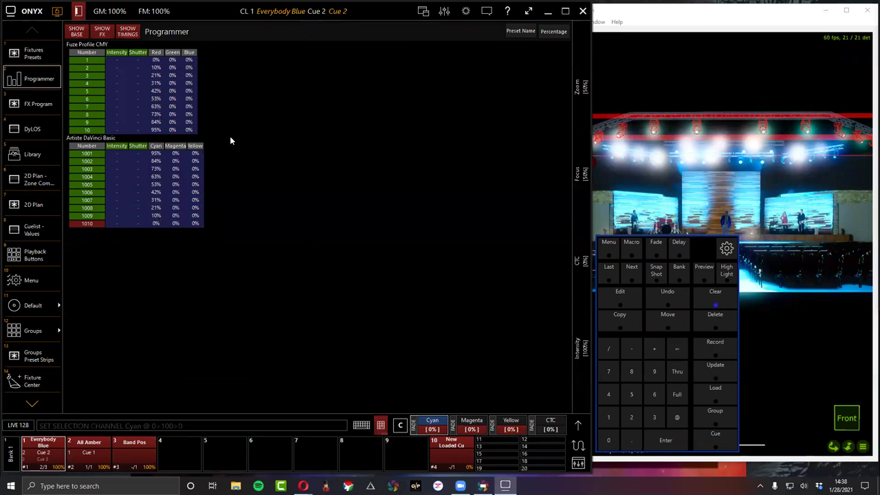
{"action": "left_click", "coordinate": [715, 295]}
{"action": "left_click", "coordinate": [714, 296]}
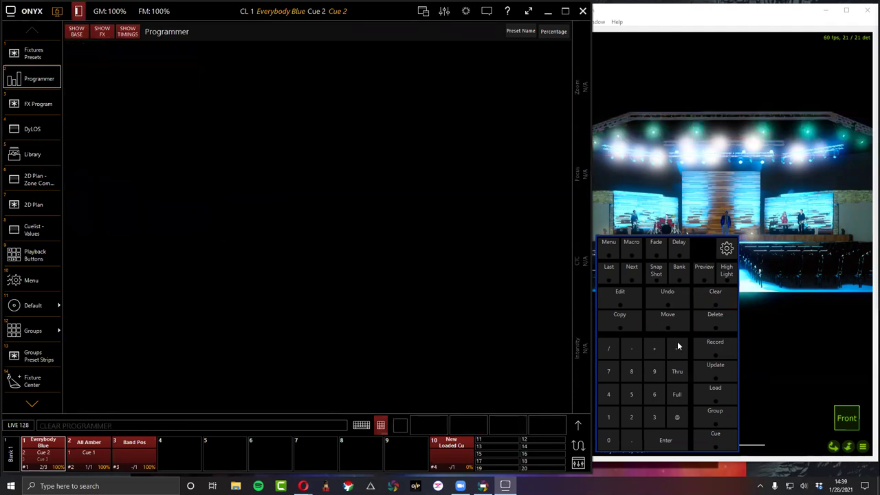
{"action": "left_click", "coordinate": [621, 418]}
{"action": "left_click", "coordinate": [714, 296]}
{"action": "left_click", "coordinate": [608, 417]}
{"action": "left_click", "coordinate": [674, 379]}
{"action": "left_click", "coordinate": [609, 417]}
{"action": "left_click", "coordinate": [610, 440]}
{"action": "left_click", "coordinate": [656, 438]}
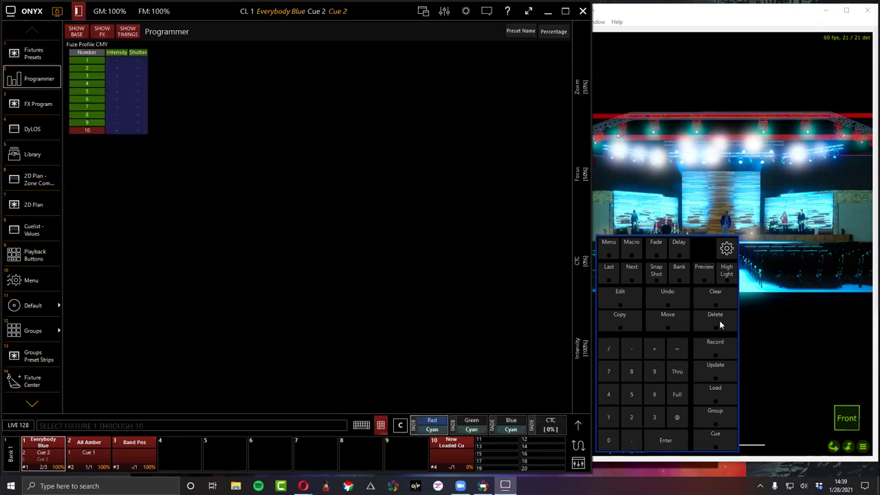
Zero Green and Blue, then fan Red 0 > 100 > 0 across fixtures 1–10.
{"action": "left_click", "coordinate": [578, 426]}
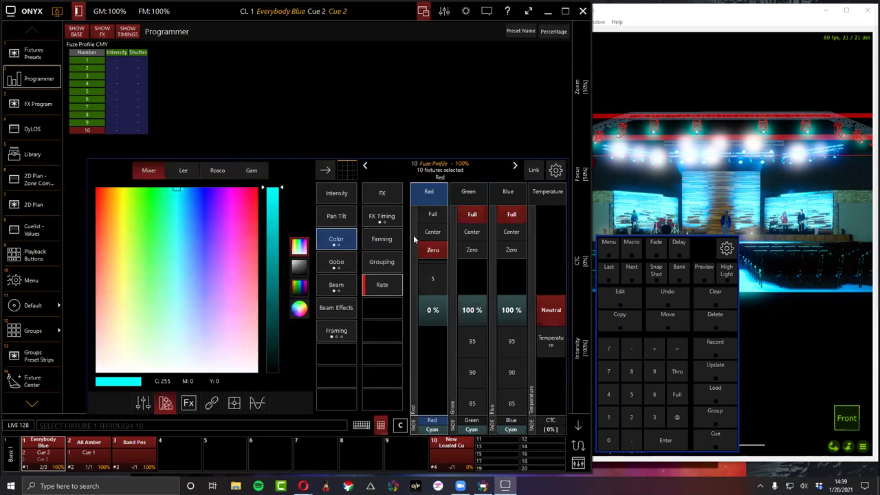
{"action": "left_click", "coordinate": [459, 252]}
{"action": "left_click", "coordinate": [511, 250]}
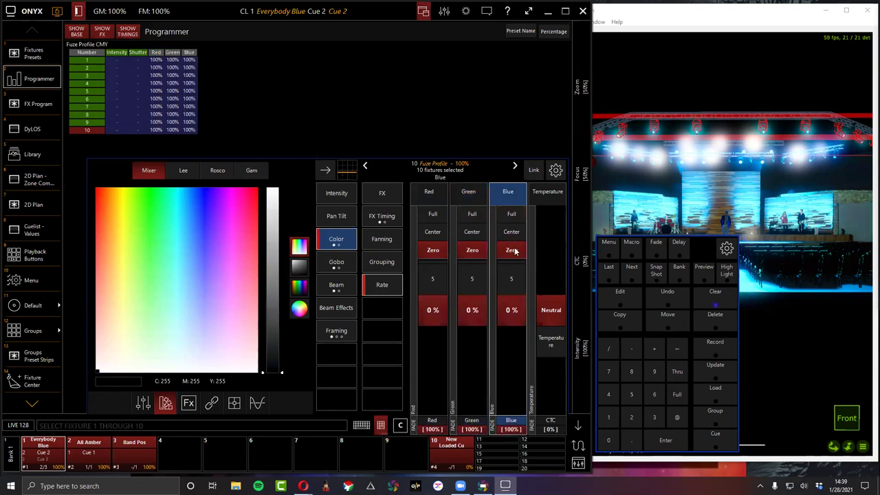
{"action": "left_click", "coordinate": [429, 194]}
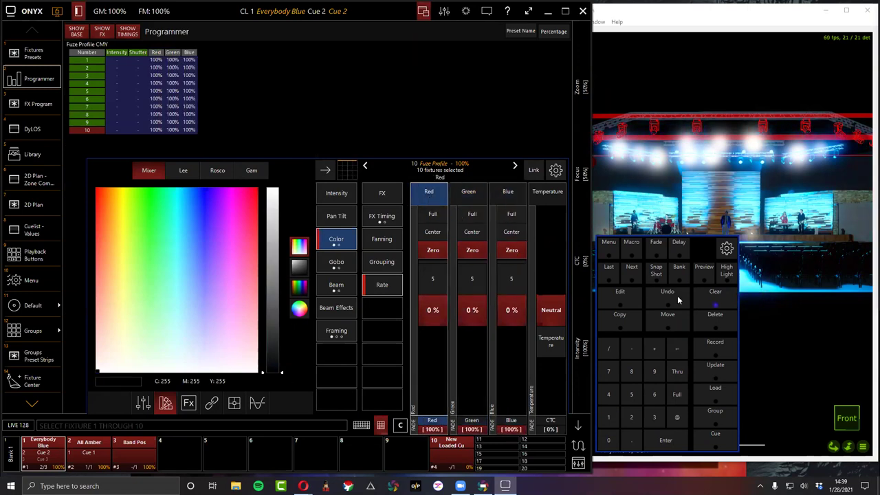
{"action": "left_click", "coordinate": [677, 416]}
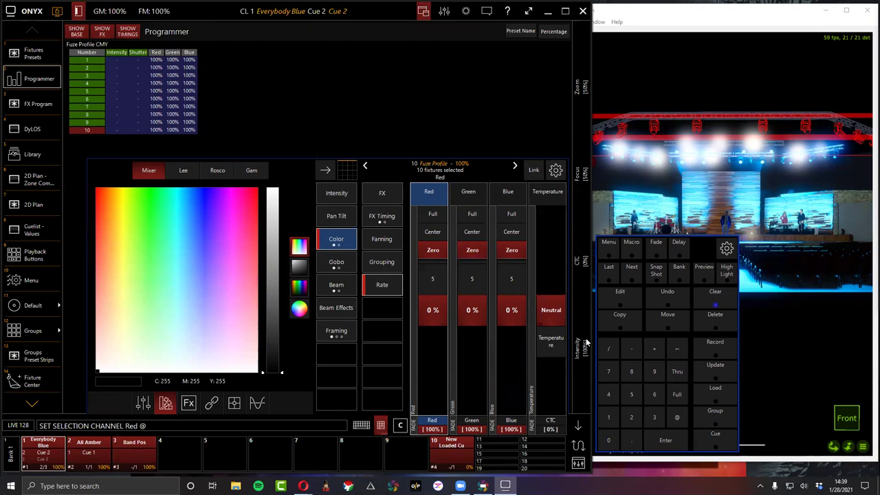
{"action": "left_click", "coordinate": [609, 437]}
{"action": "type", "text": "00"}
{"action": "key", "text": "Return"}
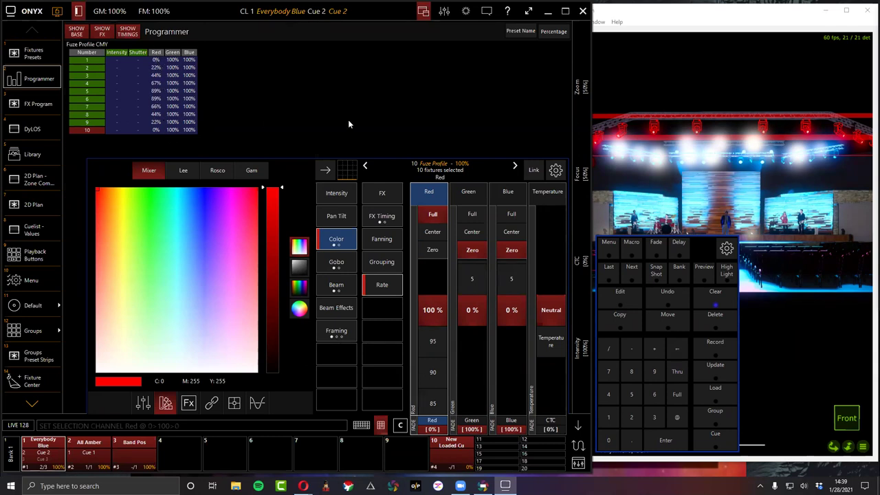
Fan Blue 100 > 0 > 100 across fixtures 1–10, opposite the red fan.
{"action": "left_click", "coordinate": [492, 197]}
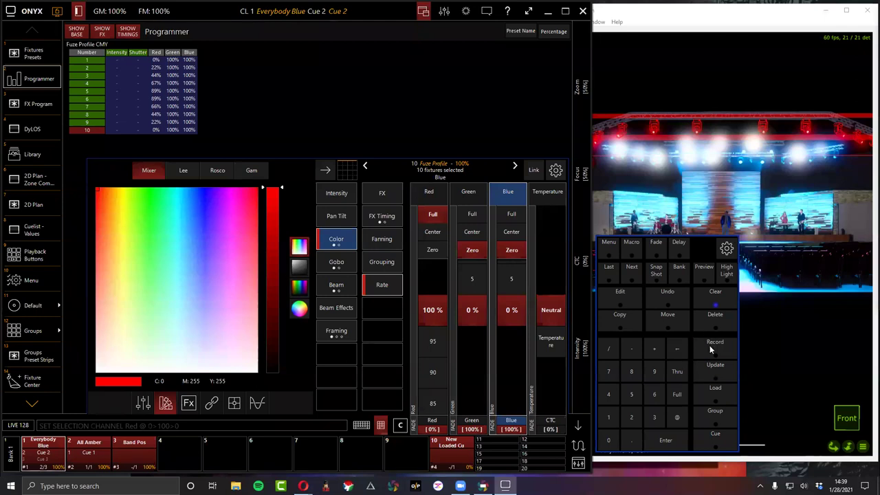
{"action": "left_click", "coordinate": [674, 416]}
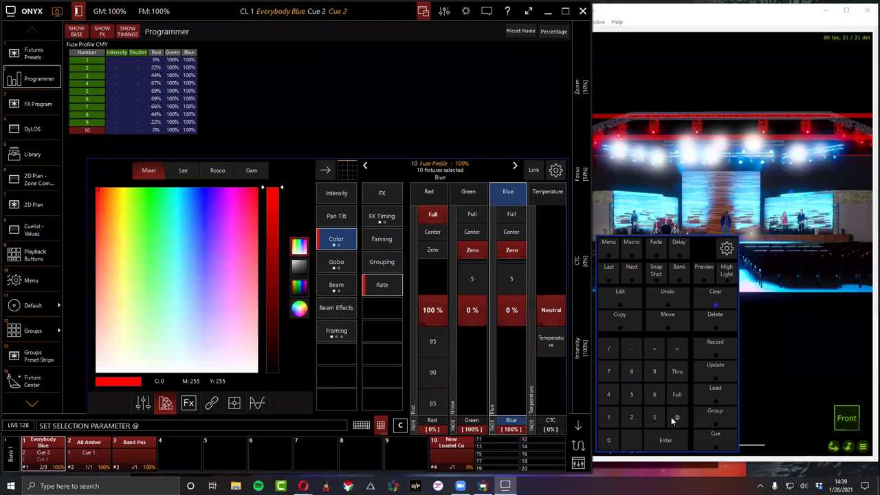
{"action": "left_click", "coordinate": [517, 195]}
{"action": "left_click", "coordinate": [608, 417]}
{"action": "left_click", "coordinate": [608, 440]}
{"action": "left_click", "coordinate": [608, 440]}
{"action": "left_click", "coordinate": [672, 371]}
{"action": "type", "text": "100"}
{"action": "key", "text": "Return"}
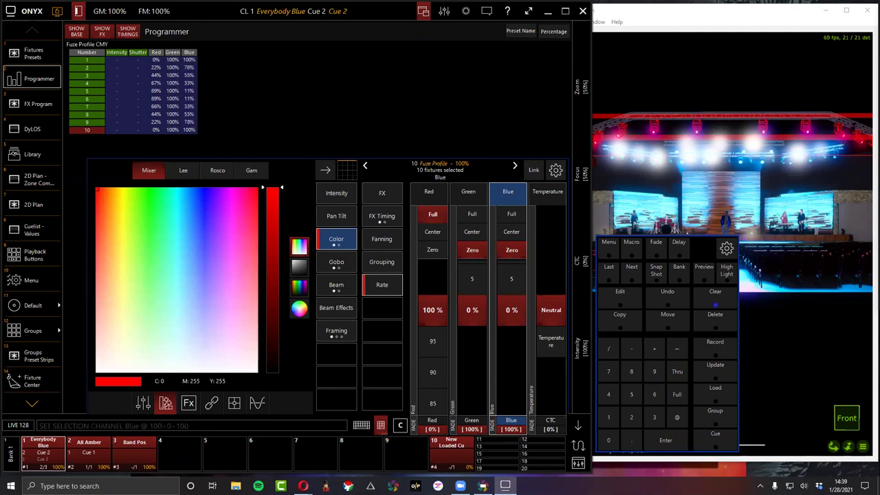
Toggle Green between full and zero and reframe the visualizer on the whole stage.
{"action": "left_click", "coordinate": [471, 249]}
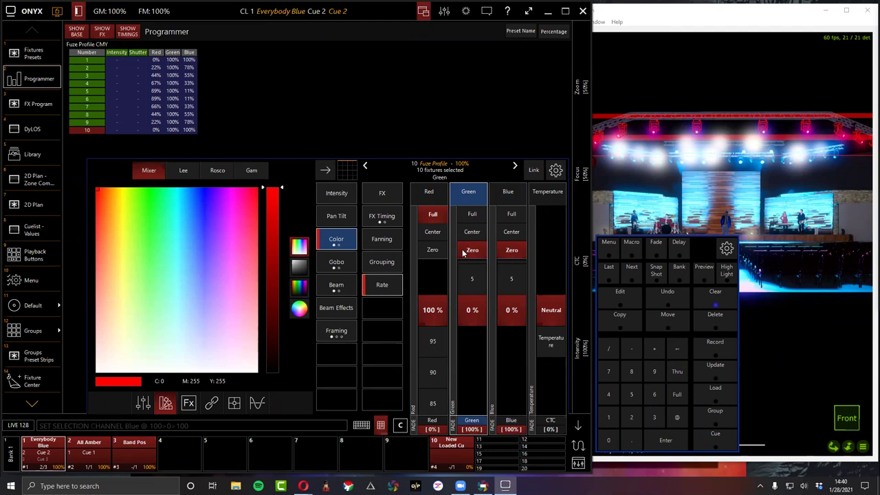
{"action": "left_click", "coordinate": [466, 214]}
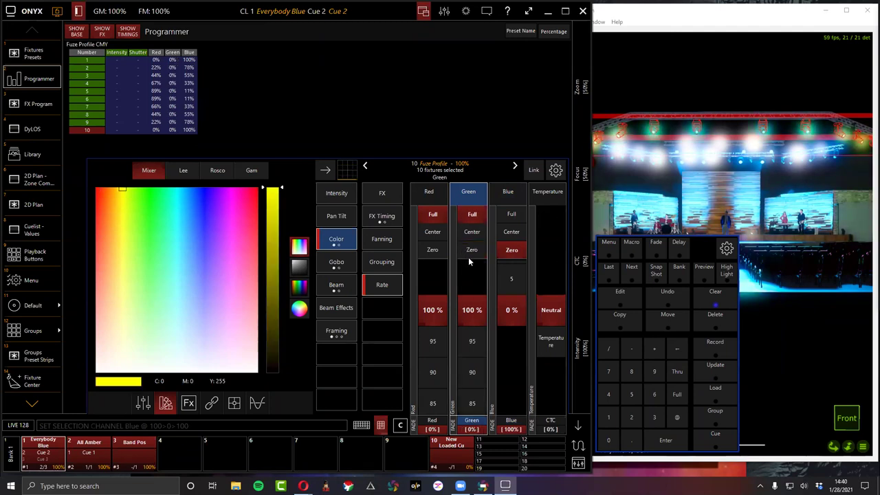
{"action": "left_click", "coordinate": [468, 253]}
{"action": "left_click", "coordinate": [471, 214]}
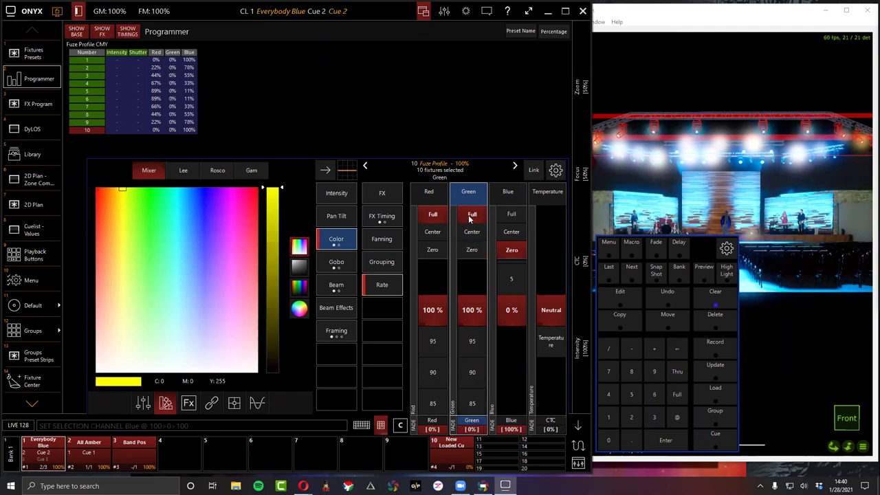
{"action": "left_click", "coordinate": [474, 250]}
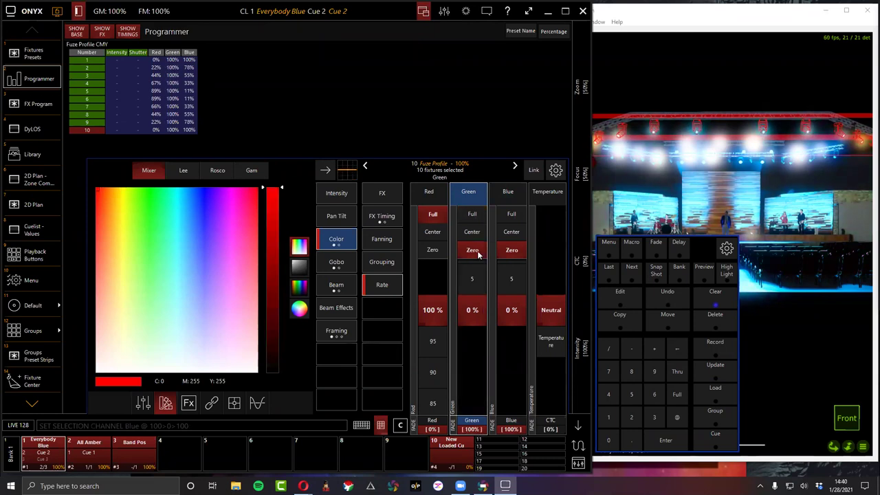
{"action": "double_click", "coordinate": [826, 169]}
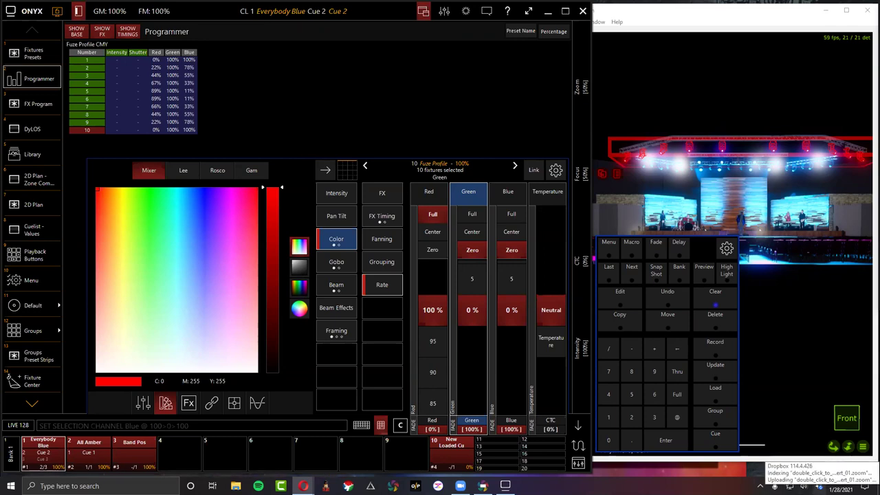
Open the Dropbox panel and close it again.
{"action": "left_click", "coordinate": [819, 486]}
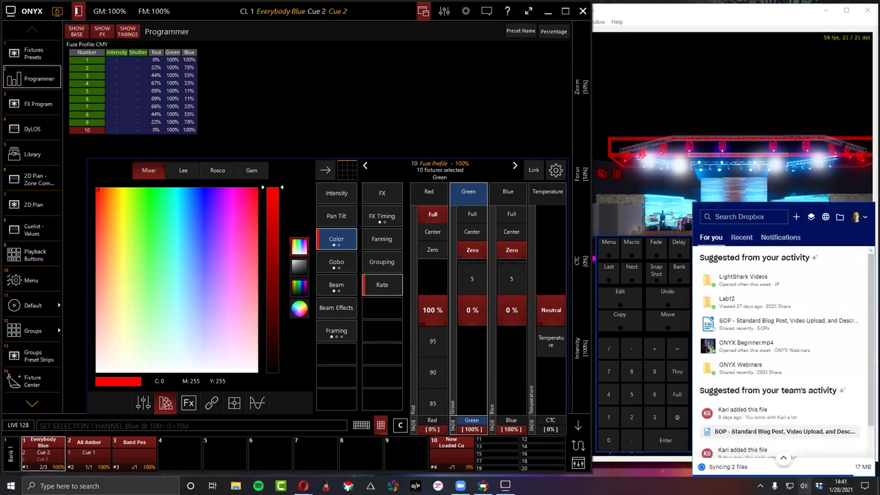
{"action": "left_click", "coordinate": [819, 485]}
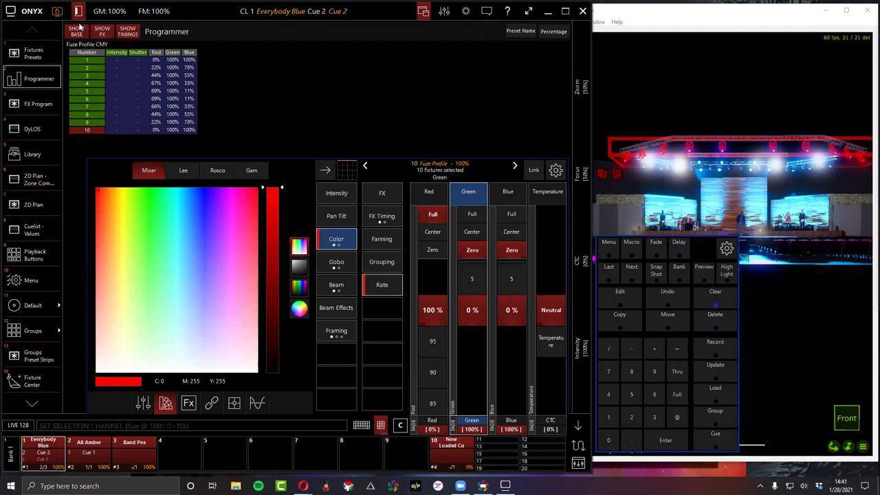
Clear the programmer and select the 20 Venue Spots of the Spots group.
{"action": "left_click", "coordinate": [42, 55]}
{"action": "left_click", "coordinate": [707, 295]}
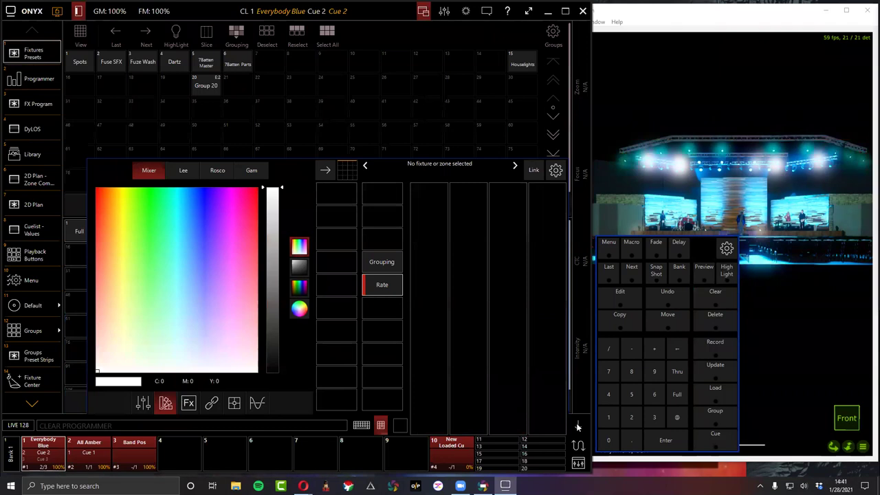
{"action": "left_click", "coordinate": [577, 426]}
{"action": "left_click", "coordinate": [92, 63]}
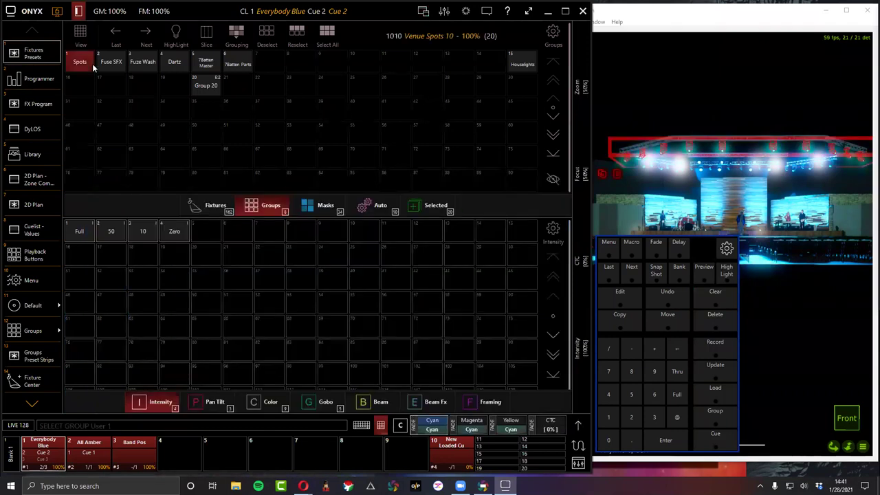
{"action": "left_click", "coordinate": [575, 425]}
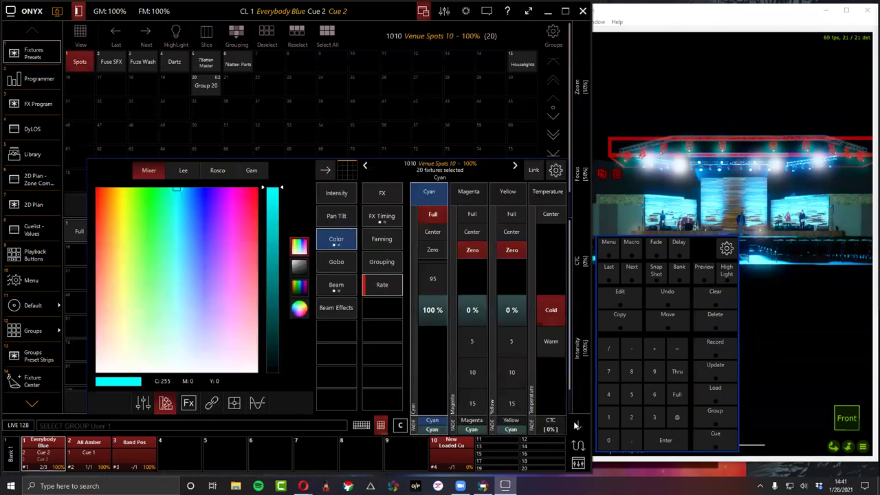
{"action": "left_click", "coordinate": [325, 171]}
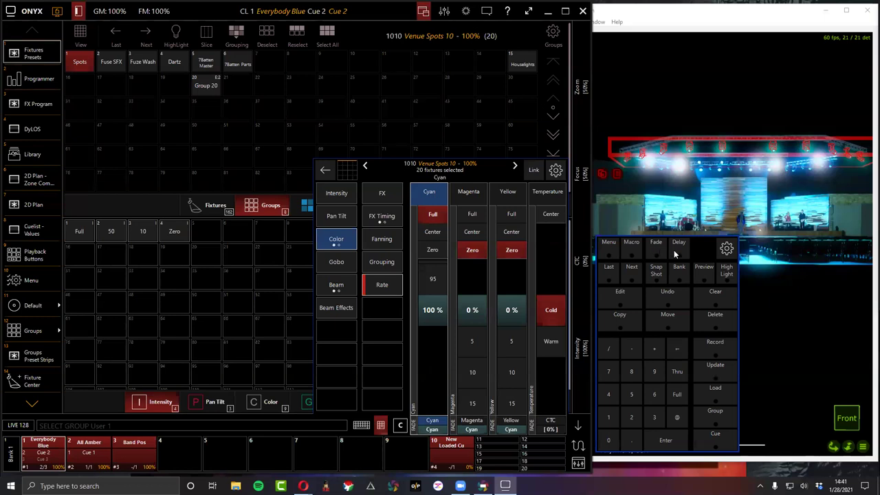
Give the spots a Delay fan of 1 > 5 > 1 seconds and view the Programmer sheet.
{"action": "left_click", "coordinate": [674, 253]}
{"action": "key", "text": "1"}
{"action": "key", "text": "1"}
{"action": "key", "text": "Return"}
{"action": "left_click", "coordinate": [17, 83]}
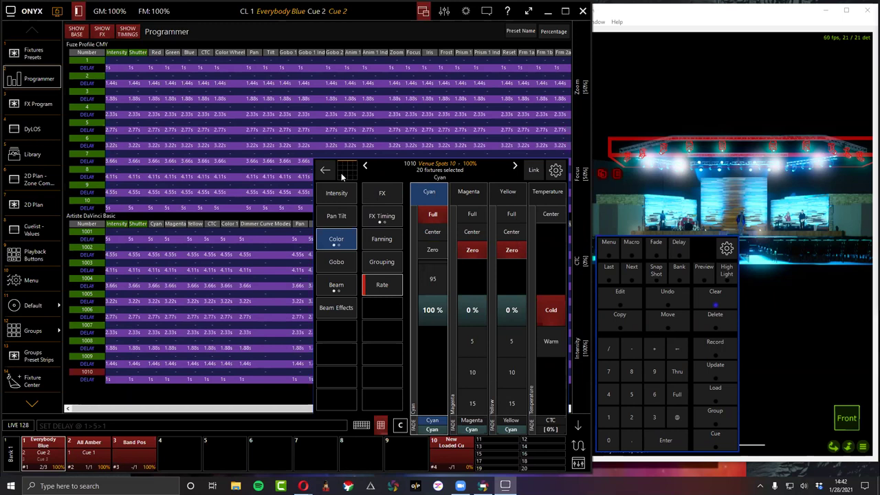
Set the spots to full intensity and apply the Fan position preset.
{"action": "left_click", "coordinate": [328, 195]}
{"action": "left_click", "coordinate": [435, 216]}
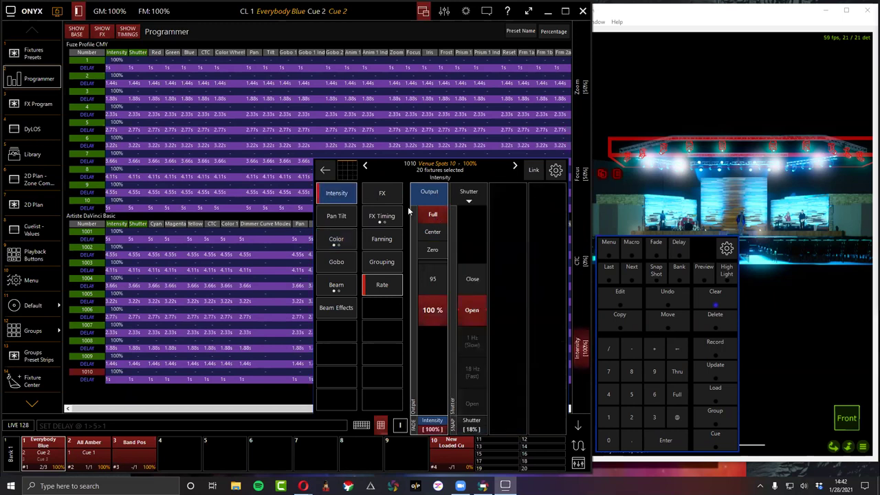
{"action": "left_click", "coordinate": [338, 216]}
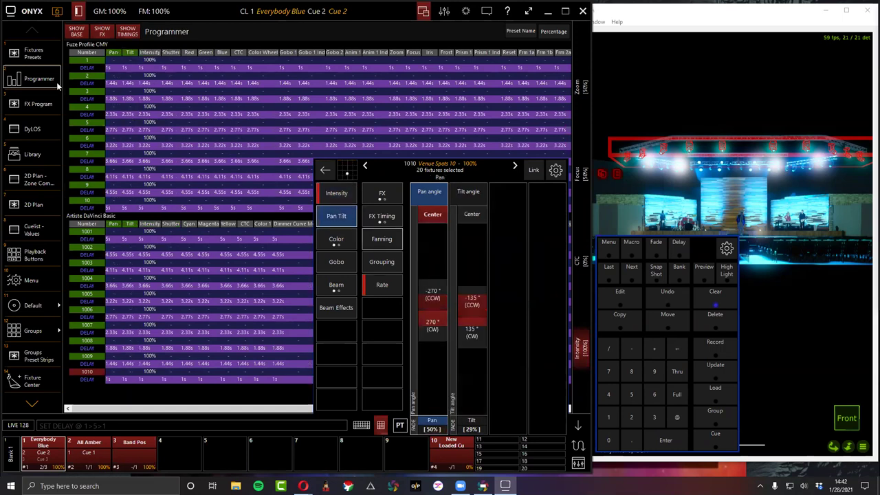
{"action": "left_click", "coordinate": [31, 55]}
{"action": "left_click", "coordinate": [191, 406]}
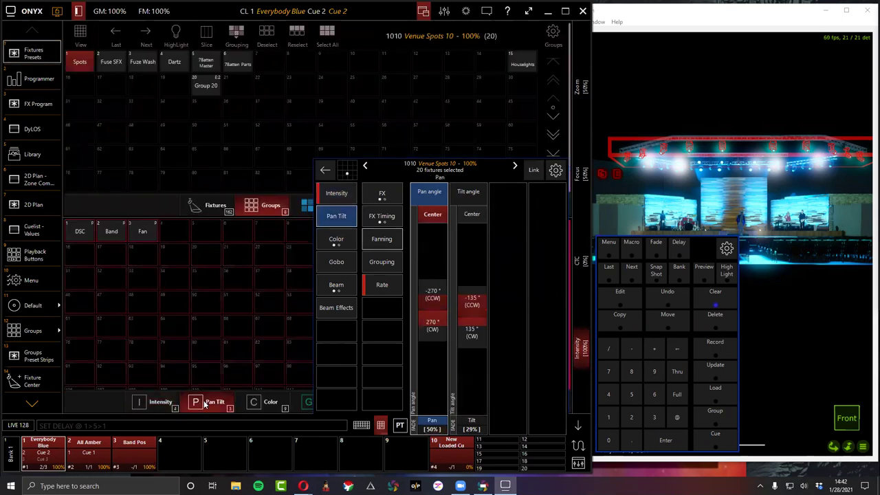
{"action": "left_click", "coordinate": [114, 233]}
{"action": "left_click", "coordinate": [147, 234]}
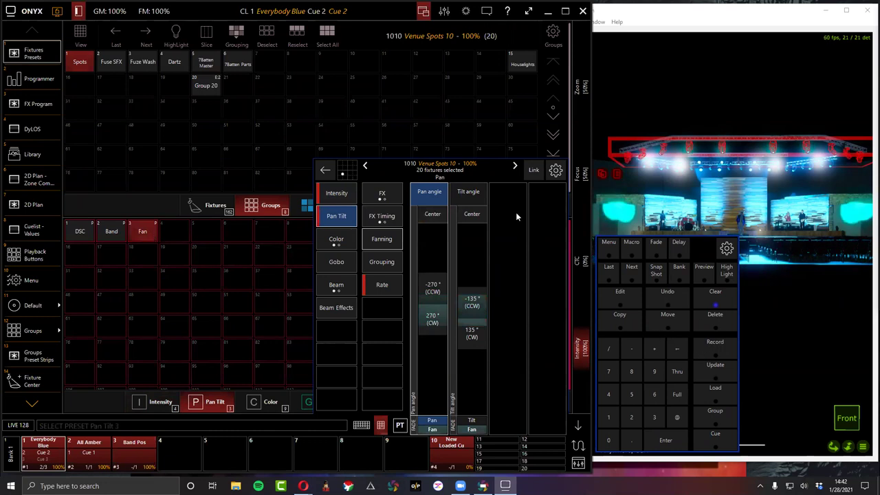
Turn the spots red with the Red colour preset and start recording the look.
{"action": "left_click", "coordinate": [327, 244]}
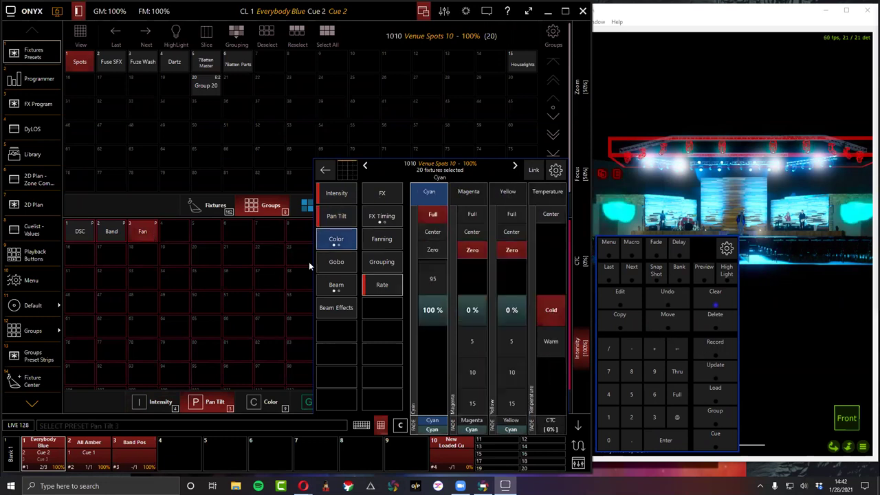
{"action": "left_click", "coordinate": [264, 403]}
{"action": "left_click", "coordinate": [81, 232]}
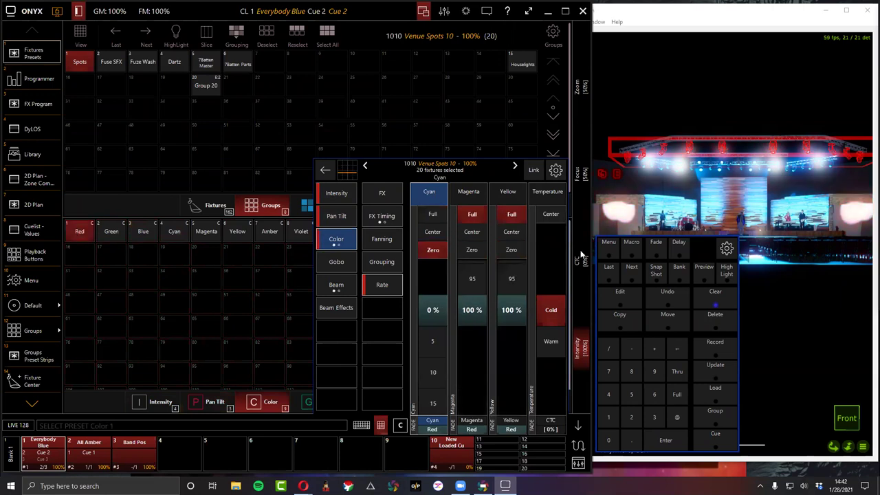
{"action": "left_click", "coordinate": [716, 343]}
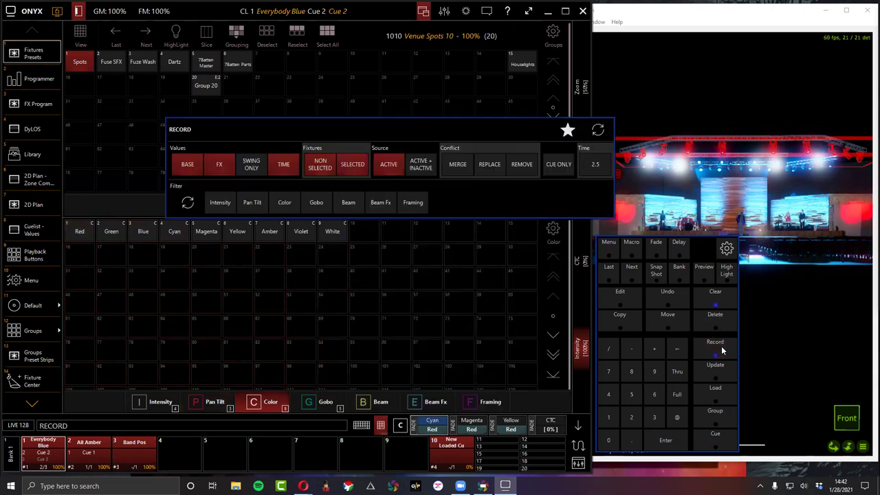
Store the look on playback 8 as a new cuelist named 'Fan Example'.
{"action": "left_click", "coordinate": [360, 457]}
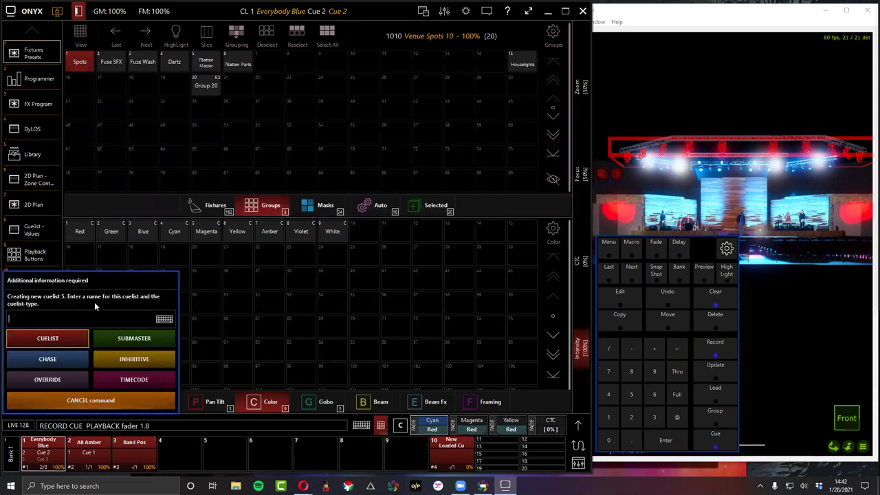
{"action": "type", "text": "Fan Example"}
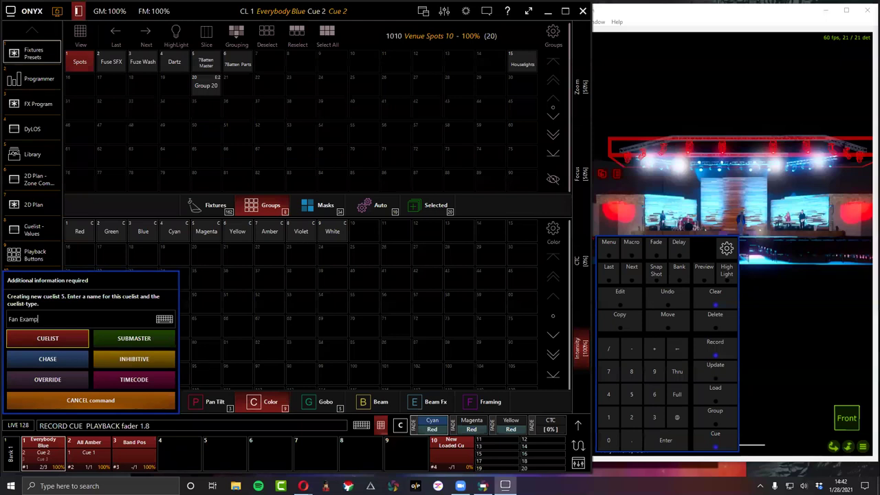
{"action": "key", "text": "Return"}
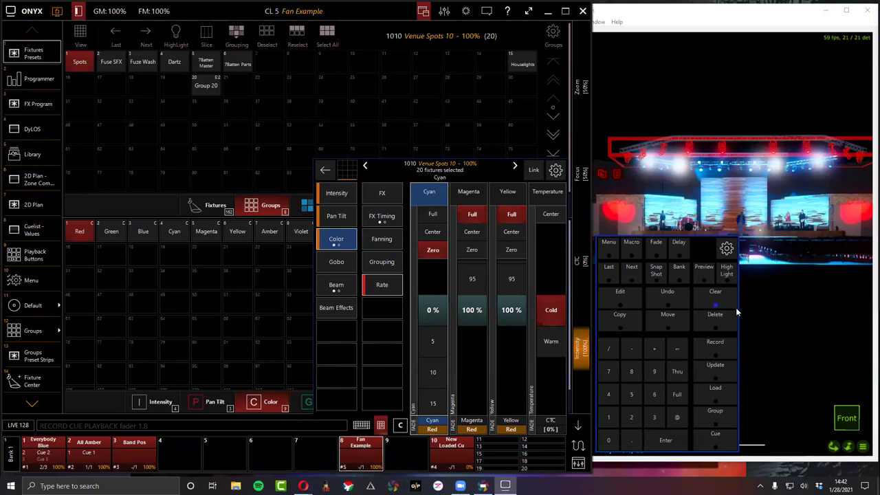
{"action": "left_click", "coordinate": [705, 340]}
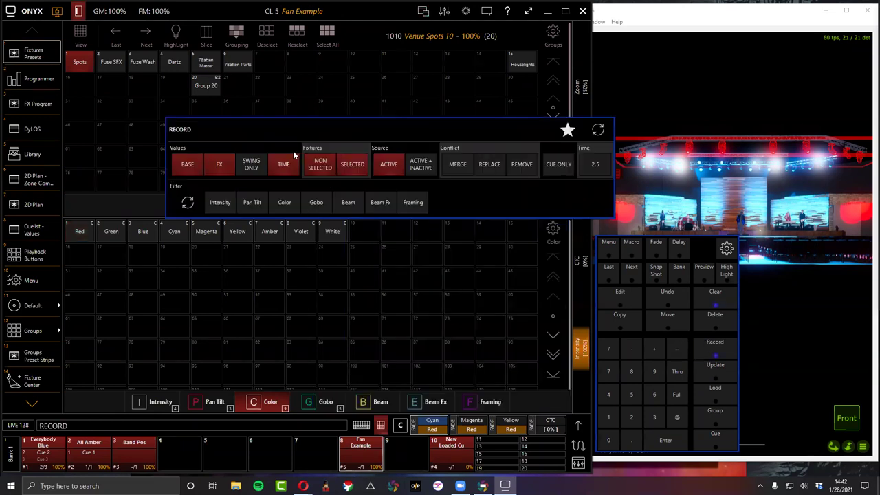
In Record, turn off BASE and FX and enable pan/tilt, beam, Beam Fx and framing filters.
{"action": "left_click", "coordinate": [209, 166]}
{"action": "left_click", "coordinate": [210, 165]}
{"action": "left_click", "coordinate": [201, 164]}
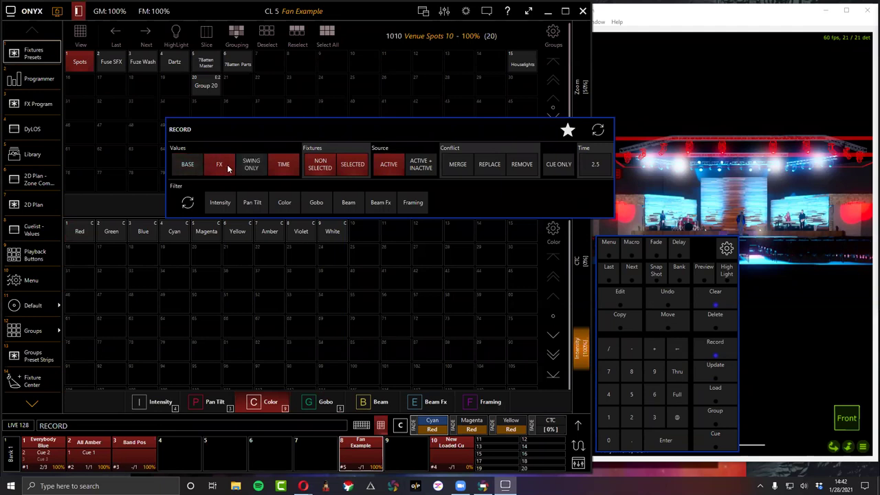
{"action": "left_click", "coordinate": [213, 165]}
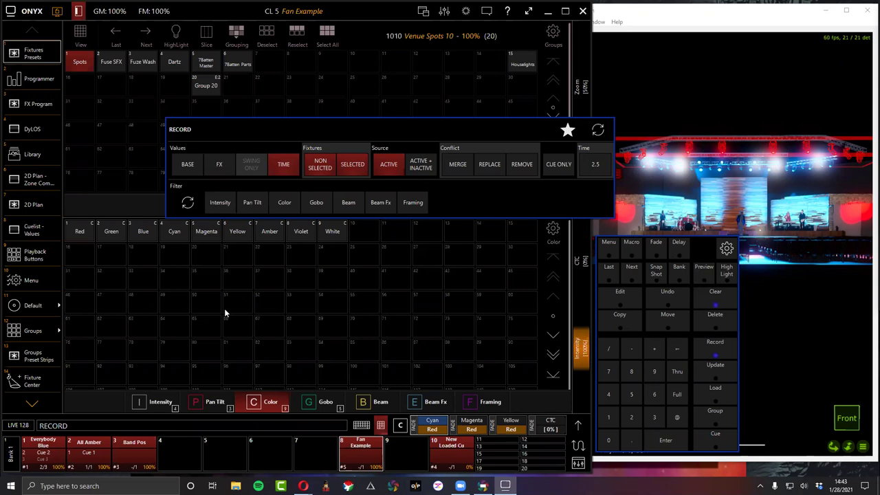
{"action": "left_click", "coordinate": [240, 205]}
{"action": "left_click", "coordinate": [349, 203]}
{"action": "left_click", "coordinate": [380, 203]}
{"action": "left_click", "coordinate": [412, 204]}
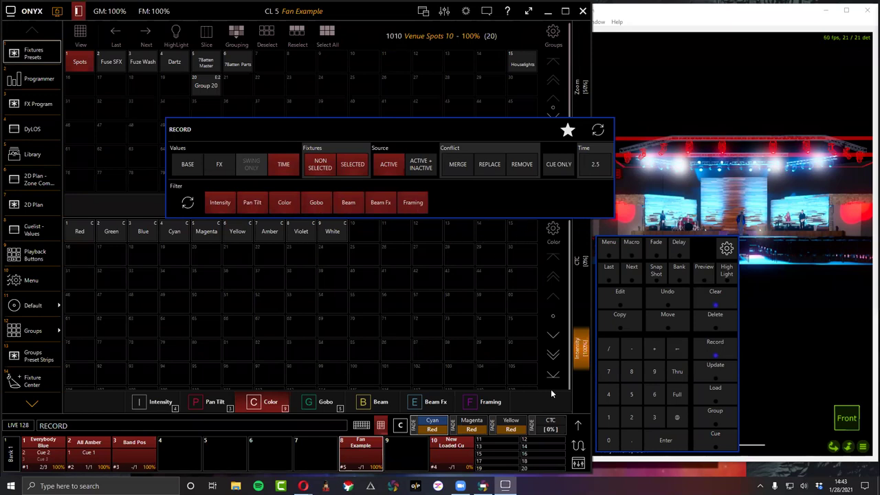
Store the delay timing as colour preset 90, then clear the programmer.
{"action": "left_click", "coordinate": [518, 346]}
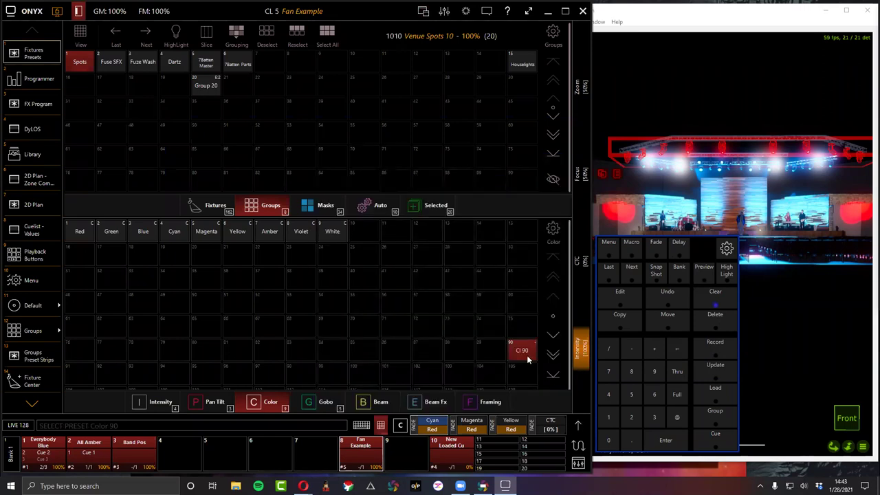
{"action": "left_click", "coordinate": [41, 80]}
{"action": "left_click", "coordinate": [41, 61]}
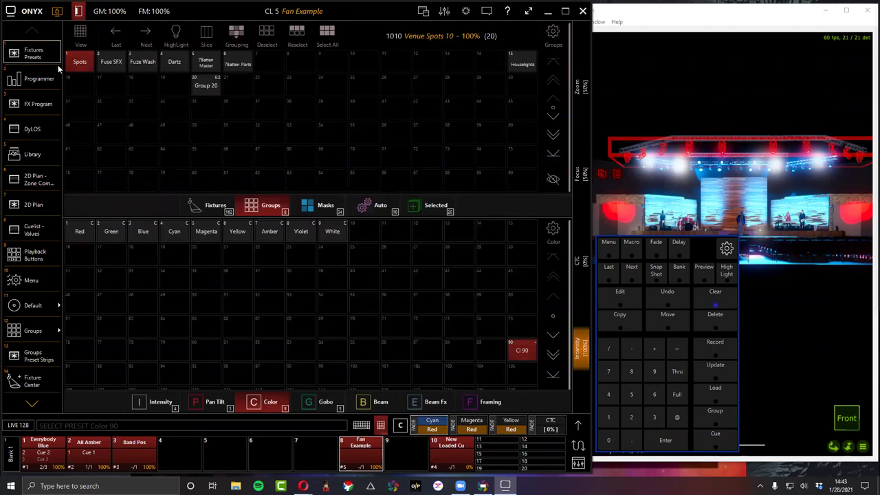
{"action": "left_click", "coordinate": [719, 305]}
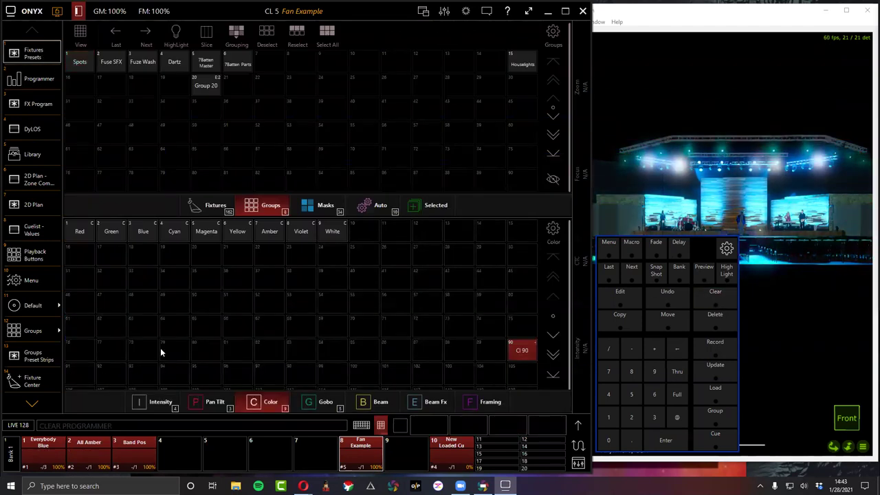
Run Cue 1 of Fan Example from playback 8's popup, then begin selecting fixture 1.
{"action": "left_click", "coordinate": [349, 454]}
{"action": "left_click", "coordinate": [361, 300]}
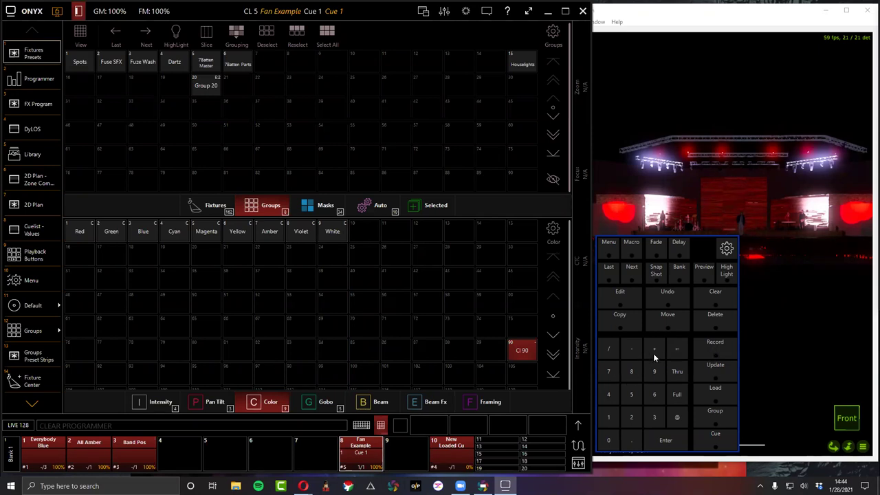
{"action": "left_click", "coordinate": [609, 416]}
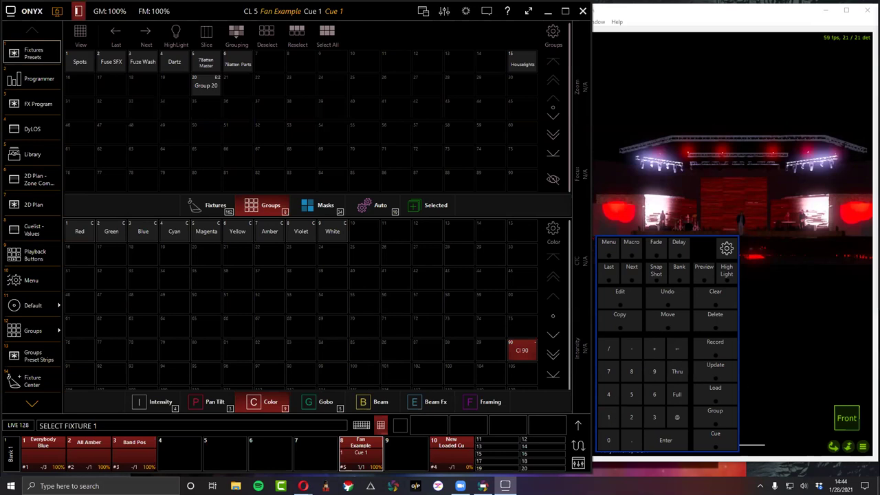
Select Fuze Profile fixtures 1 Thru 10.
{"action": "left_click", "coordinate": [677, 371]}
{"action": "left_click", "coordinate": [613, 417]}
{"action": "left_click", "coordinate": [609, 440]}
{"action": "left_click", "coordinate": [665, 440]}
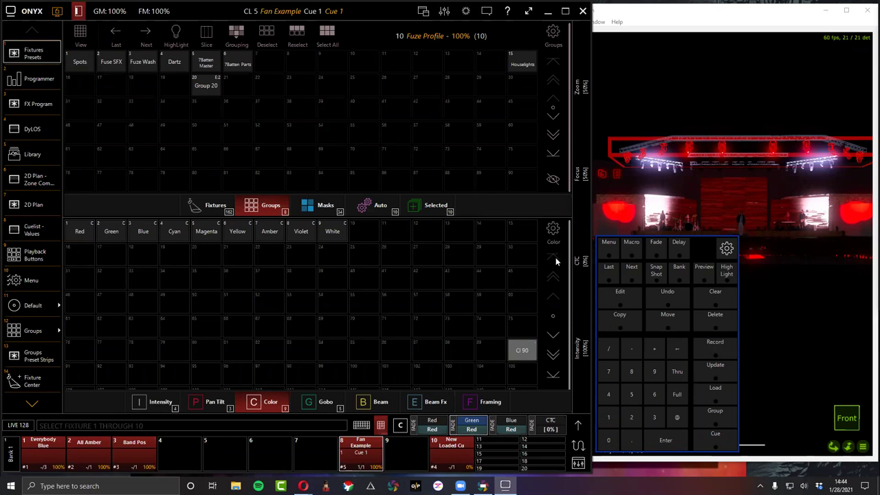
Fan the Red colour level across the selection from 1 to 10.
{"action": "left_click", "coordinate": [675, 419]}
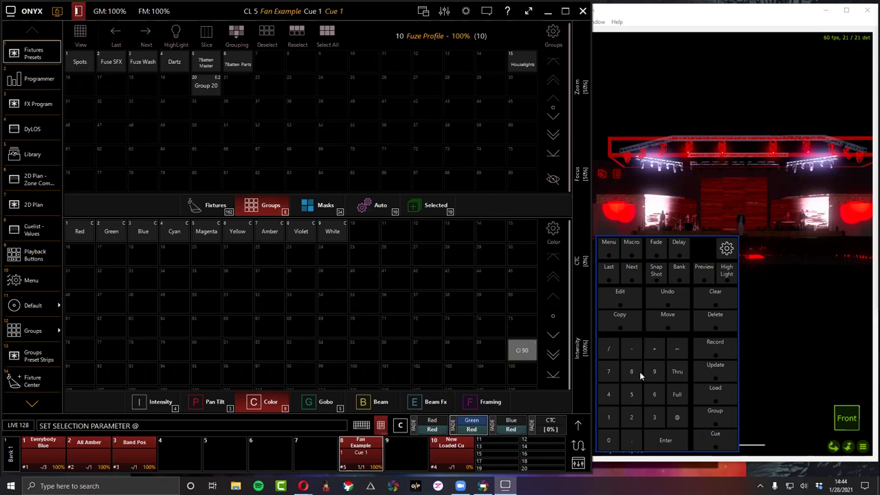
{"action": "left_click", "coordinate": [577, 426]}
{"action": "left_click", "coordinate": [427, 194]}
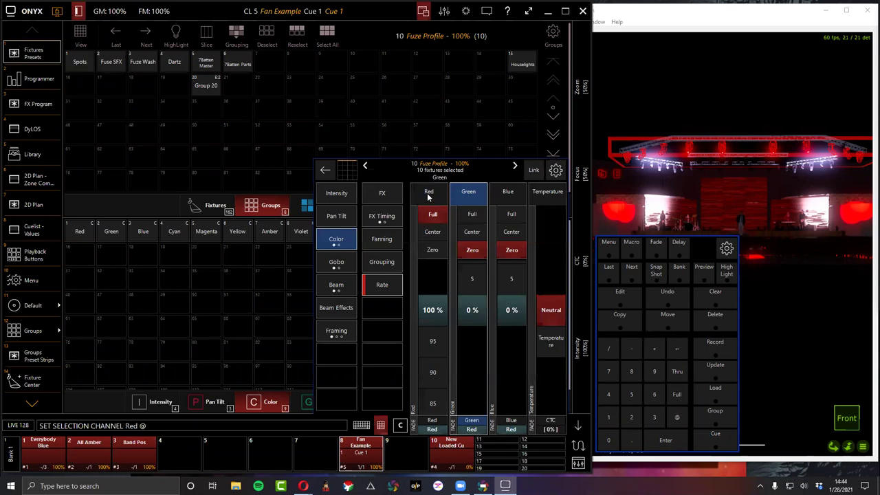
{"action": "left_click", "coordinate": [677, 371]}
{"action": "left_click", "coordinate": [608, 417]}
{"action": "left_click", "coordinate": [608, 440]}
{"action": "left_click", "coordinate": [644, 440]}
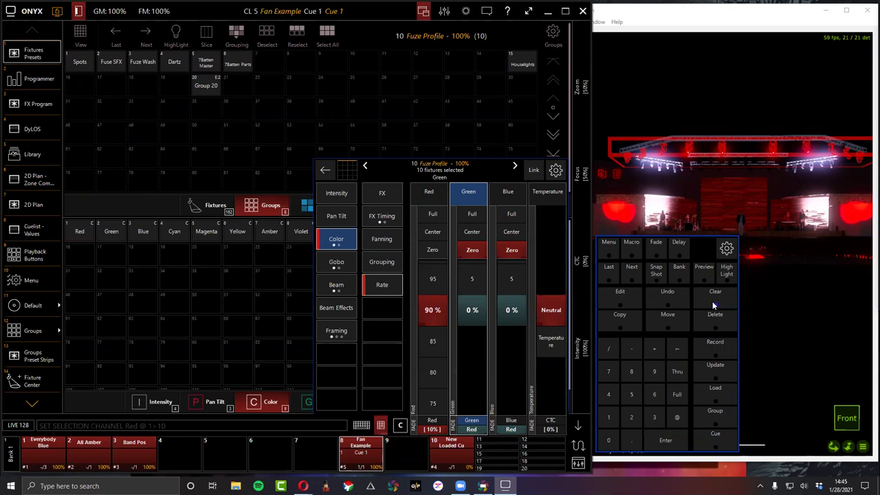
Clear the Green attribute values from the programmer.
{"action": "left_click", "coordinate": [459, 199]}
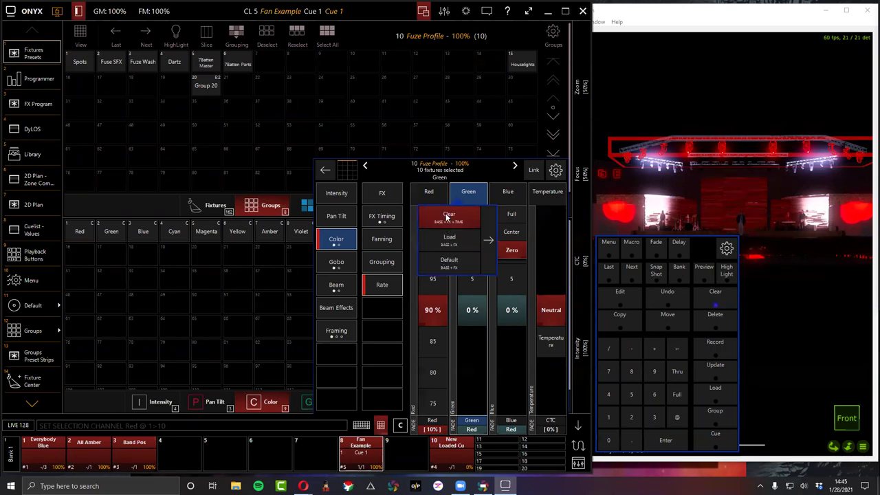
{"action": "left_click", "coordinate": [447, 217]}
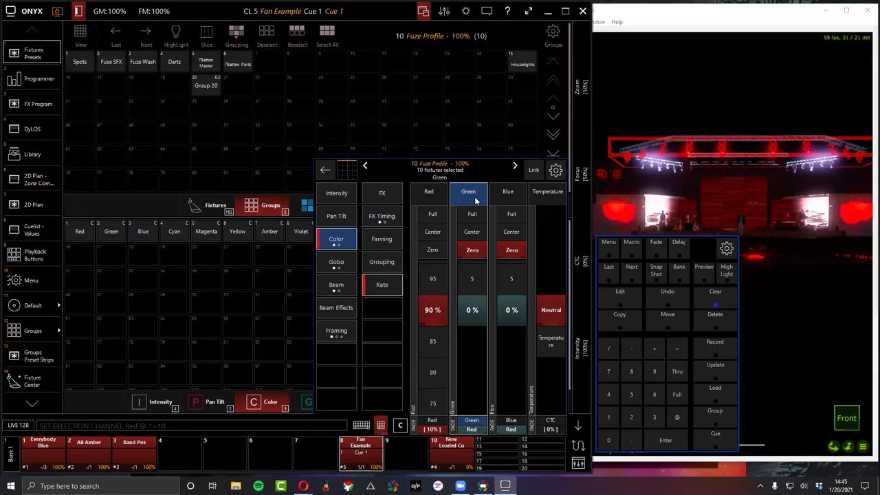
{"action": "left_click", "coordinate": [29, 80]}
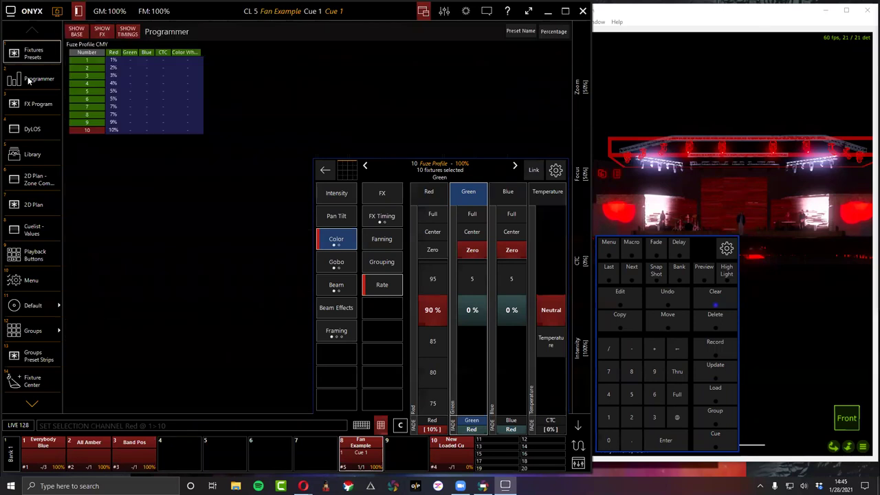
{"action": "right_click", "coordinate": [465, 248]}
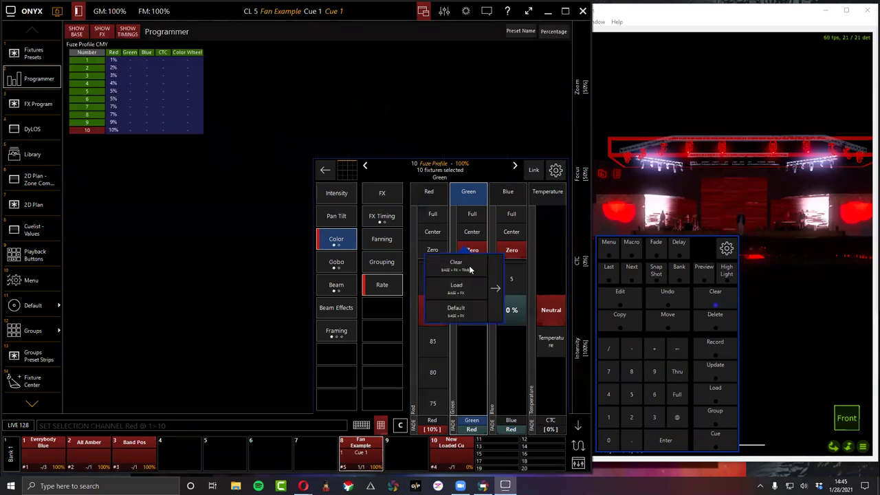
{"action": "left_click", "coordinate": [456, 264]}
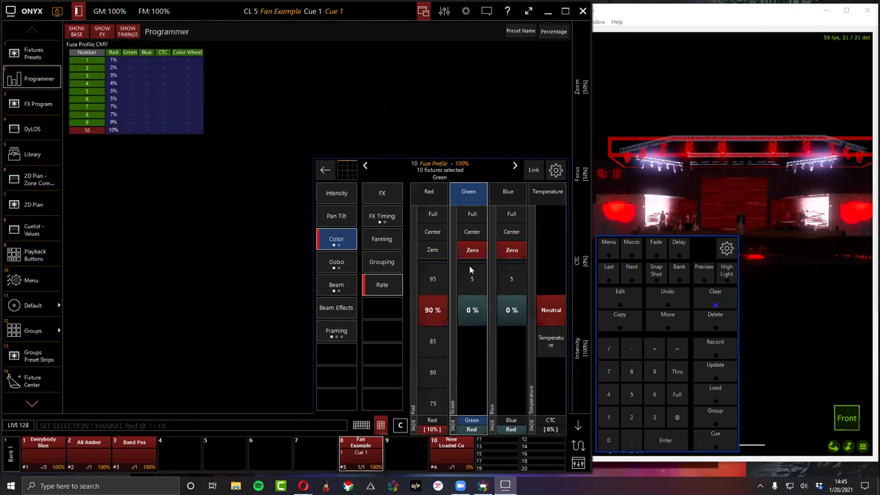
Record the red colour levels as a new cue list on playback 9.
{"action": "left_click", "coordinate": [707, 346]}
{"action": "left_click", "coordinate": [412, 458]}
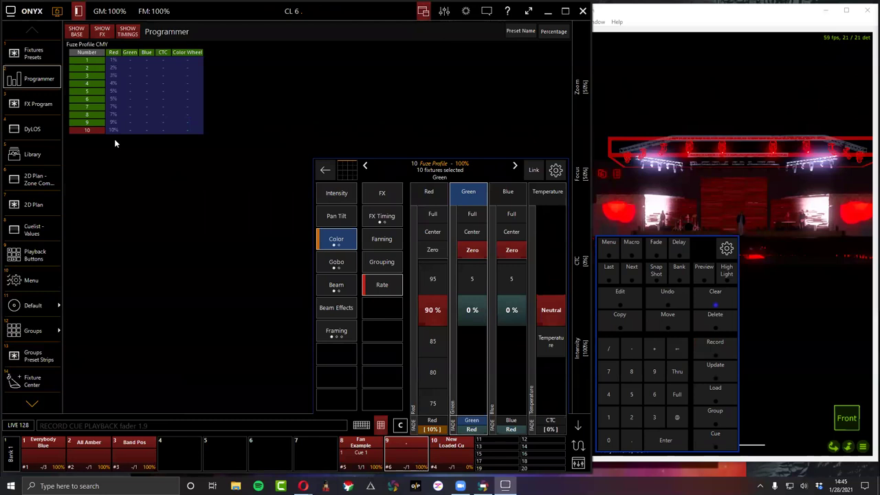
{"action": "left_click", "coordinate": [720, 349]}
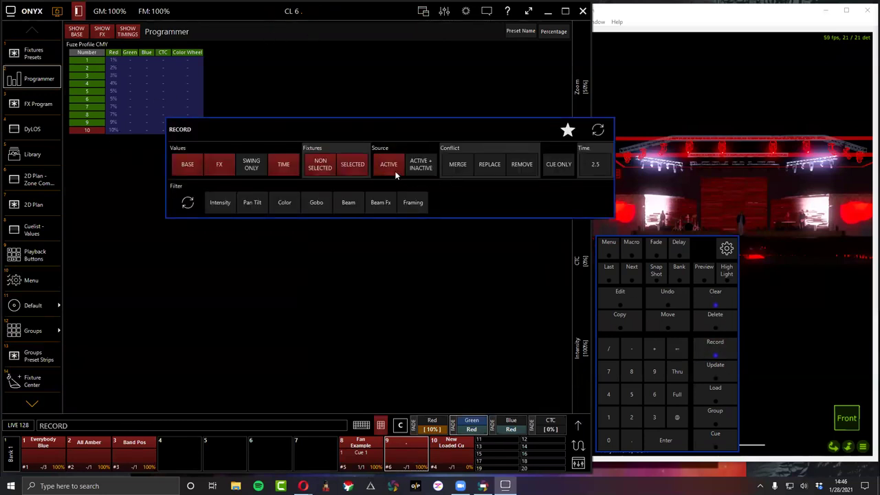
Toggle the record Source between Active and Active + Inactive, keep Active, then clear the programmer.
{"action": "left_click", "coordinate": [384, 161]}
{"action": "left_click", "coordinate": [421, 165]}
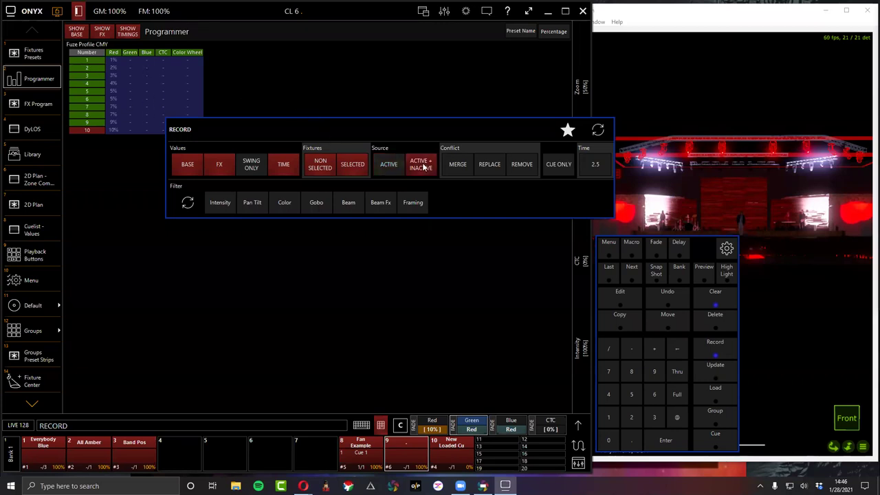
{"action": "left_click", "coordinate": [397, 167]}
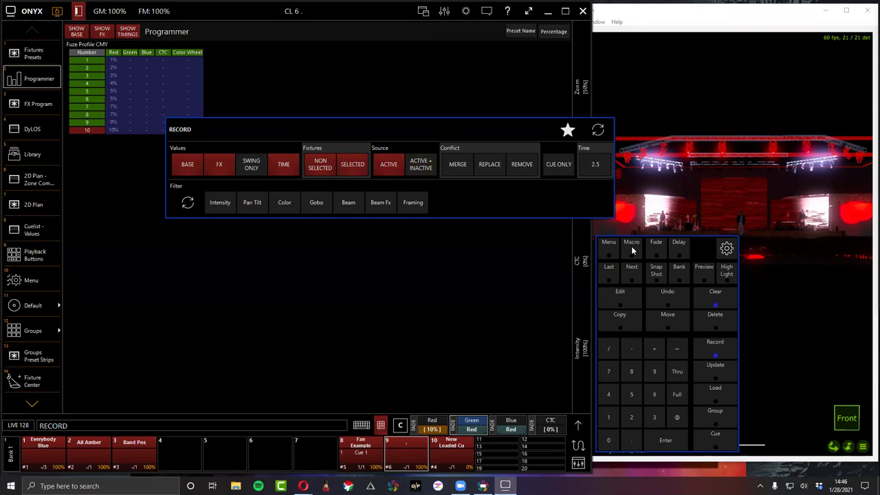
{"action": "left_click", "coordinate": [712, 305]}
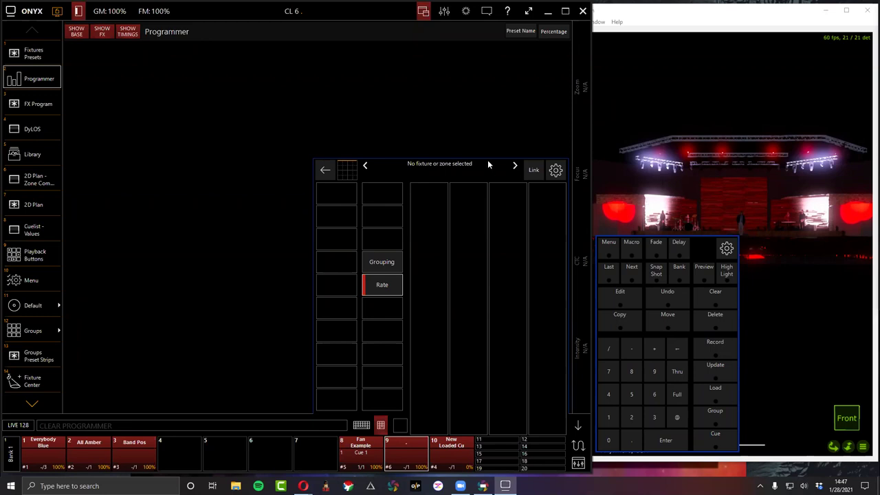
Back in the presets grid, select all 20 fixtures in the Spots group.
{"action": "left_click", "coordinate": [17, 47]}
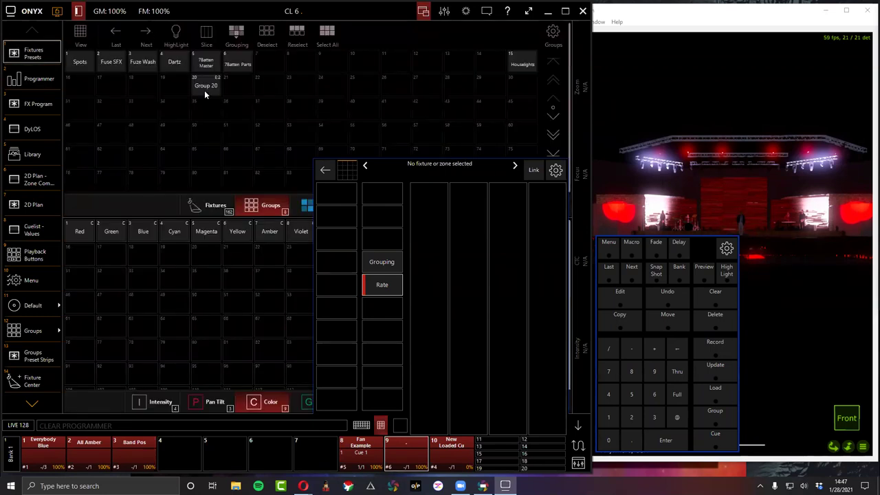
{"action": "left_click", "coordinate": [237, 39]}
{"action": "left_click", "coordinate": [238, 39]}
{"action": "left_click", "coordinate": [80, 62]}
{"action": "left_click", "coordinate": [212, 205]}
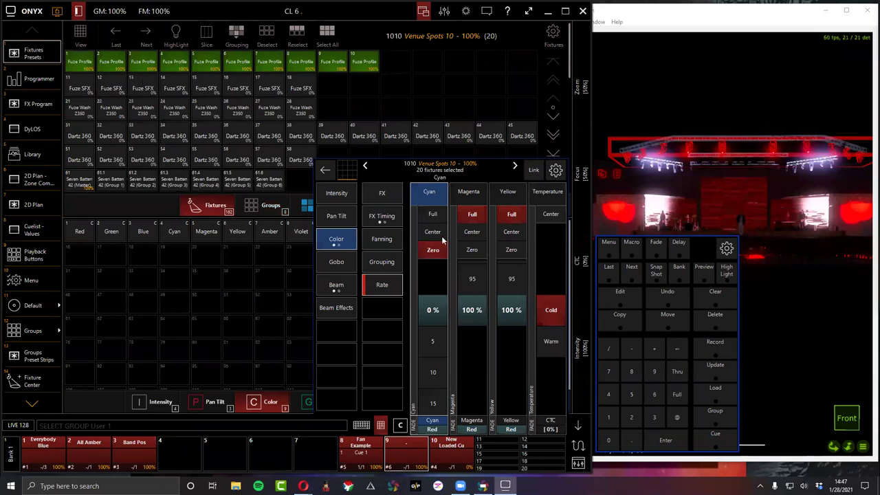
{"action": "left_click", "coordinate": [269, 210]}
Try the every-Nth grouping mask at values 3 and 4, then return to 1 and turn it off.
{"action": "left_click", "coordinate": [237, 33]}
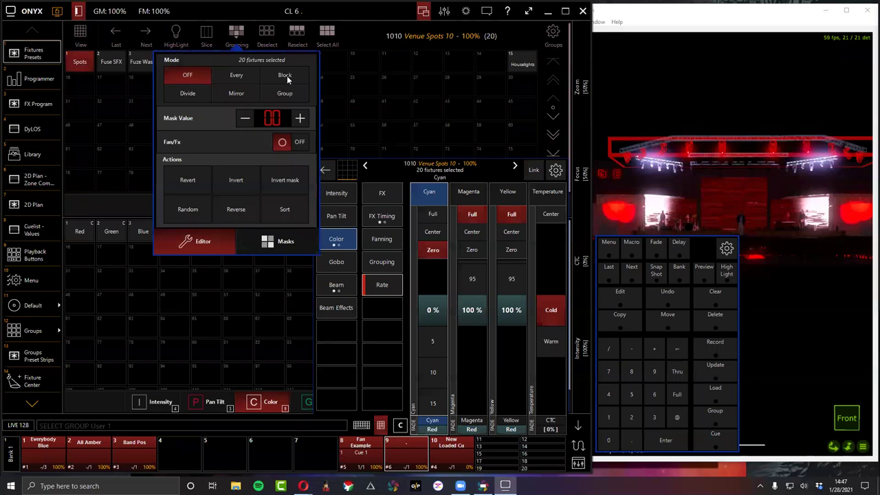
{"action": "left_click", "coordinate": [236, 75]}
{"action": "left_click", "coordinate": [300, 118]}
{"action": "left_click", "coordinate": [300, 118]}
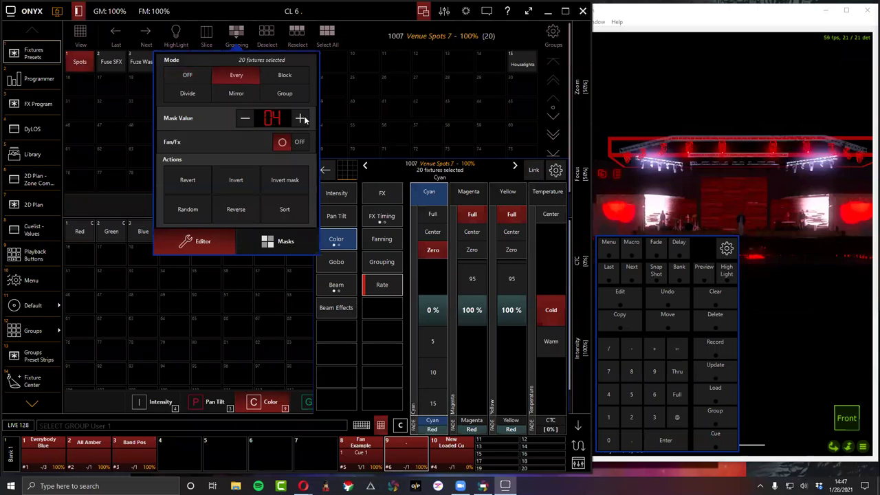
{"action": "left_click", "coordinate": [245, 118]}
{"action": "left_click", "coordinate": [245, 118]}
{"action": "left_click", "coordinate": [245, 118]}
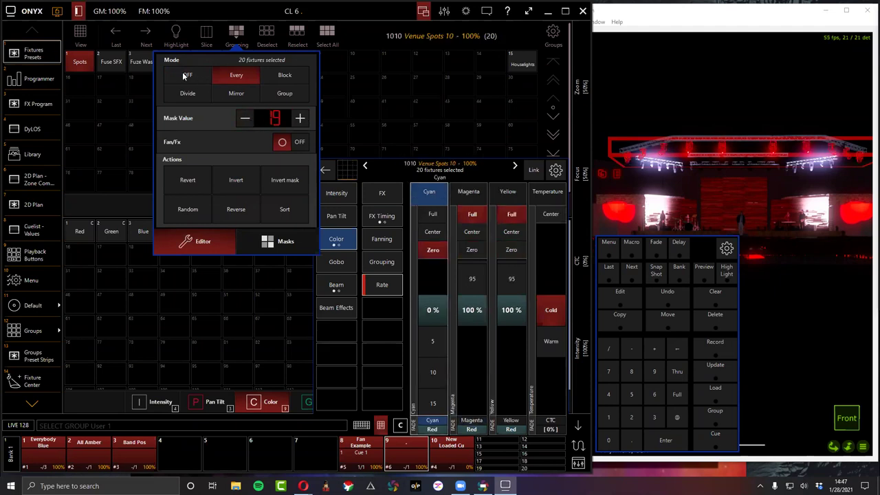
{"action": "left_click", "coordinate": [185, 76]}
Randomise the fixture order, mask to every second then every fourth fixture, and close grouping.
{"action": "left_click", "coordinate": [195, 209]}
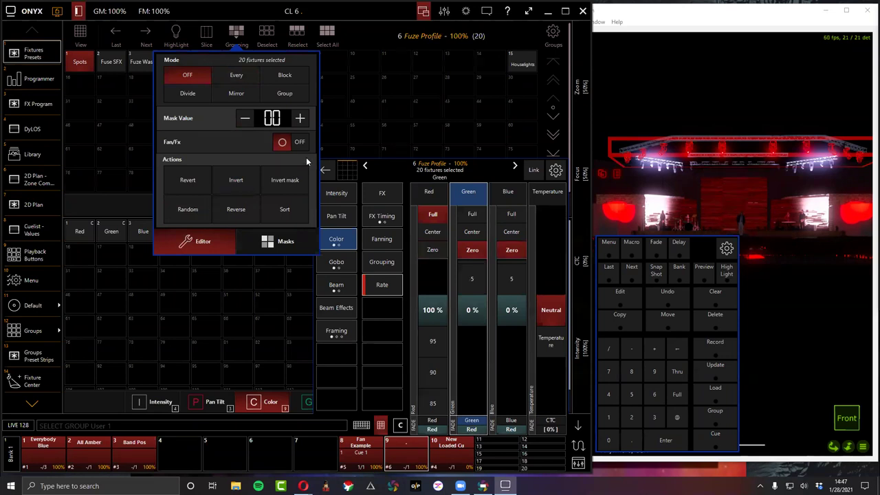
{"action": "left_click", "coordinate": [251, 75]}
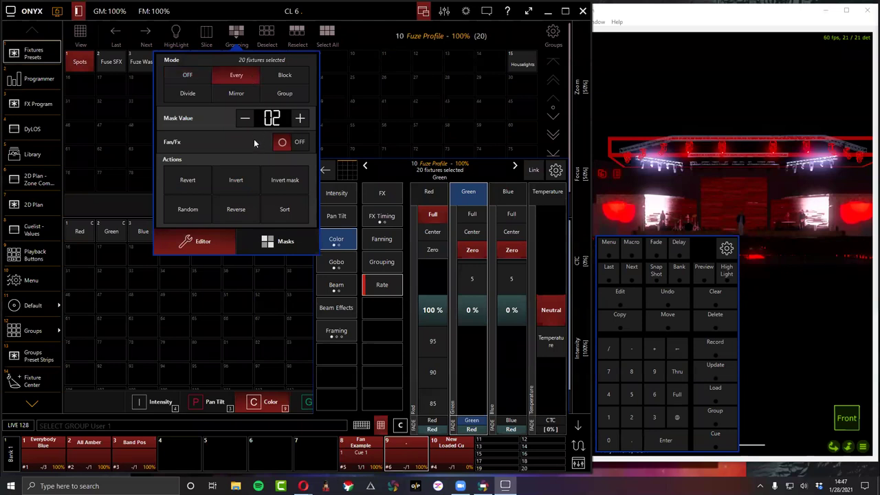
{"action": "left_click", "coordinate": [300, 127]}
{"action": "left_click", "coordinate": [300, 127]}
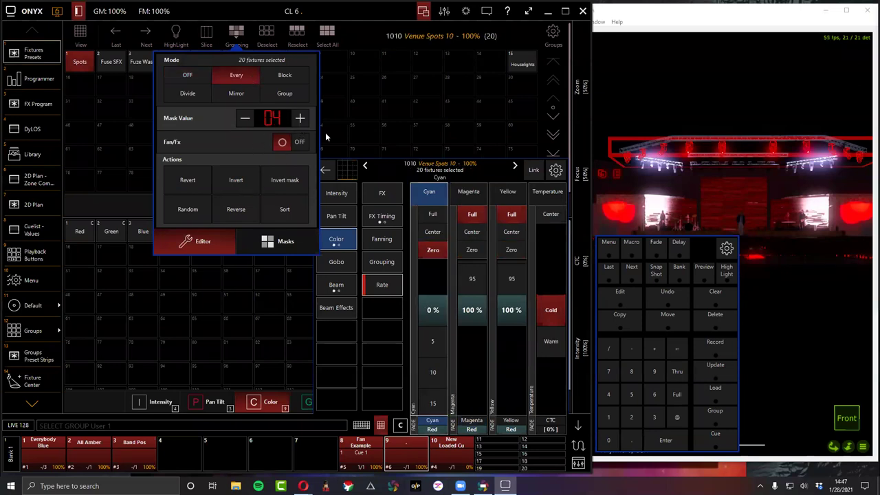
{"action": "left_click", "coordinate": [711, 345]}
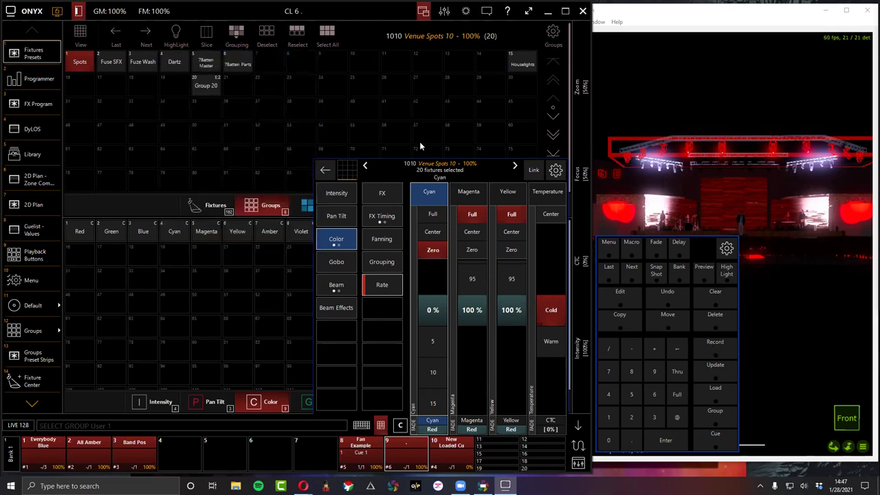
{"action": "left_click", "coordinate": [716, 347]}
Store the spot selection in group slot 7 and bring up the colour window settings.
{"action": "left_click", "coordinate": [265, 60]}
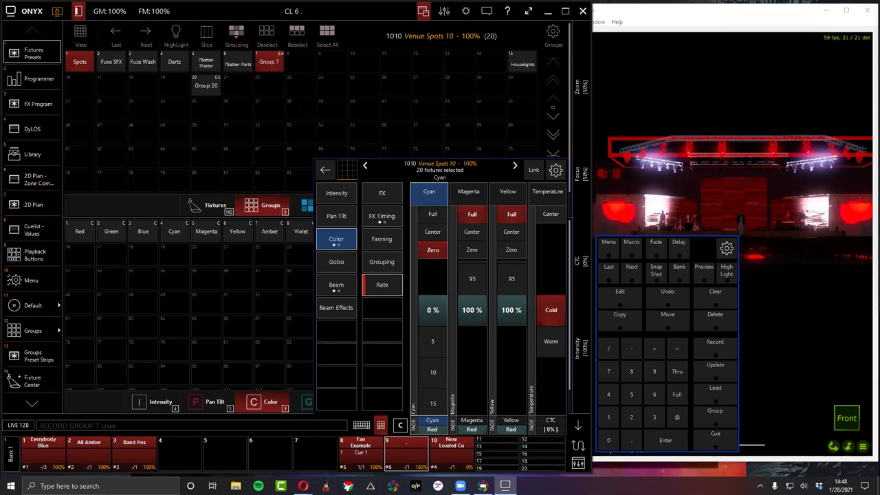
{"action": "left_click", "coordinate": [556, 171]}
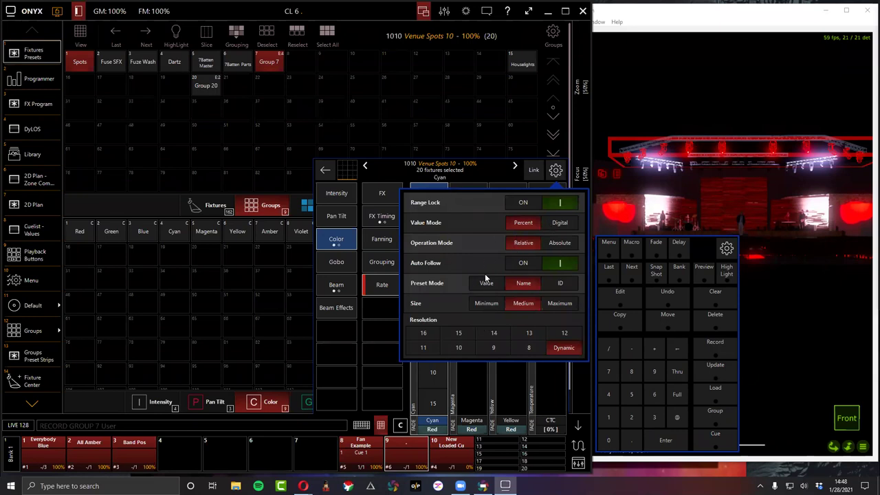
Cycle the colour window through Minimum, Medium and Maximum sizes, ending on Medium.
{"action": "left_click", "coordinate": [481, 303]}
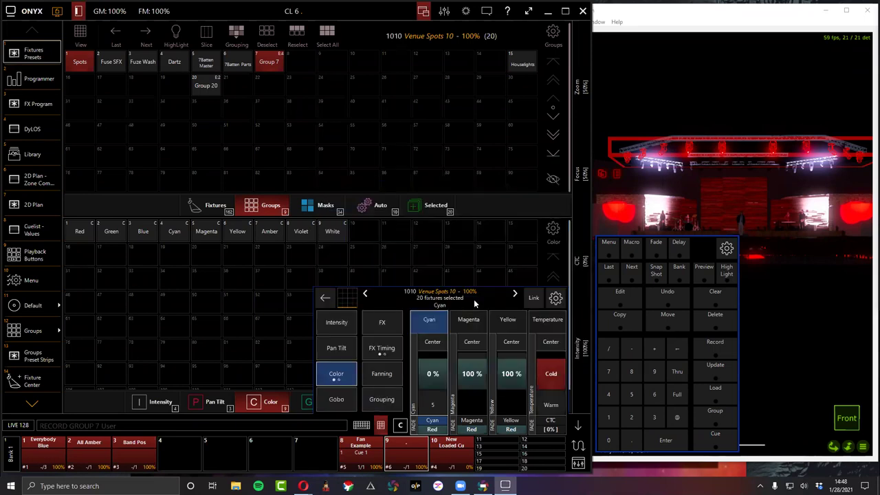
{"action": "left_click", "coordinate": [556, 297]}
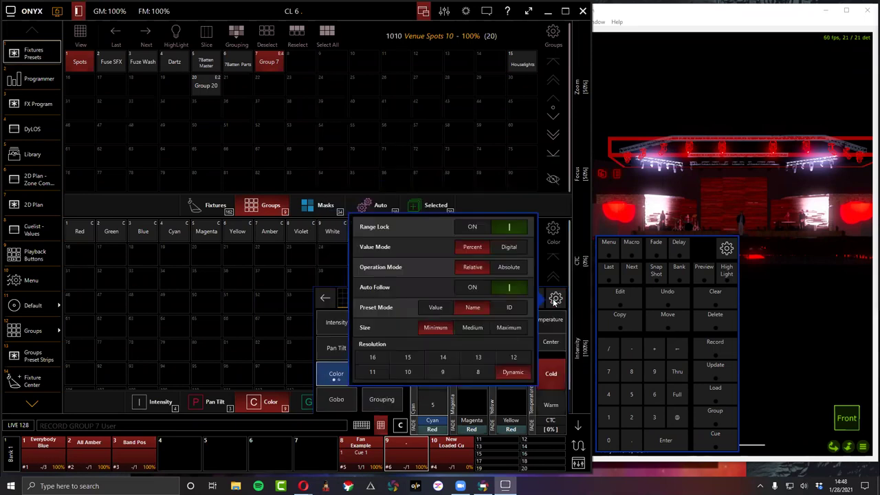
{"action": "left_click", "coordinate": [468, 329]}
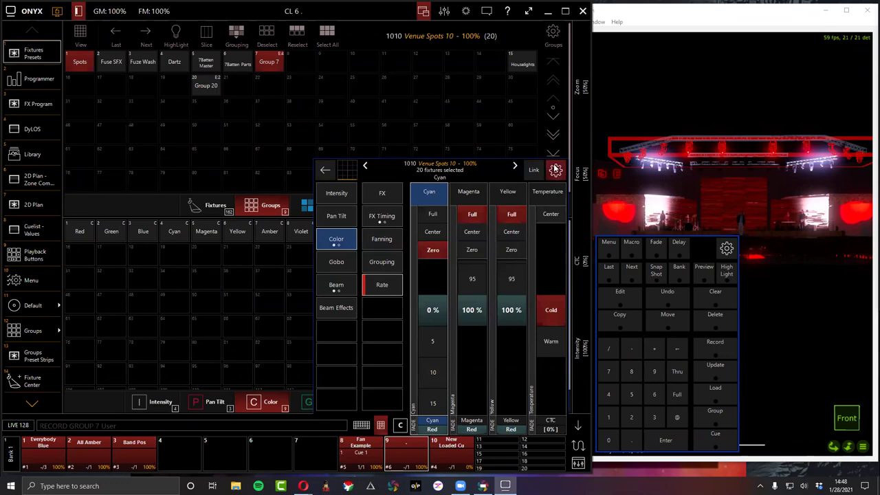
{"action": "left_click", "coordinate": [555, 168]}
{"action": "left_click", "coordinate": [563, 304]}
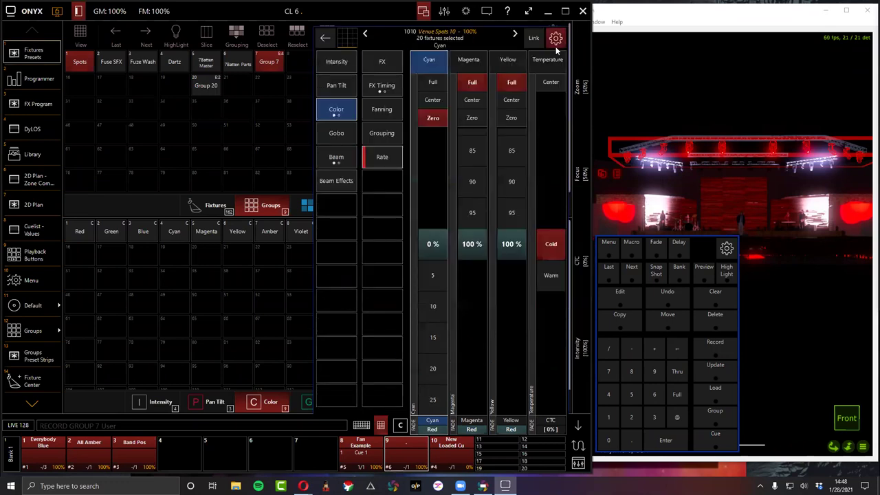
{"action": "left_click", "coordinate": [555, 38]}
{"action": "left_click", "coordinate": [522, 171]}
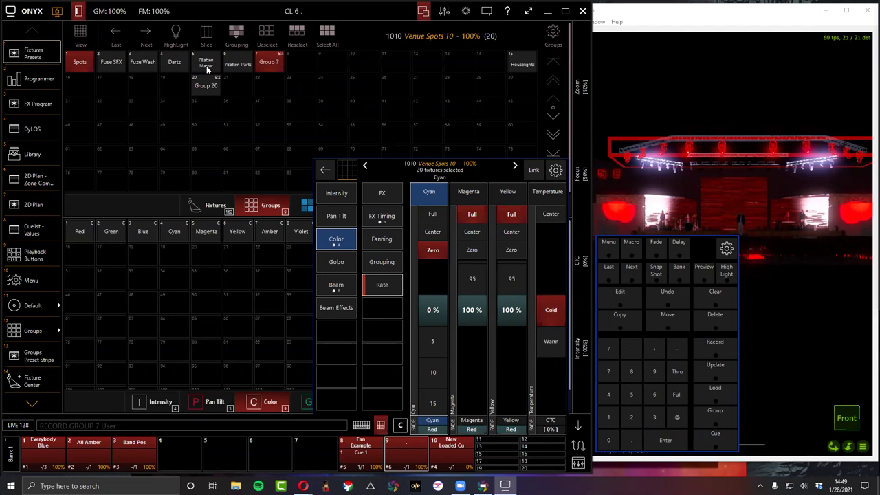
Select Group 7 and Spots, play cue 1 of Everybody Blue, and apply the Blue colour preset.
{"action": "left_click", "coordinate": [278, 63]}
{"action": "left_click", "coordinate": [79, 63]}
{"action": "left_click", "coordinate": [55, 450]}
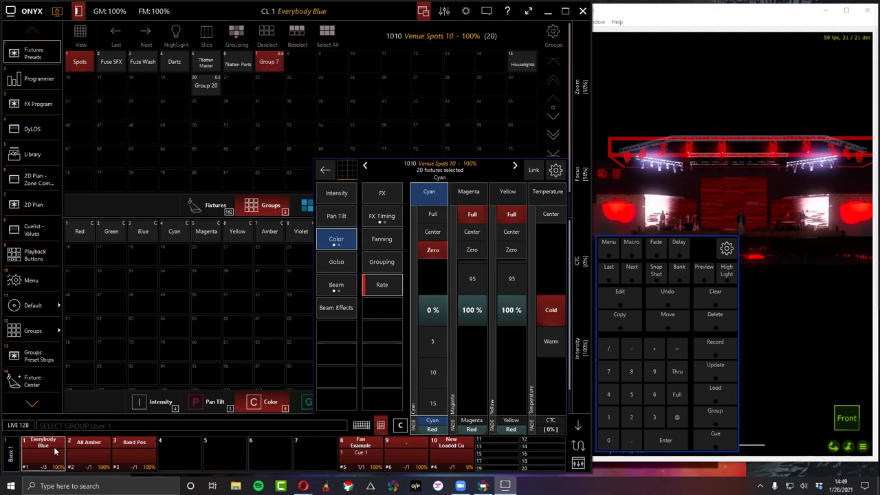
{"action": "left_click", "coordinate": [43, 301]}
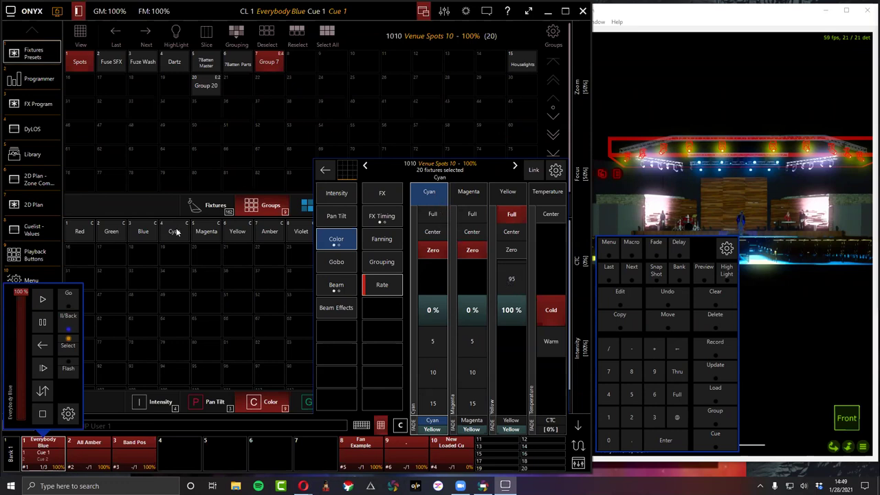
{"action": "left_click", "coordinate": [137, 235]}
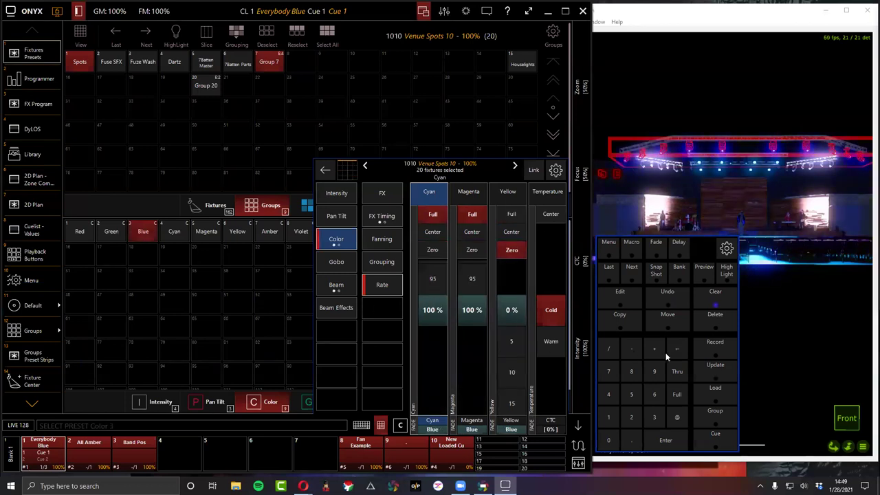
Record the blue spot colour into cue 1 of the Everybody Blue playback.
{"action": "left_click", "coordinate": [727, 351]}
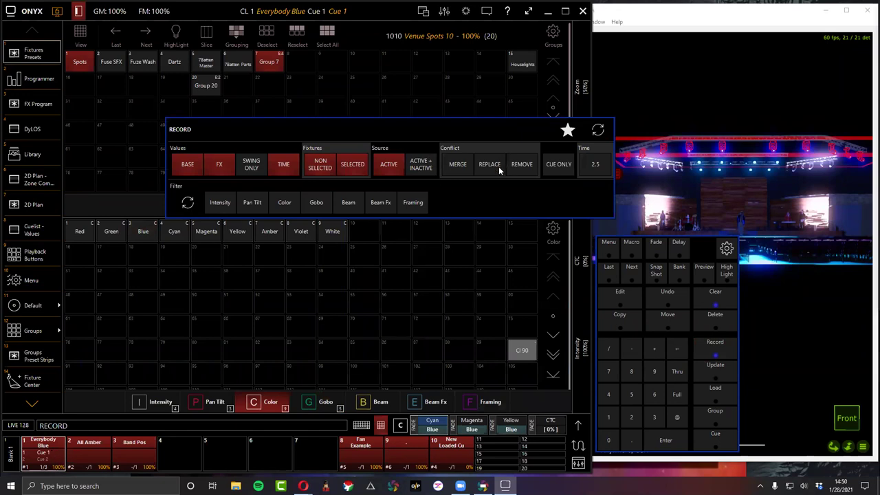
{"action": "left_click", "coordinate": [714, 433]}
{"action": "left_click", "coordinate": [608, 417]}
{"action": "left_click", "coordinate": [45, 445]}
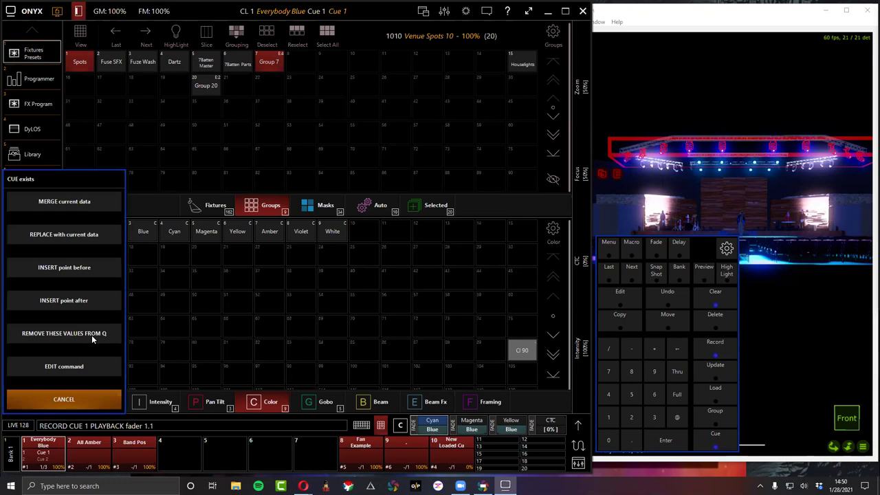
Remove the spot colour values from cue 1 with the Simple filter, then clear the programmer.
{"action": "left_click", "coordinate": [91, 335]}
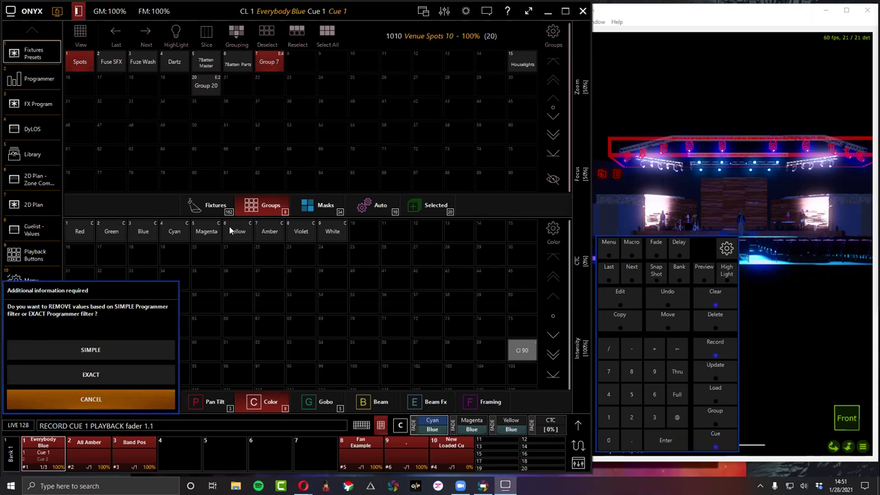
{"action": "left_click", "coordinate": [94, 351]}
{"action": "left_click", "coordinate": [696, 300]}
{"action": "left_click", "coordinate": [696, 300]}
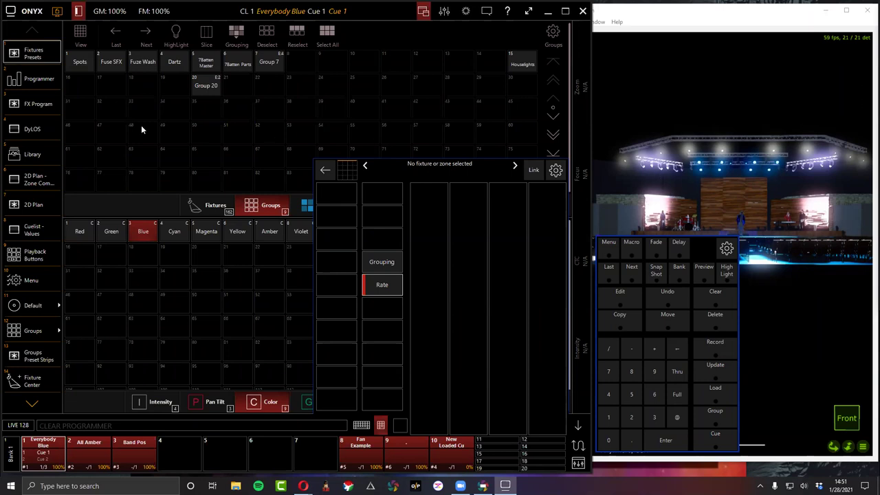
{"action": "left_click", "coordinate": [80, 62]}
{"action": "left_click", "coordinate": [708, 343]}
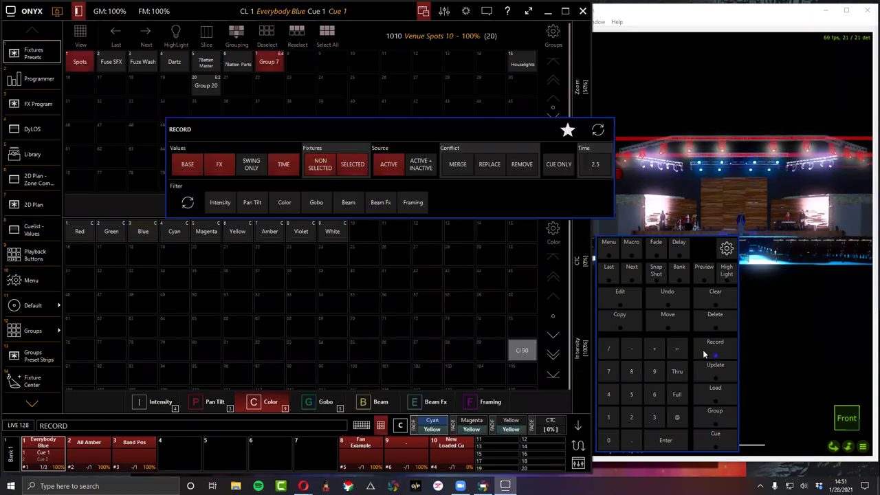
{"action": "left_click", "coordinate": [174, 61]}
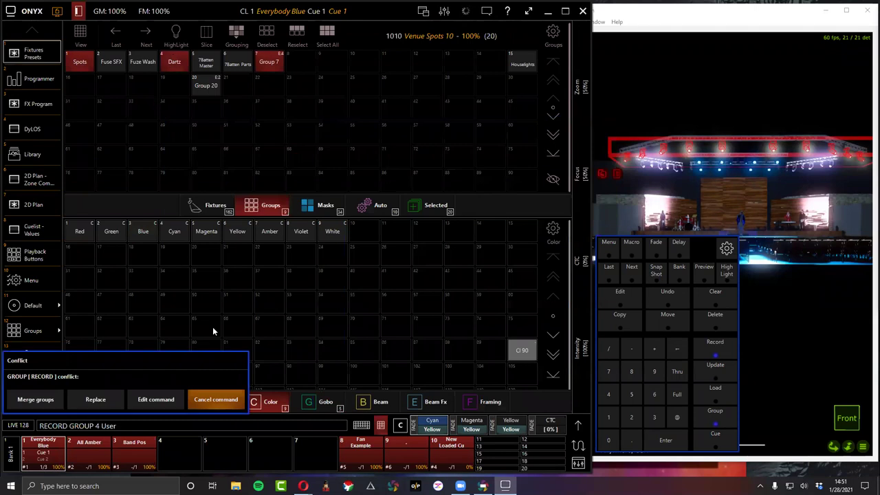
{"action": "left_click", "coordinate": [230, 397]}
{"action": "left_click", "coordinate": [231, 397]}
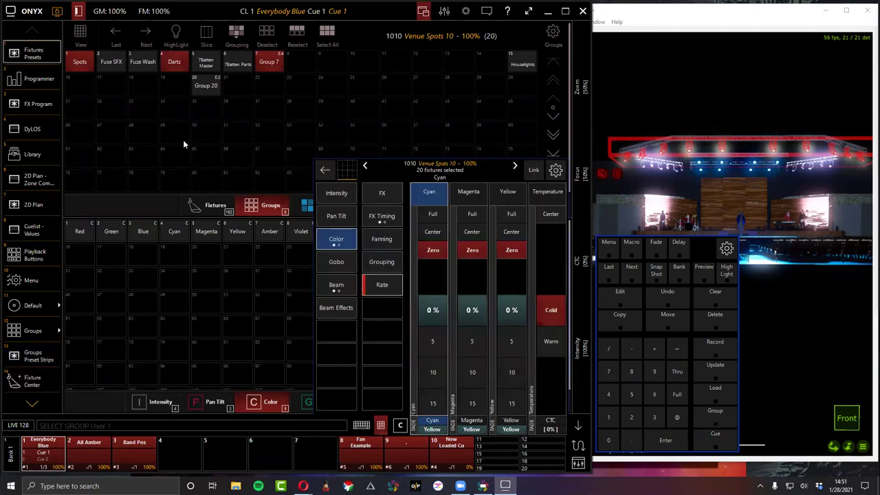
{"action": "scroll", "coordinate": [433, 310], "scroll_direction": "up", "scroll_amount": 3}
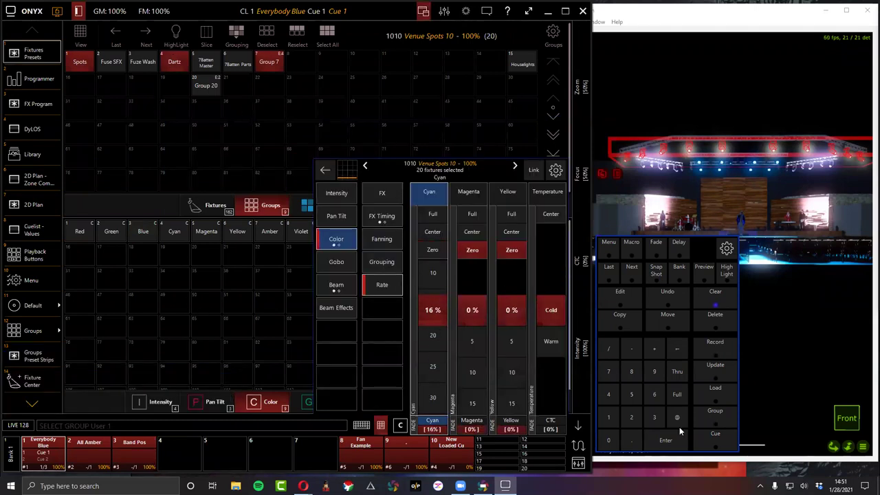
{"action": "left_click", "coordinate": [729, 347]}
{"action": "left_click", "coordinate": [80, 232]}
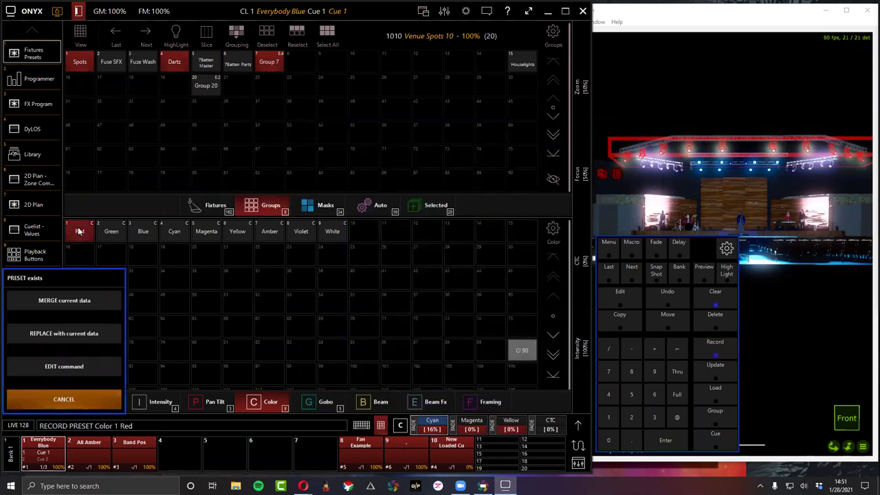
{"action": "left_click", "coordinate": [94, 403]}
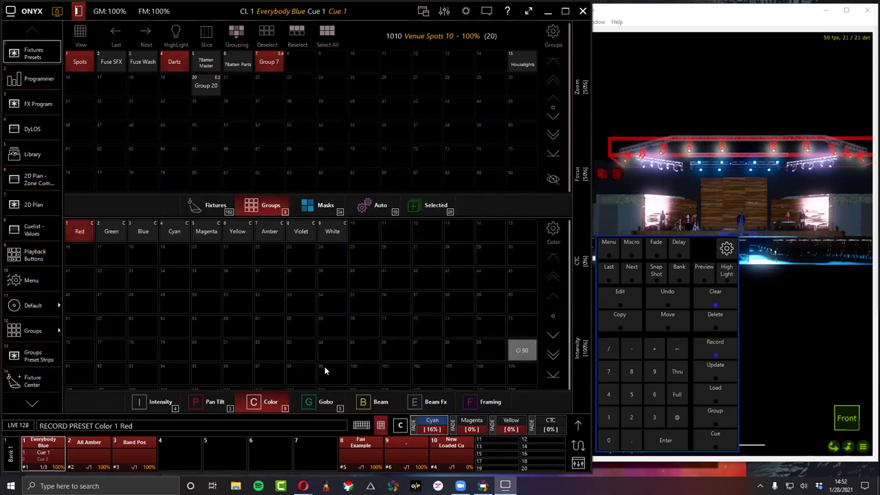
{"action": "left_click", "coordinate": [715, 293]}
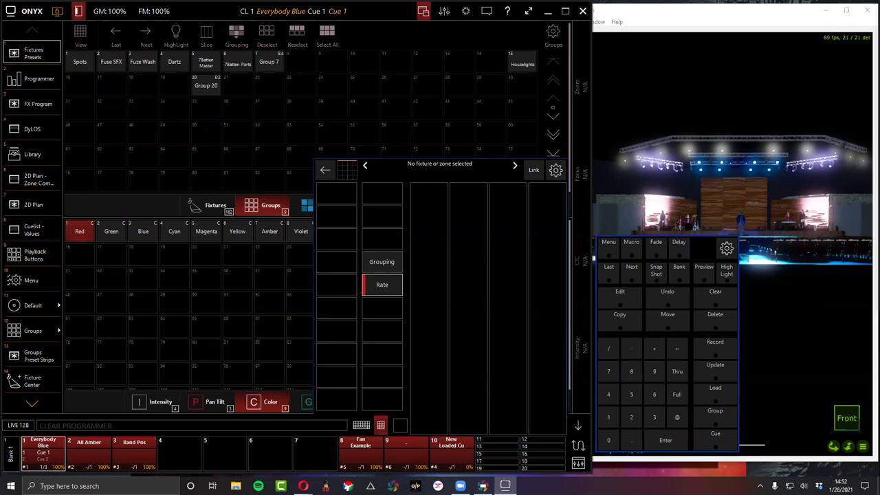
Open the Patch fixture list from the main system menu.
{"action": "left_click", "coordinate": [22, 15]}
{"action": "left_click", "coordinate": [20, 13]}
{"action": "left_click", "coordinate": [157, 55]}
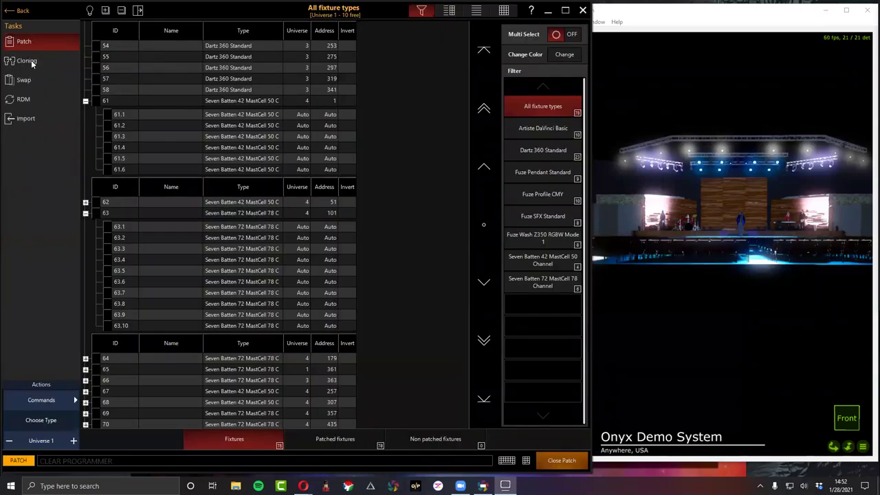
{"action": "left_click", "coordinate": [55, 399]}
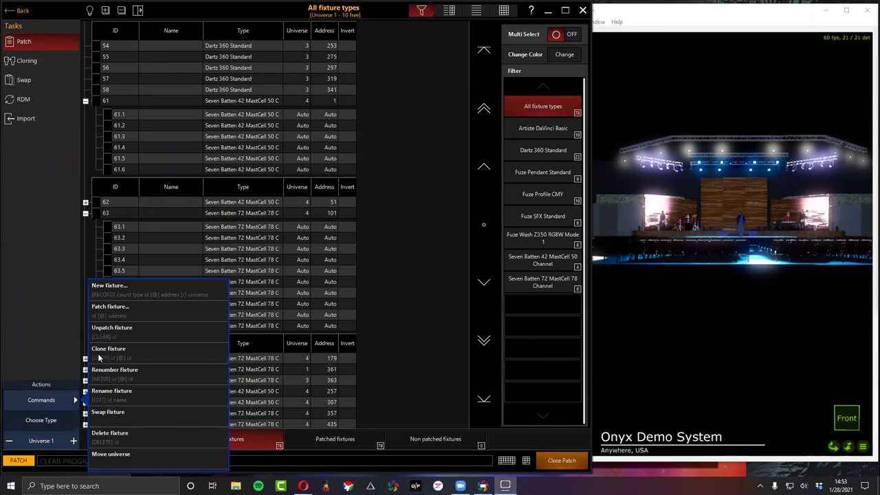
{"action": "left_click", "coordinate": [69, 403]}
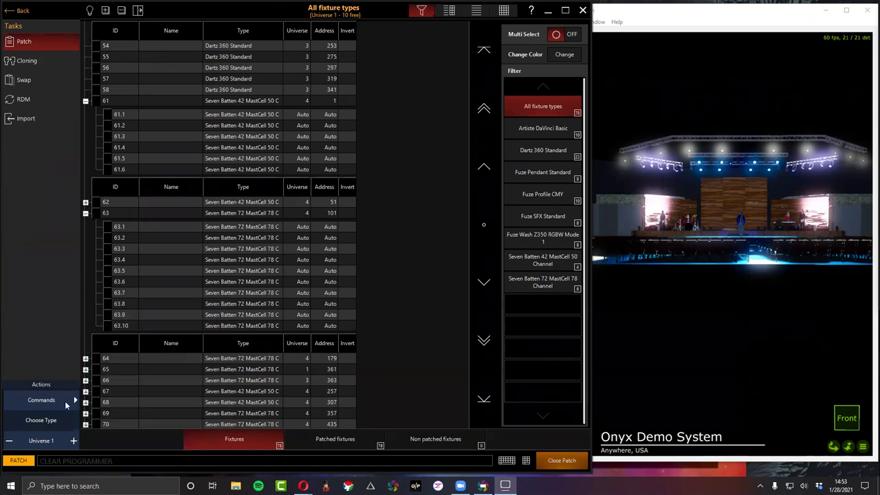
Enter a COPY FIXTURE @ 1 command on the command line.
{"action": "key", "text": "c"}
{"action": "type", "text": "FIXTURE @ 1"}
{"action": "key", "text": "BackSpace"}
{"action": "key", "text": "BackSpace"}
{"action": "key", "text": "BackSpace"}
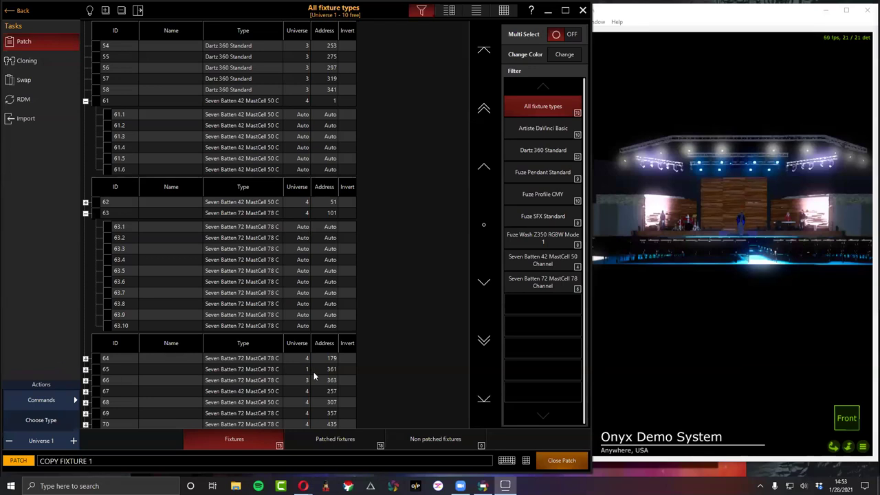
Clone fixture 1 onto fixtures 10 Thru 19 and review the queued copy commands.
{"action": "left_click", "coordinate": [526, 460]}
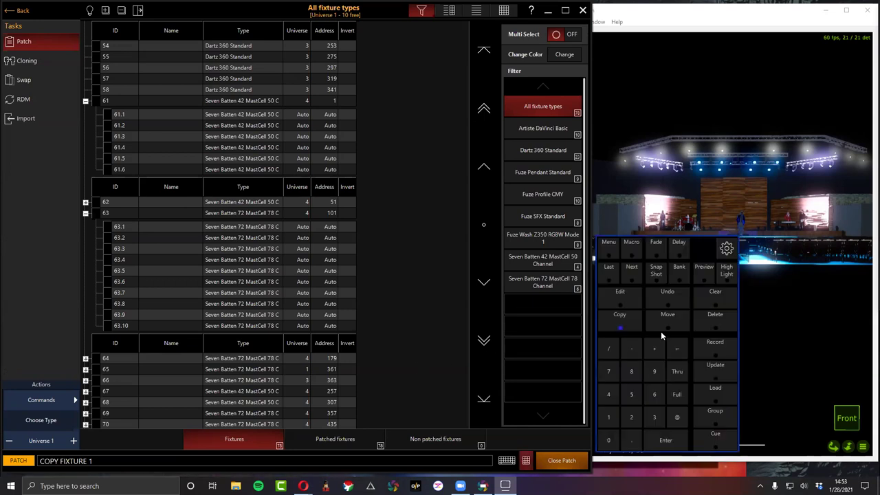
{"action": "left_click", "coordinate": [677, 417]}
{"action": "left_click", "coordinate": [607, 417]}
{"action": "left_click", "coordinate": [607, 437]}
{"action": "left_click", "coordinate": [677, 372]}
{"action": "left_click", "coordinate": [609, 416]}
{"action": "left_click", "coordinate": [653, 372]}
{"action": "left_click", "coordinate": [664, 441]}
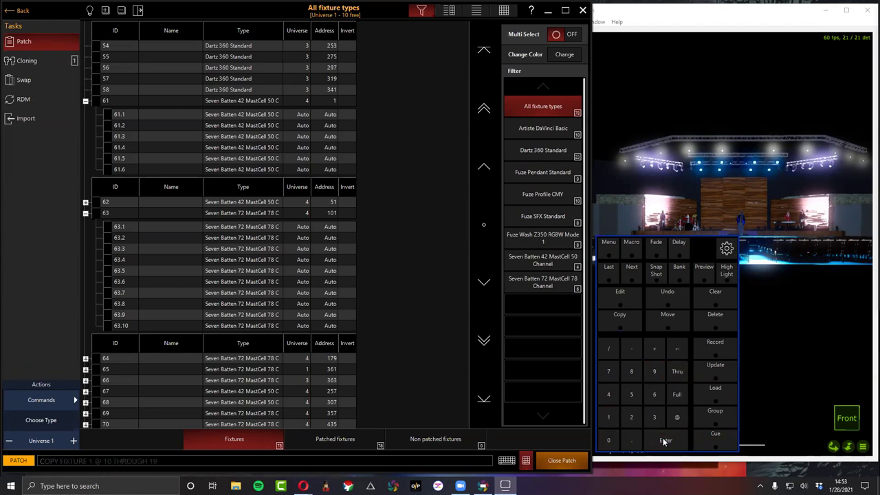
{"action": "left_click", "coordinate": [65, 66]}
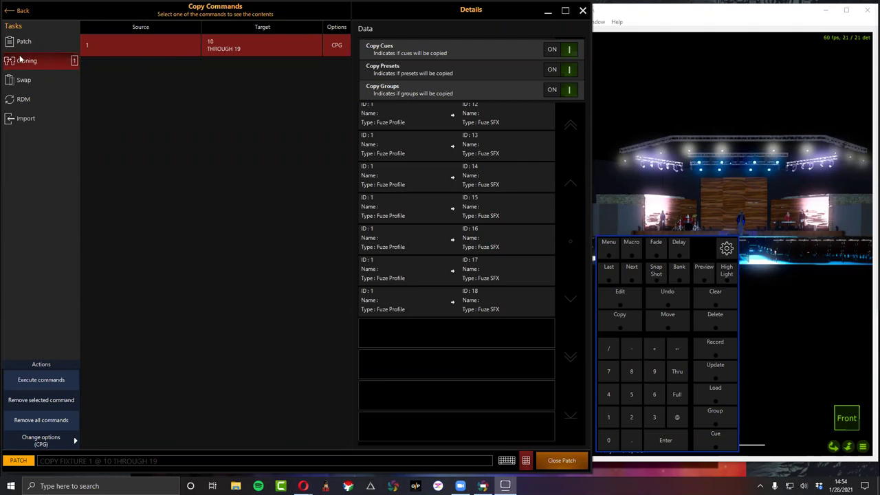
Review the pending swap commands, return to the Patch list and cancel the open fixture library.
{"action": "left_click", "coordinate": [22, 78]}
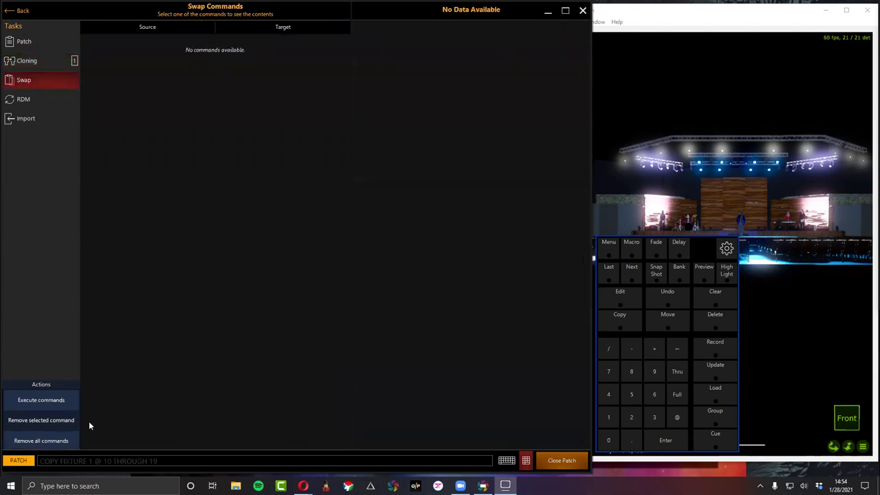
{"action": "left_click", "coordinate": [15, 44]}
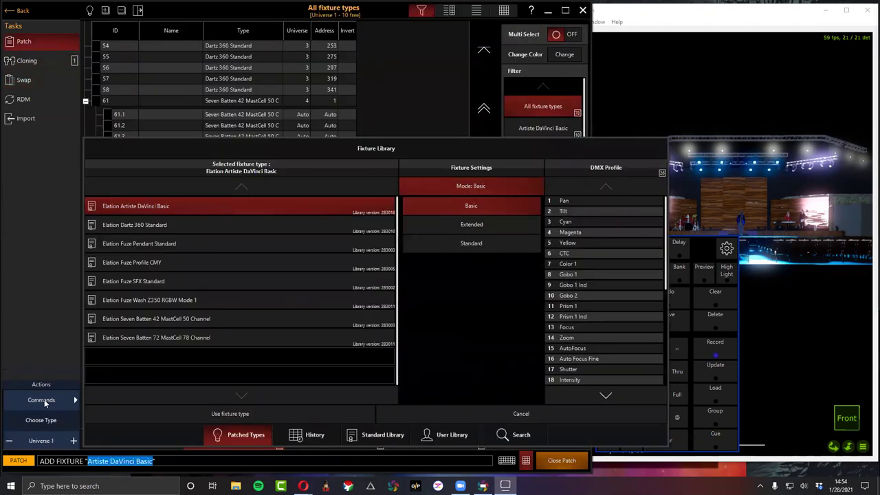
{"action": "left_click", "coordinate": [517, 415]}
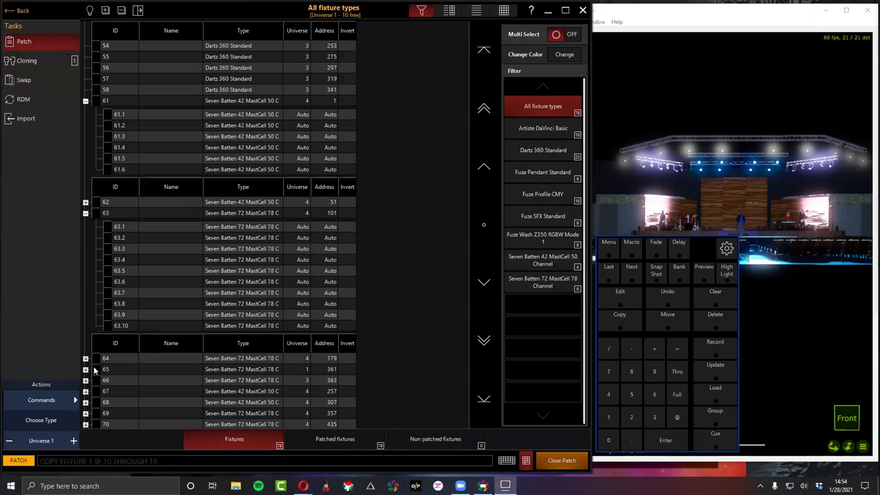
{"action": "left_click", "coordinate": [61, 404]}
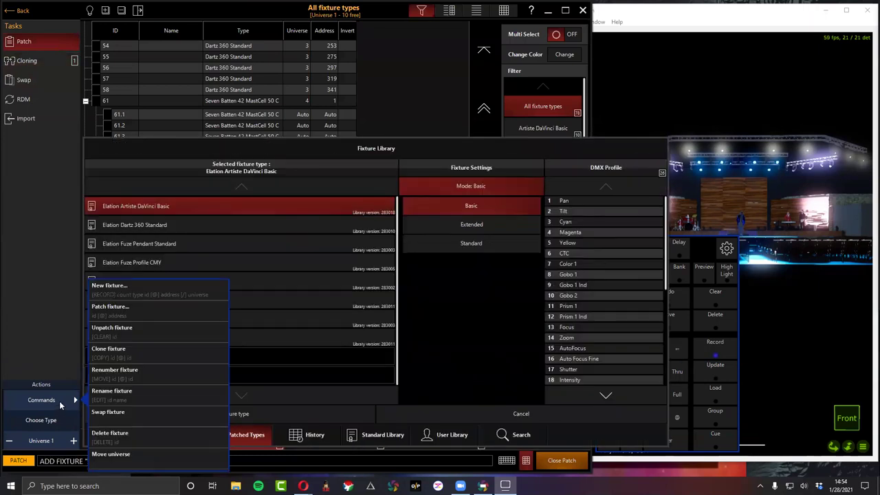
{"action": "left_click", "coordinate": [61, 404]}
{"action": "key", "text": "Escape"}
Queue a swap of fixture 1 to the Fuze Wash Z350 RGBW Mode 1 type.
{"action": "left_click", "coordinate": [59, 404]}
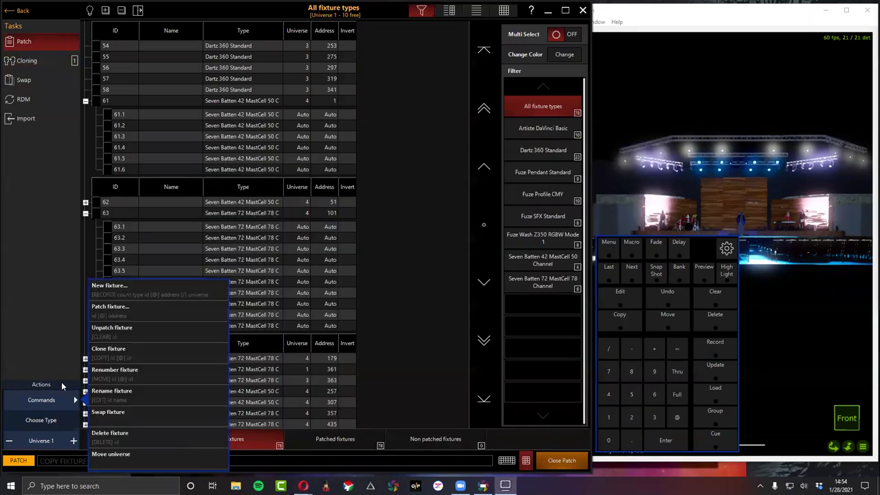
{"action": "left_click", "coordinate": [109, 413]}
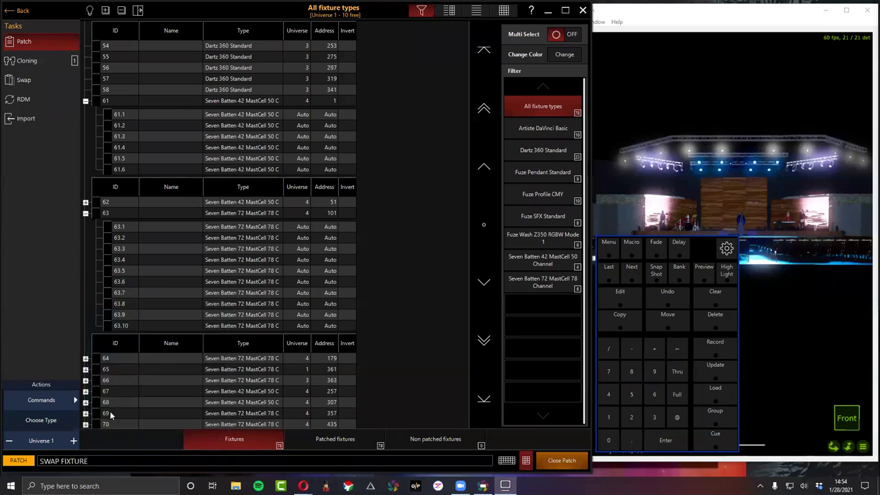
{"action": "left_click", "coordinate": [616, 420]}
{"action": "left_click", "coordinate": [676, 417]}
{"action": "left_click", "coordinate": [608, 417]}
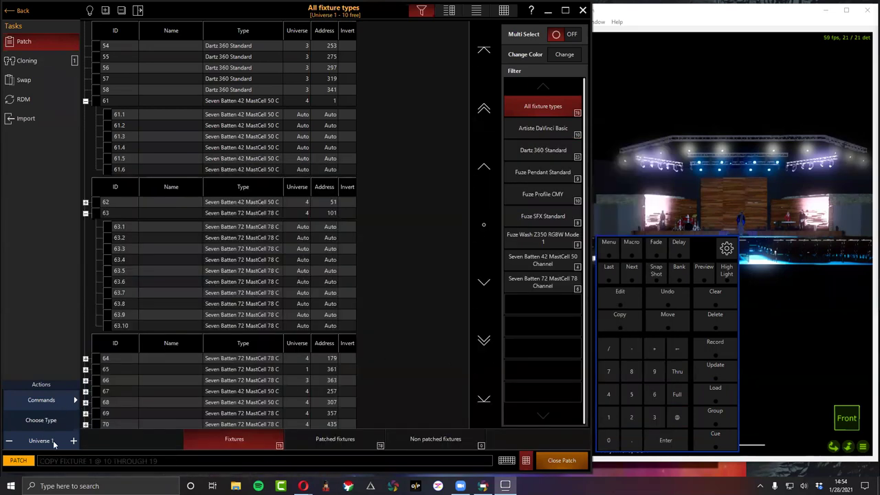
{"action": "left_click", "coordinate": [40, 401]}
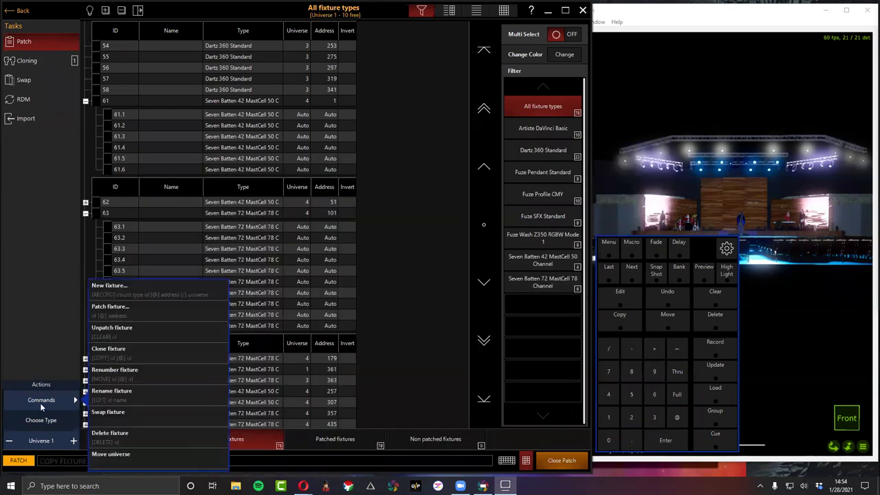
{"action": "left_click", "coordinate": [113, 414]}
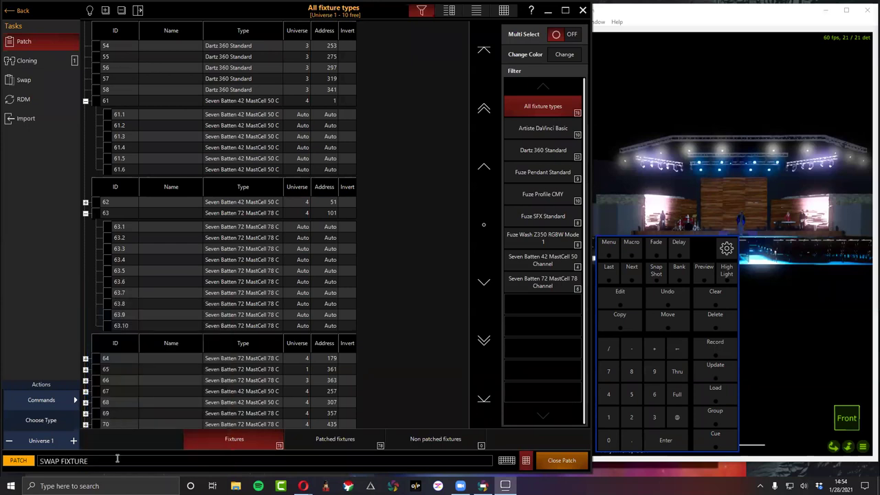
{"action": "left_click", "coordinate": [608, 417]}
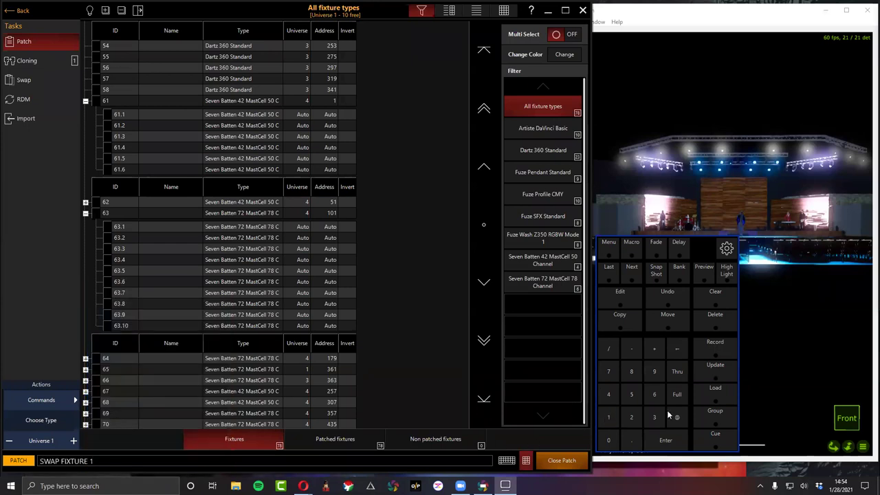
{"action": "left_click", "coordinate": [675, 418]}
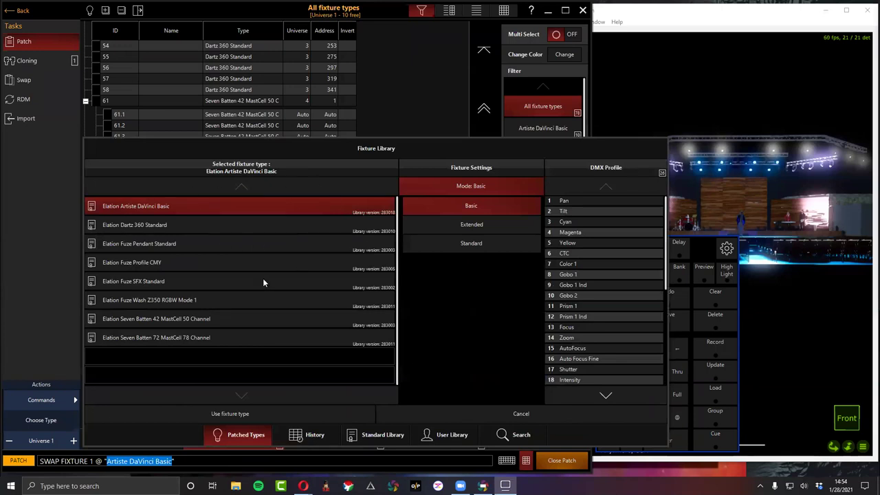
{"action": "left_click", "coordinate": [204, 300]}
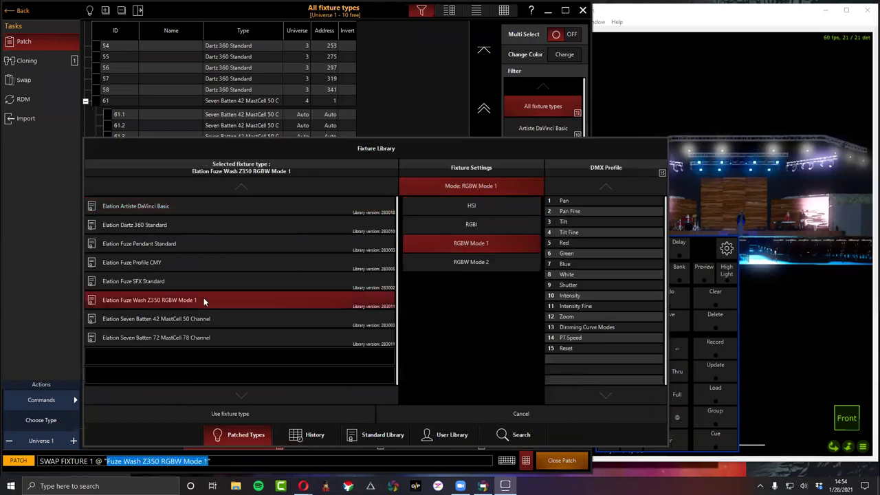
{"action": "left_click", "coordinate": [301, 411]}
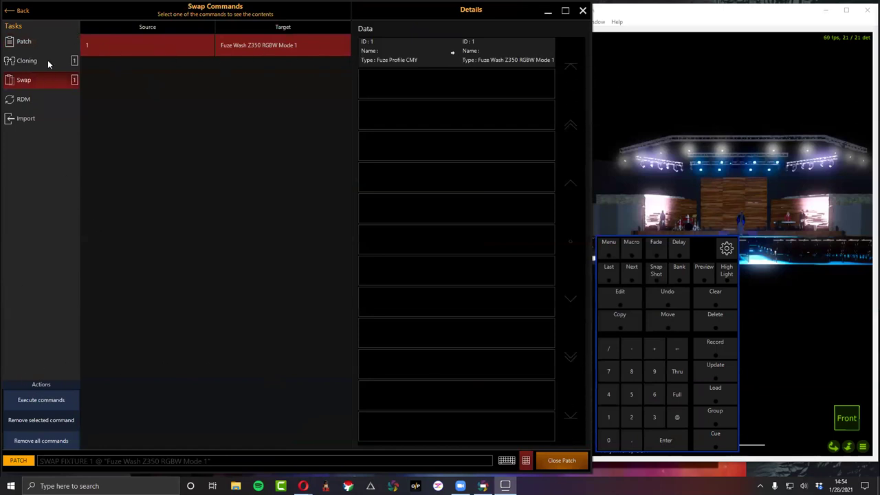
Swap fixtures 1–6 to Artiste DaVinci Basic, review the queued swaps and leave Patch.
{"action": "left_click", "coordinate": [36, 41]}
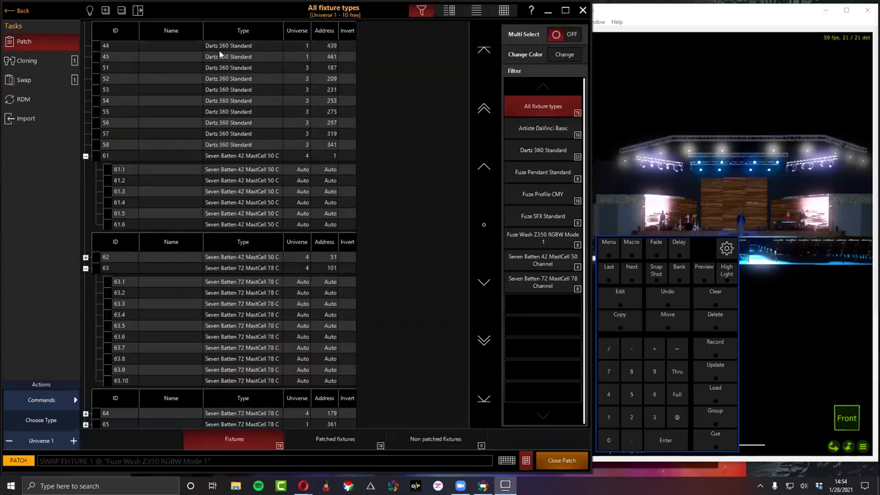
{"action": "scroll", "coordinate": [206, 50], "scroll_direction": "up", "scroll_amount": 5}
{"action": "left_click_drag", "start_coordinate": [221, 44], "coordinate": [242, 99]}
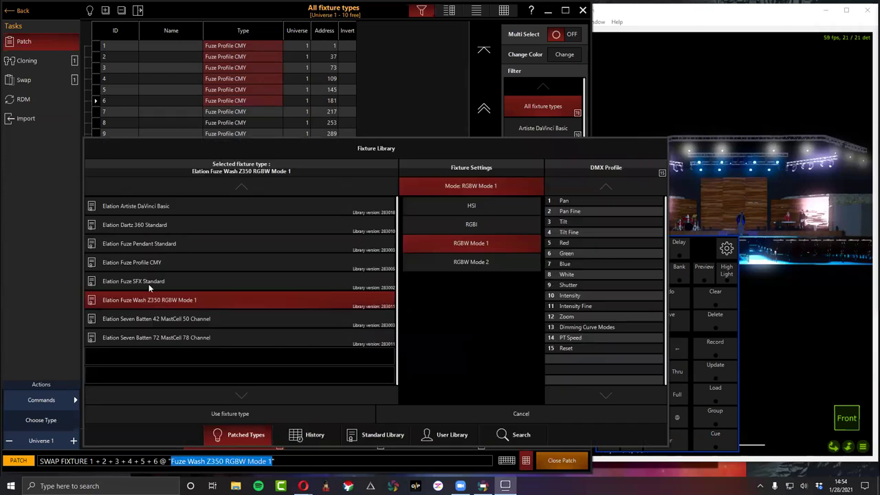
{"action": "left_click", "coordinate": [158, 209]}
{"action": "left_click", "coordinate": [345, 411]}
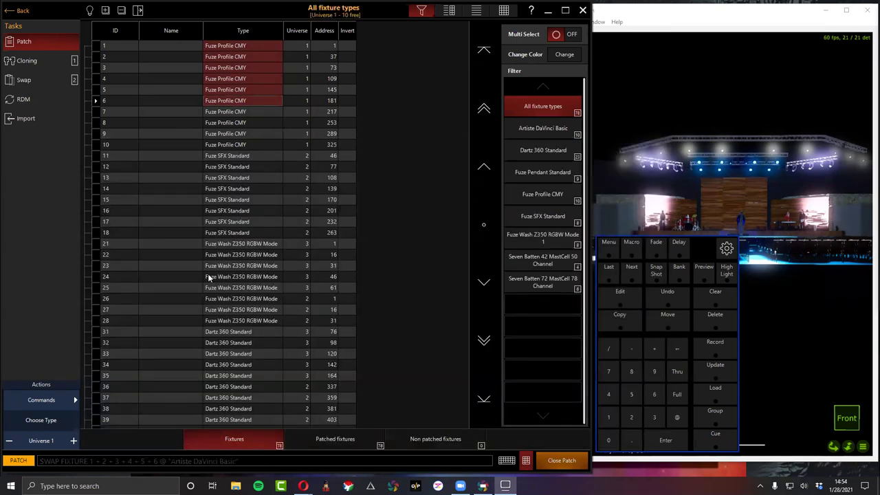
{"action": "left_click", "coordinate": [20, 79]}
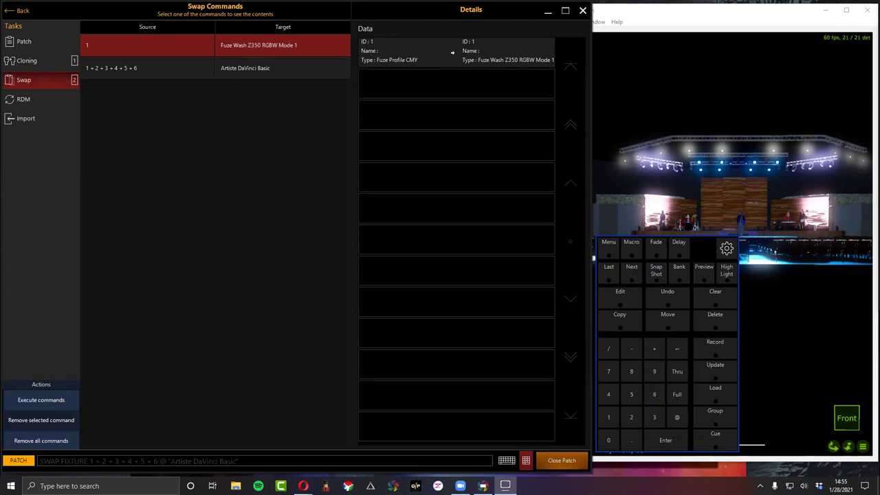
{"action": "left_click", "coordinate": [20, 14]}
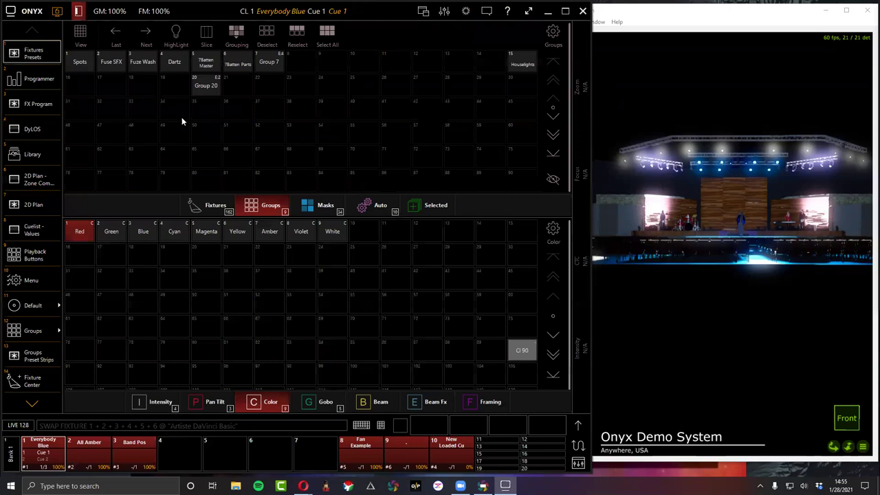
On the keypad, enter Edit Cue 1 and show its values in the Programmer.
{"action": "left_click", "coordinate": [380, 425]}
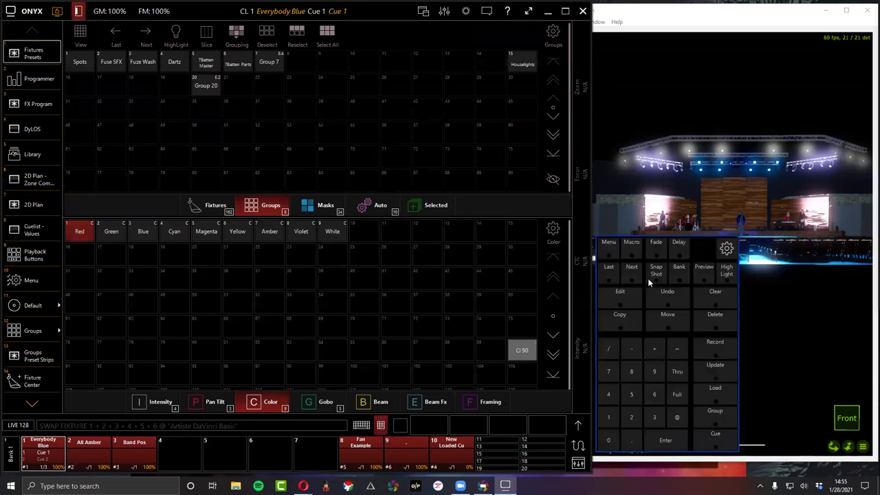
{"action": "left_click", "coordinate": [702, 296]}
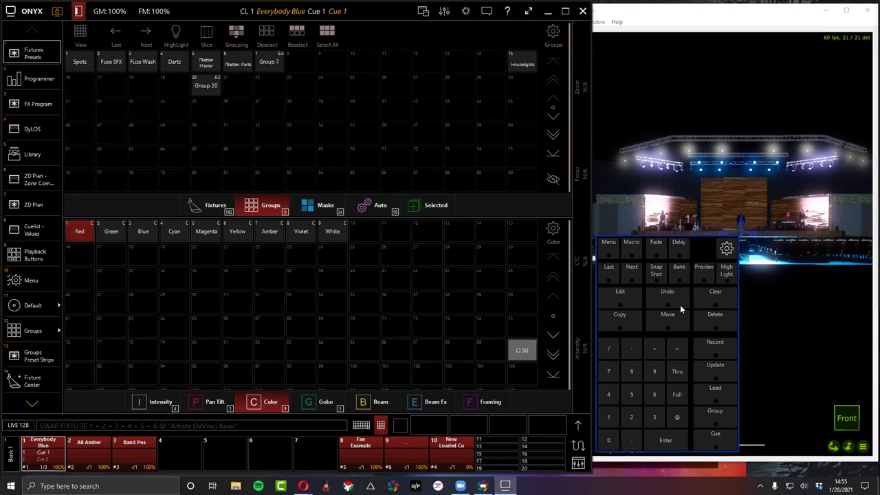
{"action": "left_click", "coordinate": [613, 300]}
{"action": "left_click", "coordinate": [715, 430]}
{"action": "left_click", "coordinate": [665, 439]}
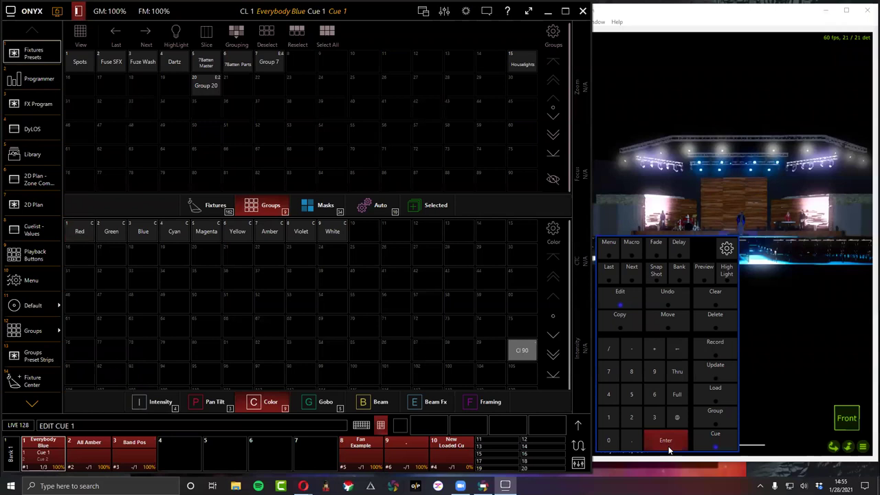
{"action": "left_click", "coordinate": [25, 73]}
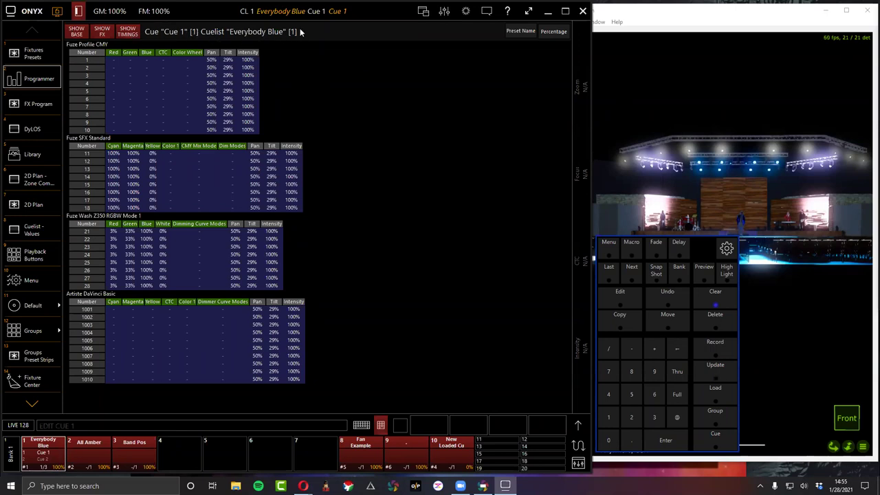
Set the 7Batten Master group to full intensity with the Yellow colour preset.
{"action": "left_click", "coordinate": [53, 56]}
{"action": "left_click", "coordinate": [207, 65]}
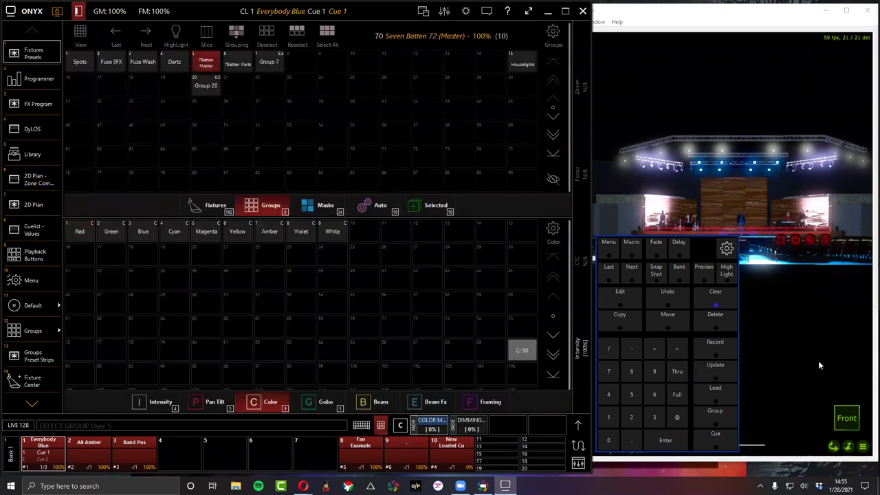
{"action": "left_click", "coordinate": [676, 416]}
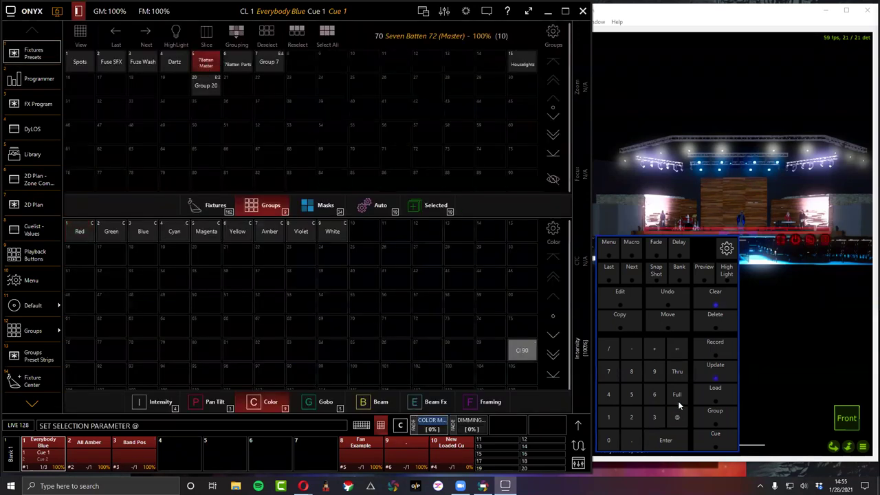
{"action": "left_click", "coordinate": [677, 398]}
{"action": "left_click", "coordinate": [251, 236]}
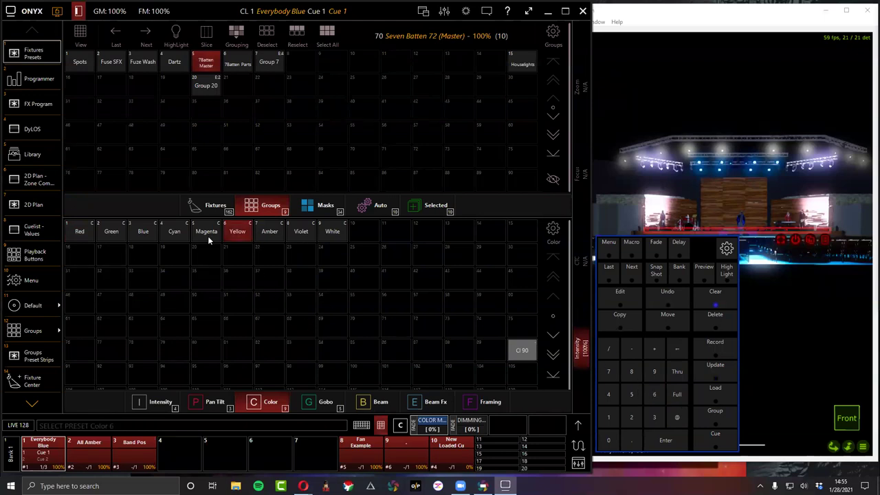
{"action": "left_click", "coordinate": [40, 87]}
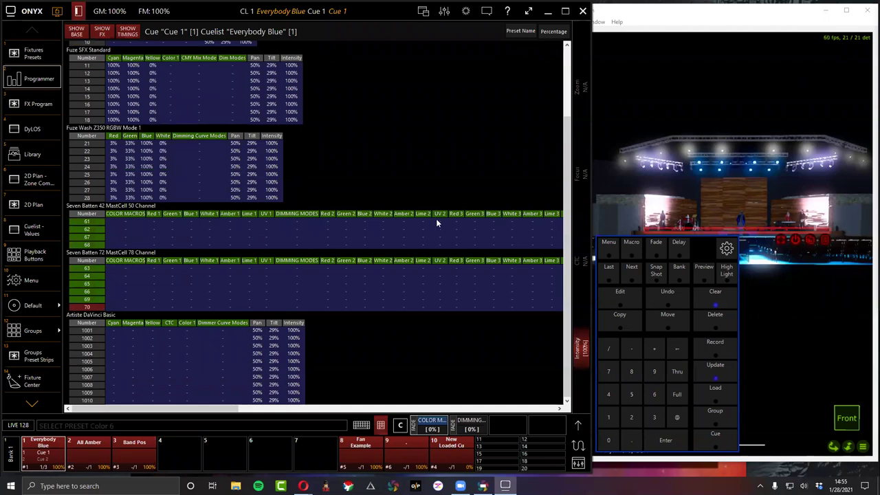
Update cue 1 with the batten changes and clear the programmer.
{"action": "left_click", "coordinate": [707, 367]}
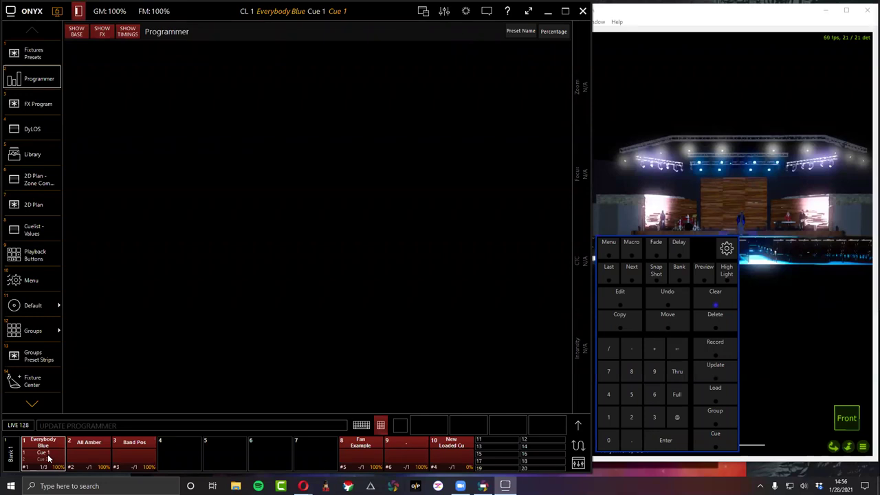
{"action": "left_click", "coordinate": [726, 302]}
{"action": "left_click", "coordinate": [726, 301]}
Return to Fixtures Presets and view the Intensity, then Color preset tabs.
{"action": "left_click", "coordinate": [43, 53]}
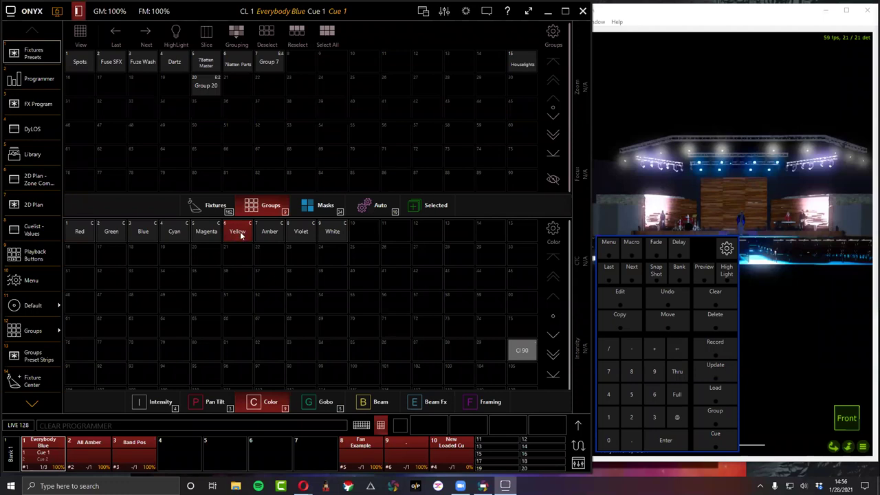
{"action": "left_click", "coordinate": [166, 395]}
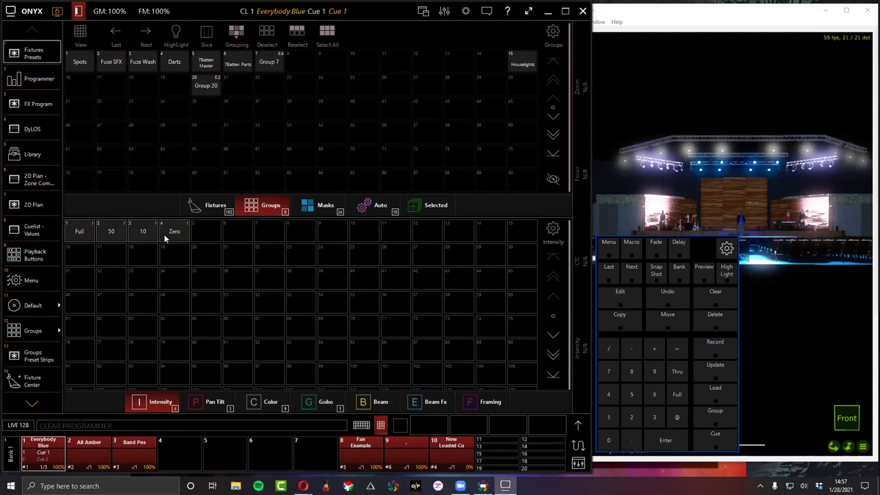
{"action": "left_click", "coordinate": [267, 406]}
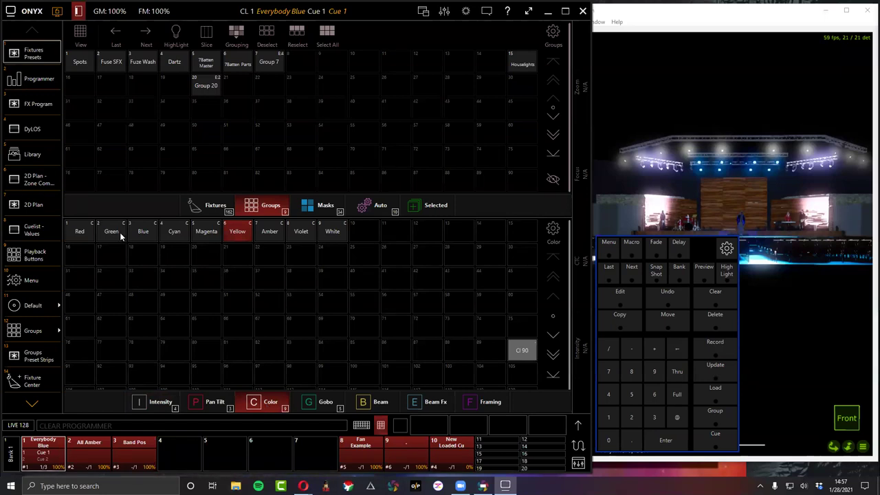
Set the Fuse SFX colour wheel to Red, then clear the programmer and hide the keypad.
{"action": "left_click", "coordinate": [114, 63]}
{"action": "left_click", "coordinate": [576, 426]}
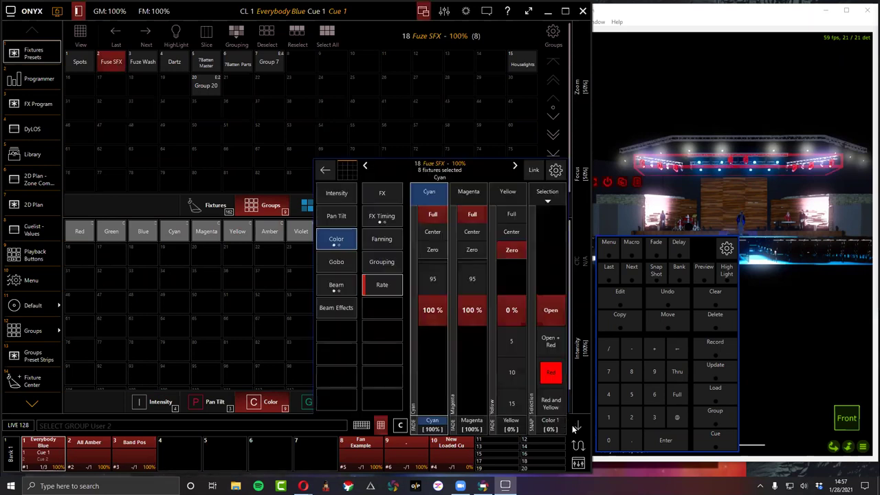
{"action": "left_click", "coordinate": [551, 377]}
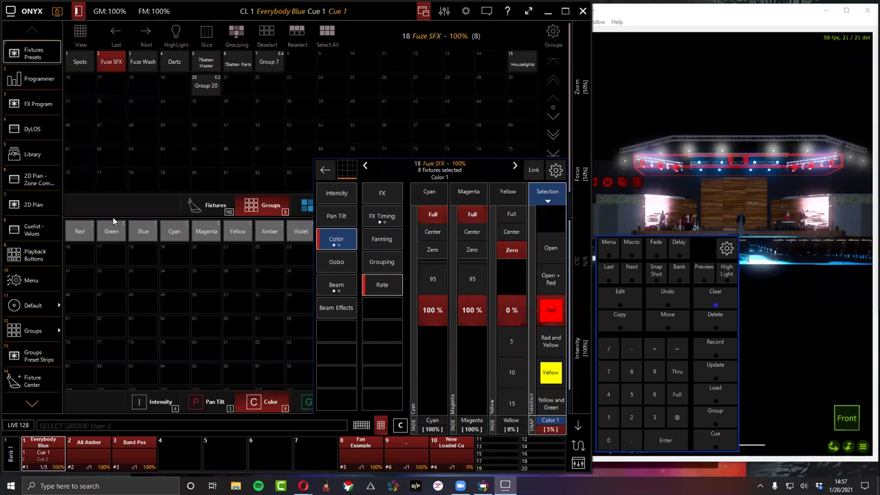
{"action": "left_click", "coordinate": [715, 294]}
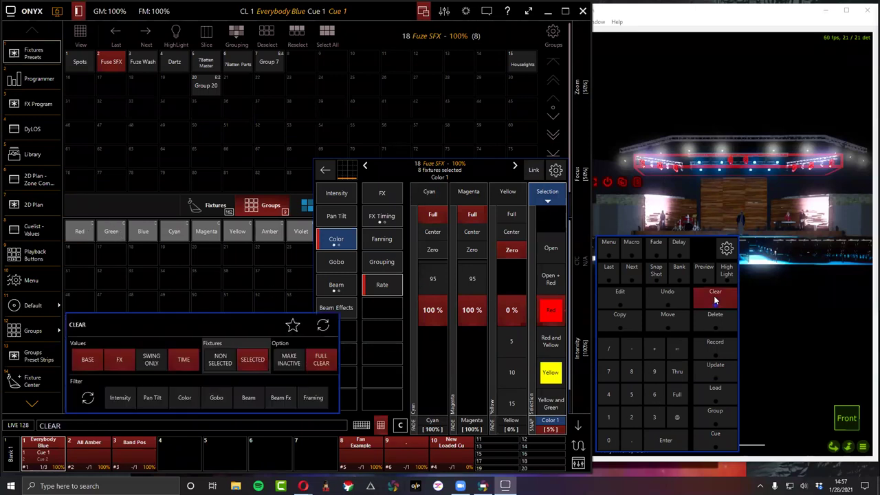
{"action": "left_click", "coordinate": [715, 294]}
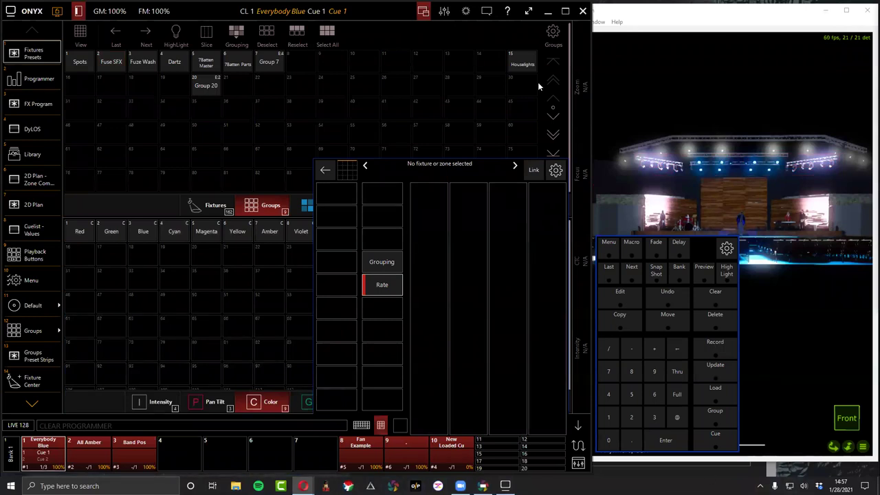
{"action": "left_click", "coordinate": [377, 426]}
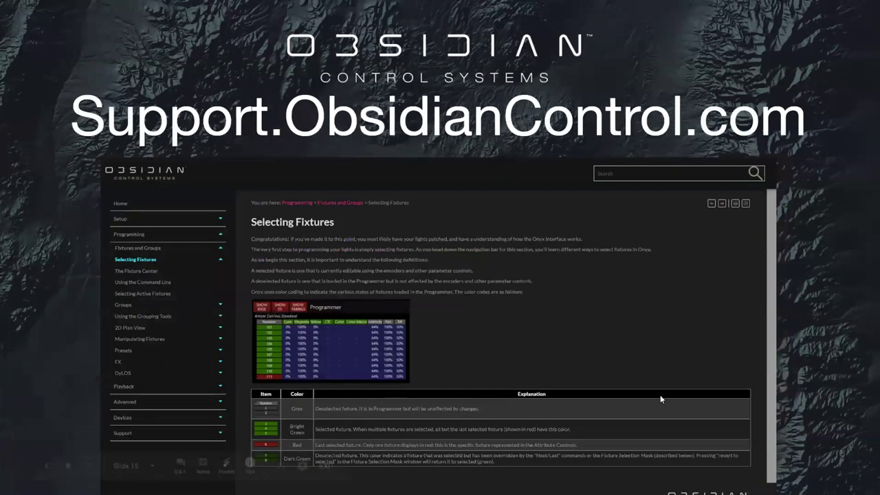
Advance from Slide 15 to Slide 16, ONYX Forums.
{"action": "mouse_move", "coordinate": [660, 395]}
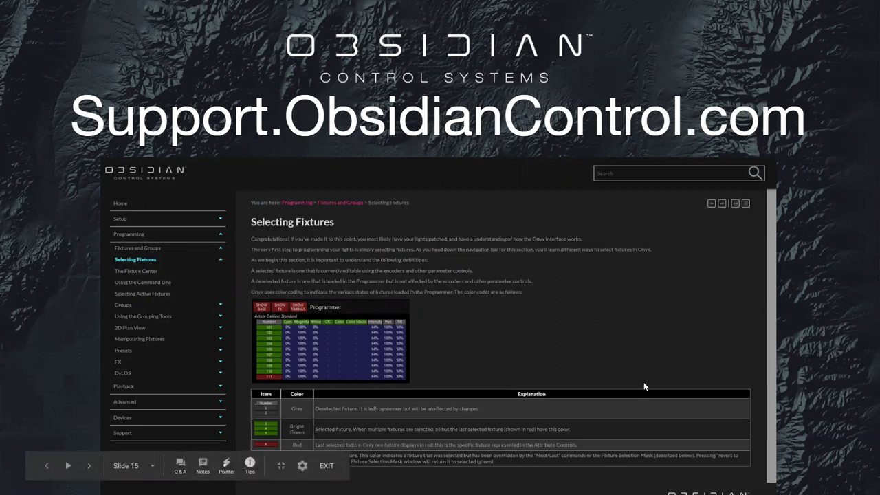
{"action": "key", "text": "Right"}
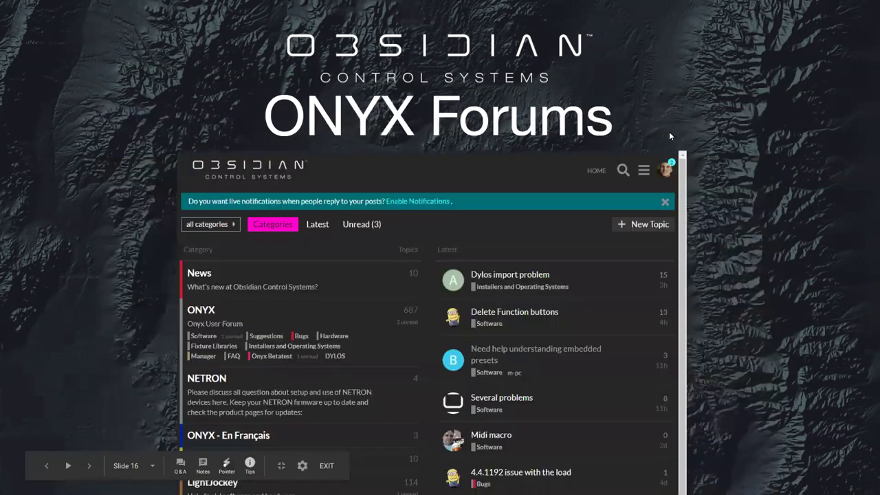